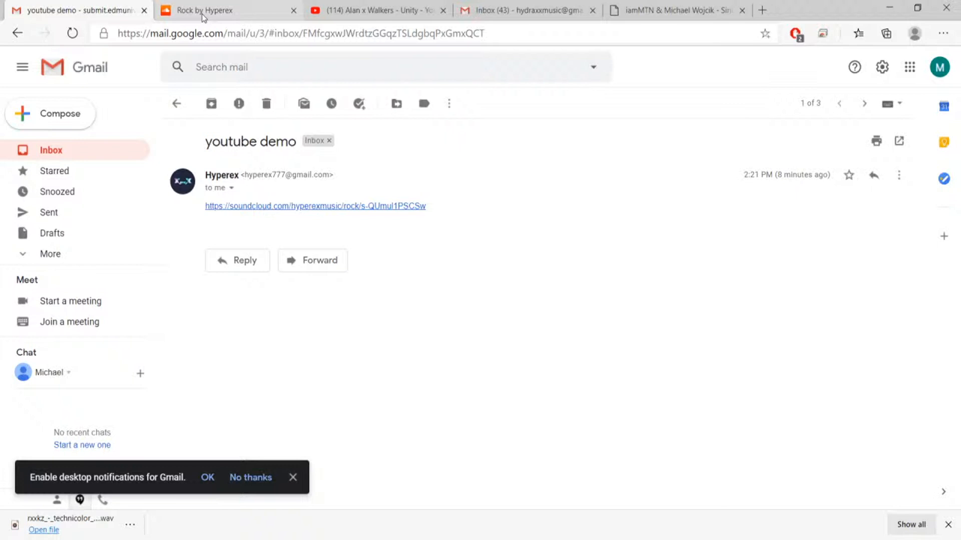
Switch to the SoundCloud page of the submitted track Rock, start its playback briefly and pause it.
click(203, 17)
click(124, 116)
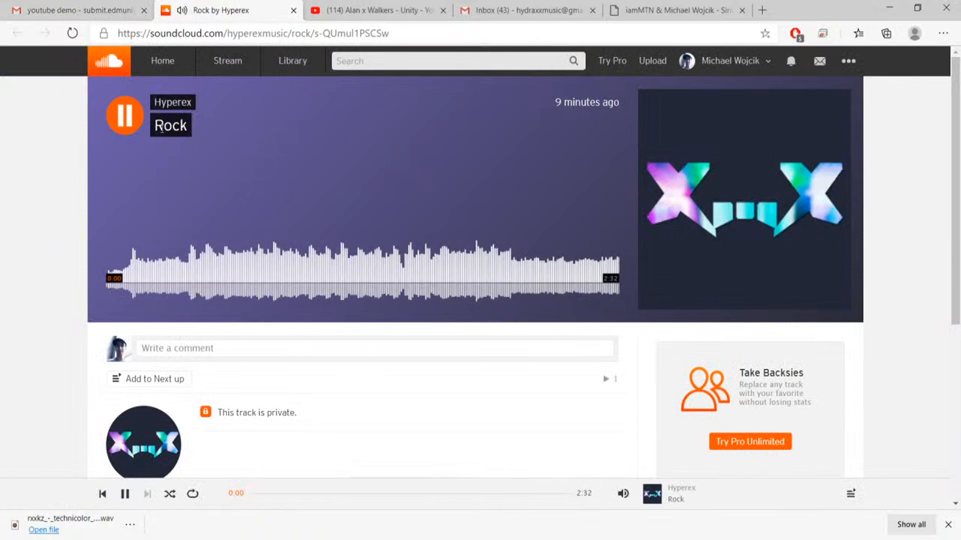
click(122, 122)
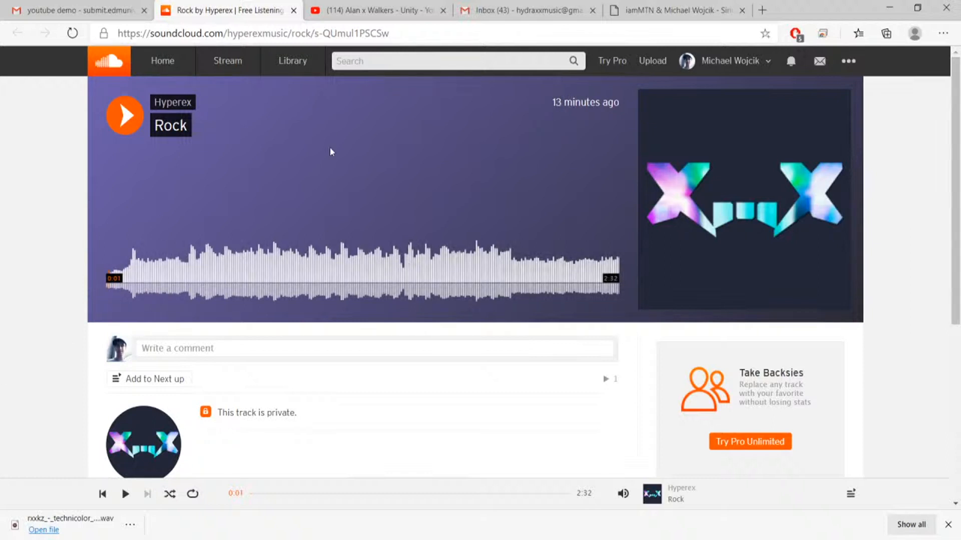
Listen to Rock, adjusting the player volume along the way, and pause at about 1:07.
click(125, 129)
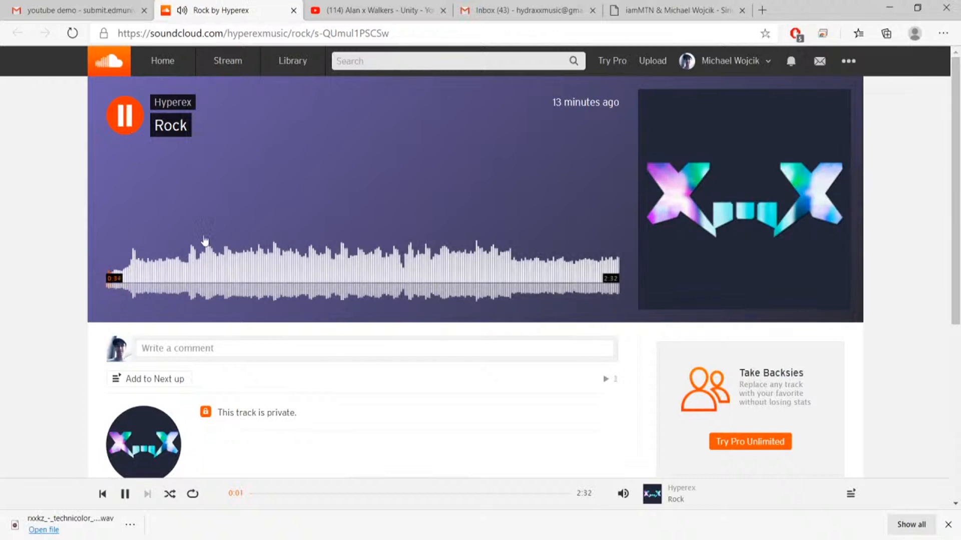
mouse_move(623, 493)
drag(622, 444, 618, 420)
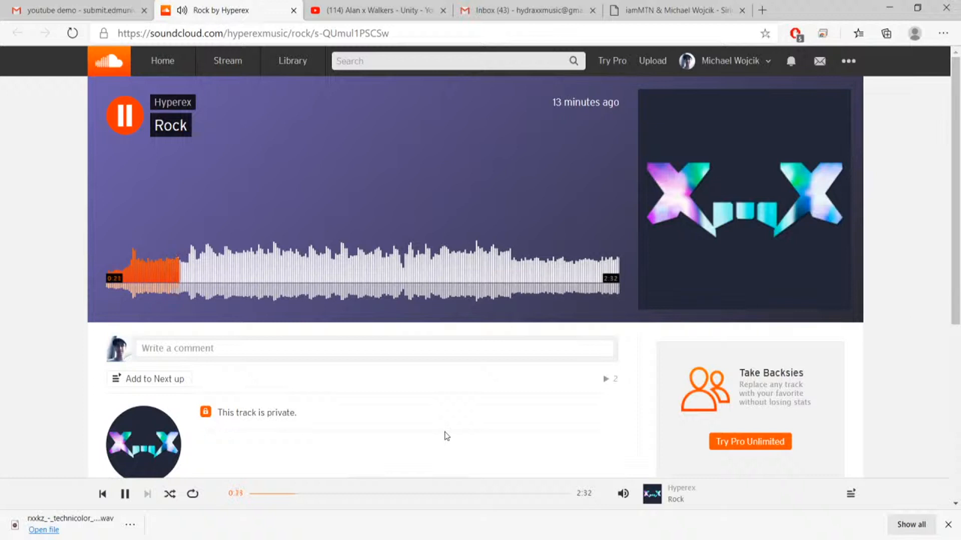
mouse_move(622, 493)
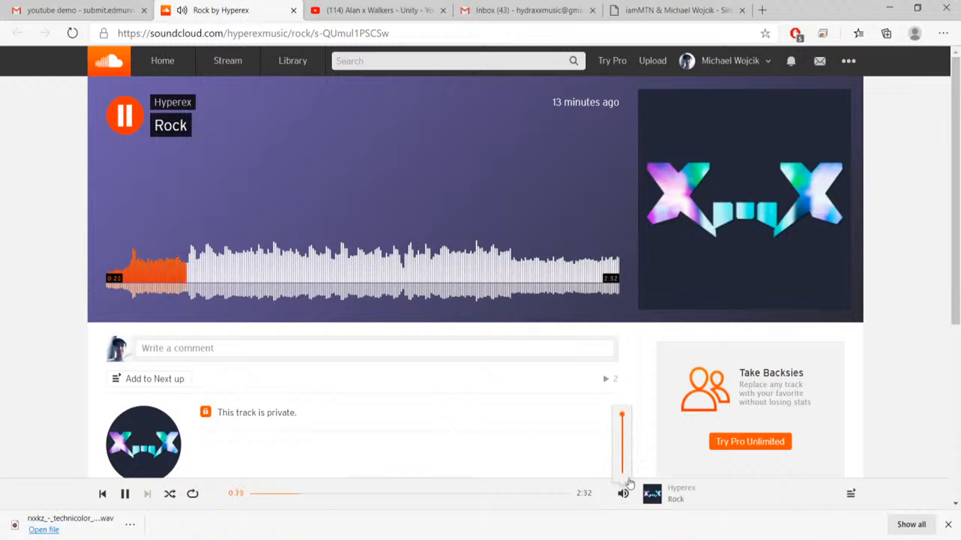
drag(621, 426, 622, 434)
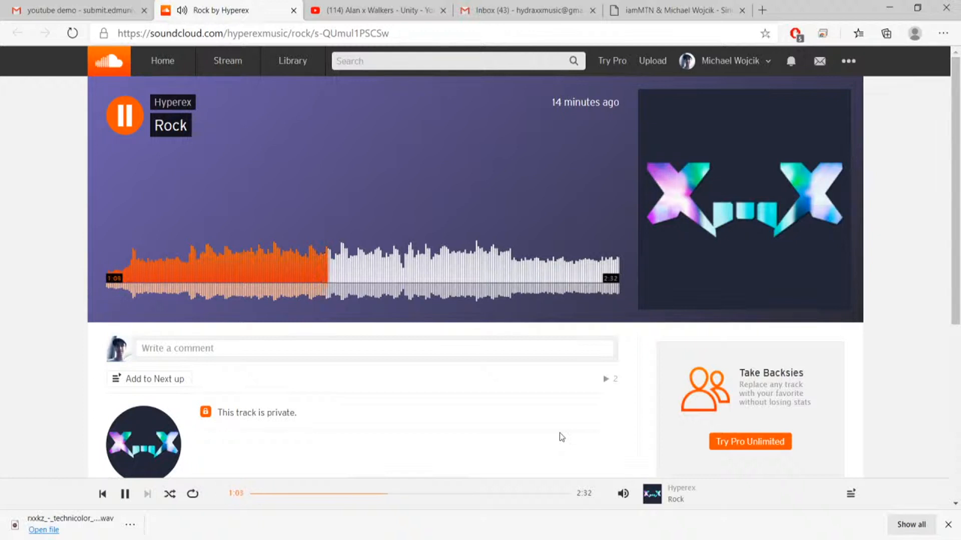
key(space)
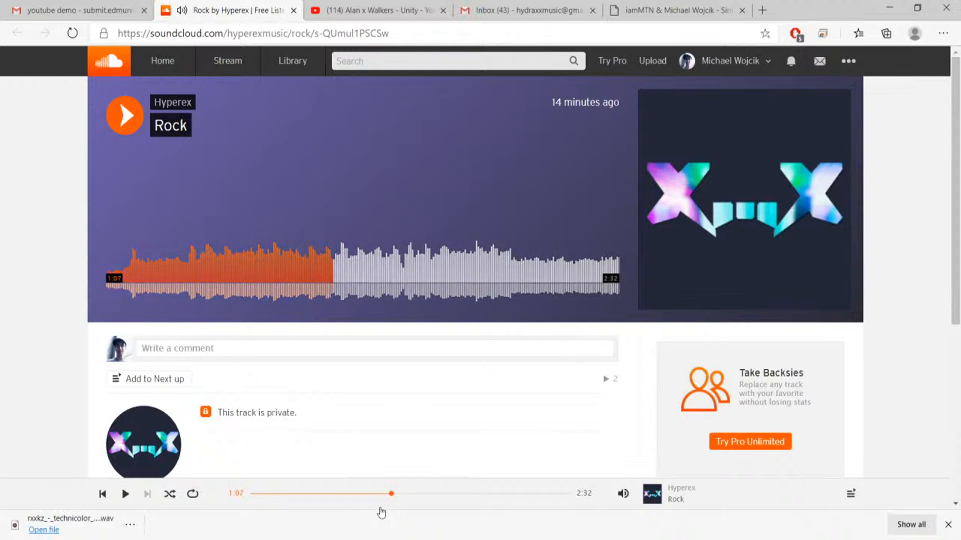
Replay Rock from about 0:25, skip slightly ahead on the waveform, and pause at about 0:42.
click(197, 274)
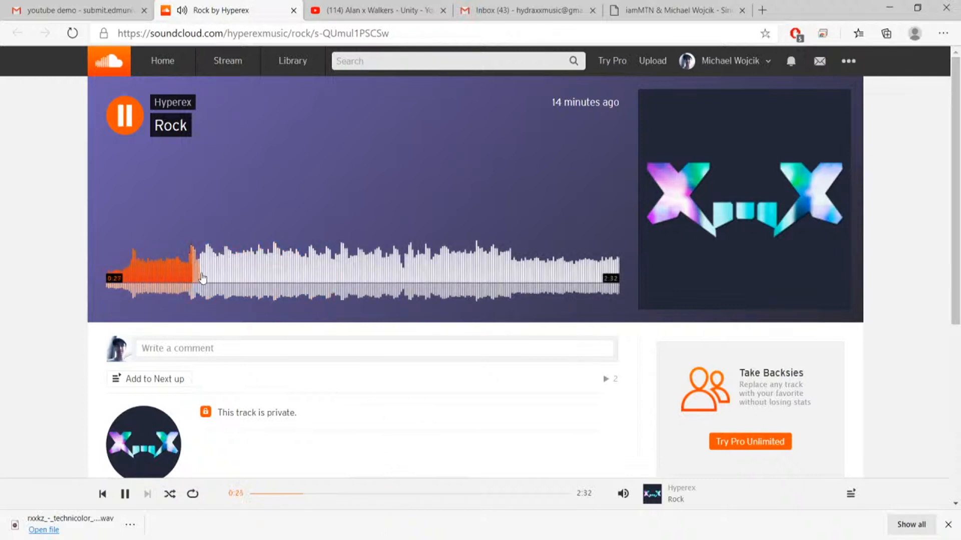
click(232, 274)
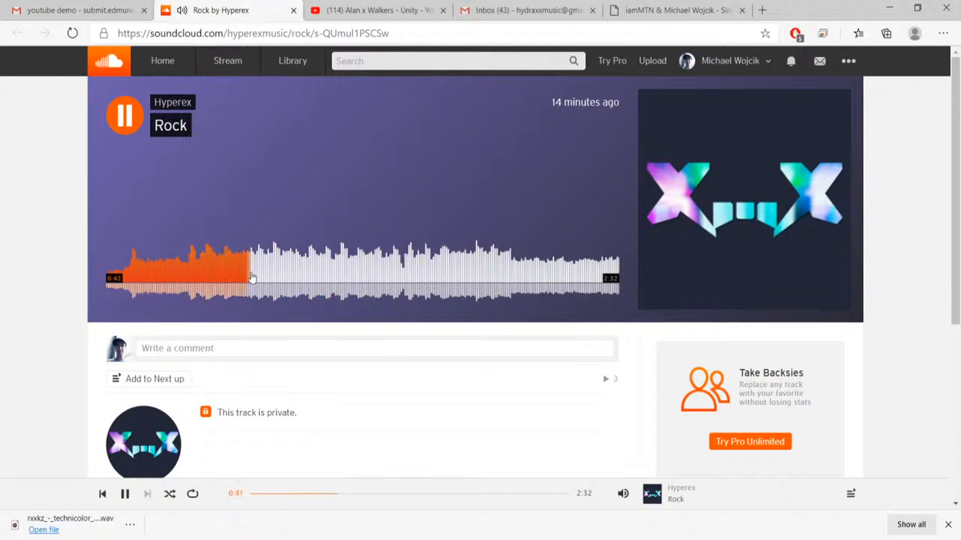
key(space)
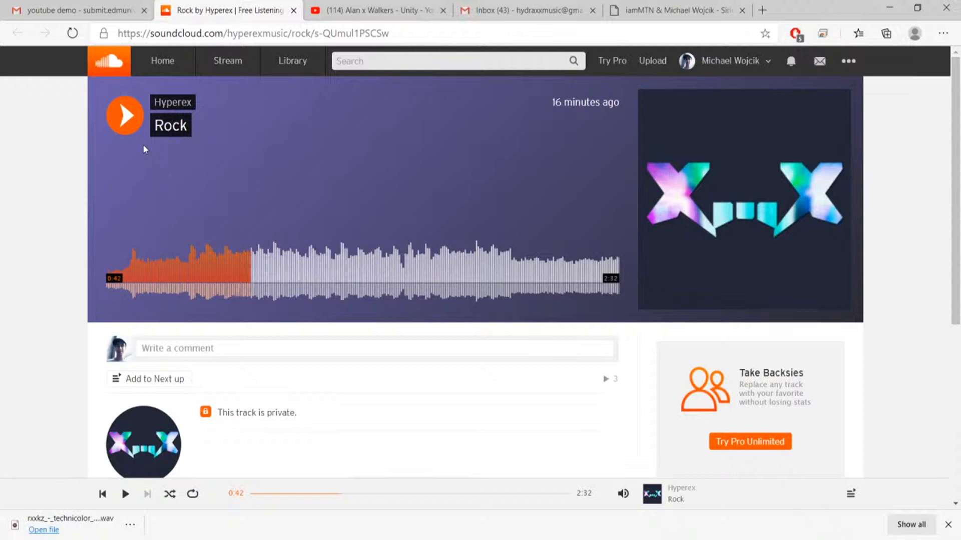
Resume Rock, sample its later sections until about 2:22, then pause and return the playback position to 0:00.
click(125, 131)
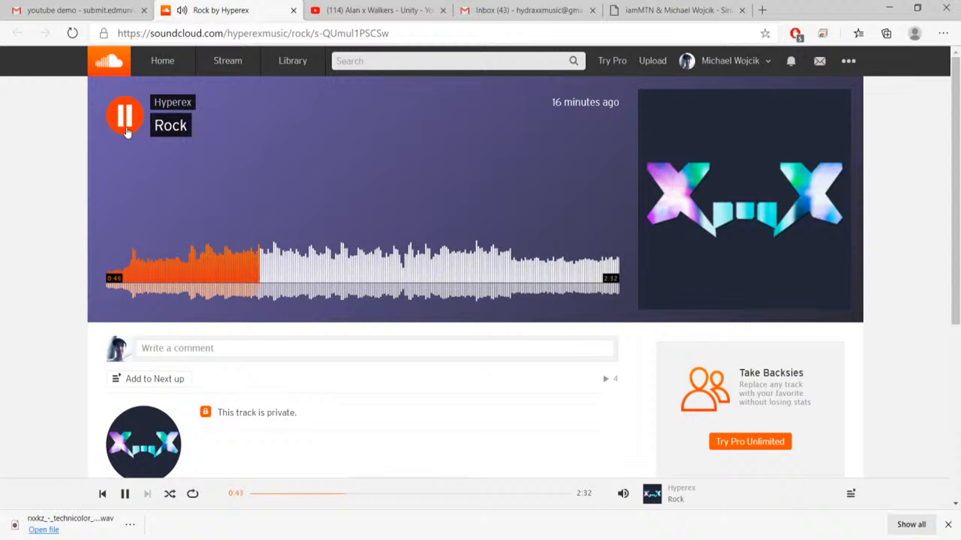
key(q)
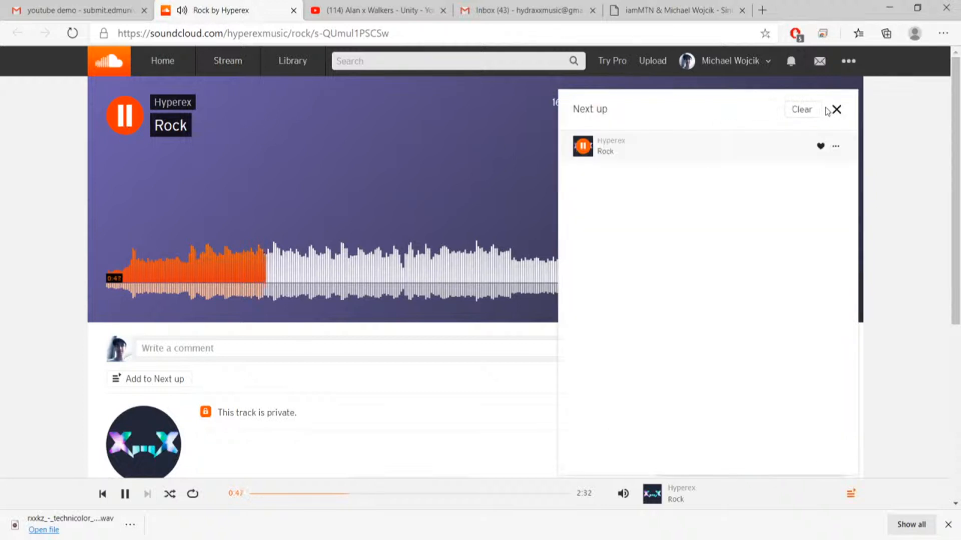
click(837, 111)
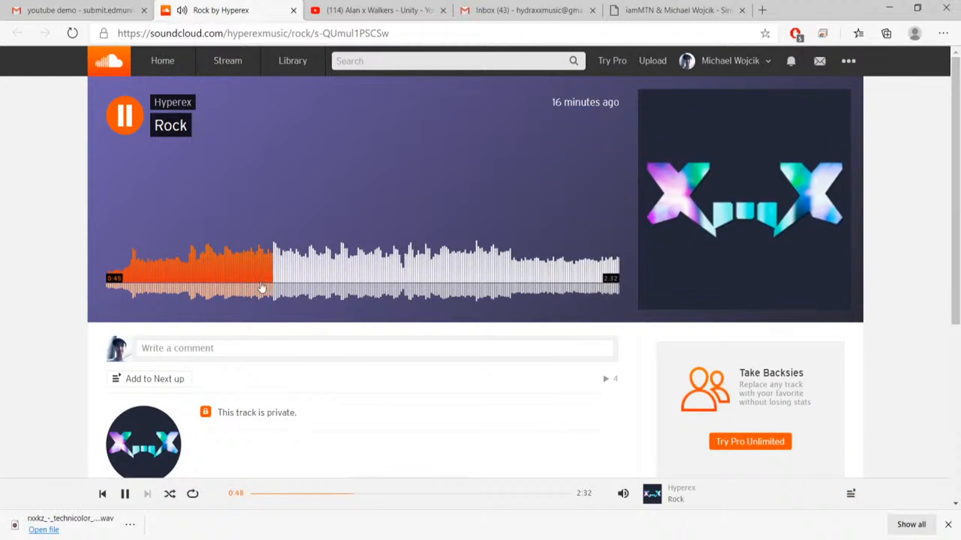
click(381, 253)
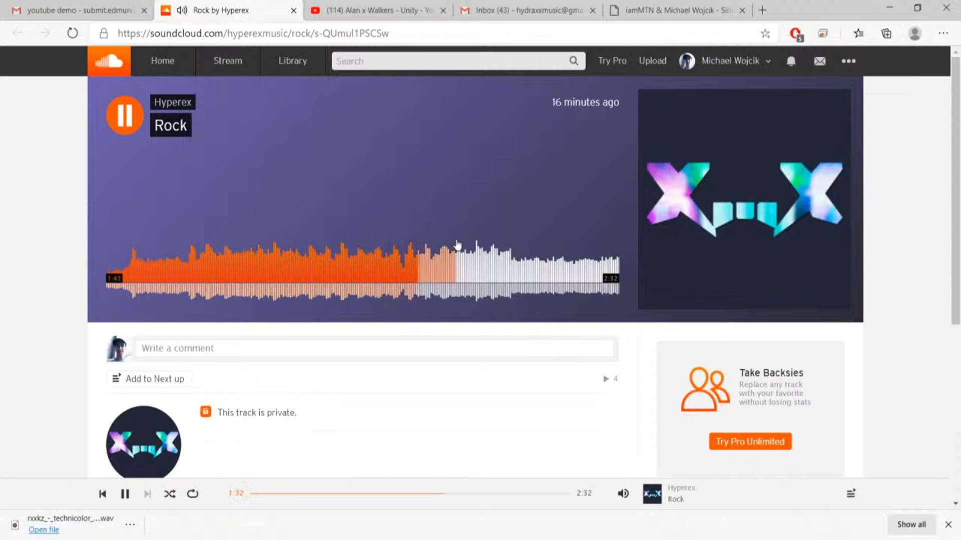
click(472, 275)
click(504, 273)
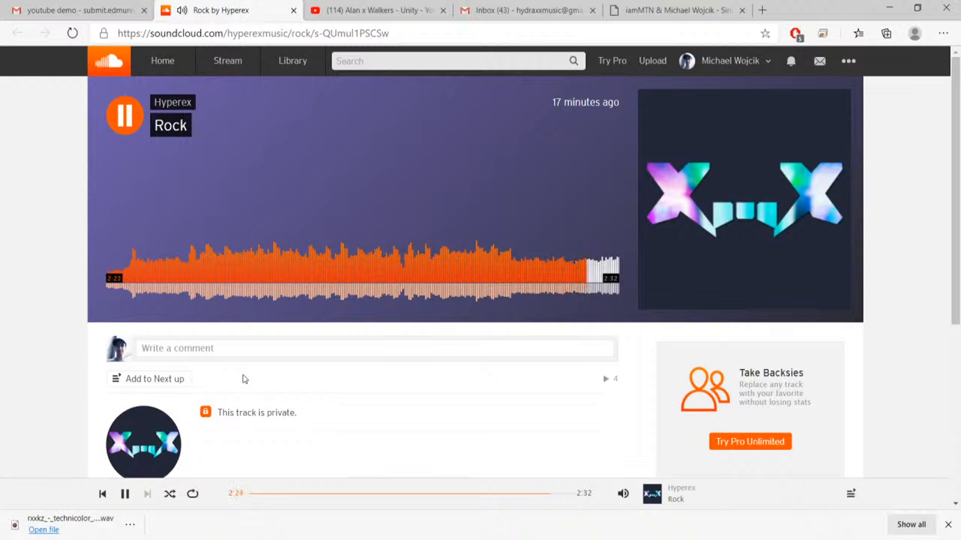
key(space)
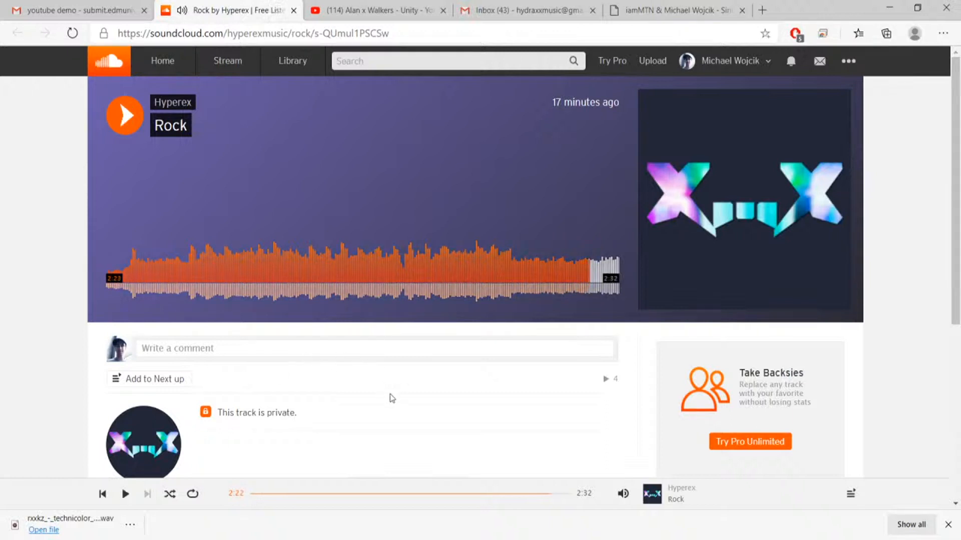
drag(269, 495, 215, 493)
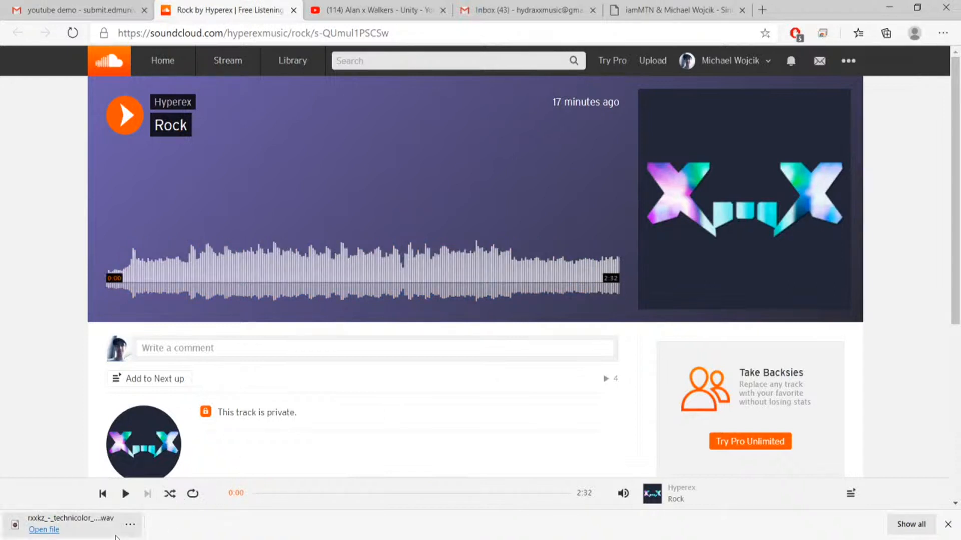
click(115, 537)
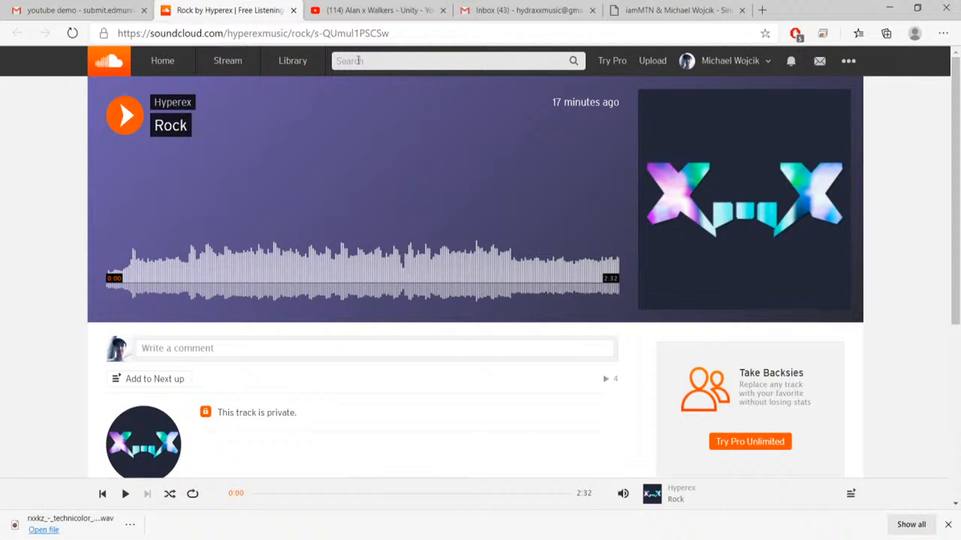
Search SoundCloud for JayJen and open the JayJen Music profile.
click(358, 60)
text(Jay)
key(BackSpace)
key(BackSpace)
text(ayK)
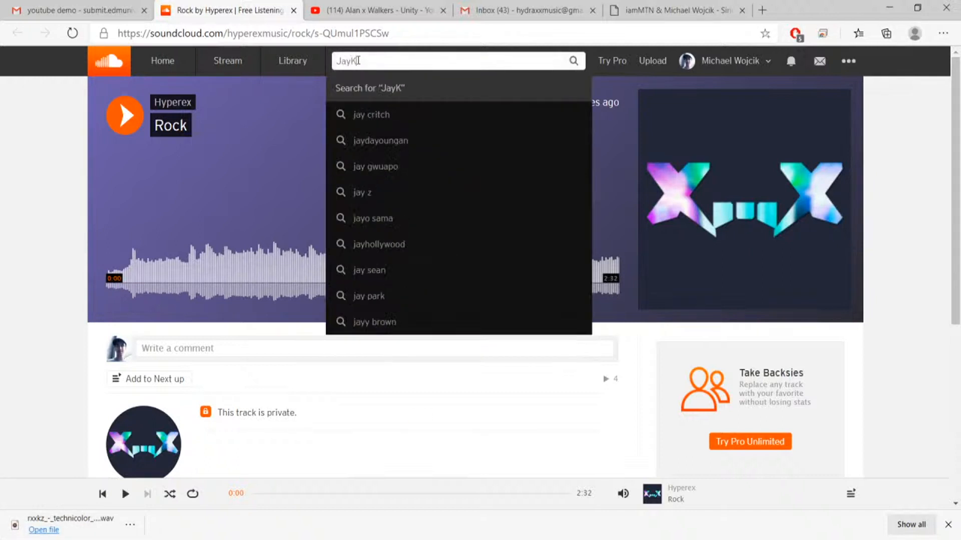
key(BackSpace)
text(Jen)
key(Return)
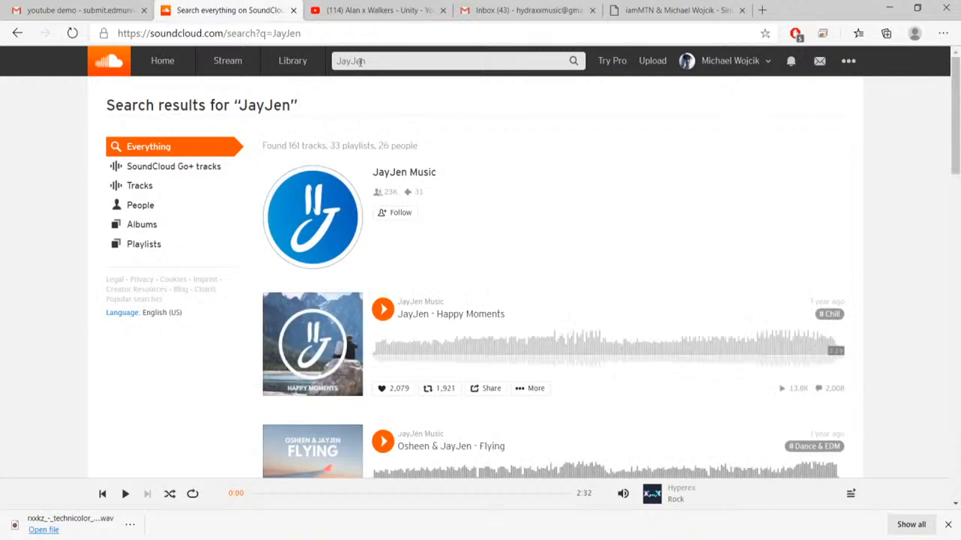
click(404, 172)
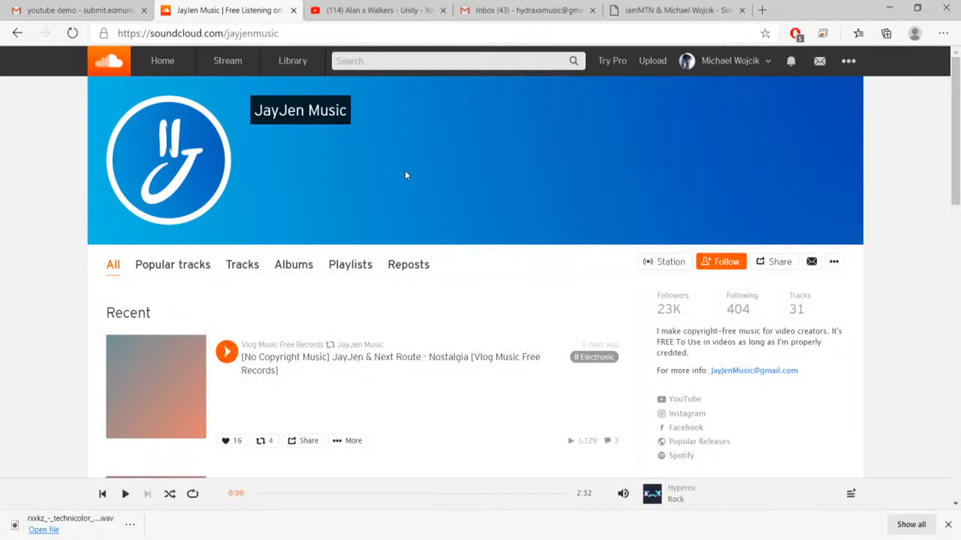
Search for Music and open the suggested MusicbyAden profile.
click(434, 64)
text(Music)
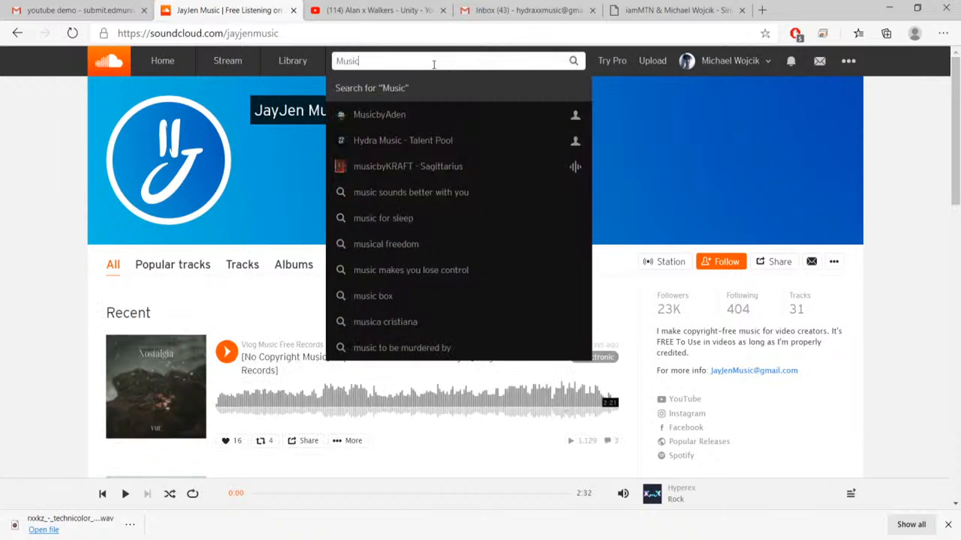
key(Down)
key(Return)
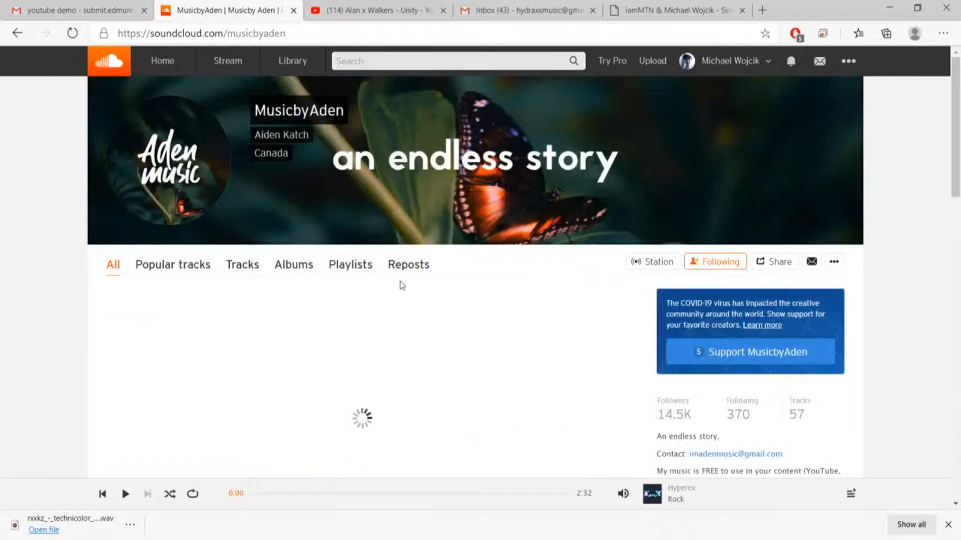
Find the track MusicbyAden & Atch - Sunrise in the profile and open its page.
scroll(401, 284, down, 15)
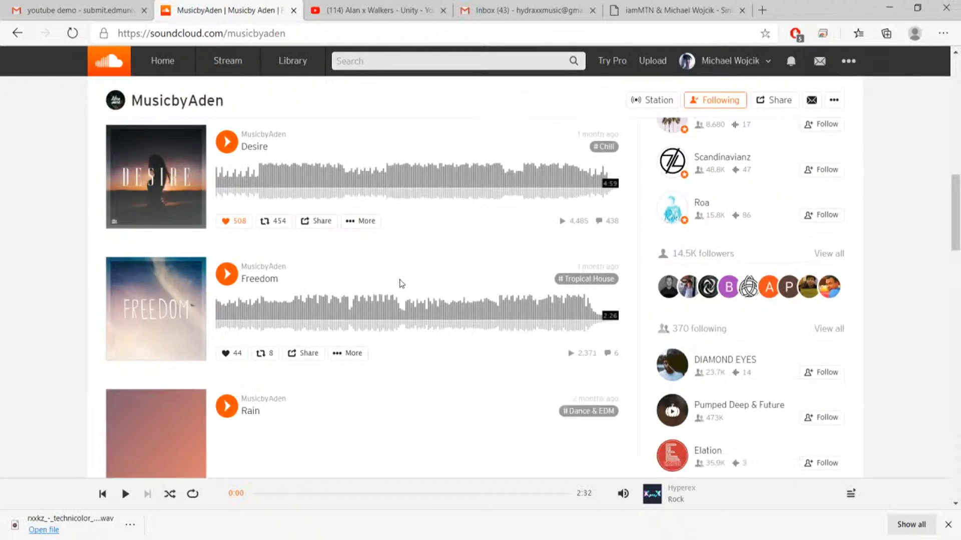
scroll(401, 284, down, 9)
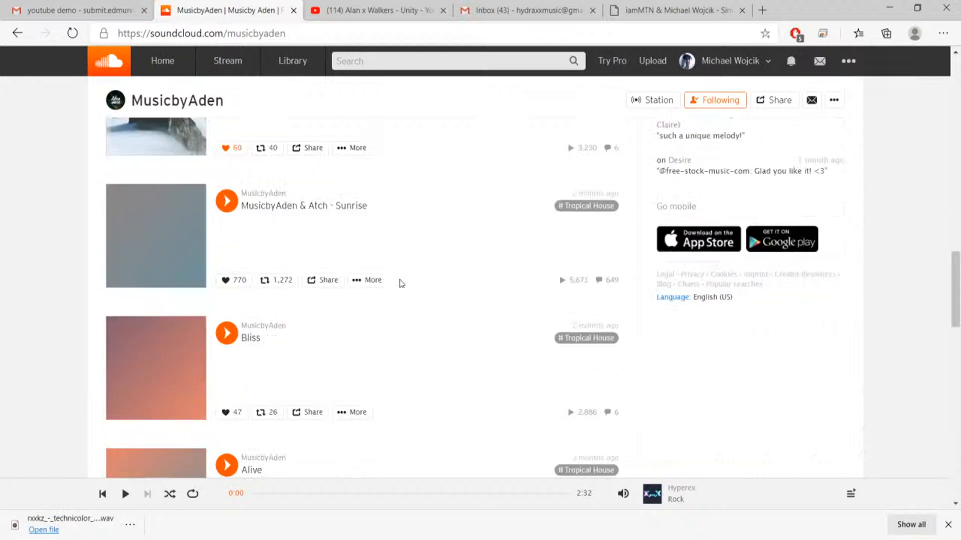
click(309, 206)
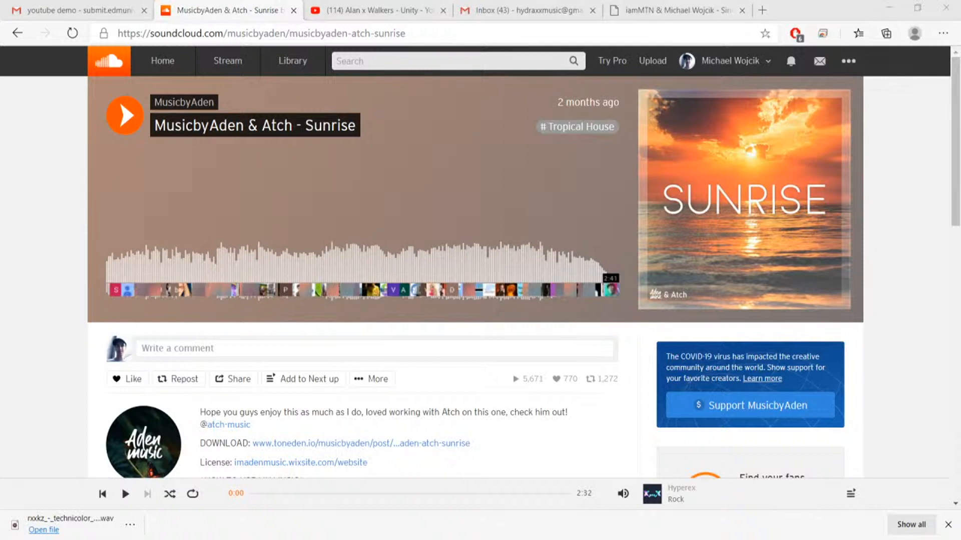
click(568, 441)
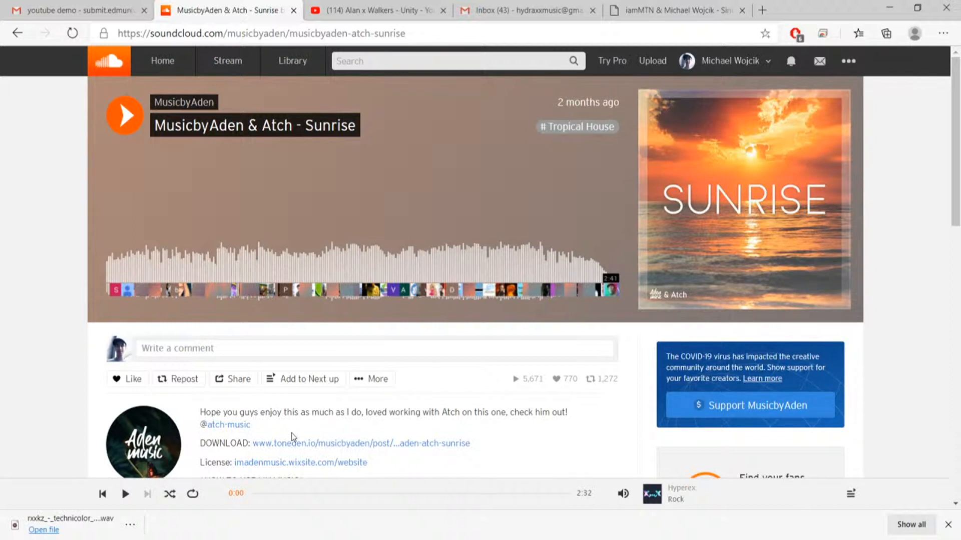
Return from the Sunrise page to the MusicbyAden profile and show only its tracks.
scroll(161, 426, down, 2)
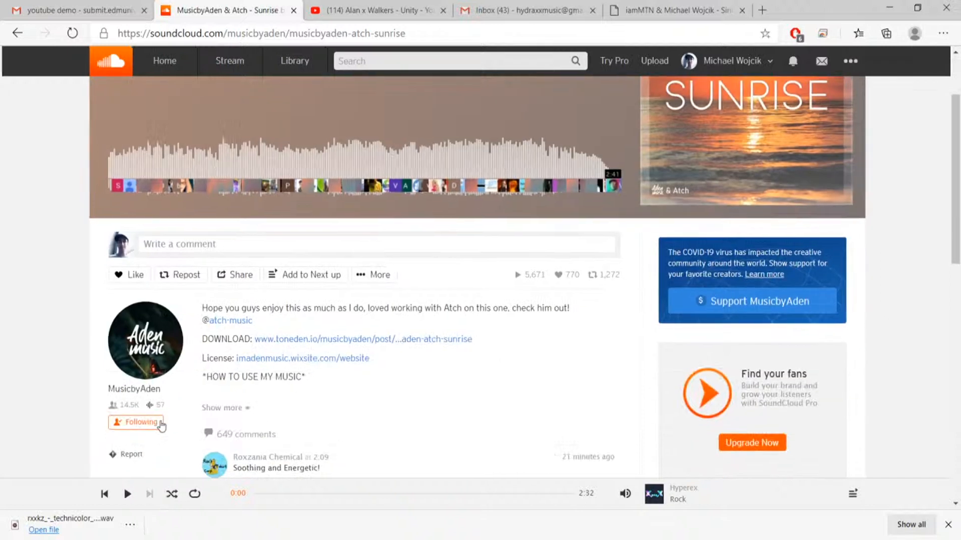
click(139, 330)
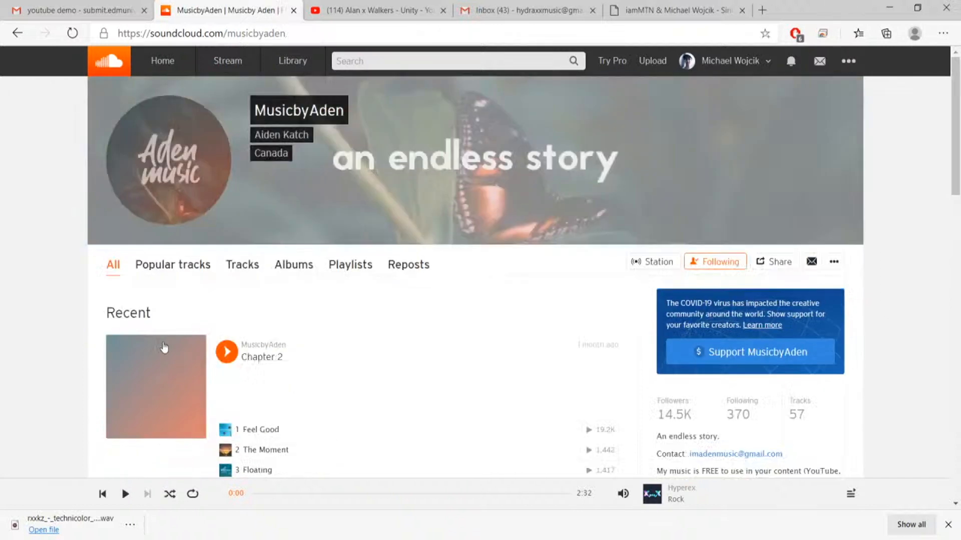
scroll(247, 373, down, 2)
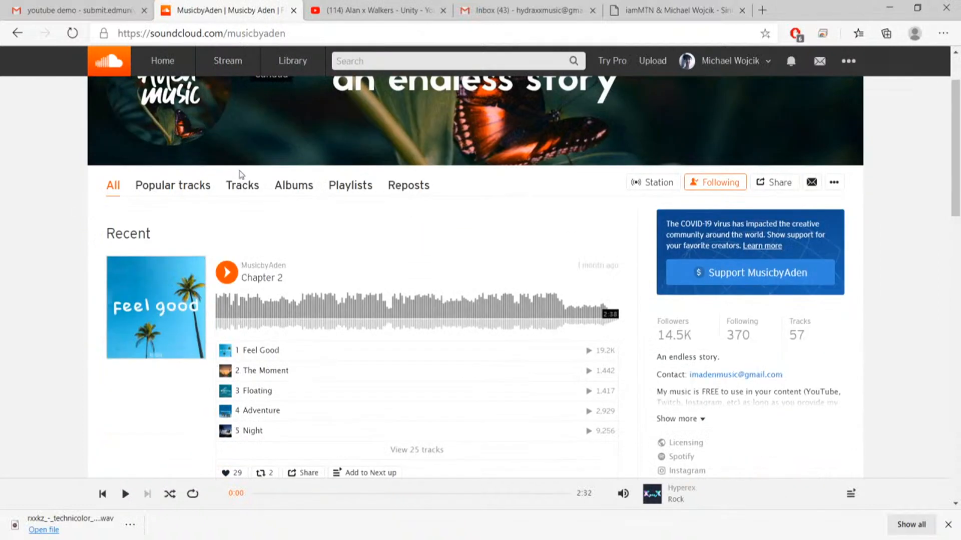
click(247, 196)
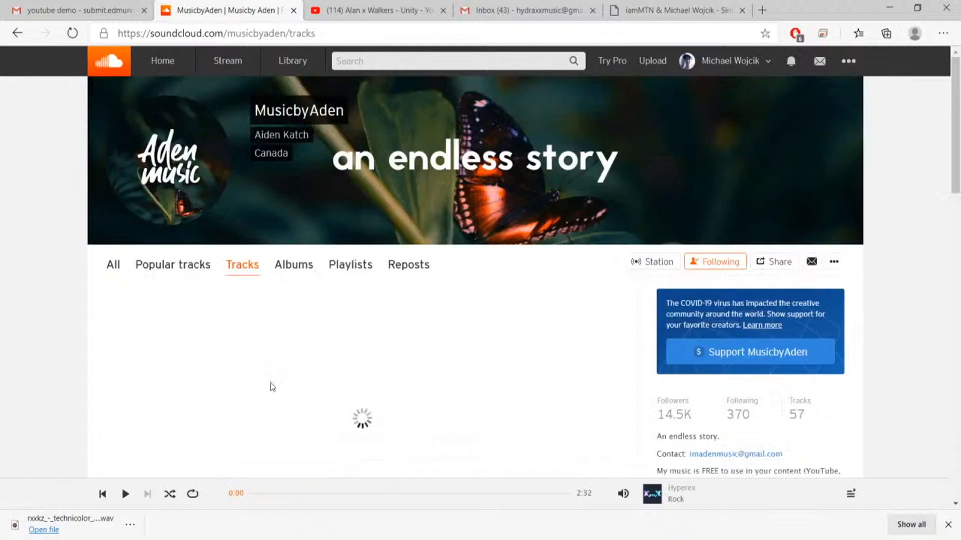
Find the track Dawn among MusicbyAden's tracks and play it.
scroll(269, 386, down, 12)
scroll(362, 214, down, 1)
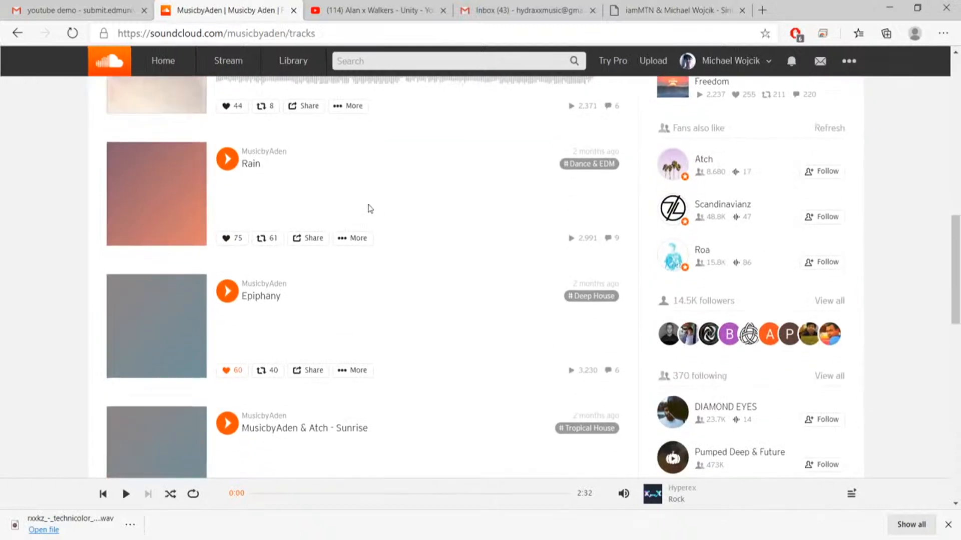
scroll(371, 209, down, 2)
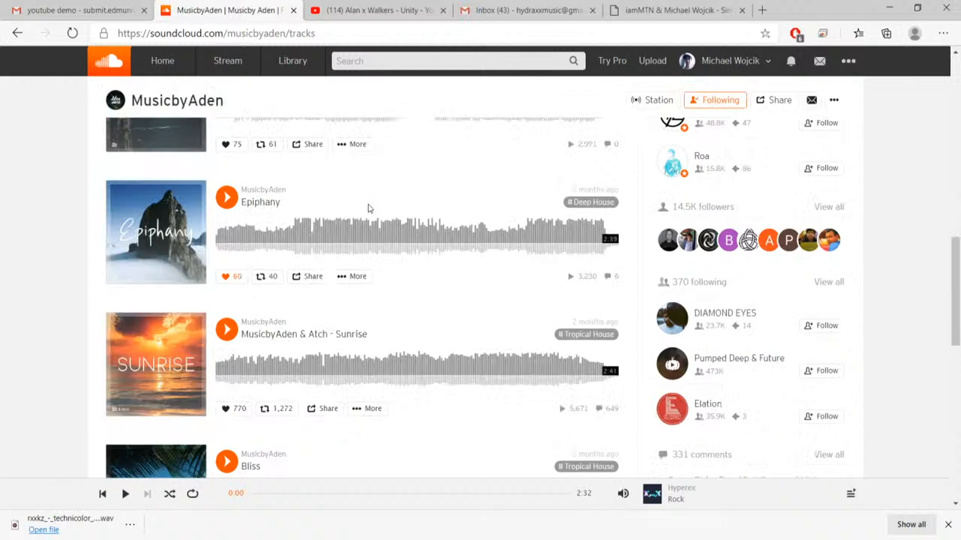
scroll(370, 209, down, 5)
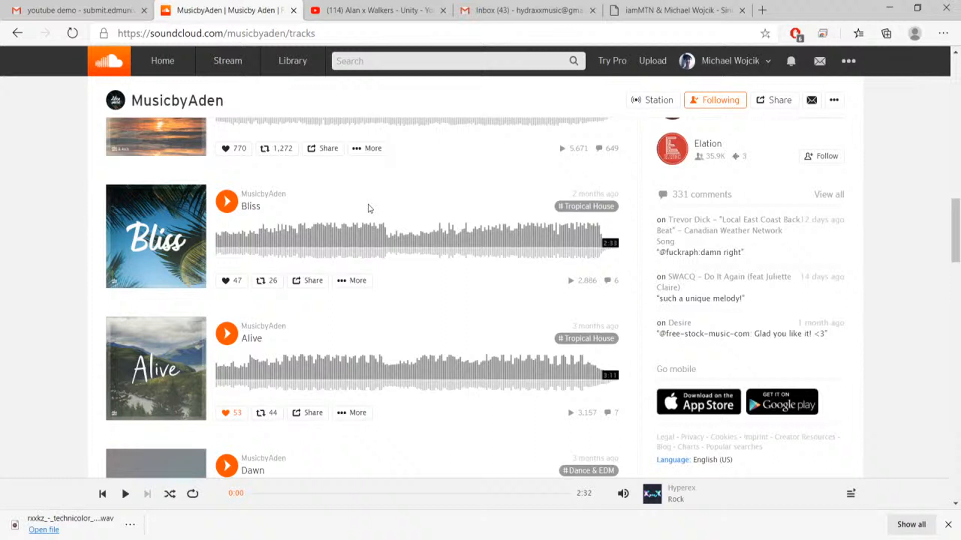
scroll(370, 209, down, 6)
click(224, 157)
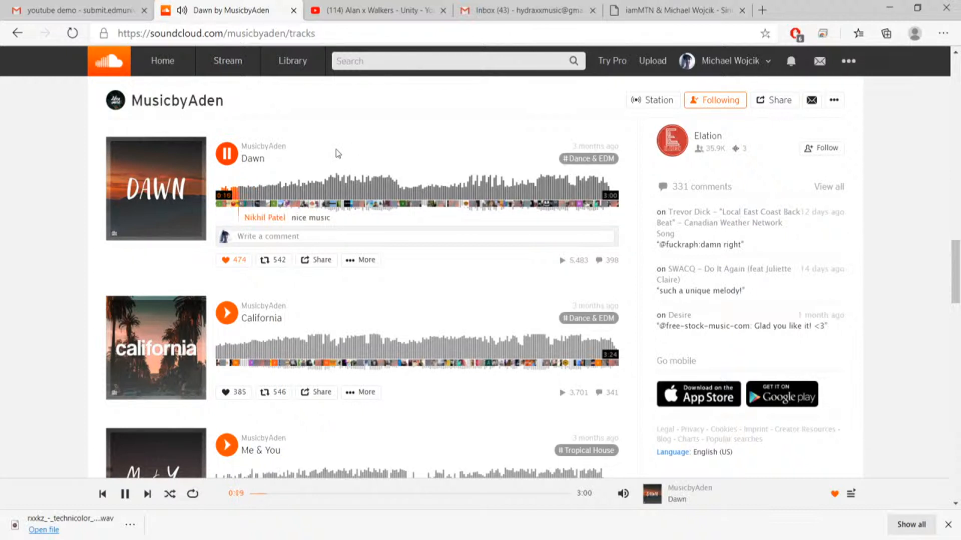
Pause Dawn, resume it to listen through its build-up, and stop playback.
click(226, 154)
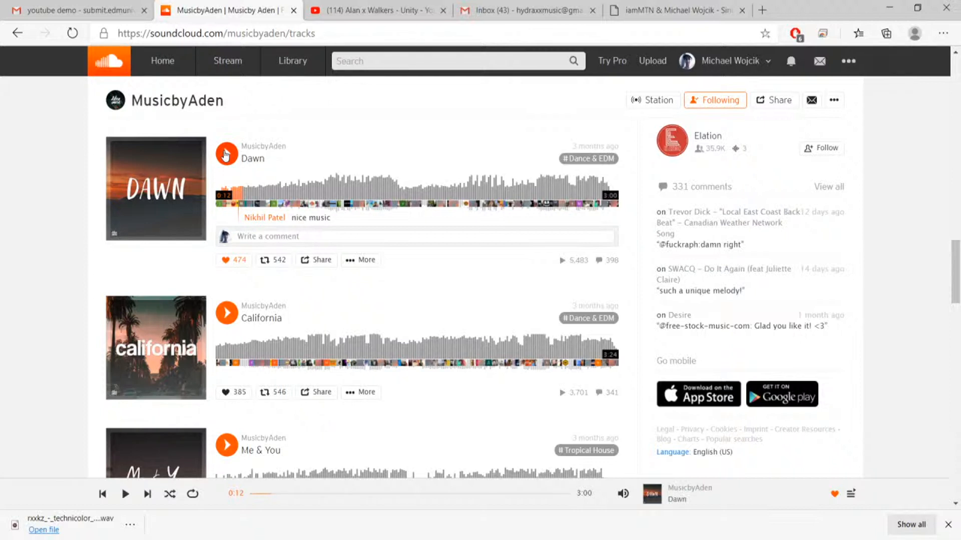
click(225, 155)
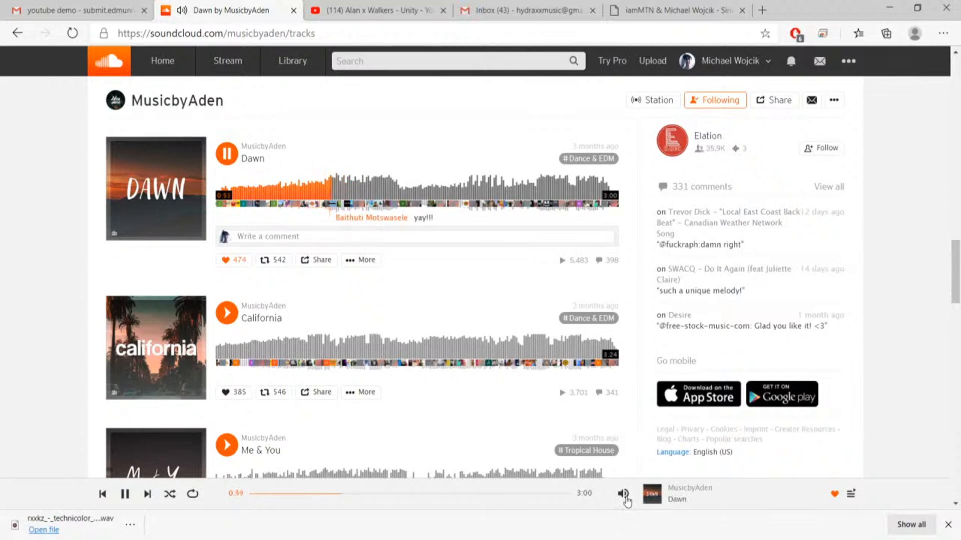
mouse_move(623, 494)
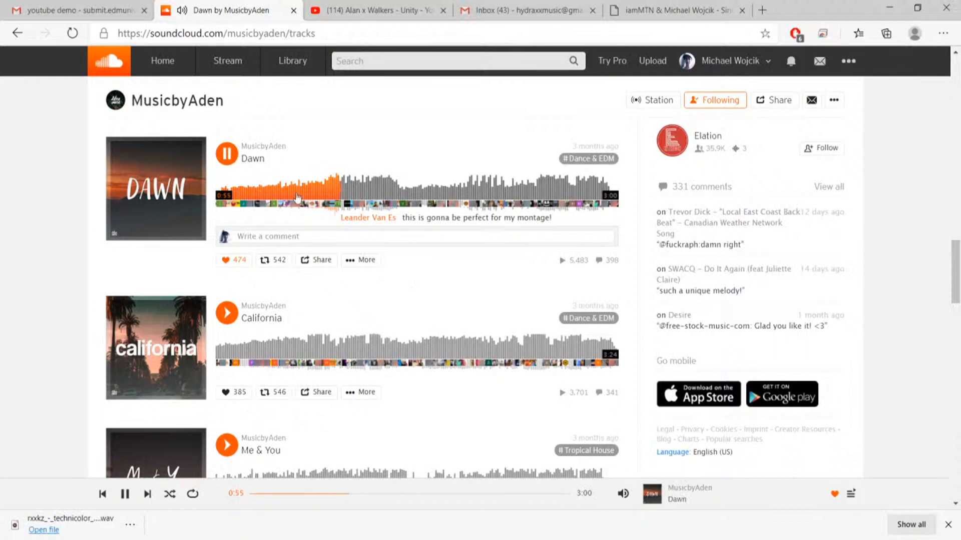
click(228, 154)
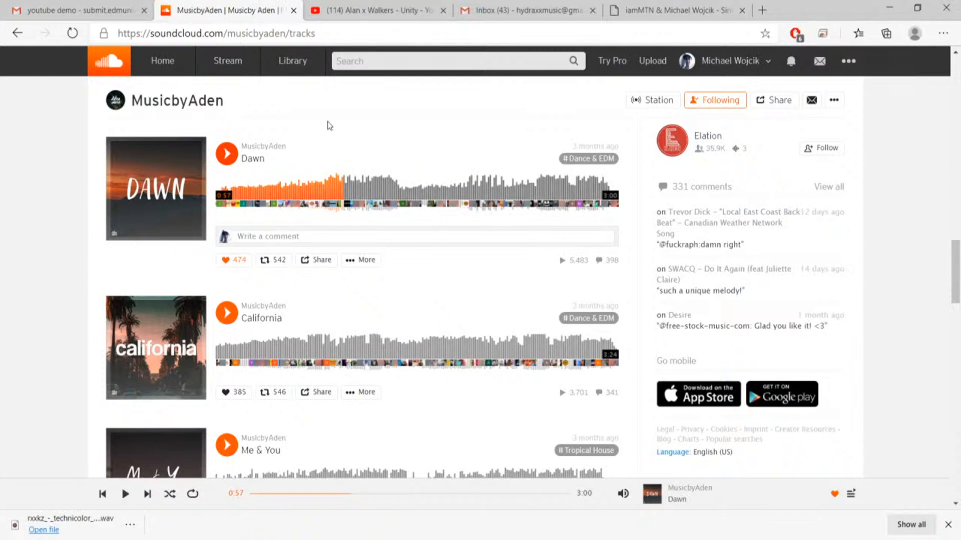
Look through MusicbyAden's track list, examining the titles, genres and waveforms of the other releases.
scroll(328, 128, up, 1)
scroll(328, 124, up, 3)
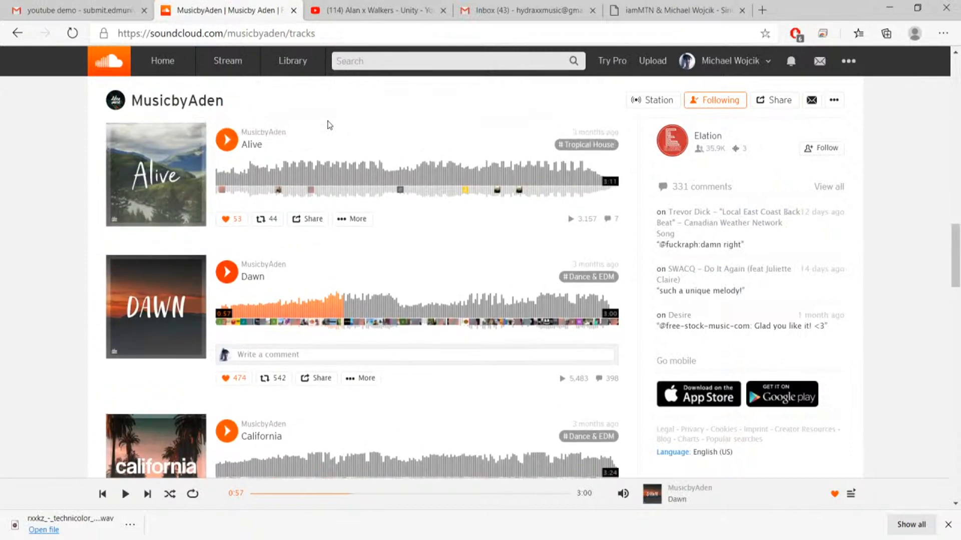
scroll(329, 125, up, 1)
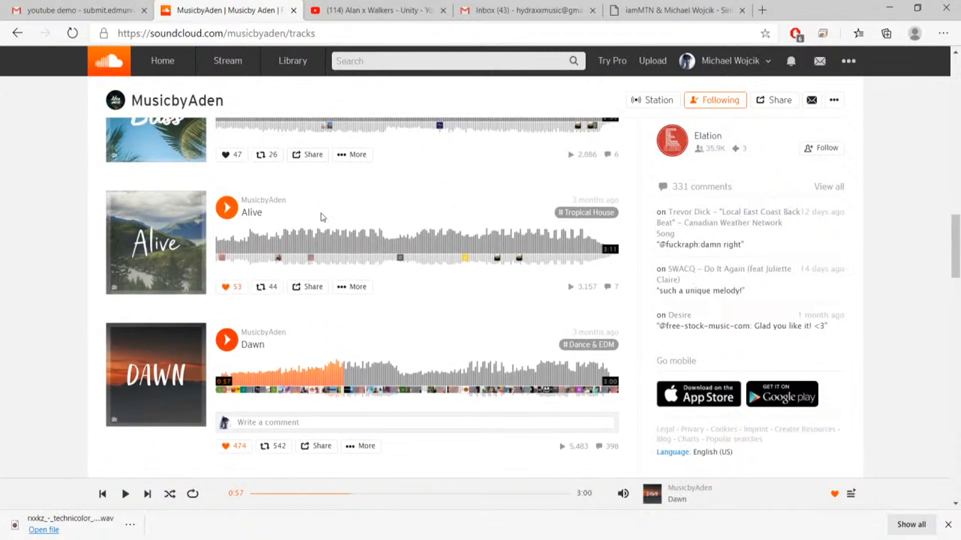
scroll(322, 217, down, 1)
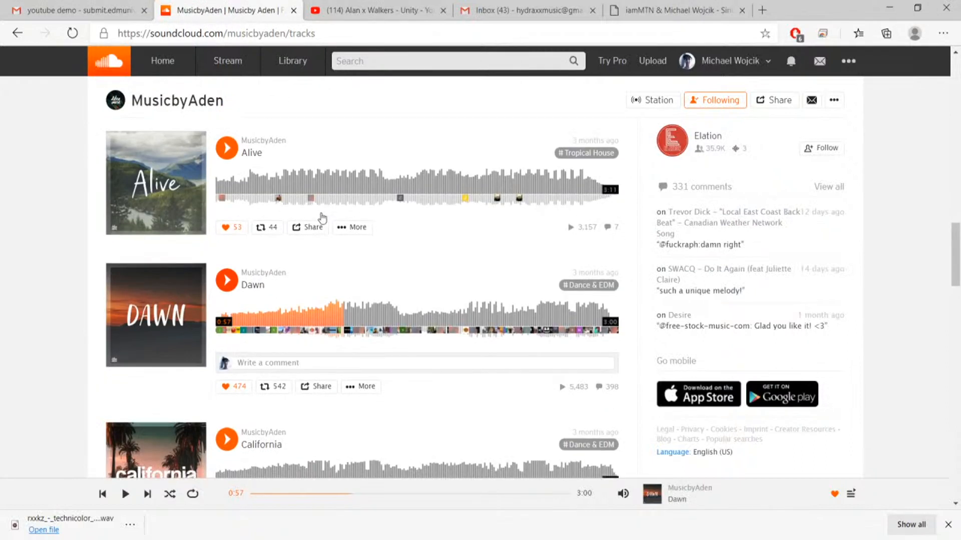
scroll(321, 219, up, 10)
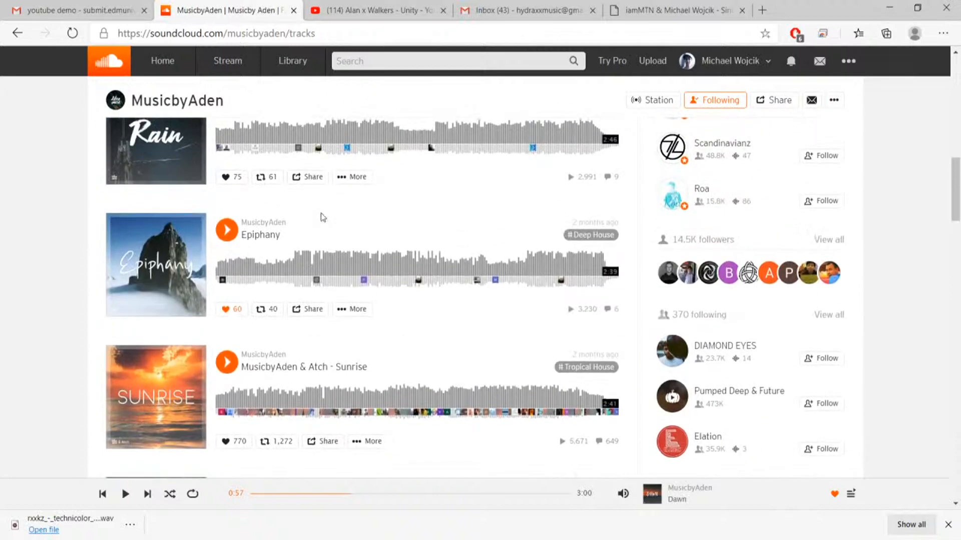
scroll(321, 213, down, 1)
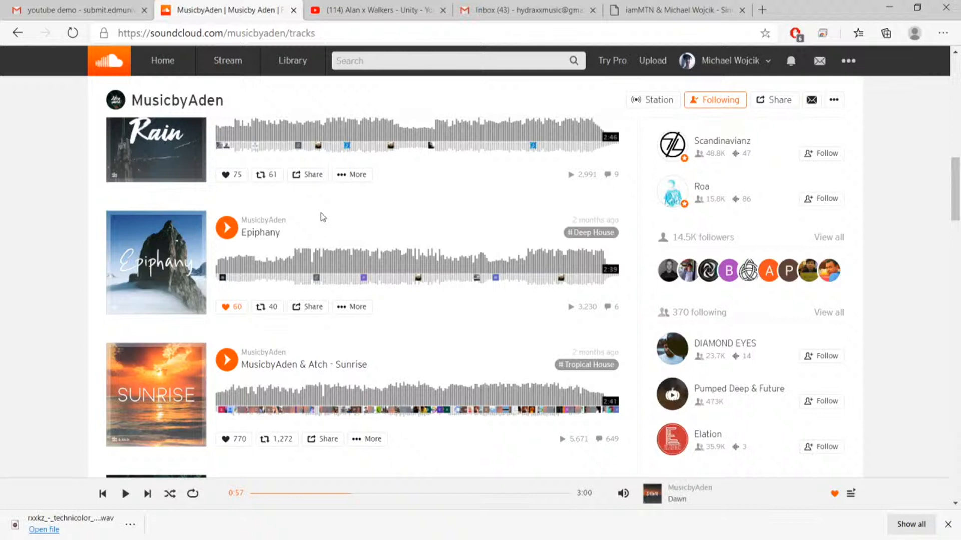
scroll(323, 216, down, 1)
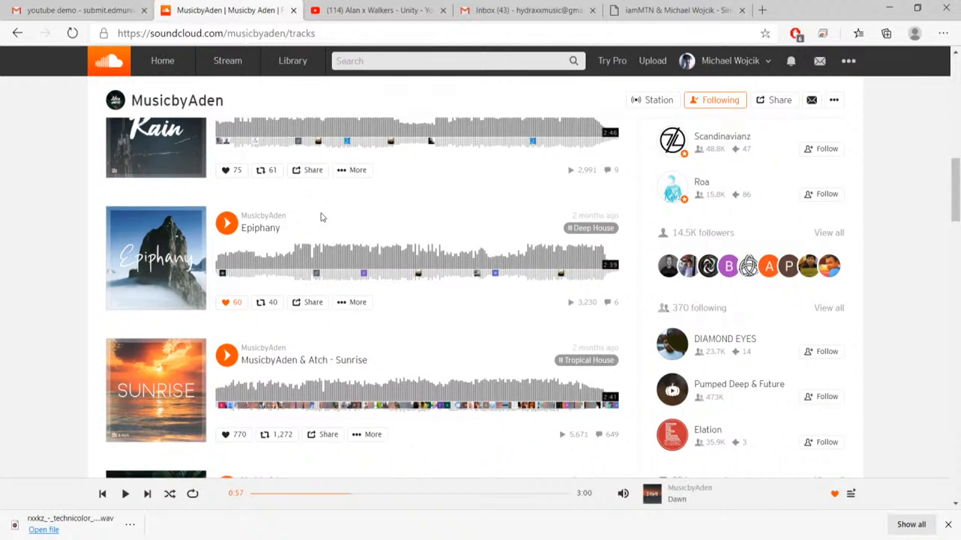
scroll(320, 214, up, 1)
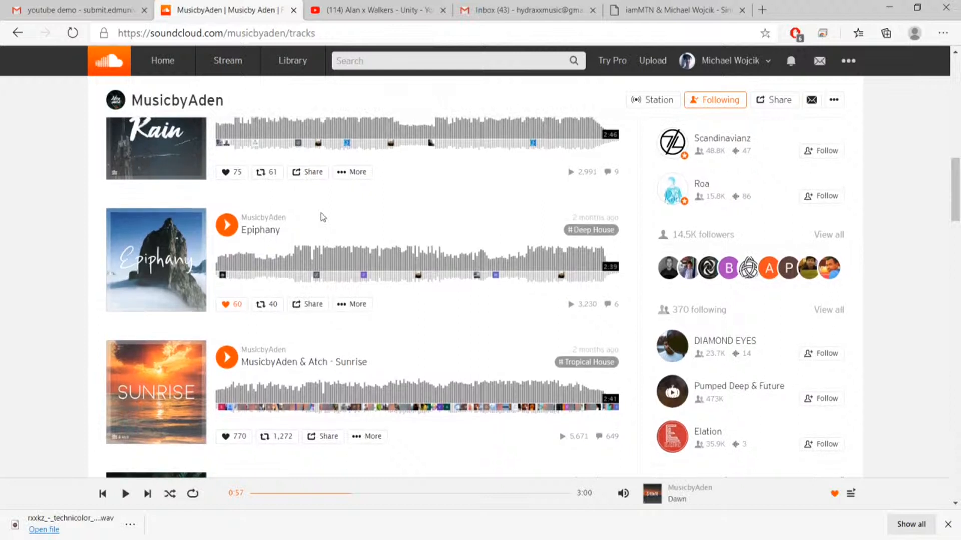
scroll(320, 213, up, 1)
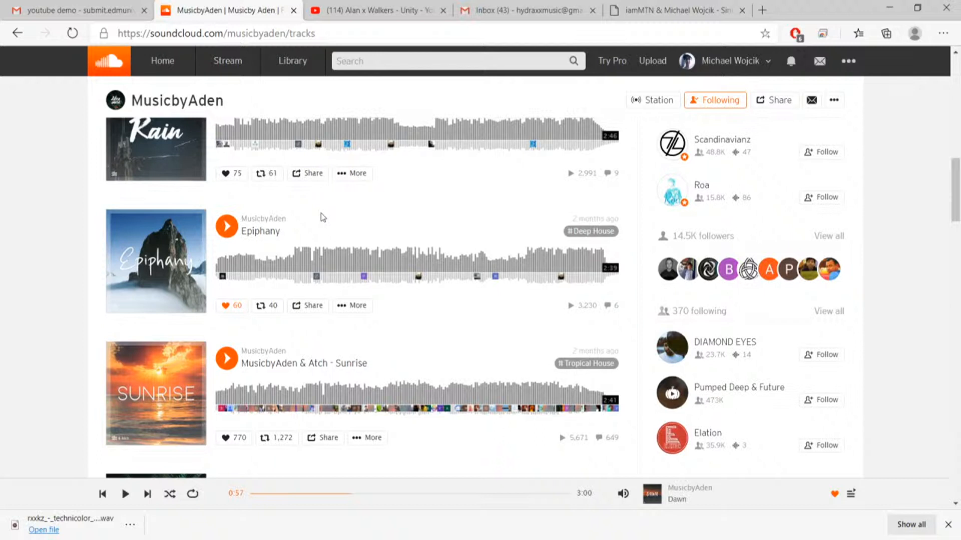
scroll(320, 213, up, 8)
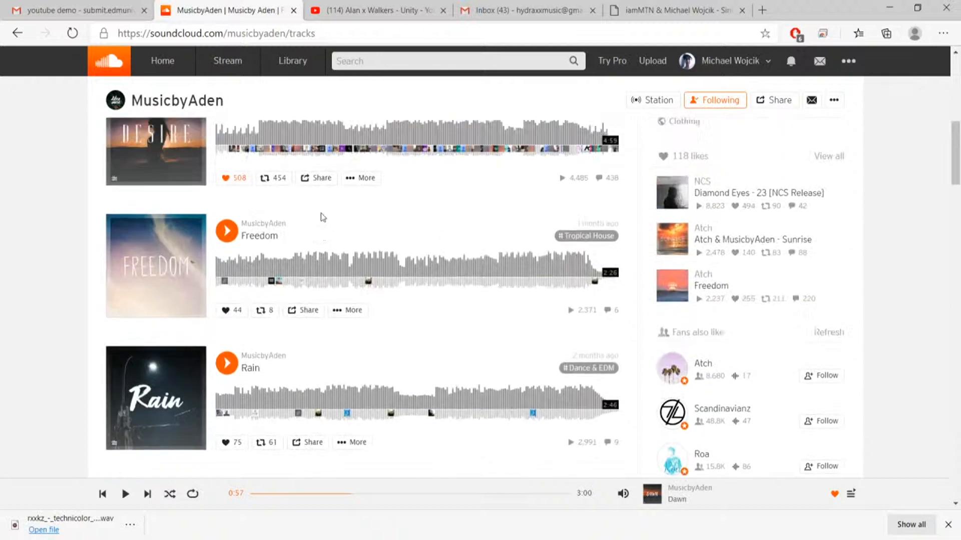
scroll(320, 213, down, 2)
scroll(320, 212, down, 5)
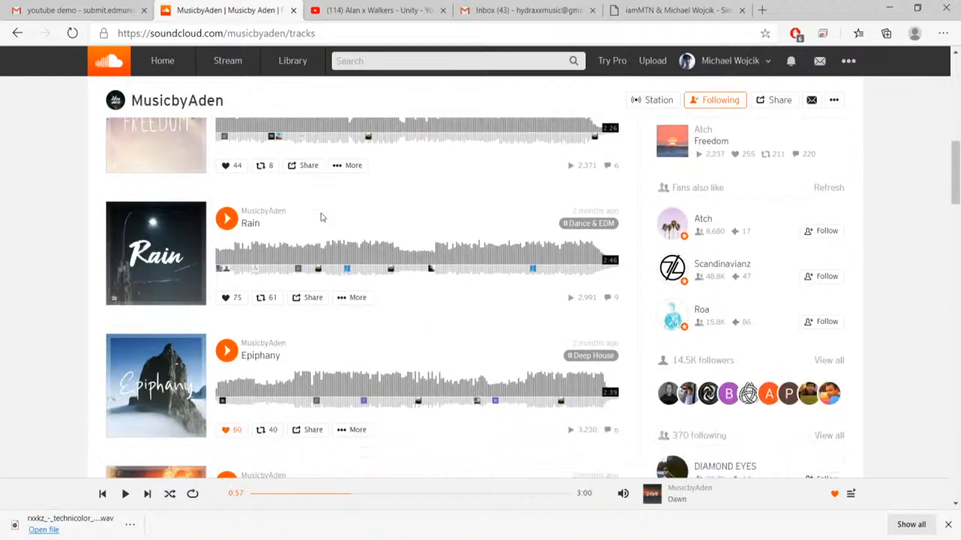
scroll(322, 218, down, 4)
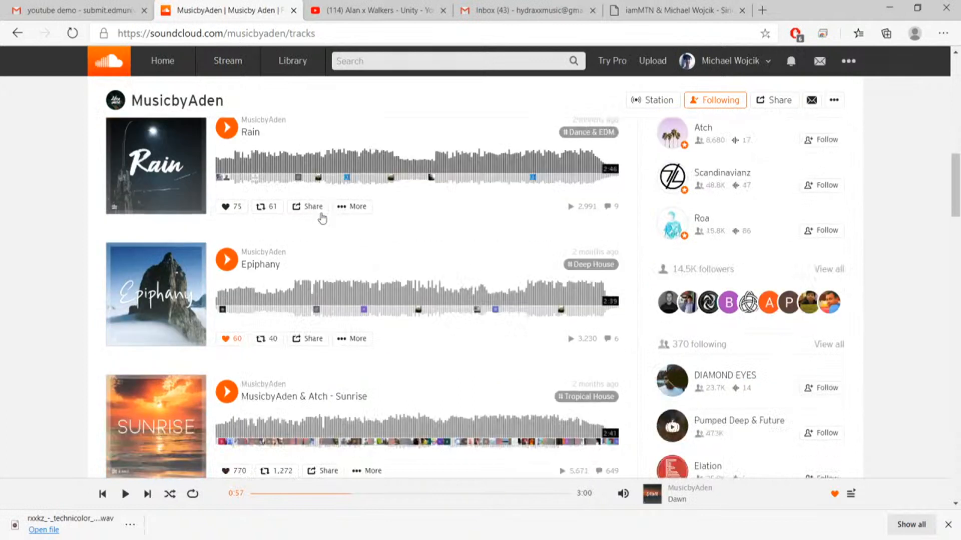
scroll(322, 218, down, 12)
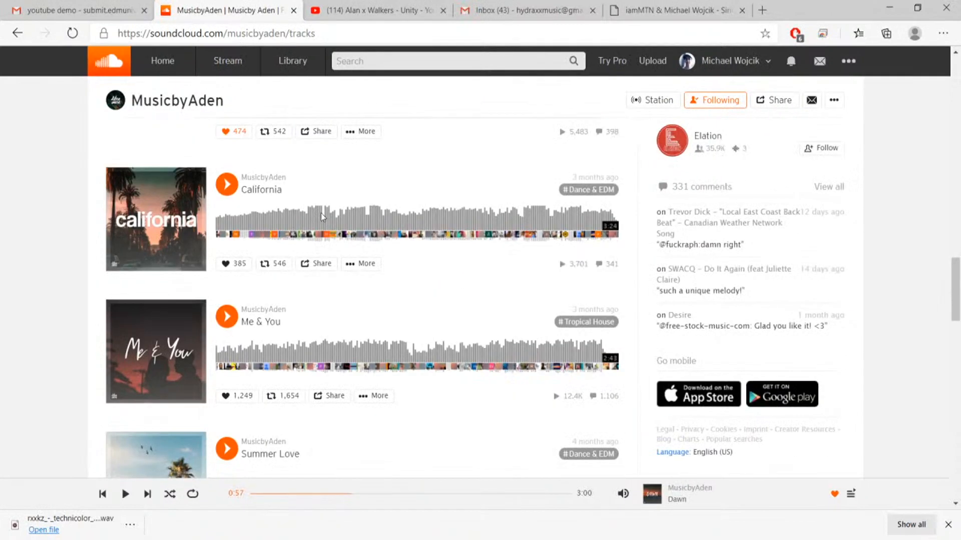
scroll(320, 214, down, 8)
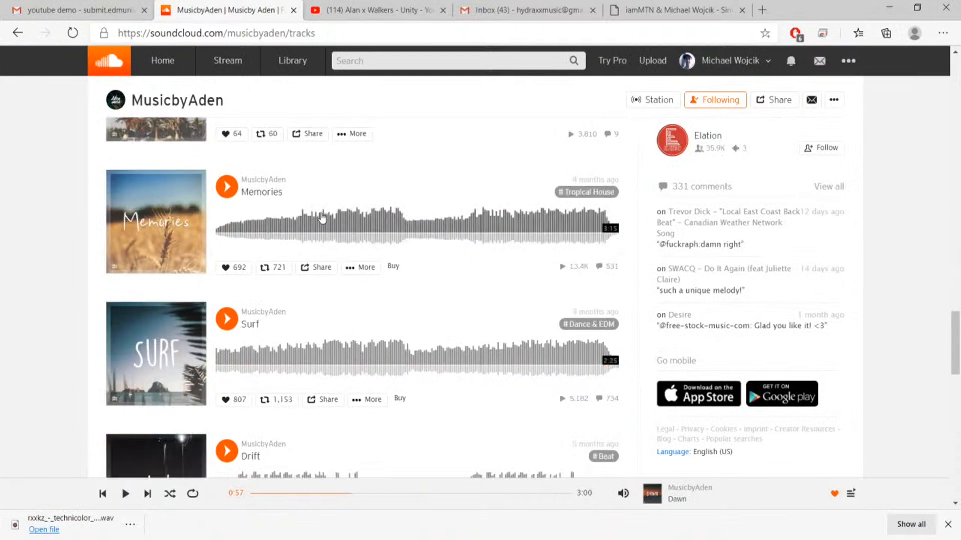
scroll(322, 218, up, 20)
scroll(320, 213, up, 4)
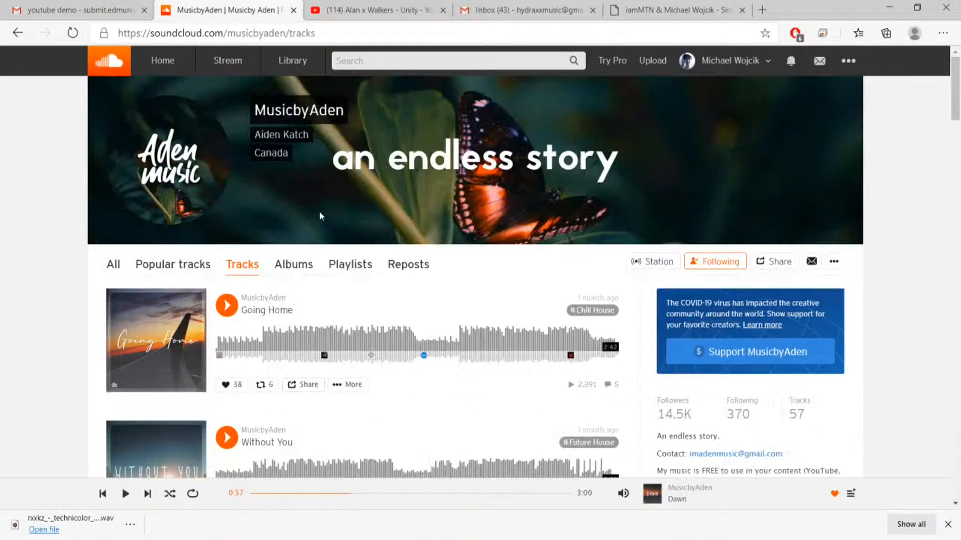
Close the YouTube video Alan x Walkers - Unity and refresh the demo submissions inbox in Gmail.
click(370, 11)
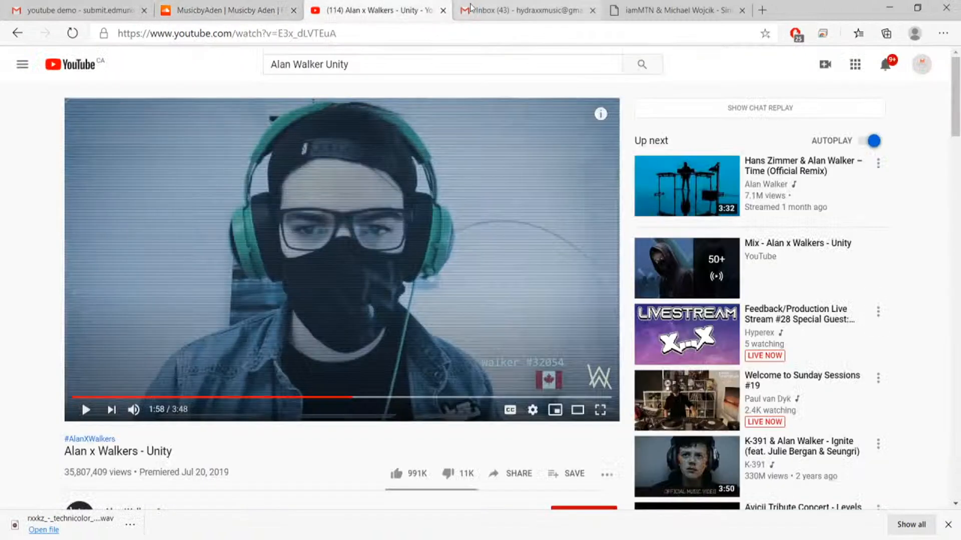
click(443, 10)
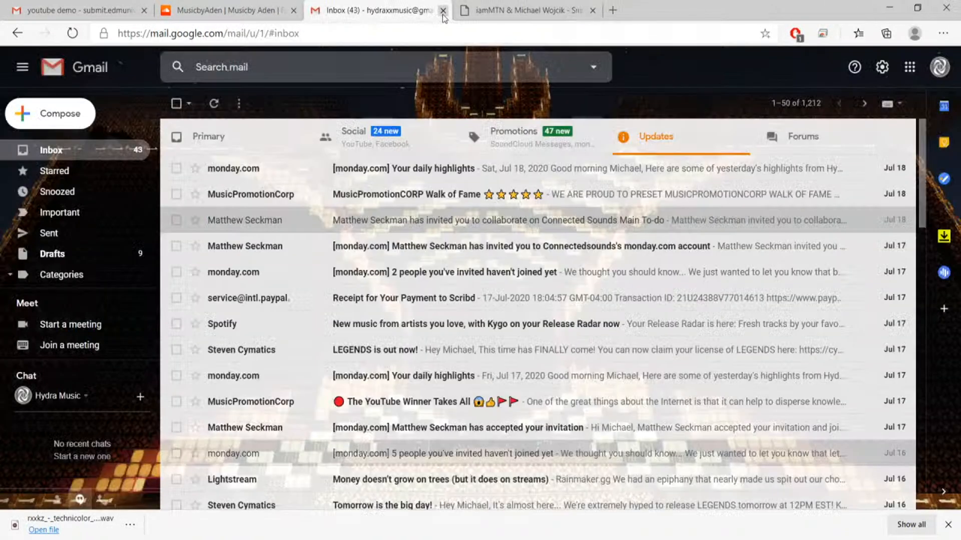
click(149, 9)
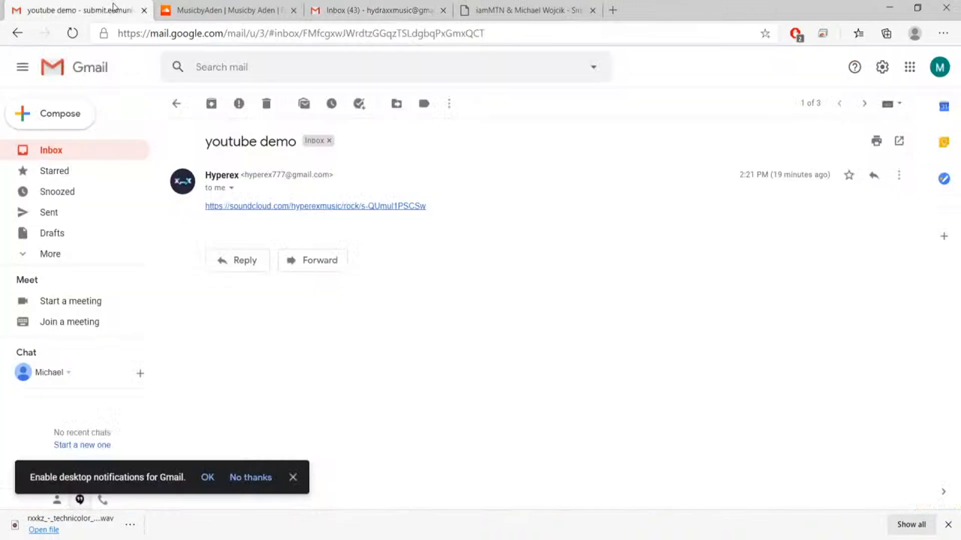
click(178, 104)
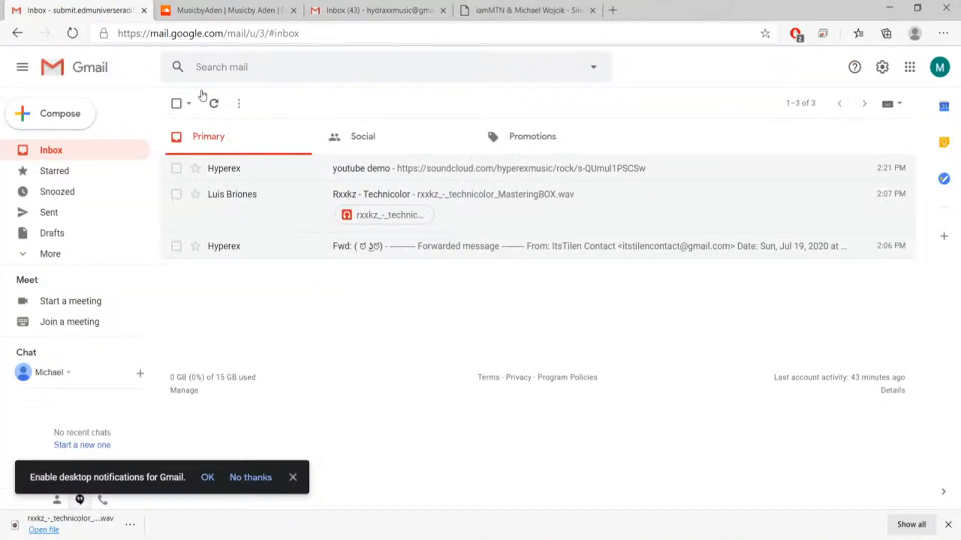
click(211, 107)
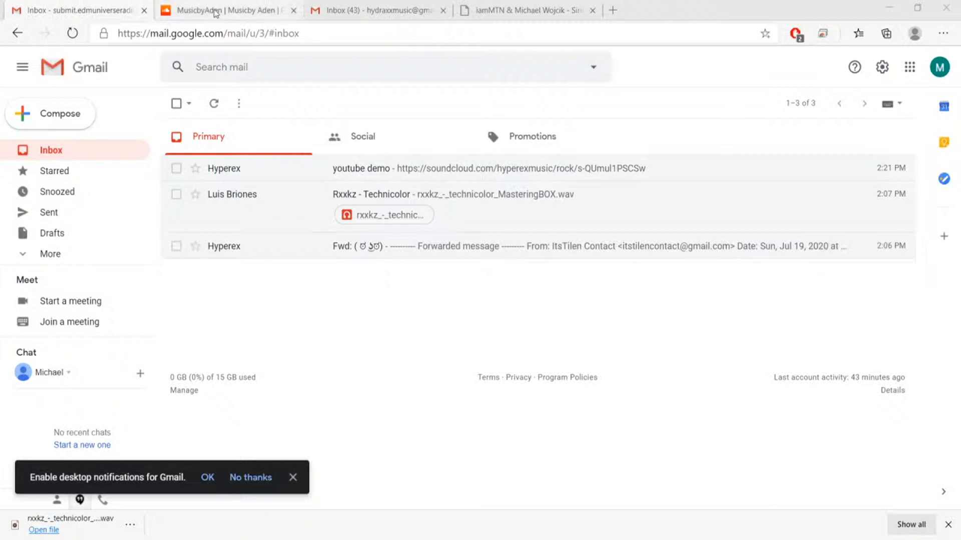
Switch to SoundCloud, search for Hyperex and open the profile of the artist based in the United States.
click(212, 10)
click(402, 58)
text(Hyperex)
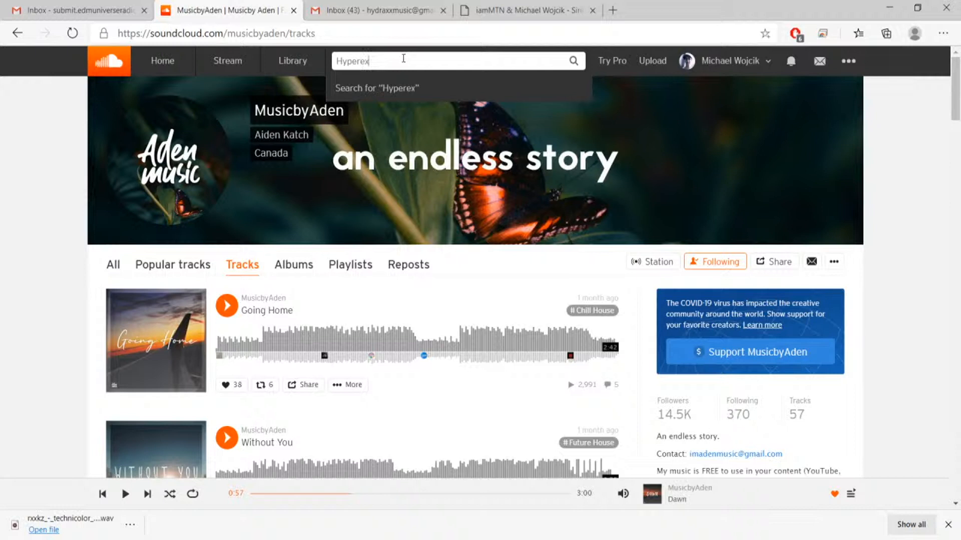
key(Return)
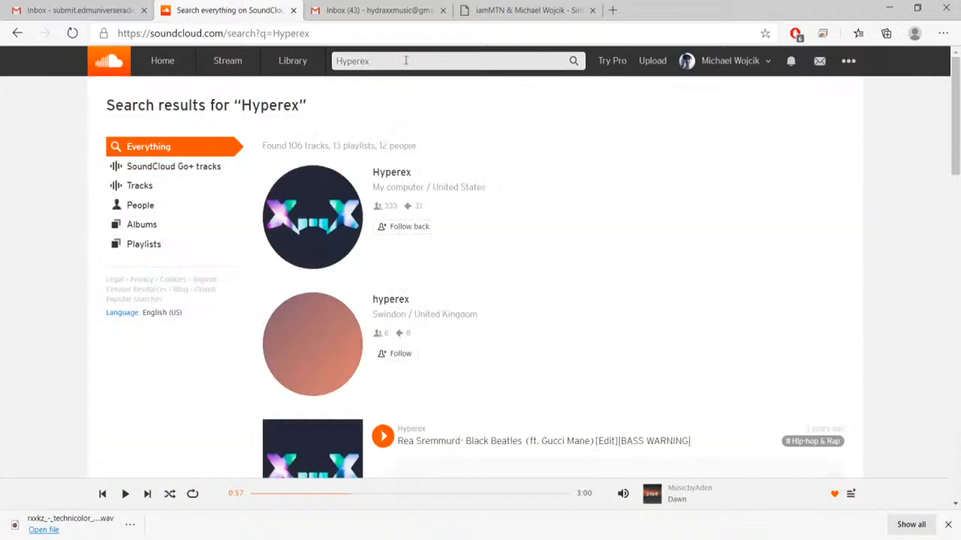
click(388, 172)
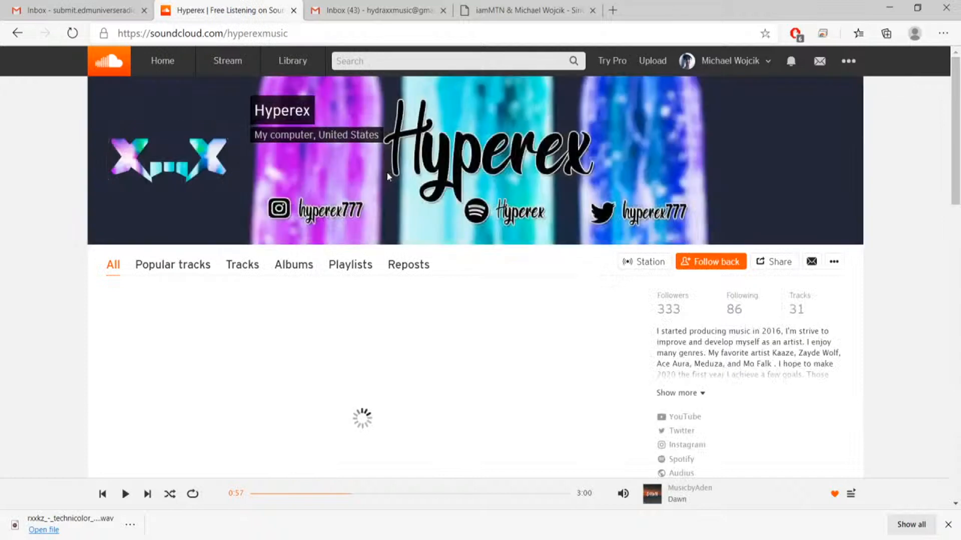
Show only Hyperex's own tracks and open the page of the track Honesty.
scroll(315, 360, down, 9)
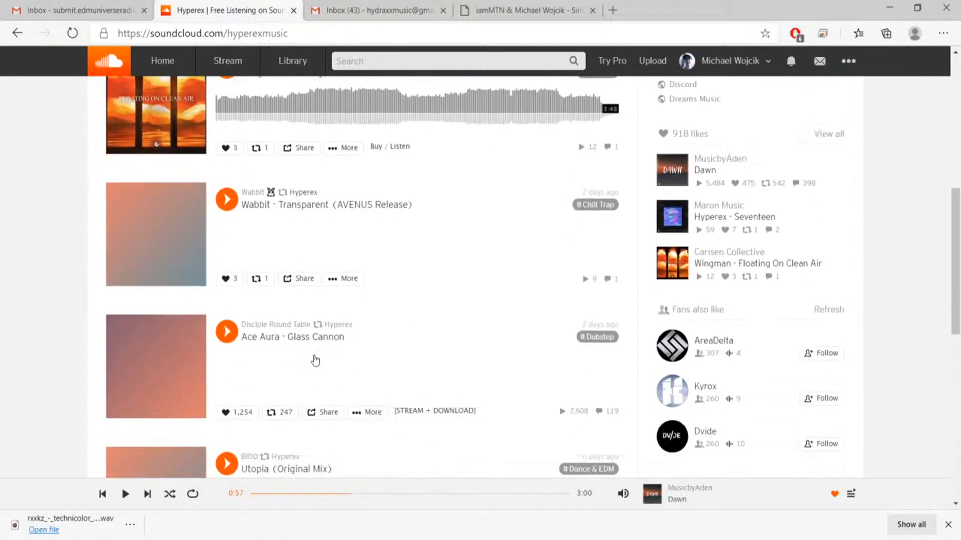
scroll(316, 360, down, 7)
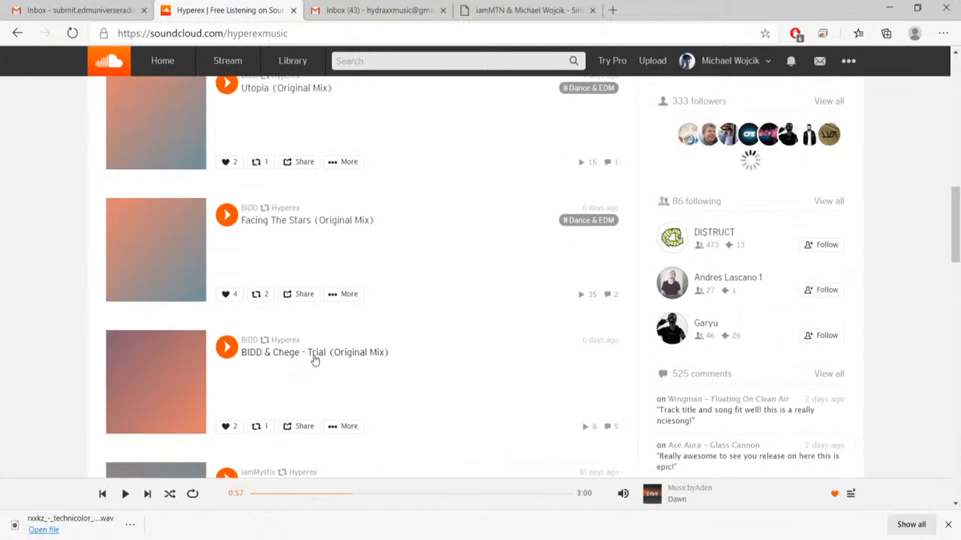
scroll(315, 359, up, 15)
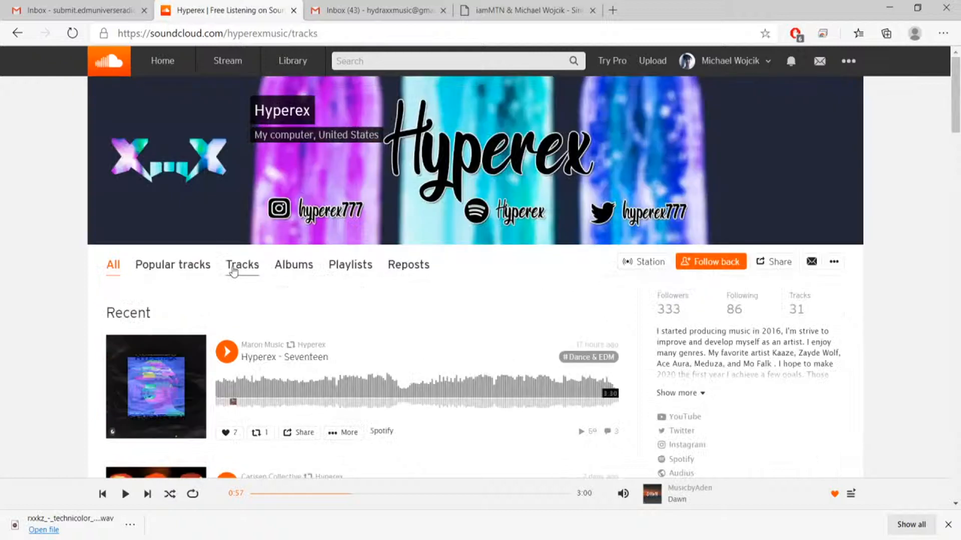
click(242, 264)
scroll(323, 419, down, 5)
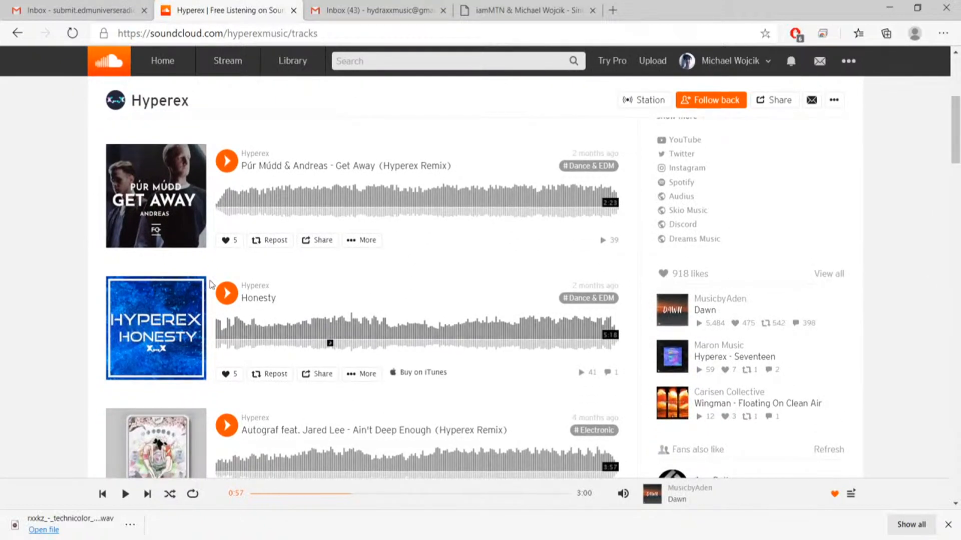
click(250, 299)
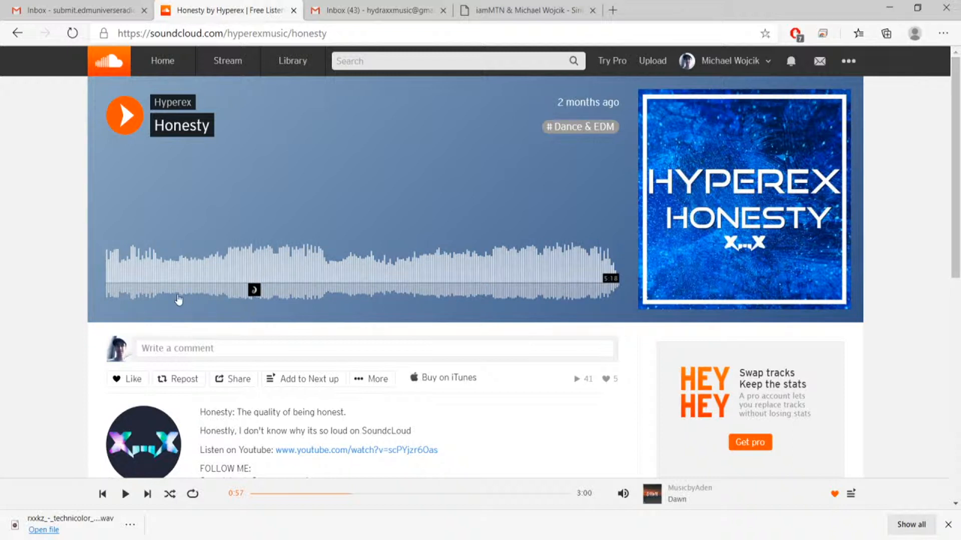
Play Honesty from about 1:29 near the waveform comment and lower the player volume.
mouse_move(254, 291)
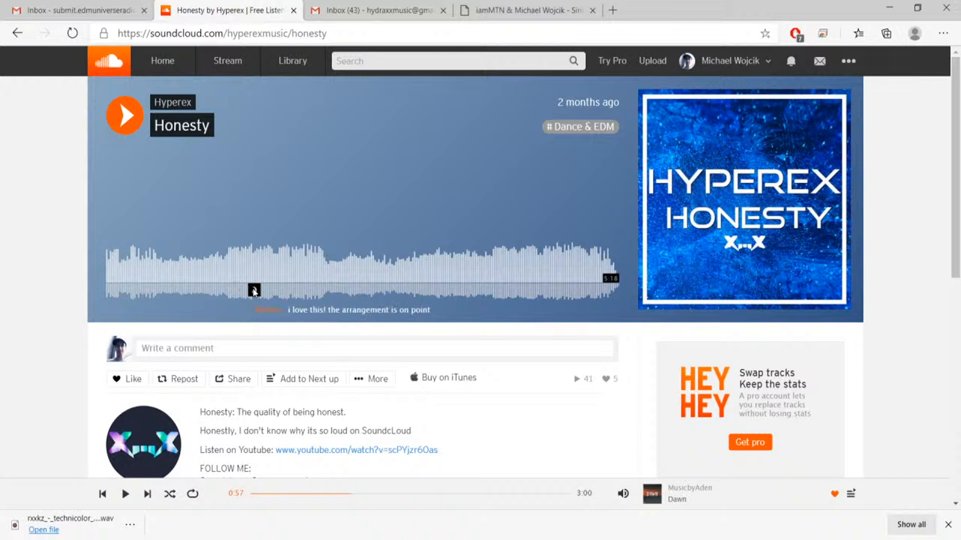
click(254, 291)
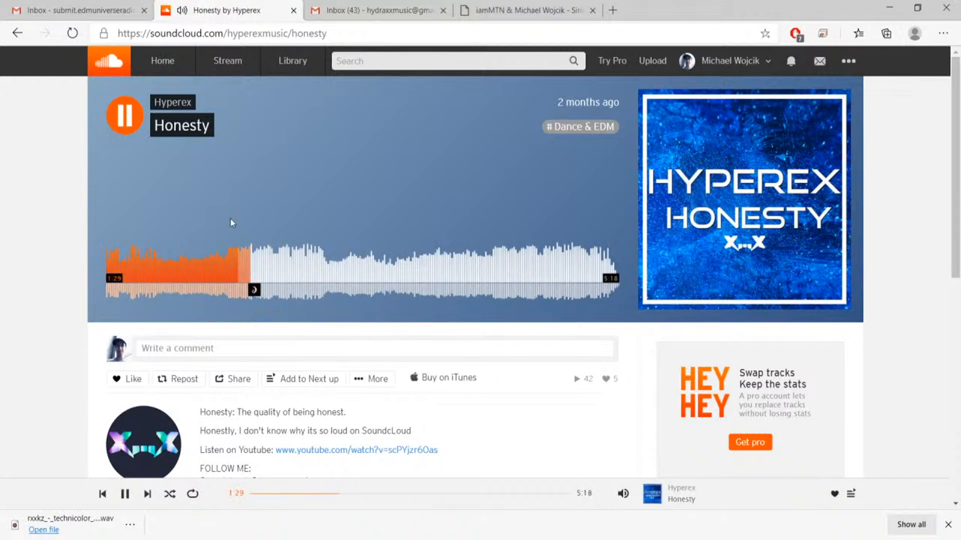
key(space)
mouse_move(623, 494)
click(623, 461)
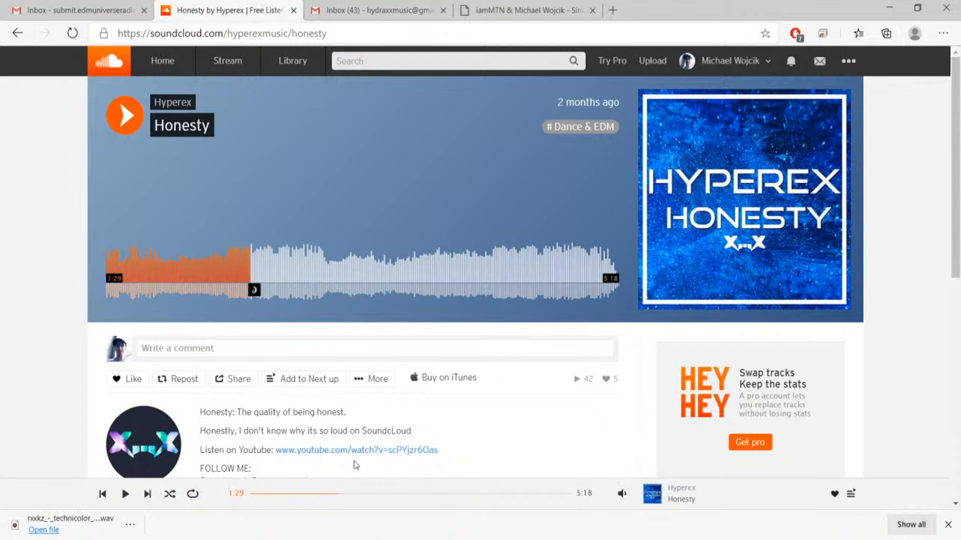
key(space)
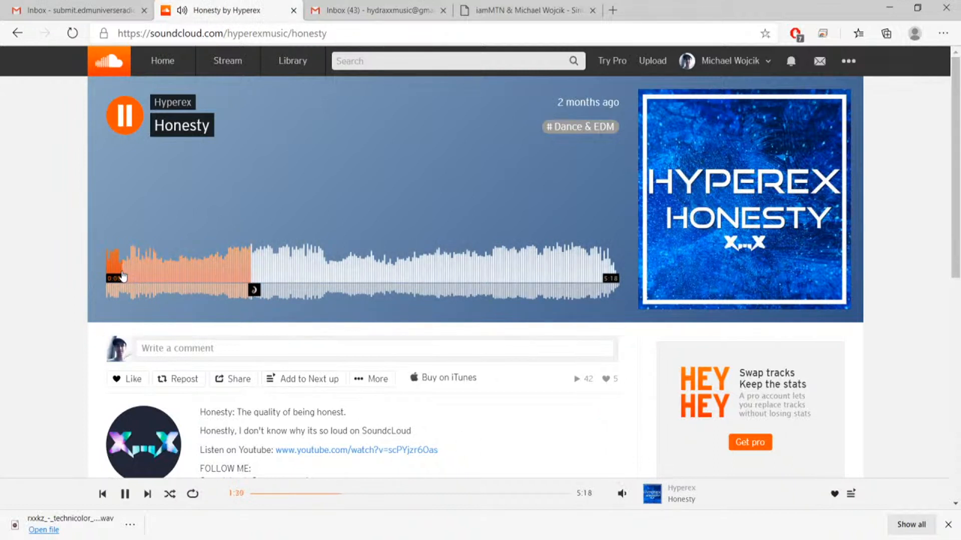
Replay Honesty from near its beginning and open YouTube in a new browser tab placed beside the SoundCloud one.
click(113, 263)
click(121, 7)
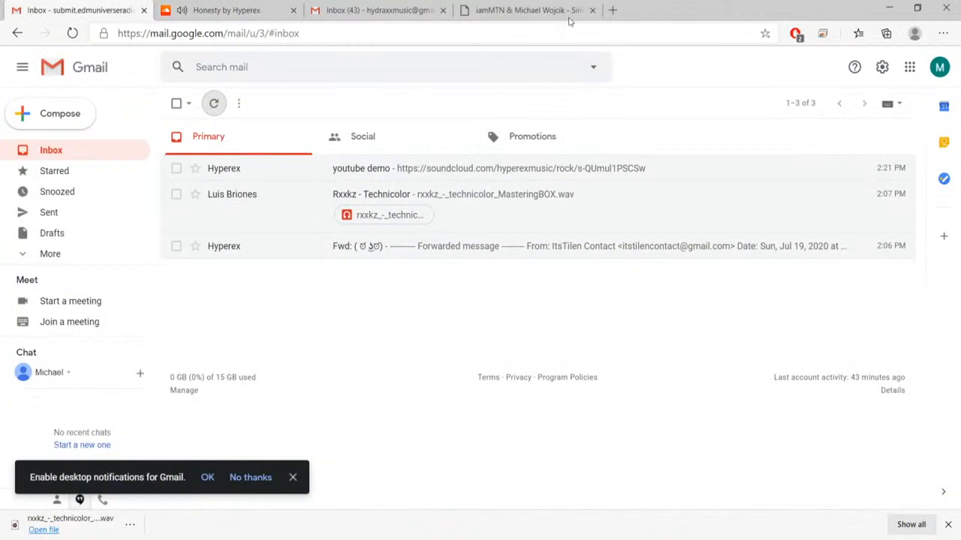
click(612, 10)
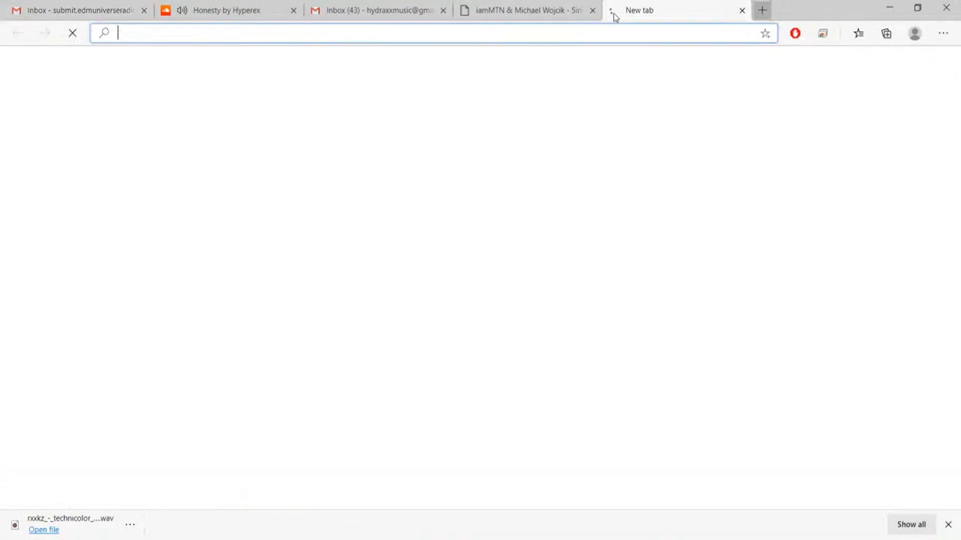
text(youtube)
key(Return)
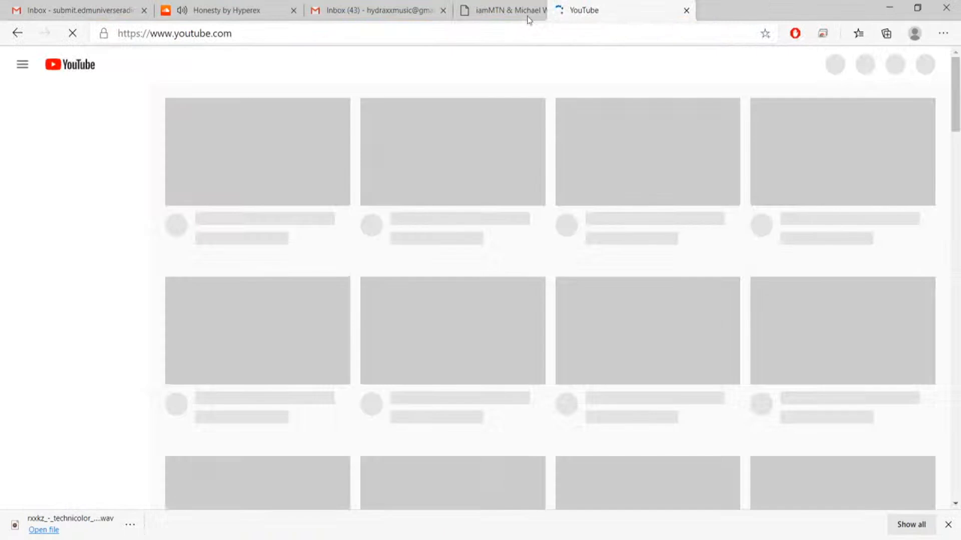
drag(528, 20, 292, 11)
Return to the Honesty track on SoundCloud, listen from about 1:16 and pause playback.
click(244, 10)
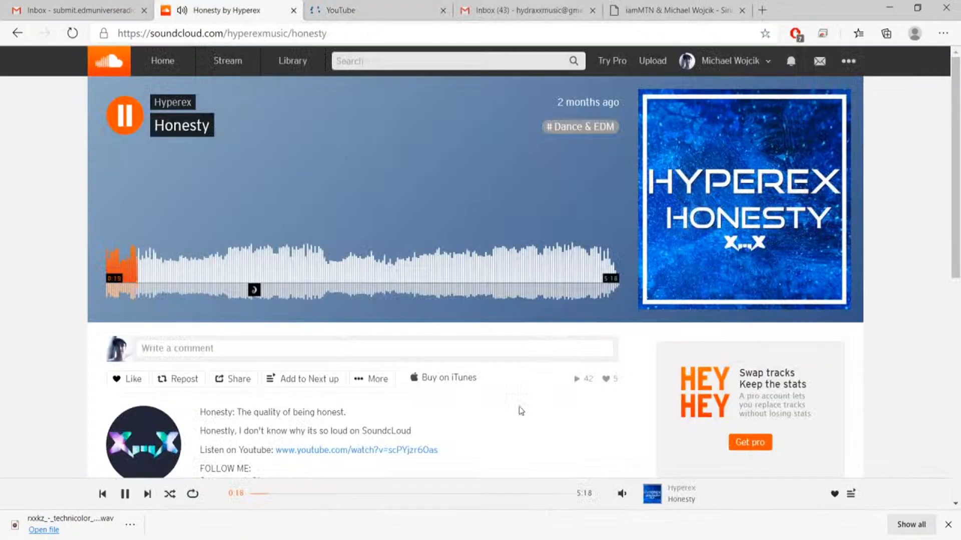
mouse_move(623, 495)
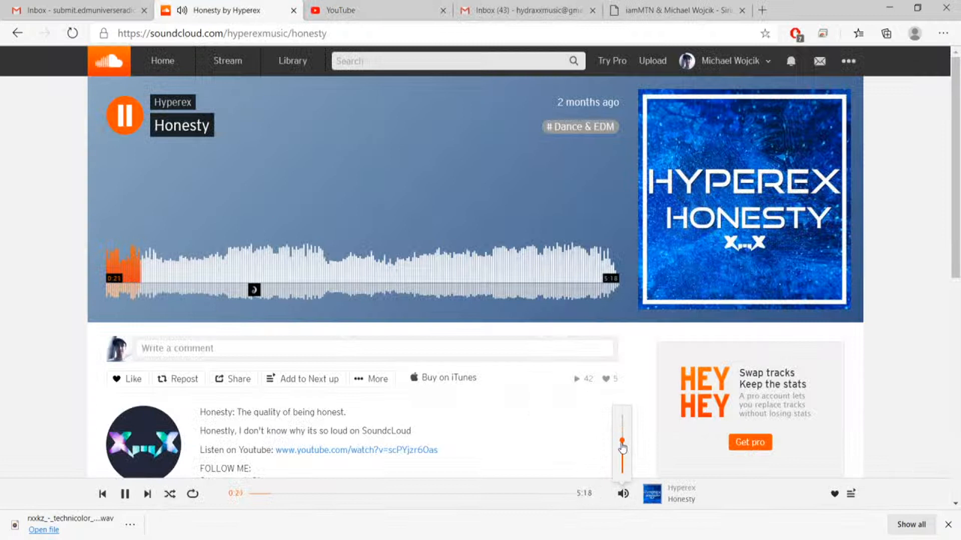
click(244, 278)
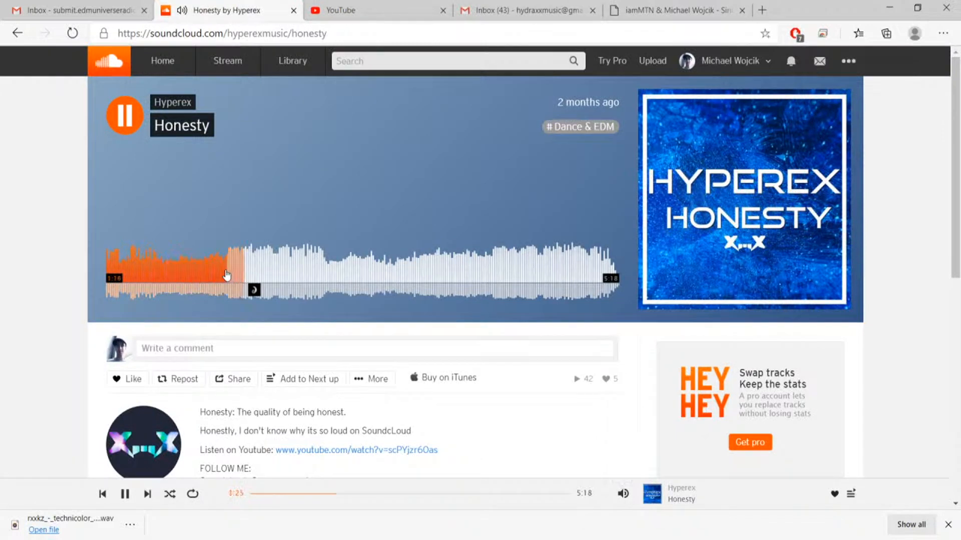
click(231, 273)
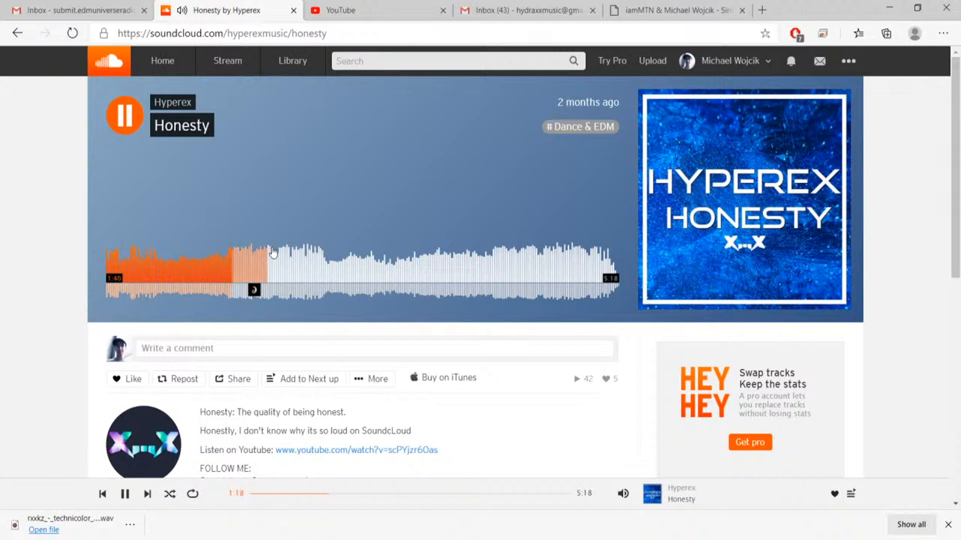
key(space)
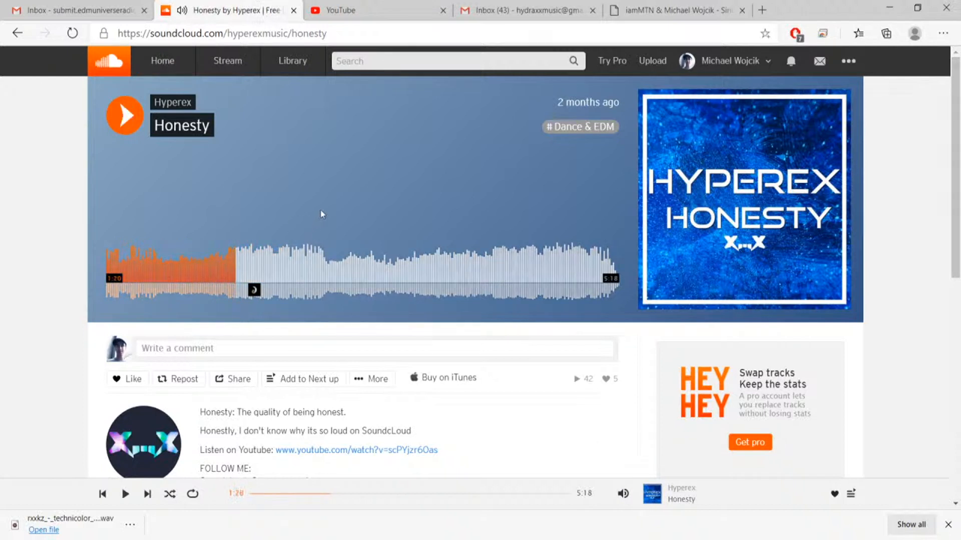
Switch to YouTube and search for Hyperex Honesty.
click(380, 11)
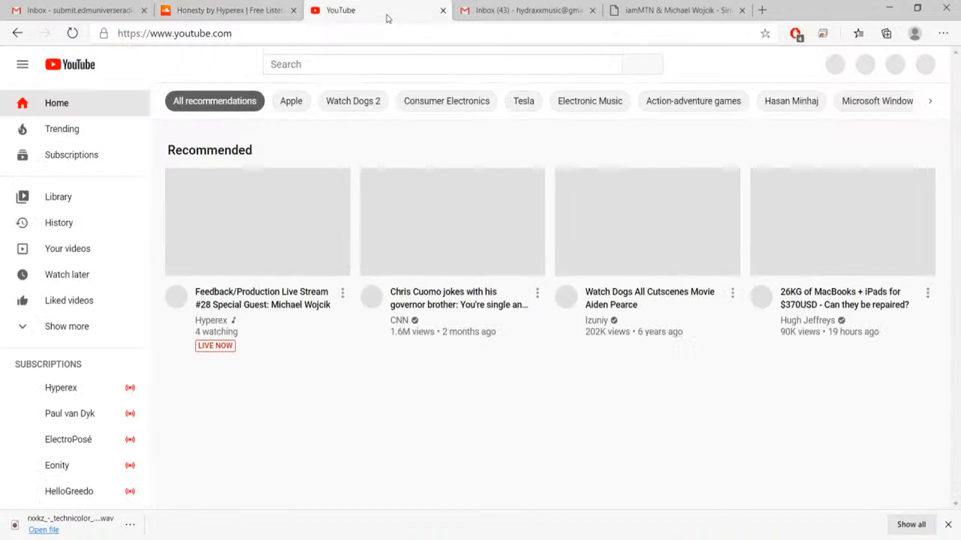
click(300, 73)
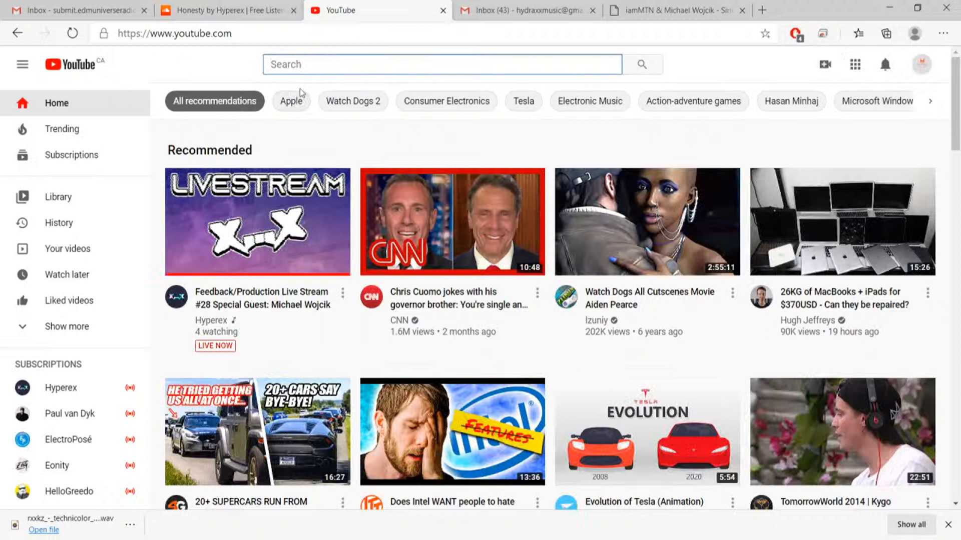
text(Hyperex Honest)
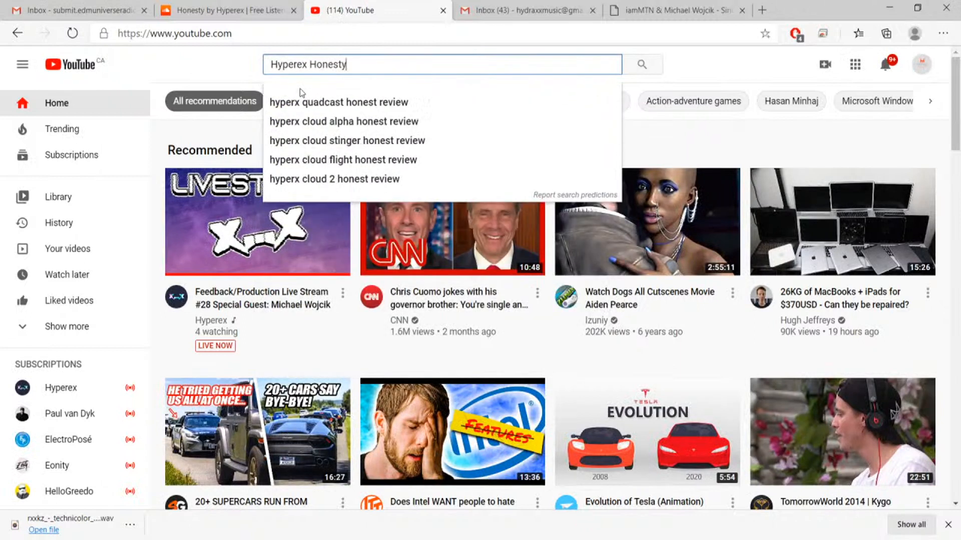
text(y)
key(Return)
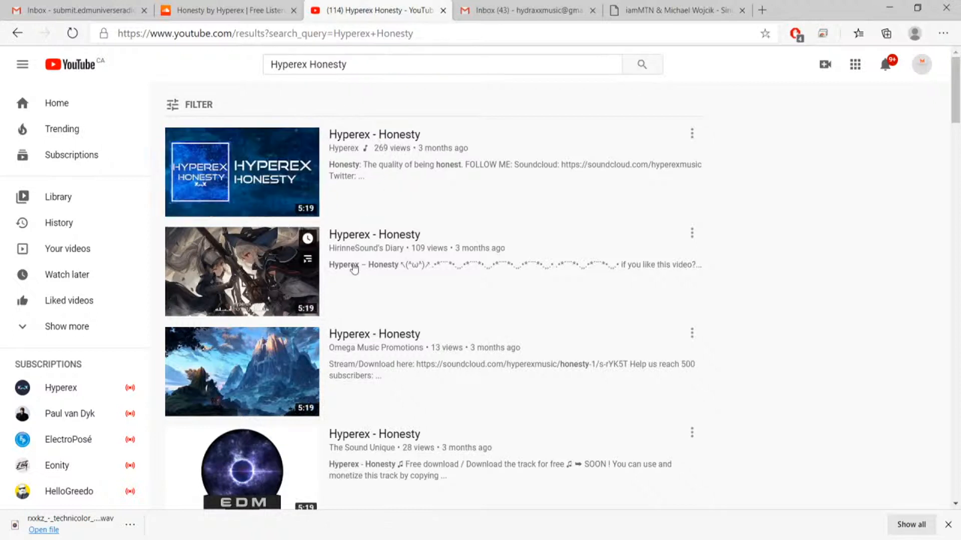
Look through the results for uploads of Honesty and open the video published on Hyperex's own channel.
scroll(353, 268, down, 5)
scroll(350, 266, down, 1)
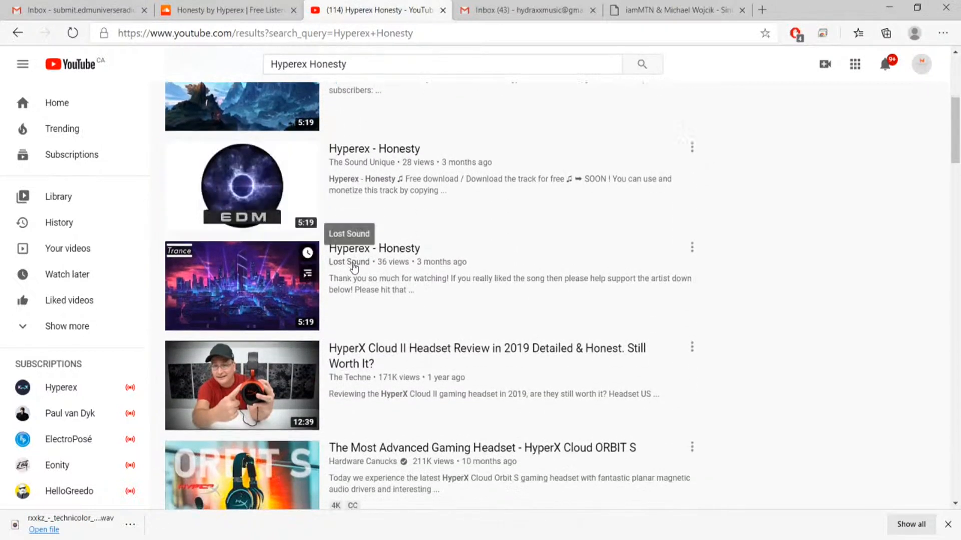
scroll(331, 328, up, 2)
scroll(332, 327, up, 5)
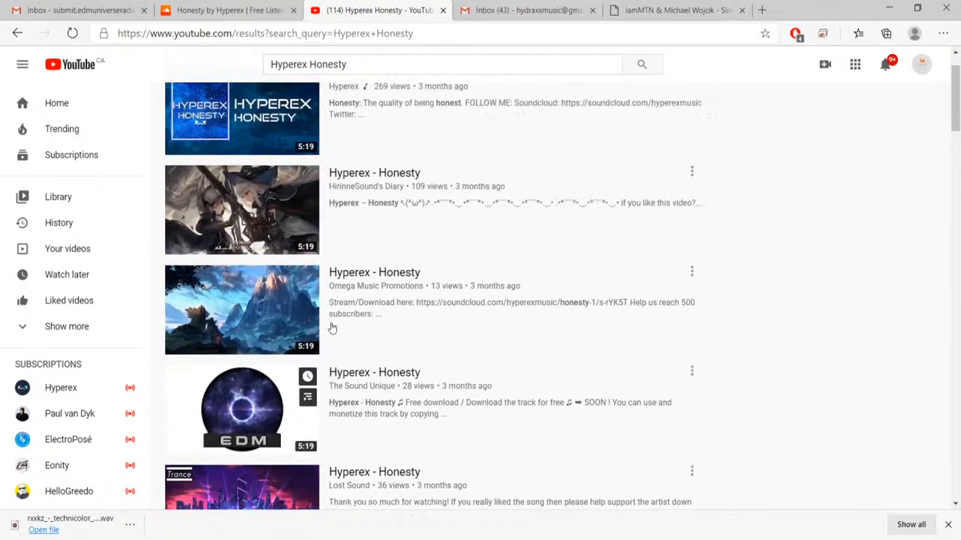
scroll(372, 353, down, 15)
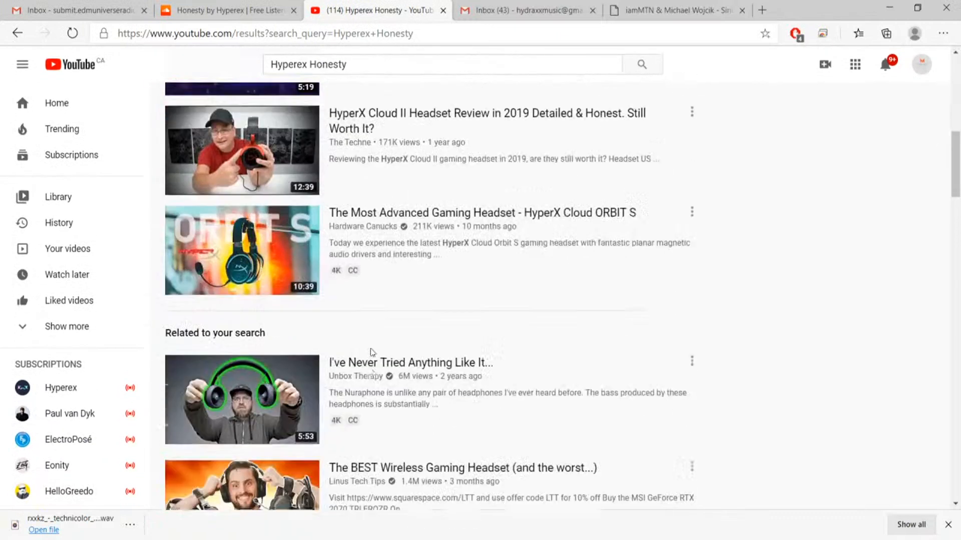
scroll(372, 353, down, 3)
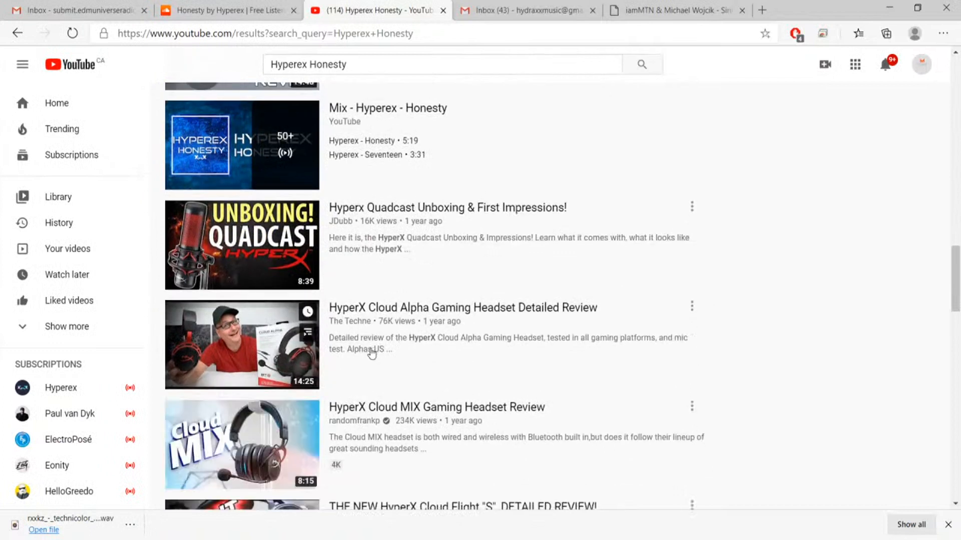
scroll(372, 354, down, 3)
scroll(372, 354, up, 20)
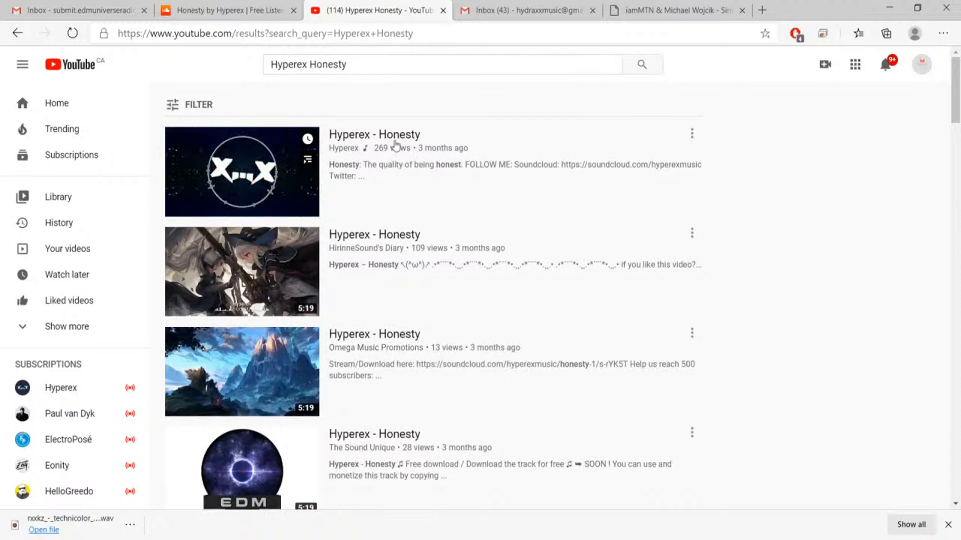
click(396, 146)
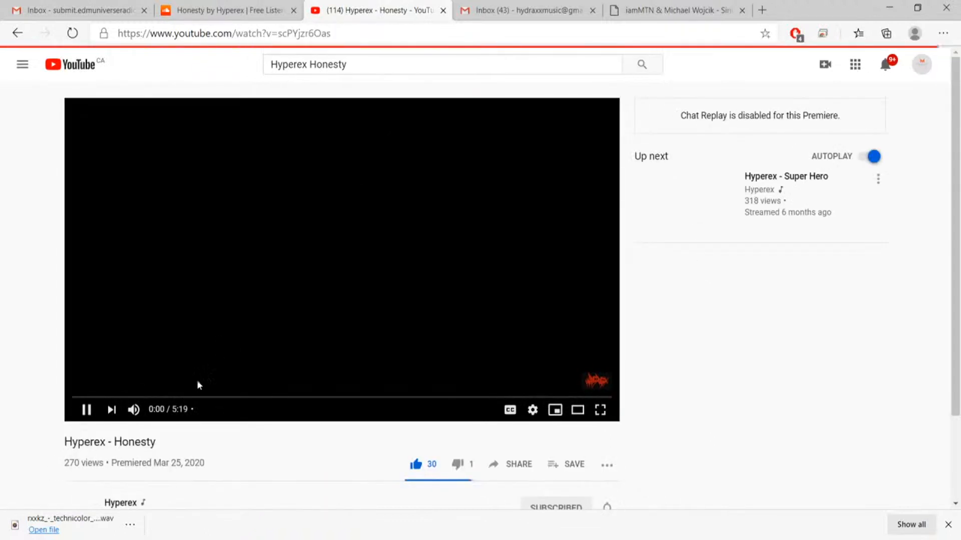
Play the Honesty video from about 1:19 at a lower volume, checking the demo submissions inbox in Gmail meanwhile.
click(206, 398)
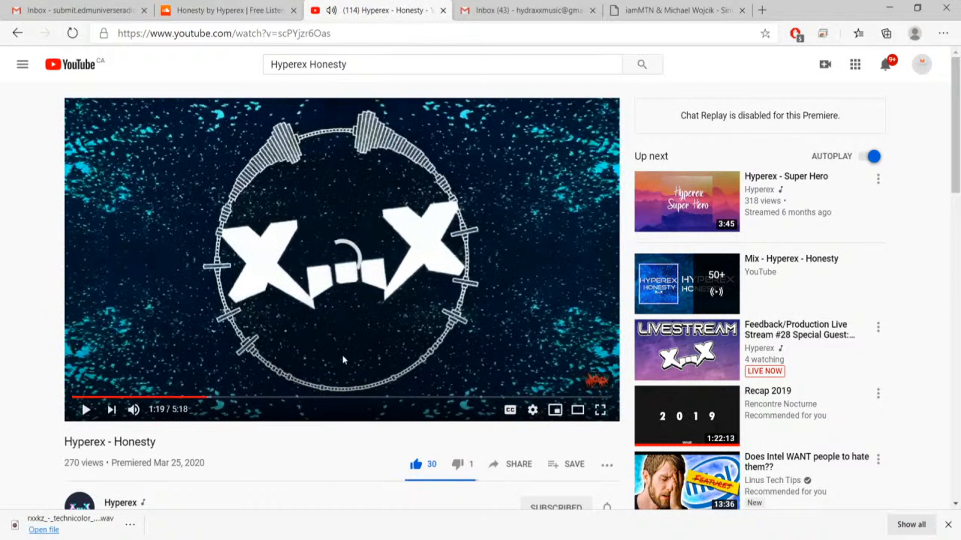
click(156, 411)
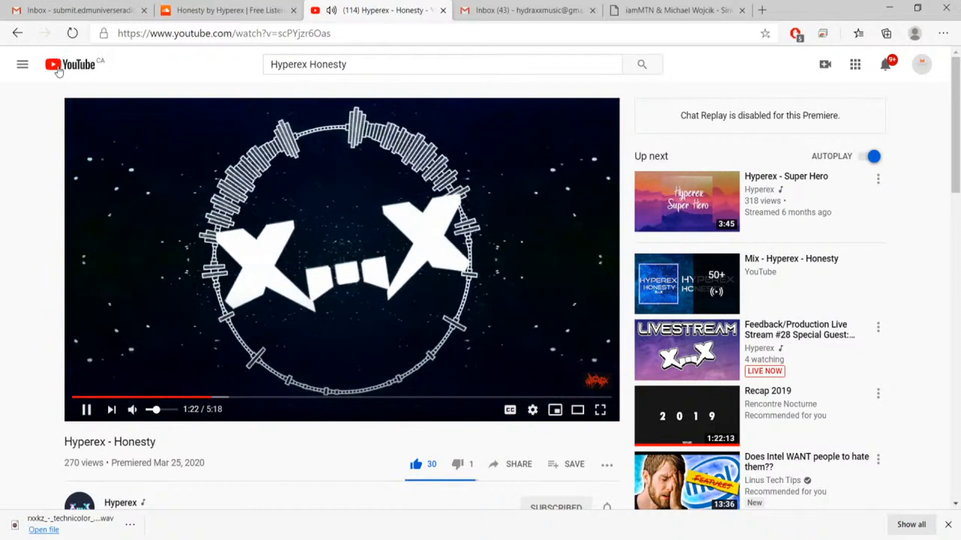
click(55, 17)
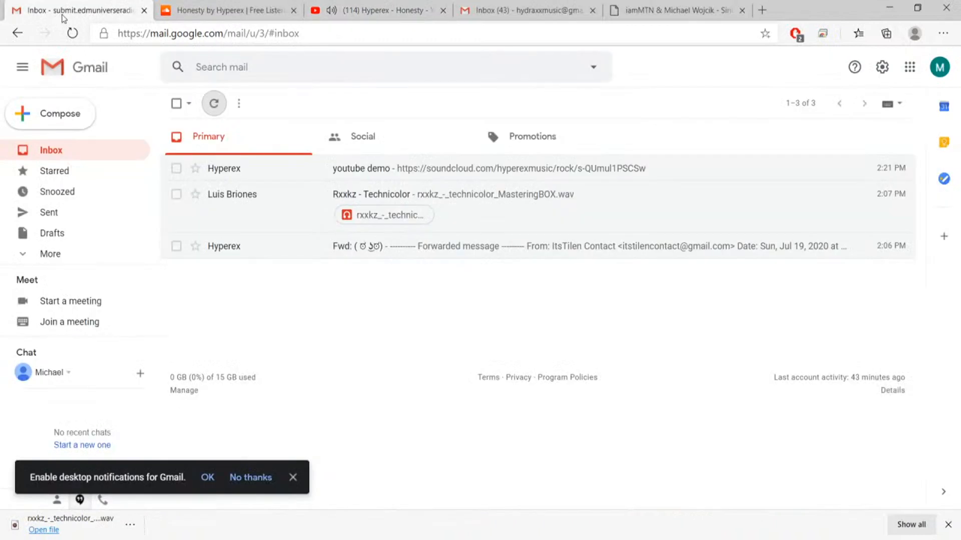
click(374, 15)
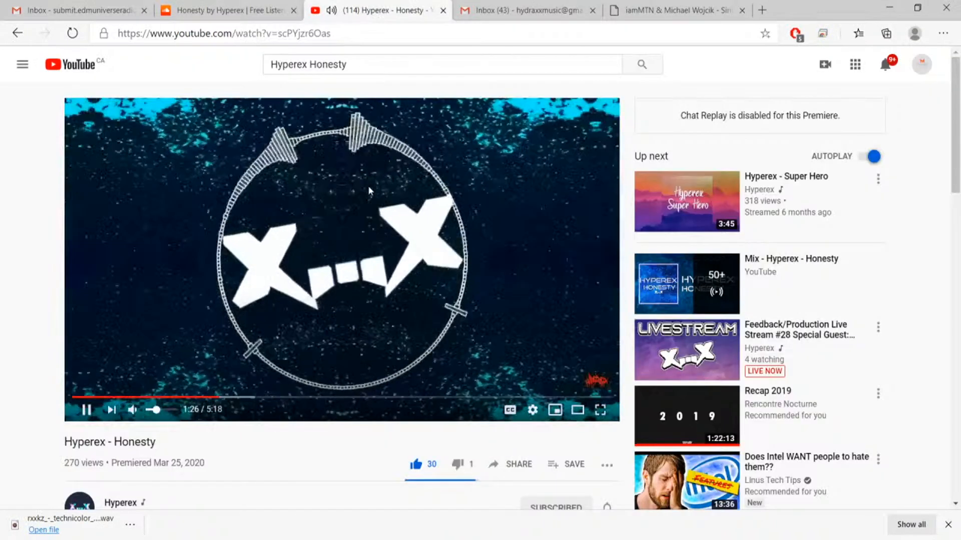
click(368, 186)
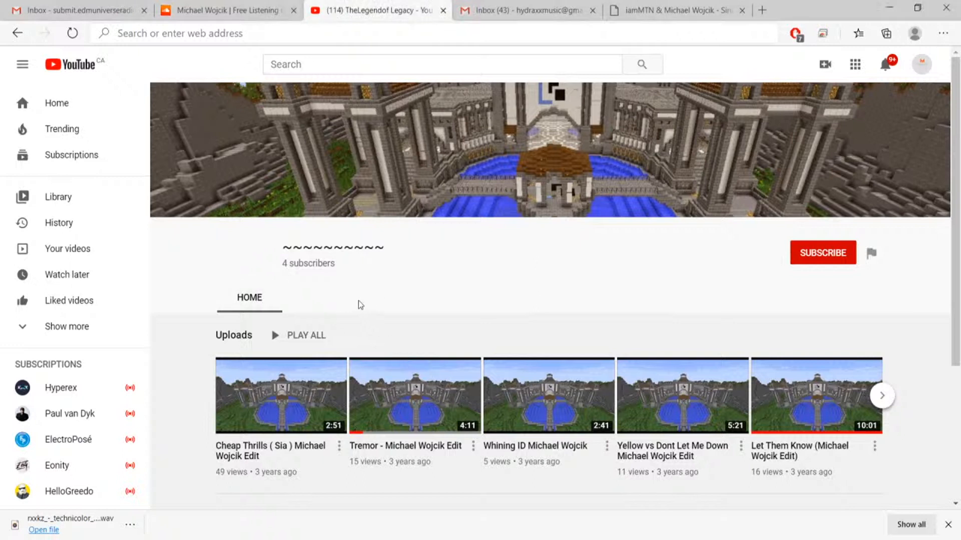
Listen to the first seconds of the upload Whining ID from the TheLegendof Legacy channel in its own tab and close it.
scroll(384, 304, down, 4)
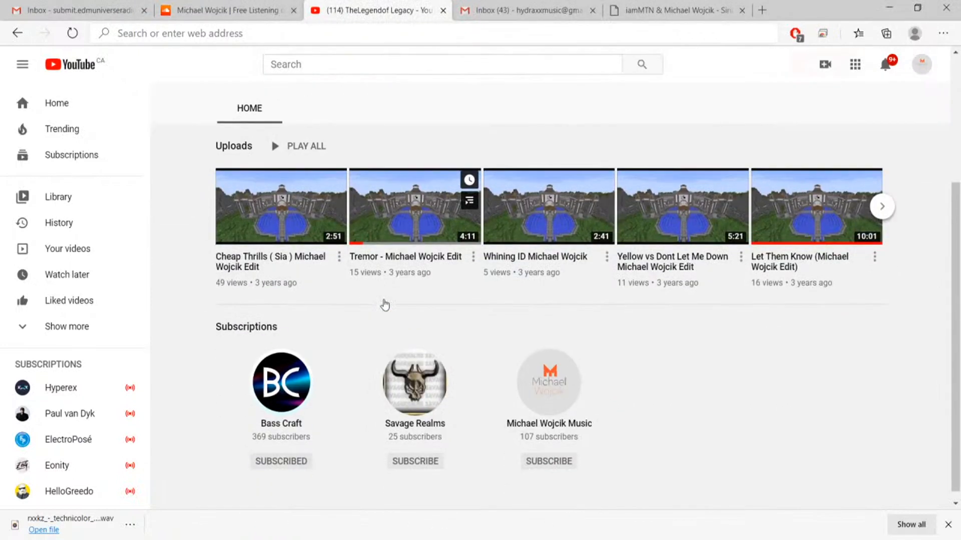
scroll(384, 304, up, 4)
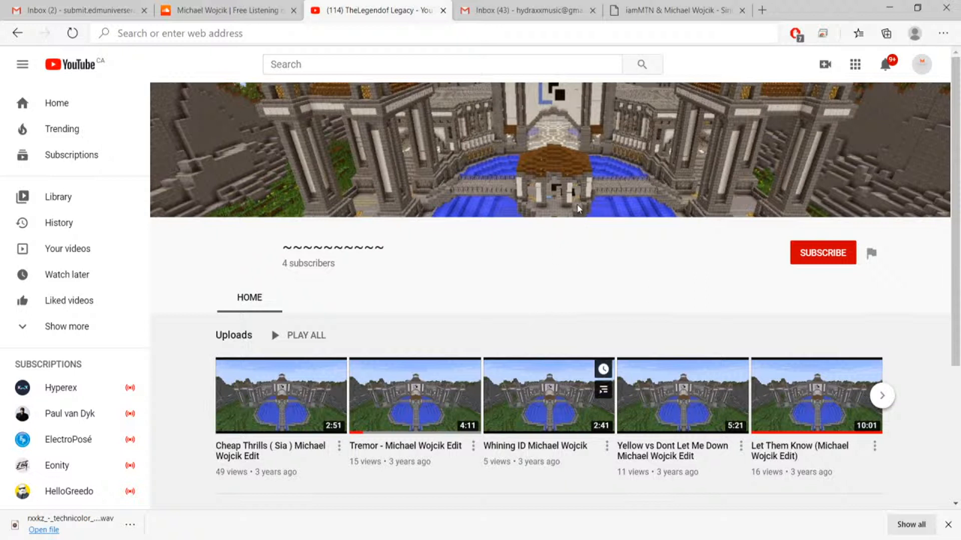
click(459, 9)
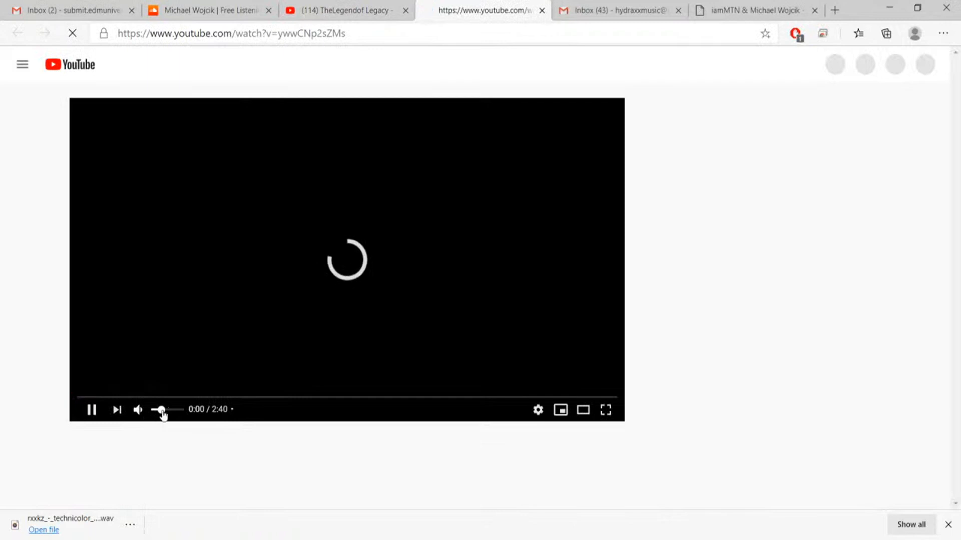
click(169, 411)
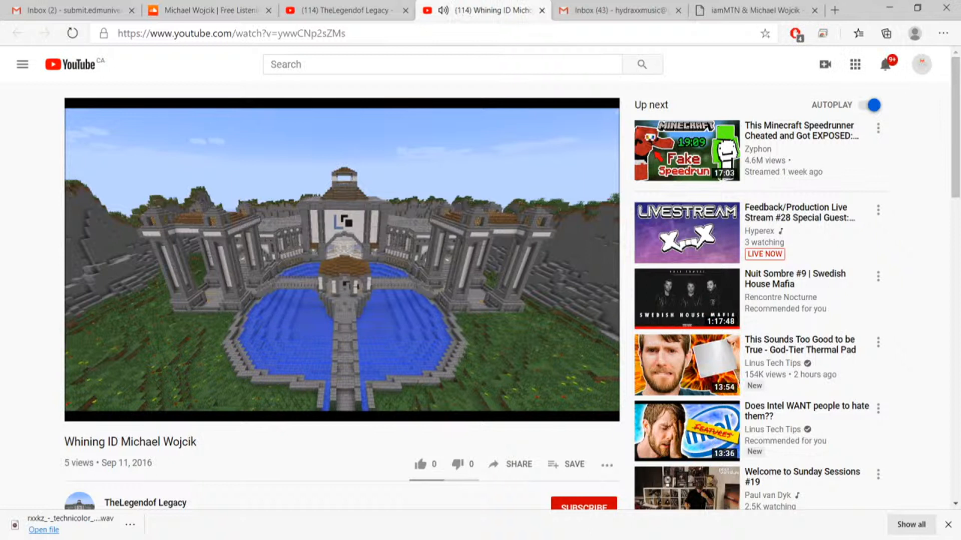
click(278, 324)
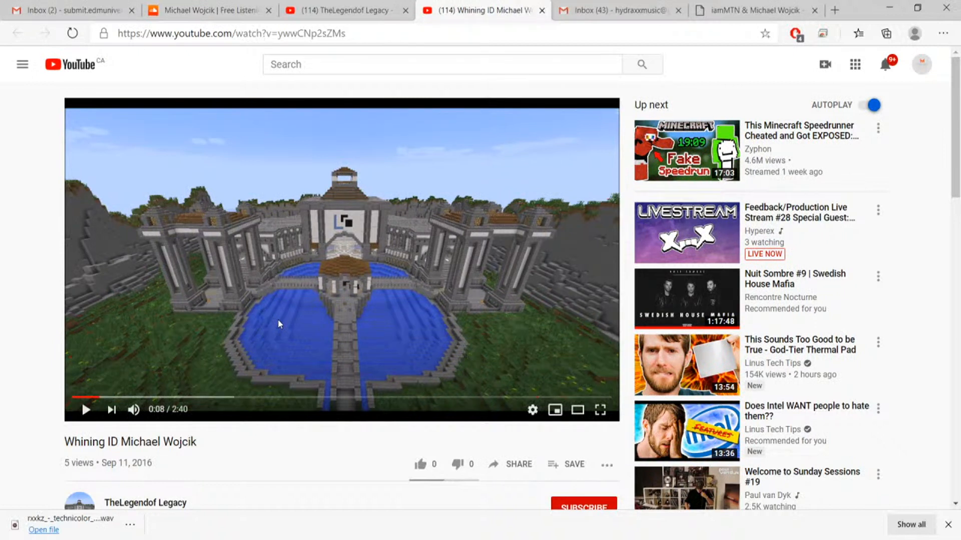
click(542, 11)
Open the channel's Yellow vs Dont Let Me Down edit in a new tab and play it while viewing the video details.
scroll(484, 321, down, 2)
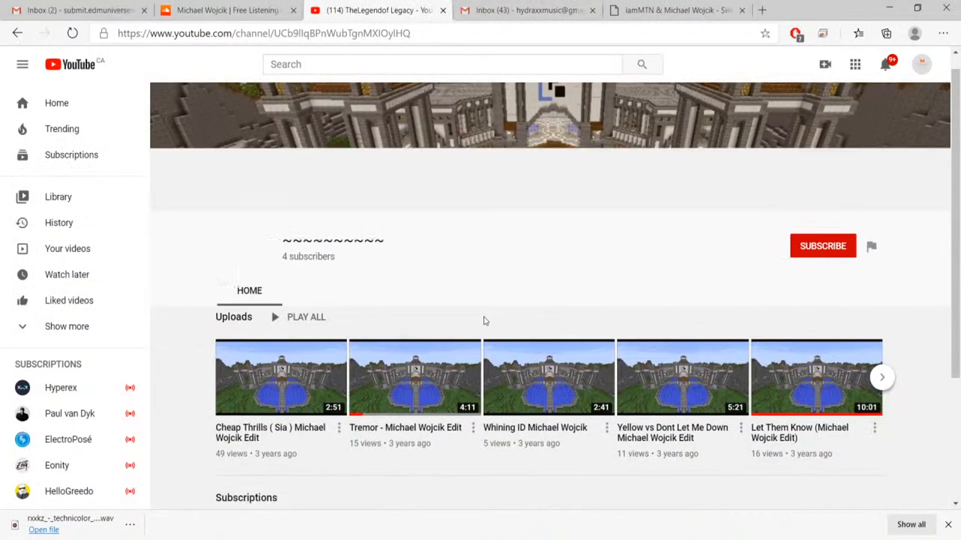
scroll(484, 321, down, 3)
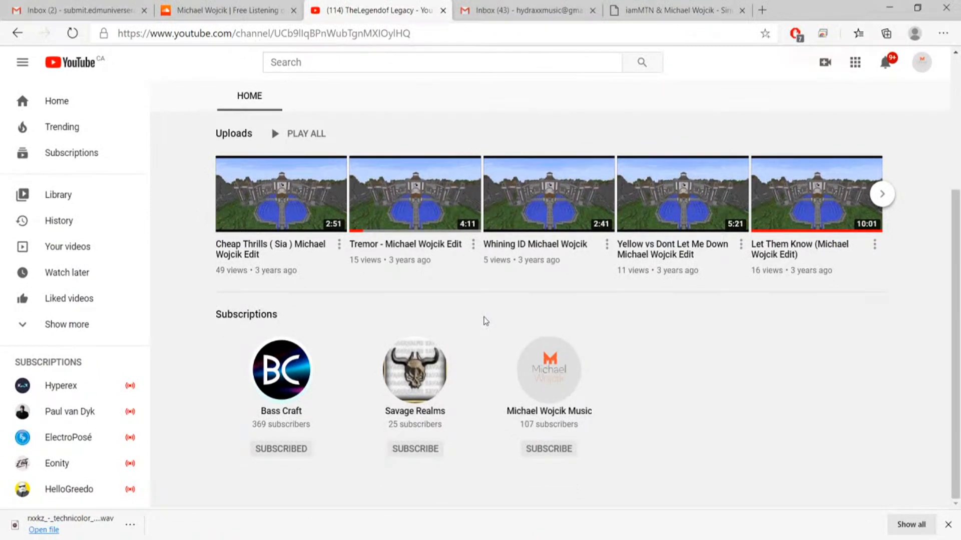
scroll(484, 322, up, 4)
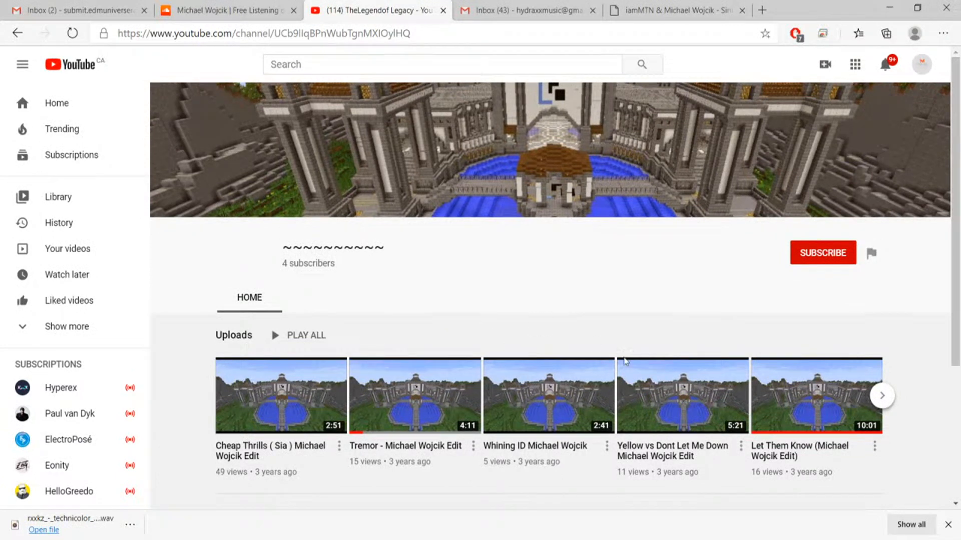
middle_click(652, 451)
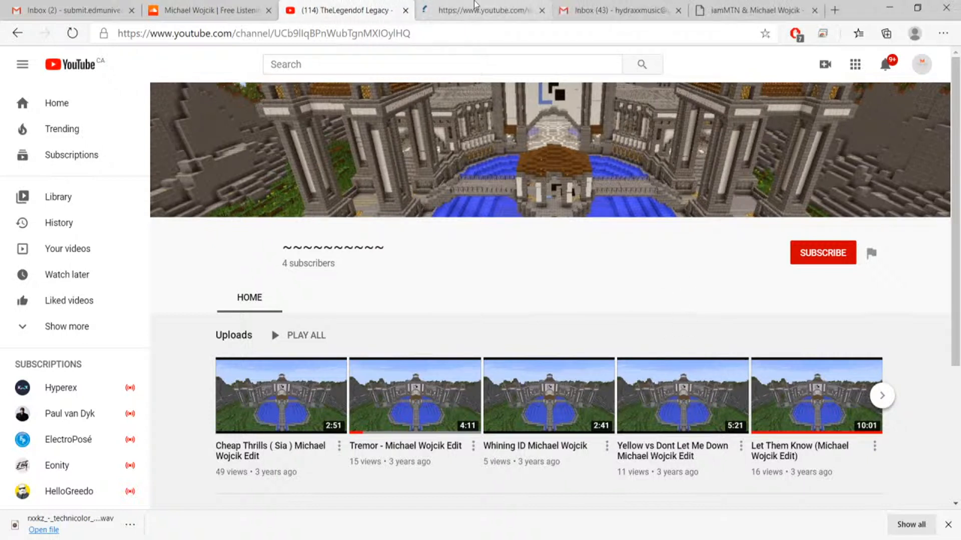
click(470, 14)
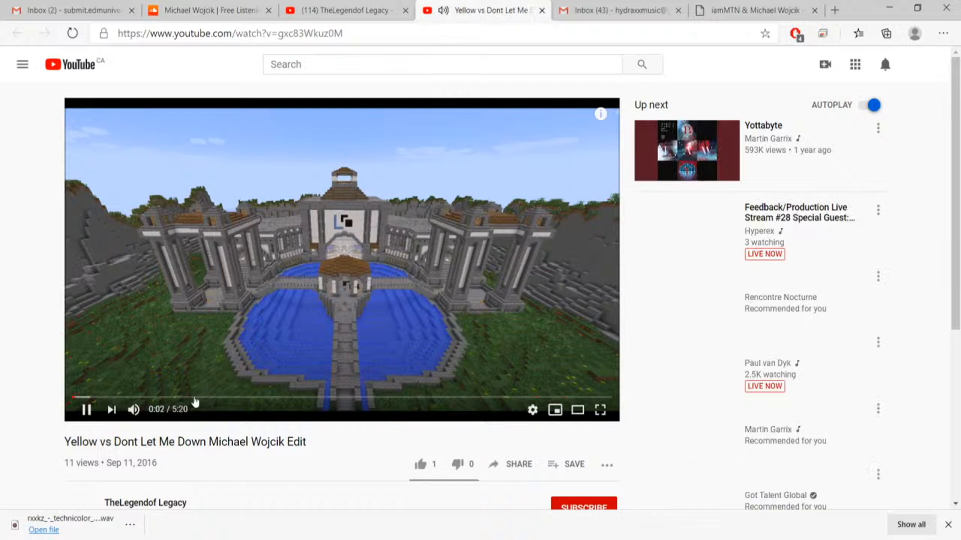
scroll(242, 440, down, 2)
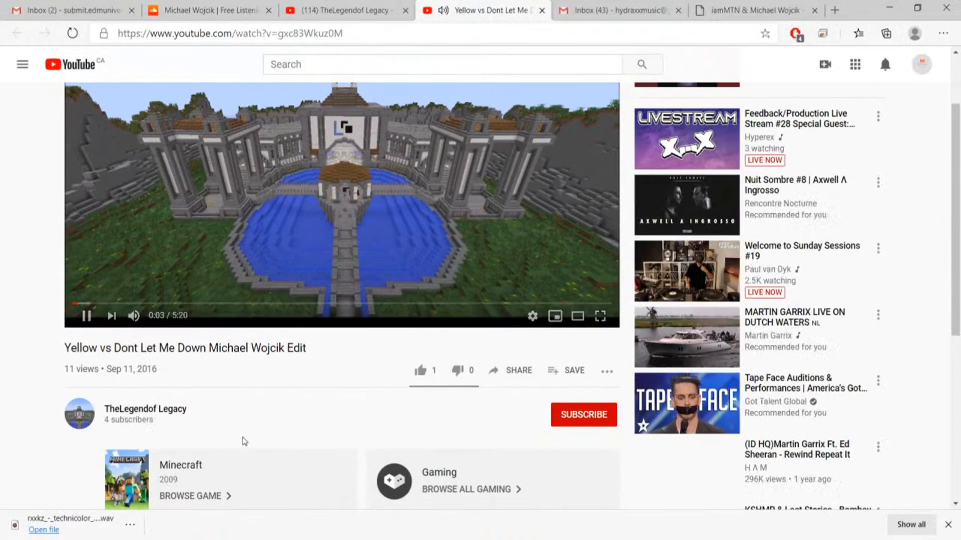
scroll(242, 440, up, 2)
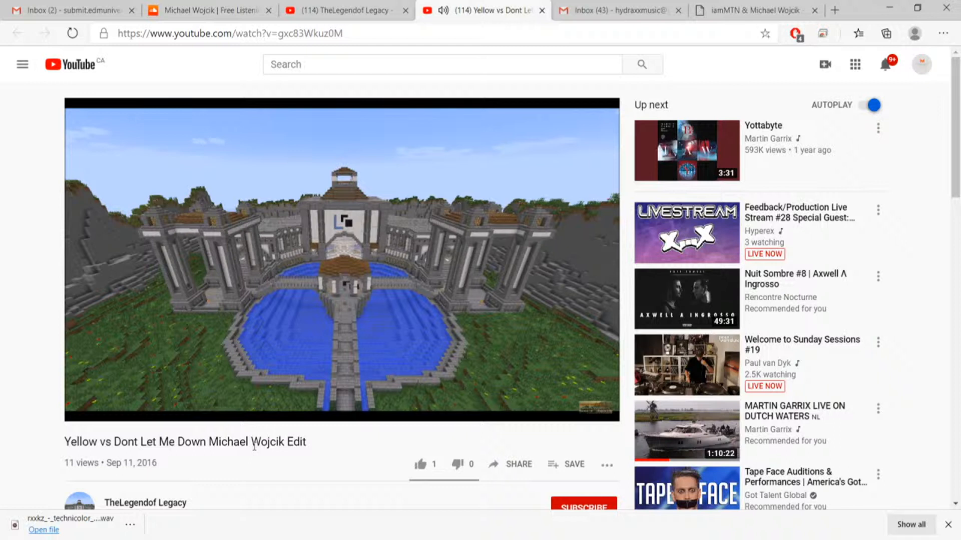
Stop and close the Yellow vs Dont Let Me Down video and view the SoundCloud profile picture enlarged.
click(214, 316)
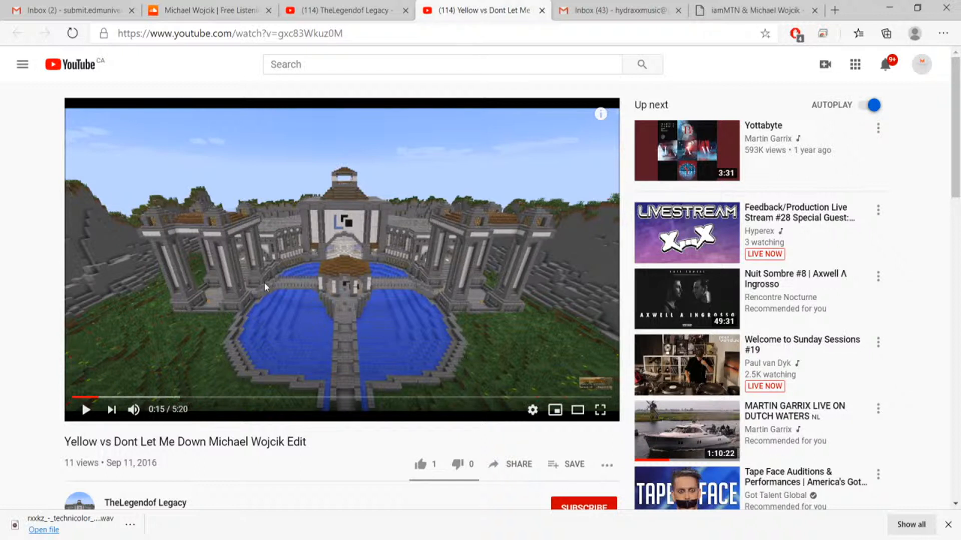
click(542, 11)
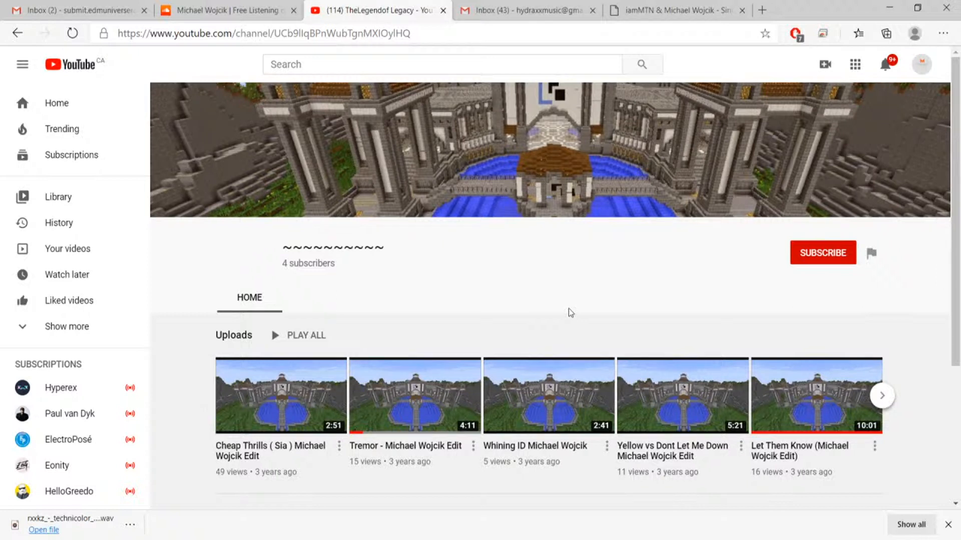
click(191, 10)
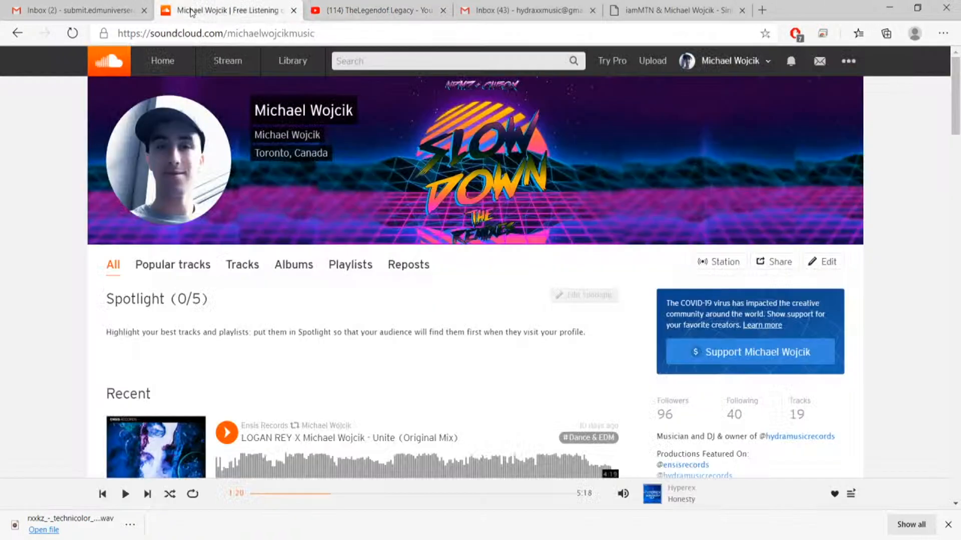
click(175, 200)
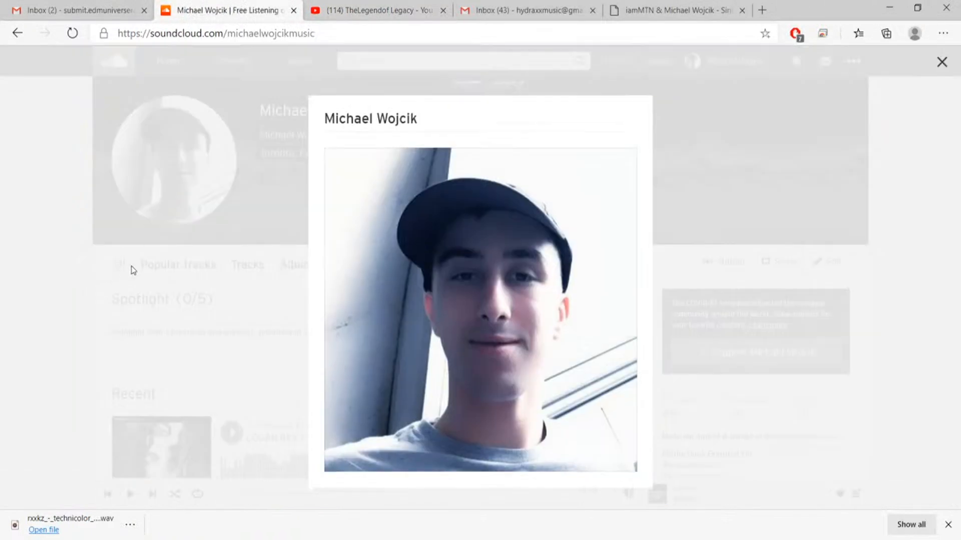
click(131, 268)
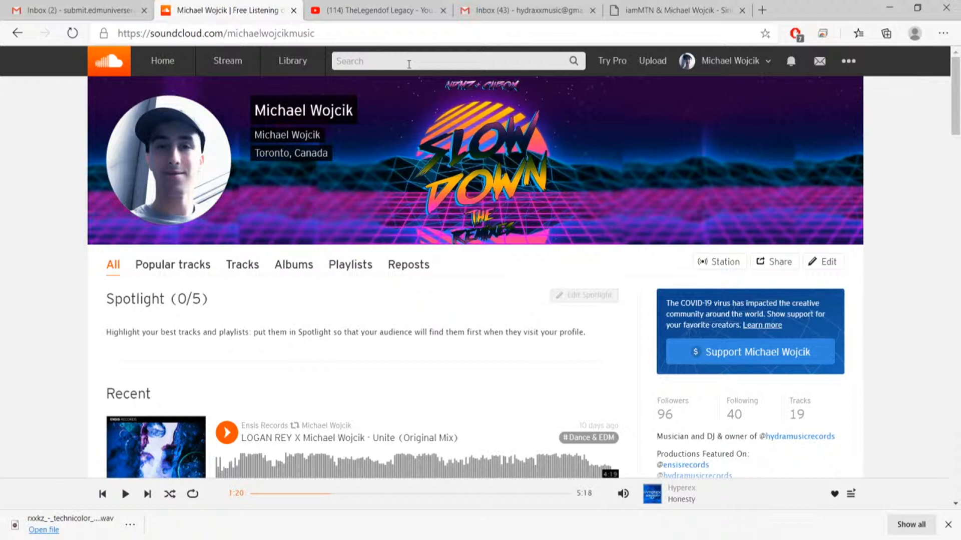
Close the TheLegendof Legacy YouTube channel and return to the SoundCloud profile.
click(367, 12)
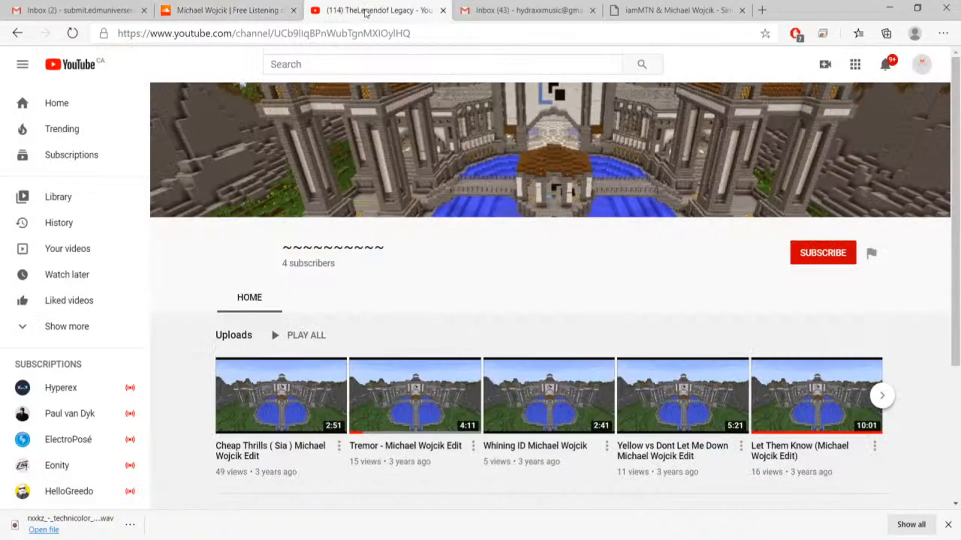
click(443, 12)
click(225, 10)
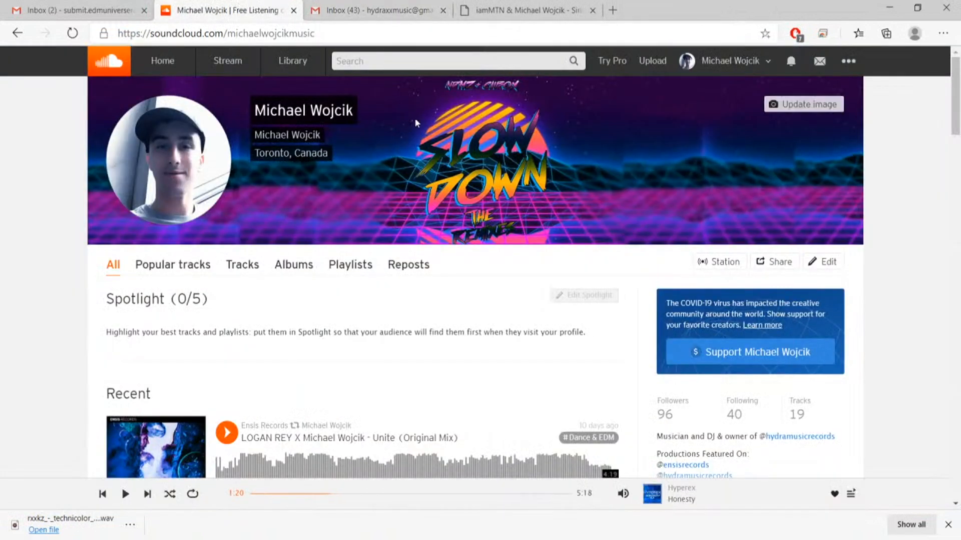
Search SoundCloud for Pulschord and open the original track released by Hydra Music Records.
click(392, 62)
click(80, 10)
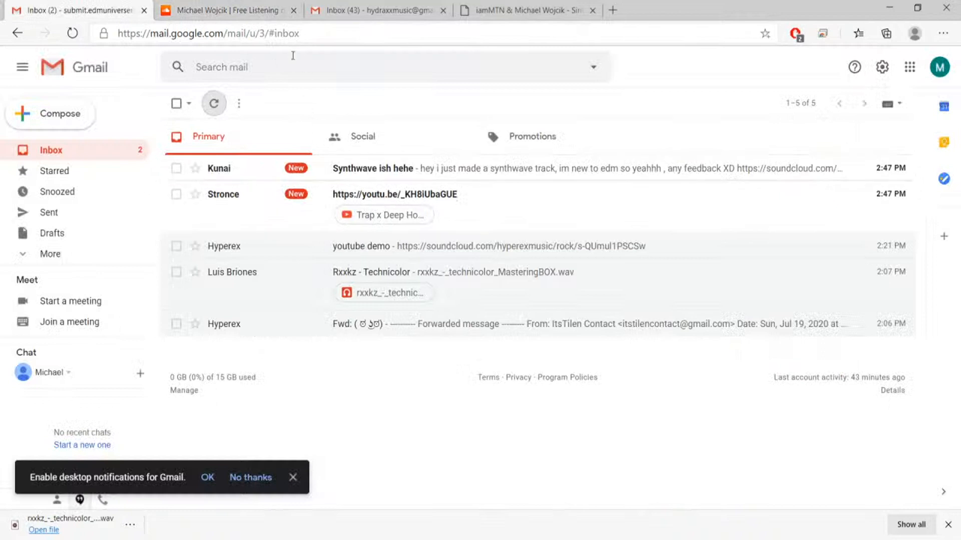
click(231, 11)
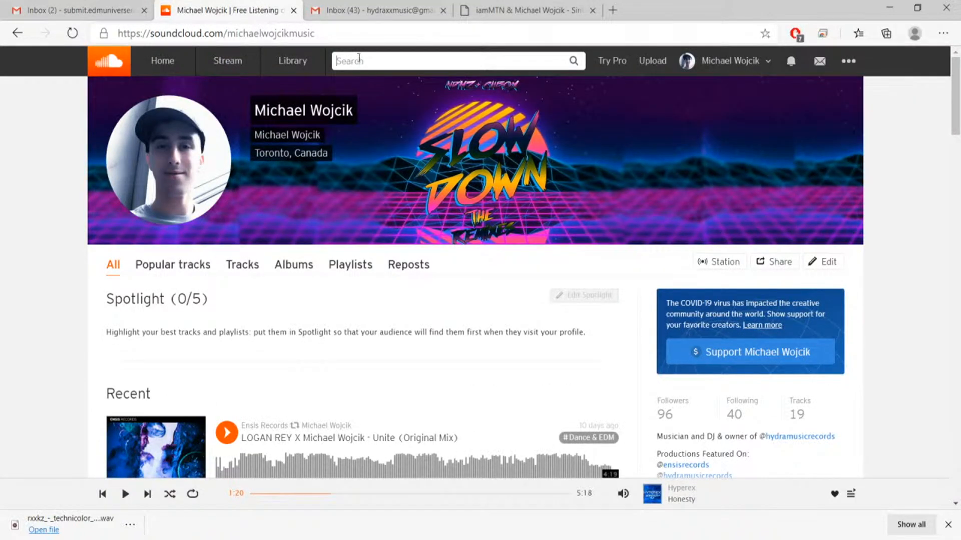
text(Pulschord)
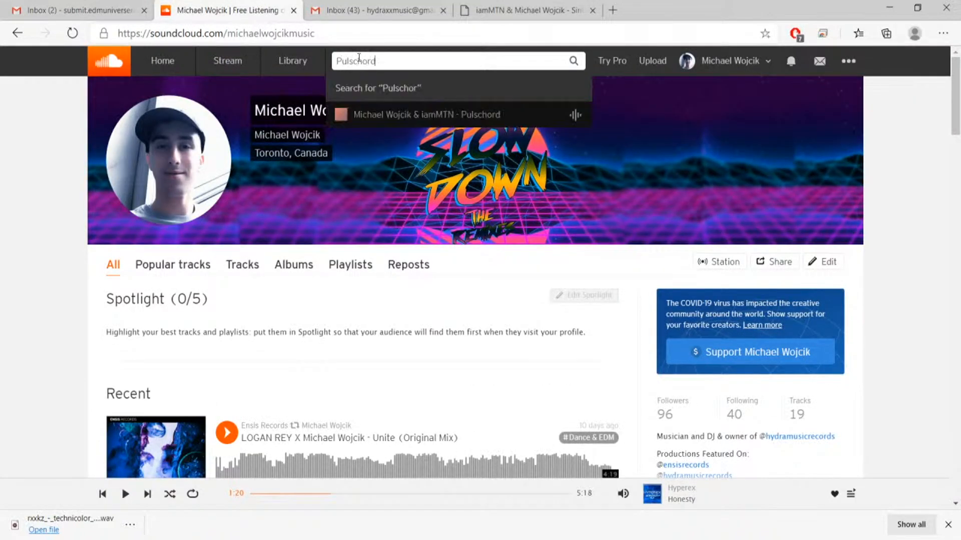
key(Return)
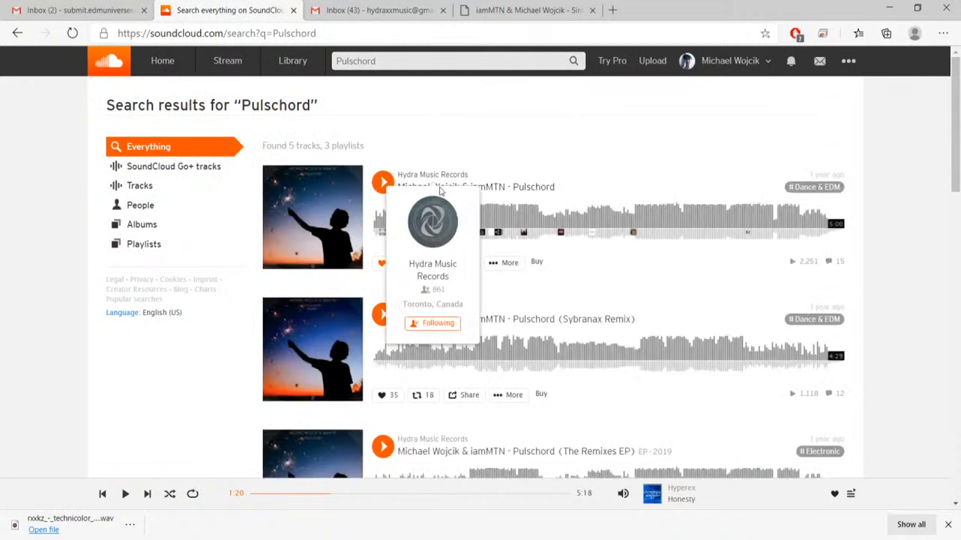
click(527, 188)
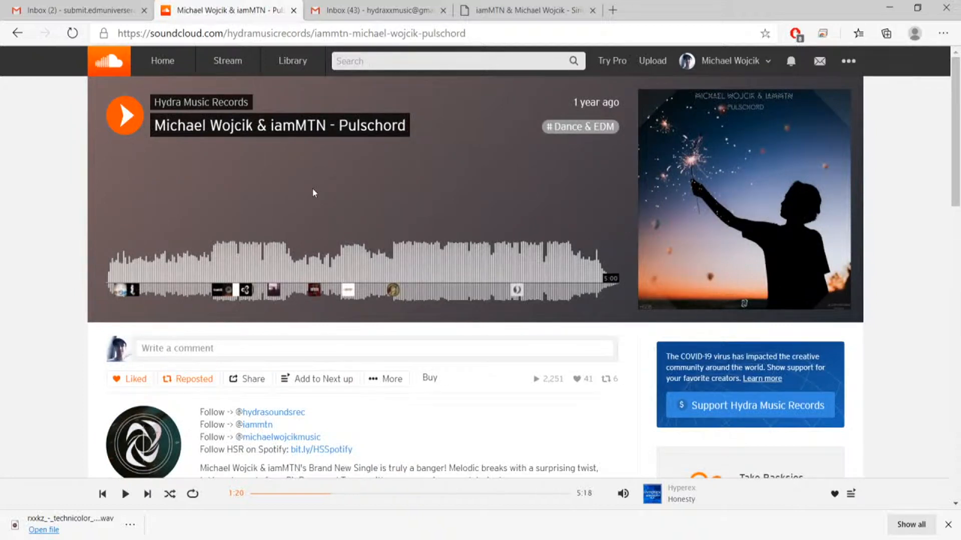
Highlight the Pulschord track title and listen to the first 9 seconds of the track.
drag(408, 131, 157, 122)
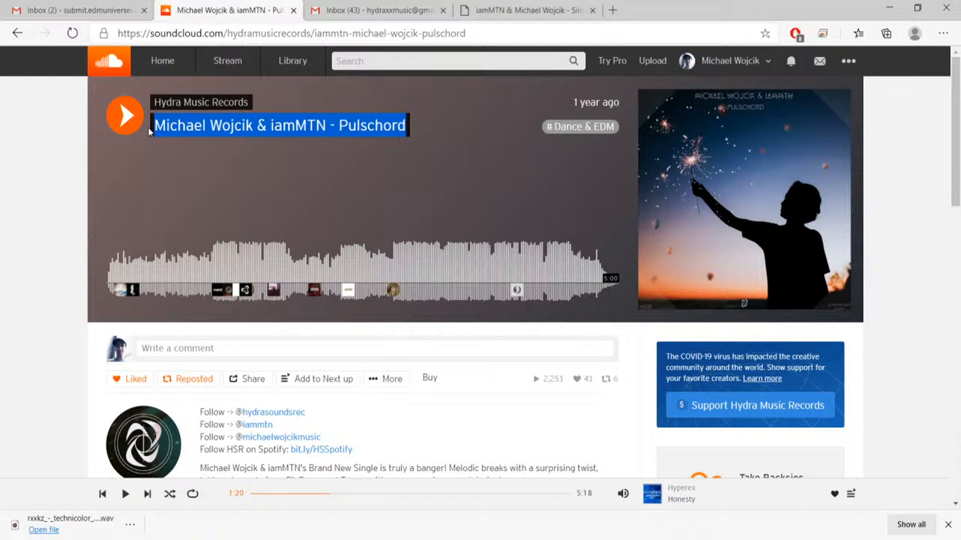
click(125, 115)
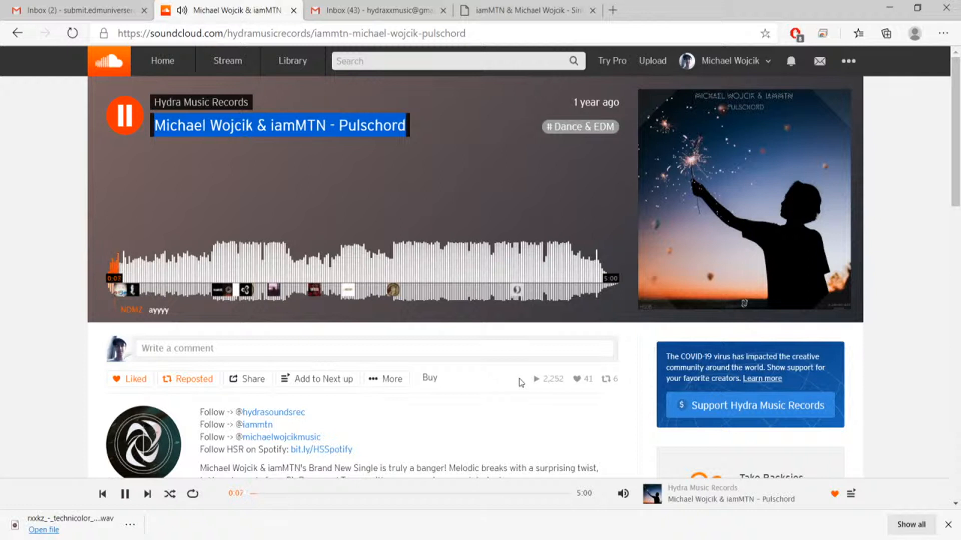
key(space)
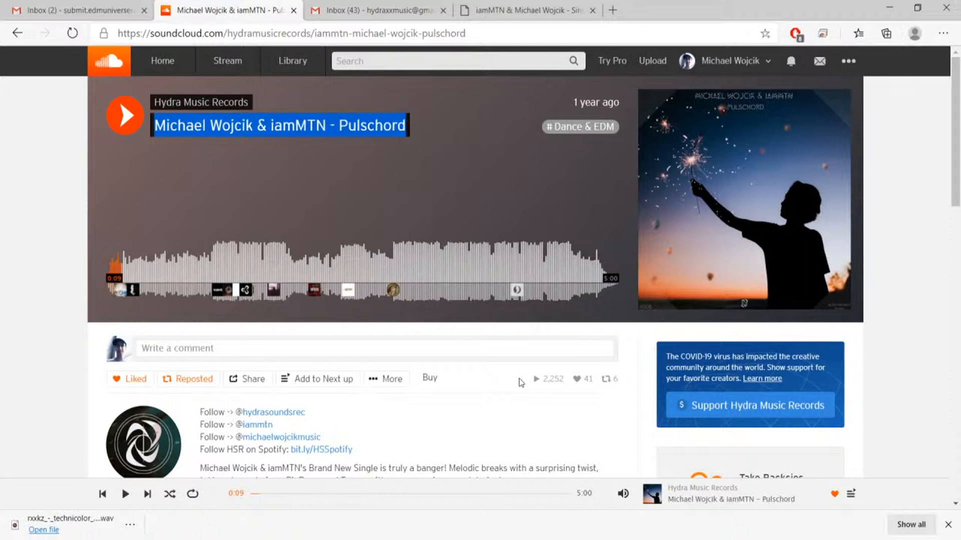
Read through the Pulschord listener comments and the expanded track description with its release information.
scroll(461, 436, down, 5)
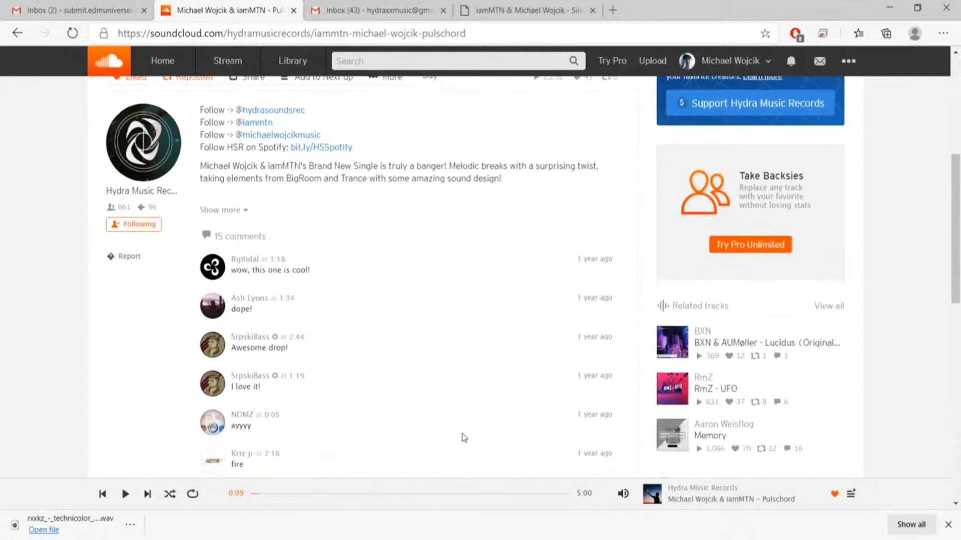
scroll(462, 435, down, 6)
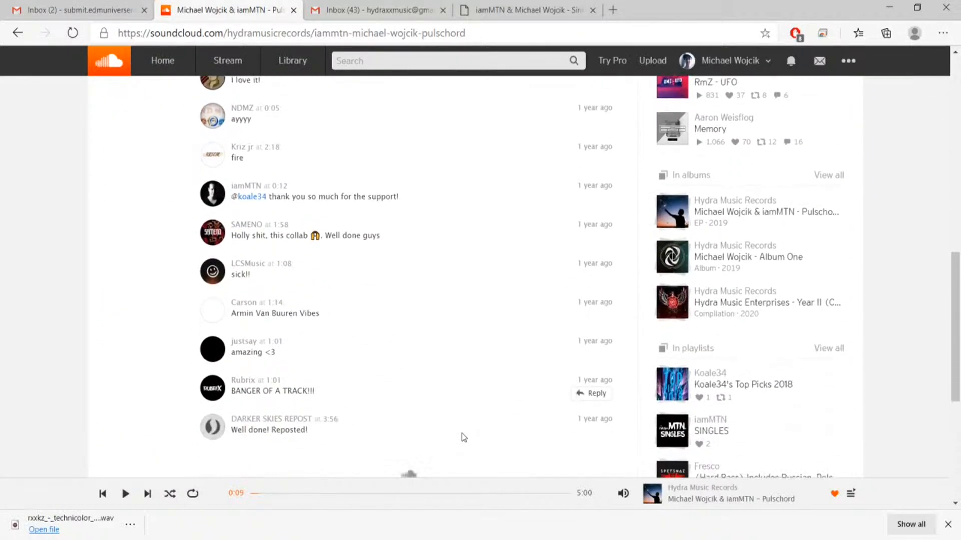
scroll(462, 434, down, 3)
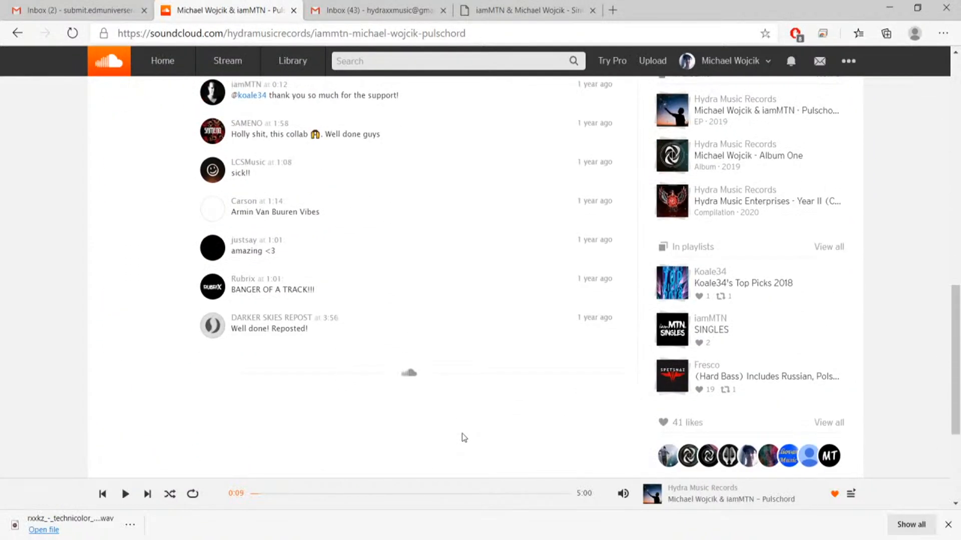
scroll(462, 433, up, 6)
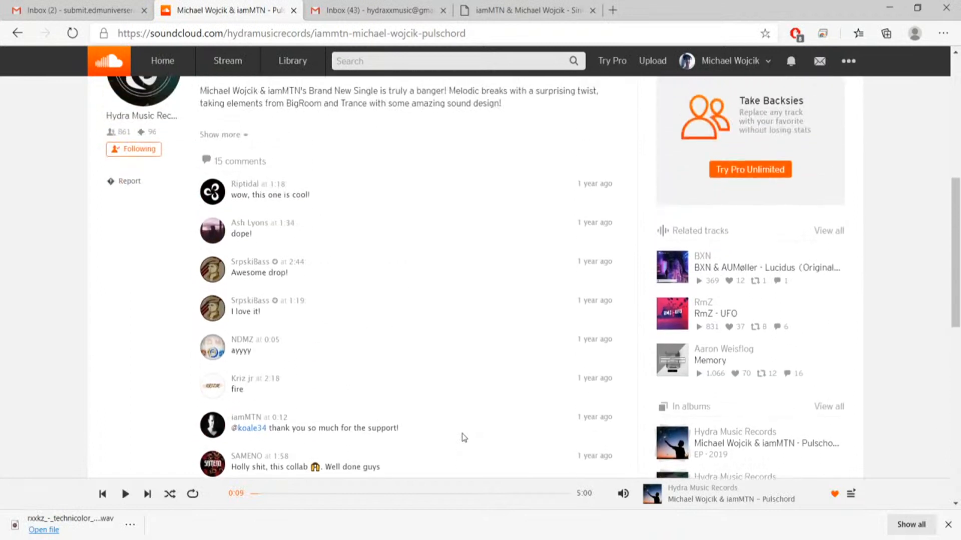
scroll(461, 434, up, 7)
scroll(462, 434, down, 1)
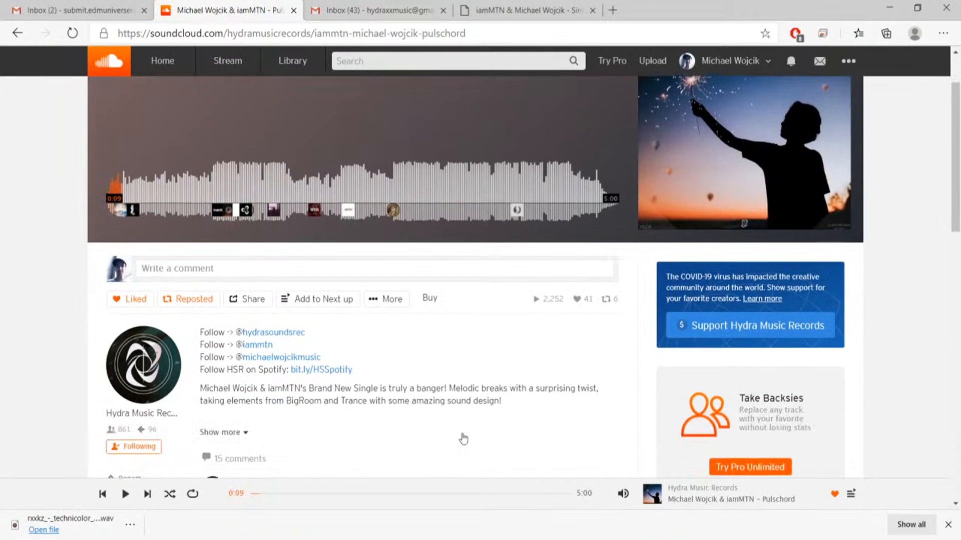
click(222, 433)
scroll(300, 420, up, 3)
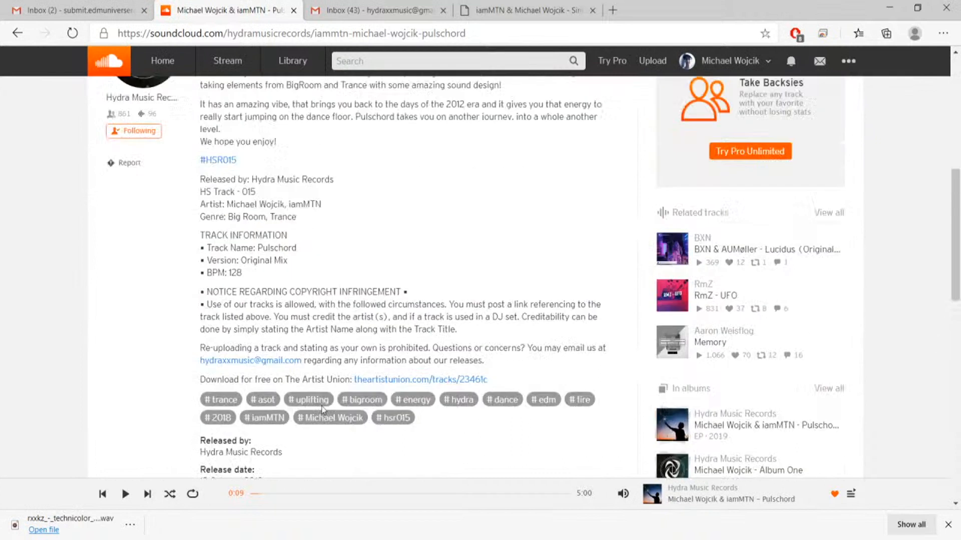
scroll(324, 411, up, 8)
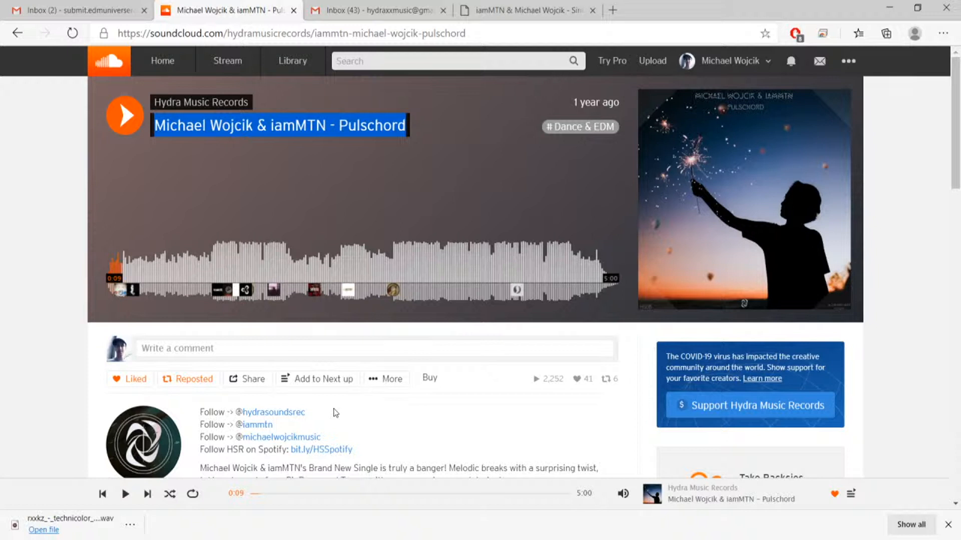
Open the Synthwave ish hehe demo email in Gmail and play its linked SoundCloud track 4am up to 0:22.
click(99, 6)
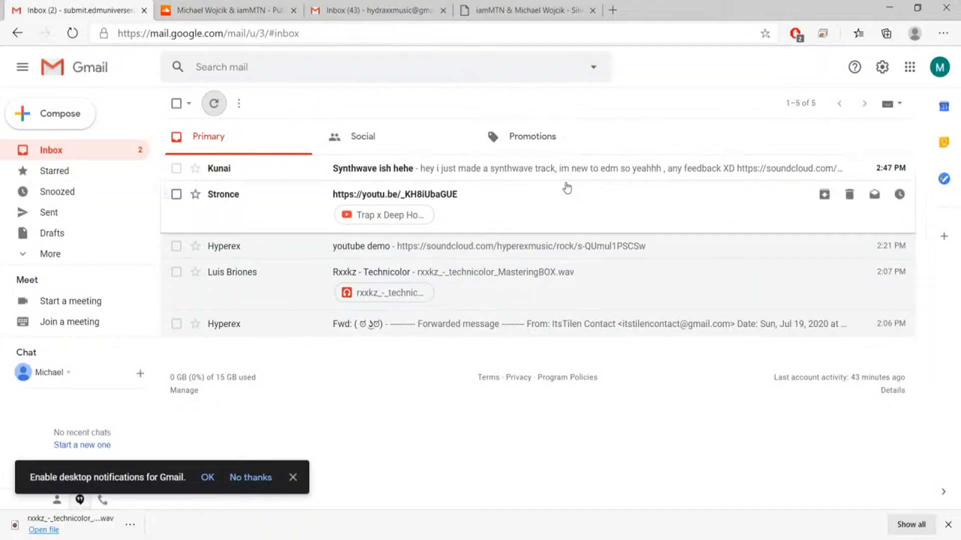
click(509, 171)
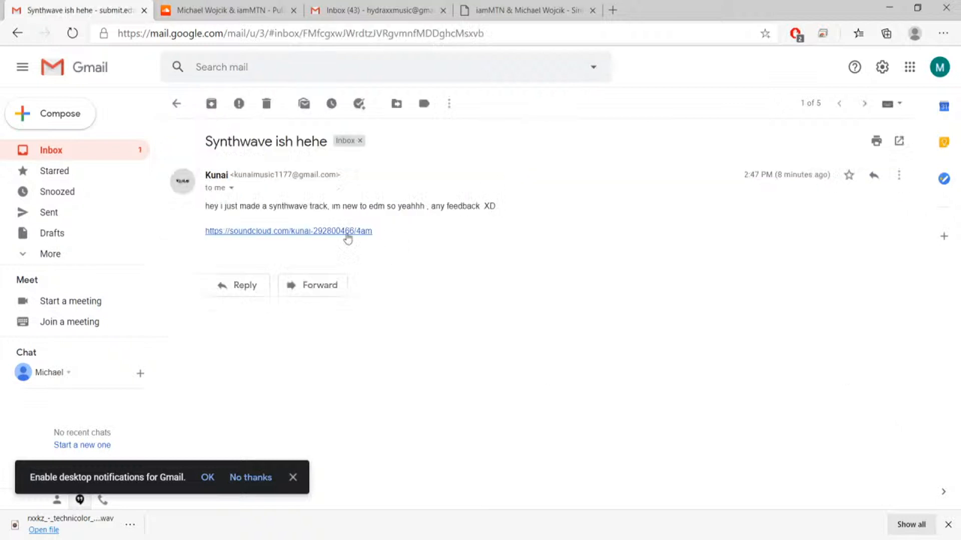
click(324, 232)
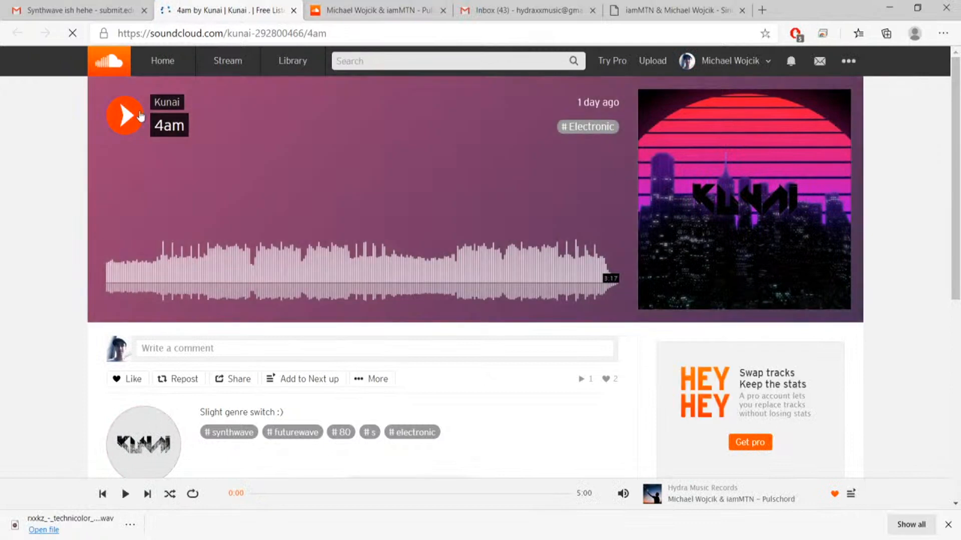
click(133, 111)
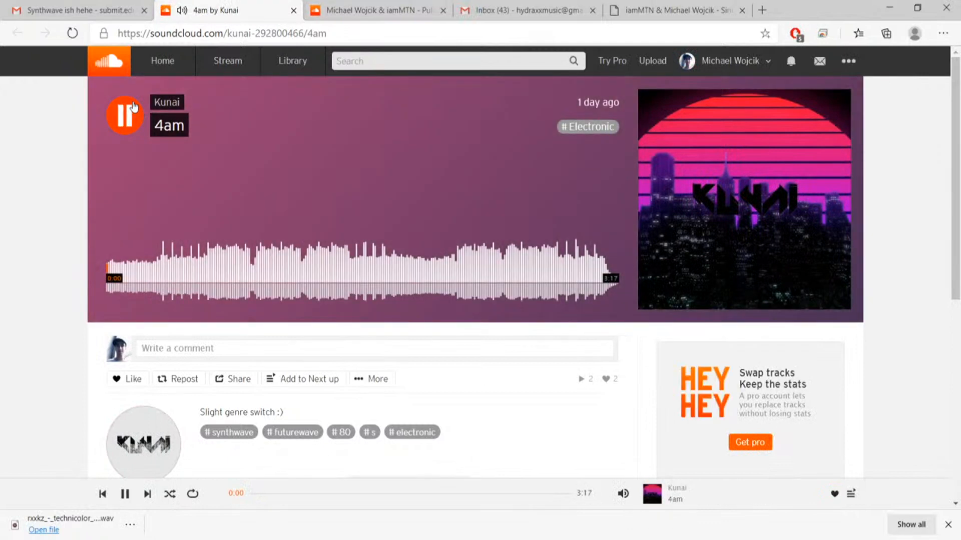
mouse_move(624, 495)
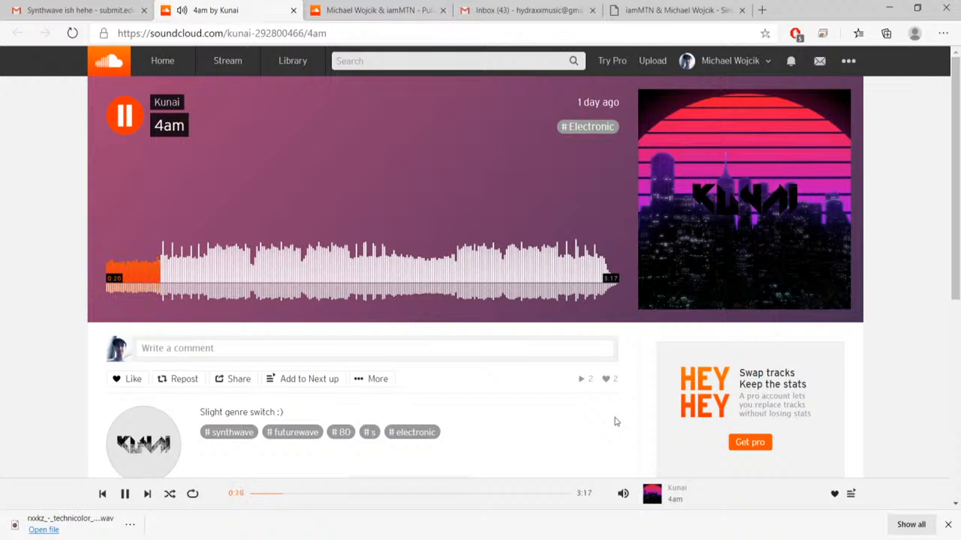
key(space)
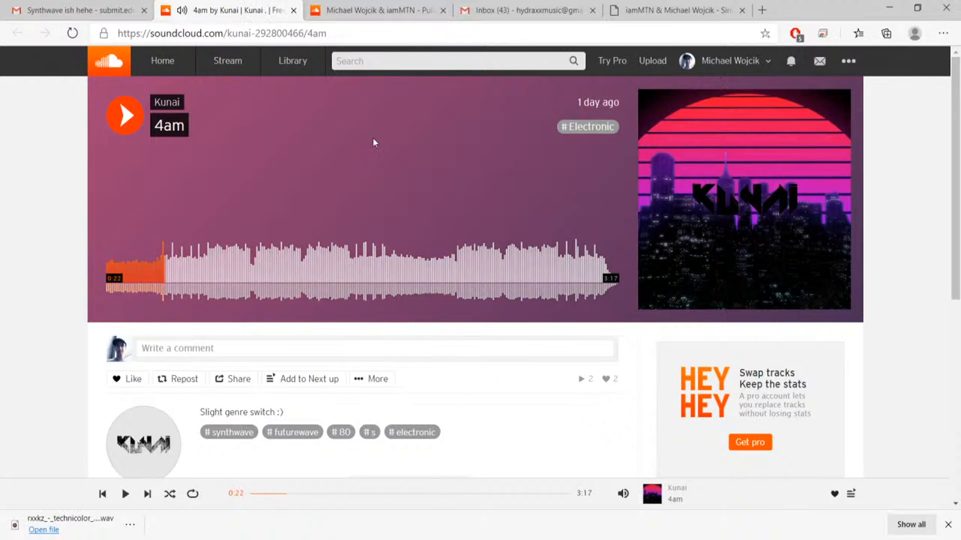
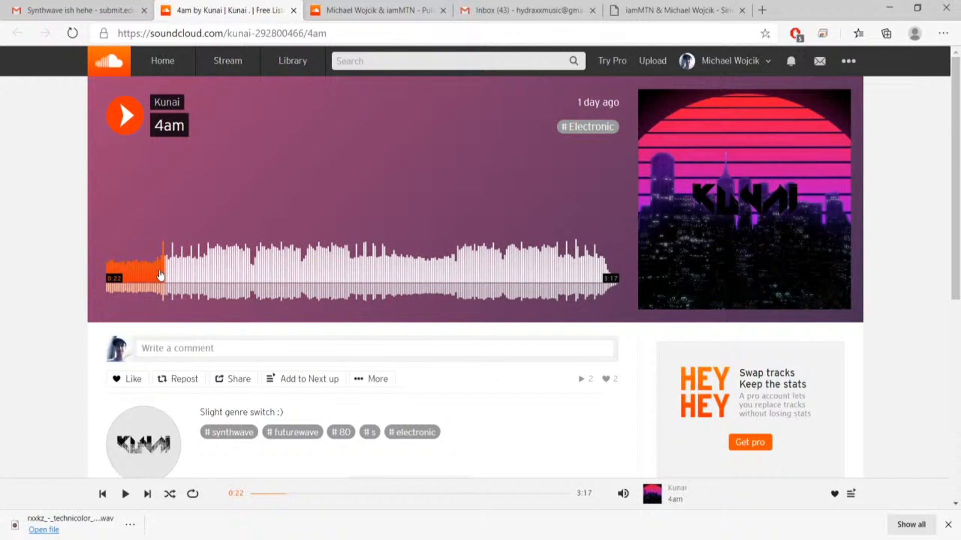
Search Google in a new browser tab for "eq spectrum chart" and show the image results.
click(762, 10)
text(EQ spectrum)
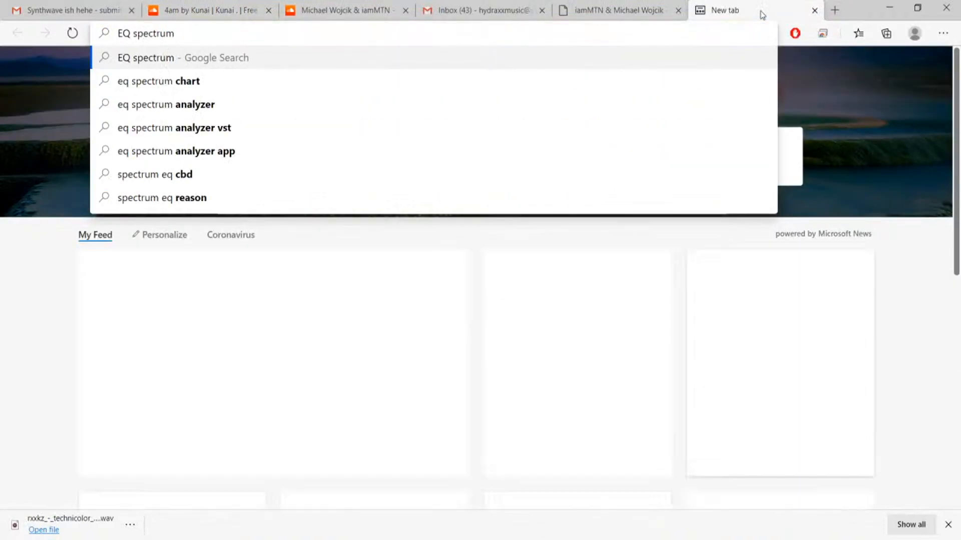
key(Down)
key(Return)
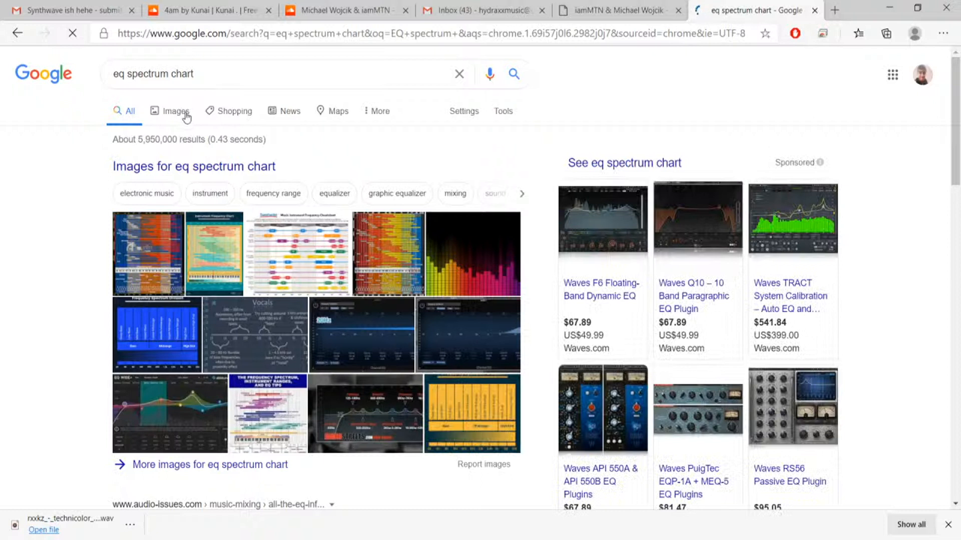
click(169, 115)
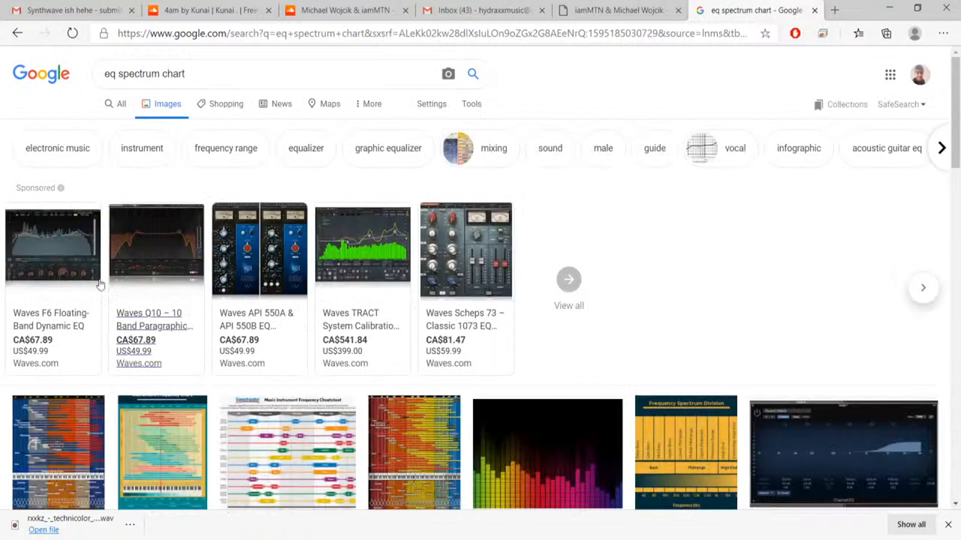
click(63, 245)
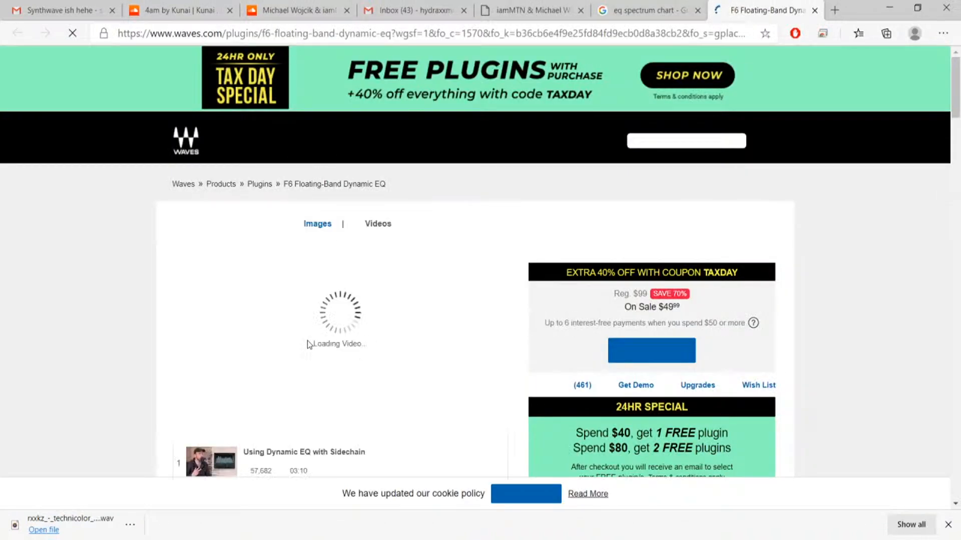
scroll(308, 344, down, 2)
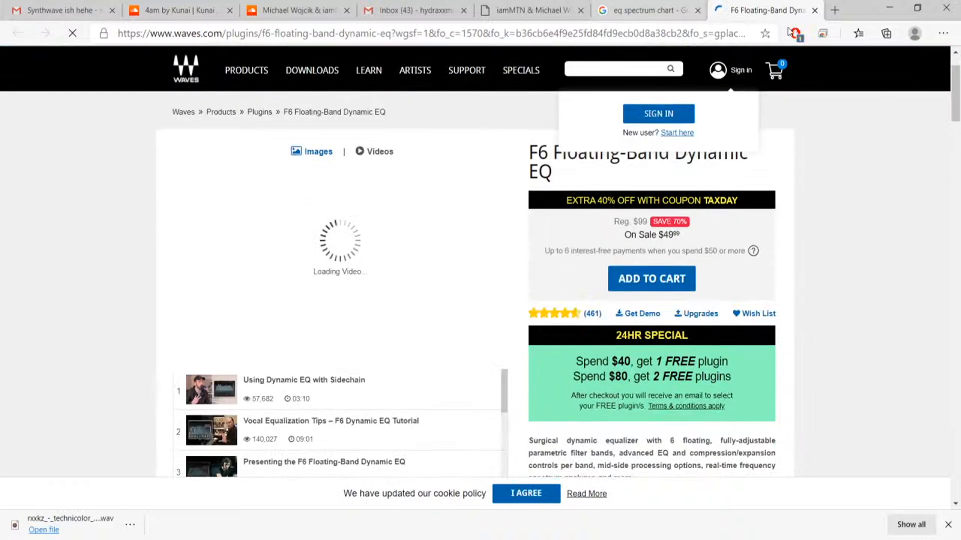
click(814, 10)
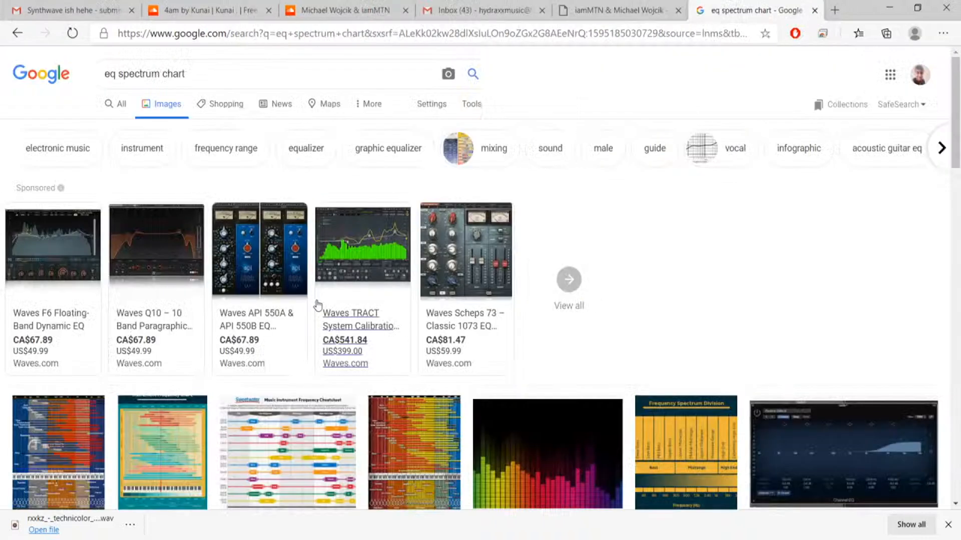
Open the Musician on a Mission Channel EQ image with the high-frequency shelf by itself and enlarge it for viewing.
scroll(318, 305, down, 4)
click(845, 236)
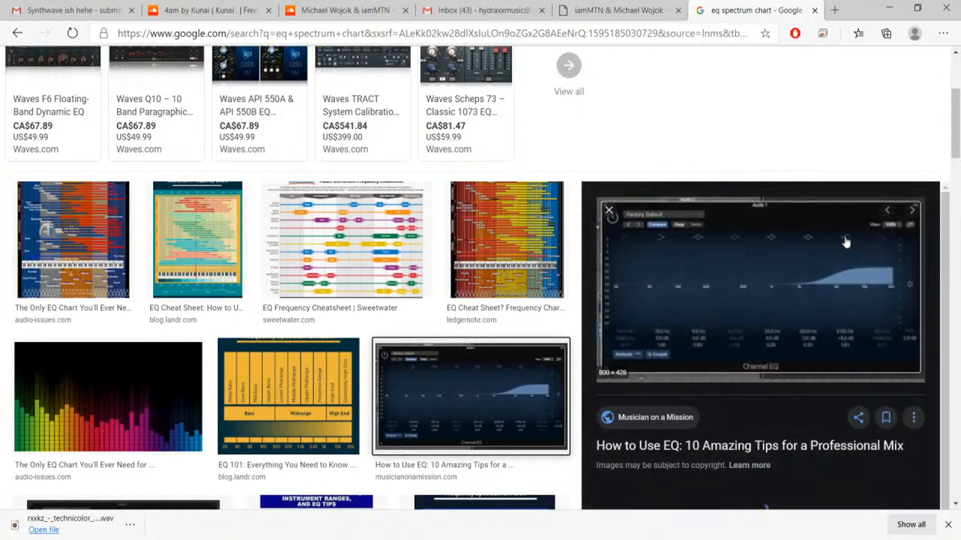
scroll(846, 243, down, 3)
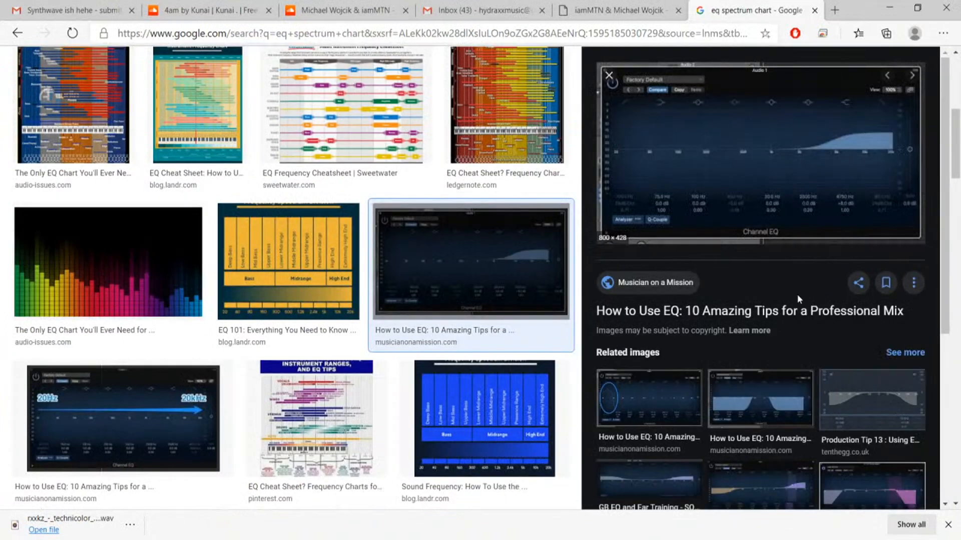
click(794, 312)
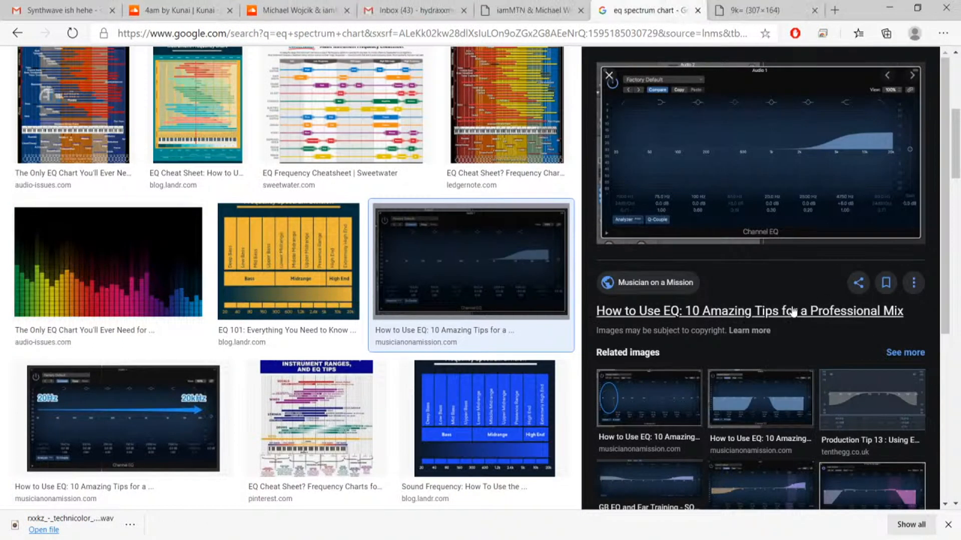
click(768, 11)
scroll(495, 221, up, 5)
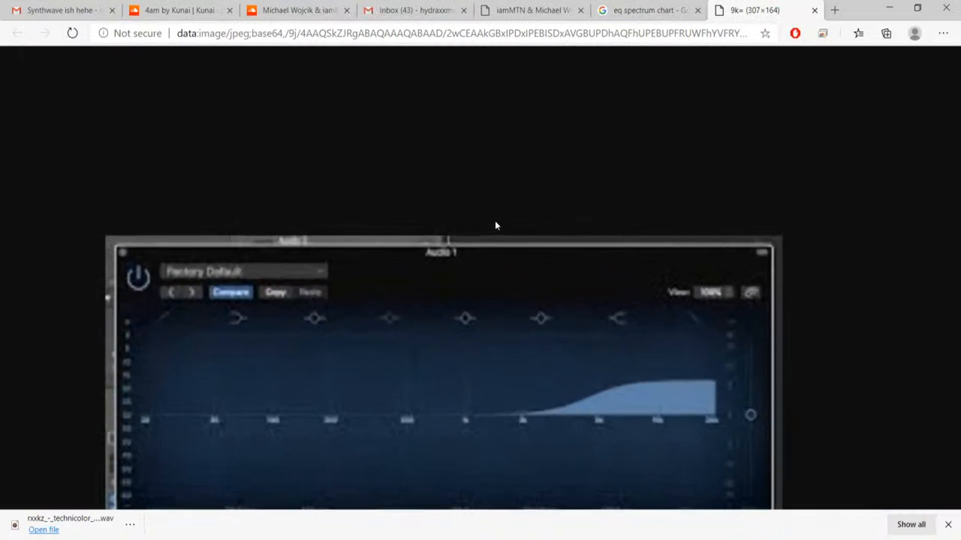
scroll(494, 220, up, 2)
scroll(494, 221, left, 1)
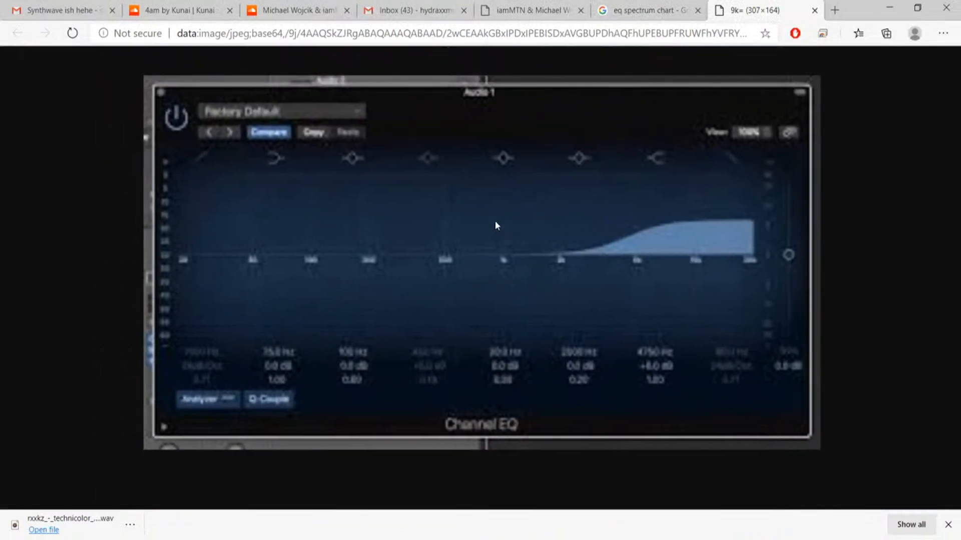
scroll(495, 222, up, 1)
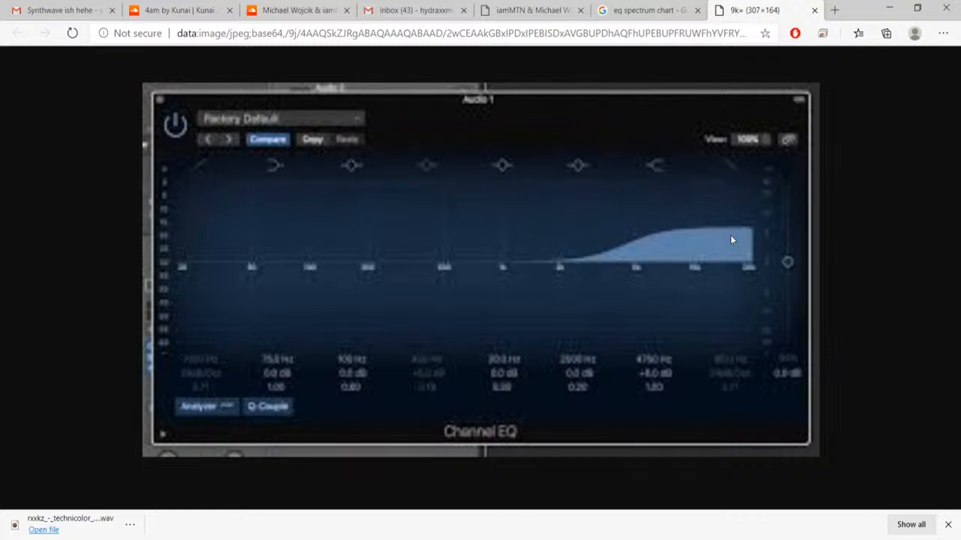
Resume the 4am track on SoundCloud from 0:22 and return to the enlarged Channel EQ image.
click(170, 10)
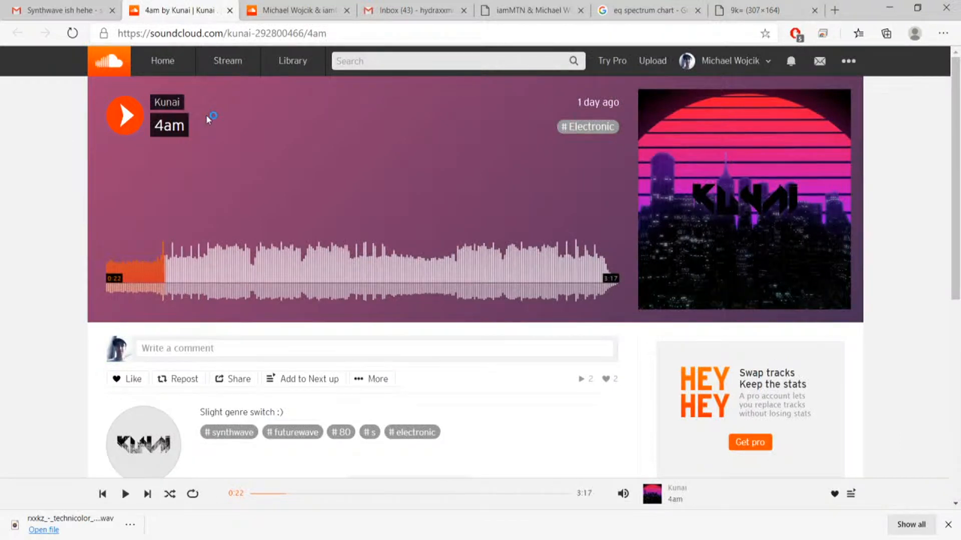
click(120, 117)
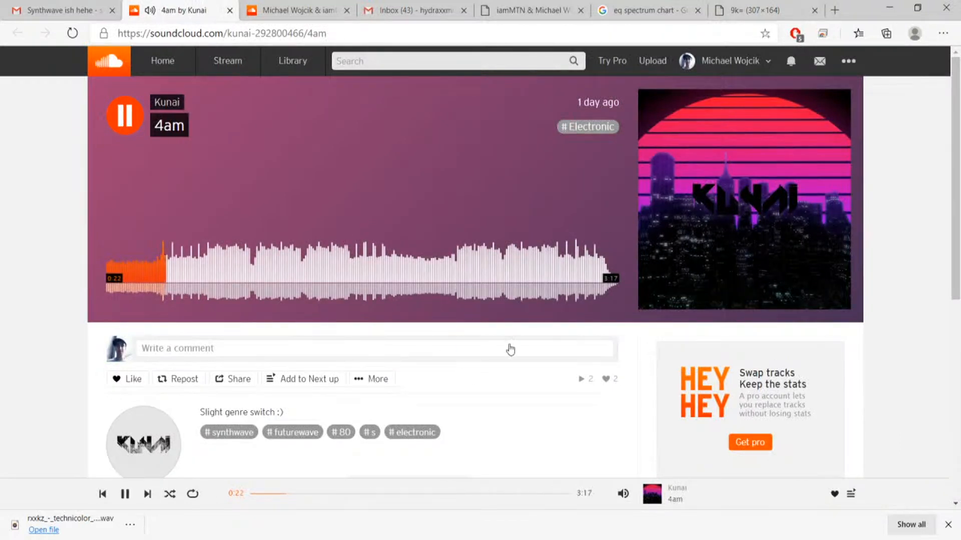
click(774, 12)
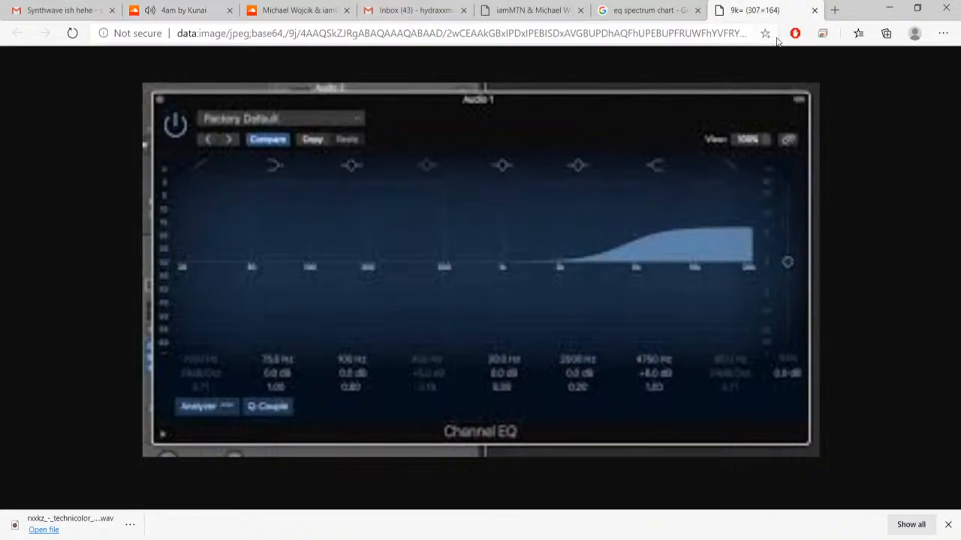
Replace the blurry EQ image with the full-size 20Hz to 20kHz Channel EQ chart and enlarge it to examine the frequency ranges.
click(814, 10)
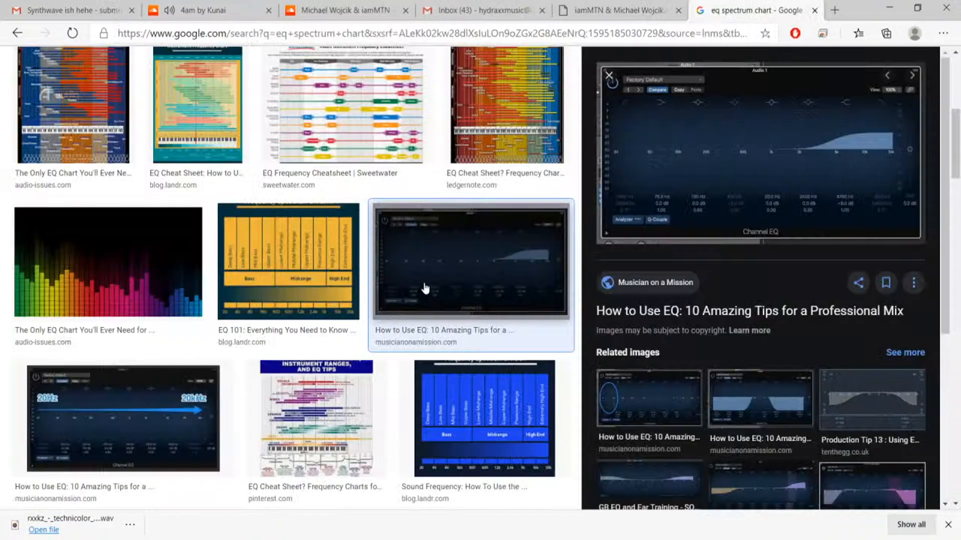
click(102, 408)
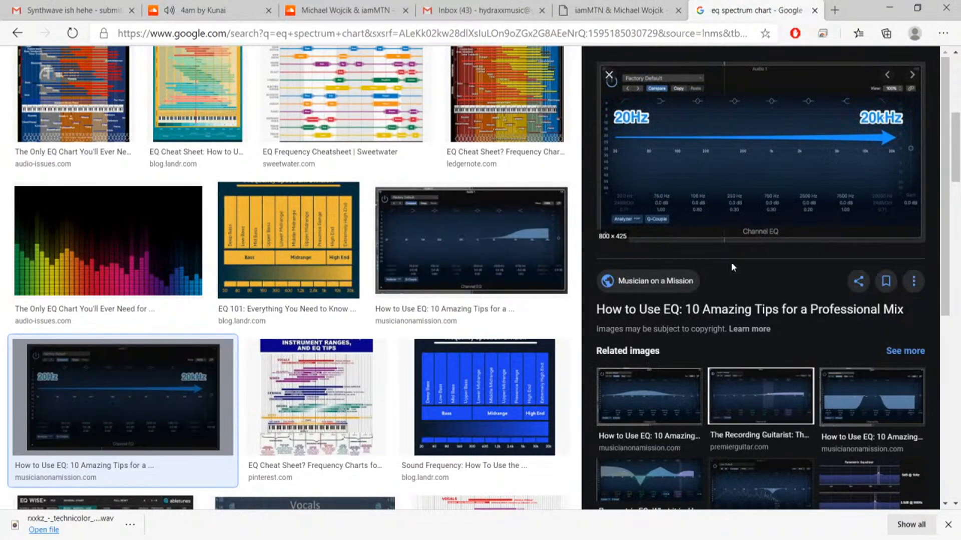
click(761, 150)
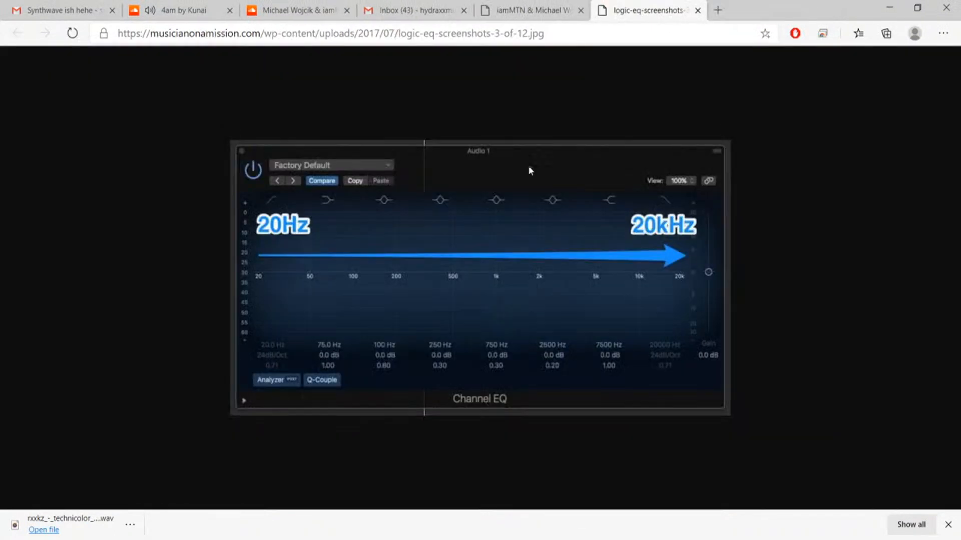
scroll(509, 307, up, 5)
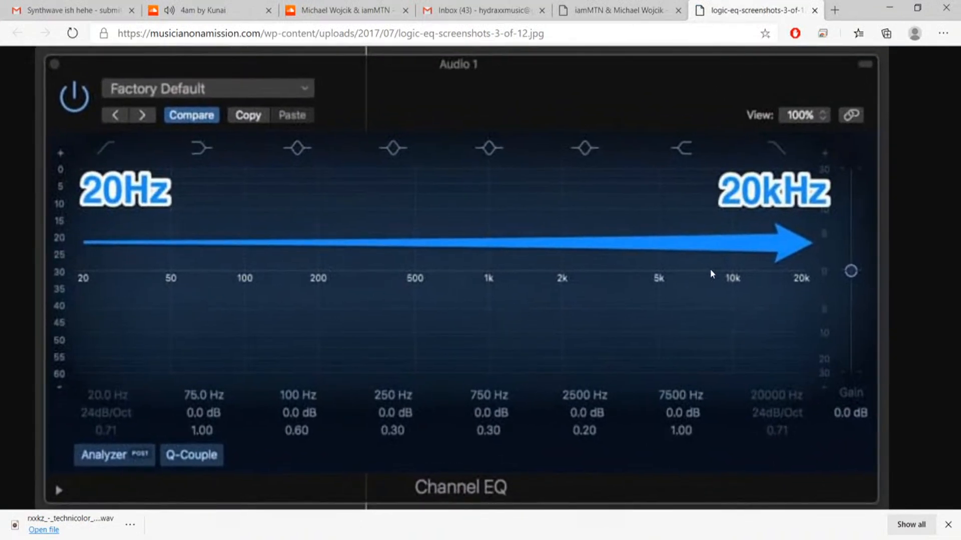
click(366, 538)
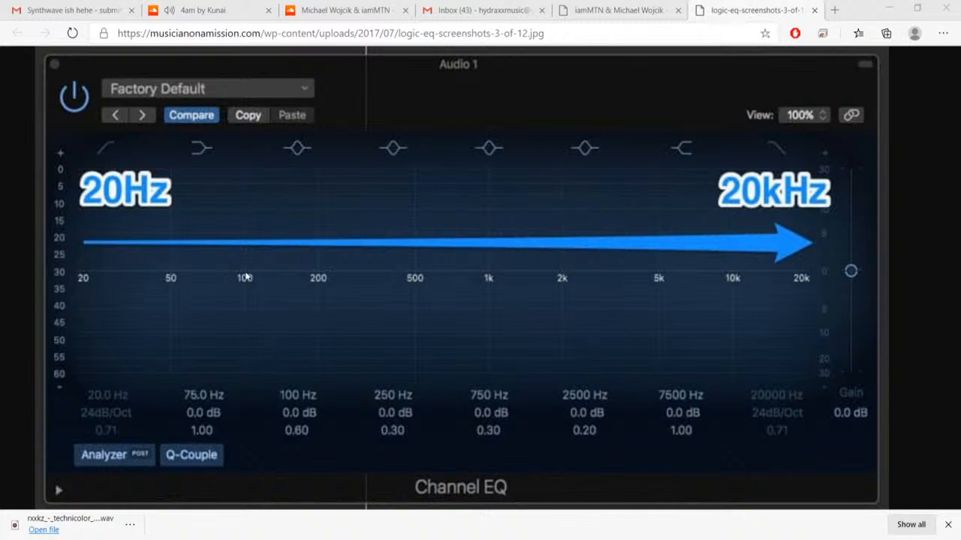
click(278, 287)
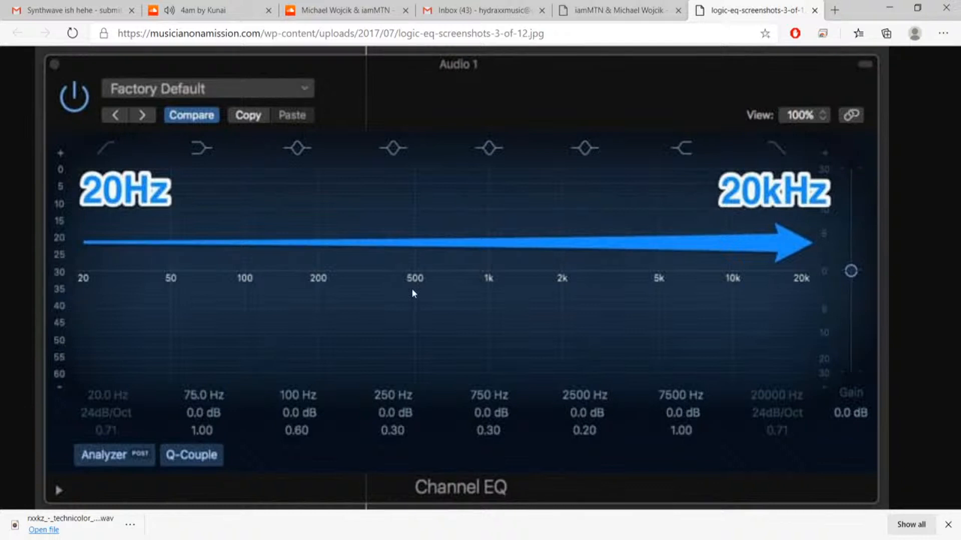
Return to the playing 4am track, lower its playback volume and raise it again.
click(219, 12)
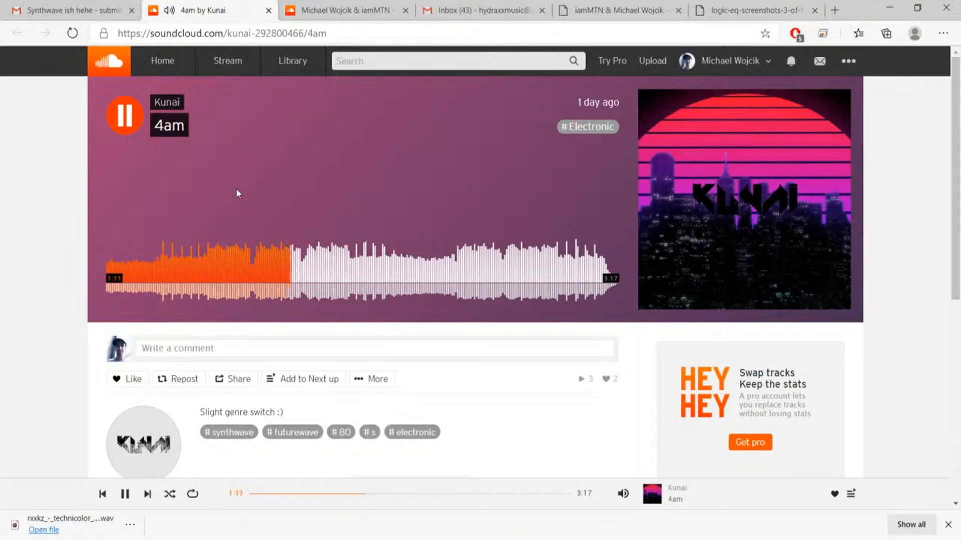
mouse_move(623, 494)
click(625, 454)
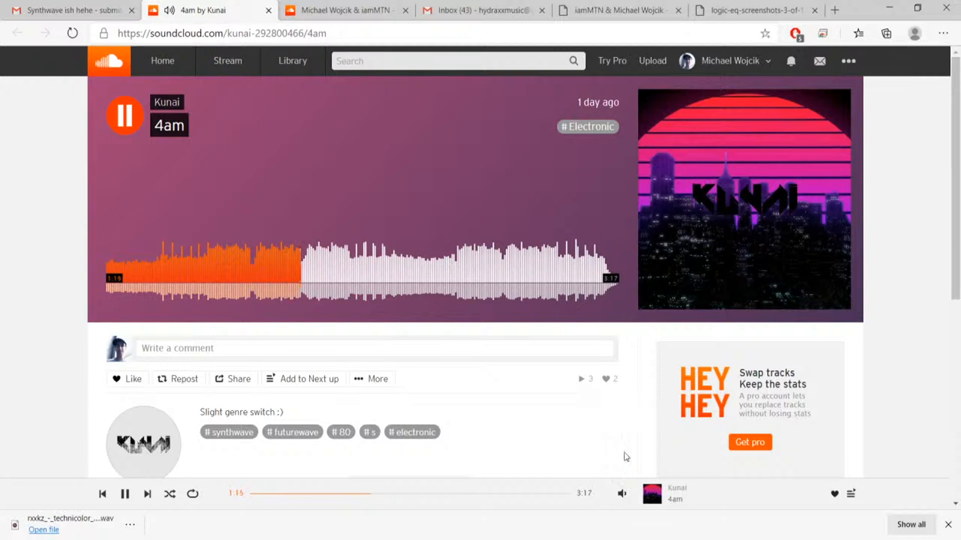
mouse_move(622, 488)
drag(624, 450, 625, 445)
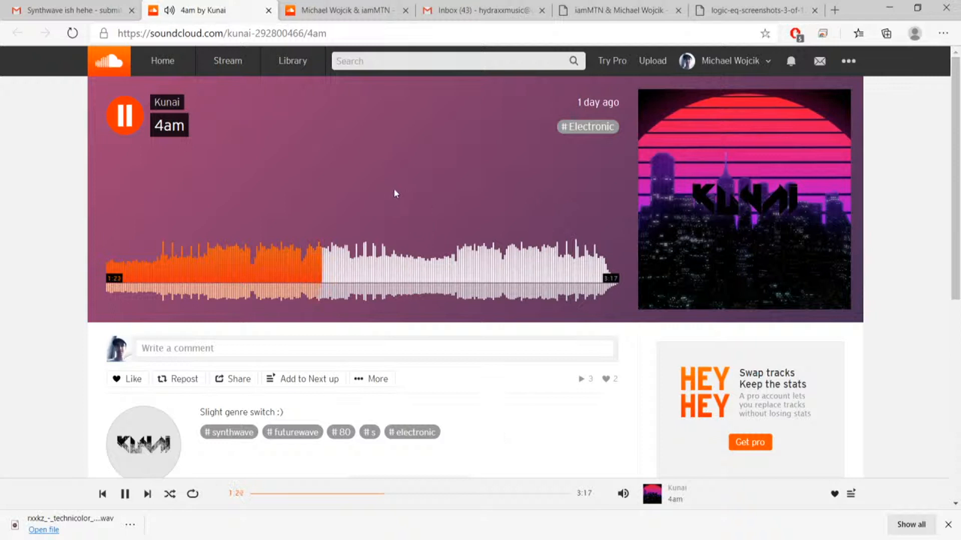
Pause 4am at 1:23 and listen to the following passage in short bursts.
key(space)
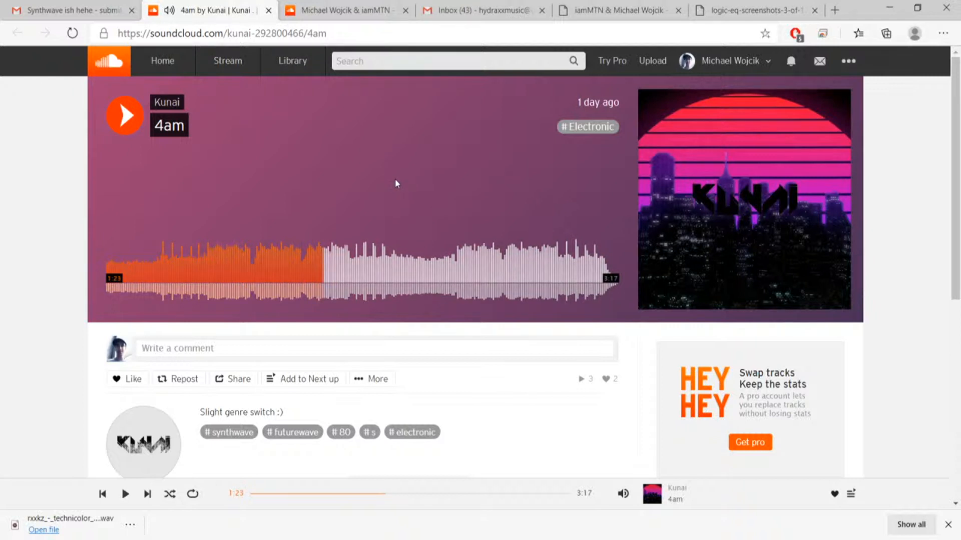
key(space)
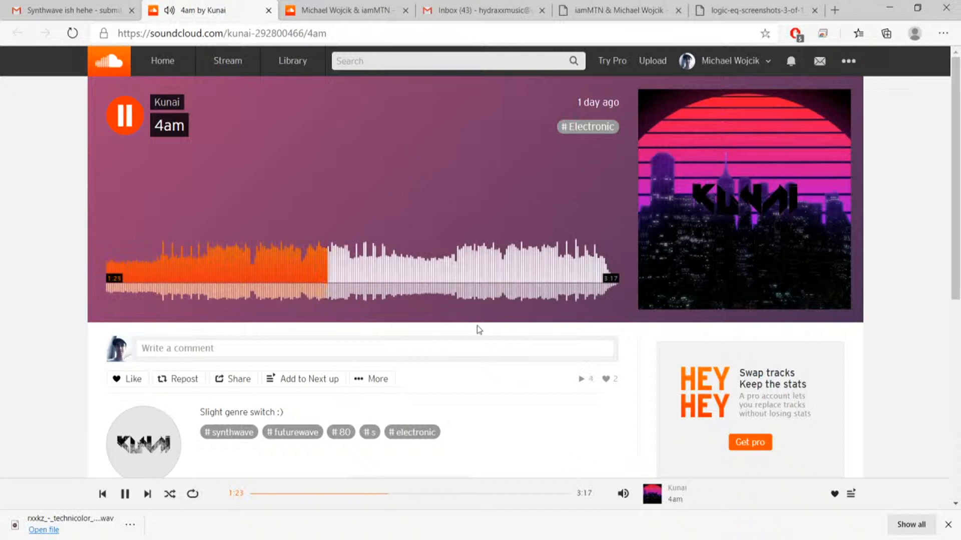
key(space)
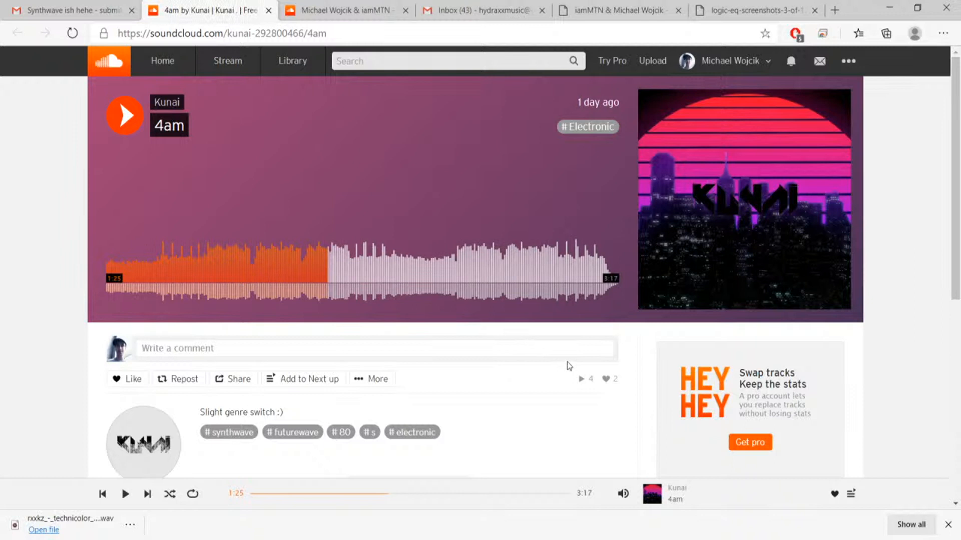
key(space)
Skip ahead through the 4am waveform to sample the passages around 2:28, 2:48 and 2:57.
scroll(567, 365, down, 2)
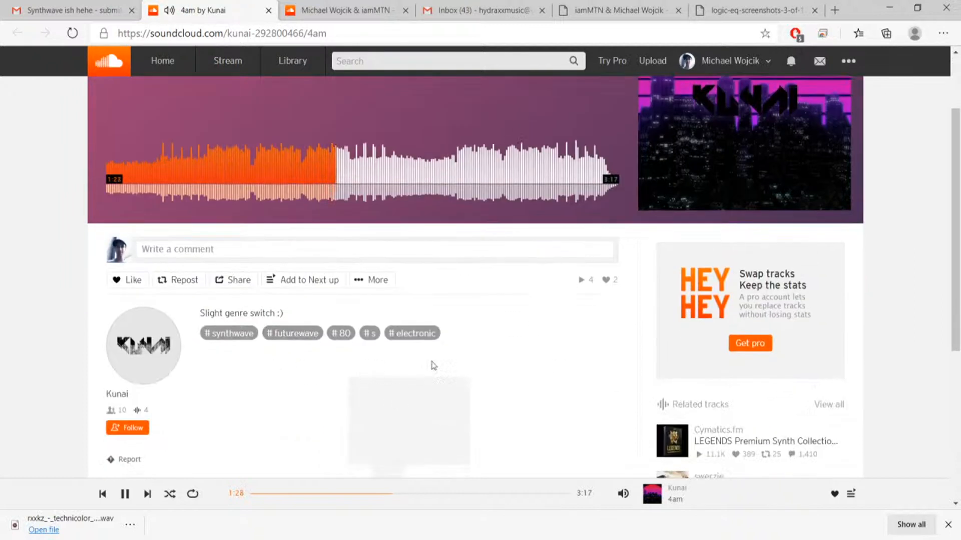
click(454, 175)
click(489, 178)
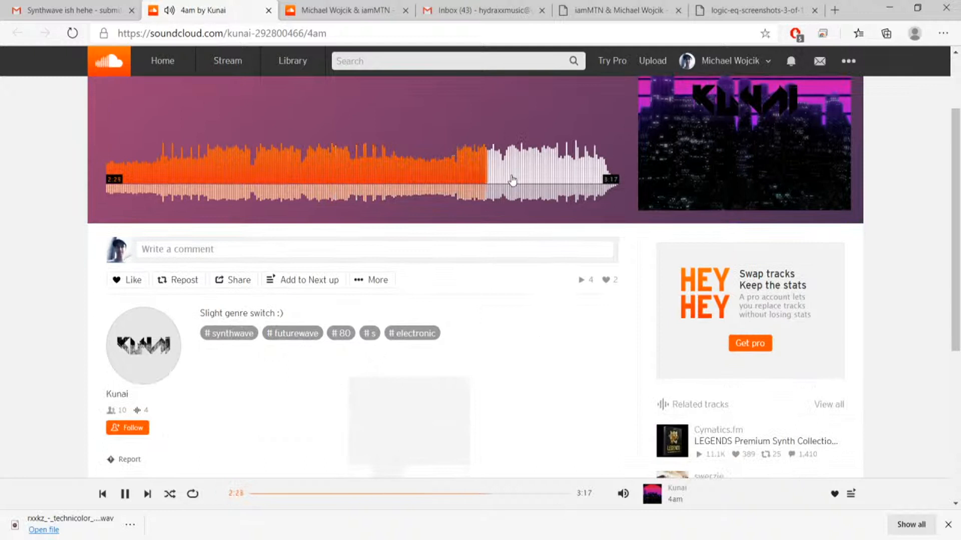
click(539, 181)
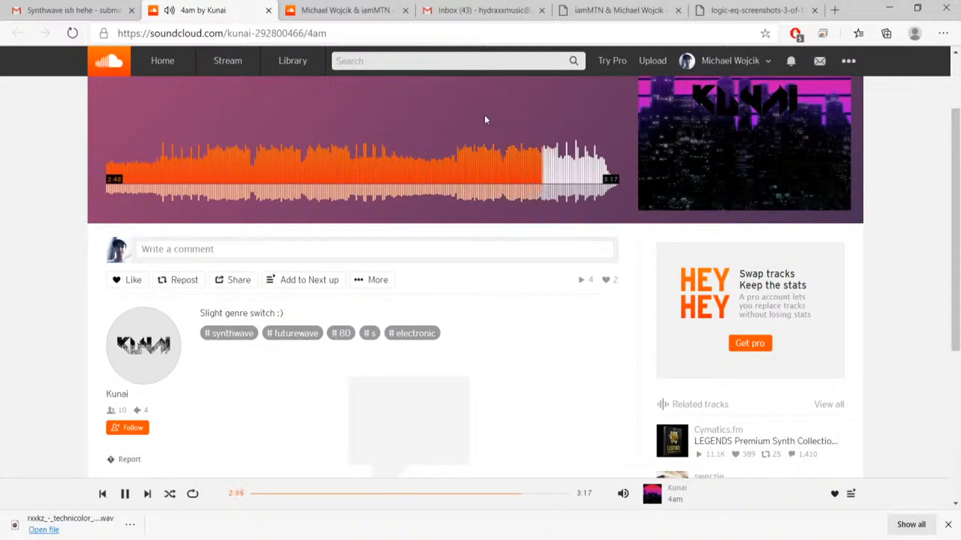
scroll(455, 125, up, 2)
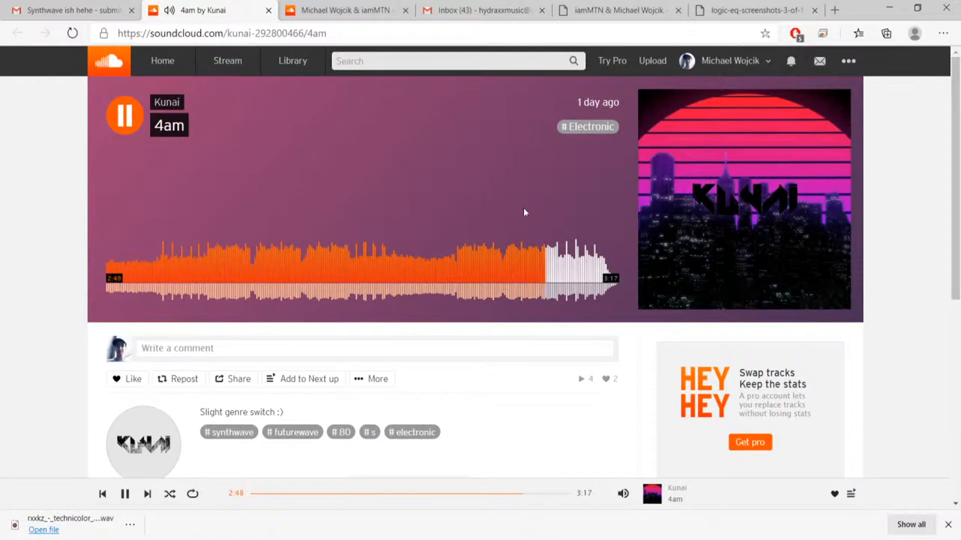
click(570, 263)
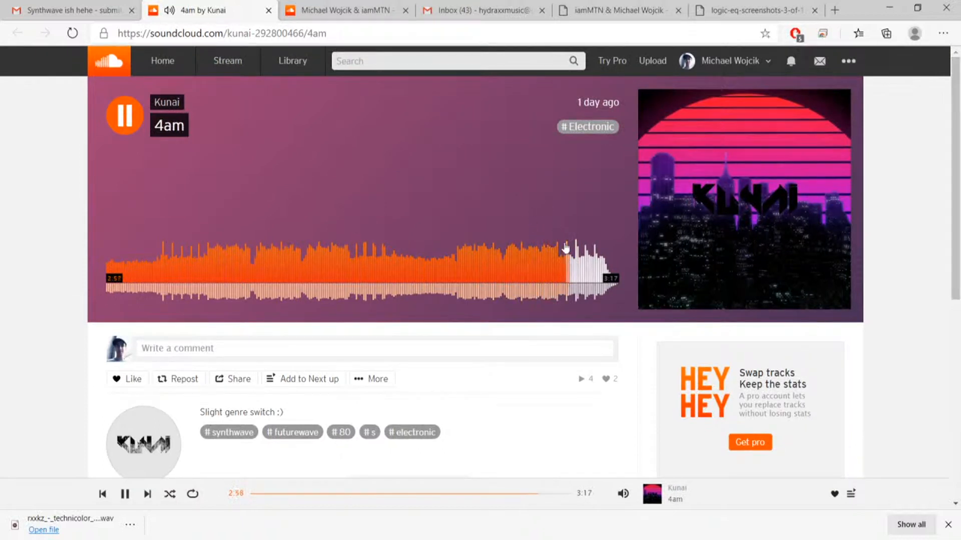
Pause 4am at 2:58, check the 20Hz to 20kHz Channel EQ chart again and return to the track.
key(space)
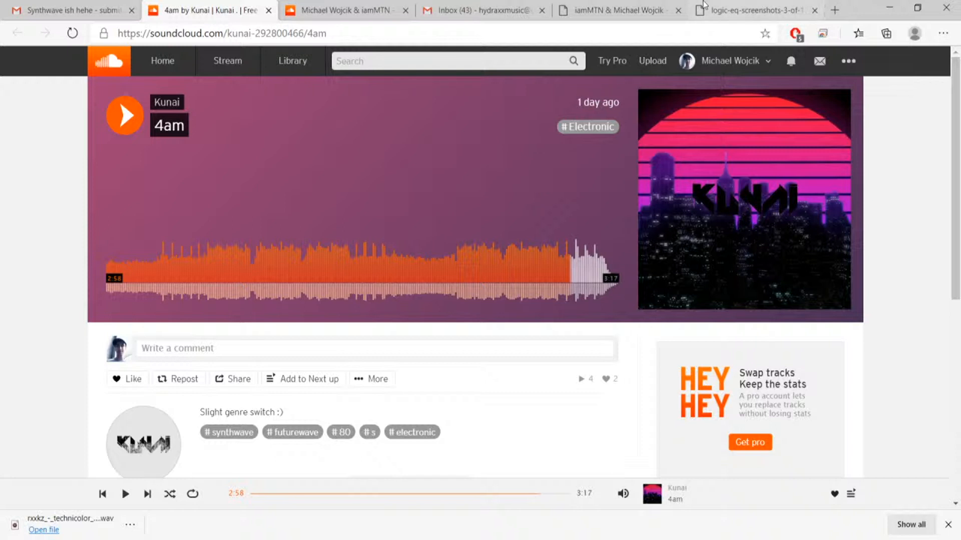
click(731, 15)
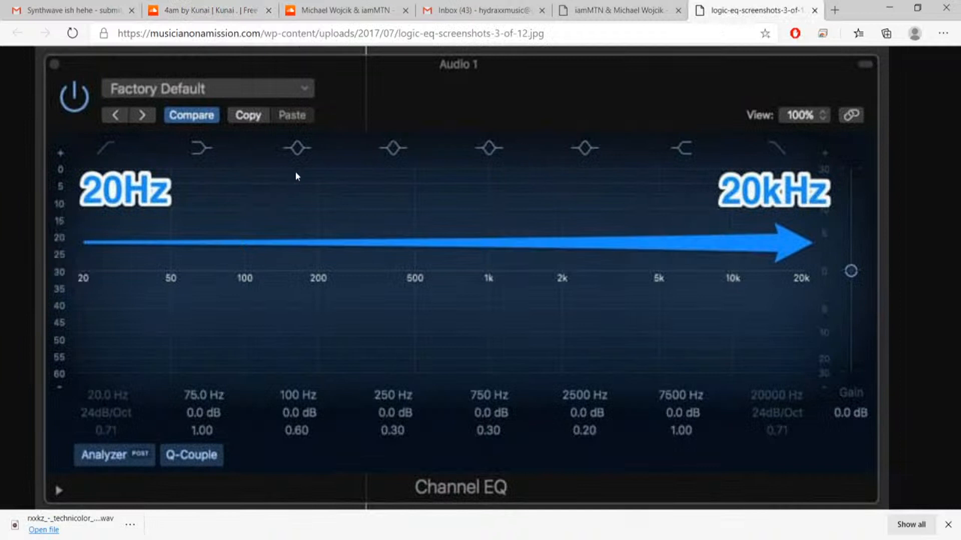
click(212, 15)
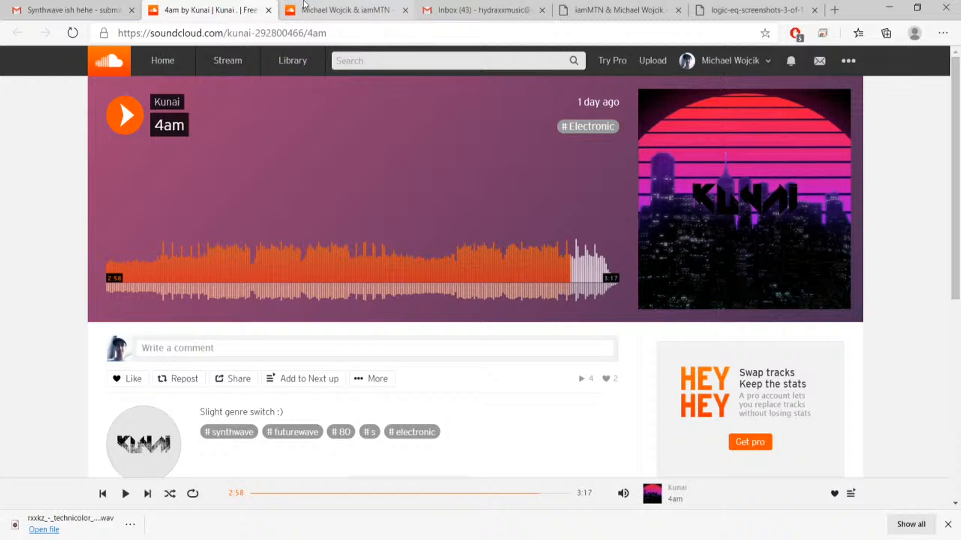
Glance back at the Pulschord track and open YouTube in a new browser tab.
click(323, 18)
click(395, 63)
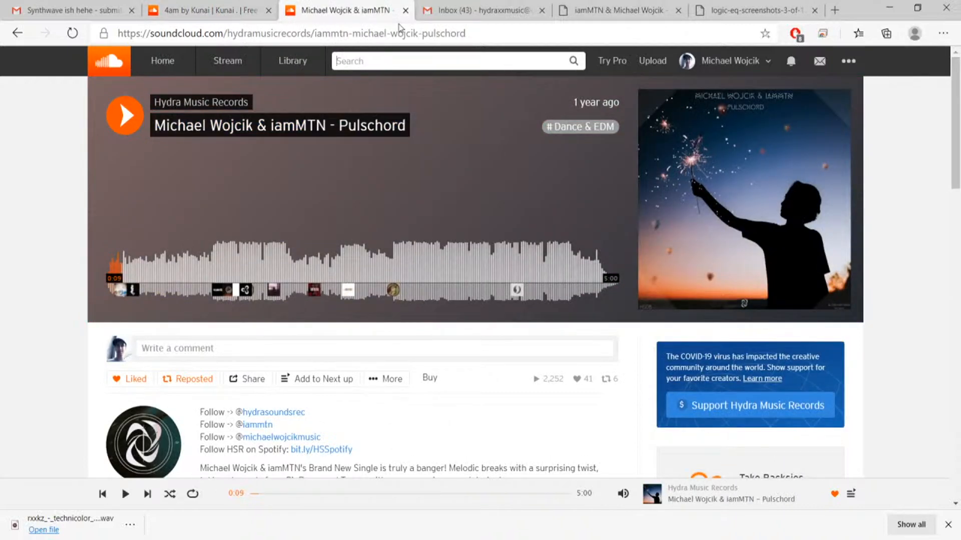
click(834, 11)
text(e)
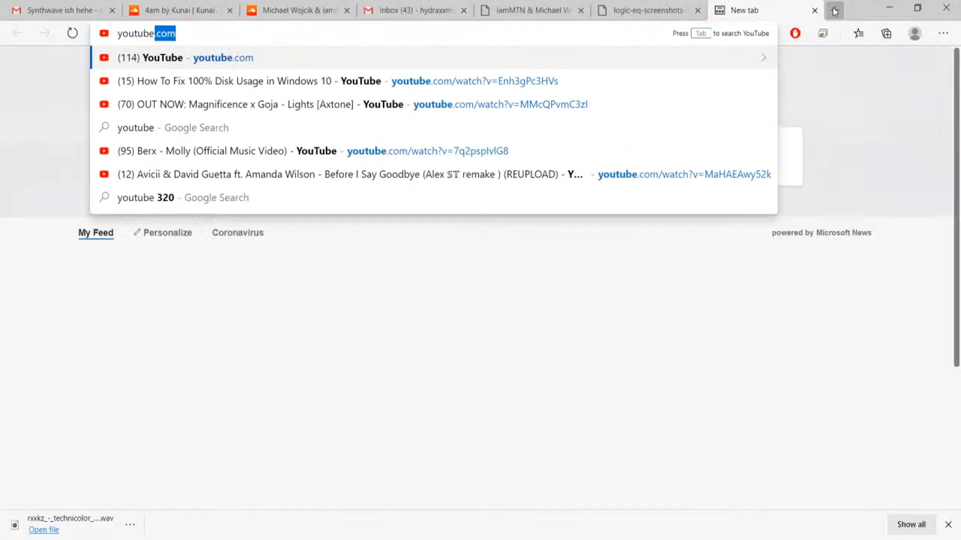
key(Return)
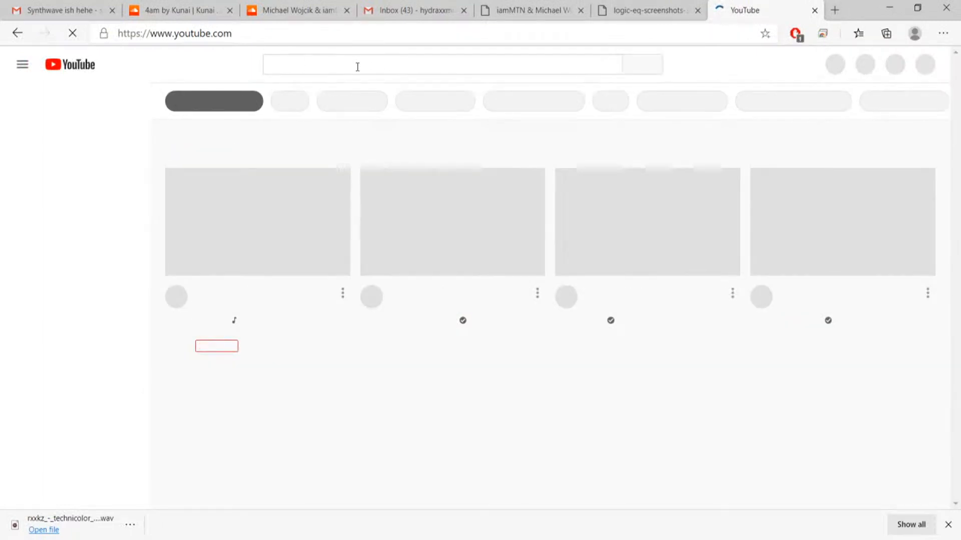
Search YouTube for "synthwave remix pumped up kicks".
click(358, 66)
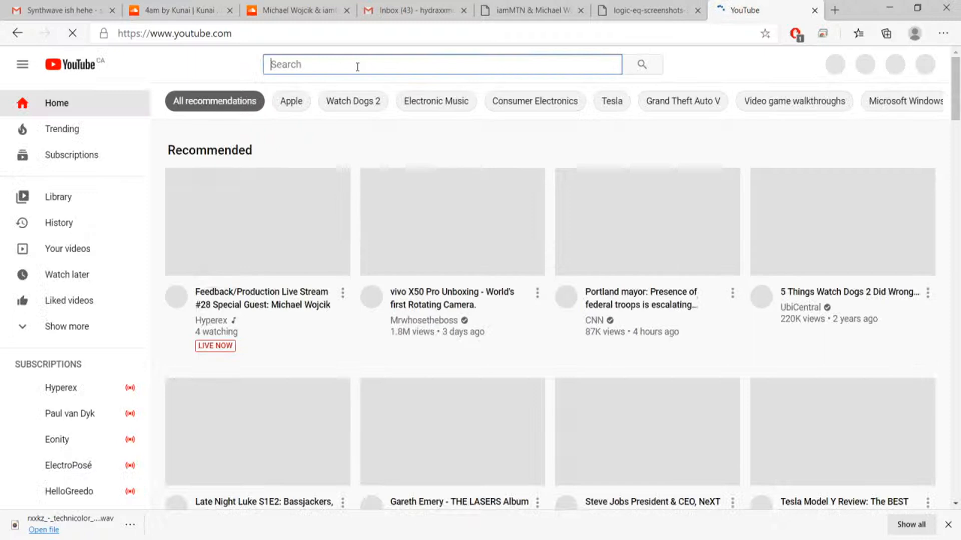
text(sytnwha)
key(BackSpace)
key(BackSpace)
key(BackSpace)
key(BackSpace)
key(BackSpace)
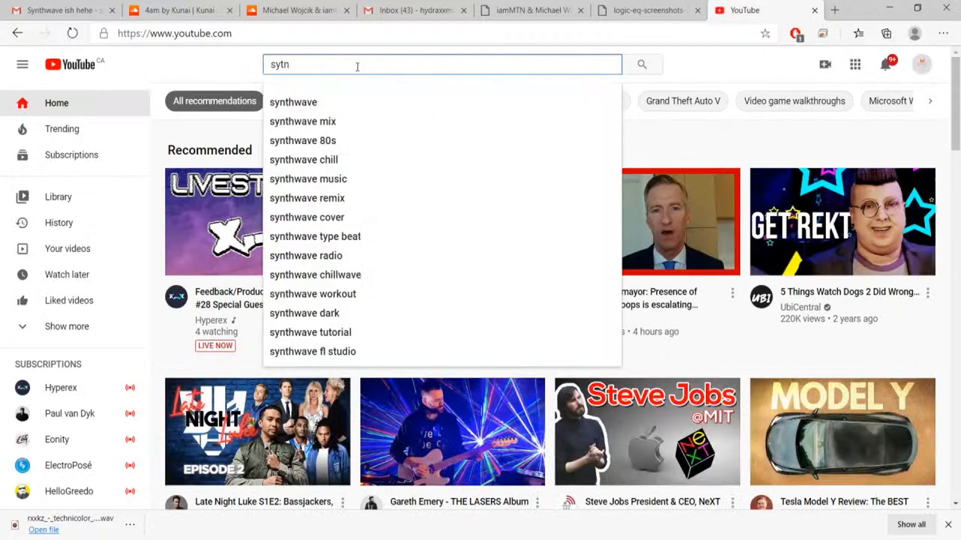
text(nthwave remix of)
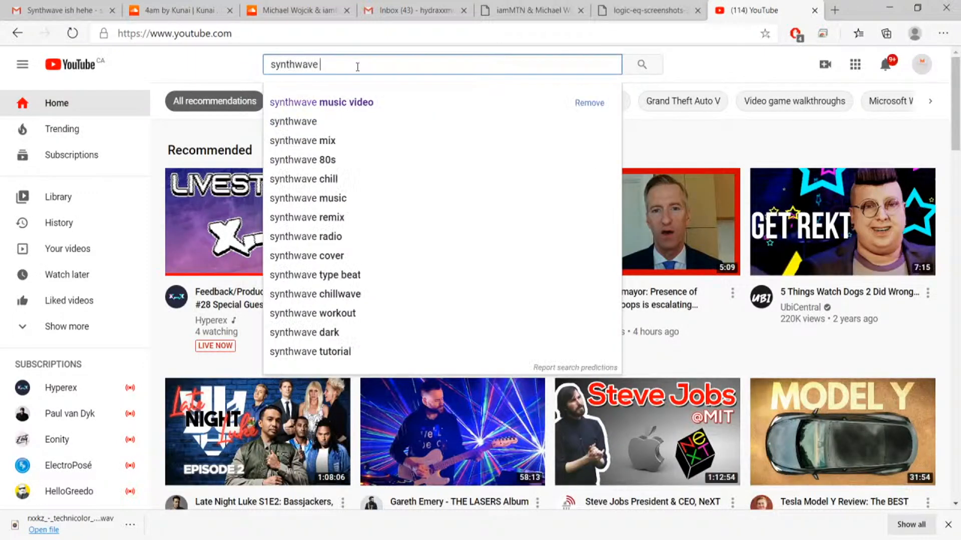
text(p)
key(BackSpace)
key(BackSpace)
key(BackSpace)
text(pum)
key(Down)
key(Return)
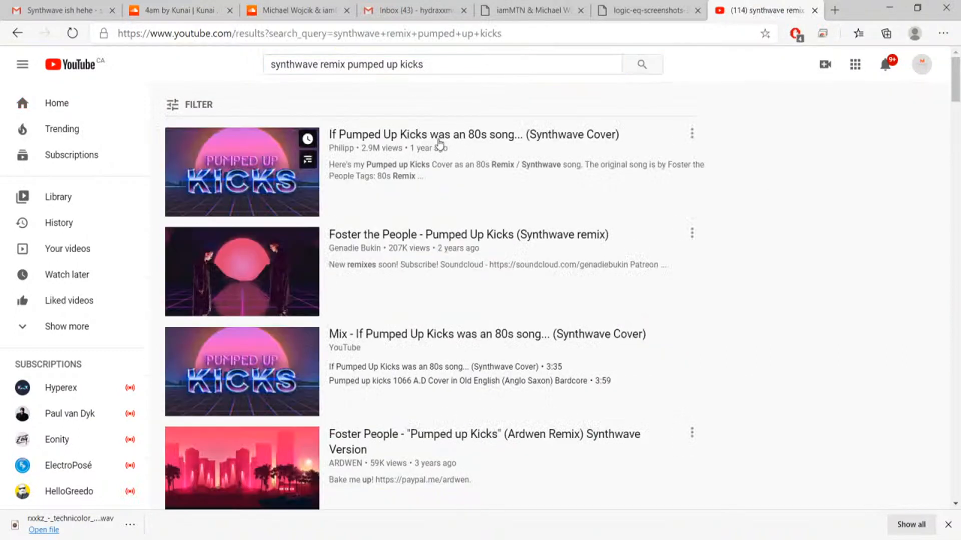
Play "If Pumped Up Kicks was an 80s song... (Synthwave Cover)", skipping the ad, and pause it at 0:34.
click(433, 135)
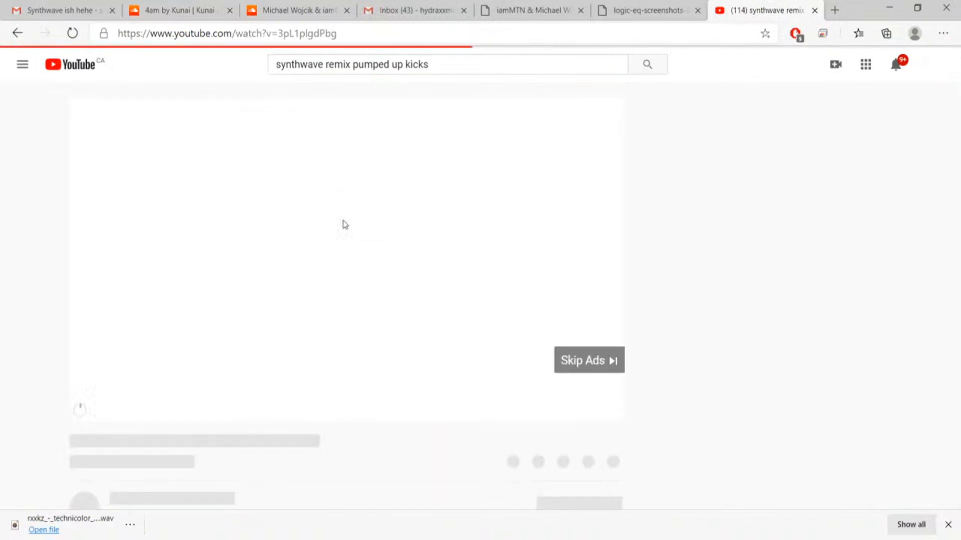
click(566, 362)
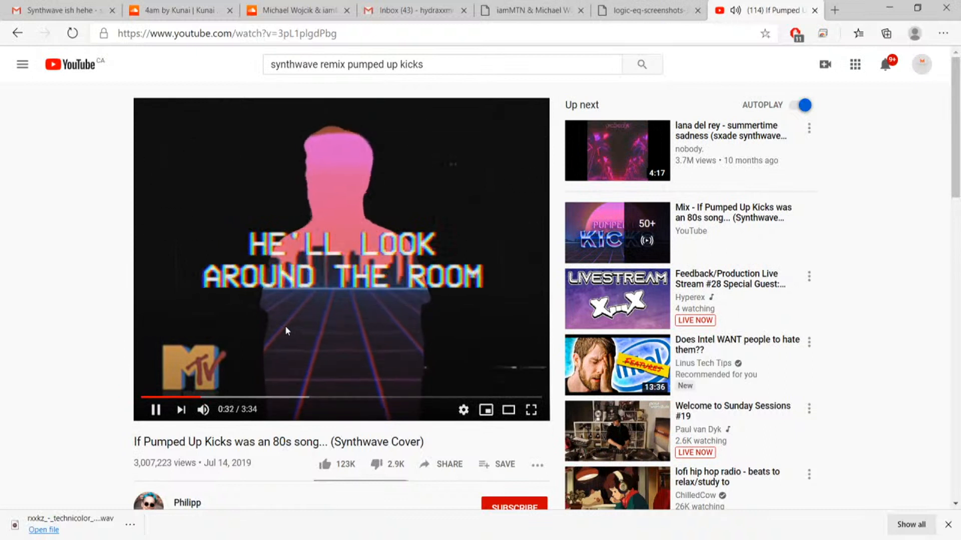
mouse_move(207, 413)
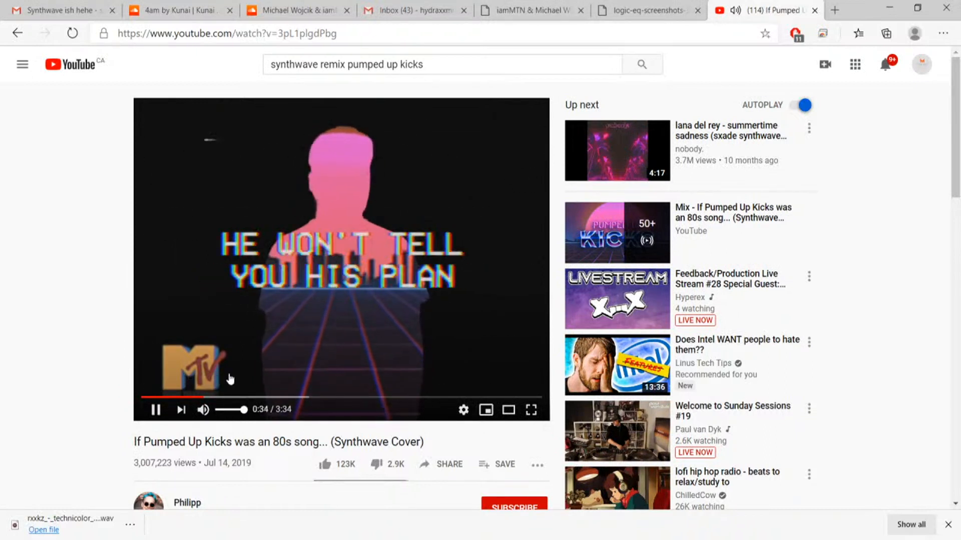
click(248, 266)
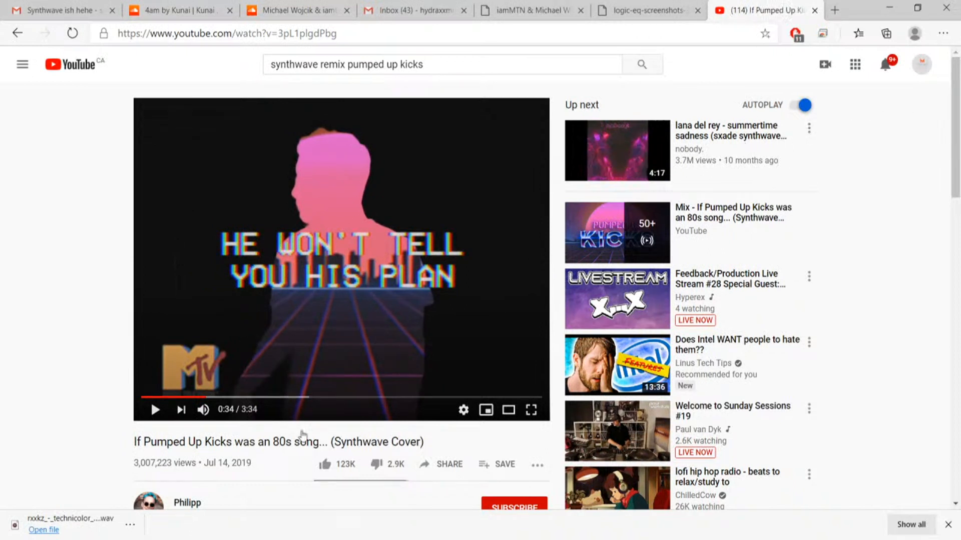
Open "Timecop1983 - On the Run" from the related videos, skip ahead to just before 1:00 and pause at 1:00.
scroll(275, 489, down, 4)
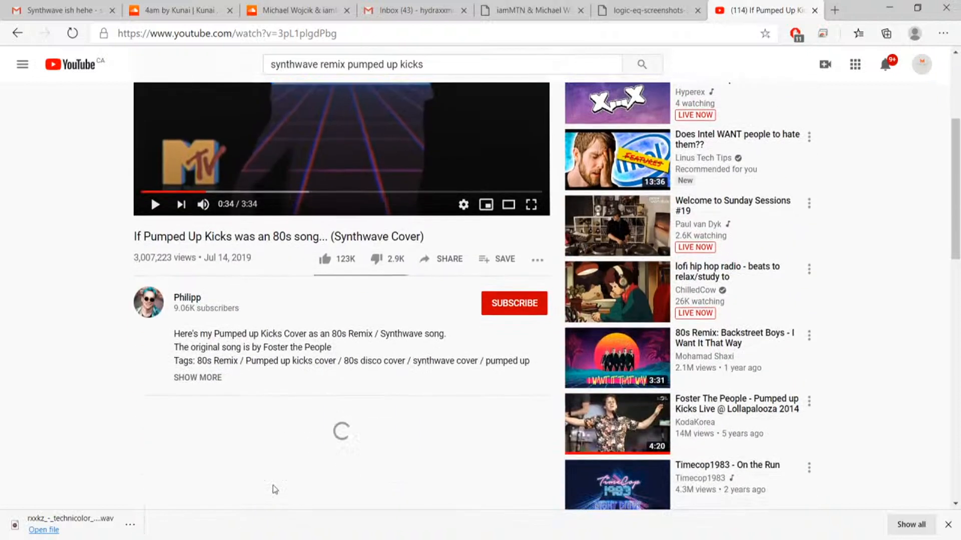
scroll(274, 489, down, 1)
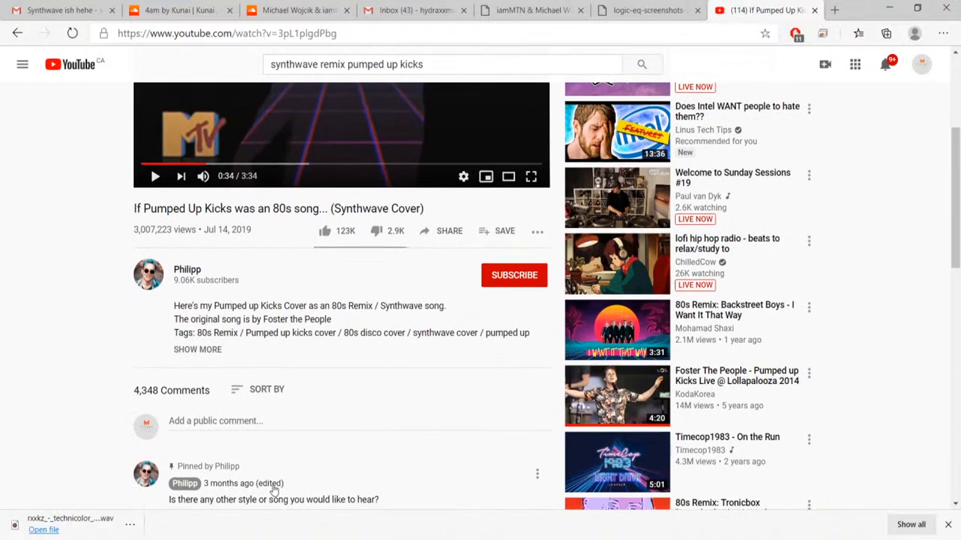
scroll(274, 489, down, 1)
scroll(274, 485, down, 1)
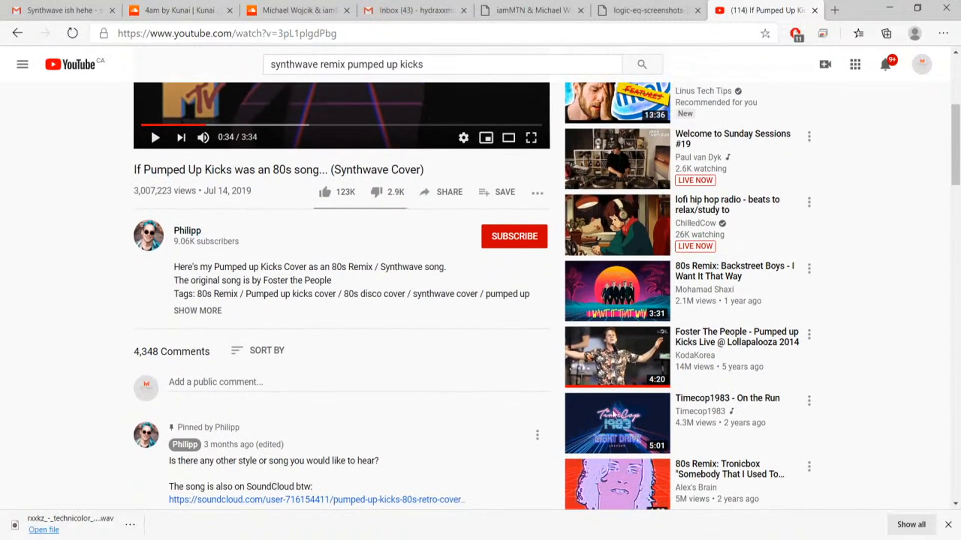
click(705, 403)
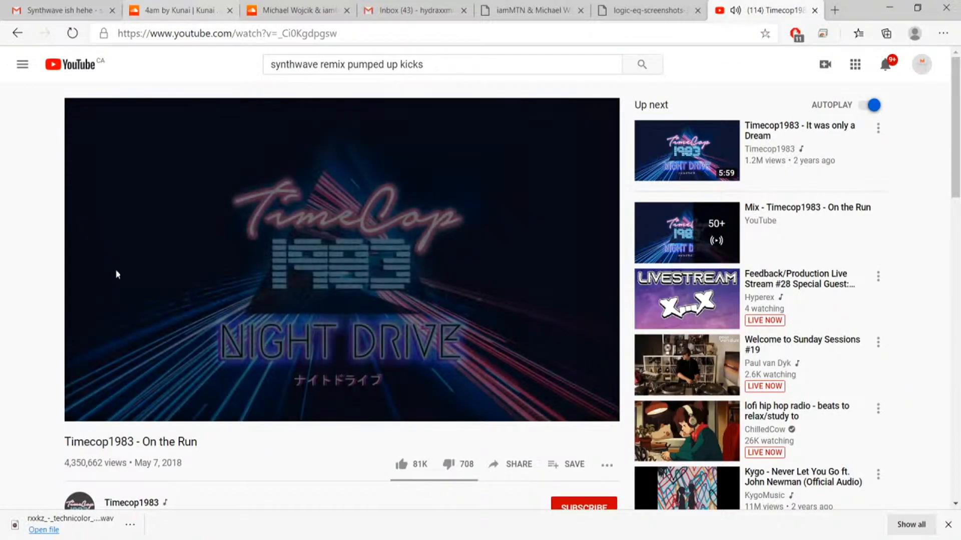
click(174, 398)
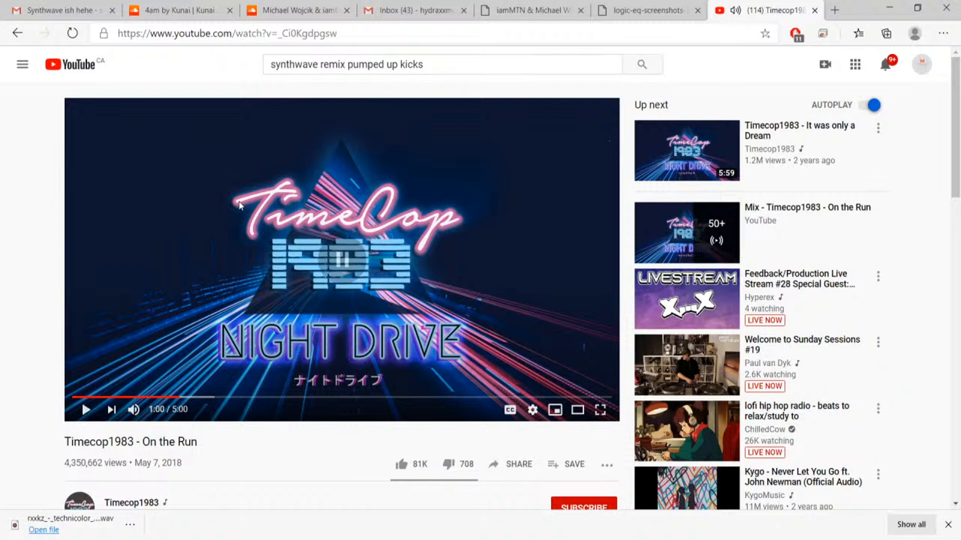
Return to 4am, replay the passage leading up to 0:59 at a raised playback volume and pause it.
click(175, 15)
click(221, 271)
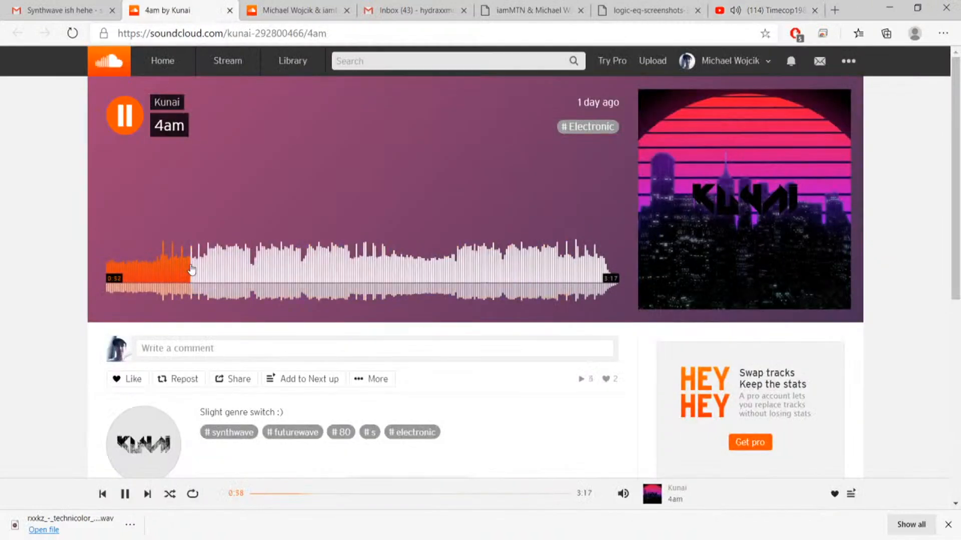
mouse_move(623, 494)
drag(625, 445, 623, 421)
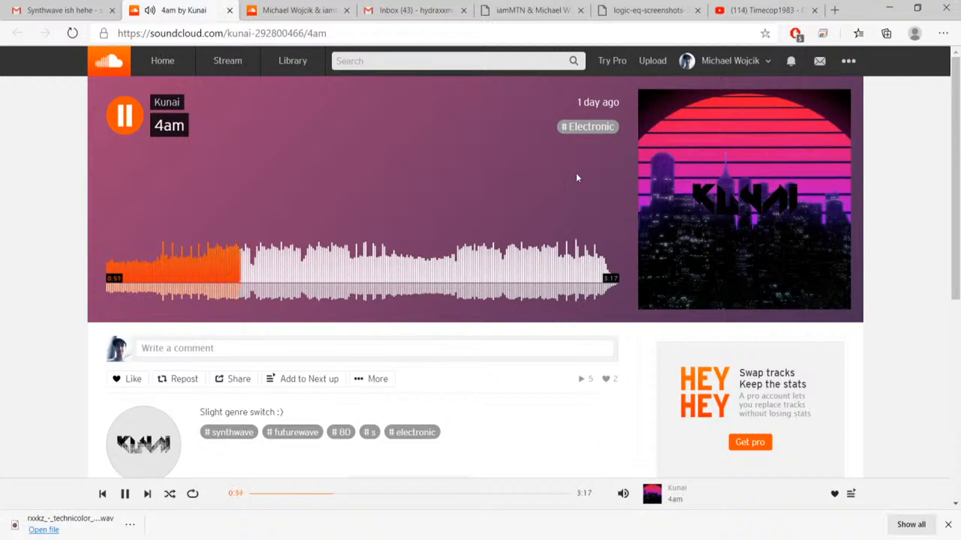
key(space)
Go back to "Timecop1983 - On the Run" and play a short burst from 1:00 to 1:02.
click(755, 9)
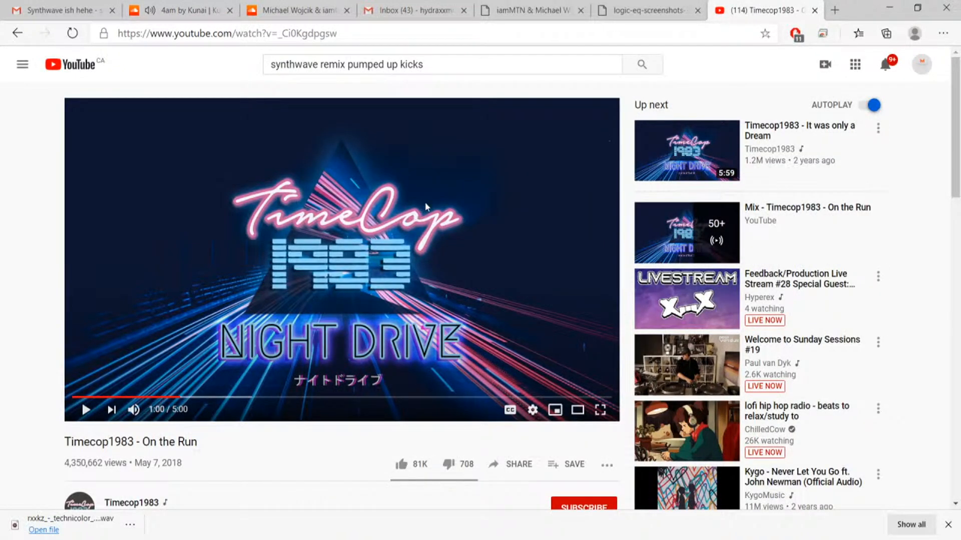
click(460, 168)
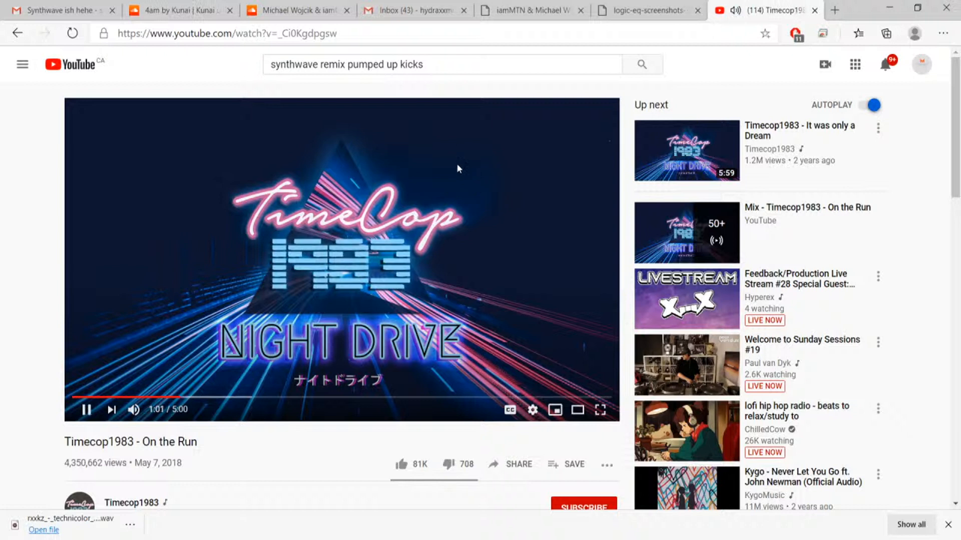
click(442, 159)
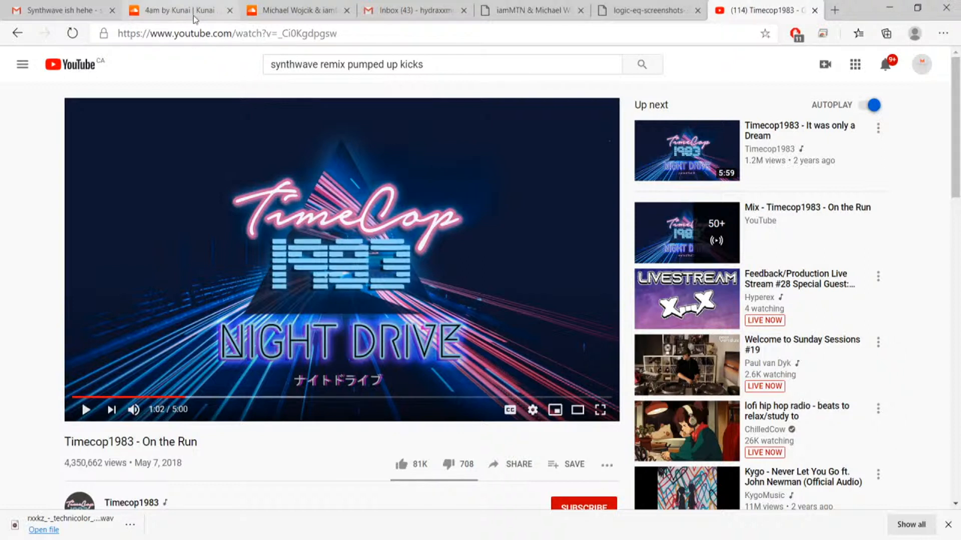
Close the browser tabs holding 4am and "Timecop1983 - On the Run".
click(220, 13)
click(229, 11)
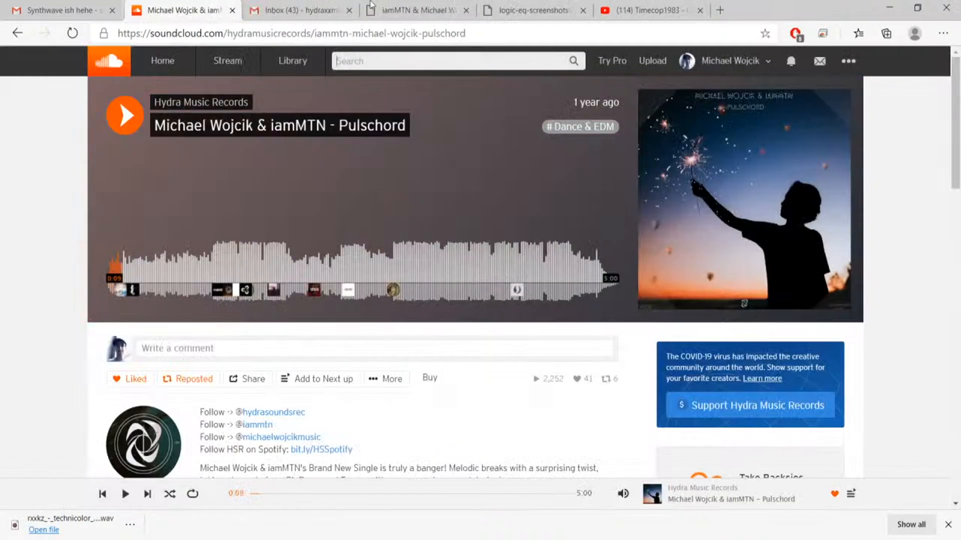
click(693, 15)
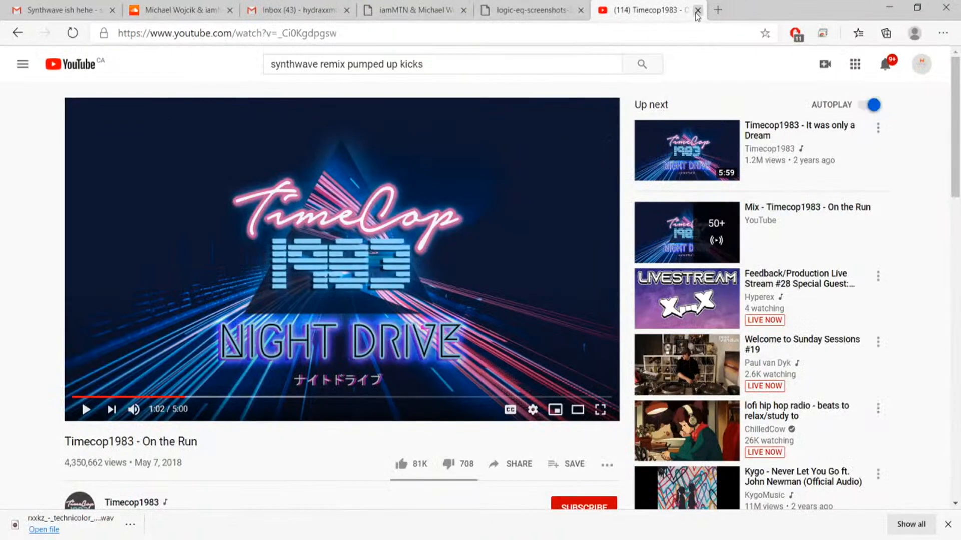
click(697, 10)
Return to the submissions inbox and open the unread demo email with the YouTube link as its subject.
click(111, 11)
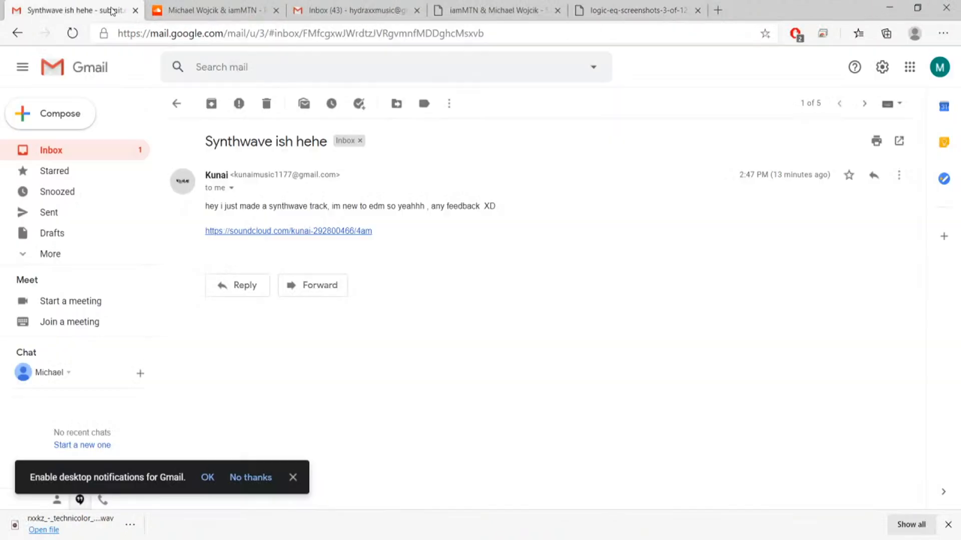
click(172, 105)
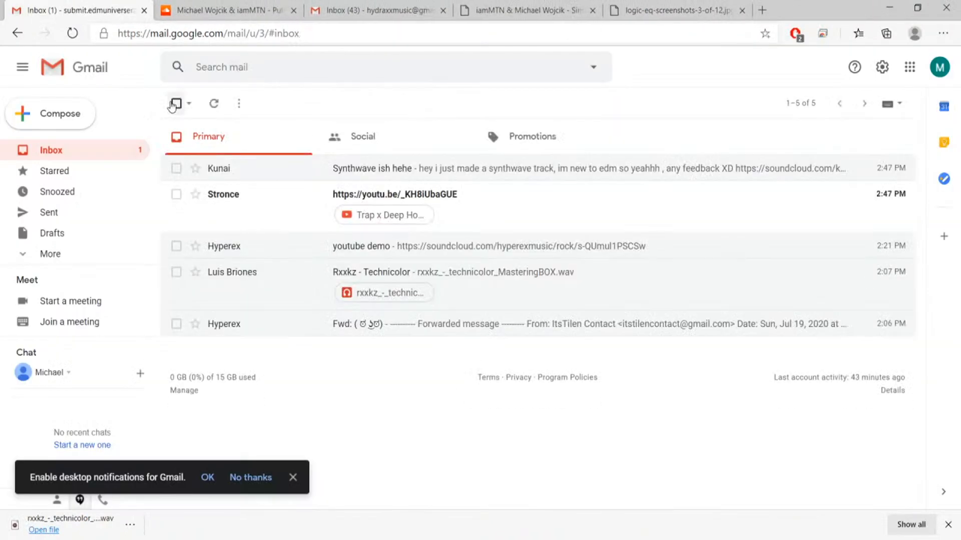
click(502, 219)
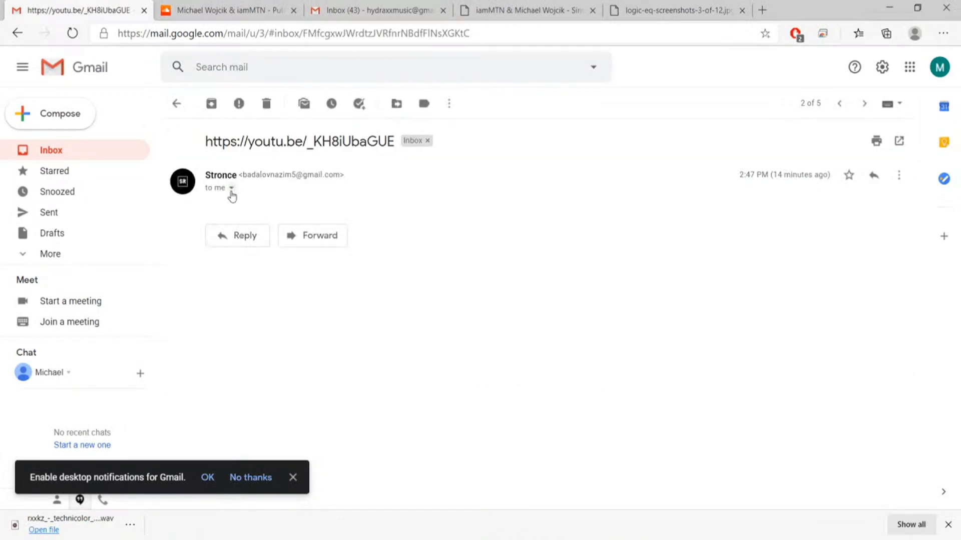
drag(204, 142, 401, 156)
key(ctrl+c)
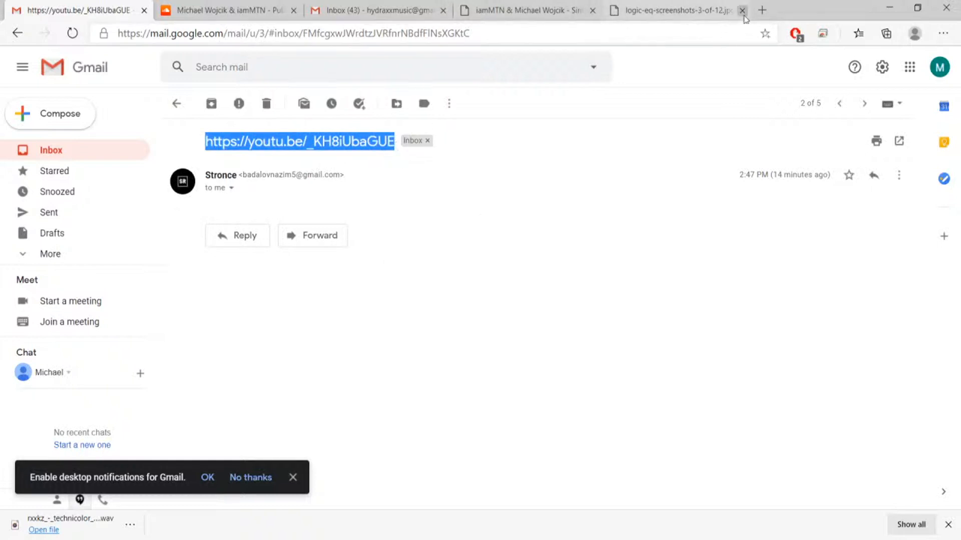
click(762, 10)
key(ctrl+v)
key(Return)
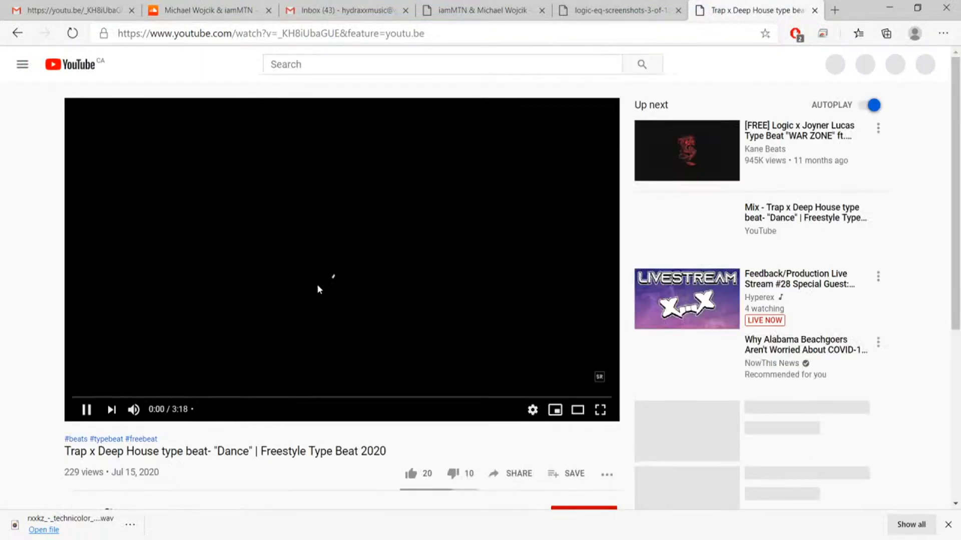
Pause the "Dance" Trap x Deep House type beat at 0:01 and switch to the media player showing the stage visual.
click(318, 276)
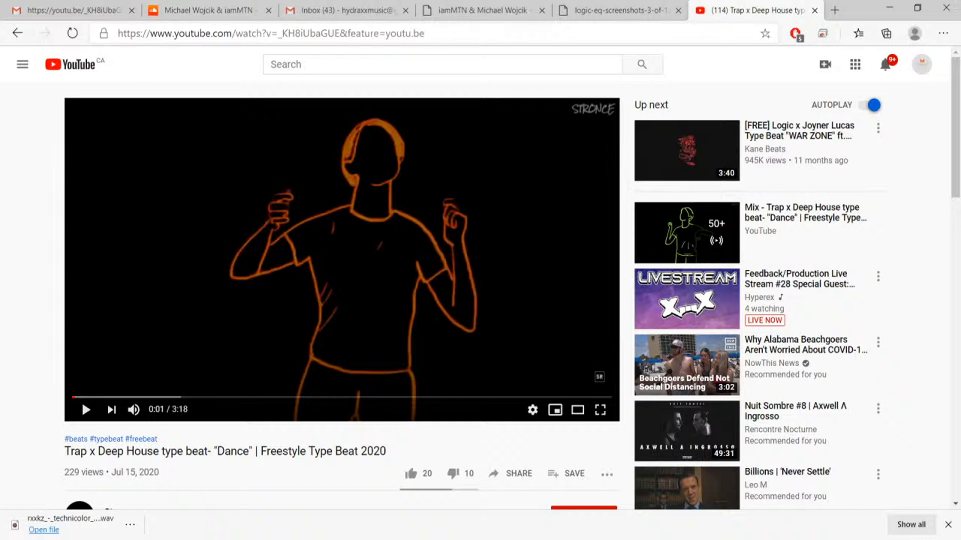
click(408, 539)
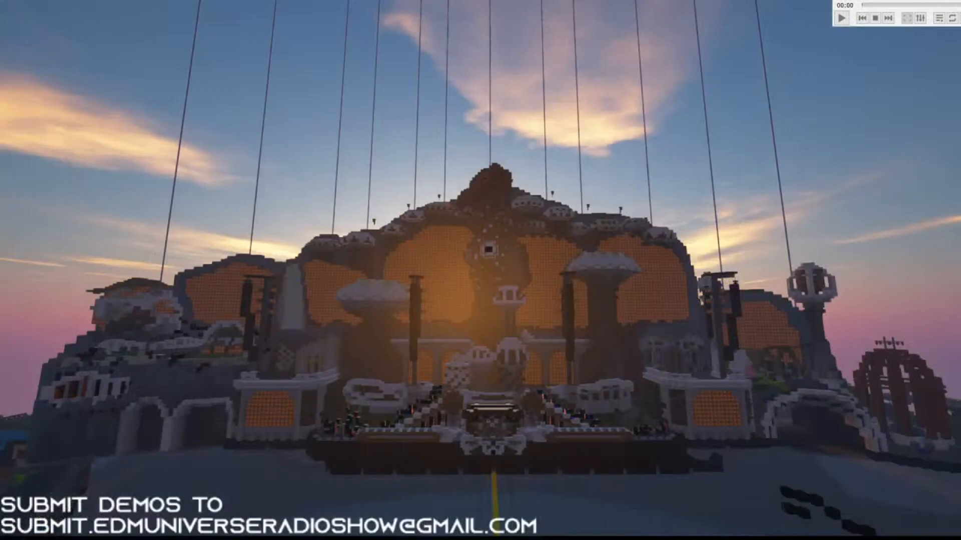
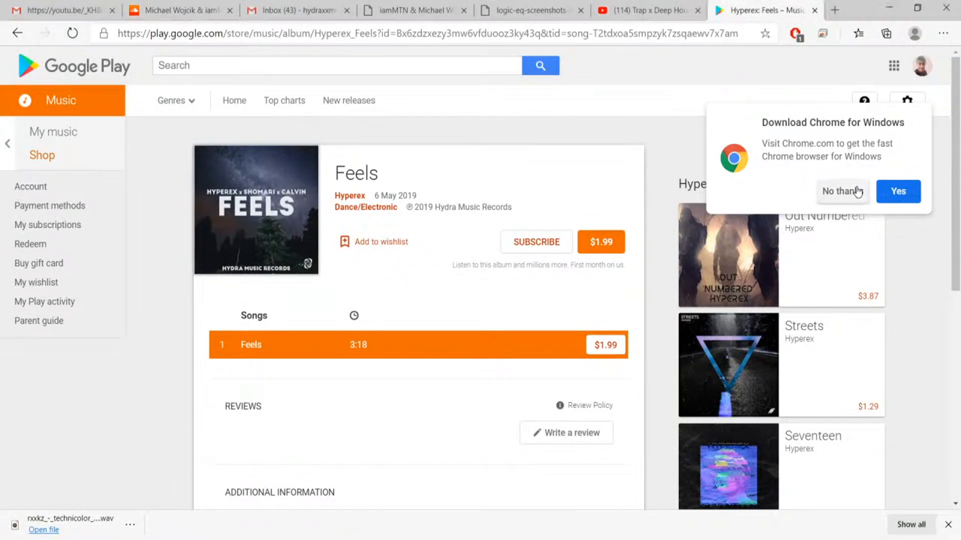
Dismiss the Chrome download prompt and play the preview of Hyperex's "Feels".
click(845, 191)
scroll(765, 257, down, 3)
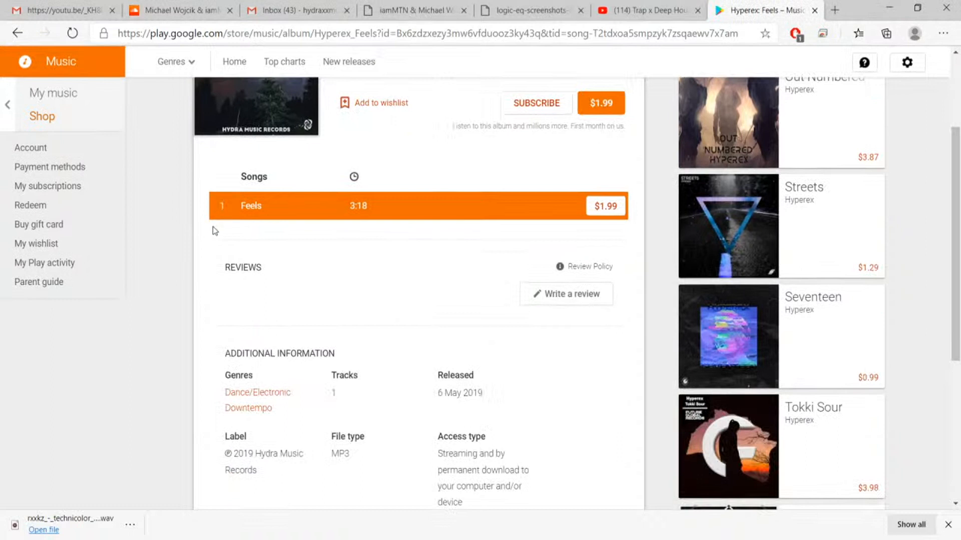
click(221, 210)
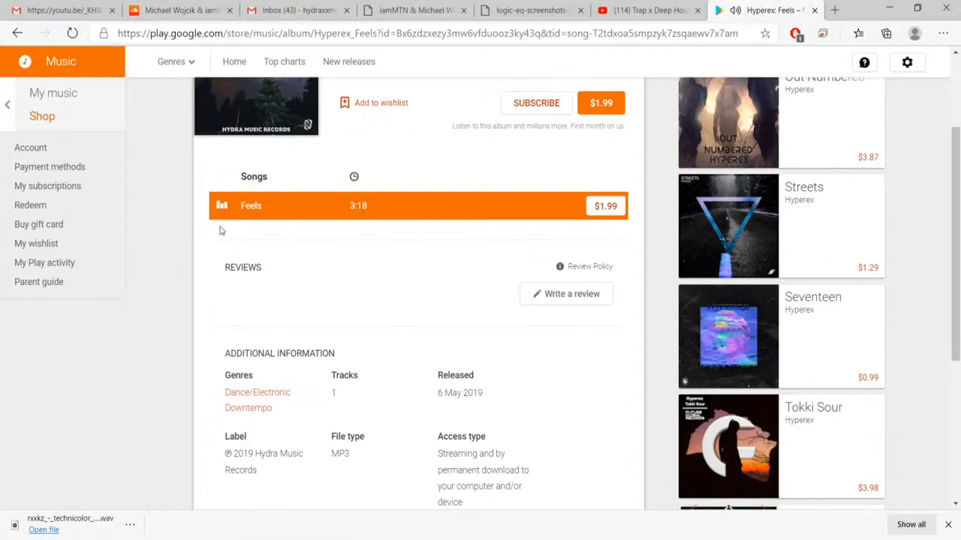
Open the Hyperex releases "Seventeen" and "Streets" one after the other and play each track's preview.
click(808, 300)
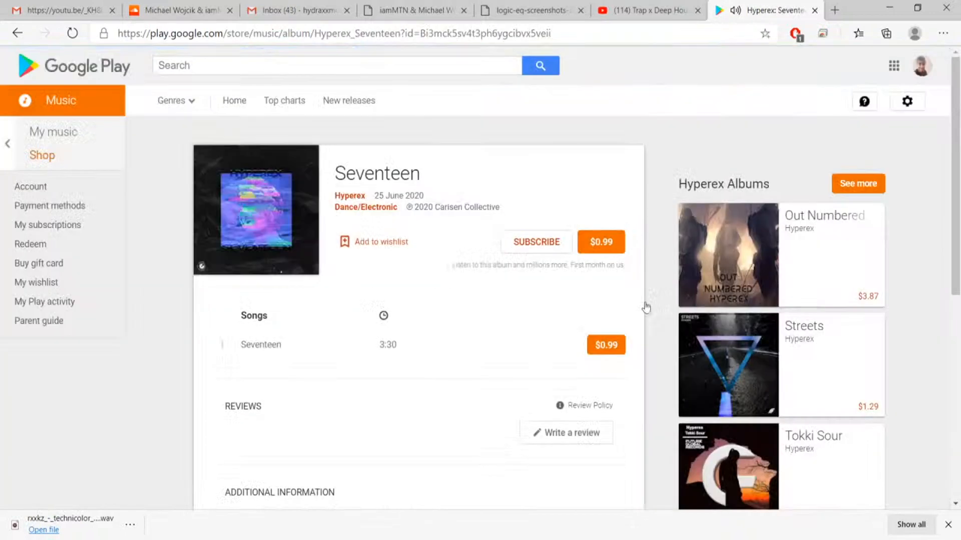
click(221, 345)
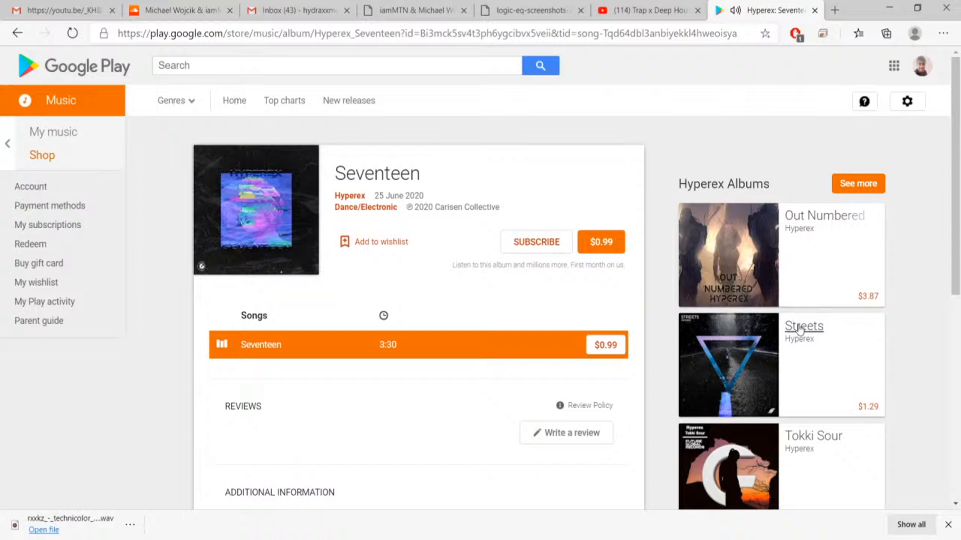
click(223, 349)
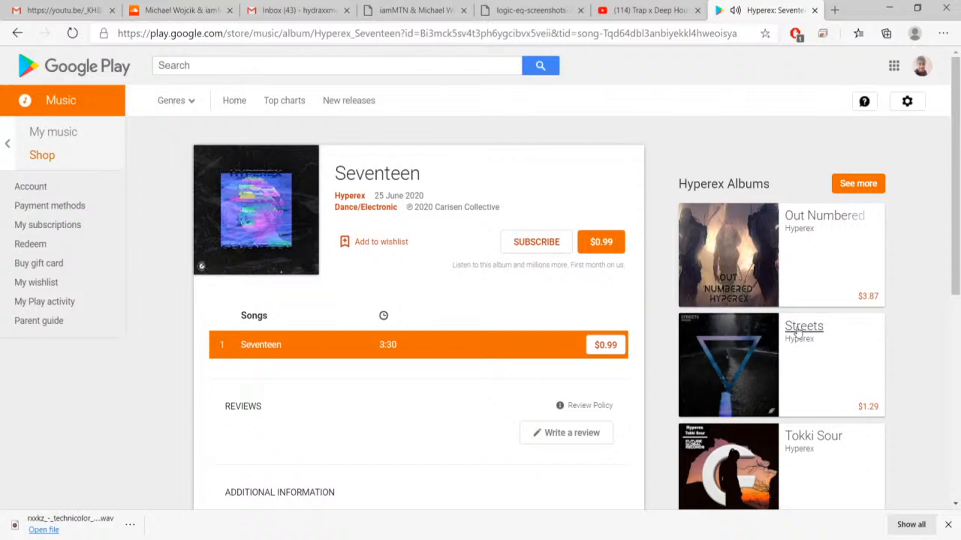
click(800, 329)
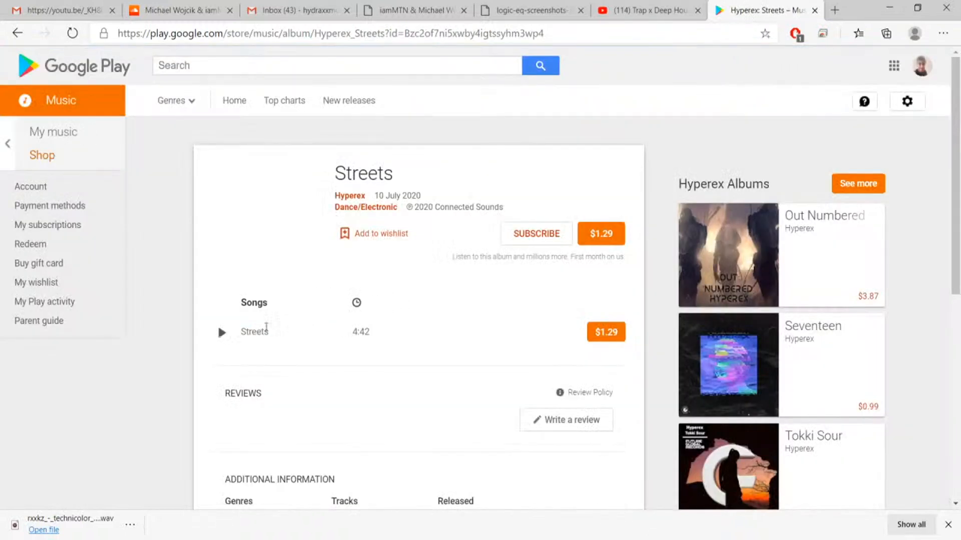
click(221, 333)
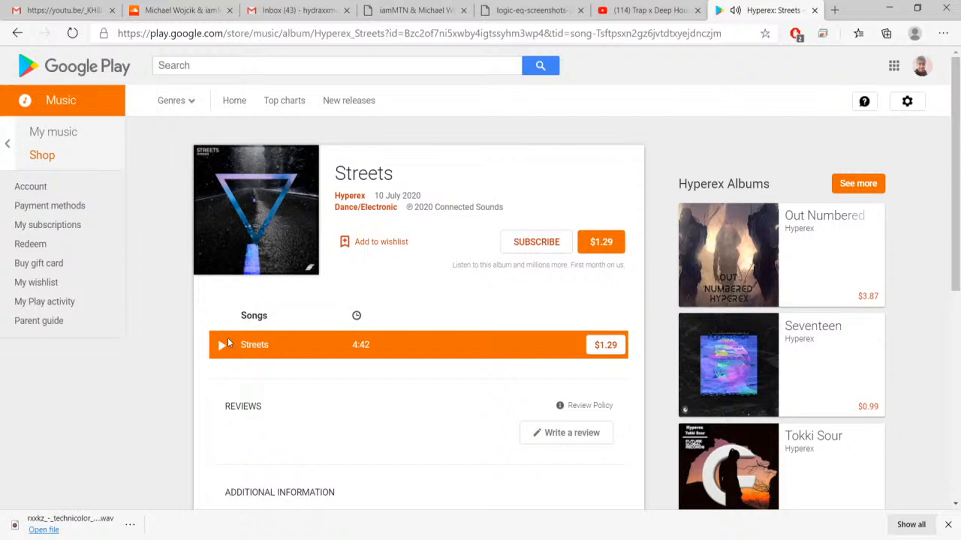
Return to the "Dance" Trap x Deep House type beat video, resume playback and look through its comments.
click(669, 7)
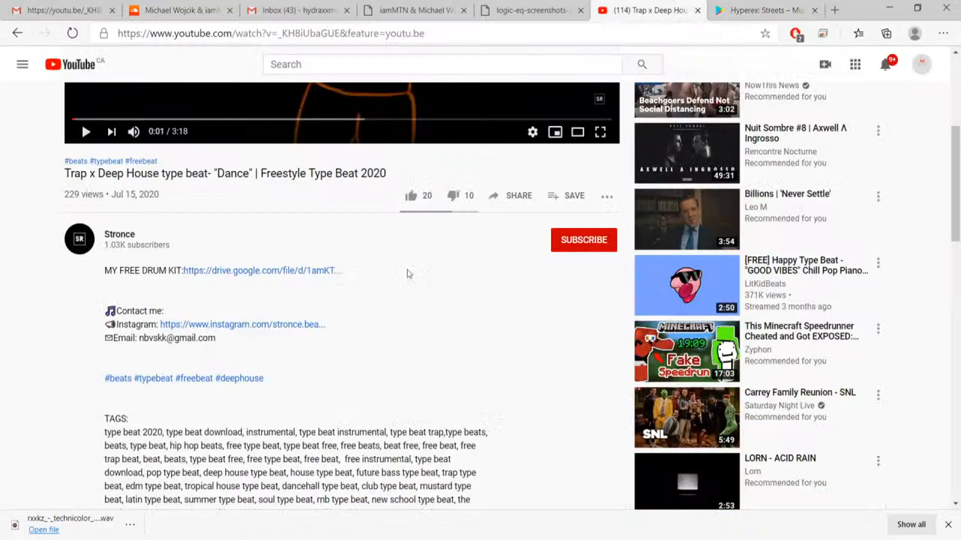
scroll(489, 260, up, 5)
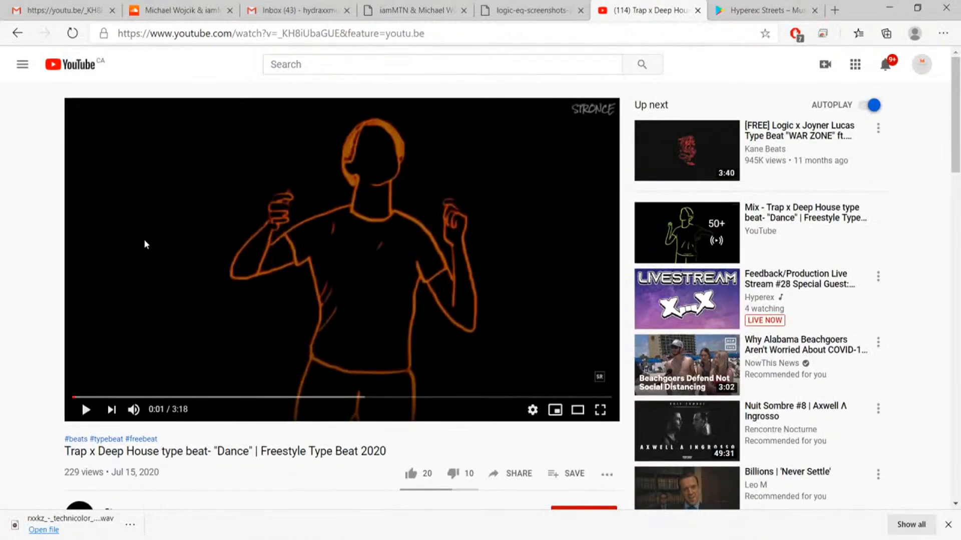
click(200, 237)
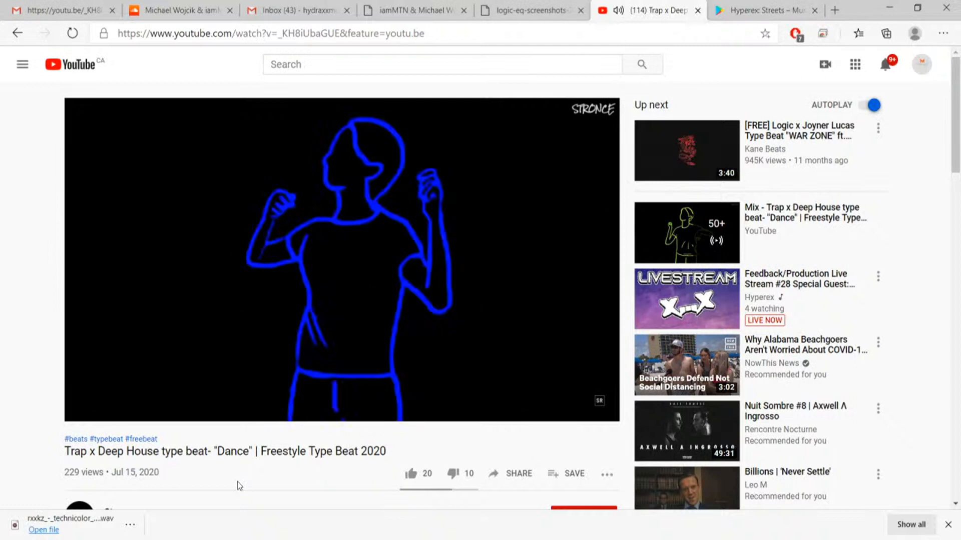
scroll(226, 473, down, 20)
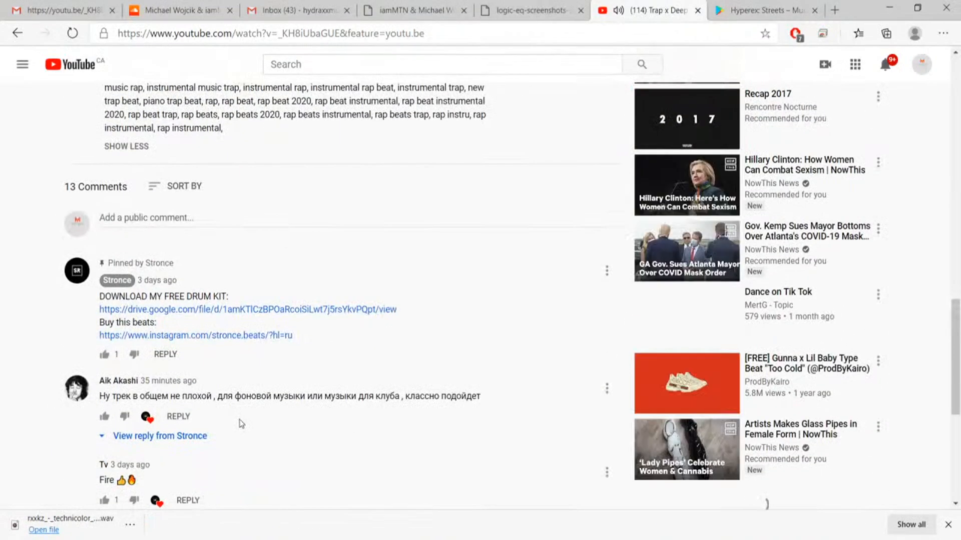
scroll(242, 424, down, 5)
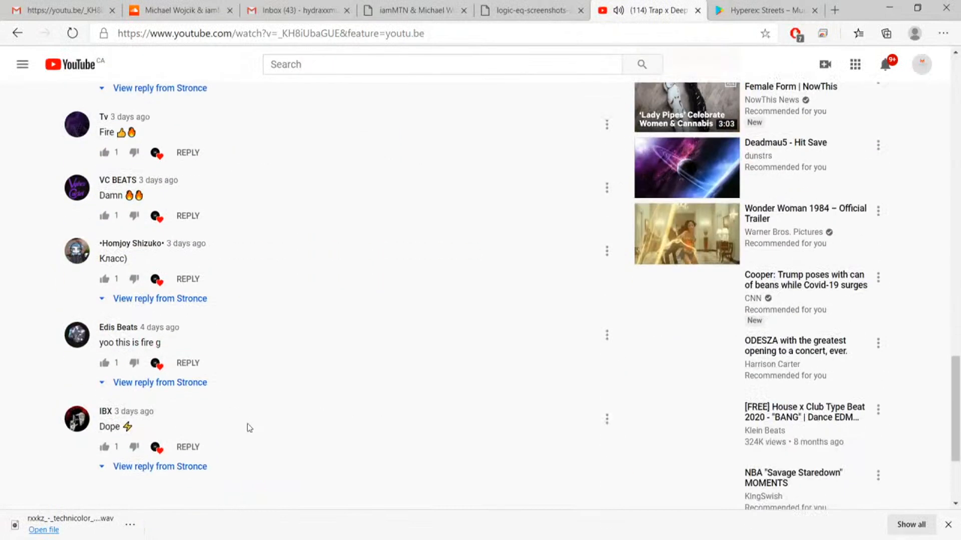
scroll(247, 424, up, 17)
scroll(249, 441, up, 6)
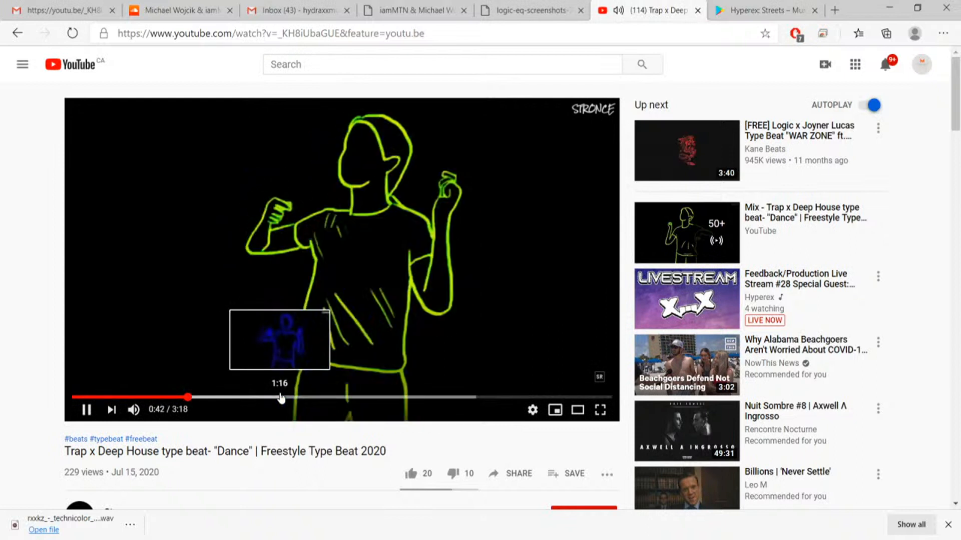
Skip further ahead in the "Dance" type beat and pause it at 1:33.
click(281, 398)
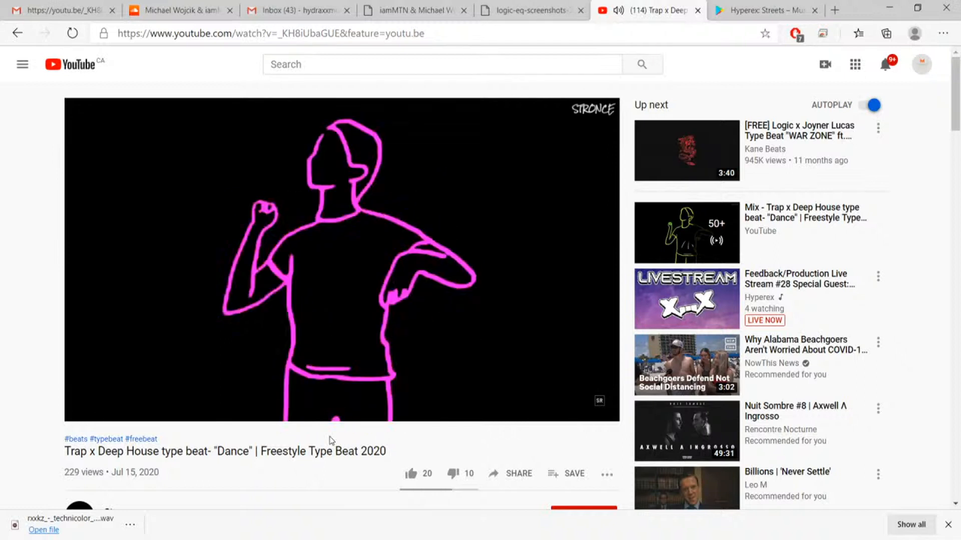
mouse_move(367, 358)
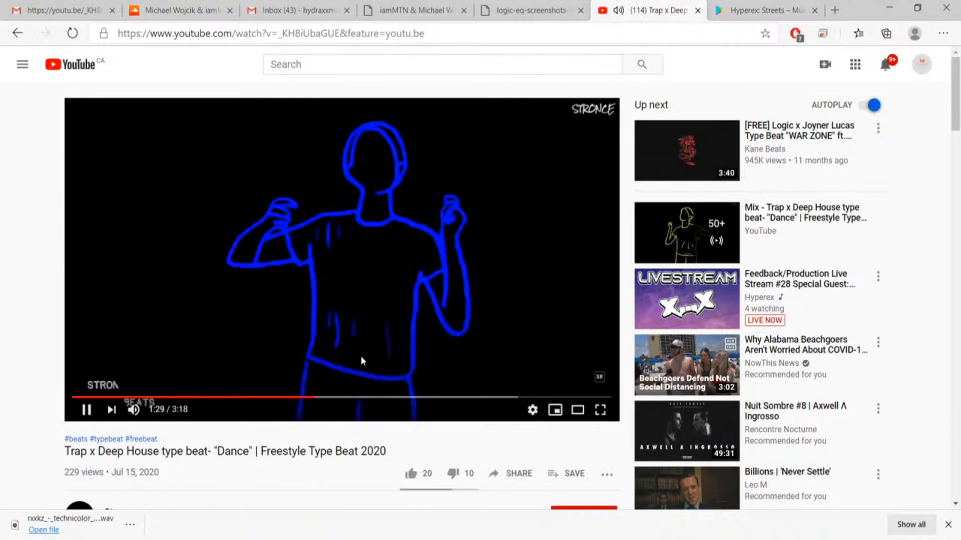
click(229, 347)
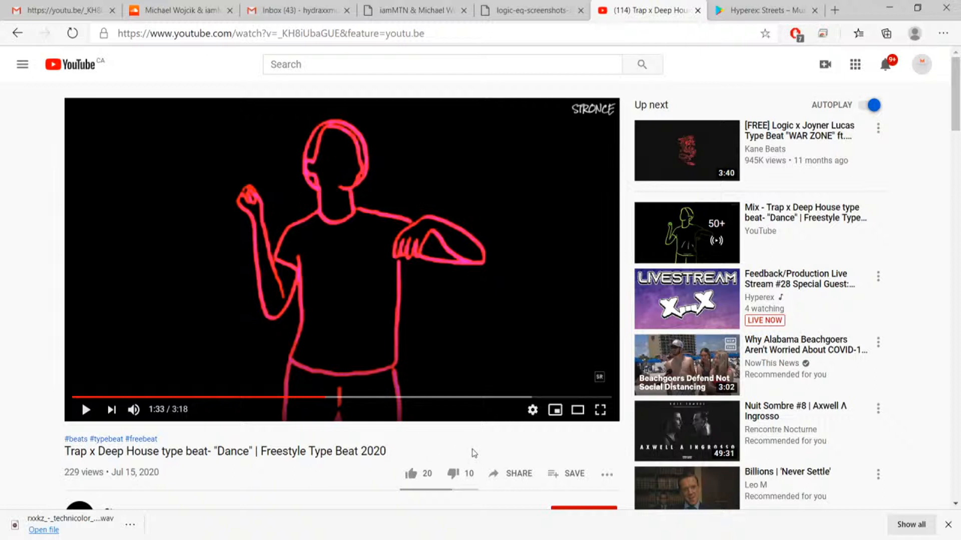
click(445, 539)
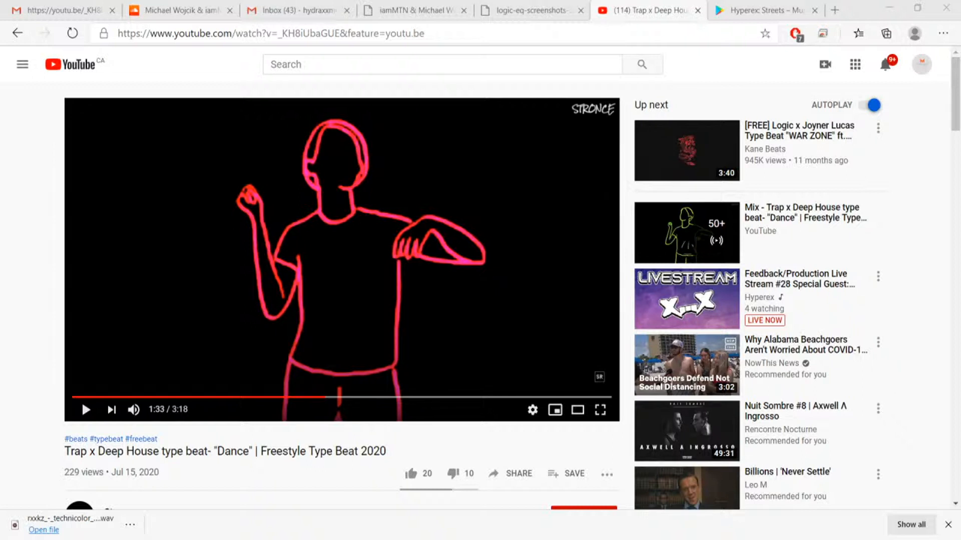
key(alt+Tab)
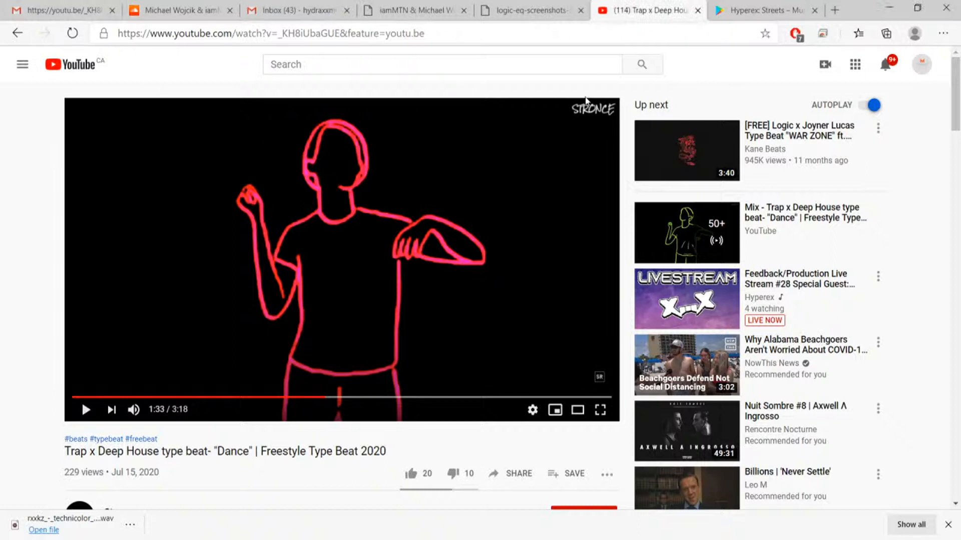
mouse_move(644, 136)
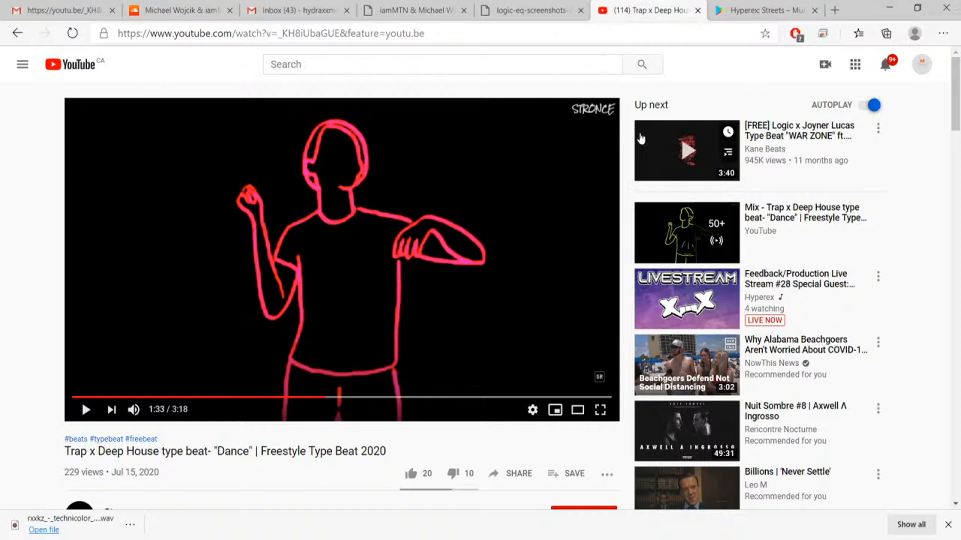
key(alt+Tab)
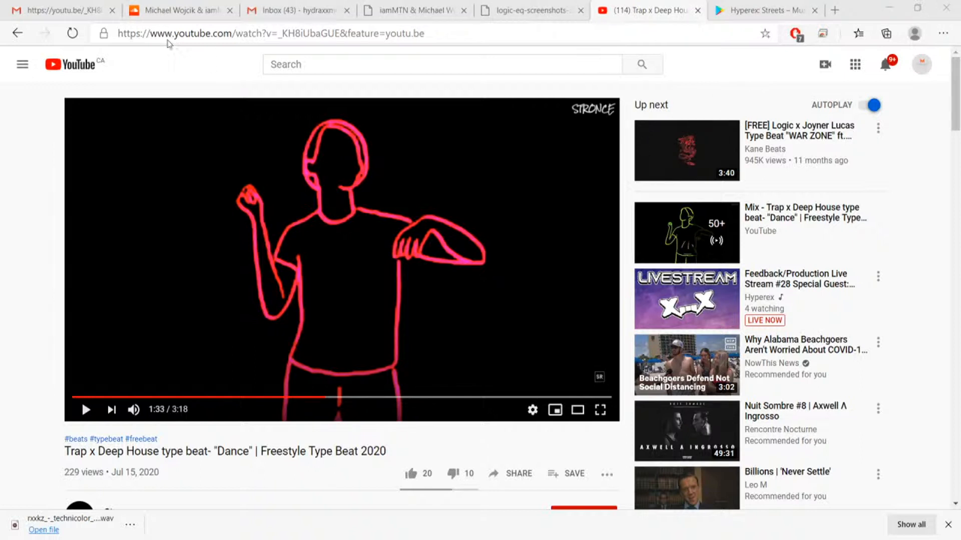
Go back from the open demo email to the submissions inbox and refresh the message list.
click(77, 9)
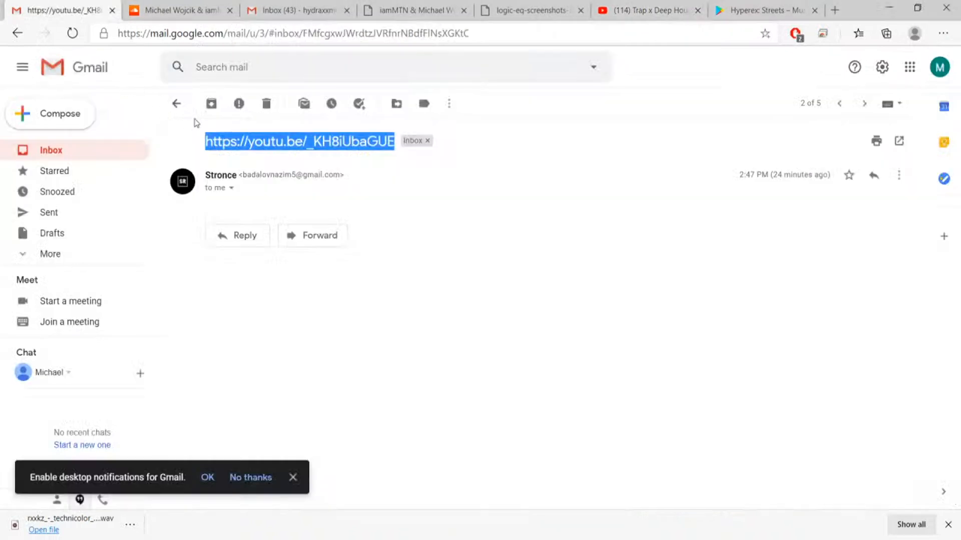
click(178, 105)
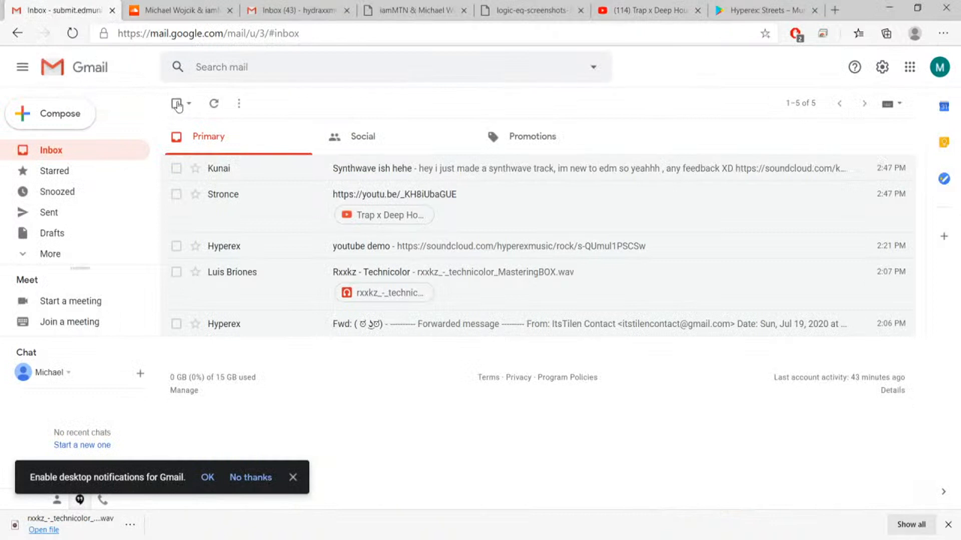
click(214, 105)
Close the browser tabs holding the submissions inbox, the "Dance" type beat and the Hyperex "Streets" page.
key(ctrl+w)
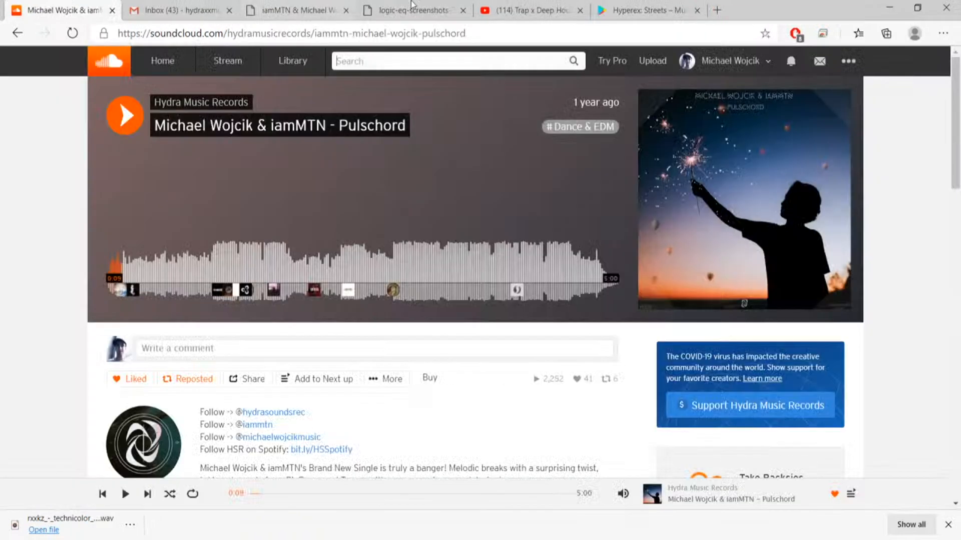
click(423, 10)
click(534, 12)
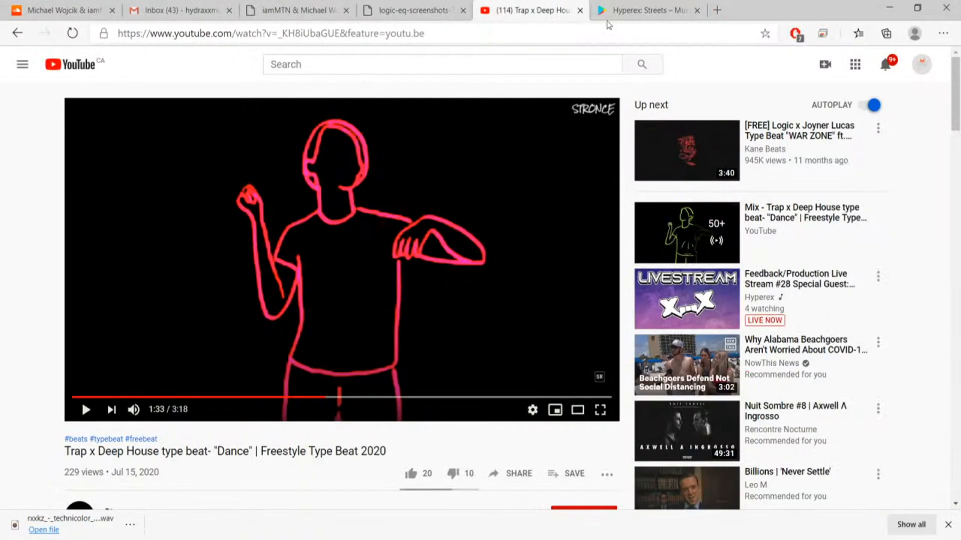
click(638, 14)
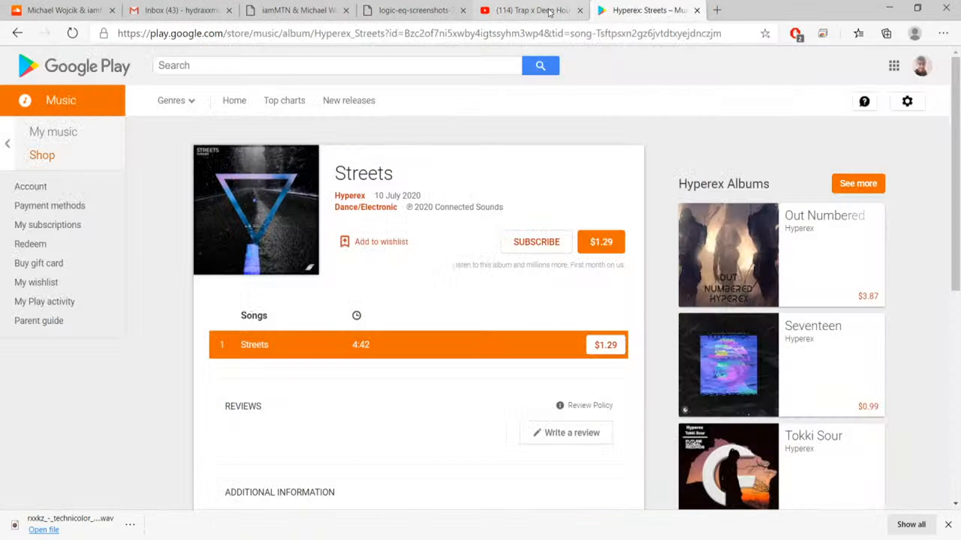
click(570, 11)
click(579, 11)
click(579, 11)
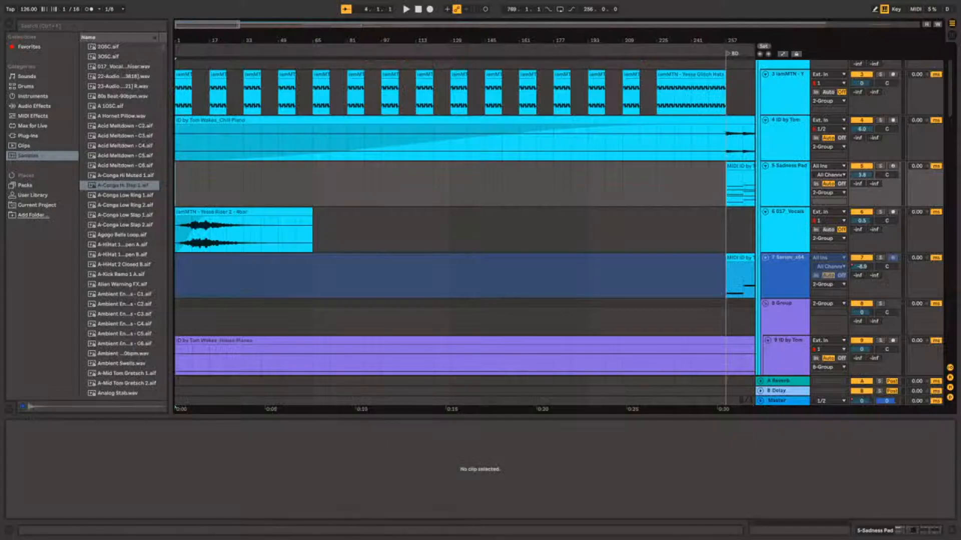
Switch to the Ableton Live project, set the playback position to 1.1.1 and look over the tracks in the intro section.
click(191, 173)
click(179, 175)
scroll(185, 160, down, 5)
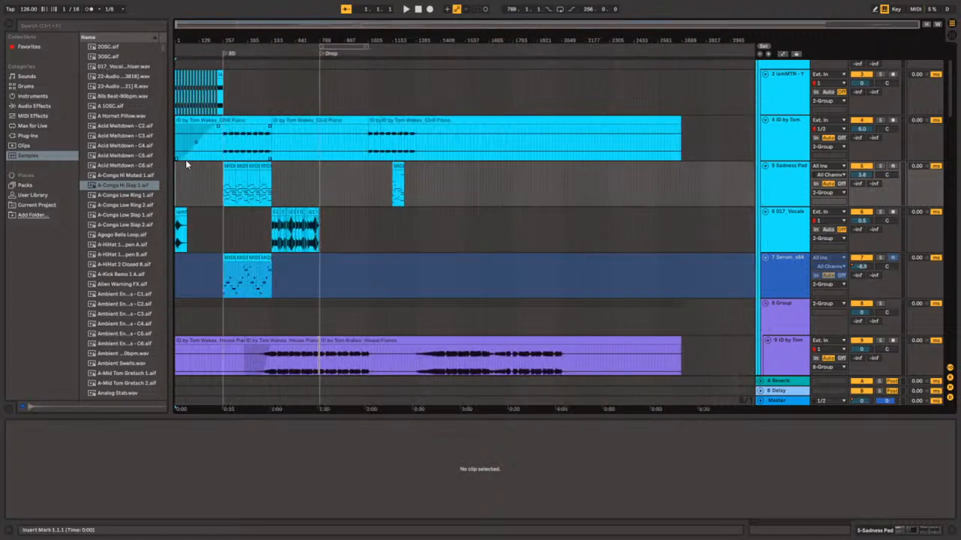
scroll(185, 160, up, 2)
scroll(185, 160, left, 1)
scroll(185, 161, up, 3)
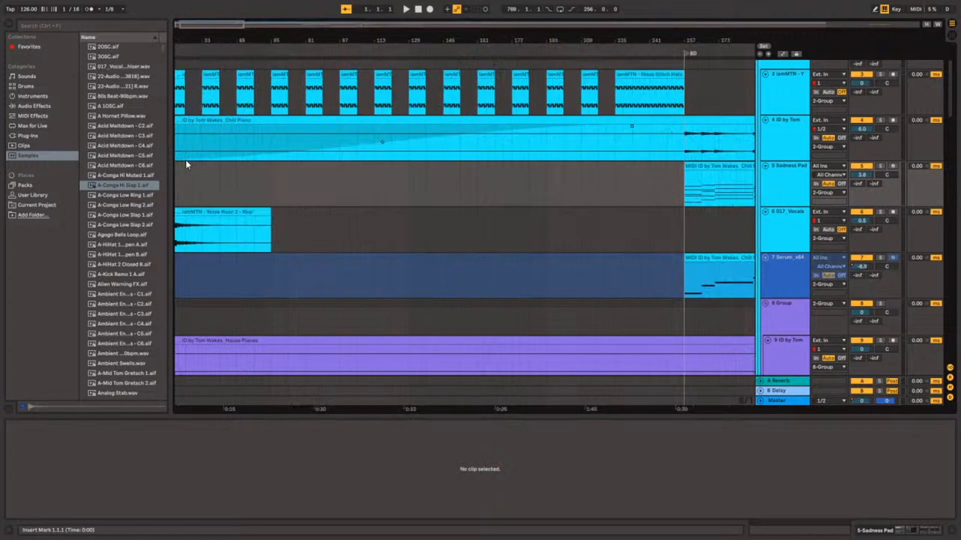
scroll(185, 161, left, 2)
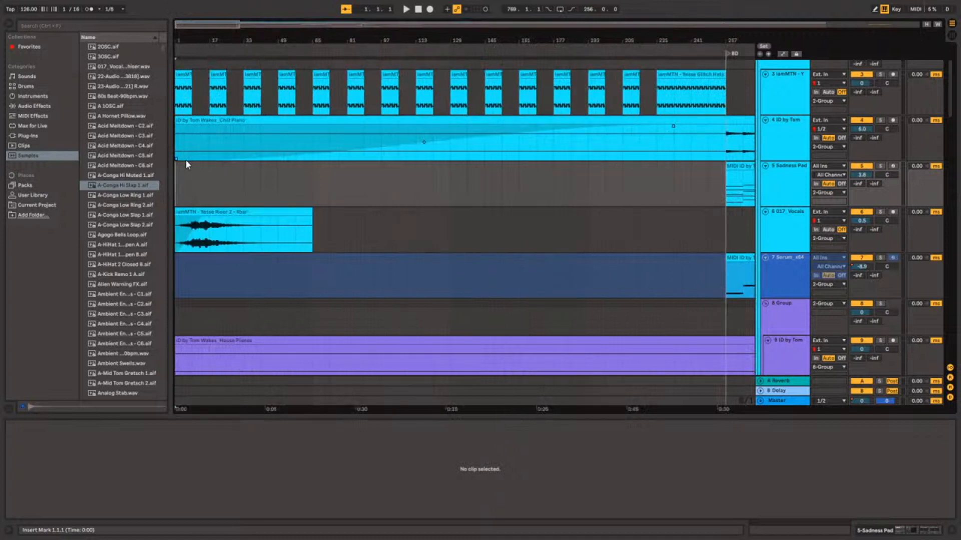
scroll(186, 164, up, 3)
scroll(185, 164, down, 6)
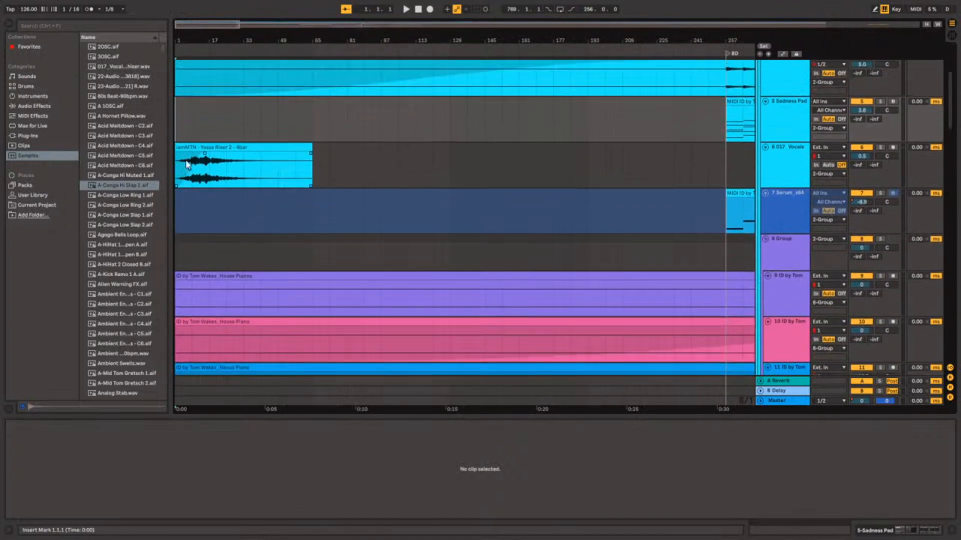
scroll(186, 164, up, 4)
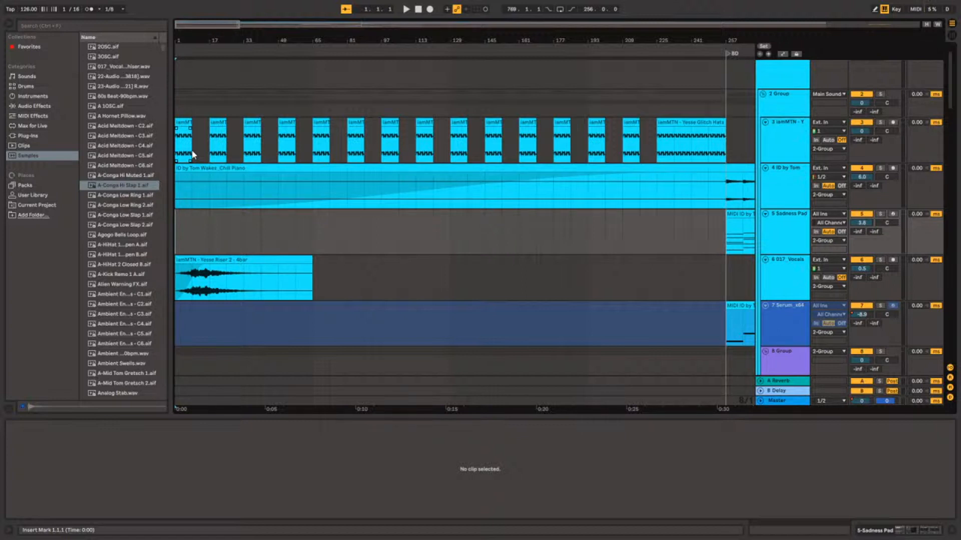
Place the insert marker at the start of the Sadness Pad track and play the arrangement from the beginning.
click(193, 152)
click(182, 220)
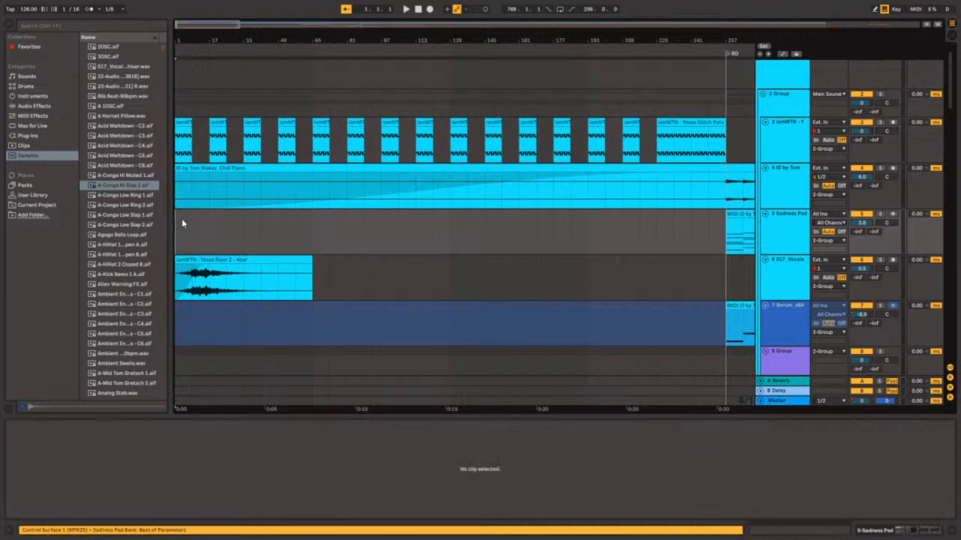
key(w)
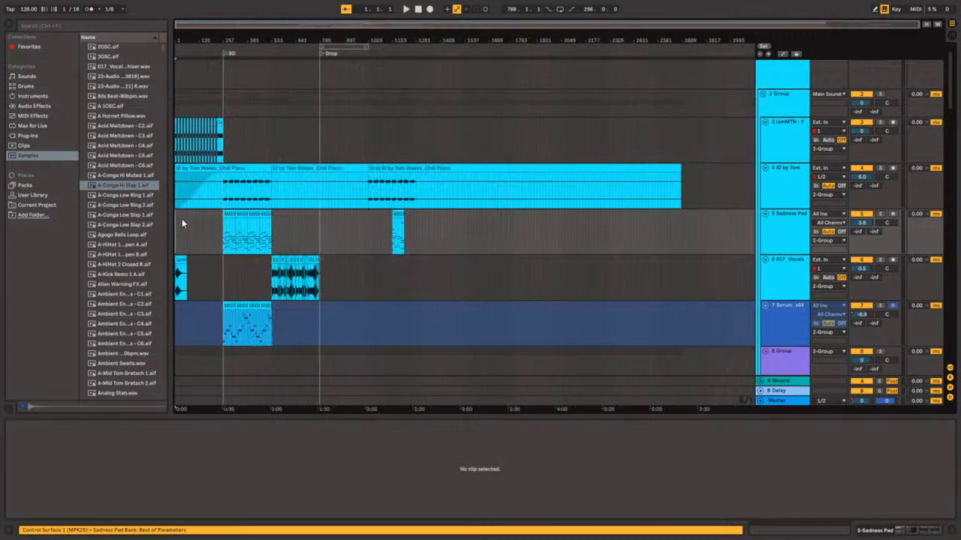
scroll(183, 224, up, 2)
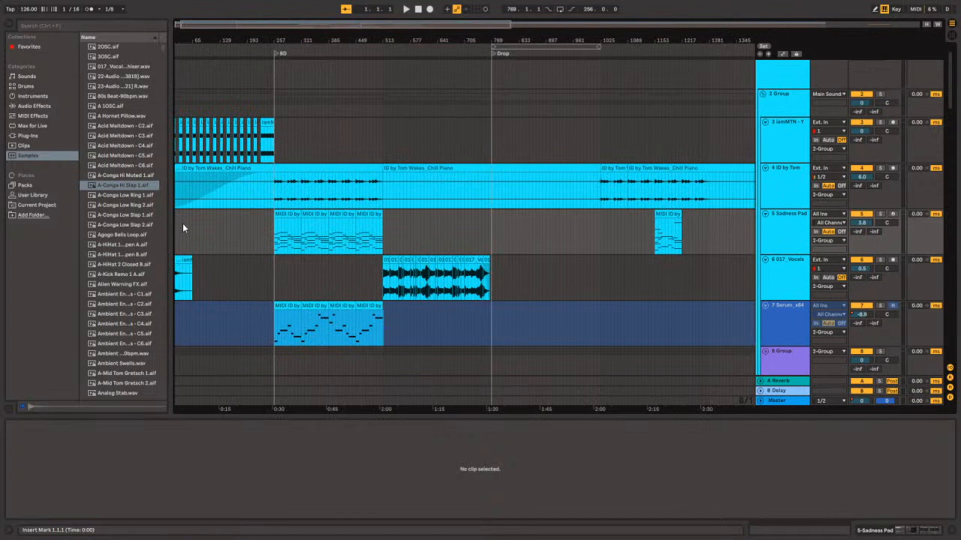
scroll(182, 223, up, 4)
key(space)
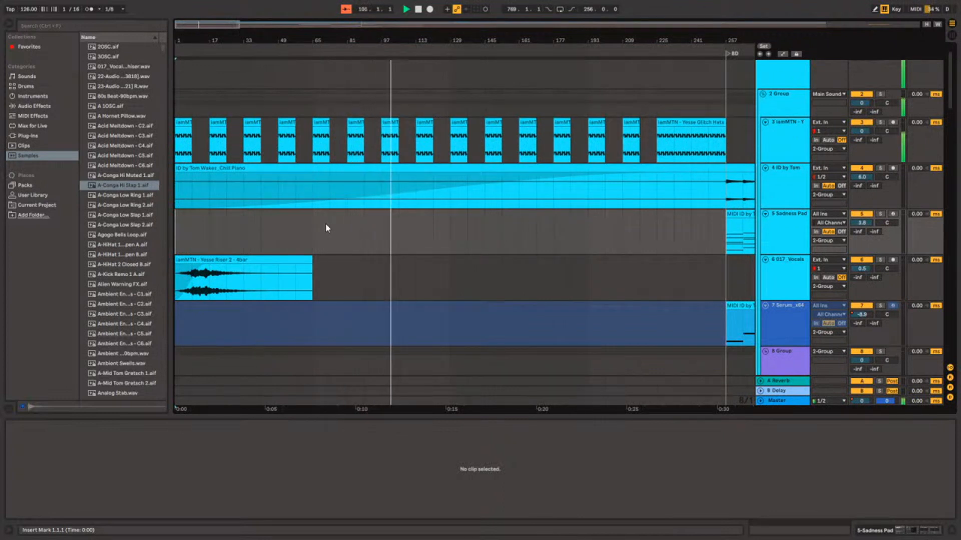
Play the arrangement from the start of the breakdown at 257.1.1 on the Sadness Pad track.
scroll(553, 212, right, 5)
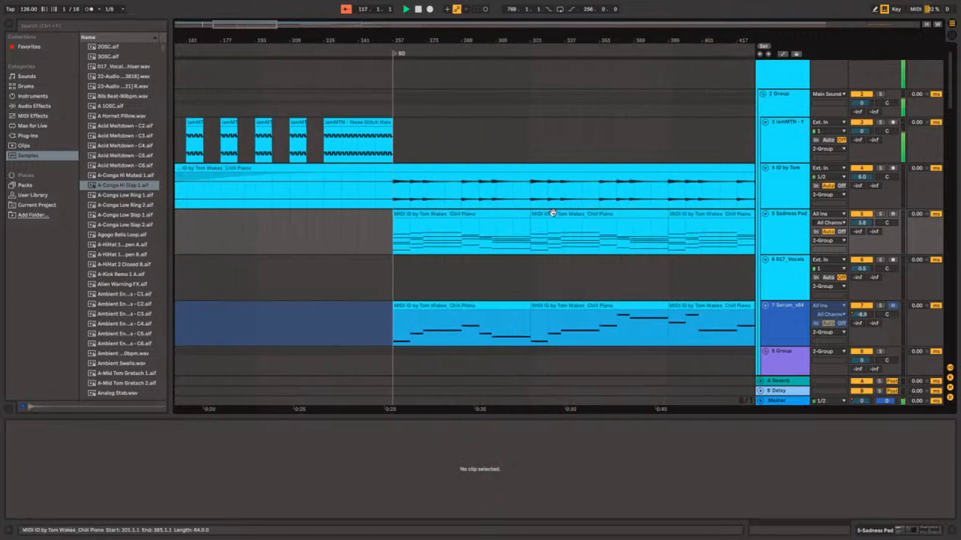
click(420, 252)
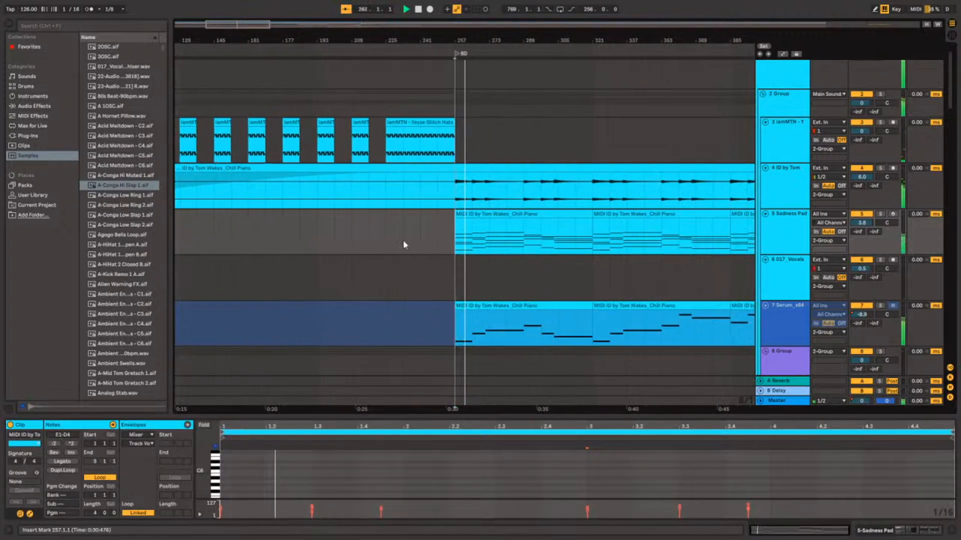
scroll(404, 241, right, 6)
scroll(403, 241, left, 1)
scroll(403, 241, down, 3)
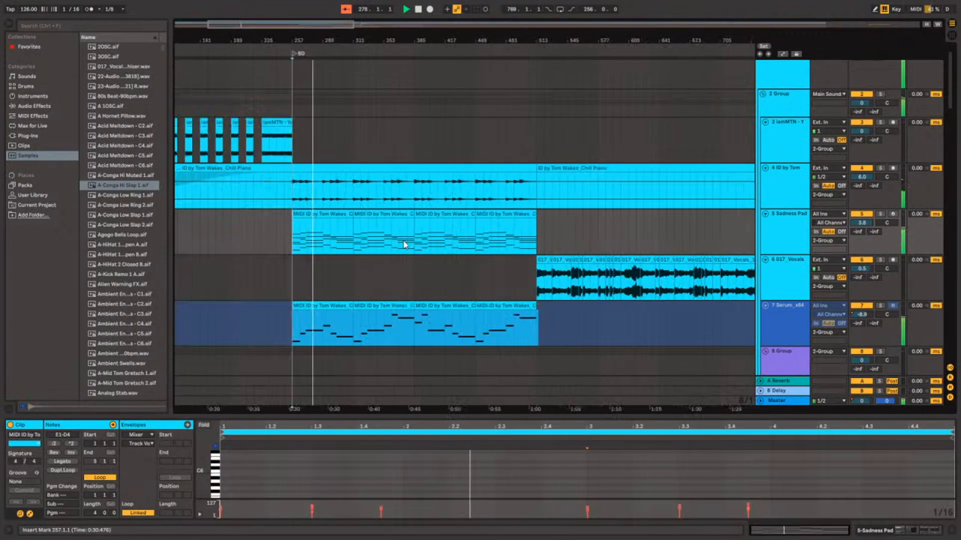
scroll(453, 233, down, 1)
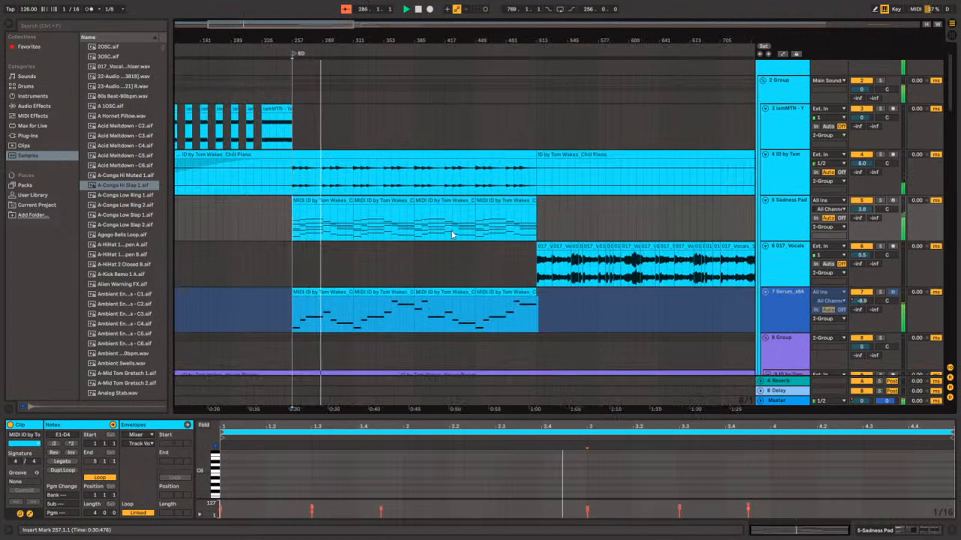
Solo the Sadness Pad track briefly, bring the full mix back and stop playback.
click(880, 201)
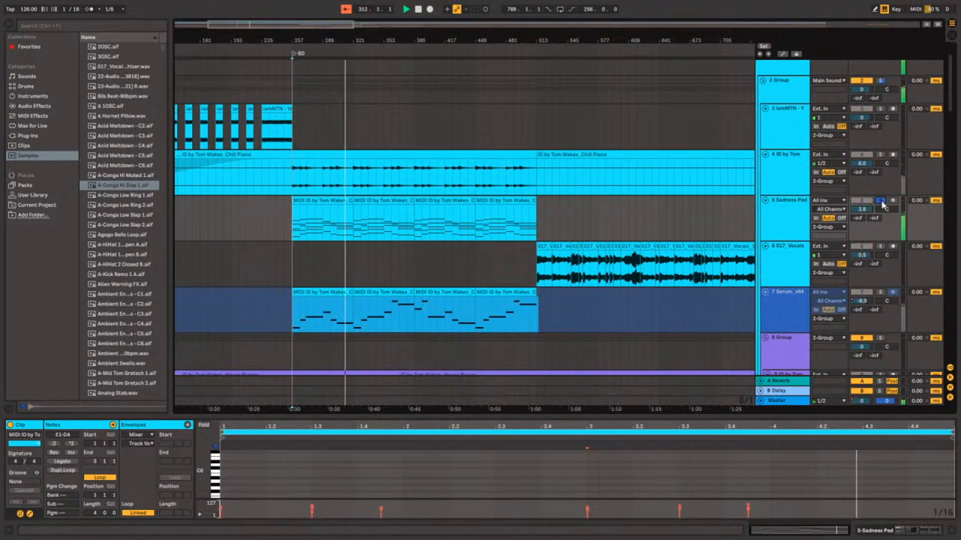
click(880, 200)
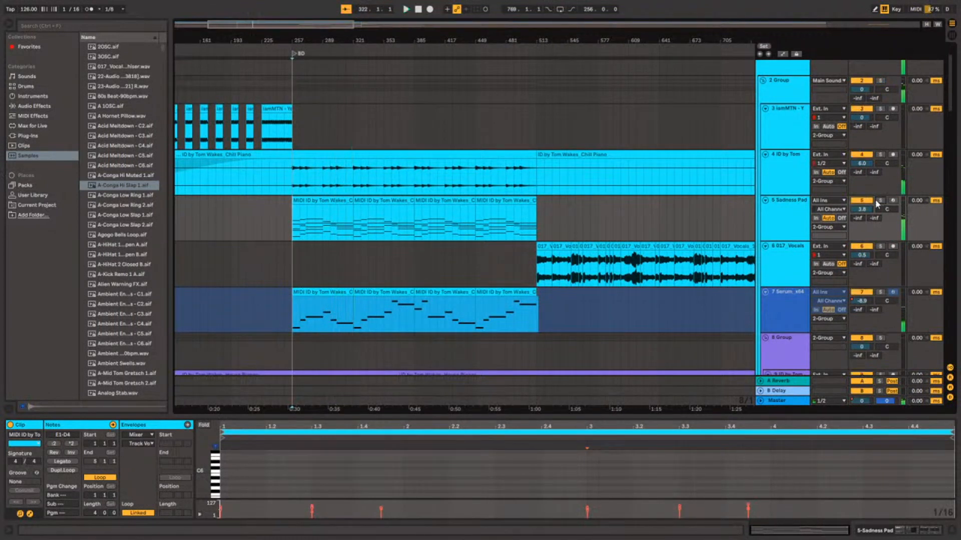
scroll(341, 261, down, 2)
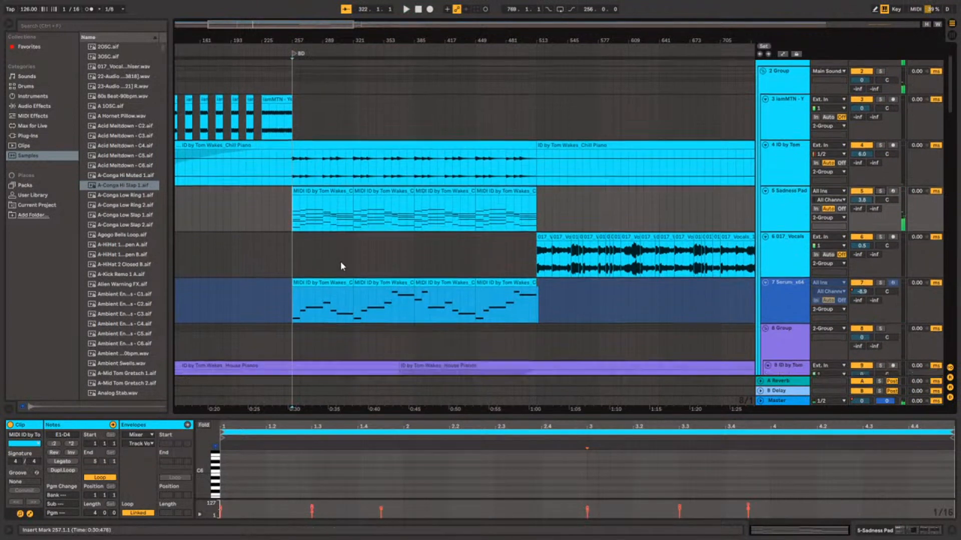
scroll(342, 266, down, 2)
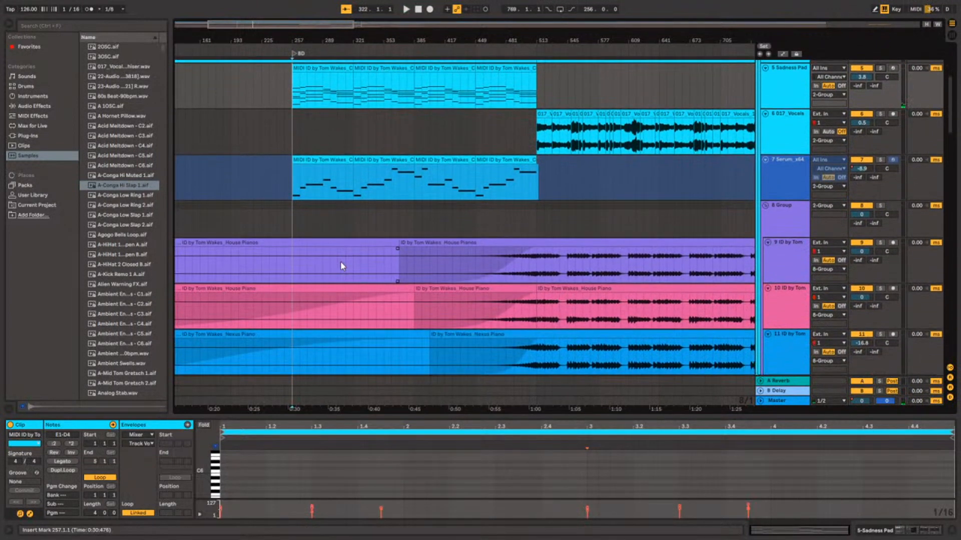
scroll(340, 265, up, 5)
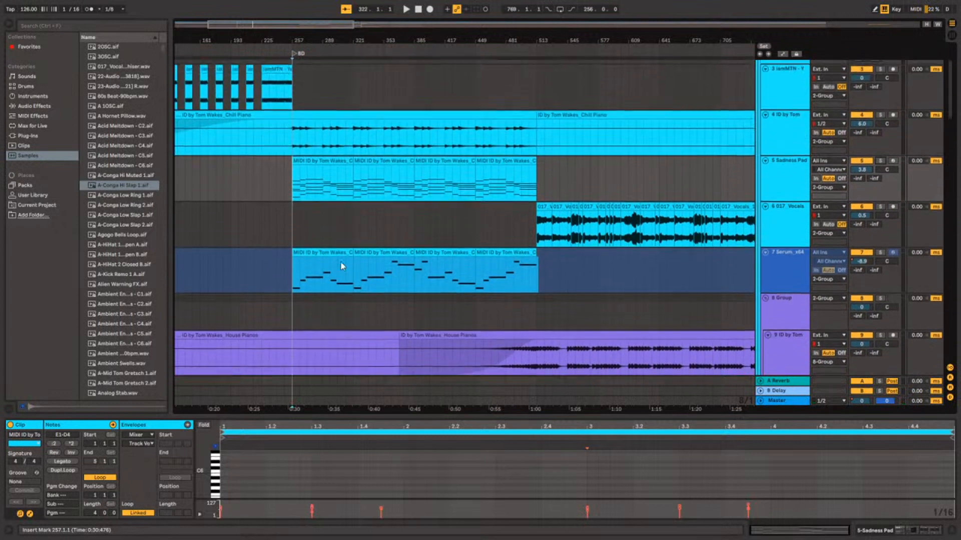
Solo the Chill Piano track and play it from the breakdown start at 257.1.1.
click(294, 223)
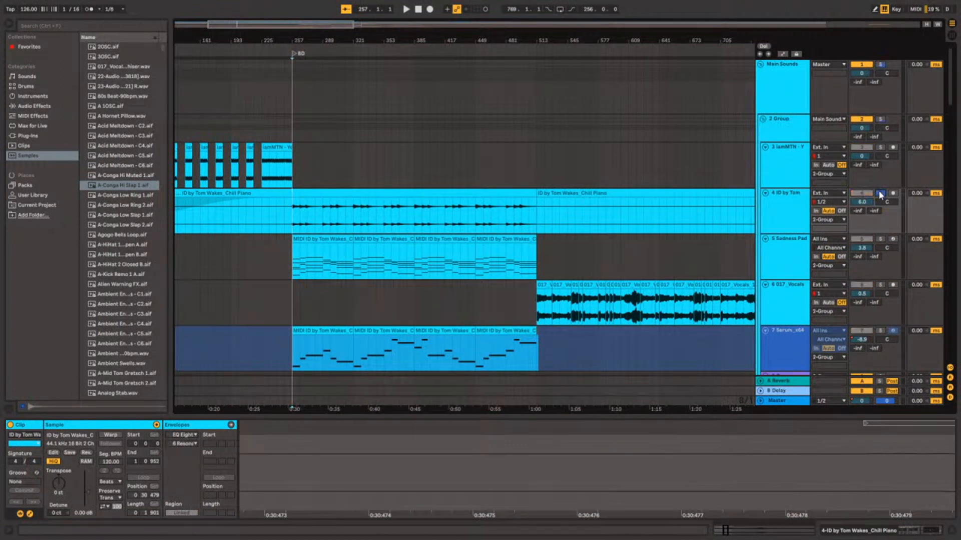
key(space)
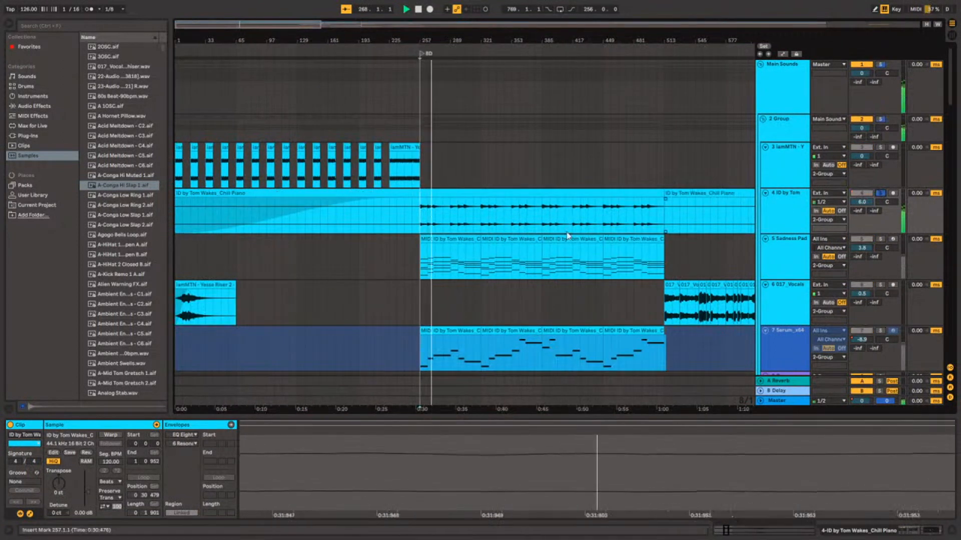
scroll(544, 233, up, 5)
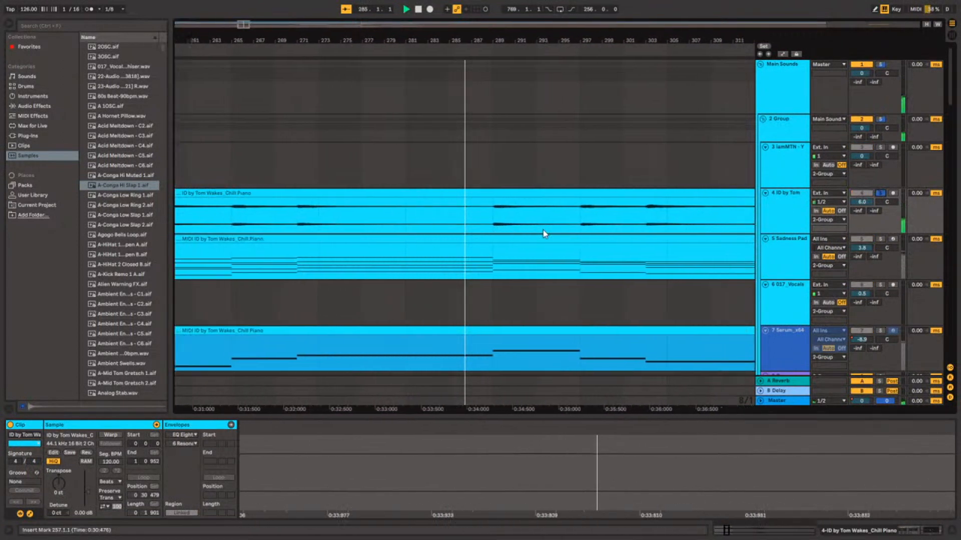
scroll(542, 230, down, 5)
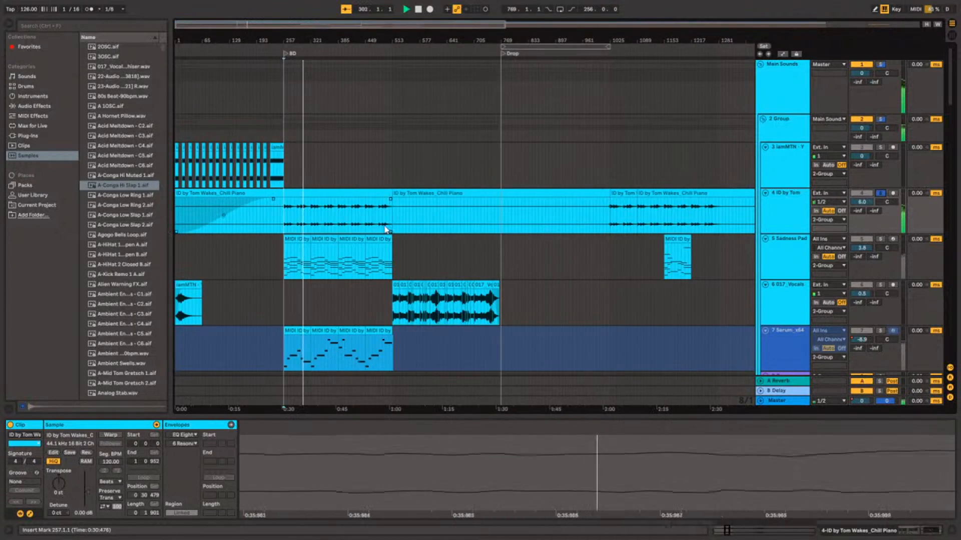
scroll(354, 288, down, 2)
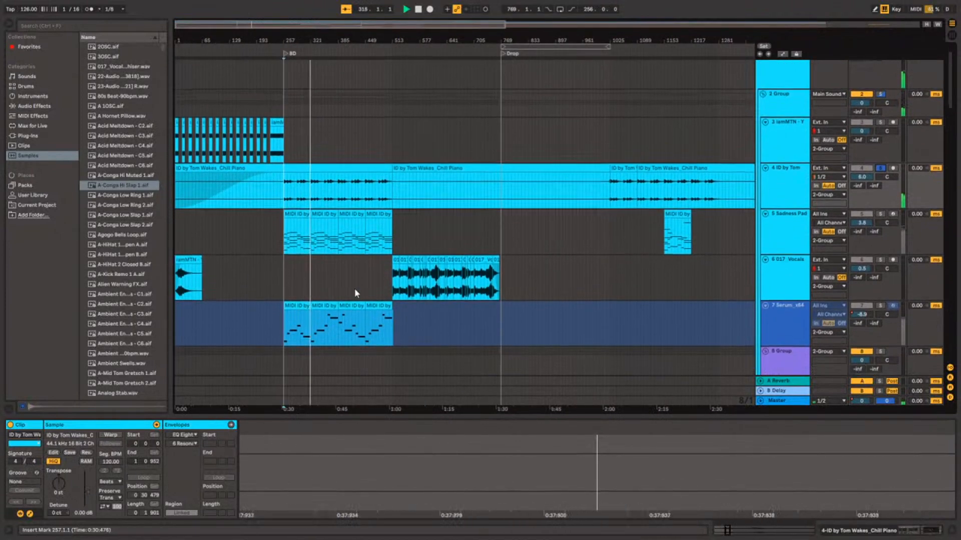
scroll(354, 288, down, 5)
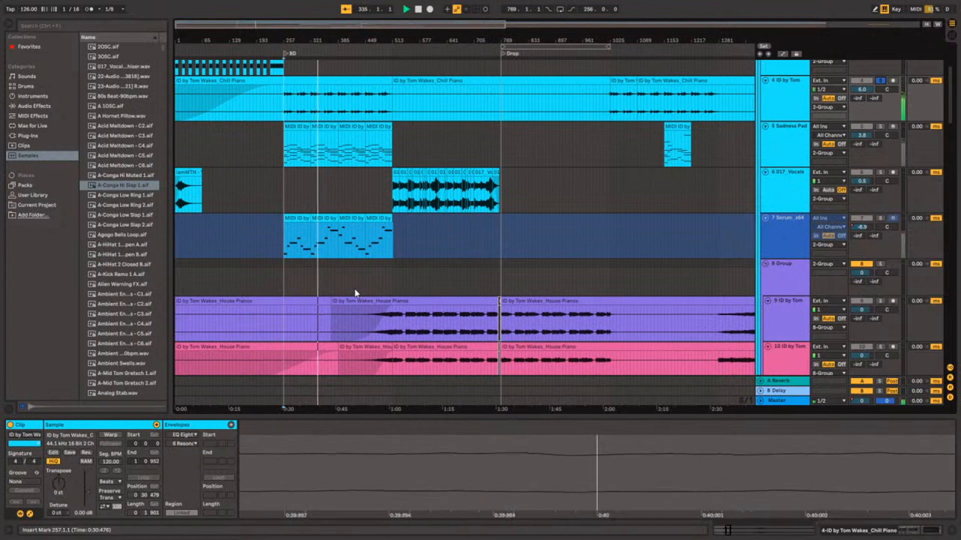
Audition the Serum_x64 track in solo and the Sadness Pad in solo from 257.1.1, and return to the full mix.
click(881, 218)
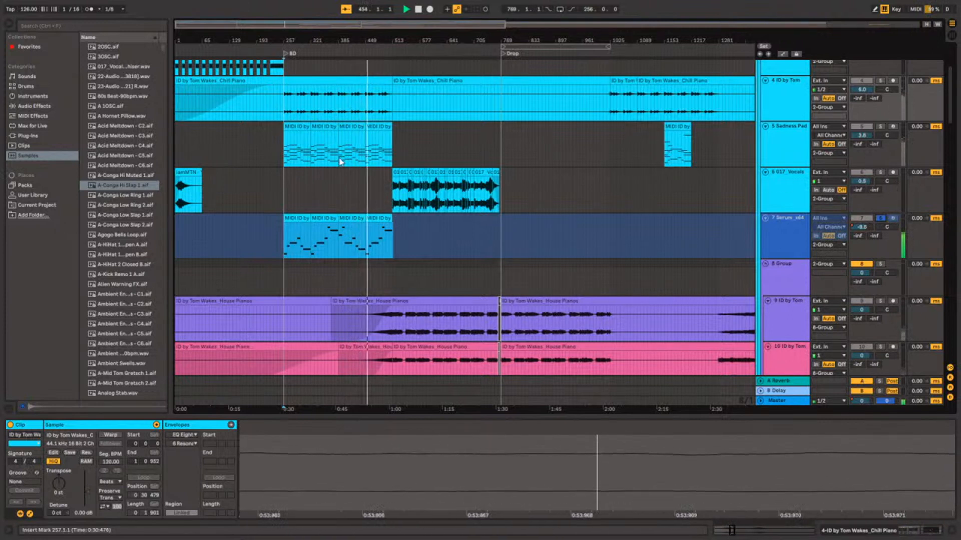
click(288, 163)
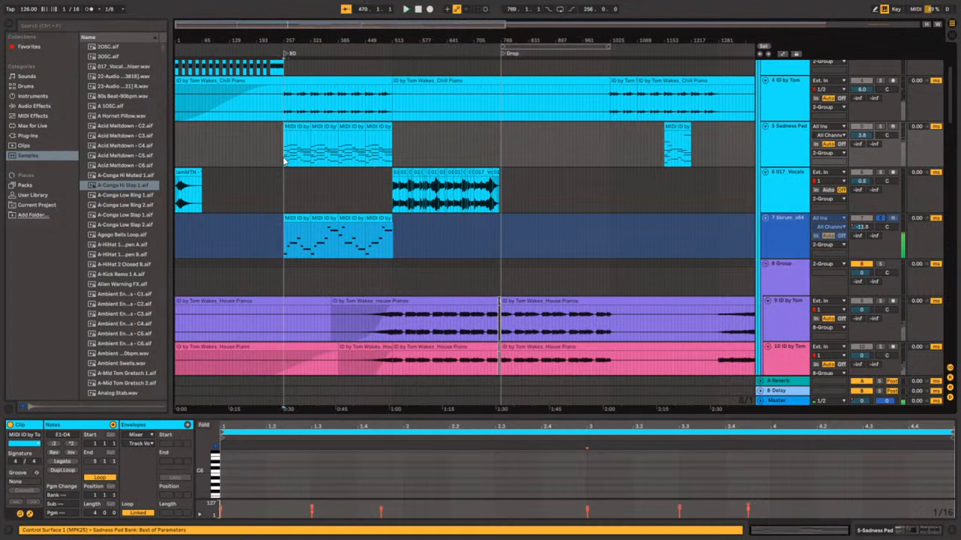
click(880, 127)
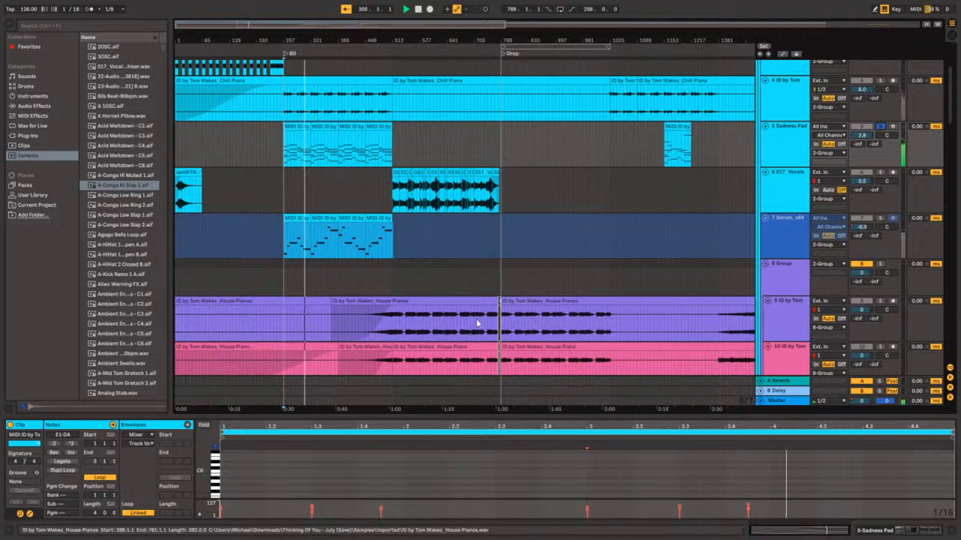
scroll(943, 143, down, 5)
scroll(856, 135, up, 5)
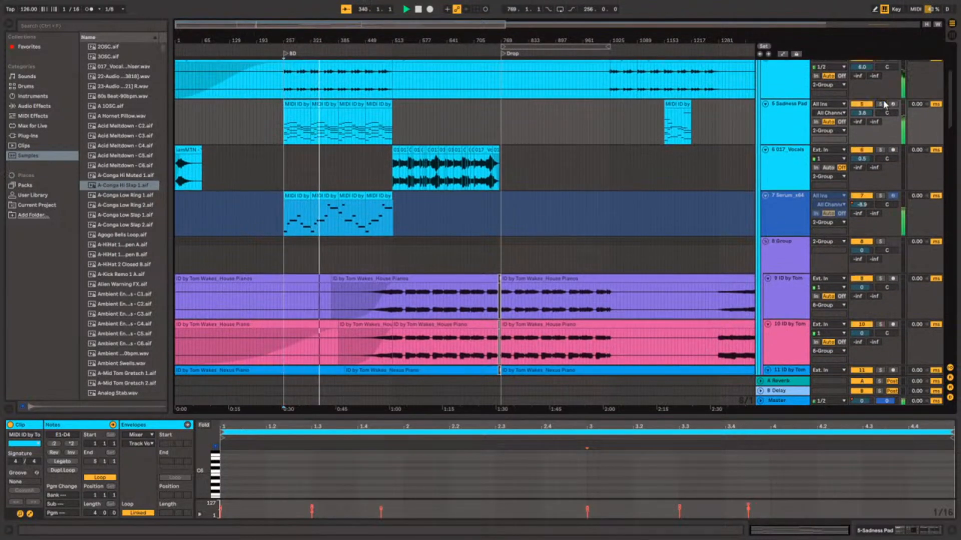
Solo the Pluck Out, Nexus Piano and both House Piano tracks one at a time during playback, and turn solo off again.
scroll(545, 262, up, 3)
scroll(546, 264, down, 5)
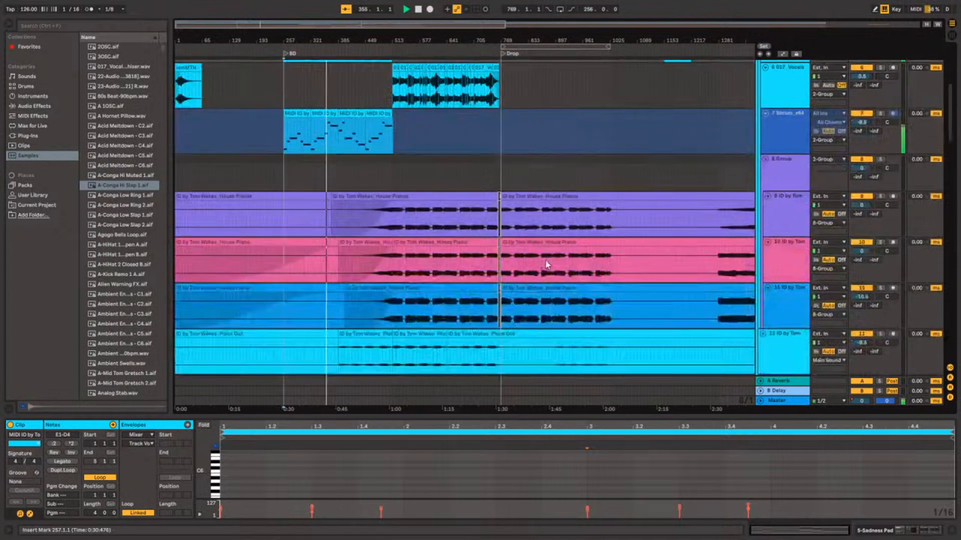
scroll(545, 264, down, 6)
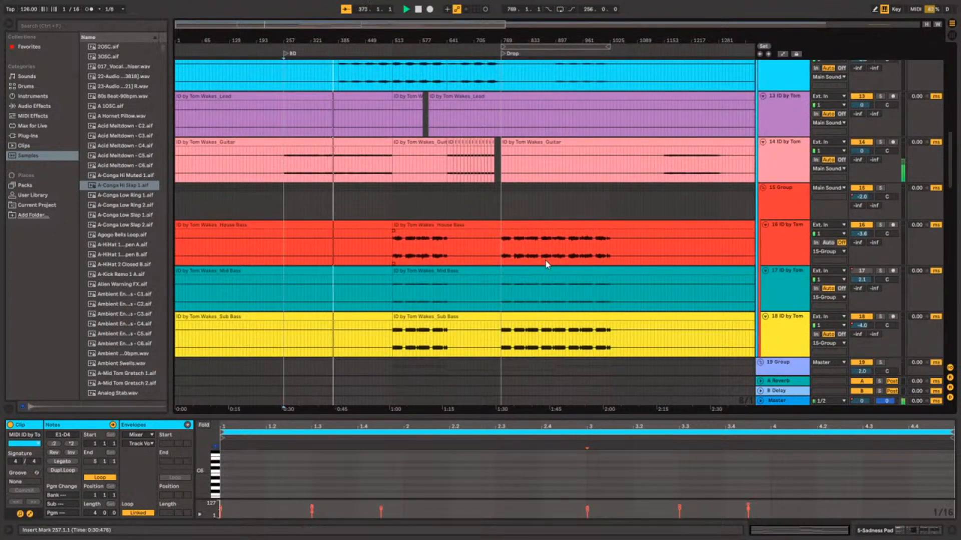
scroll(544, 260, up, 4)
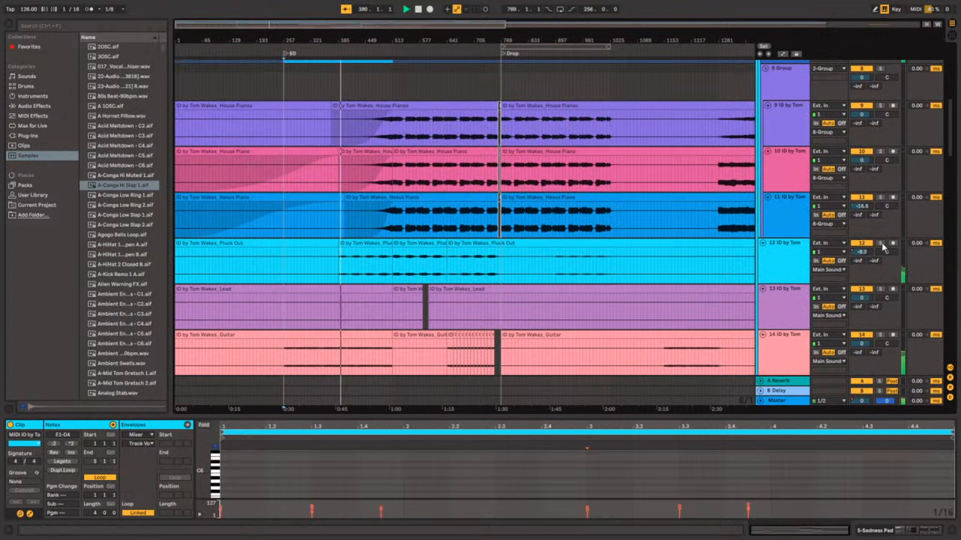
click(880, 243)
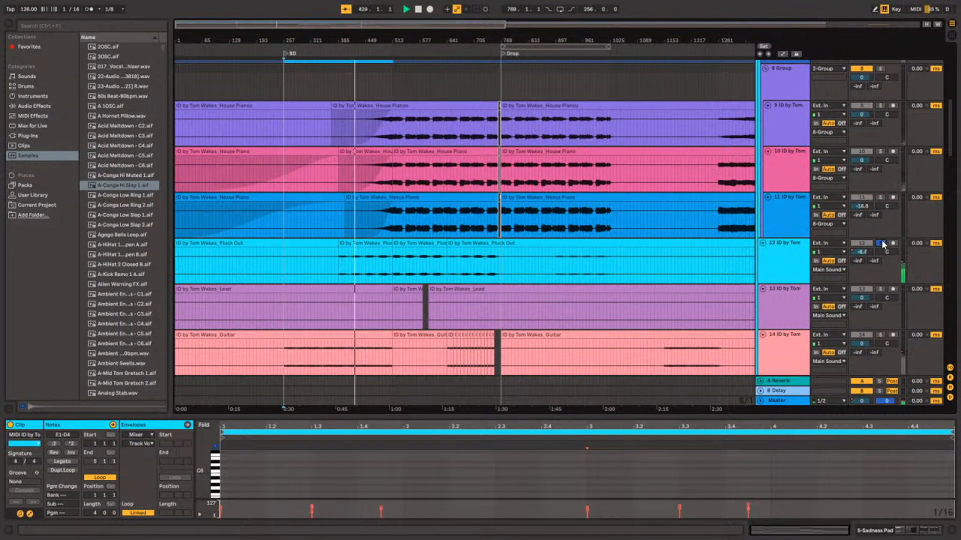
click(881, 197)
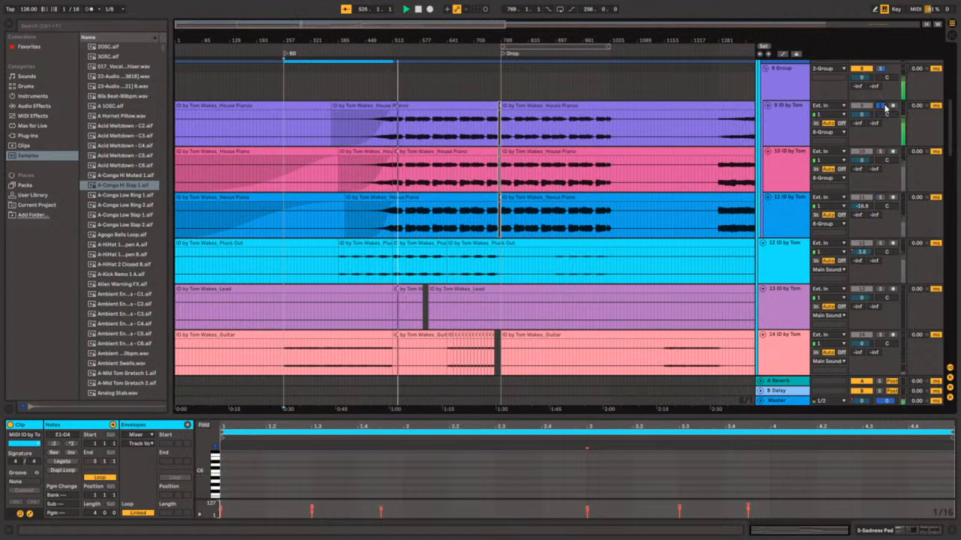
click(881, 152)
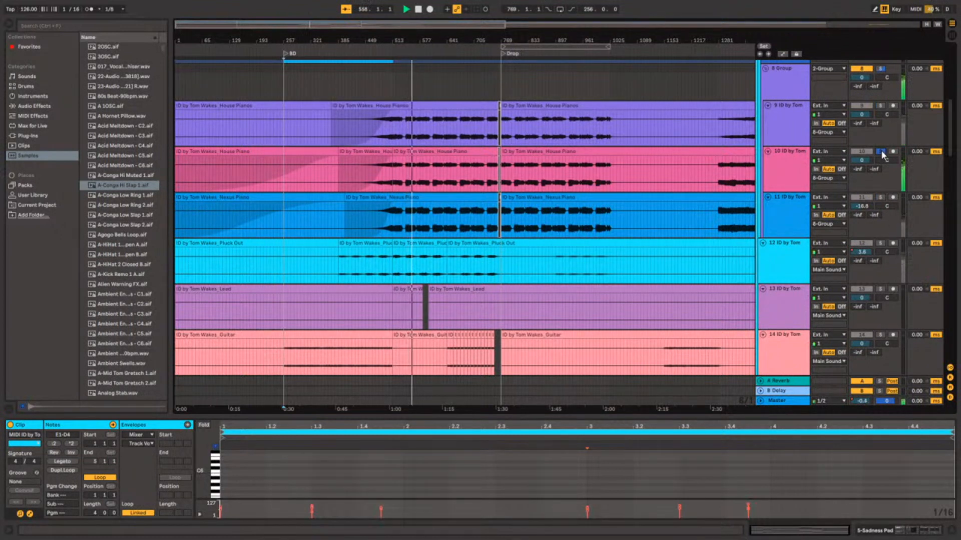
click(881, 152)
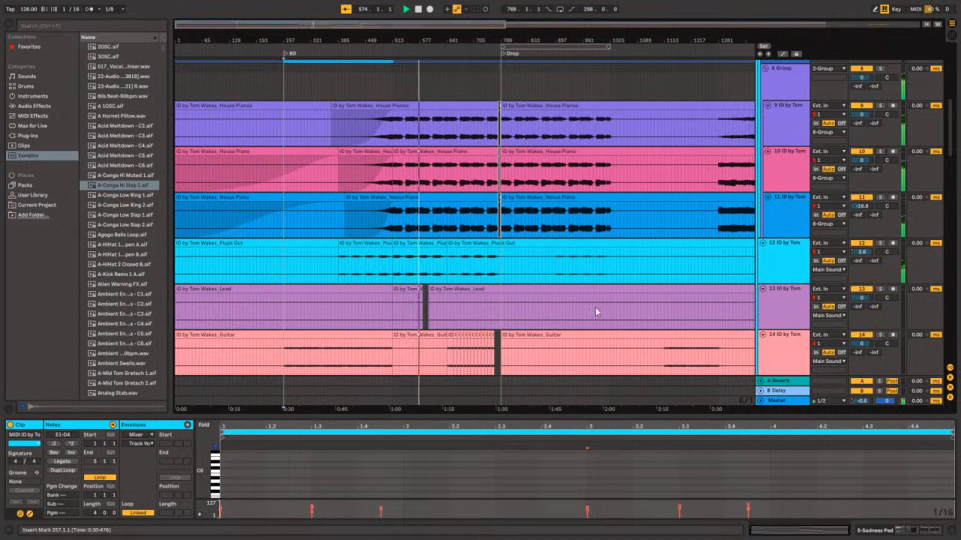
Look over the lead, guitar and bass tracks, go back to the vocal section and stop playback.
scroll(595, 308, down, 5)
scroll(595, 307, down, 2)
scroll(596, 308, up, 5)
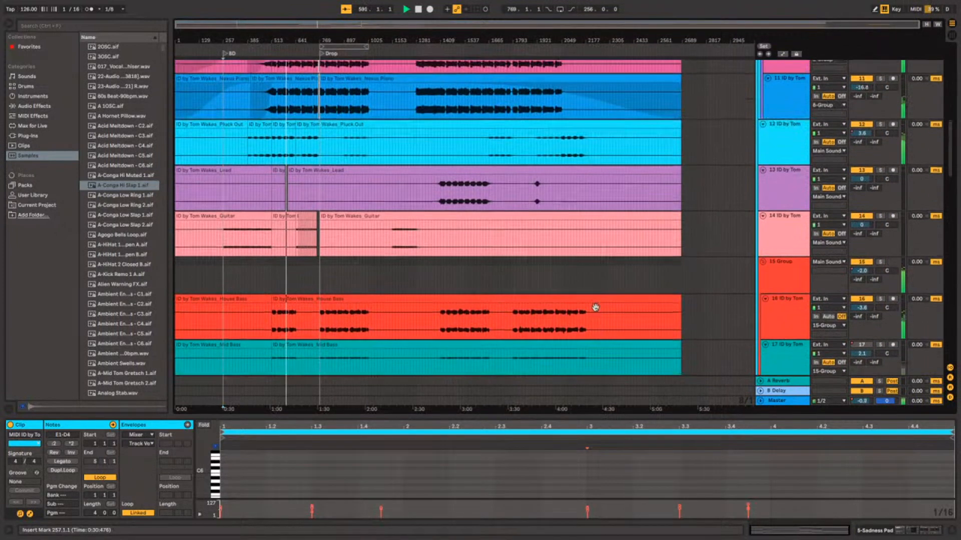
scroll(262, 244, up, 3)
scroll(263, 242, up, 5)
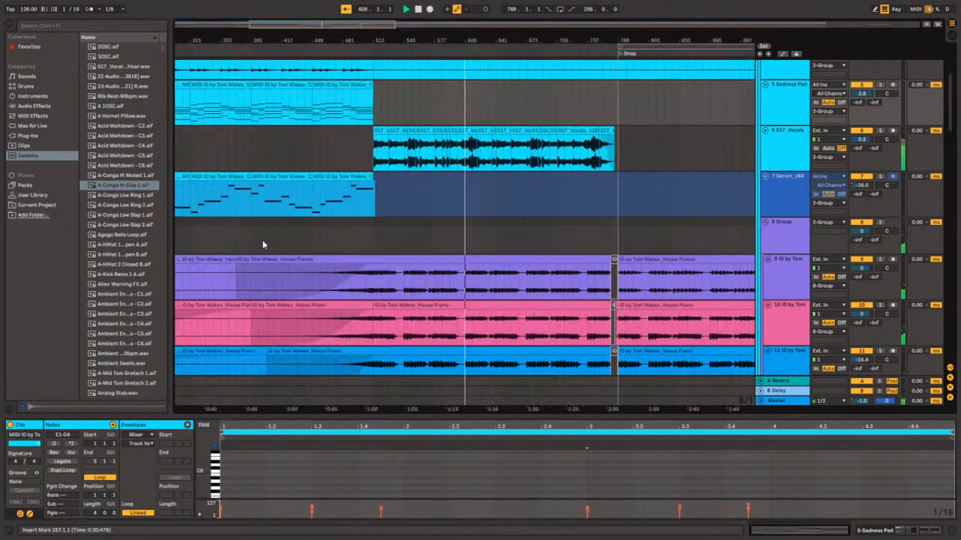
key(space)
scroll(263, 241, up, 1)
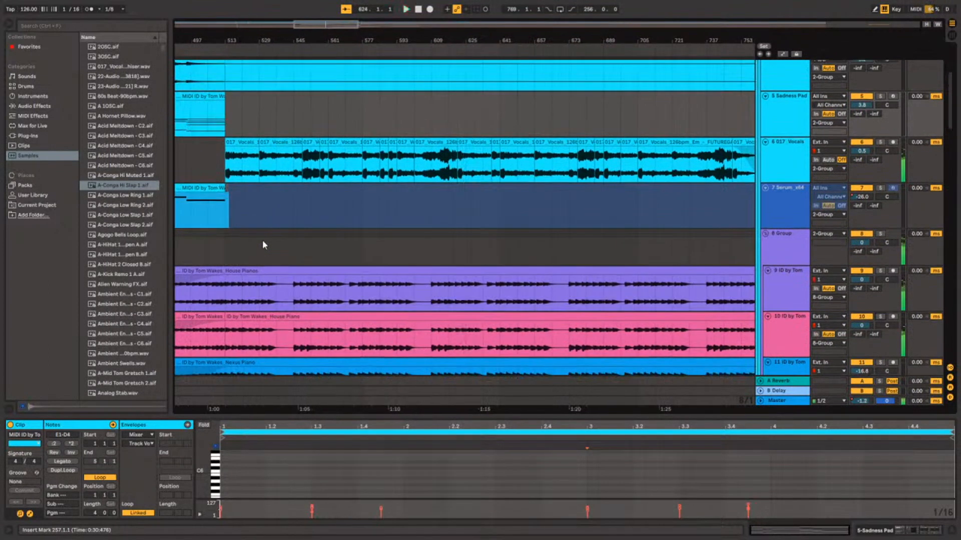
Solo the 017_Vocals track, play it from 513.1.1 and turn its solo off to hear the full mix.
click(230, 170)
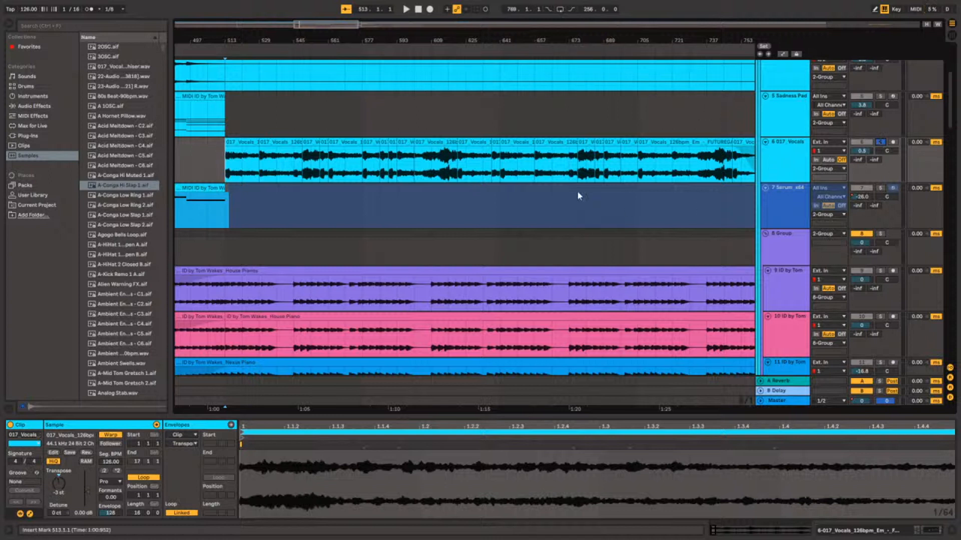
scroll(456, 185, up, 2)
key(space)
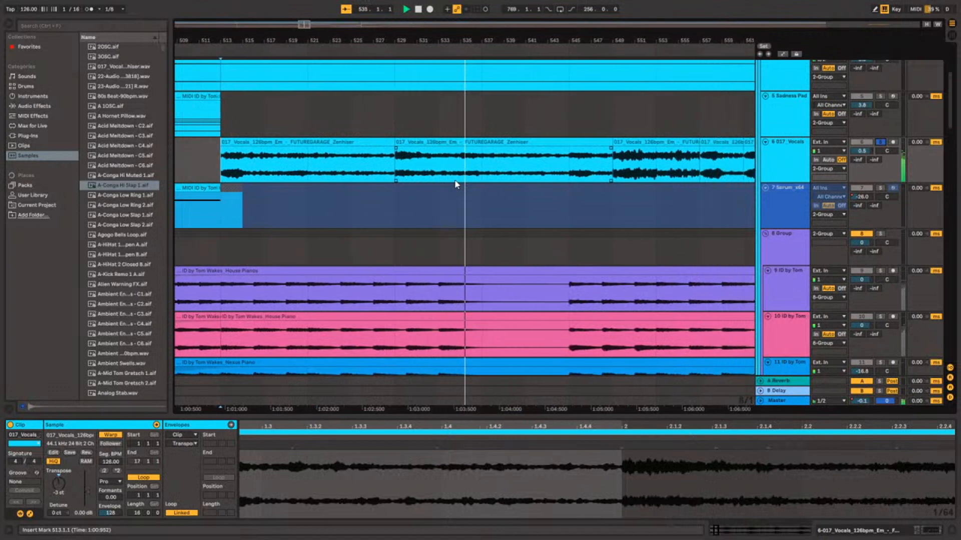
scroll(456, 184, down, 2)
scroll(456, 185, up, 4)
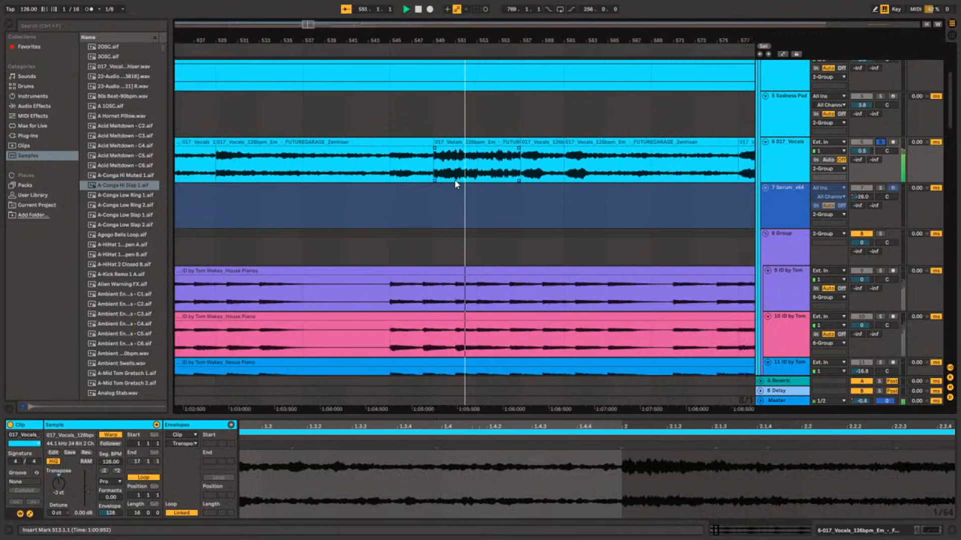
scroll(455, 184, down, 2)
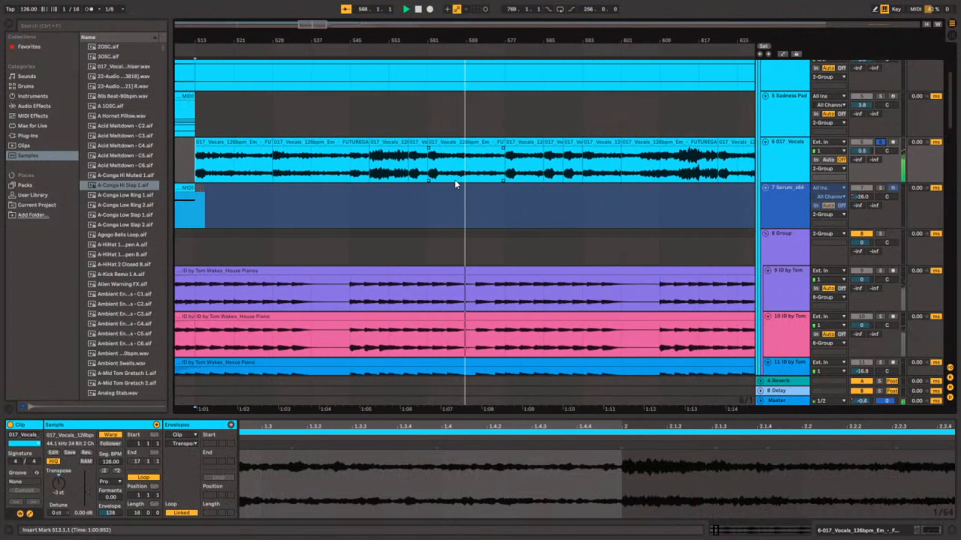
scroll(525, 174, down, 2)
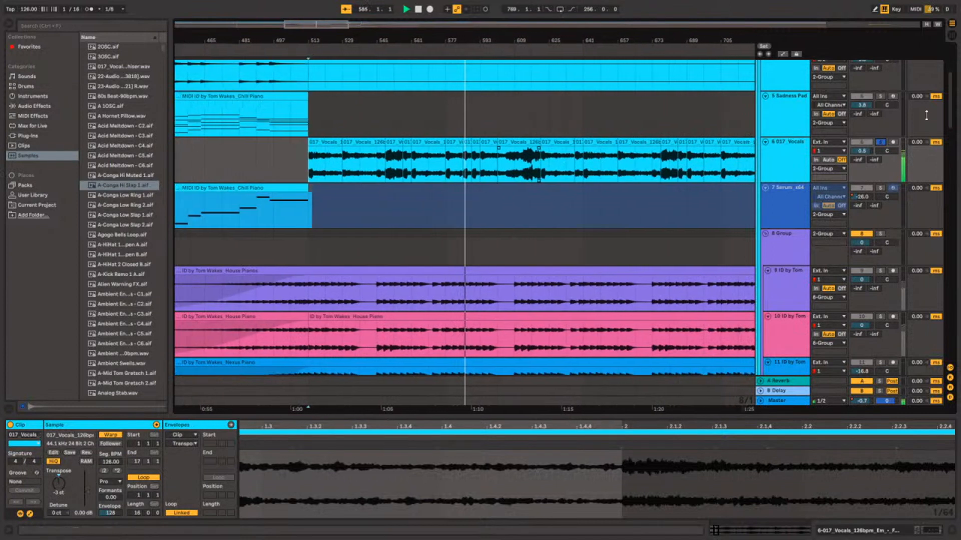
click(881, 141)
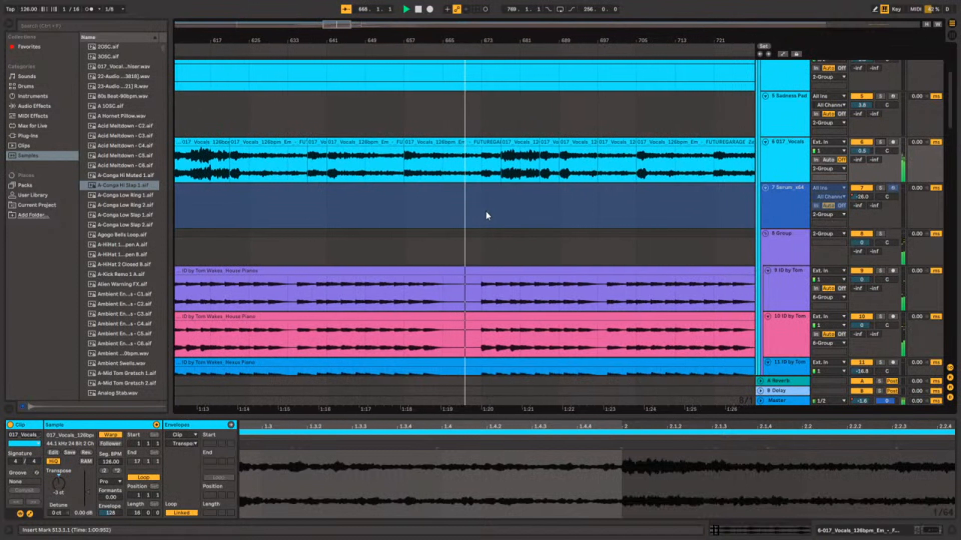
Look over the piano, guitar, bass, kick, clap and percussion tracks around the Drop during playback, and stop the song.
scroll(485, 211, down, 3)
scroll(485, 211, down, 3)
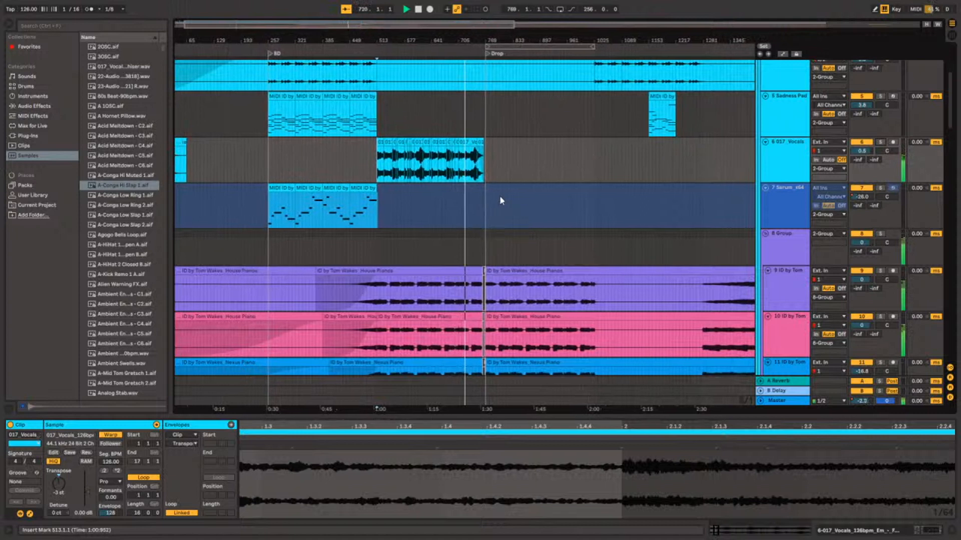
scroll(499, 195, down, 5)
scroll(500, 198, down, 6)
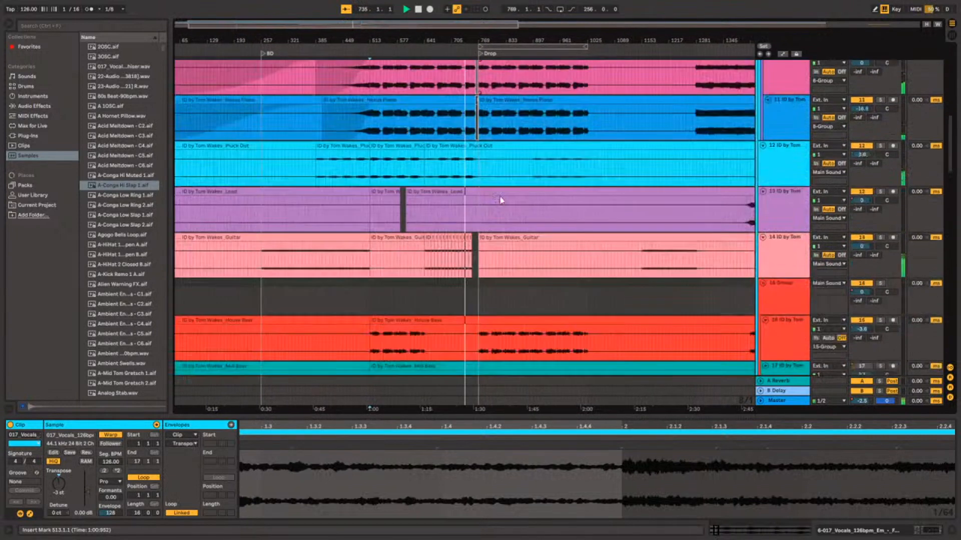
scroll(499, 195, down, 5)
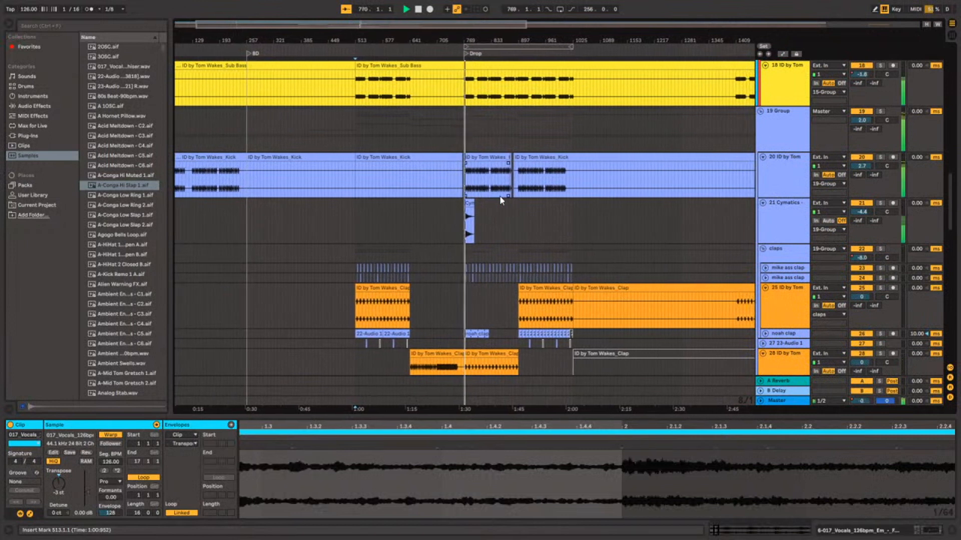
scroll(500, 200, up, 5)
scroll(501, 200, down, 5)
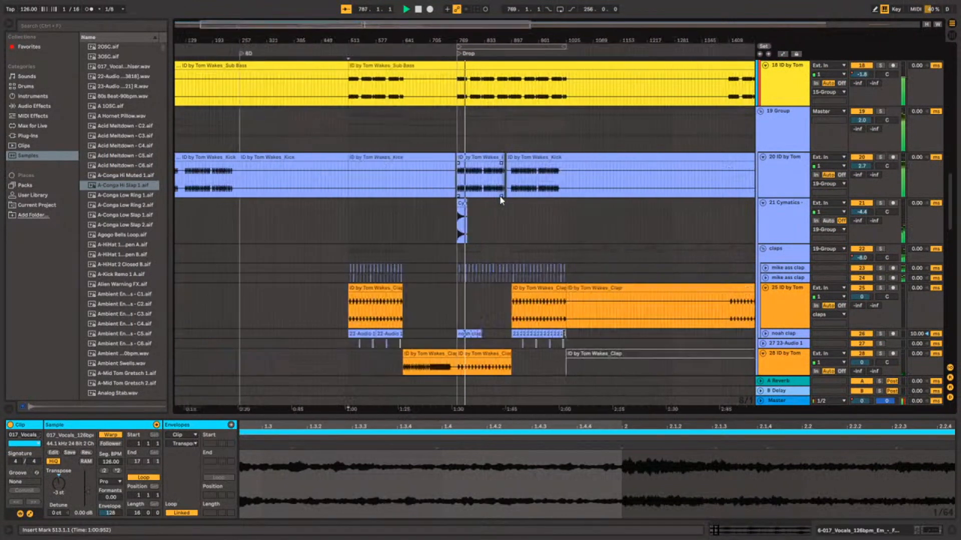
scroll(501, 200, up, 2)
scroll(500, 200, up, 7)
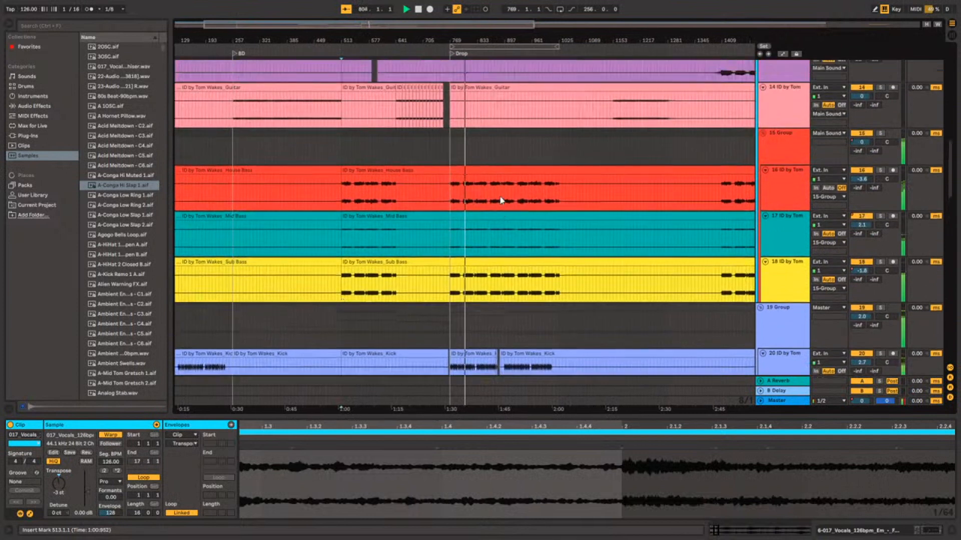
scroll(502, 200, down, 3)
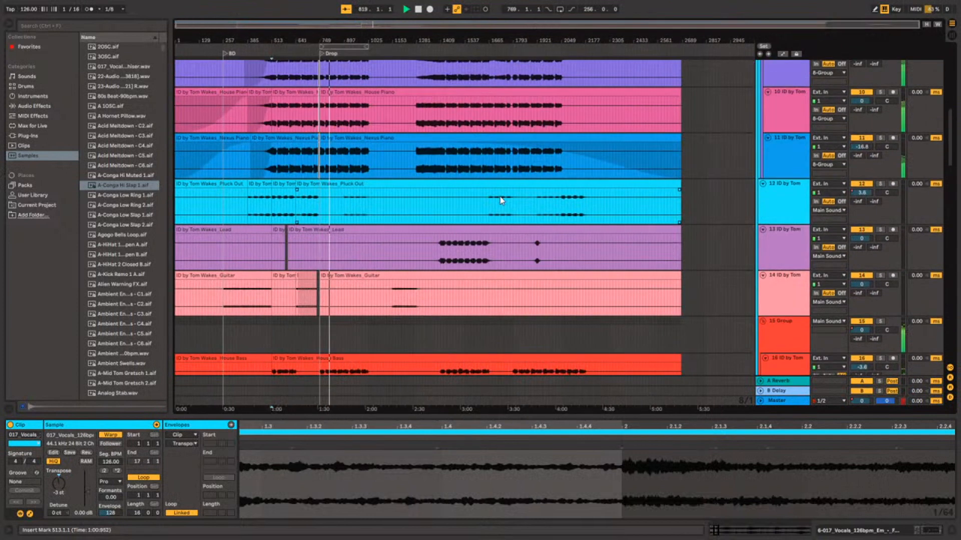
scroll(501, 200, up, 6)
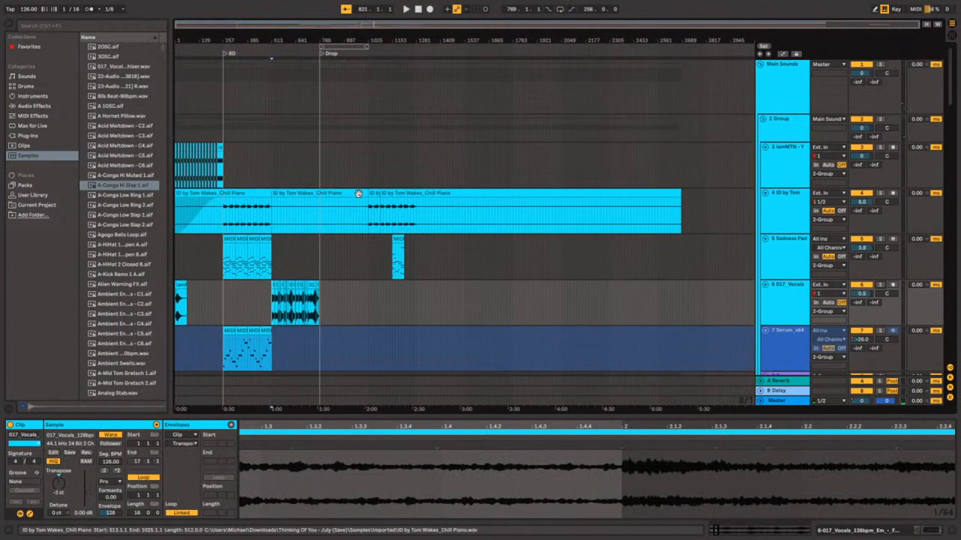
scroll(359, 194, down, 14)
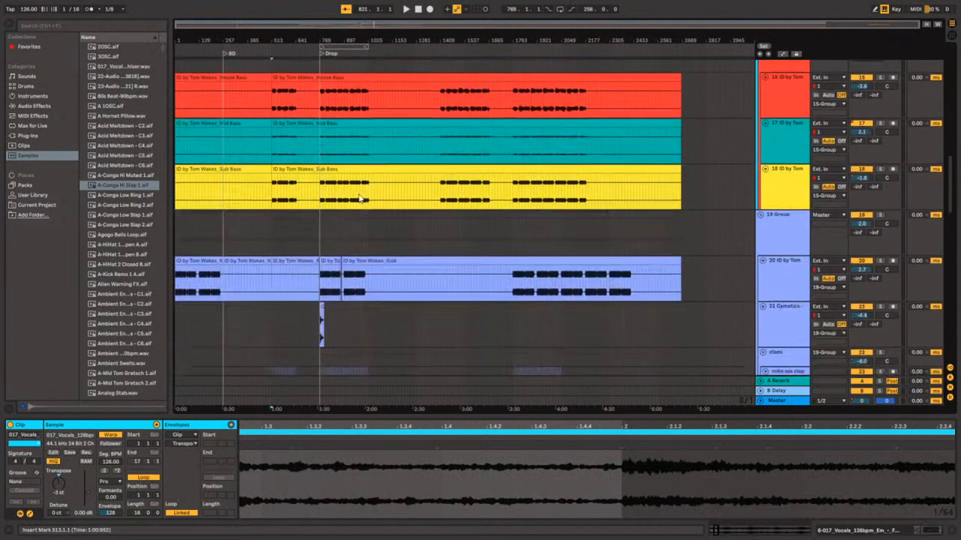
scroll(359, 198, down, 8)
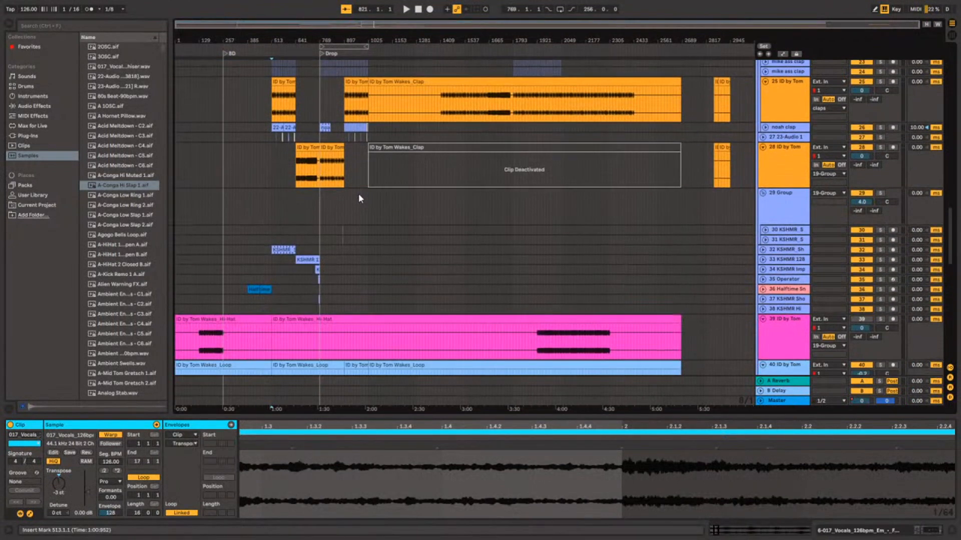
Solo the Clap audio on track 28 and audition it from 641.1.1, where its clip begins before the Drop.
scroll(315, 179, up, 8)
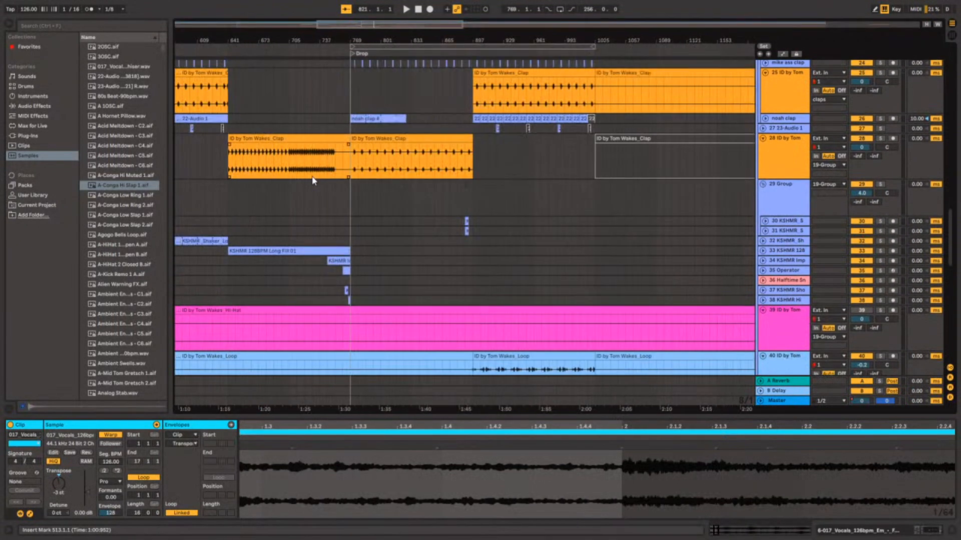
scroll(316, 179, down, 4)
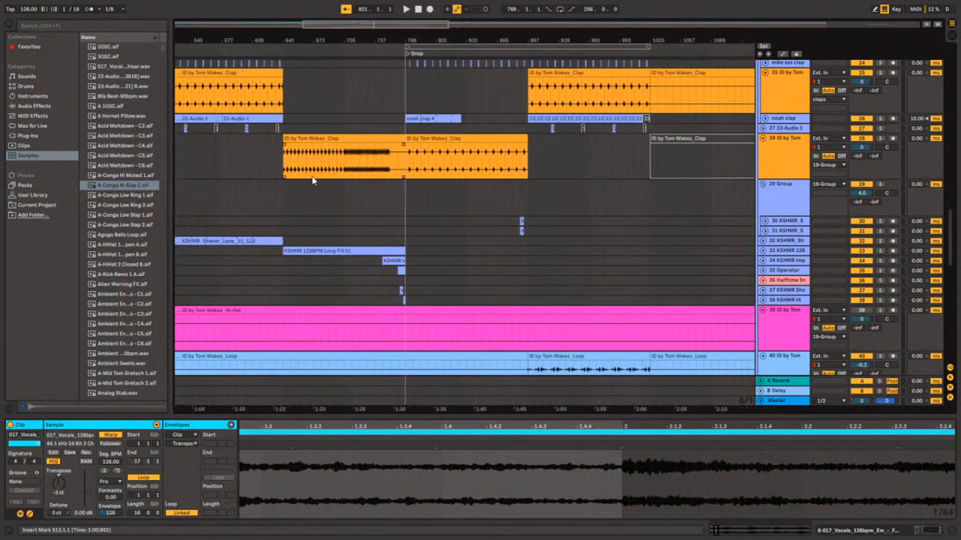
click(298, 163)
click(291, 165)
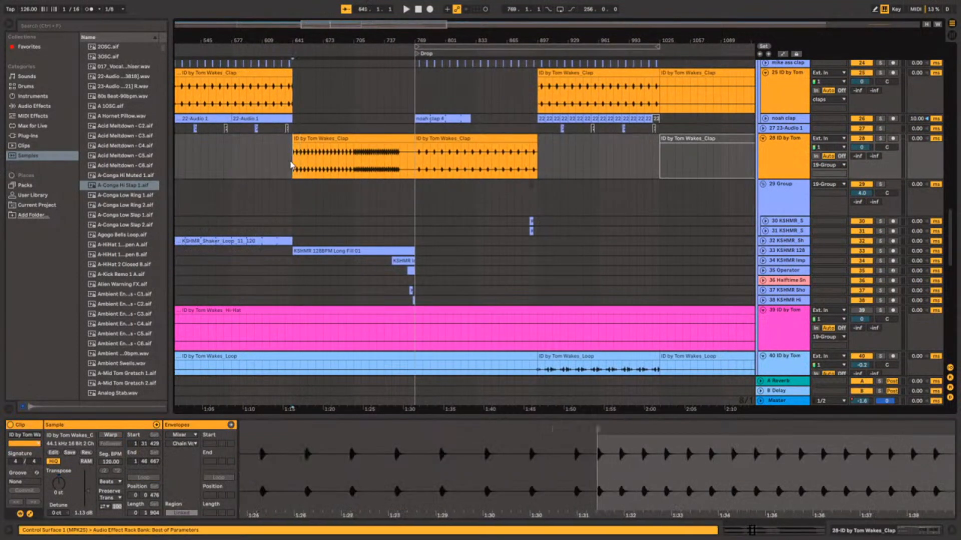
click(880, 139)
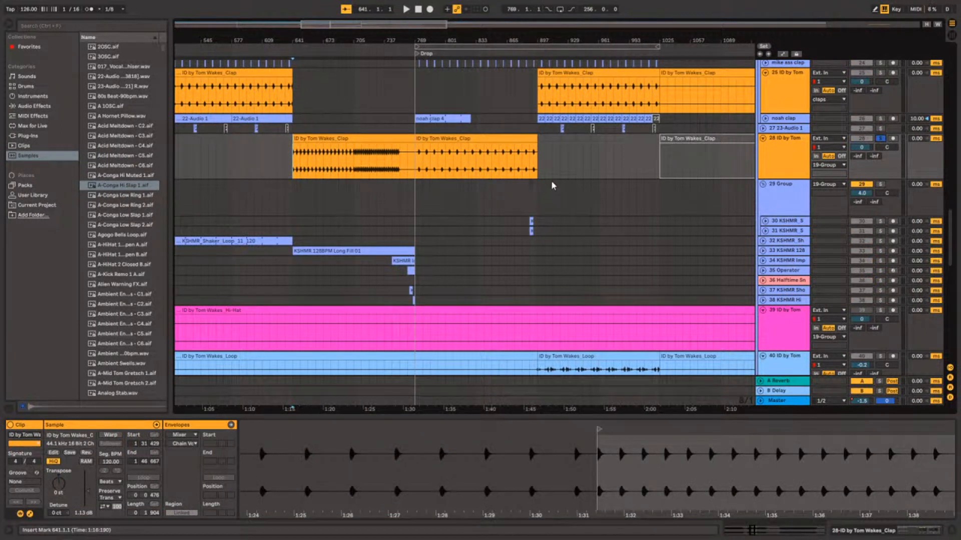
key(space)
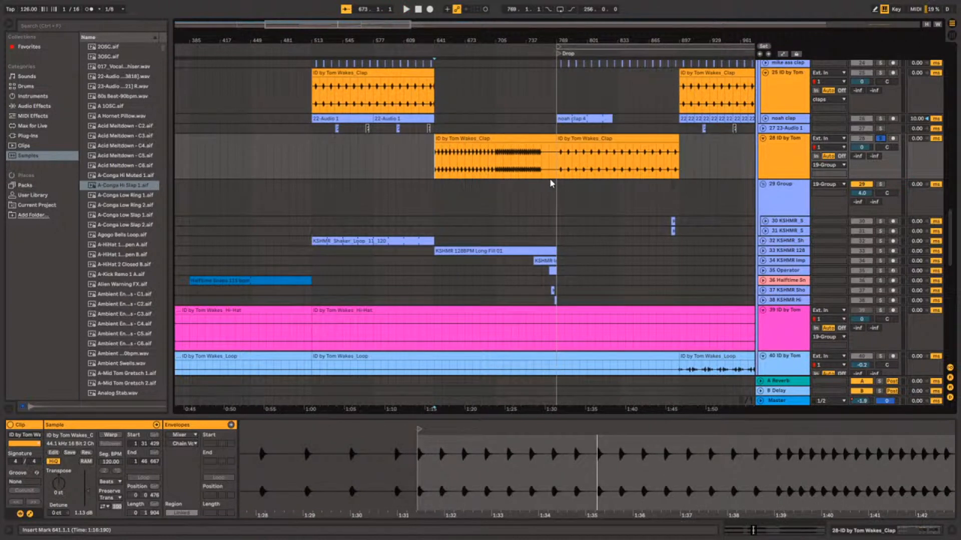
Solo the noah clap track in the claps group and play it from 897.1.1.
scroll(569, 190, right, 10)
scroll(570, 193, up, 3)
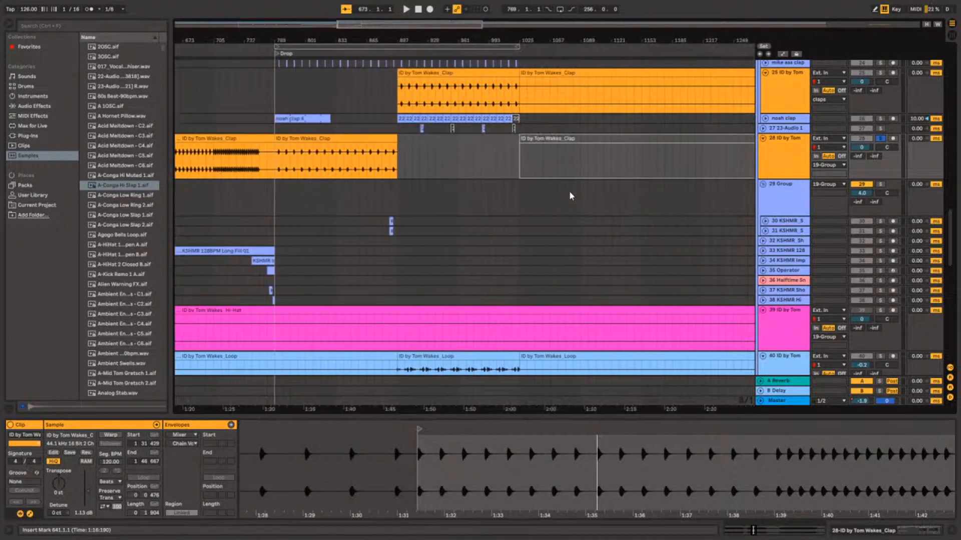
scroll(569, 193, up, 5)
scroll(569, 195, down, 1)
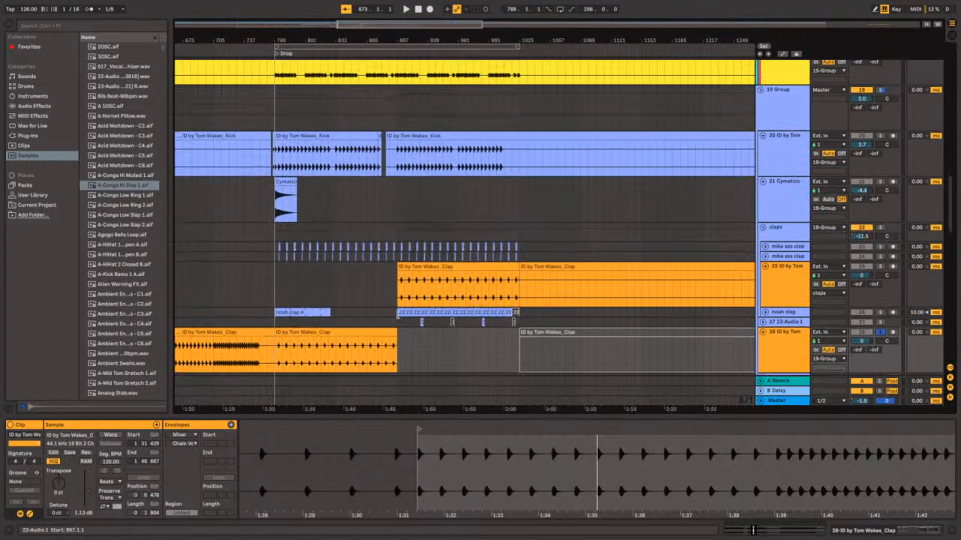
click(399, 312)
click(391, 310)
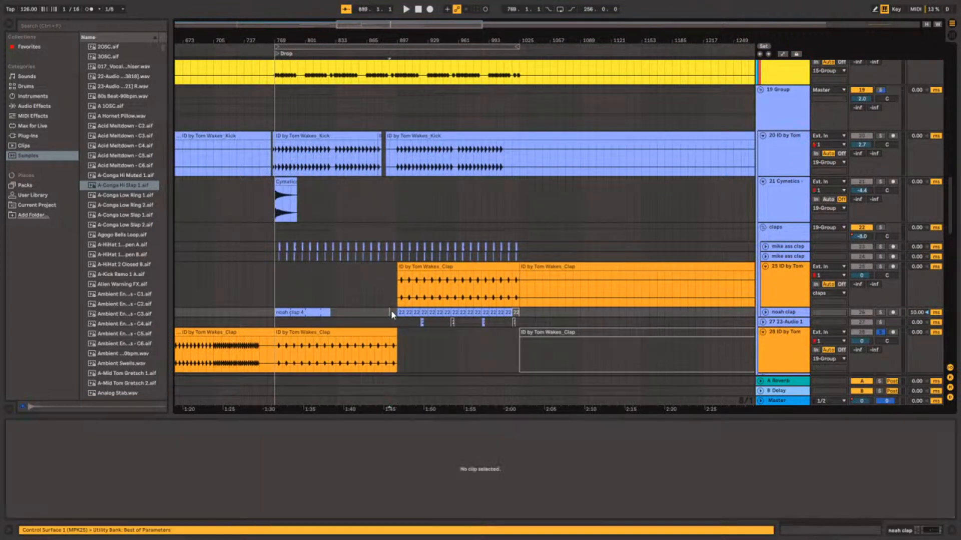
click(398, 312)
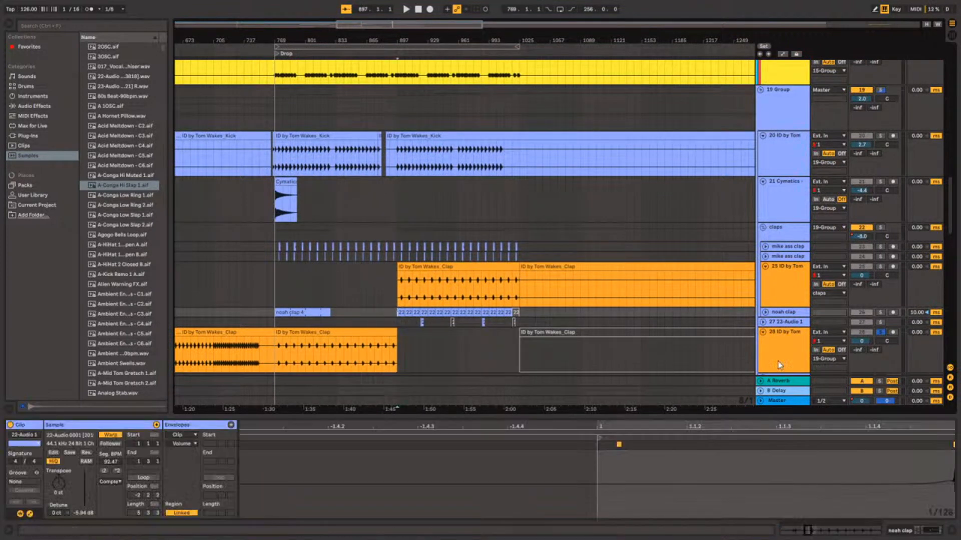
click(881, 313)
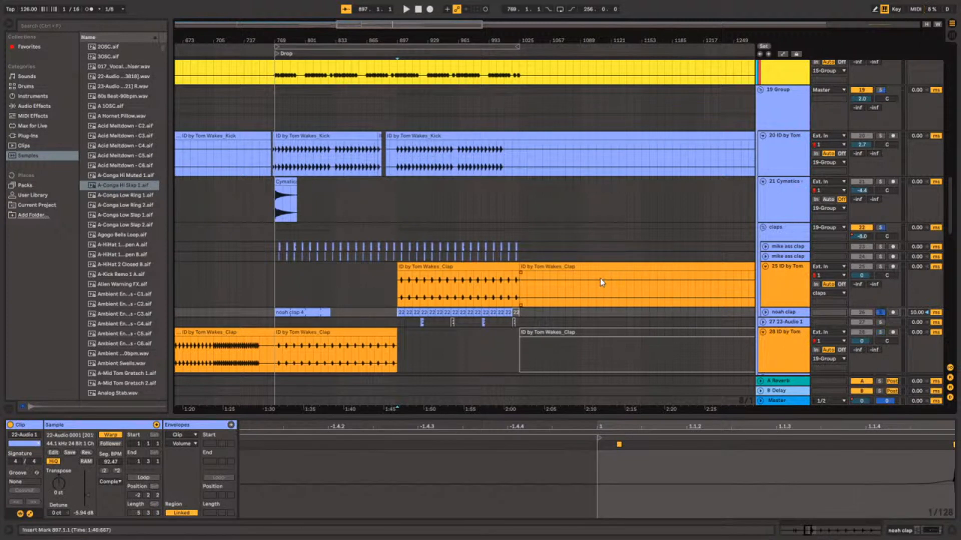
key(space)
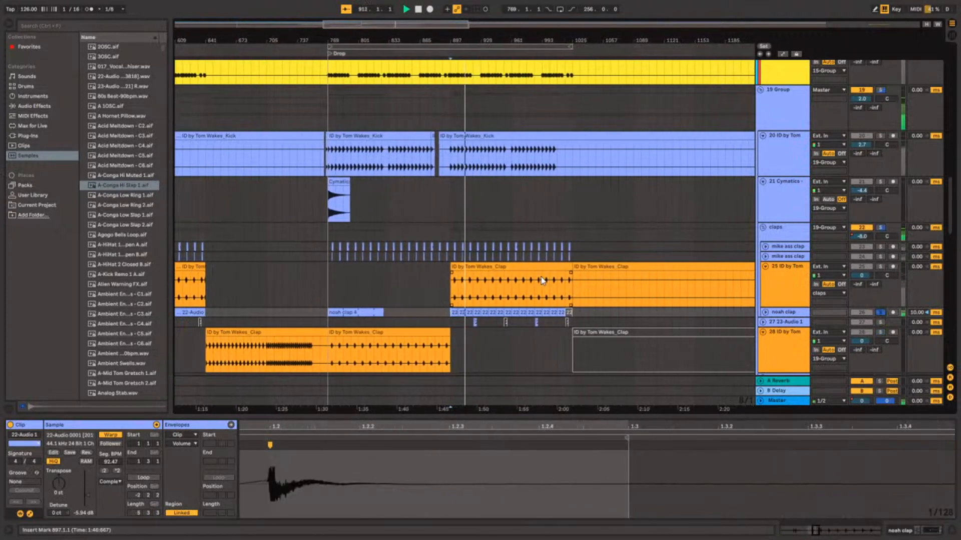
Place the insert marker at 769.1.1 on clap track 23, solo that track during playback, and turn its solo off again.
click(320, 249)
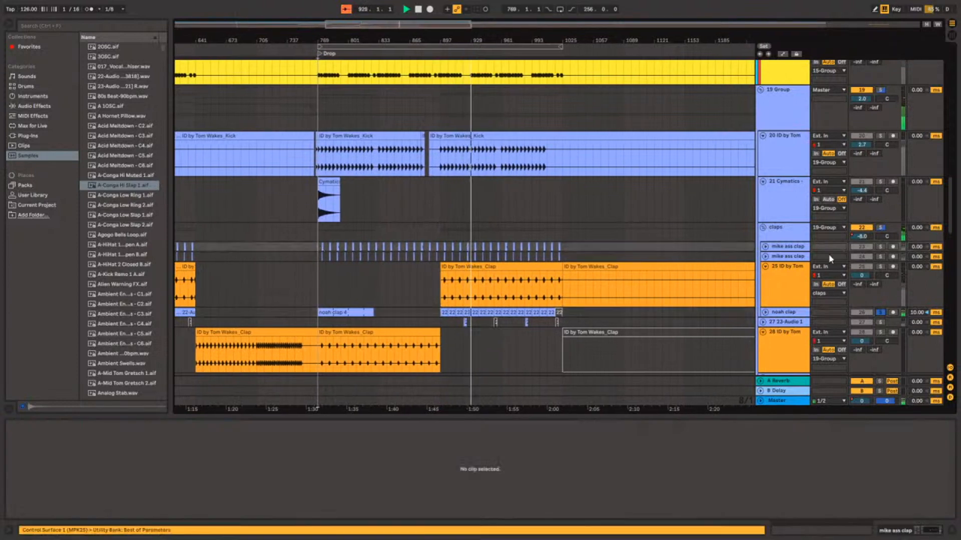
click(879, 247)
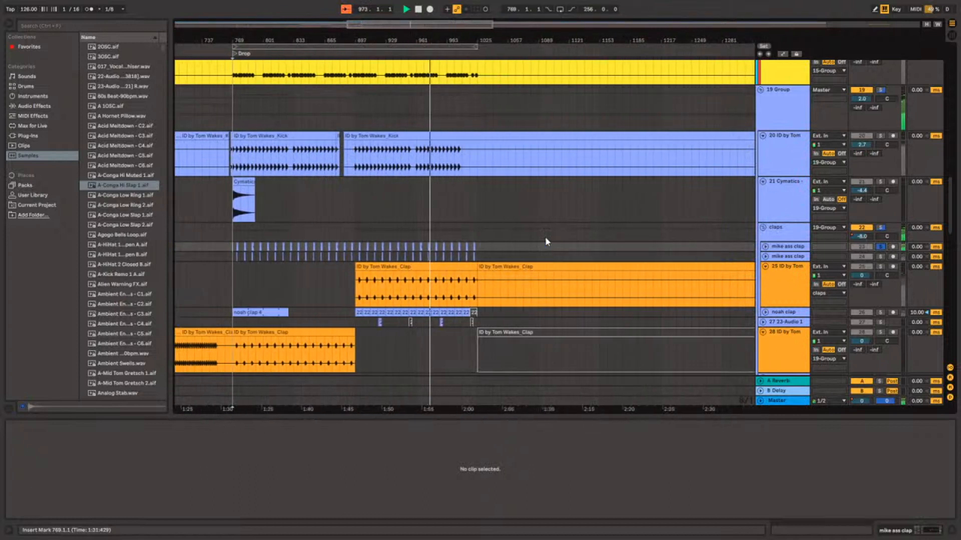
click(880, 246)
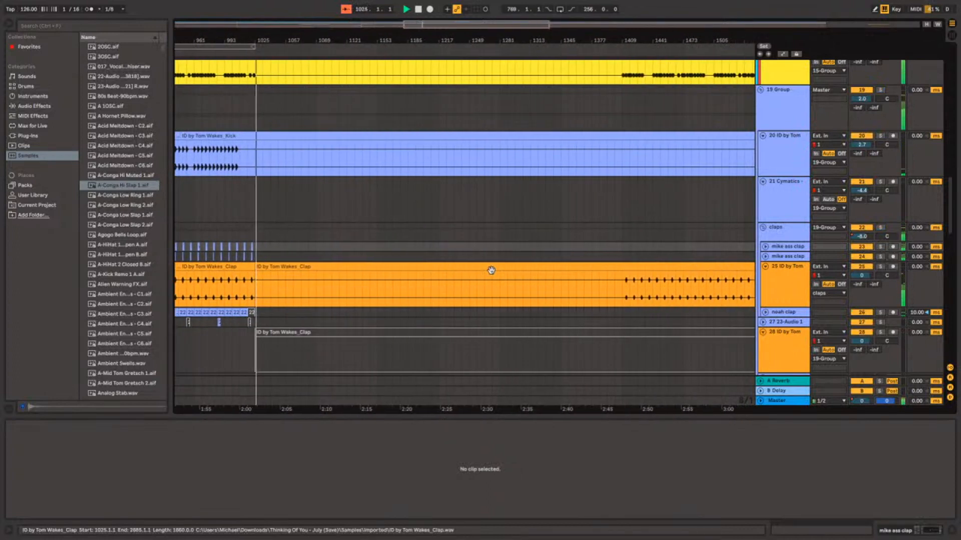
Examine the second half of the arrangement across the piano, drum, percussion and FX tracks while the full mix plays.
scroll(491, 270, down, 5)
scroll(409, 237, up, 7)
scroll(409, 237, up, 10)
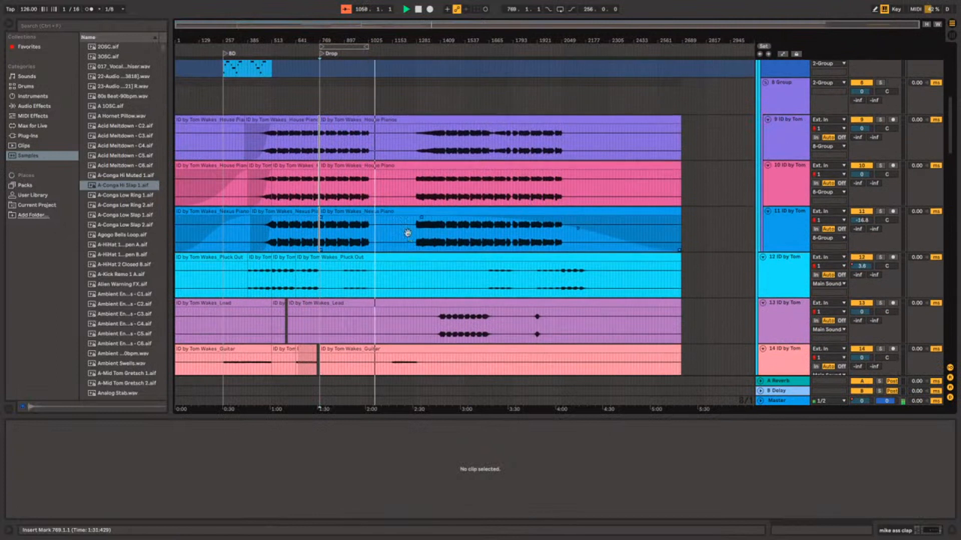
scroll(408, 238, up, 1)
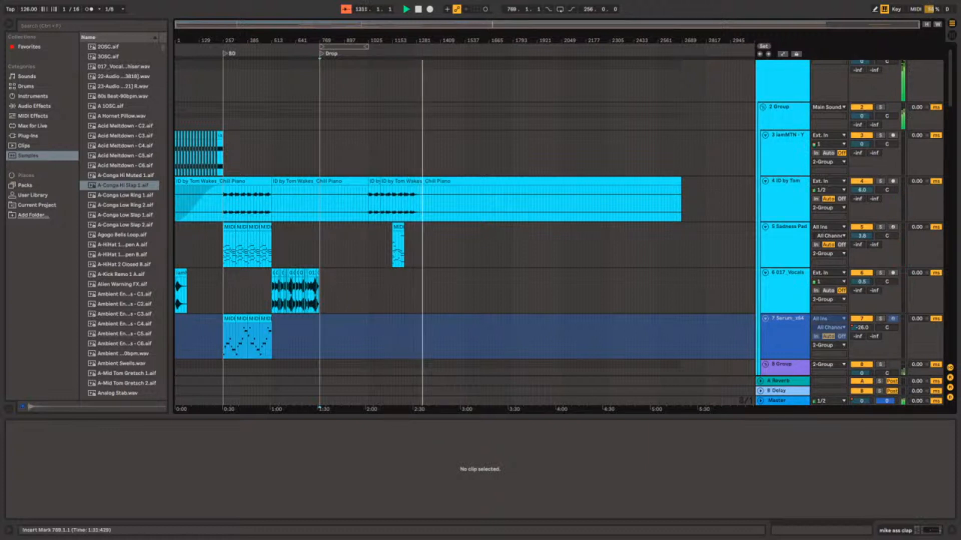
scroll(449, 219, down, 5)
scroll(449, 219, down, 6)
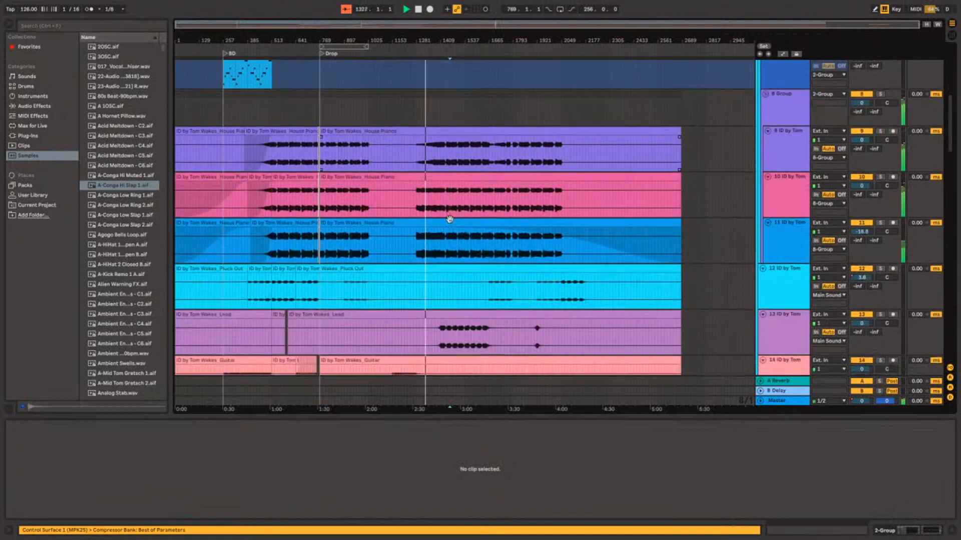
scroll(449, 220, down, 8)
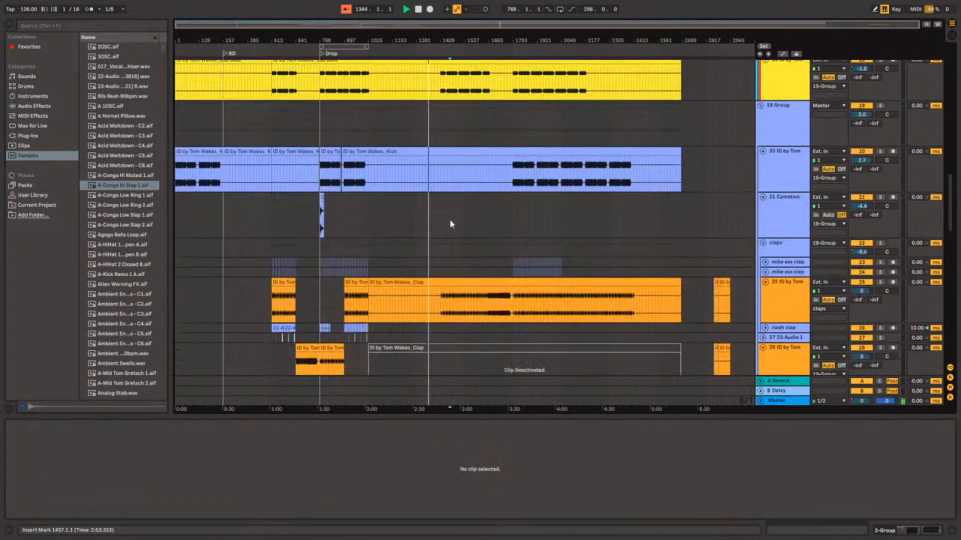
scroll(425, 266, down, 3)
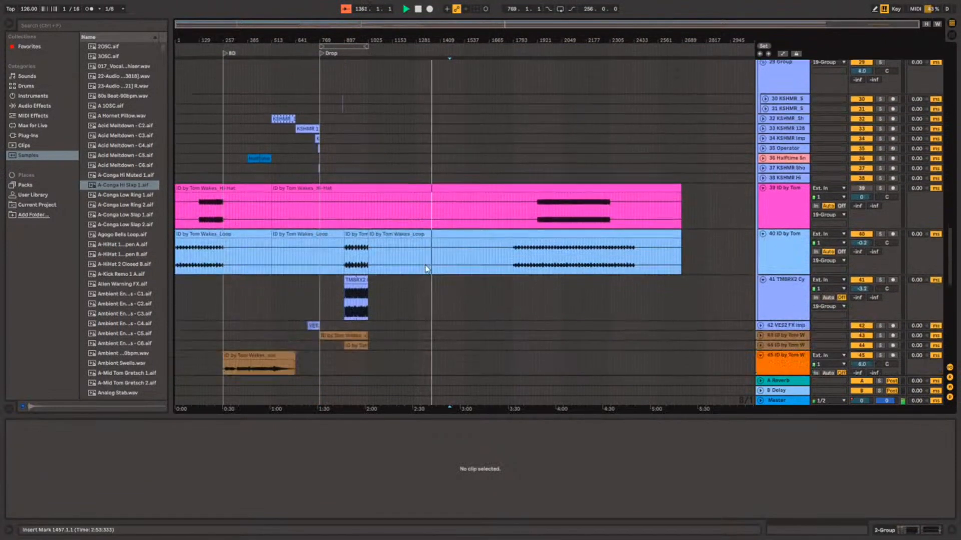
scroll(425, 264, up, 4)
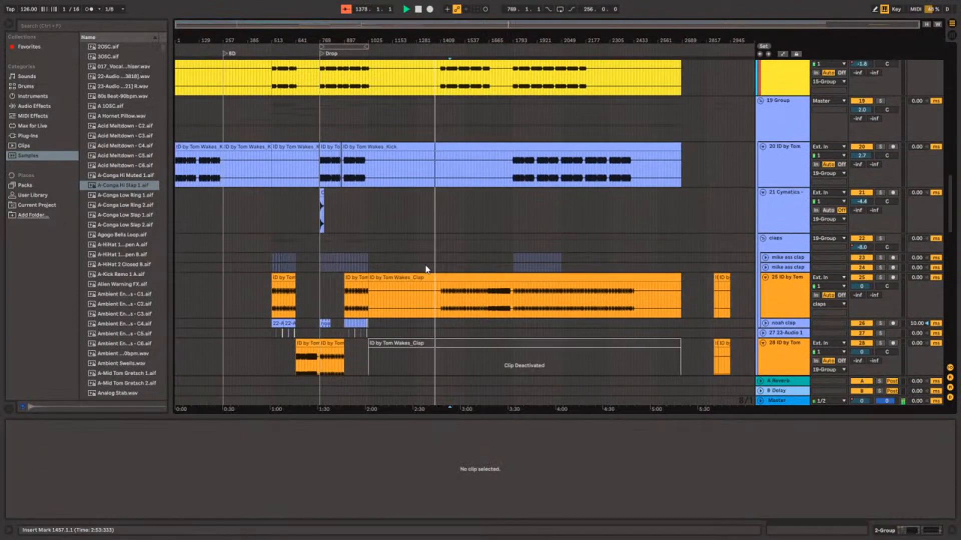
scroll(424, 264, down, 4)
scroll(426, 266, down, 15)
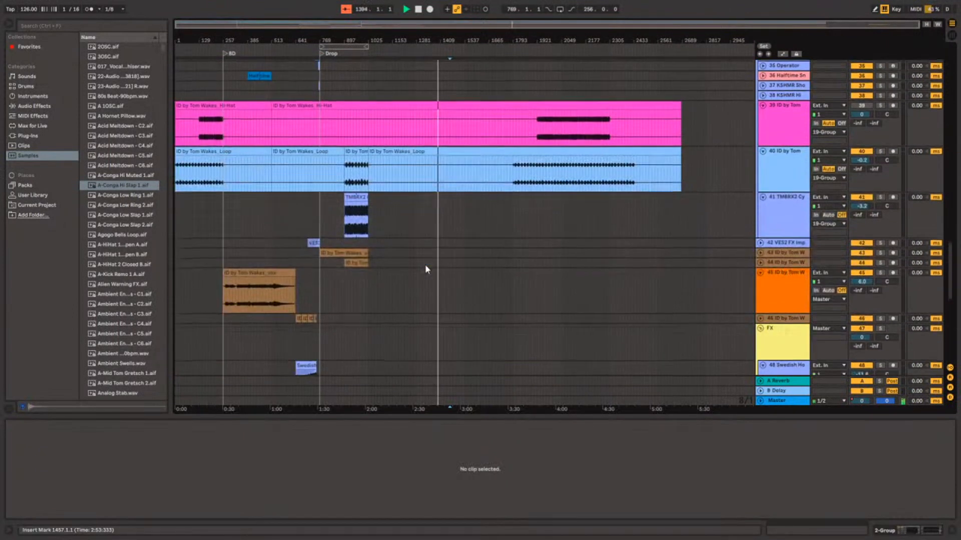
scroll(425, 265, down, 3)
scroll(425, 264, up, 1)
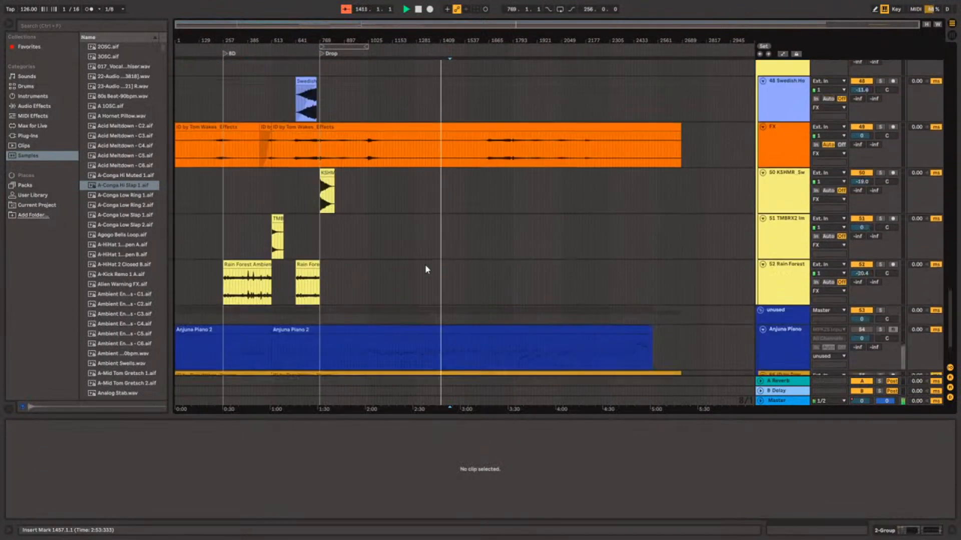
Audition the Anjuna Piano track of the unused group in solo, turn its solo off, and solo the Drums track below it.
scroll(425, 264, down, 2)
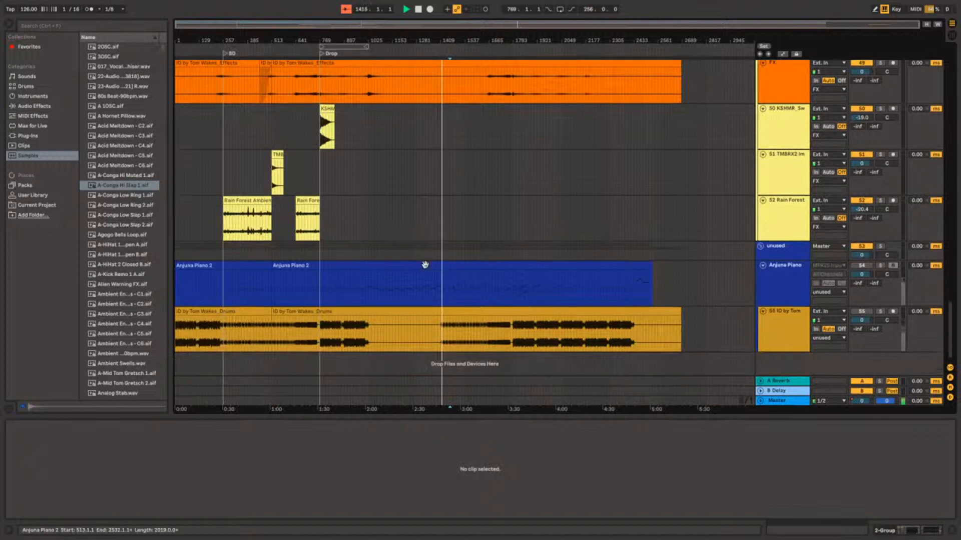
click(880, 265)
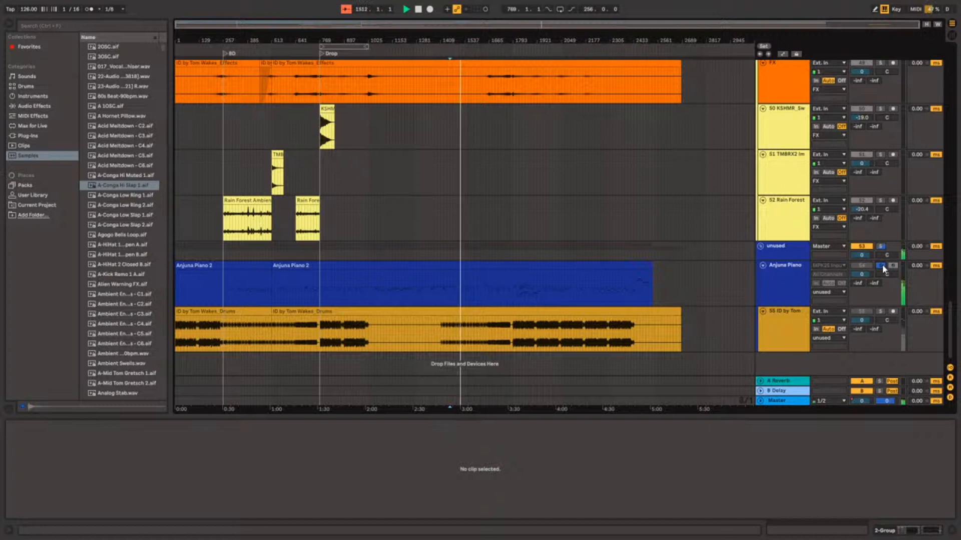
click(883, 267)
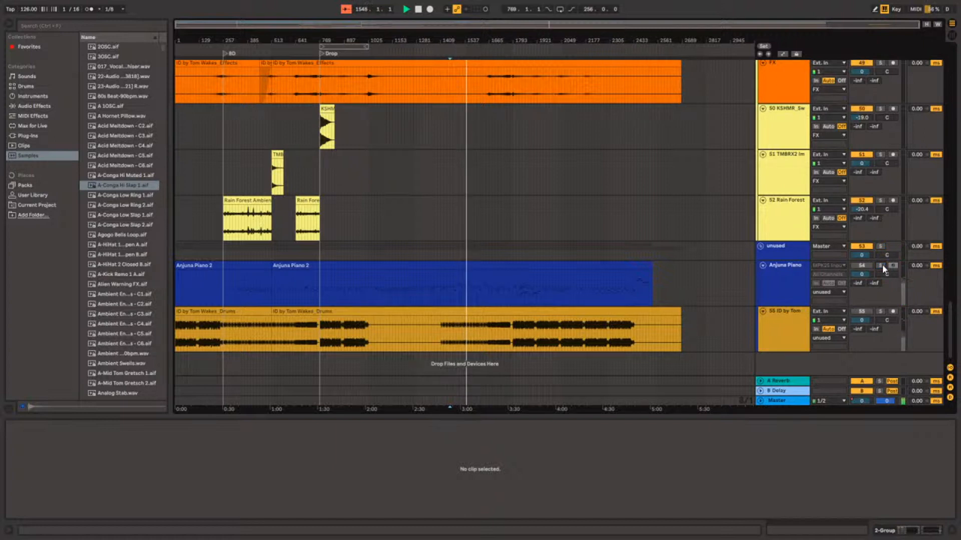
click(881, 311)
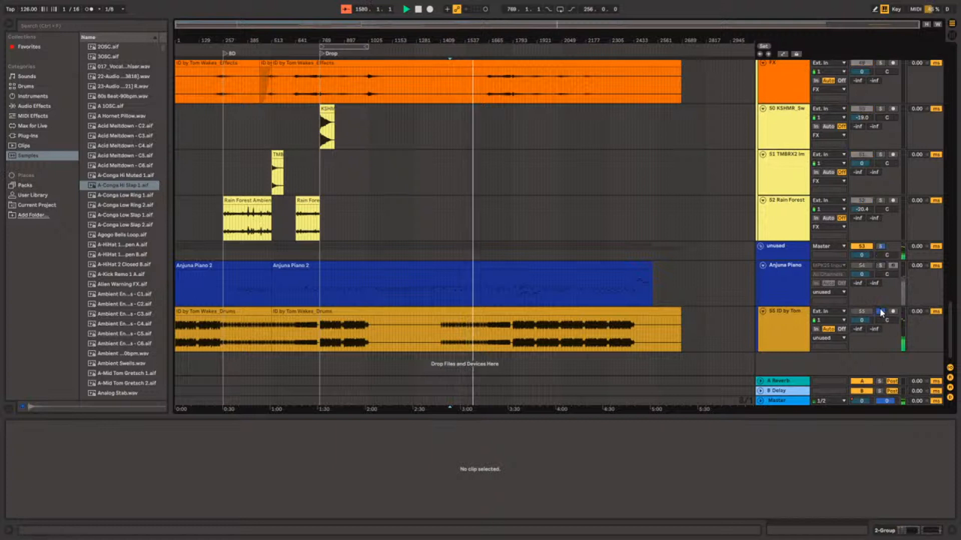
Turn off the Drums track's solo, listen to the full mix, and stop with the insert marker at 1785.1.1 on 19 Group.
click(881, 311)
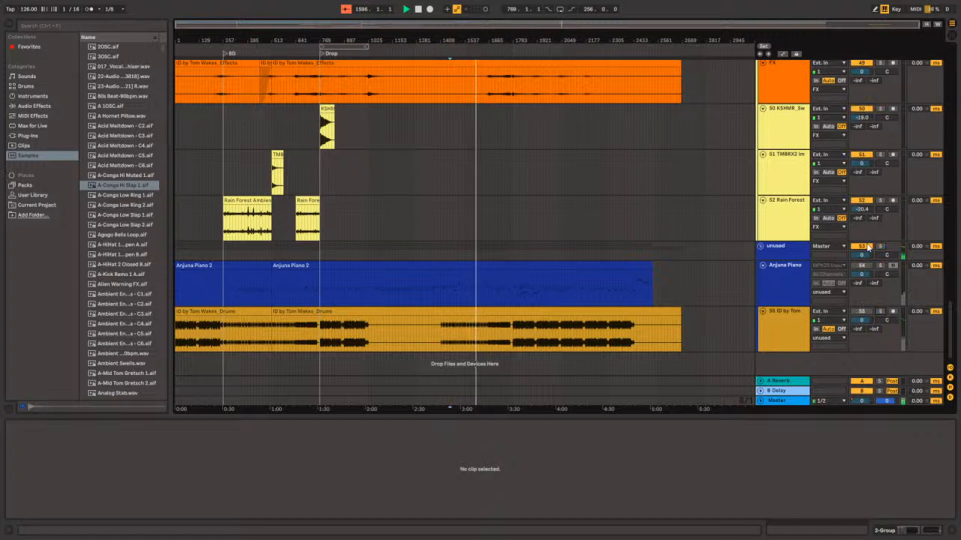
scroll(866, 242, up, 3)
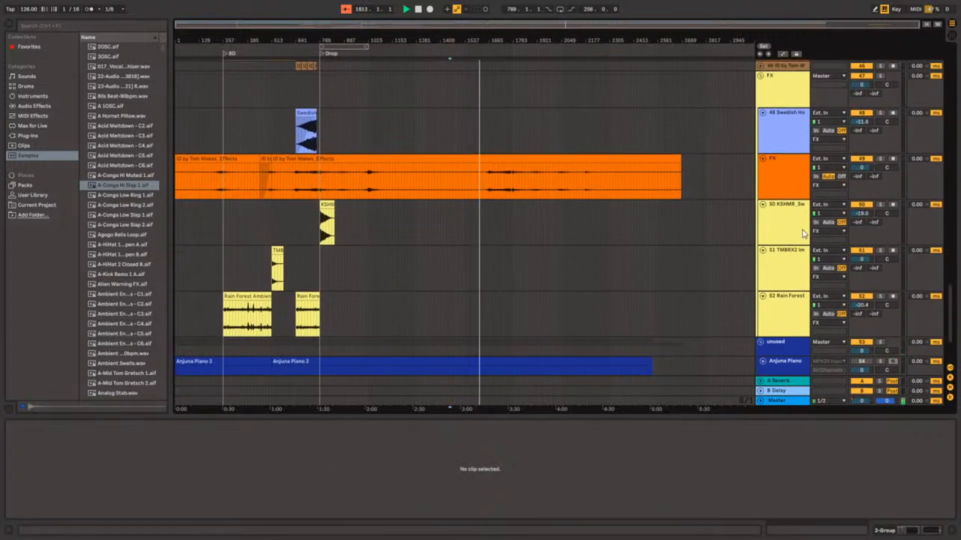
scroll(629, 193, up, 10)
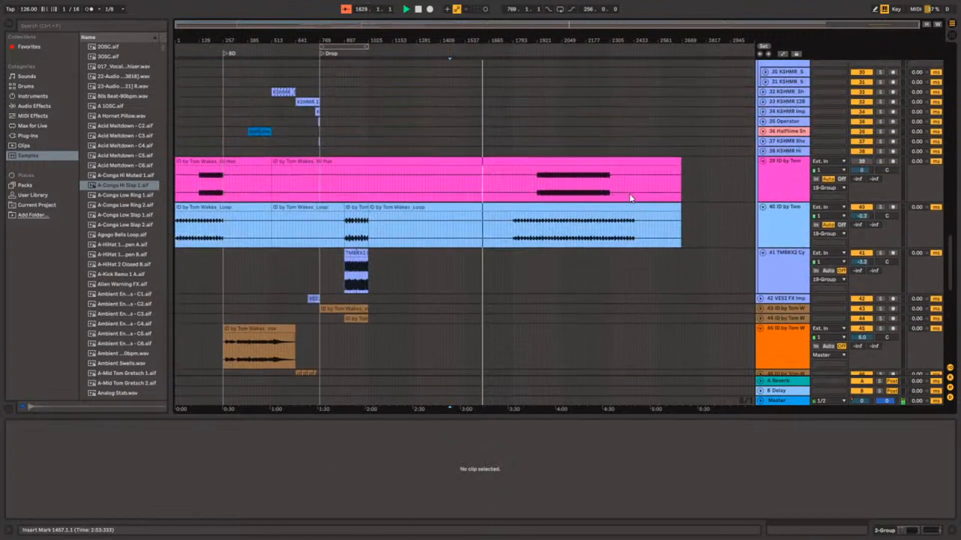
scroll(629, 193, up, 8)
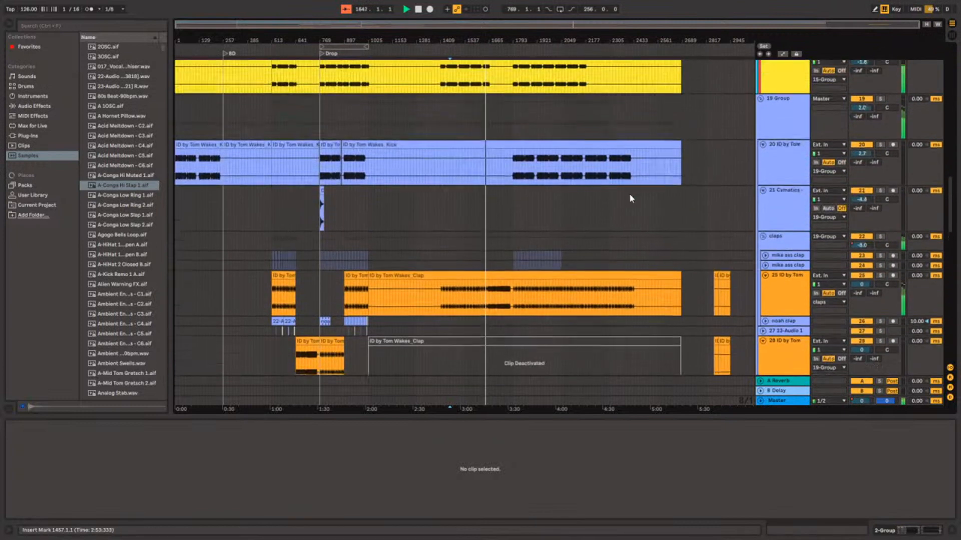
scroll(623, 191, up, 4)
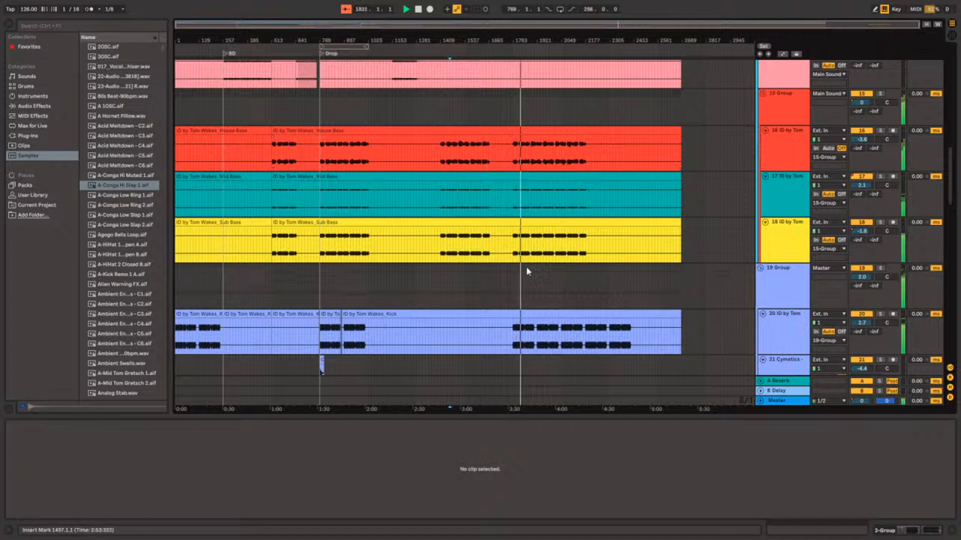
click(510, 280)
key(space)
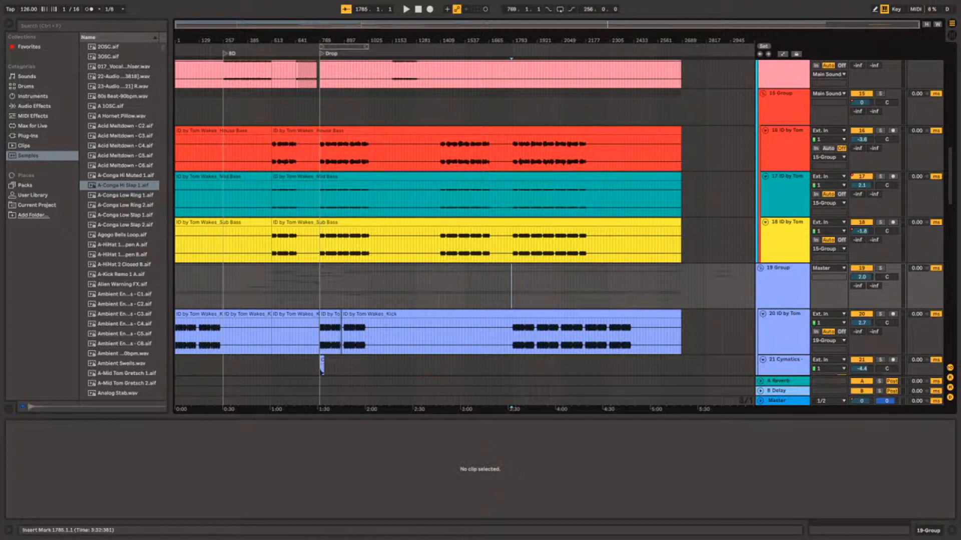
Examine the bass group and the intro tracks, placing the insert marker at 17.1.1 on the 017_Vocals track.
click(265, 103)
scroll(217, 97, up, 5)
scroll(216, 96, down, 8)
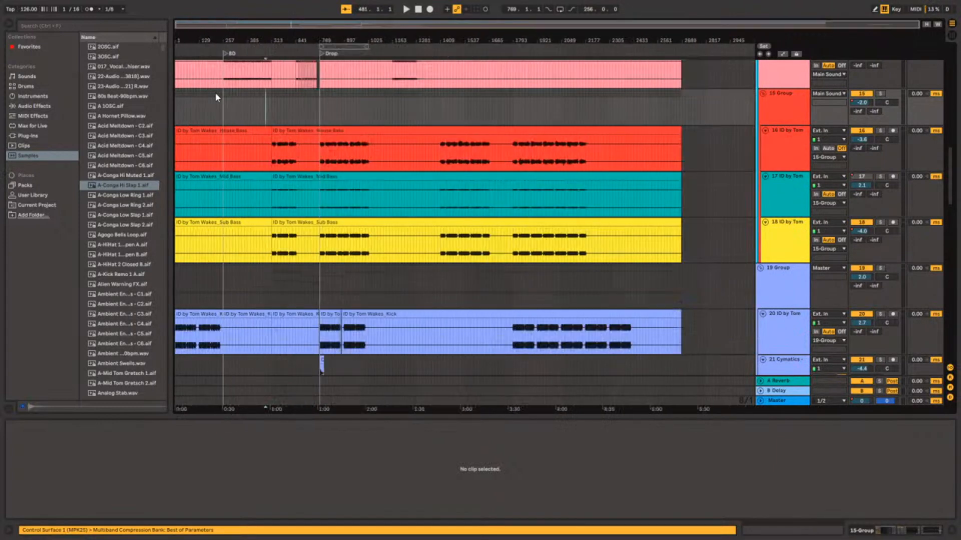
click(179, 109)
scroll(179, 109, up, 12)
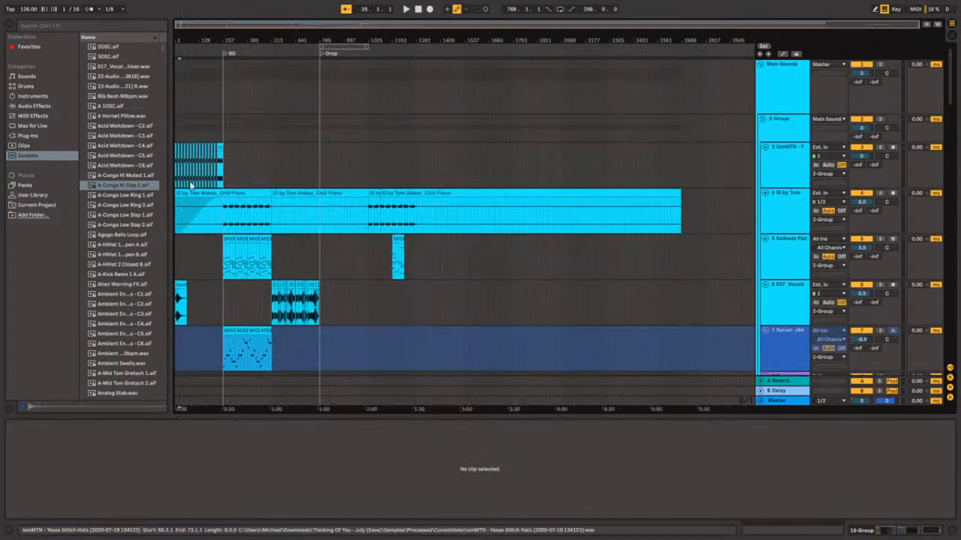
scroll(179, 214, down, 2)
click(178, 279)
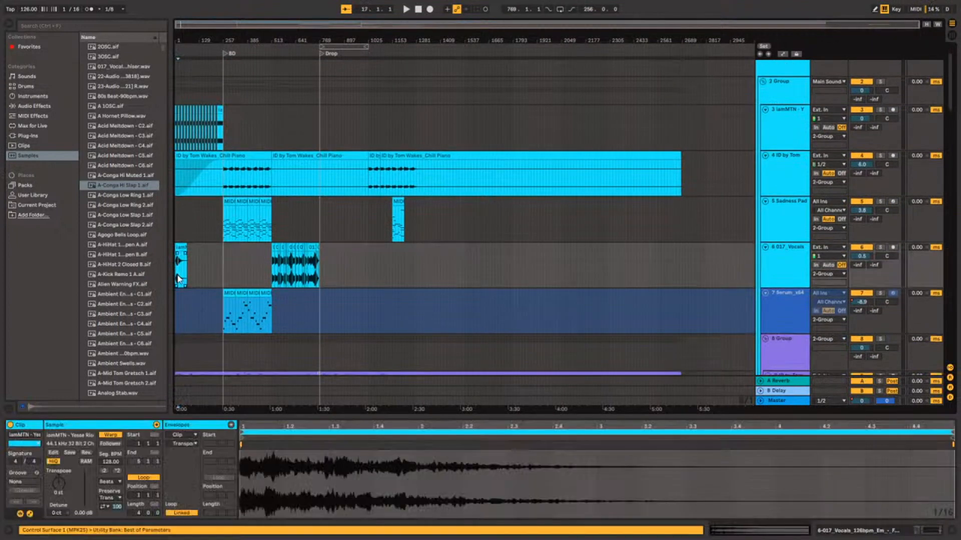
Insert an audio track below the Yesse Glitch Hats track and place the HVNS1 Visions Kit FX 1 R clip on it at 1.1.1.
scroll(187, 312, up, 8)
scroll(187, 313, up, 2)
click(763, 155)
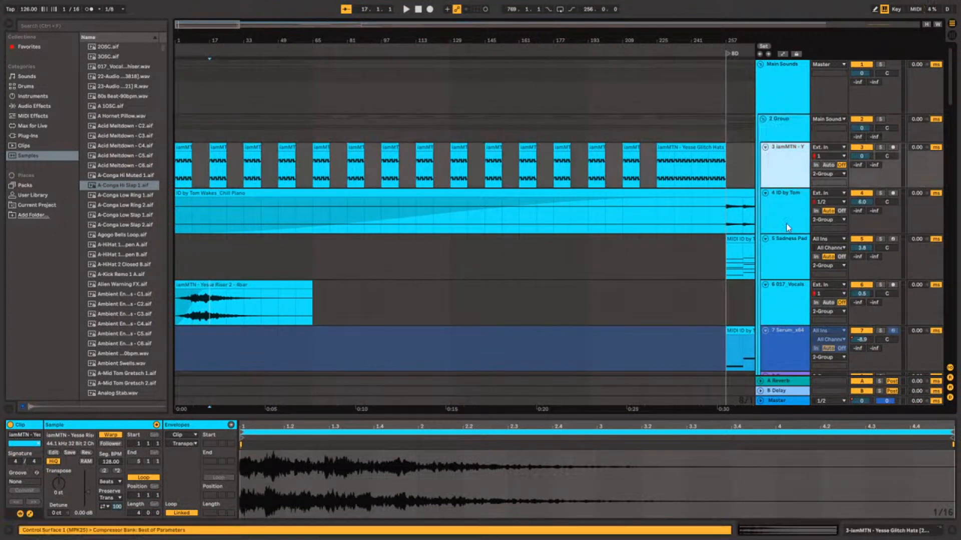
key(ctrl+t)
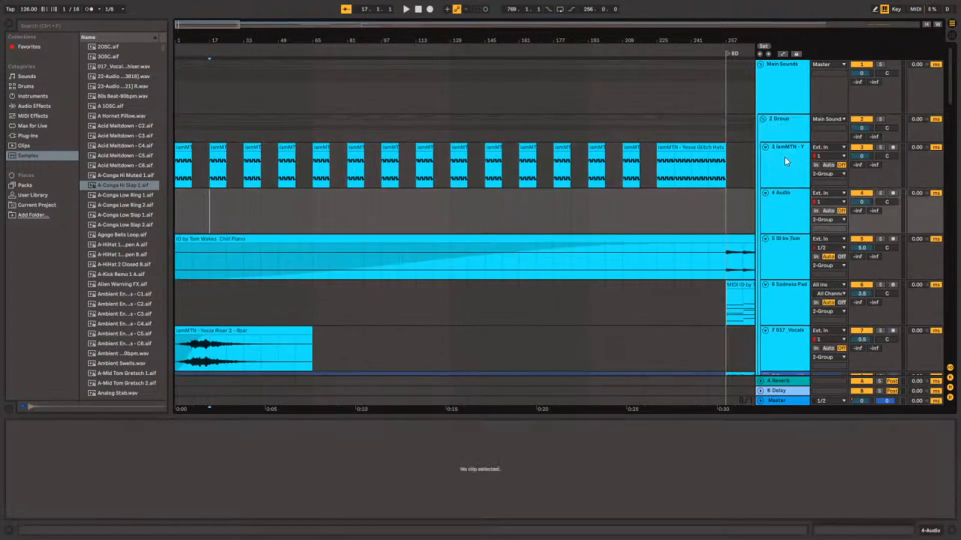
key(Home)
drag(209, 213, 176, 212)
click(228, 221)
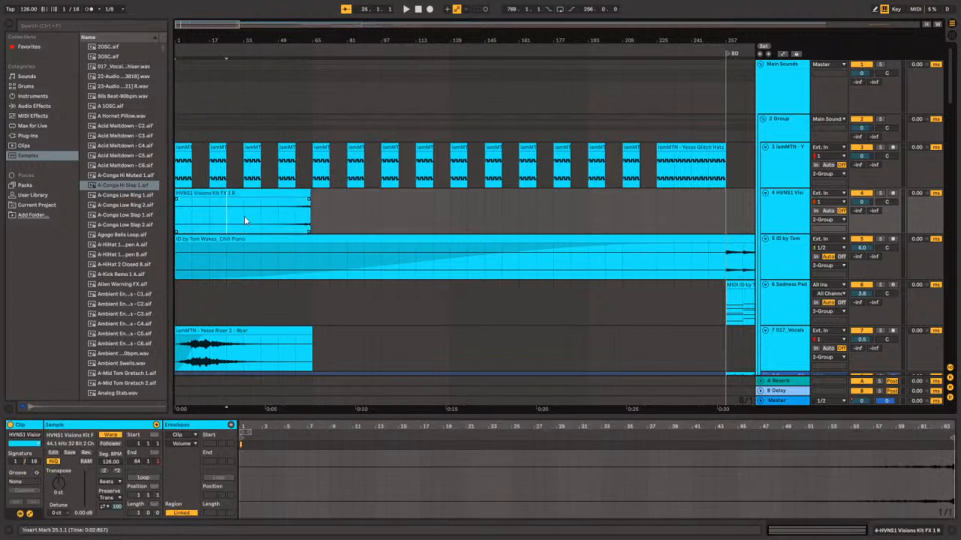
Raise the gain of the HVNS1 Visions Kit FX 1 R clip to 11.9 dB.
click(260, 194)
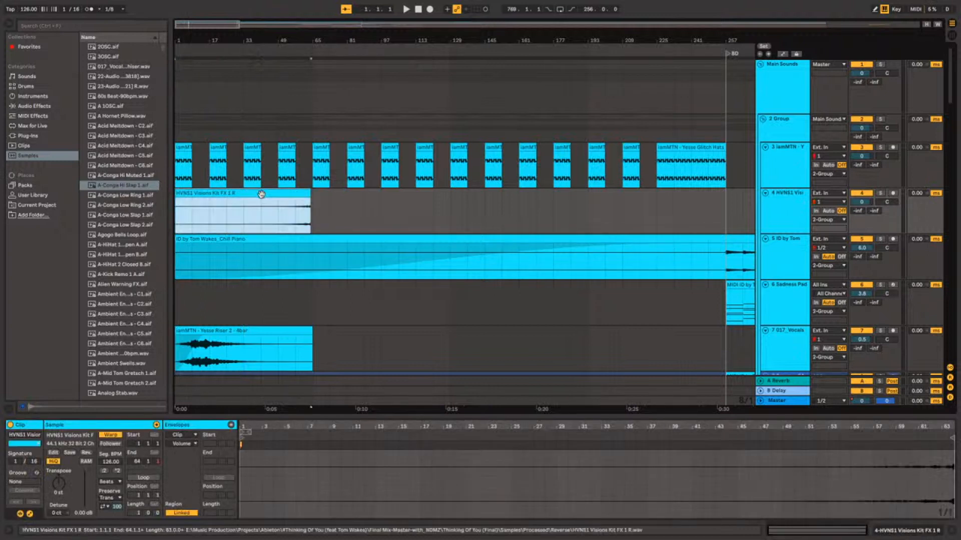
click(89, 490)
drag(87, 490, 88, 481)
click(294, 193)
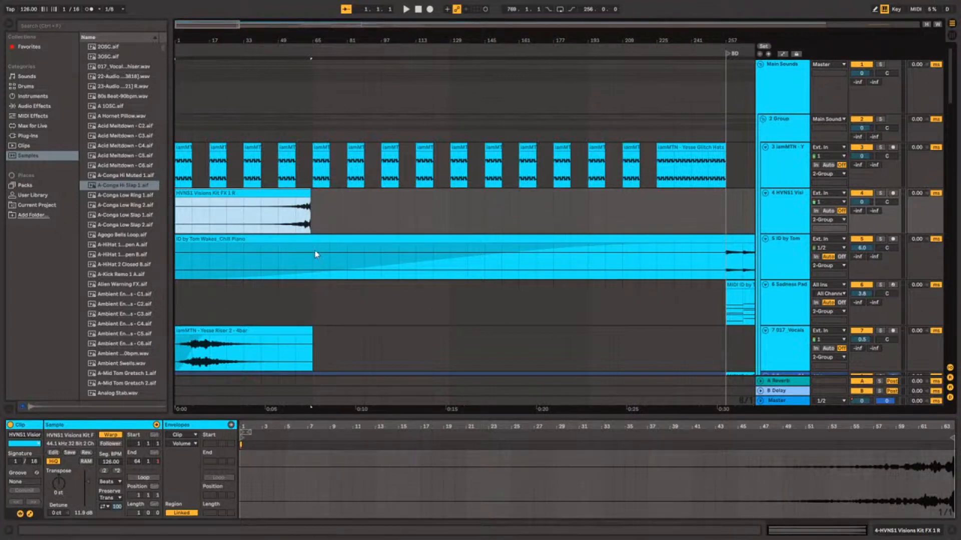
Reverse the HVNS1 Visions Kit FX 1 R clip and play the arrangement from 1.1.1.
key(ctrl+r)
click(278, 193)
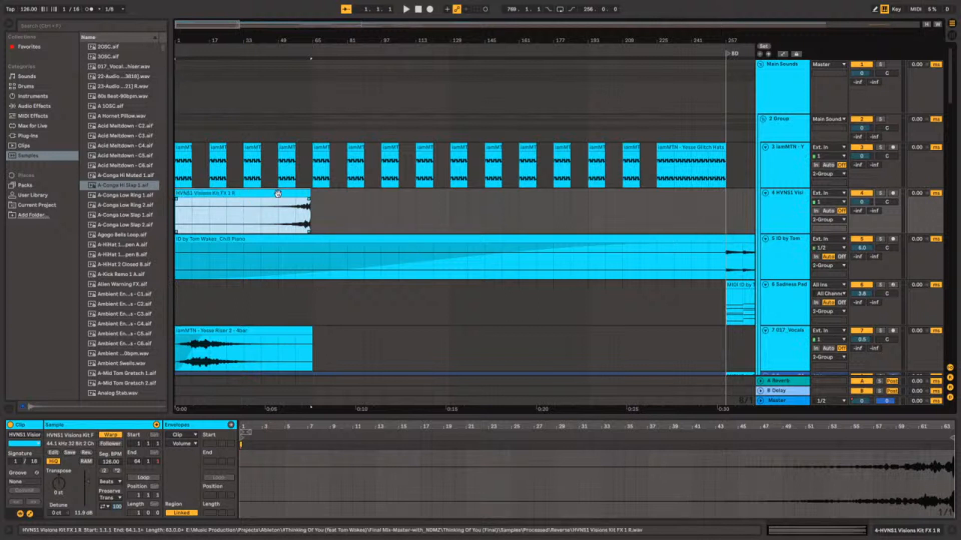
key(r)
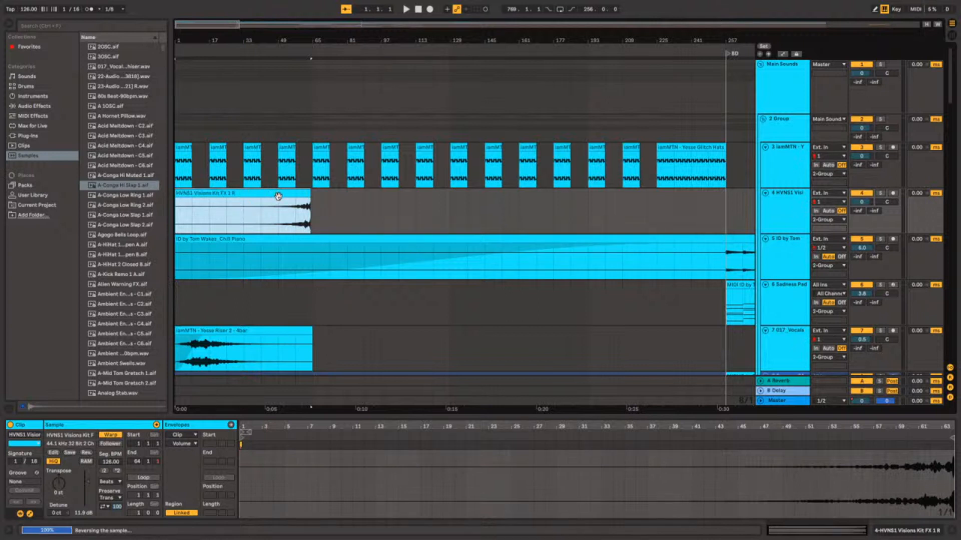
click(197, 220)
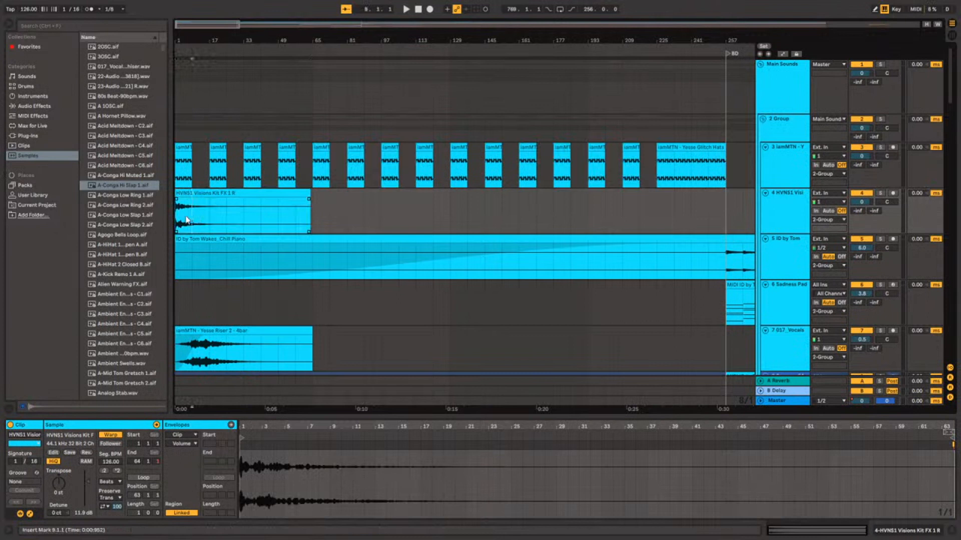
key(space)
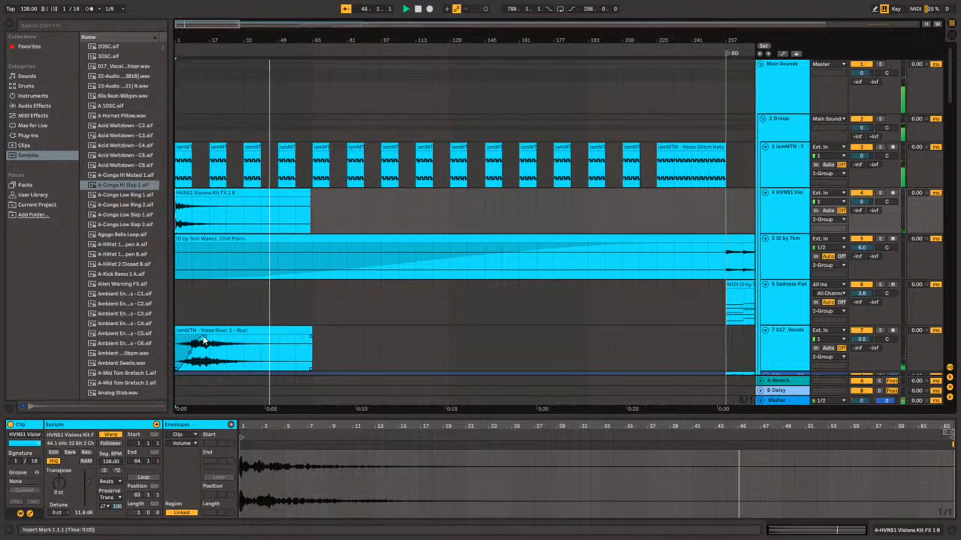
Remove the fade-in from the Yesse Riser 2 clip on the 017_Vocals track and play the intro from 1.1.1.
click(187, 341)
drag(200, 336, 164, 335)
key(space)
key(space)
key(plus)
key(plus)
key(plus)
key(plus)
key(plus)
key(plus)
key(minus)
key(minus)
key(minus)
key(minus)
key(minus)
key(minus)
key(minus)
key(minus)
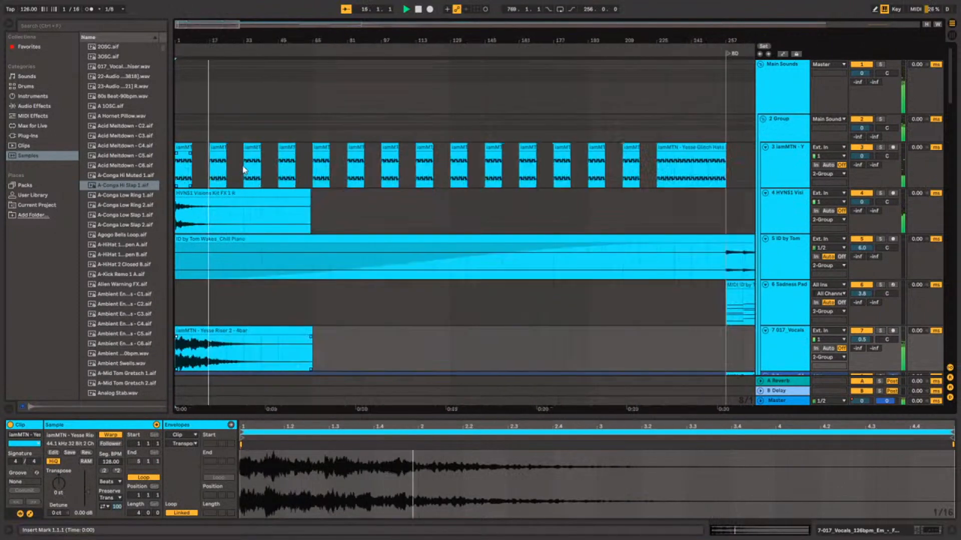
key(minus)
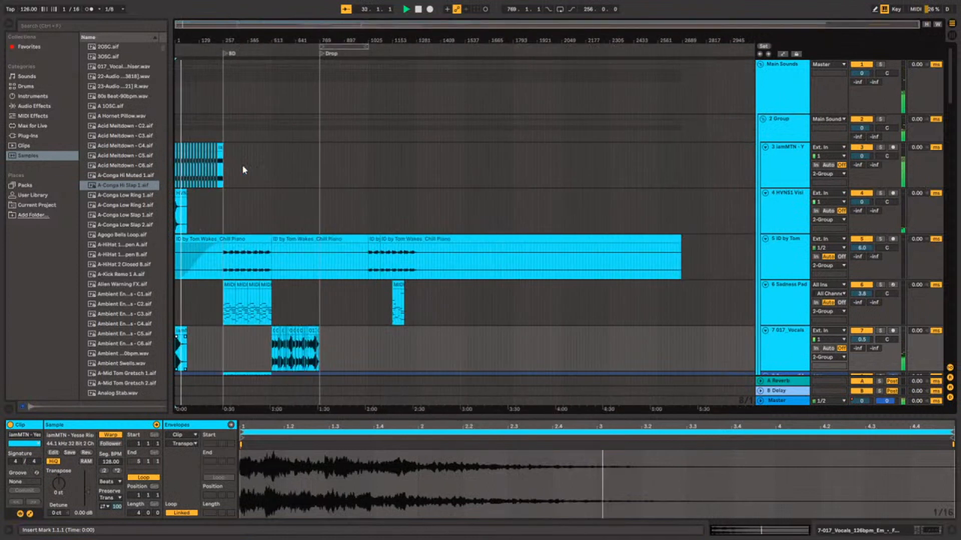
key(minus)
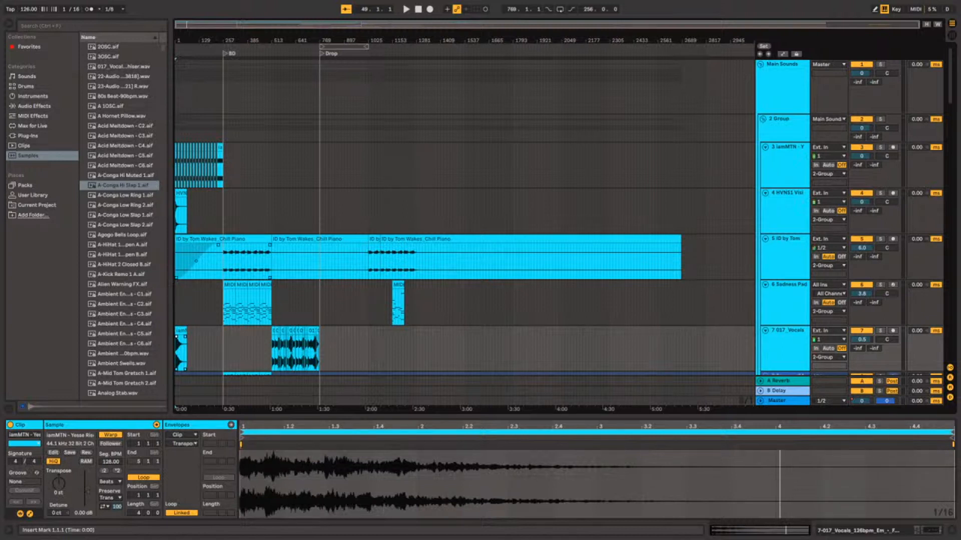
Try to place the HVNS1 Visions Kit Clap clip on the Sadness Pad track at 9.1.1.
click(184, 290)
key(plus)
key(plus)
key(plus)
key(plus)
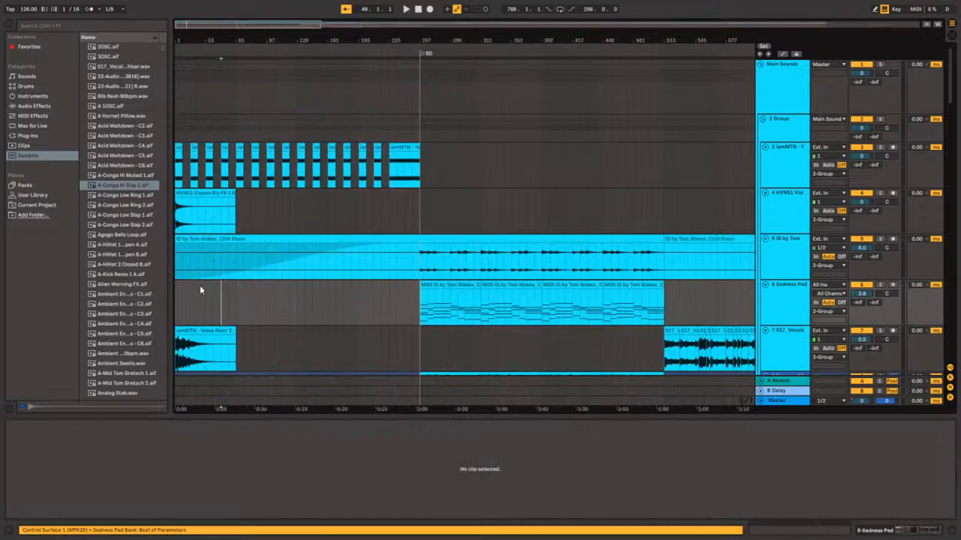
key(plus)
key(plus)
key(plus)
click(271, 295)
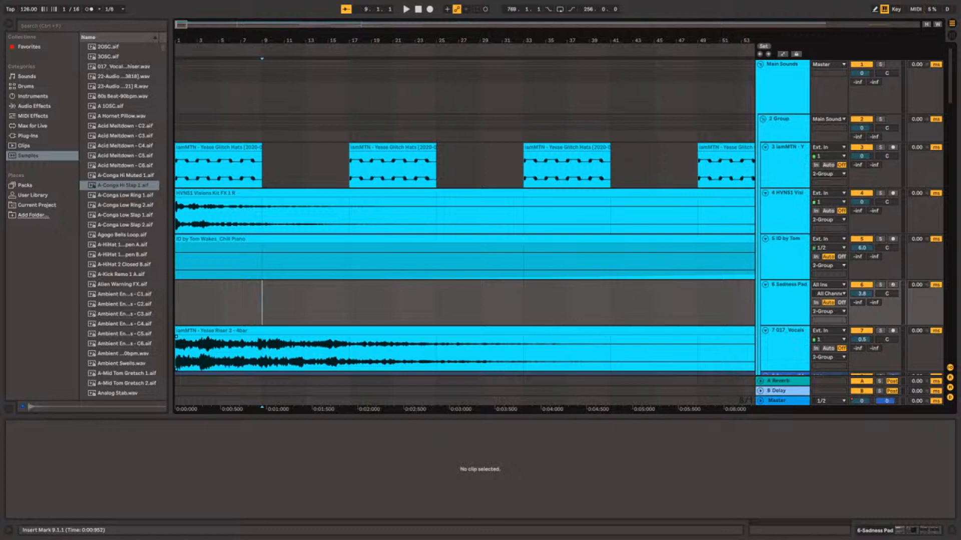
key(ctrl+v)
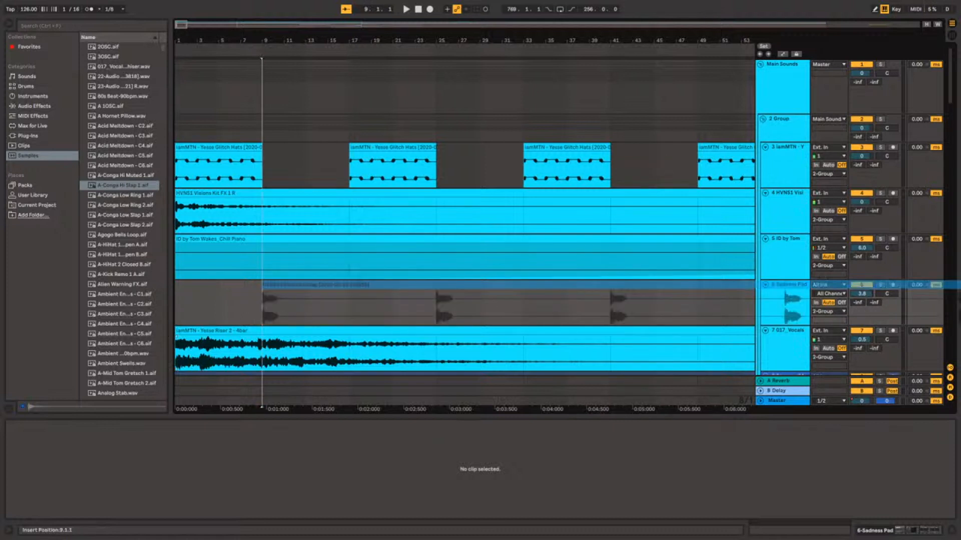
key(ctrl+z)
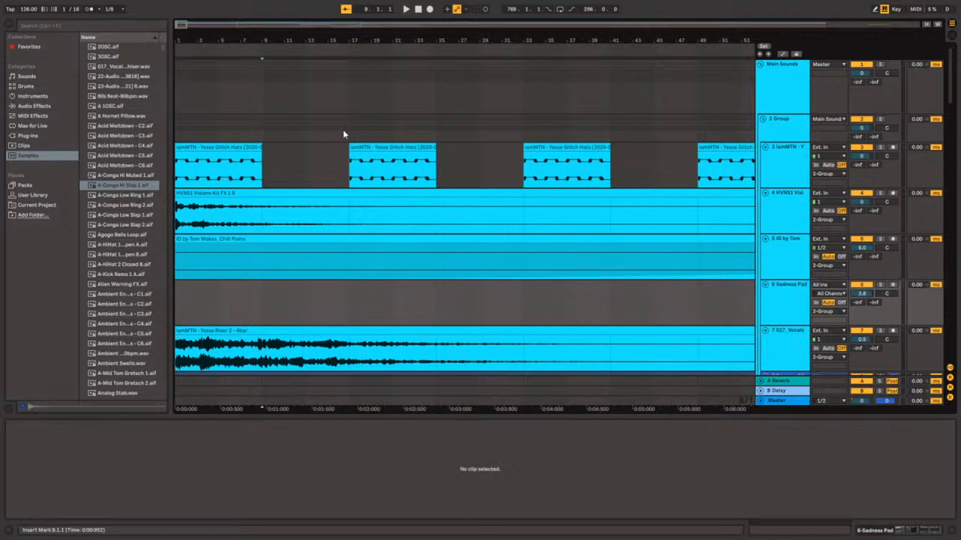
Play the intro from 1.1.1 to hear the reversed FX clip together with the riser, then stop playback.
click(259, 223)
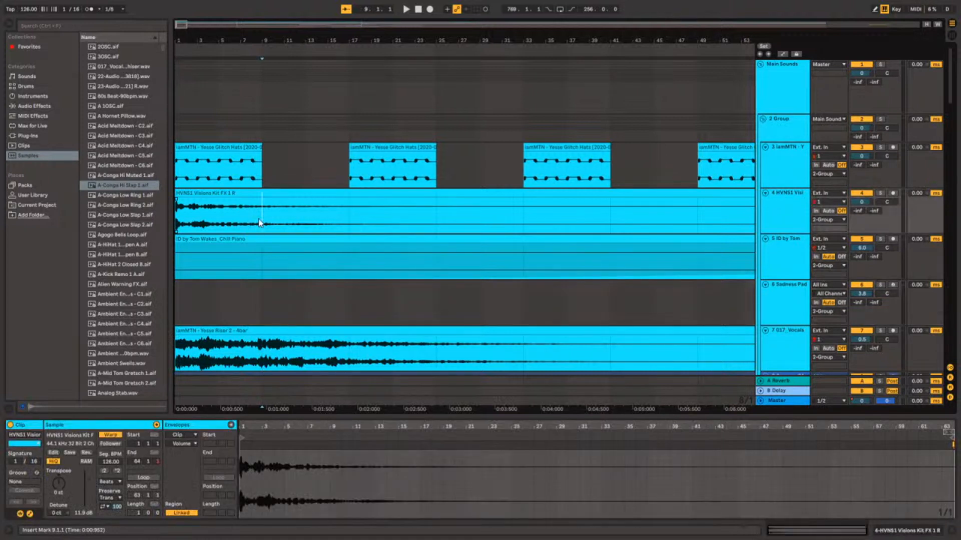
click(177, 218)
key(space)
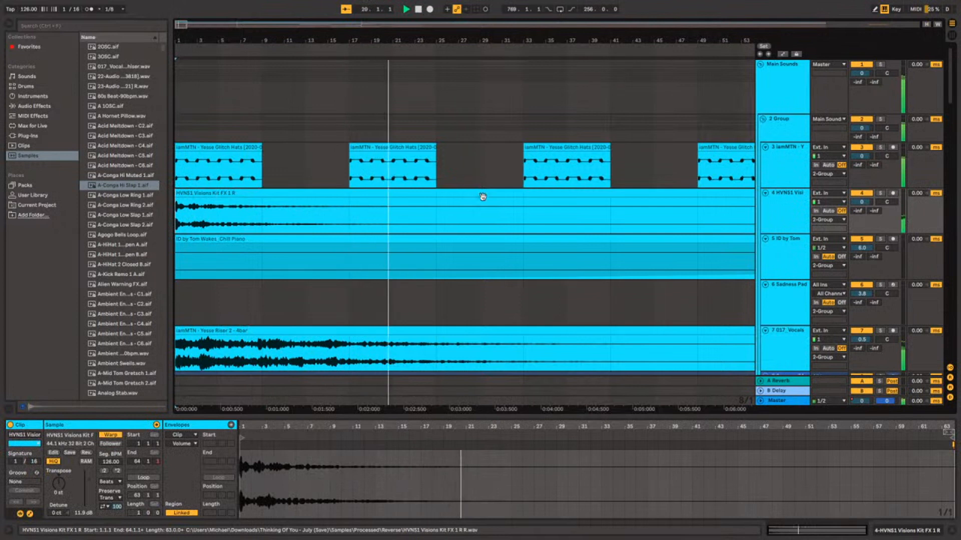
key(space)
Place the HVNS1 Visions Kit Clap clip at 25.1.1 on the HVNS1 track and play the arrangement from there.
click(441, 215)
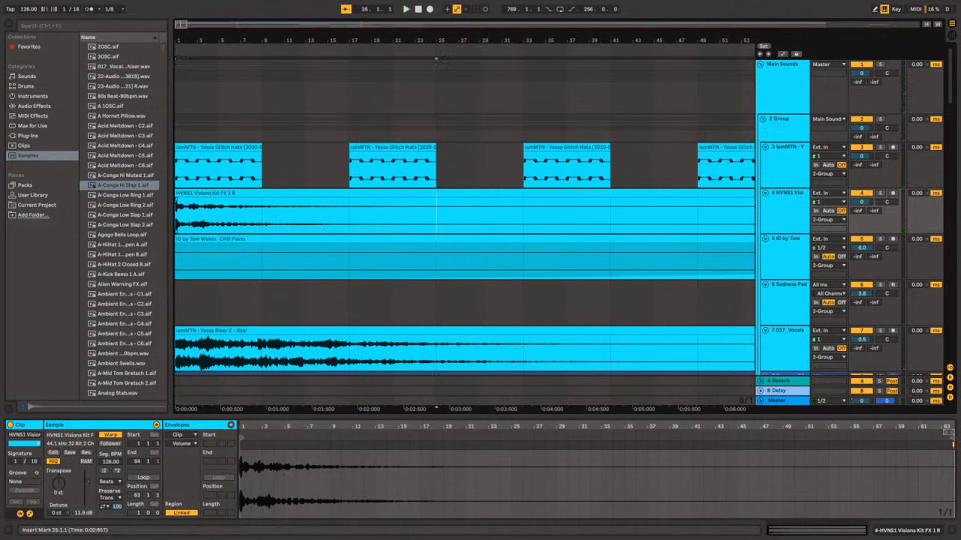
drag(550, 215, 441, 215)
click(391, 218)
click(398, 204)
key(space)
key(minus)
key(minus)
key(minus)
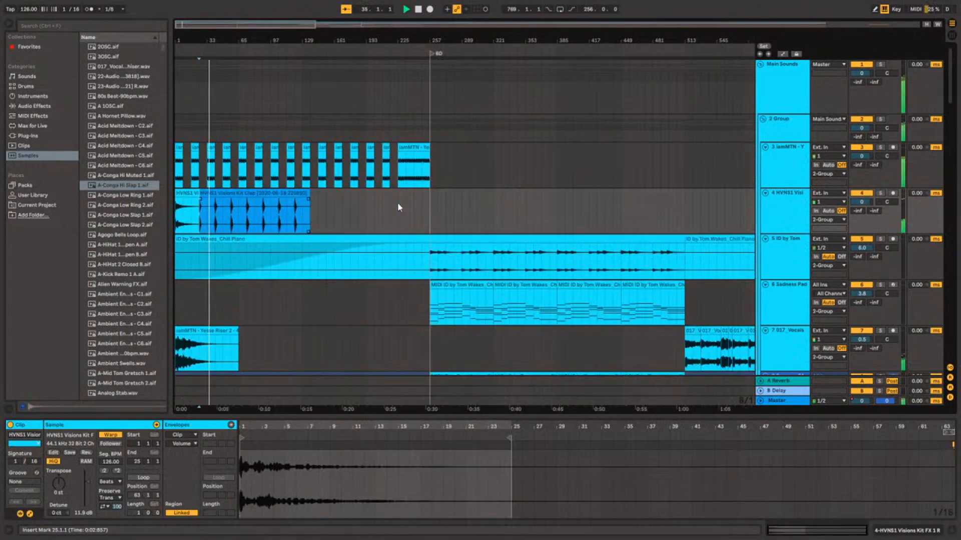
Move the HVNS1 Visions Kit Clap clip earlier on its track so it starts at 17.1.1.
key(plus)
key(plus)
key(plus)
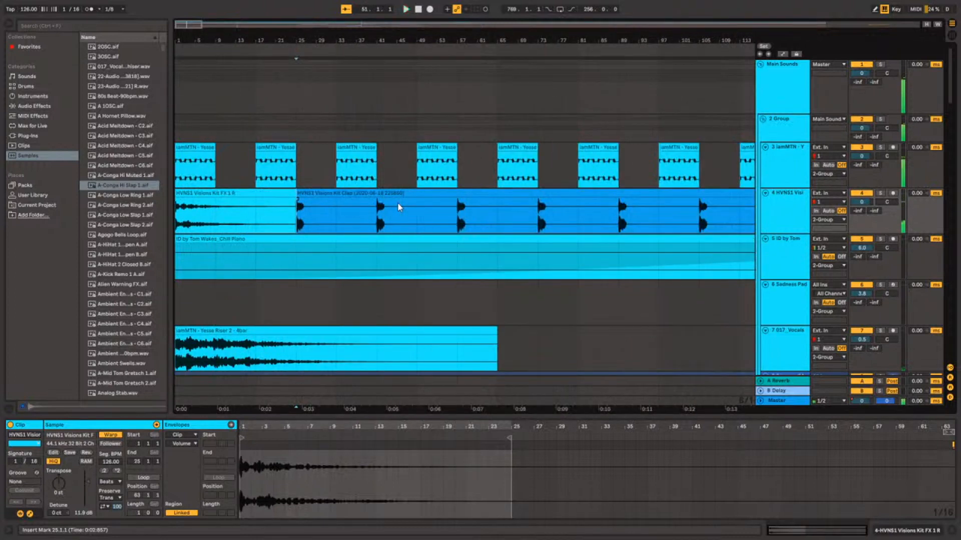
drag(370, 194, 330, 194)
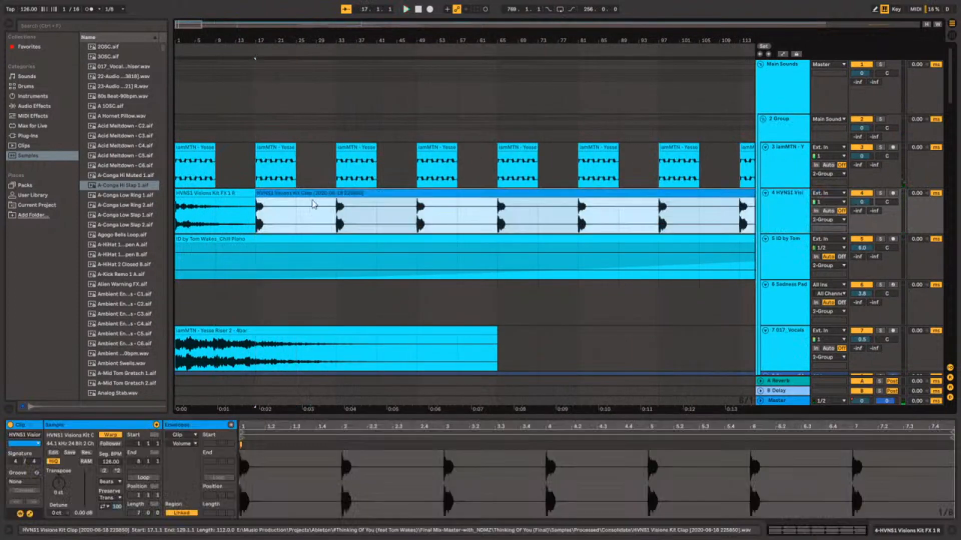
Play the intro from 1.1.1 to check the clap's entry, and deactivate the HVNS1 Visions Kit Clap clip.
click(179, 215)
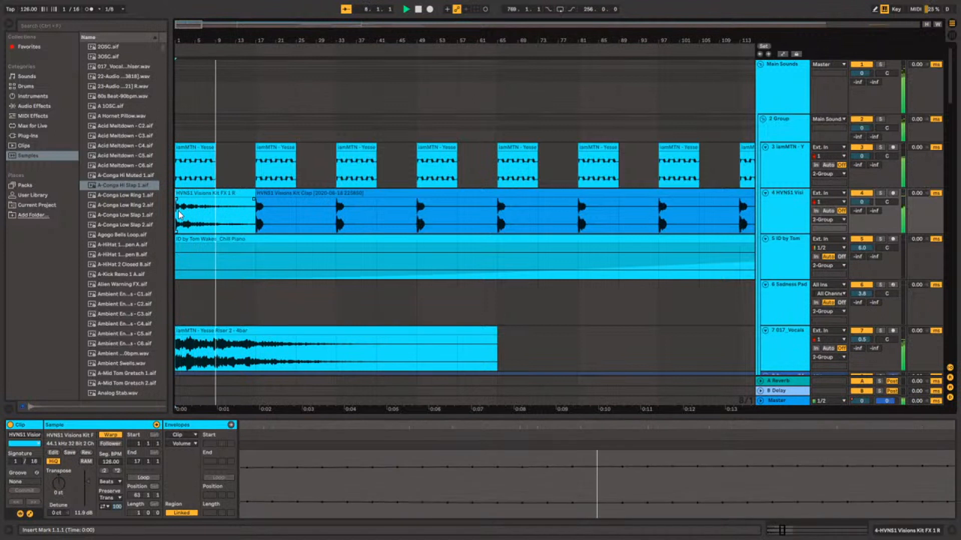
key(plus)
key(plus)
key(minus)
key(minus)
key(space)
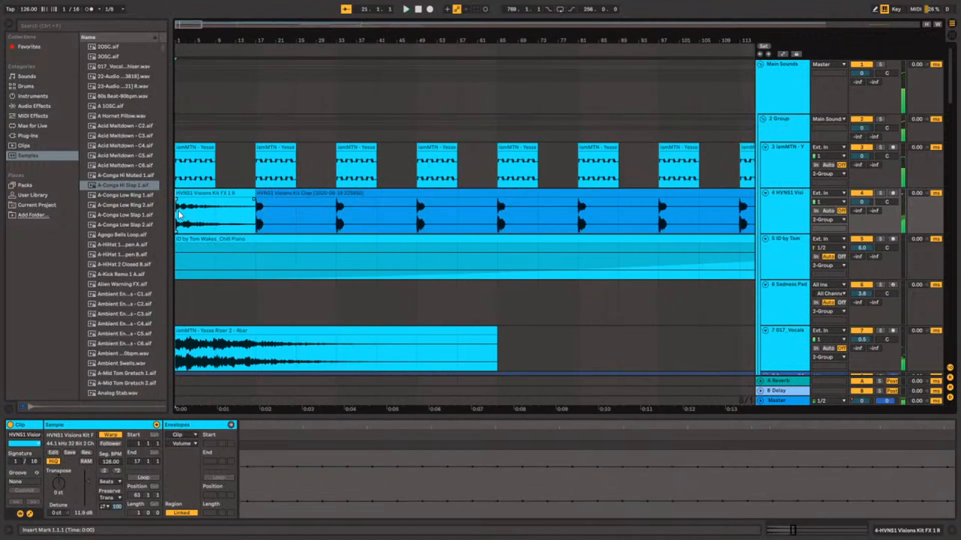
click(278, 193)
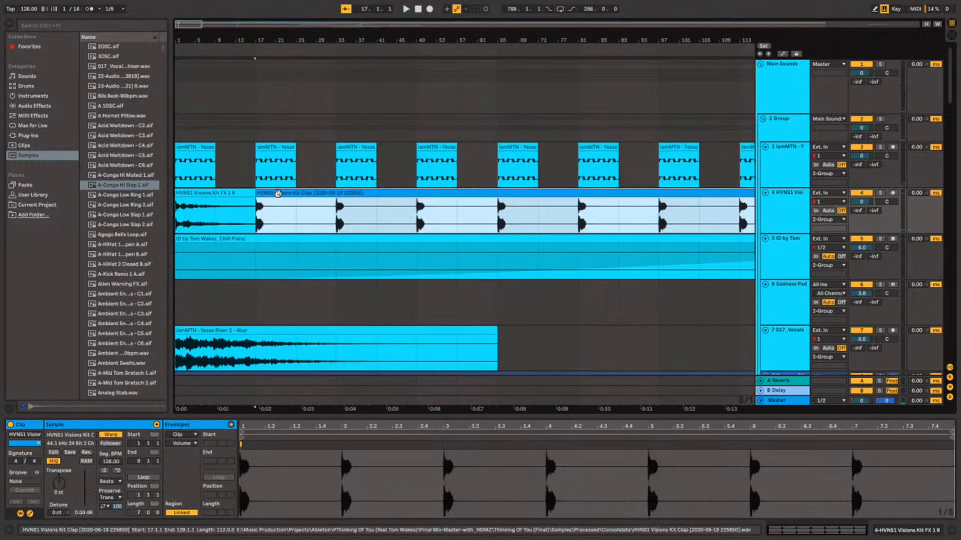
key(0)
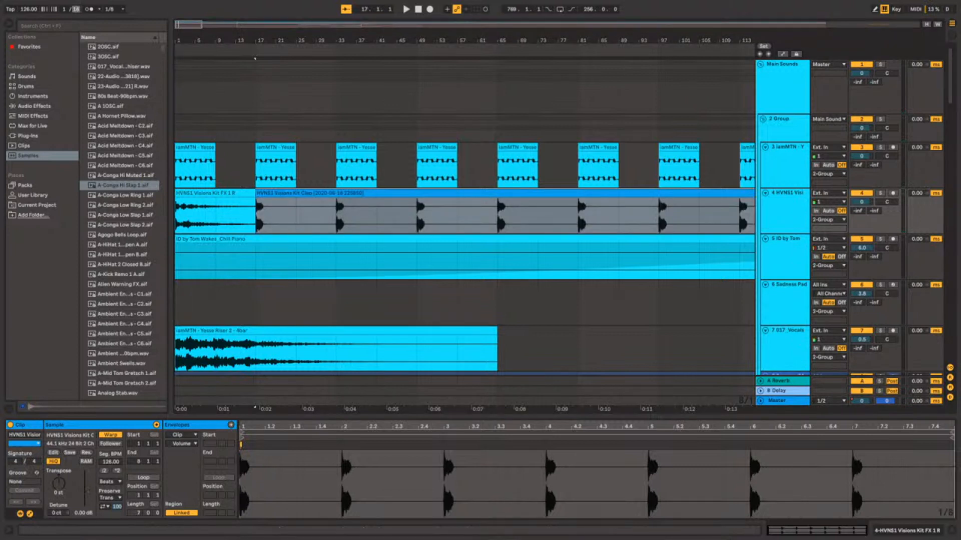
Set the time signature to 1/8 and reactivate the HVNS1 Visions Kit Clap clip.
mouse_move(76, 9)
mouse_down()
mouse_move(76, 30)
mouse_move(76, 4)
mouse_up()
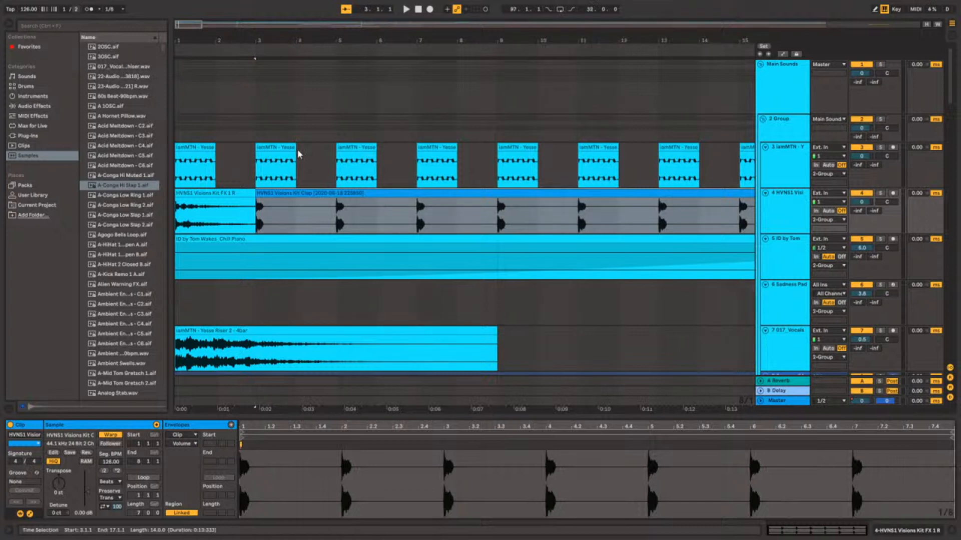
drag(289, 191, 268, 200)
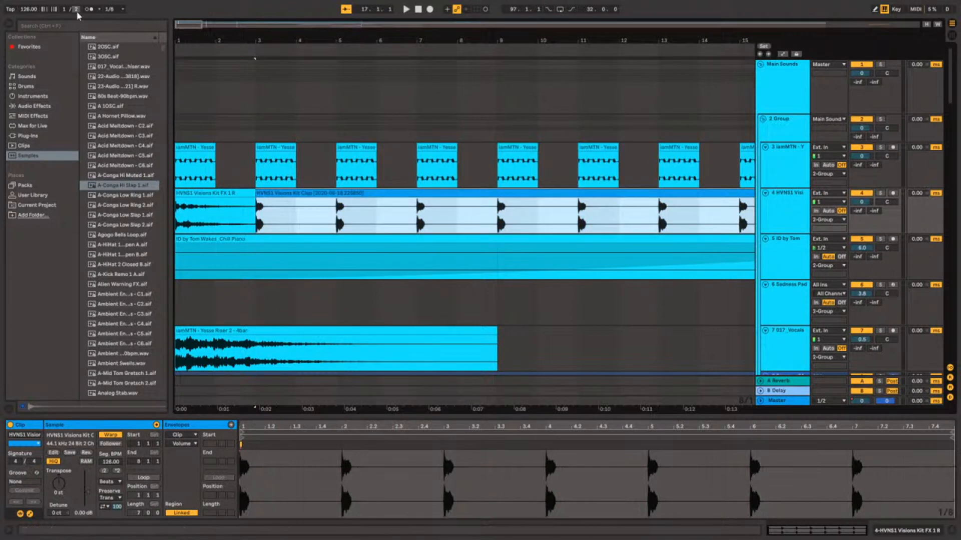
drag(75, 10, 76, 0)
Move the HVNS1 Visions Kit Clap clip along its track so it starts at 17.1.1.
click(270, 193)
click(270, 193)
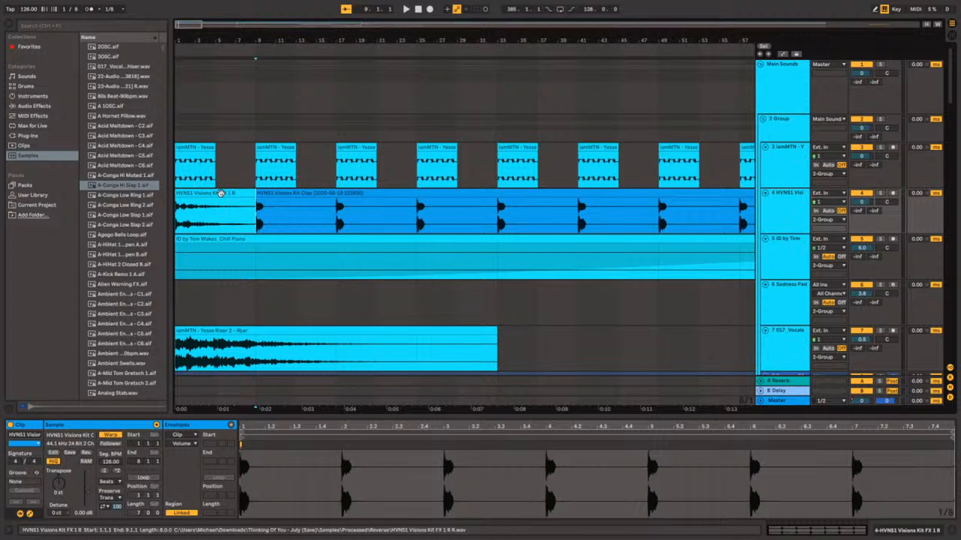
click(264, 196)
drag(302, 196, 338, 202)
Delete the HVNS1 Visions Kit Clap clip from the intro of the HVNS1 track.
scroll(338, 202, down, 8)
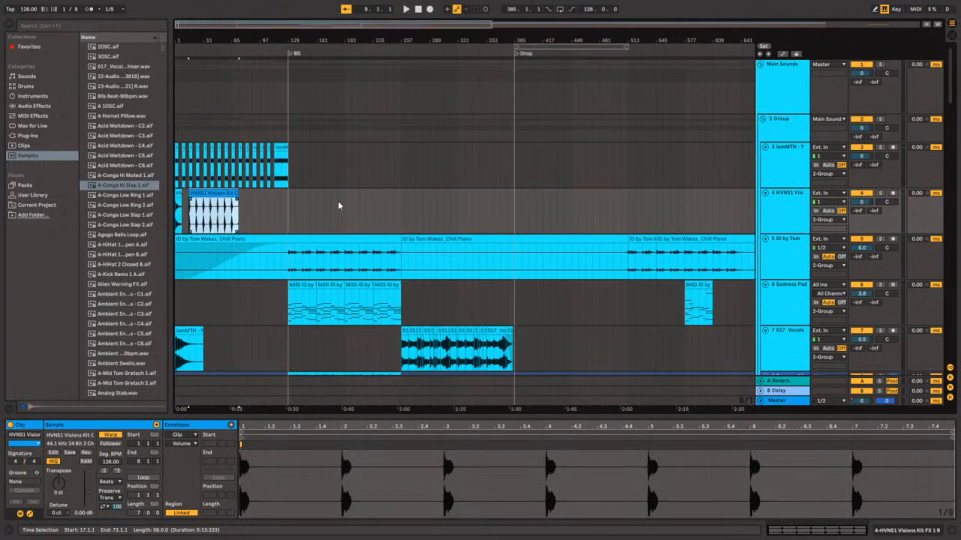
scroll(338, 202, up, 3)
scroll(338, 205, left, 10)
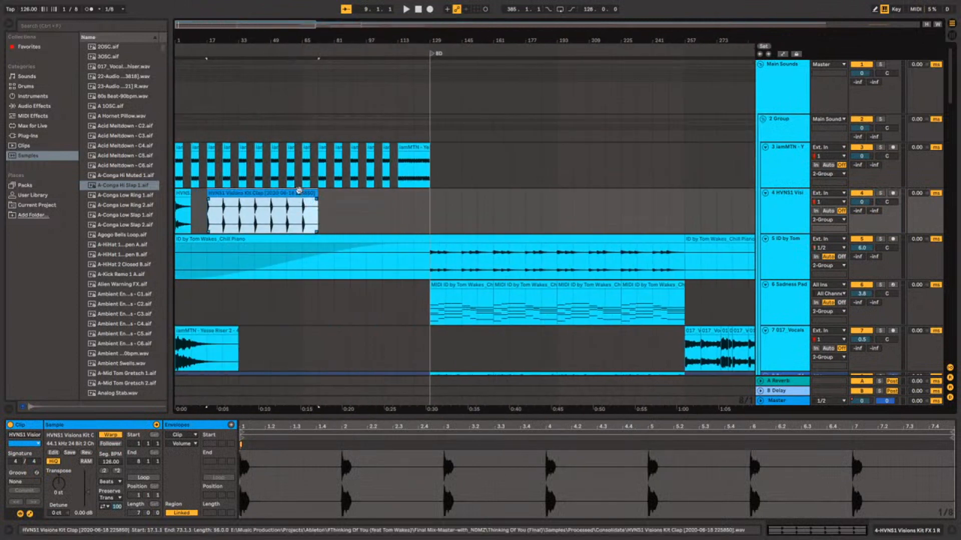
key(Delete)
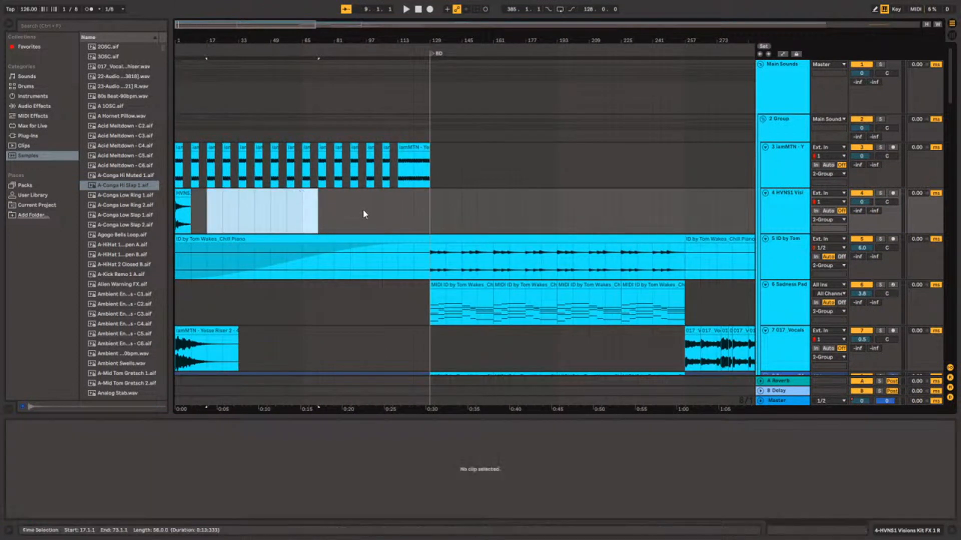
Play the arrangement from 505.1.1 to hear how the drop ends, then stop playback.
scroll(363, 210, down, 6)
scroll(363, 214, down, 1)
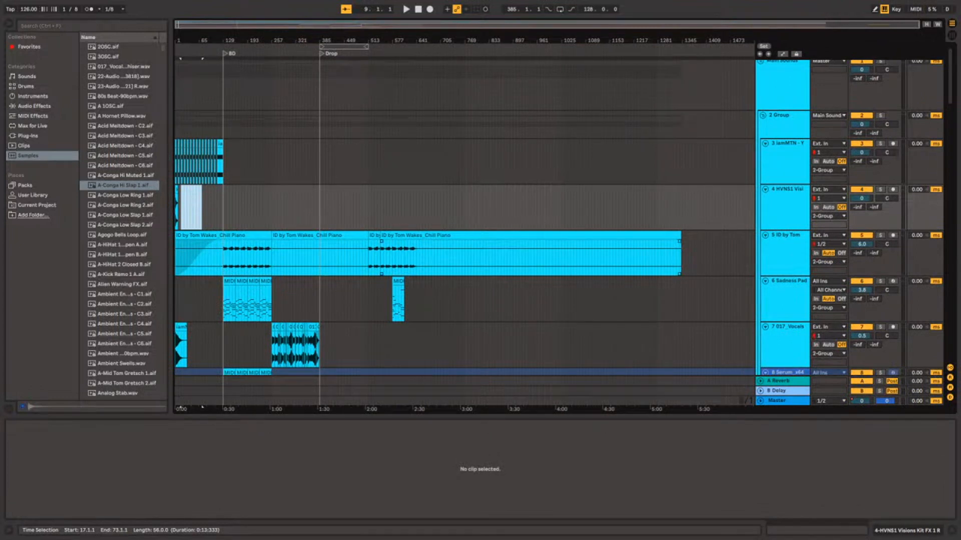
scroll(363, 214, down, 8)
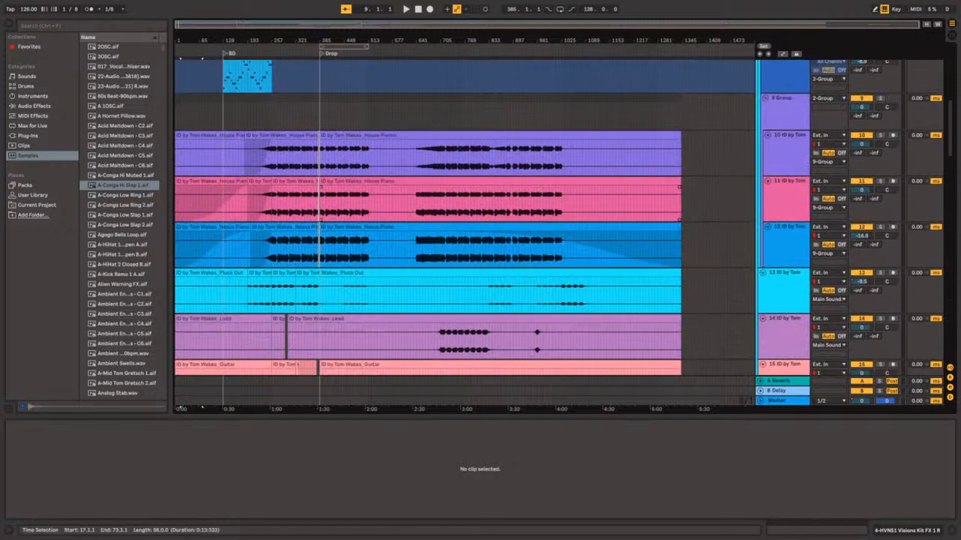
click(395, 203)
scroll(359, 190, up, 3)
scroll(358, 189, up, 1)
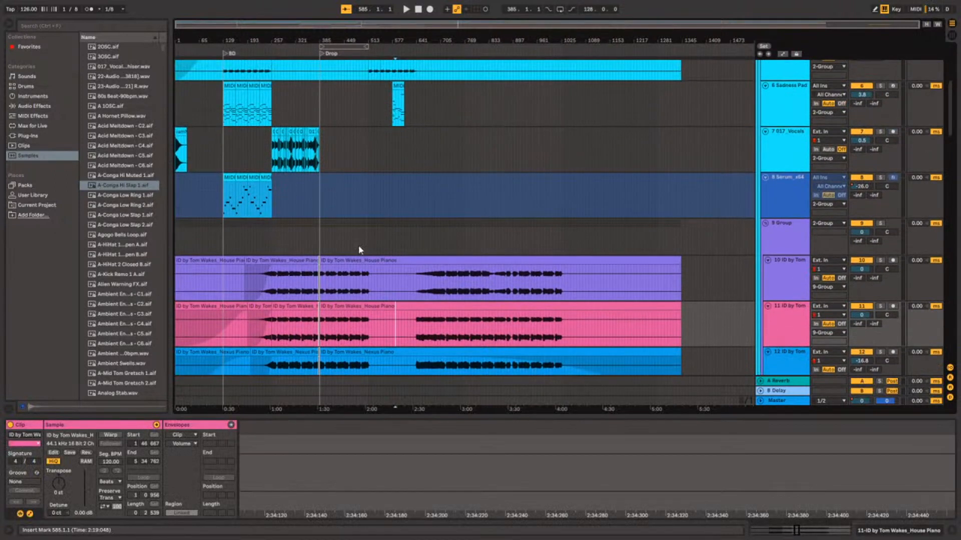
click(365, 244)
key(space)
scroll(365, 244, up, 5)
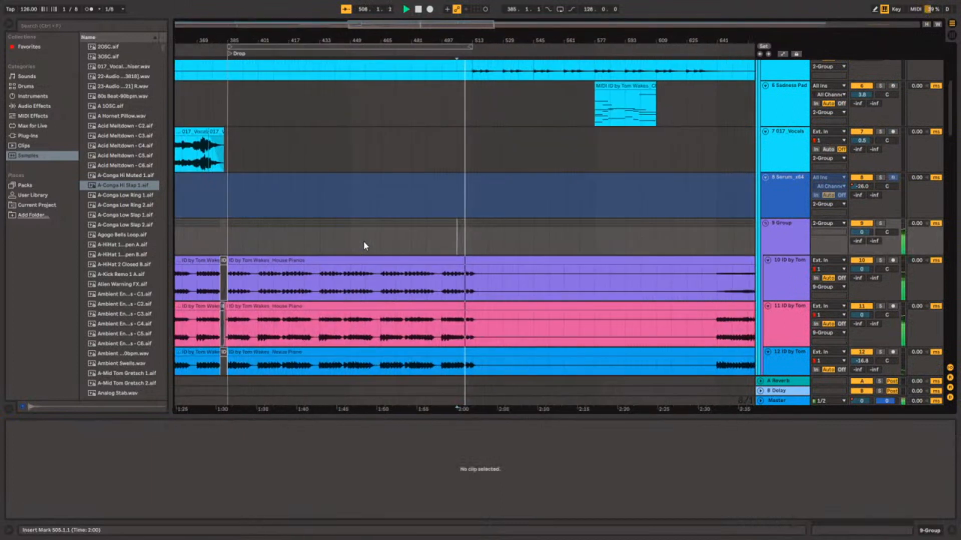
key(space)
Paste the Thinking_Of_You_Woj_Spire clip at 513.1.1 on the 017_Vocals track.
click(463, 243)
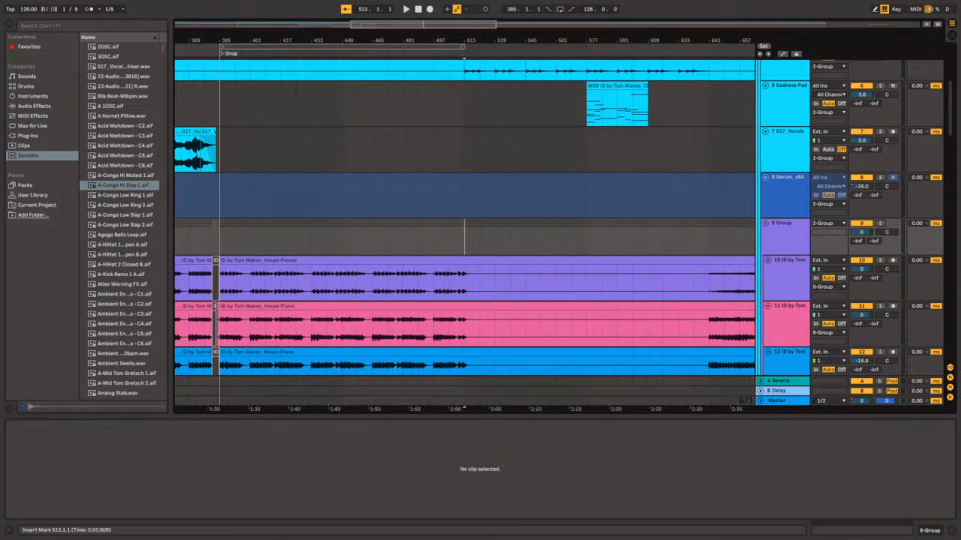
drag(554, 311, 466, 223)
scroll(589, 259, up, 3)
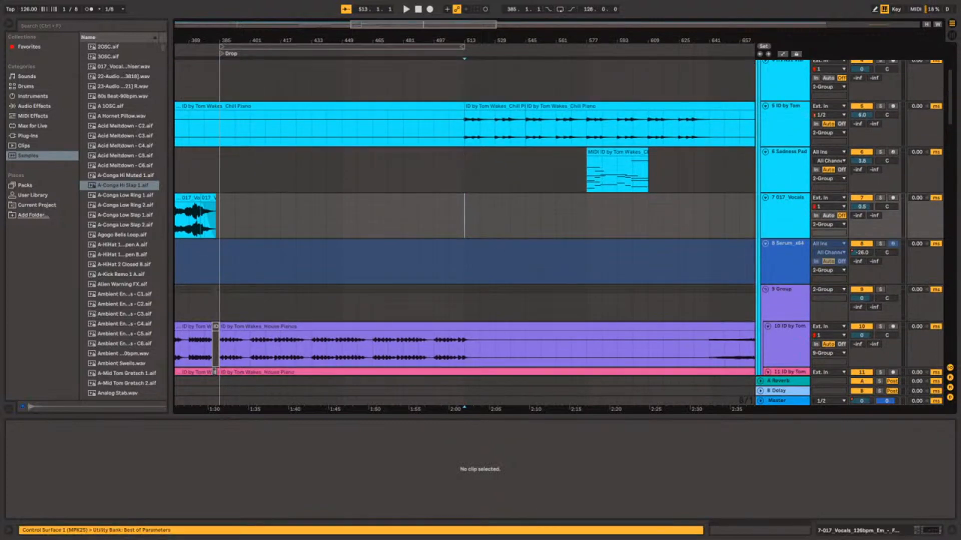
key(ctrl+v)
Play from 513.1.1 and examine how the Thinking_Of_You_Woj_Spire clip fits the section after the drop.
click(469, 220)
key(space)
scroll(468, 220, down, 3)
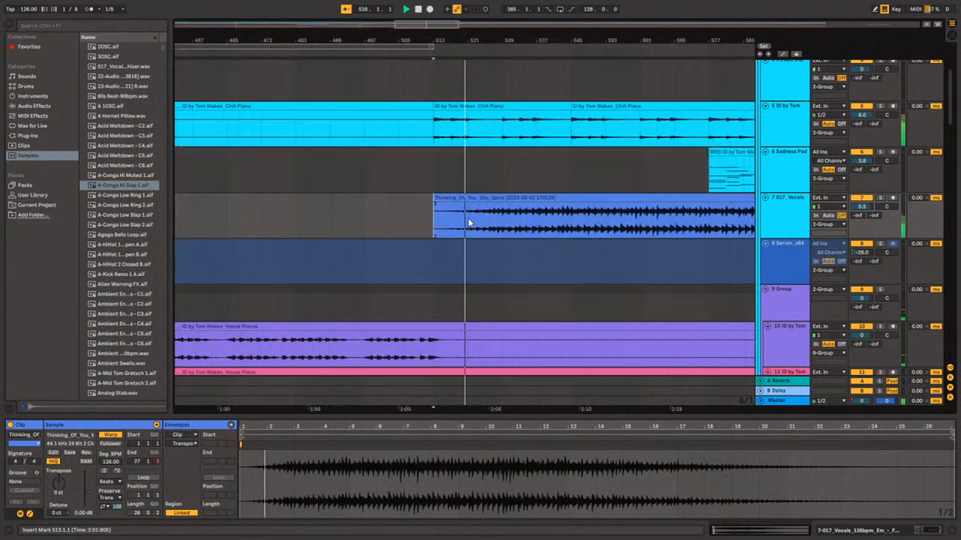
scroll(468, 221, down, 2)
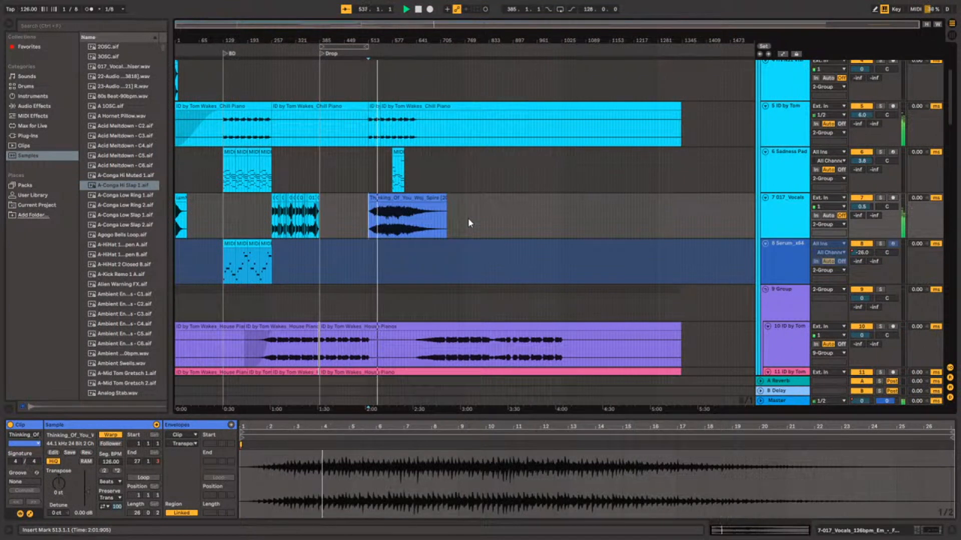
click(469, 222)
scroll(469, 222, up, 4)
scroll(469, 223, left, 10)
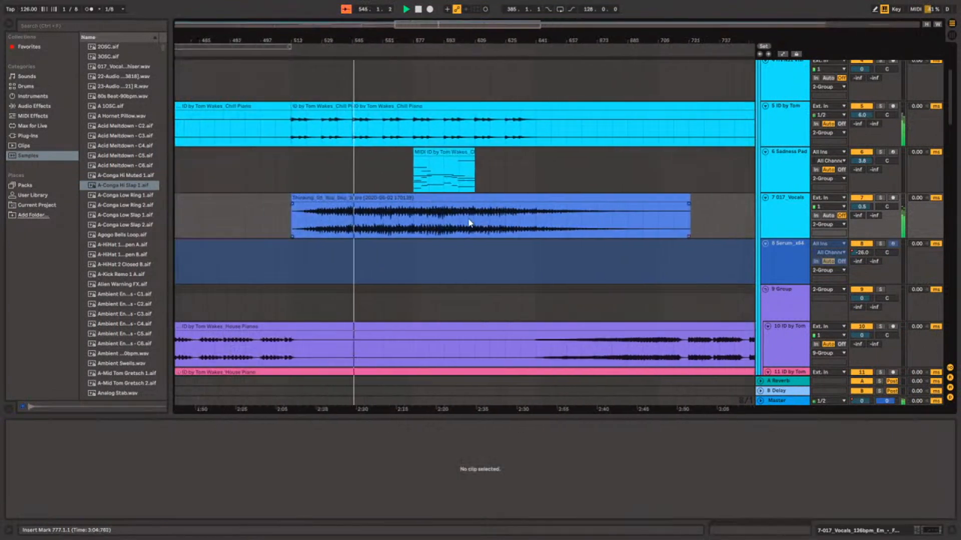
scroll(468, 223, right, 8)
scroll(468, 223, left, 6)
scroll(486, 225, left, 3)
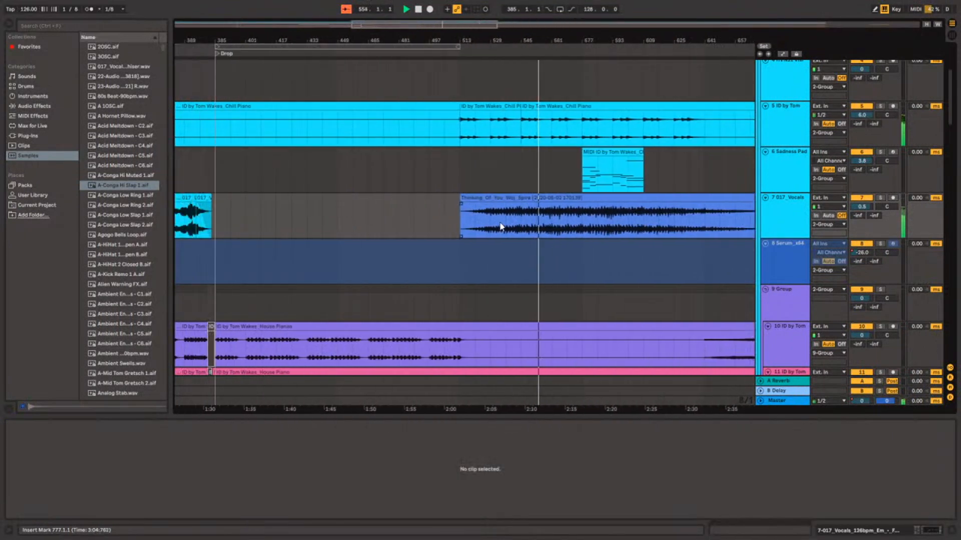
click(491, 223)
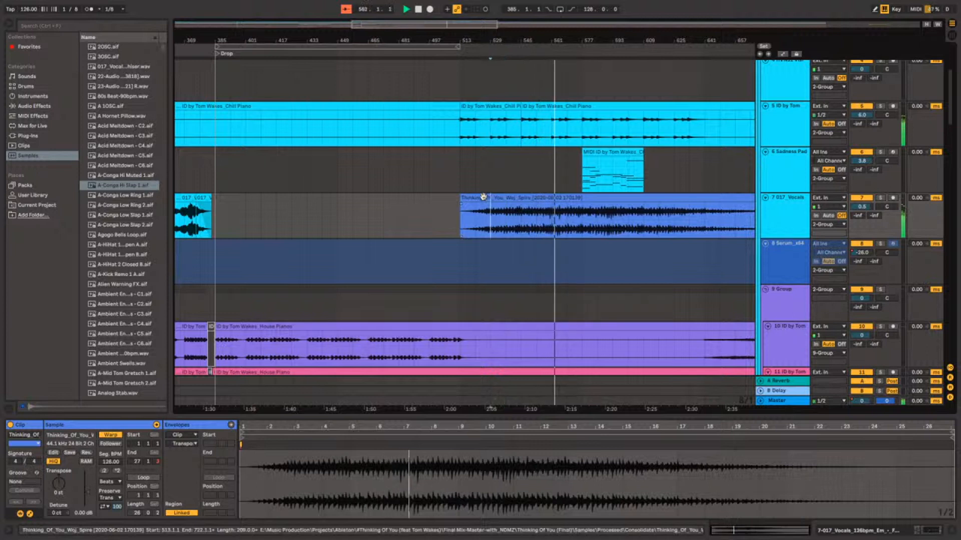
mouse_move(482, 207)
mouse_down()
mouse_move(467, 202)
mouse_move(484, 199)
mouse_up()
scroll(536, 209, right, 2)
scroll(537, 210, right, 3)
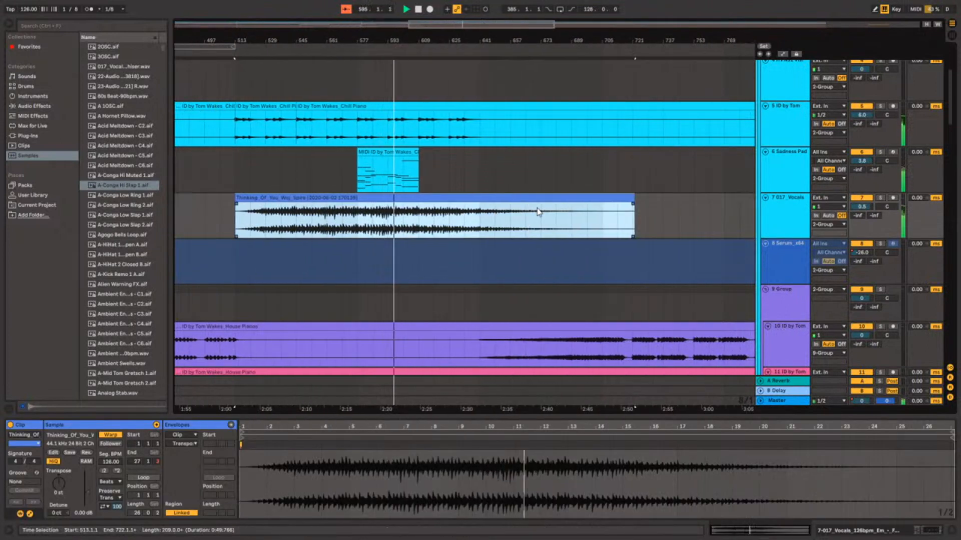
Try to lengthen the MIDI clip at 577.1.1 on the Sadness Pad track, then undo the extension.
drag(418, 152, 524, 160)
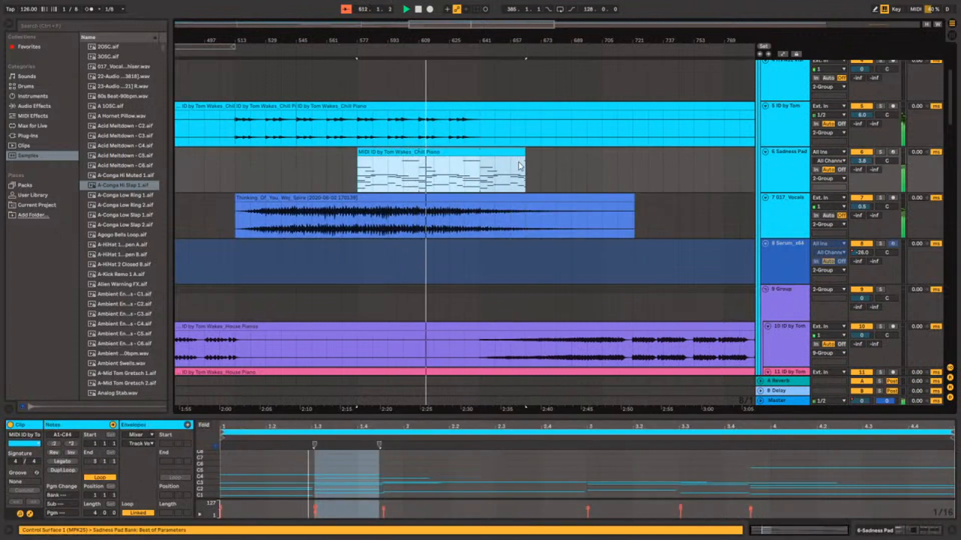
key(ctrl+z)
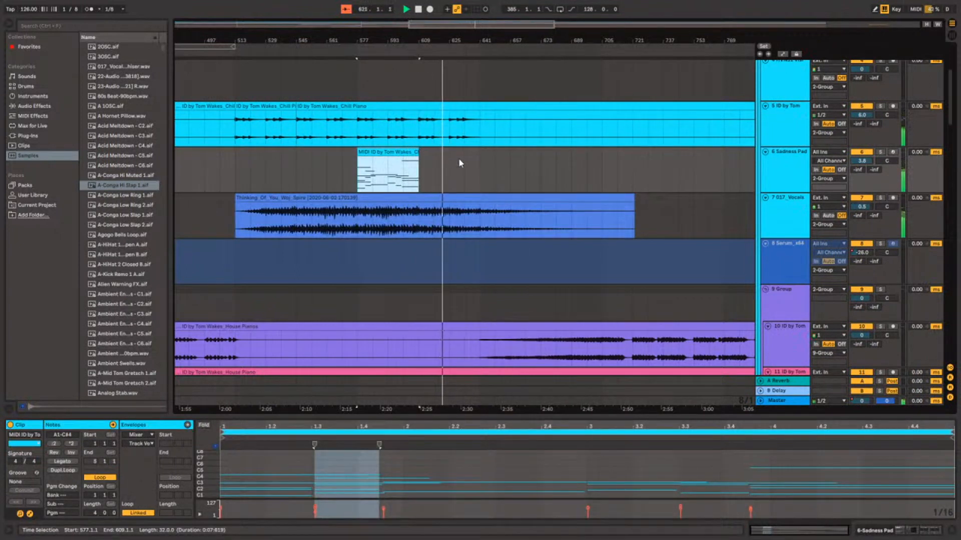
Split the Thinking_Of_You_Woj_Spire clip at 545.1.1 on the 017_Vocals track.
scroll(434, 161, up, 5)
scroll(434, 161, down, 7)
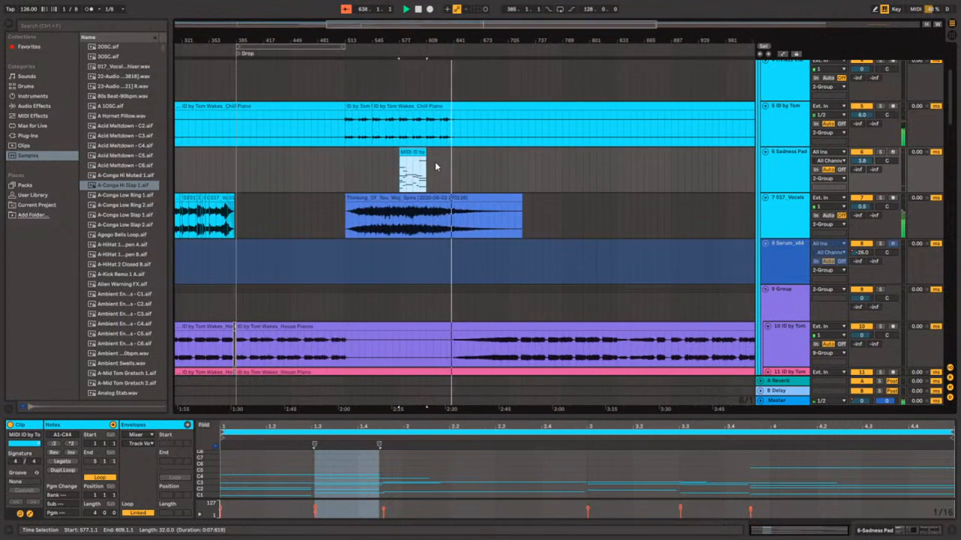
scroll(434, 161, up, 6)
scroll(434, 161, down, 3)
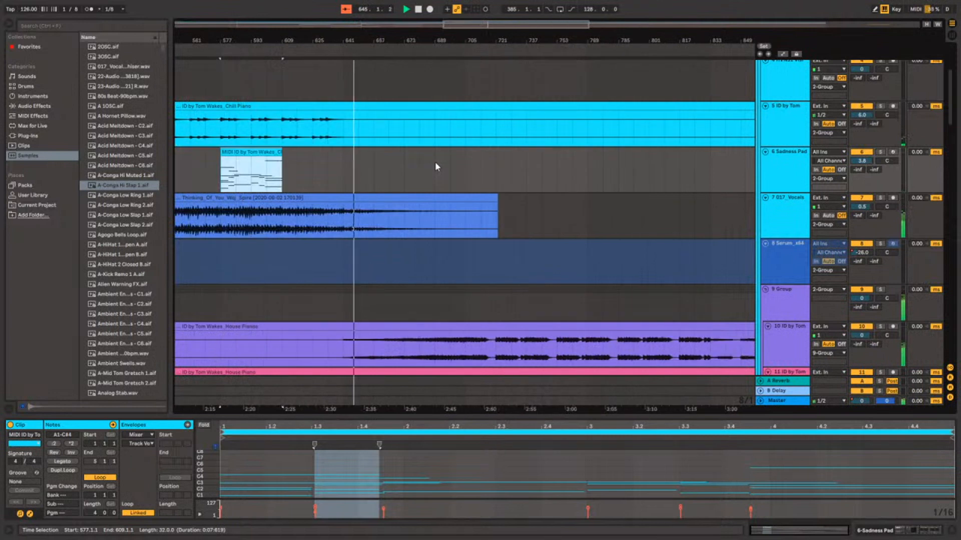
scroll(330, 198, down, 2)
click(271, 196)
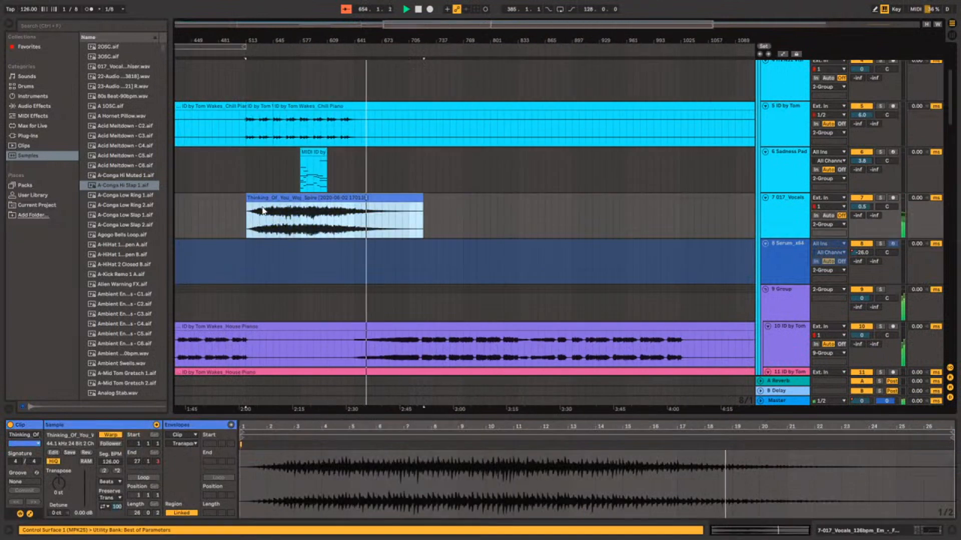
scroll(459, 209, up, 8)
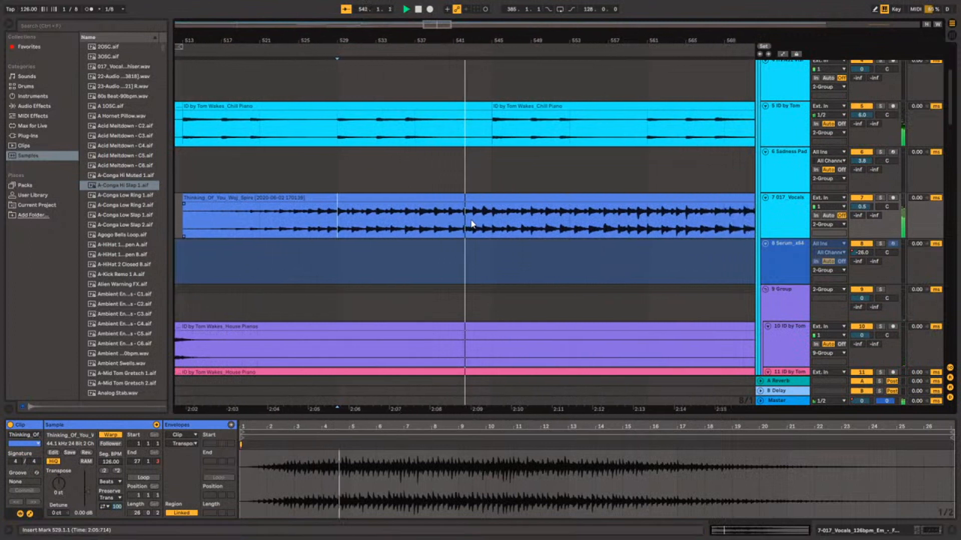
click(479, 215)
key(ctrl+e)
Copy the Thinking_Of_You_Woj_Spire section starting at 545.1.1 and paste it at 641.1.1 on the same track.
scroll(486, 200, down, 5)
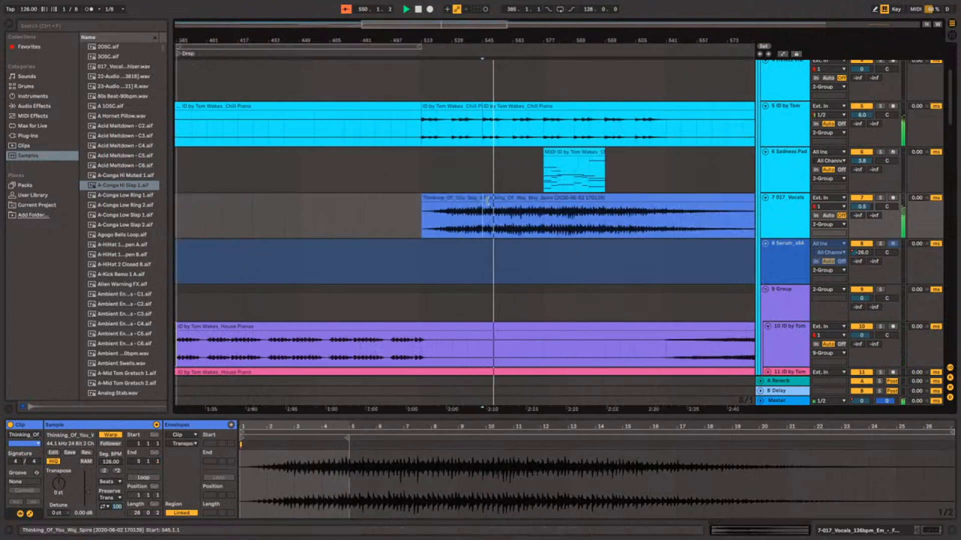
click(496, 206)
scroll(515, 209, down, 3)
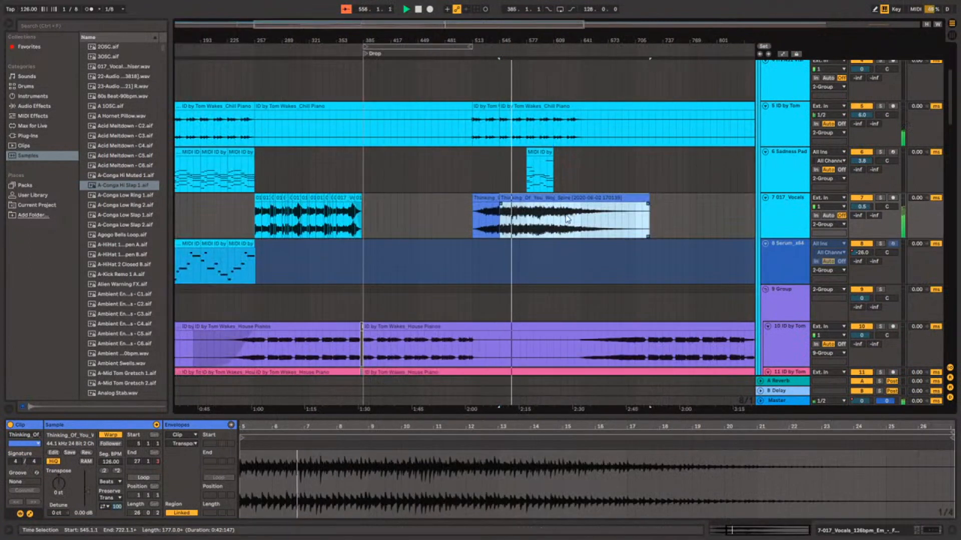
click(566, 224)
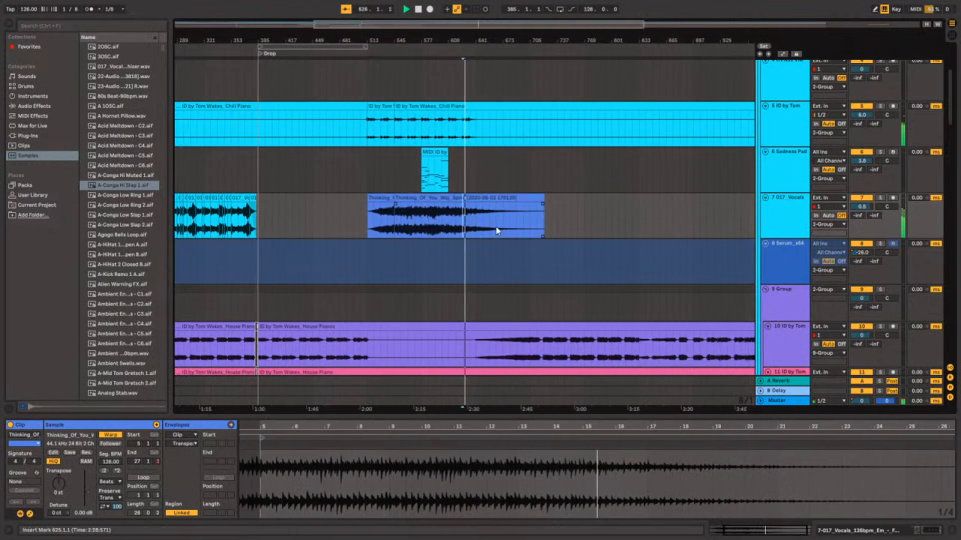
scroll(497, 230, up, 5)
click(499, 230)
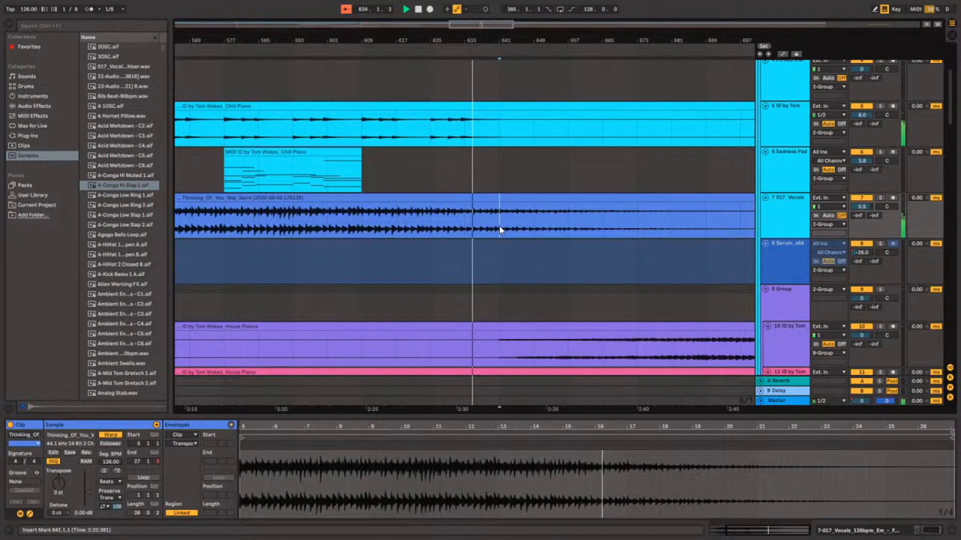
click(539, 236)
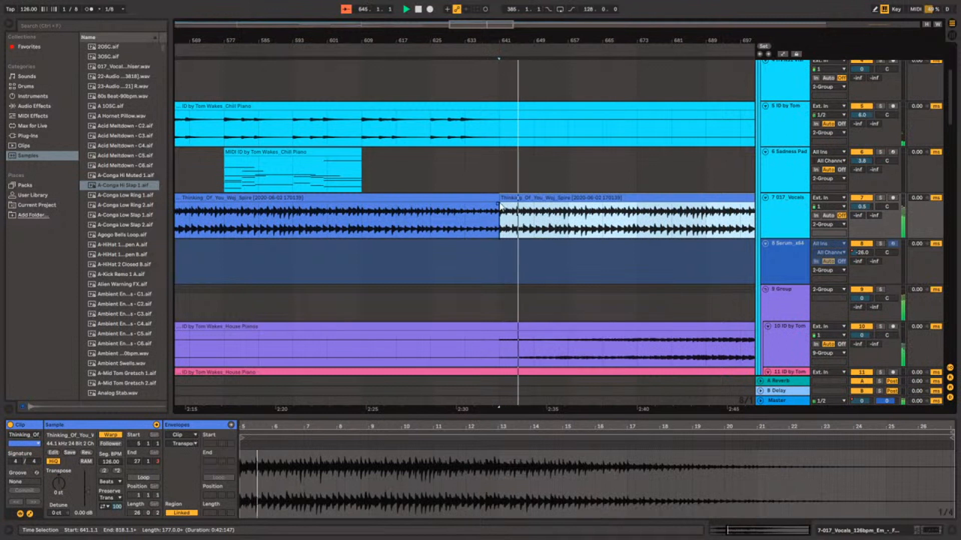
Create a long crossfade between the two Thinking_Of_You_Woj_Spire clips around 641.1.1, starting the fade at 609.1.1.
drag(499, 204, 245, 207)
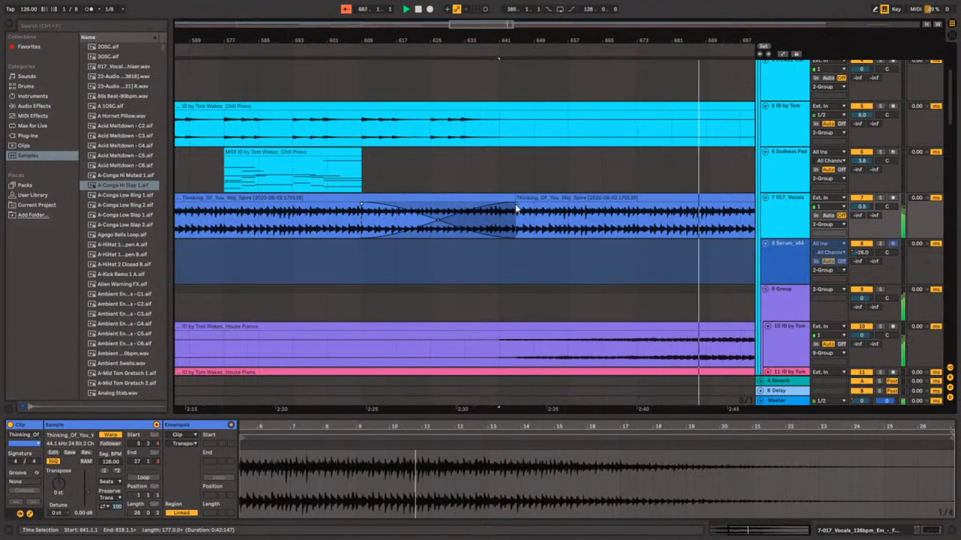
scroll(479, 223, down, 5)
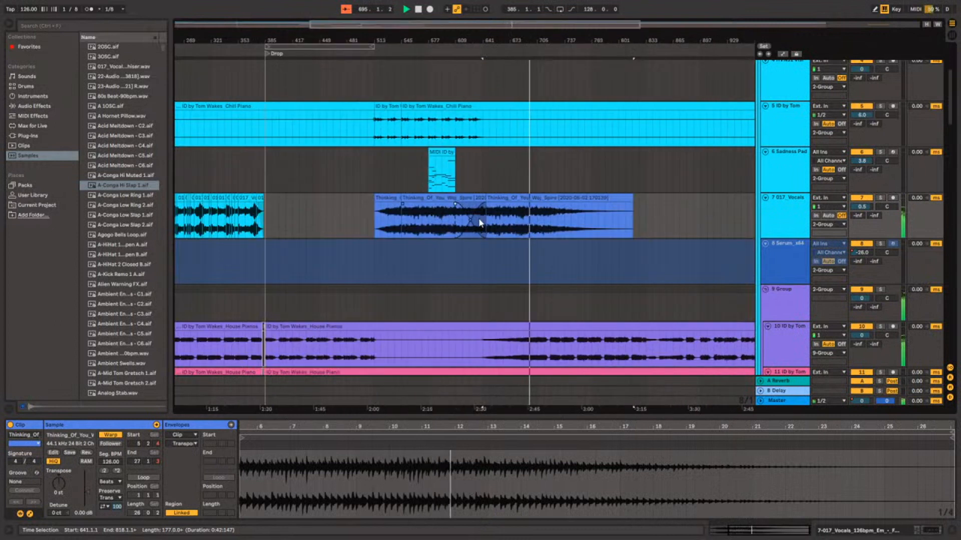
Paste another copy of the Thinking_Of_You_Woj_Spire section at 705.1.1 and place the insert marker at 769.1.1.
click(536, 235)
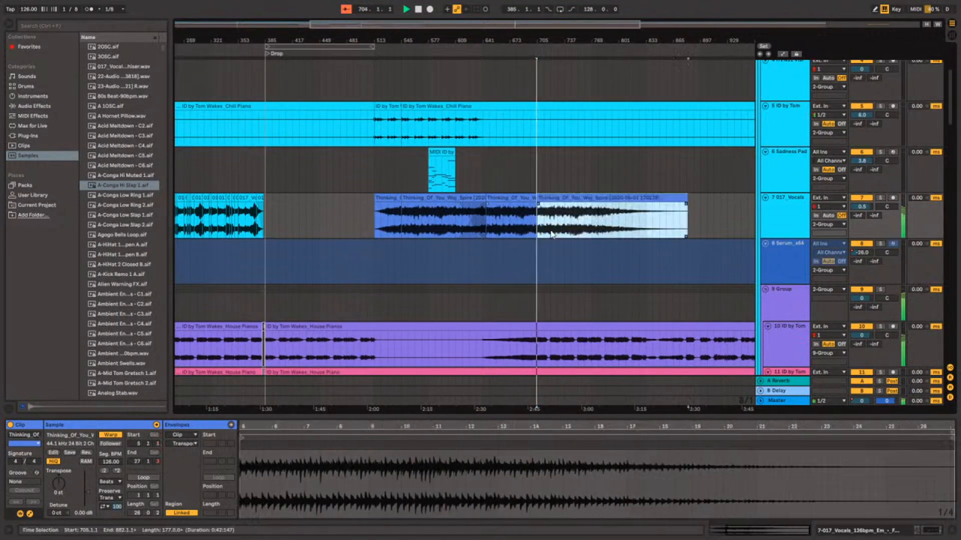
scroll(545, 232, up, 5)
scroll(548, 230, up, 3)
scroll(548, 231, down, 5)
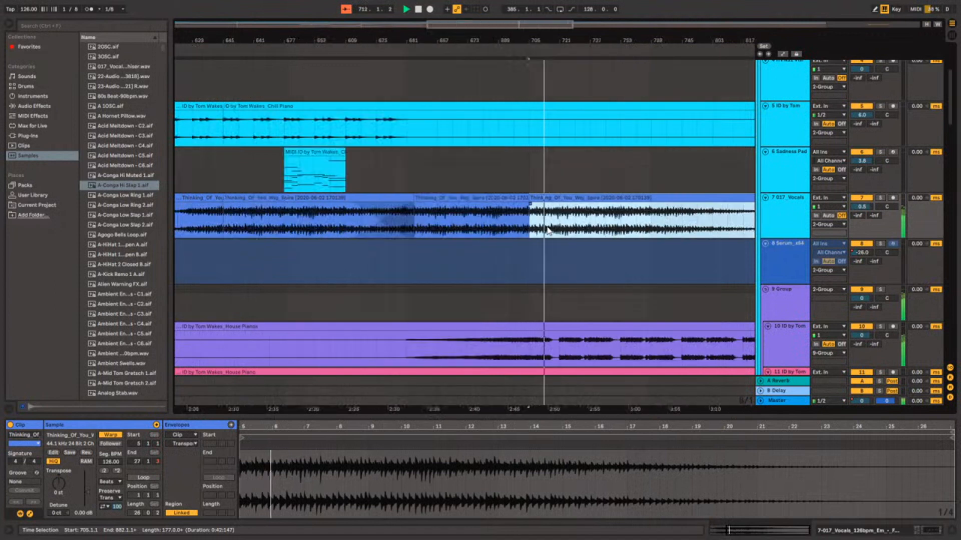
scroll(548, 231, down, 5)
scroll(548, 231, up, 5)
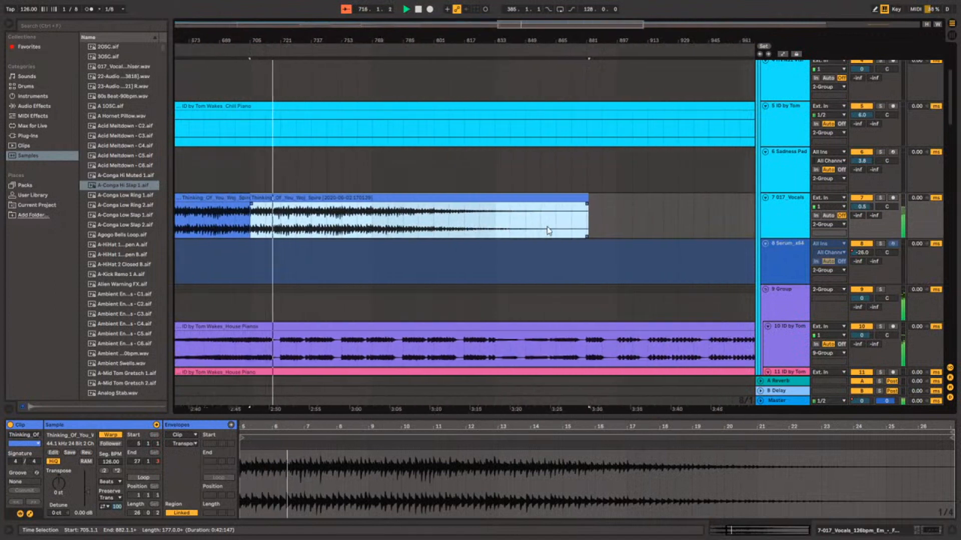
click(375, 235)
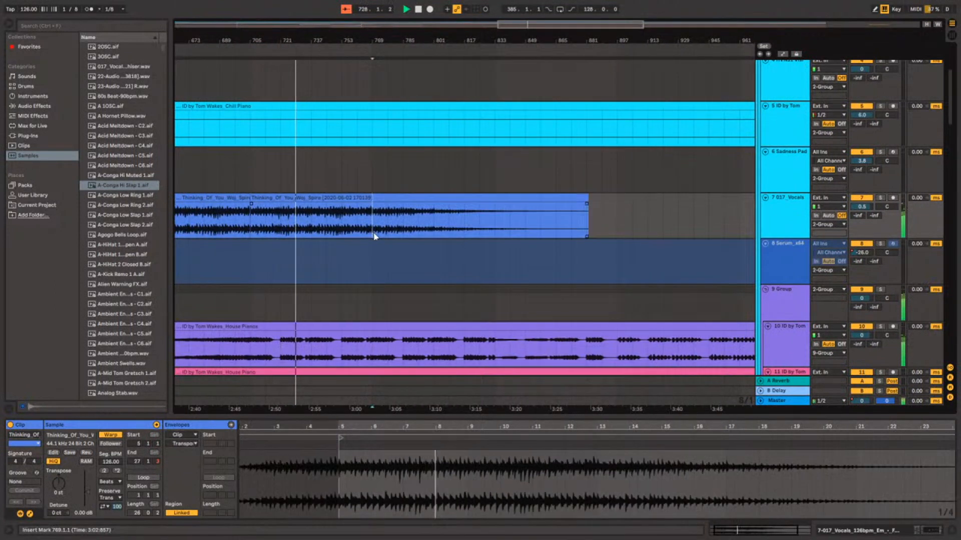
Paste another copy of the Thinking_Of_You_Woj_Spire section at 769.1.1 on the 017_Vocals track.
key(ctrl+v)
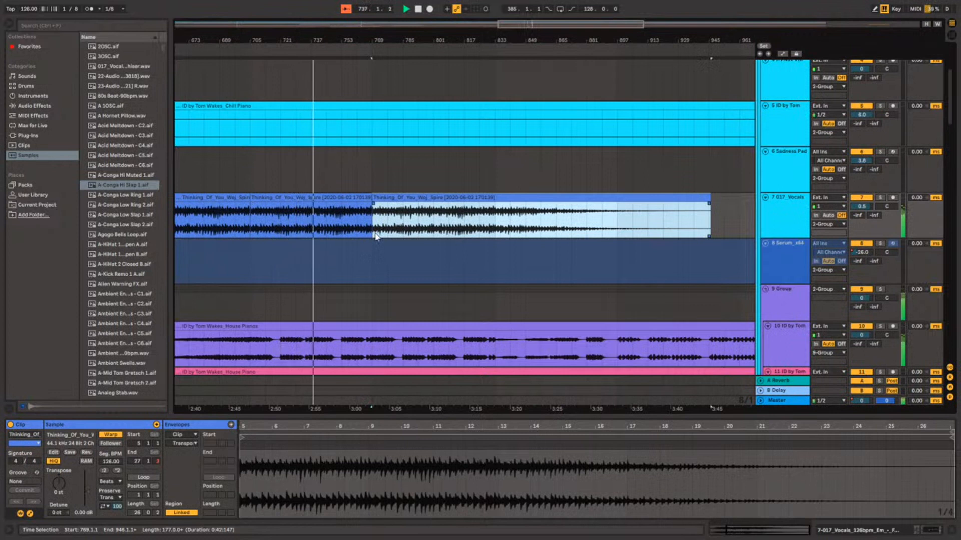
scroll(376, 236, down, 3)
scroll(376, 236, down, 3)
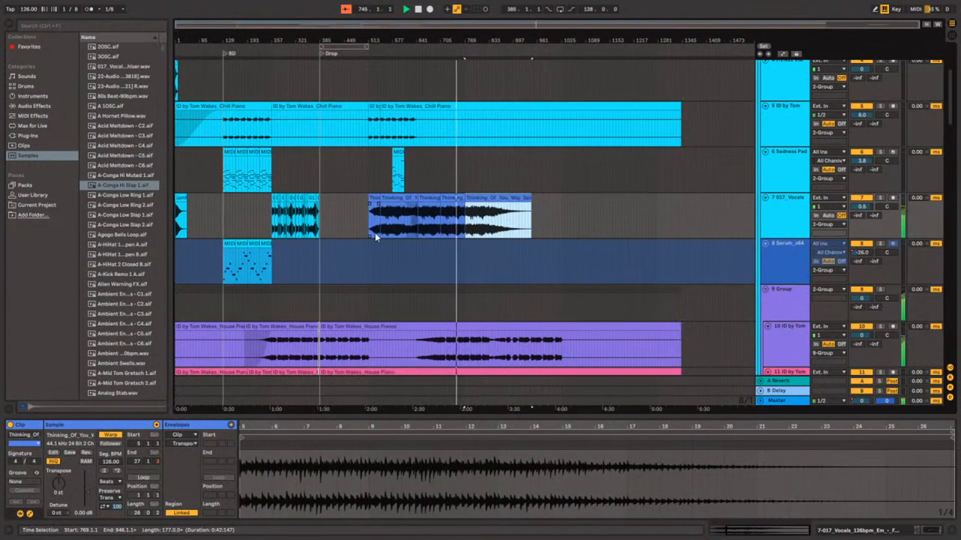
scroll(374, 233, up, 3)
scroll(376, 232, down, 3)
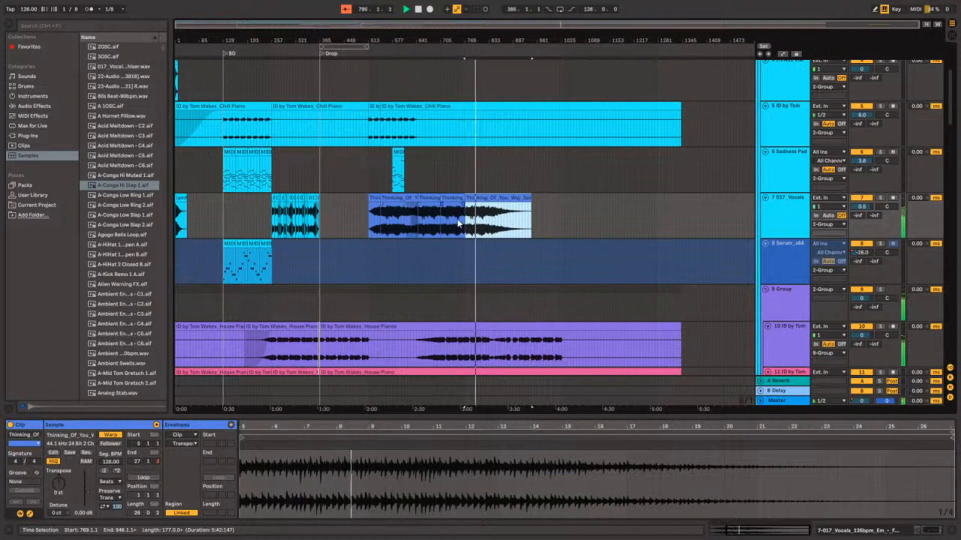
Fade out the last Thinking_Of_You_Woj_Spire clip over its whole length from 769.1.1 and bend the fade curve downward.
scroll(458, 223, up, 4)
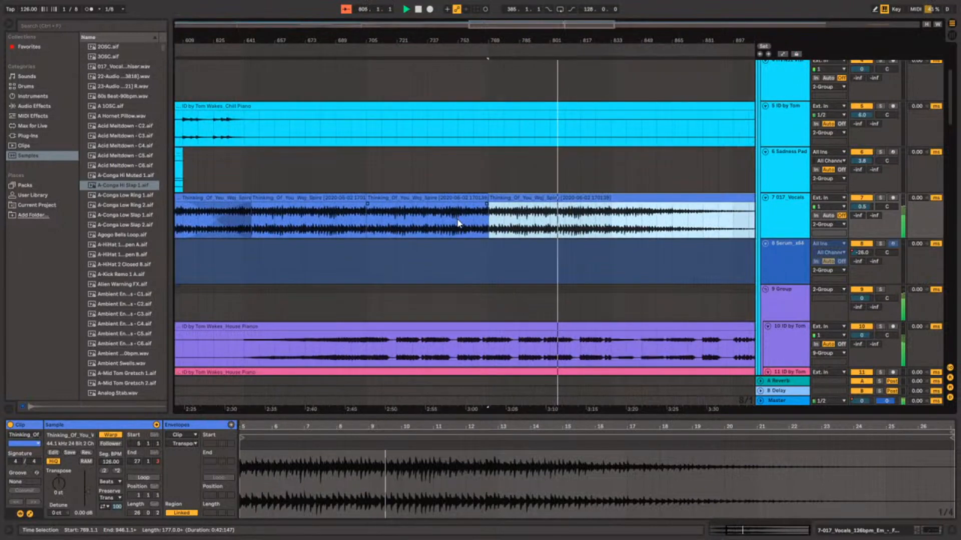
scroll(458, 224, right, 3)
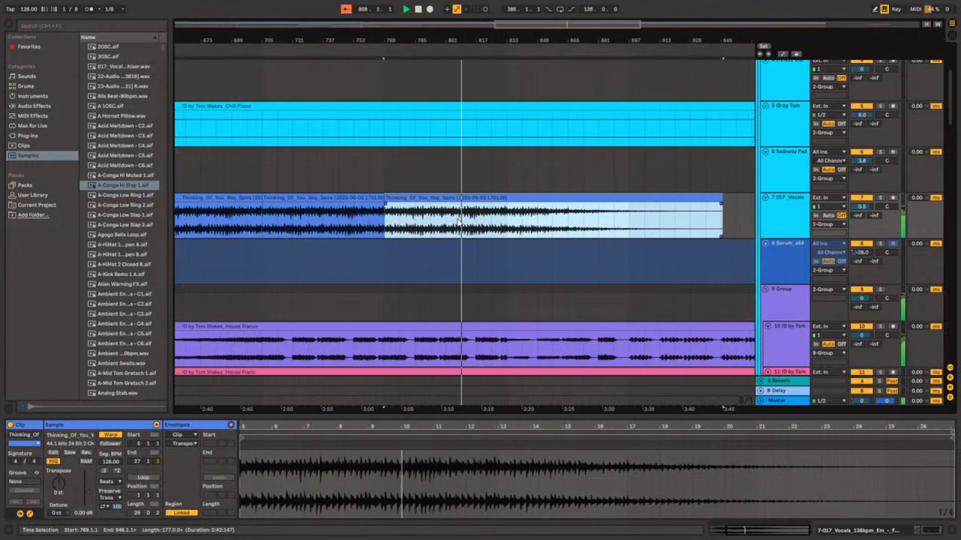
click(721, 205)
drag(722, 208, 374, 188)
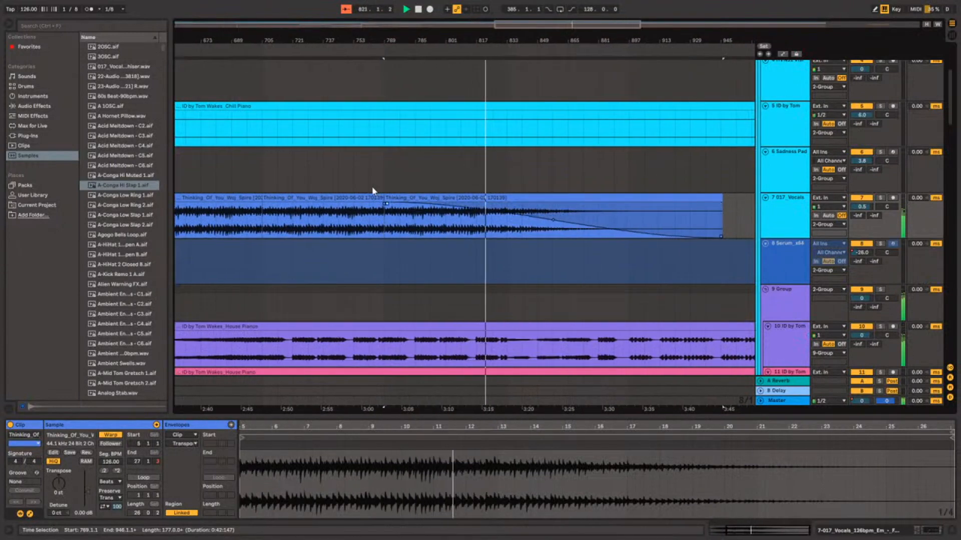
drag(551, 223, 549, 232)
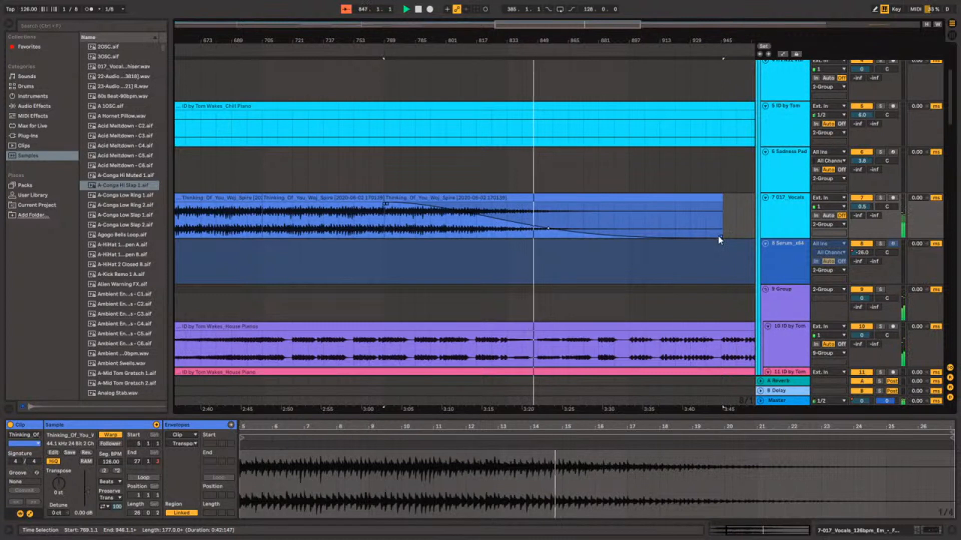
Try shortening the end of the last Spire clip, undo that trim, and bend its fade-out curve upward for a later drop in volume.
drag(718, 236, 619, 249)
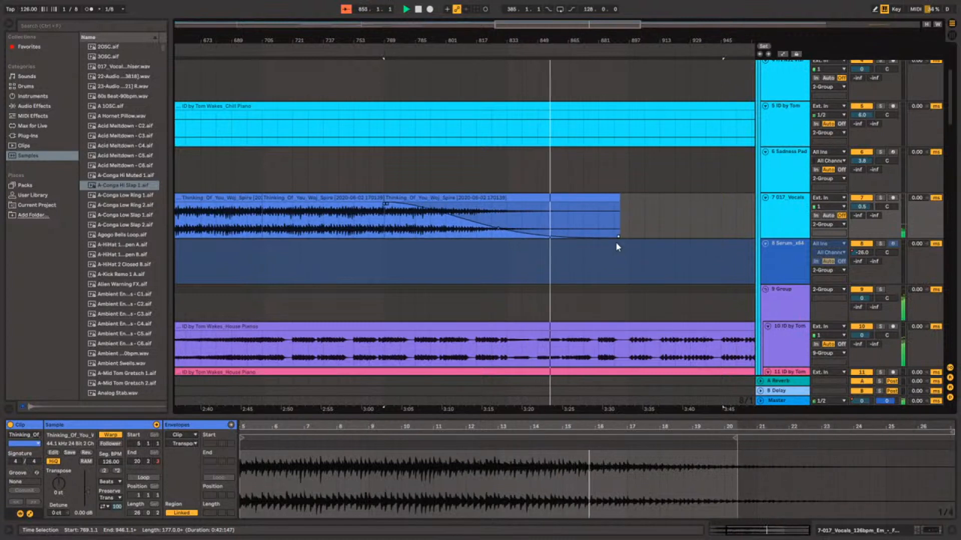
key(ctrl+z)
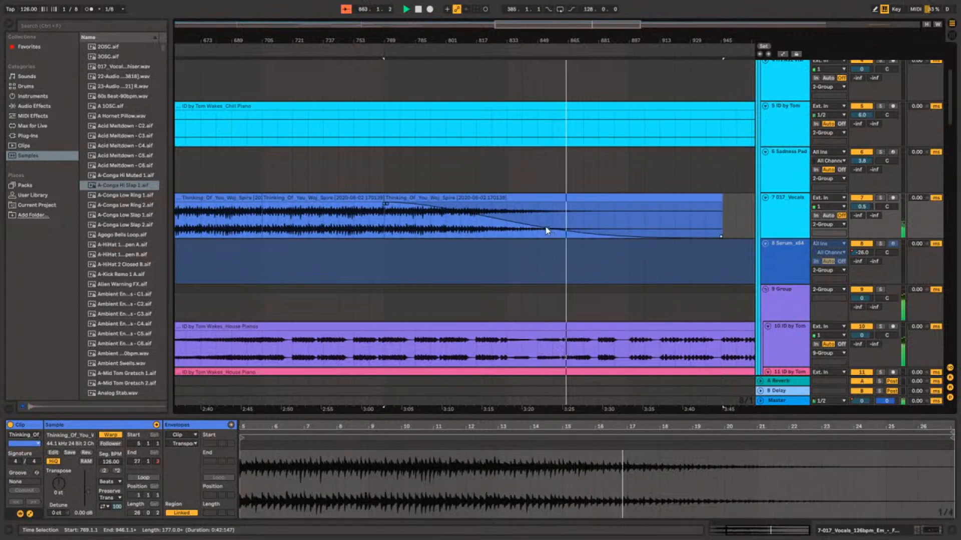
drag(553, 230, 578, 222)
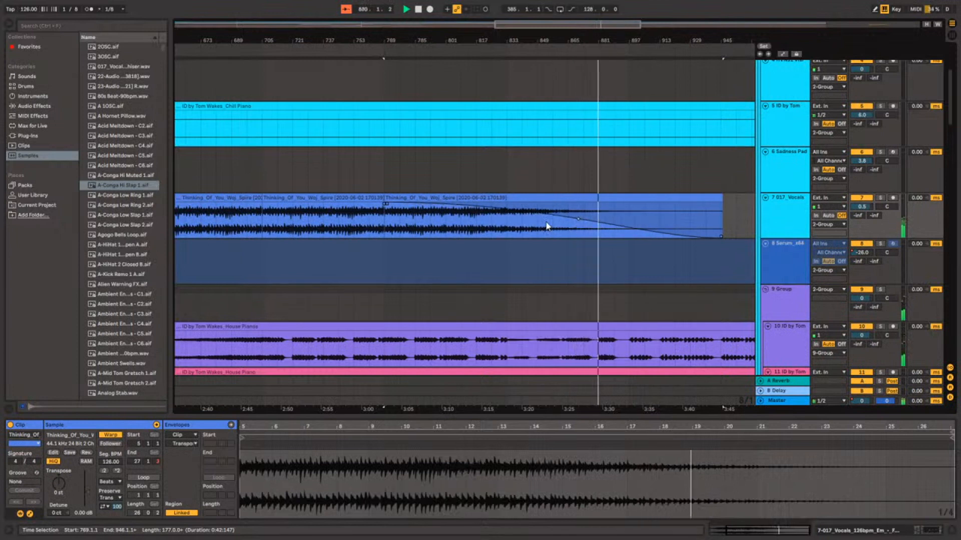
Place the insert marker at 897.1.1 on the House Pianos track and play the arrangement from there.
scroll(596, 324, down, 5)
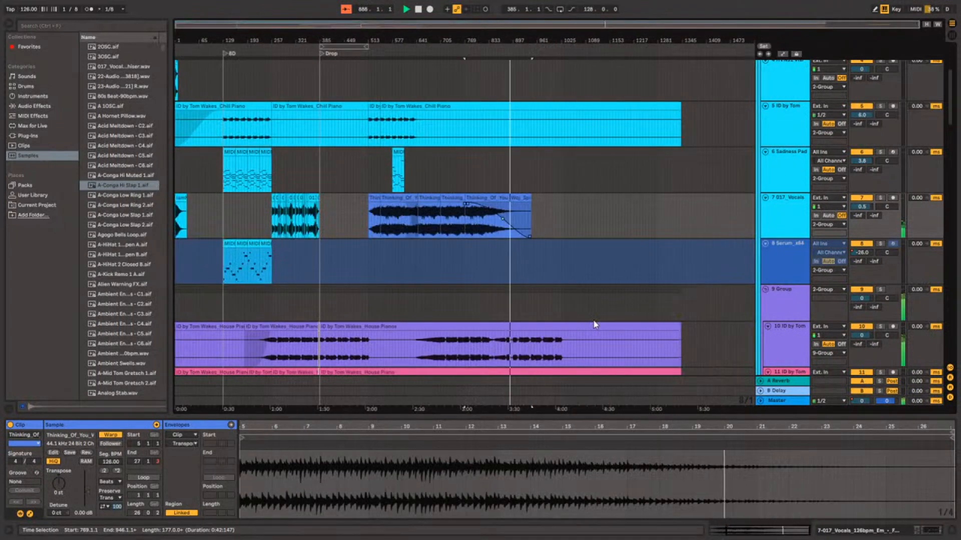
scroll(594, 321, down, 2)
scroll(593, 320, down, 2)
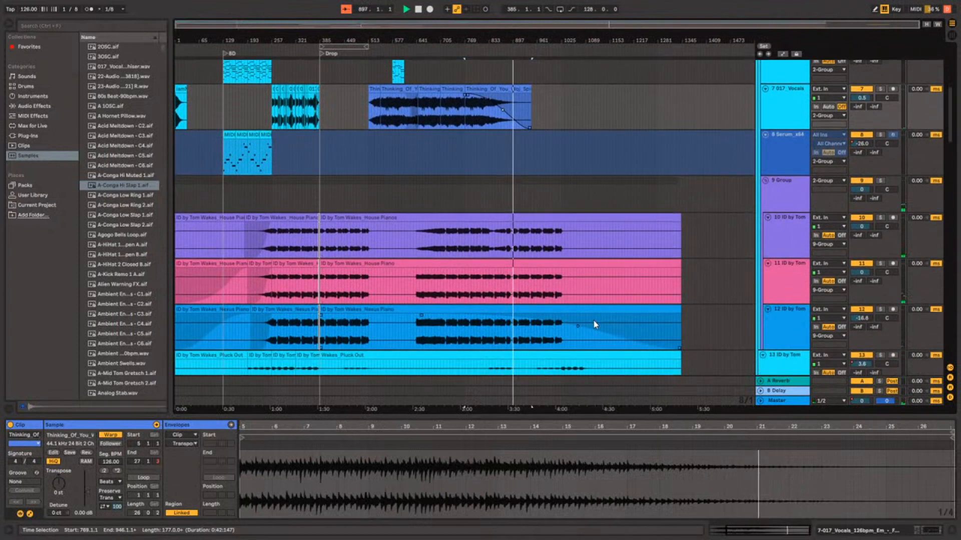
scroll(592, 319, up, 5)
scroll(593, 319, down, 5)
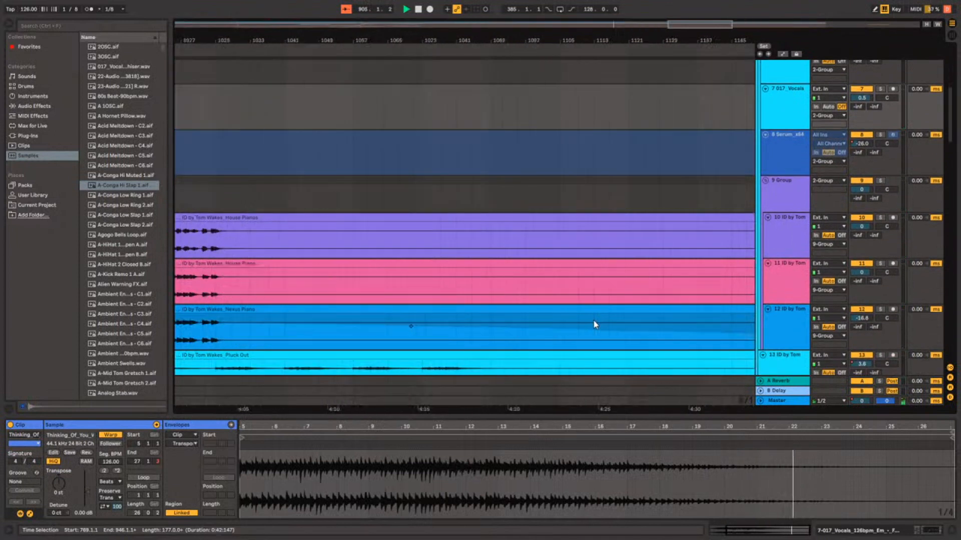
scroll(574, 311, down, 12)
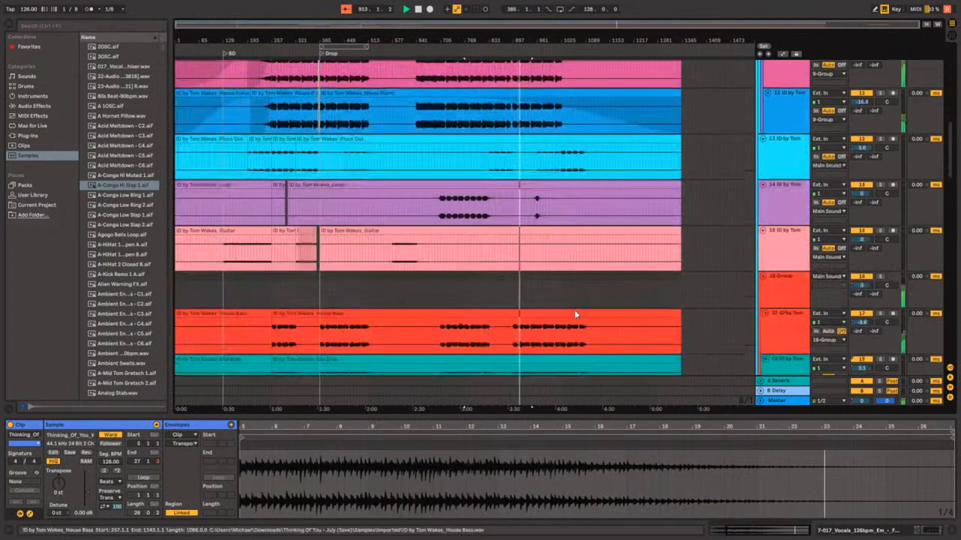
scroll(574, 313, up, 12)
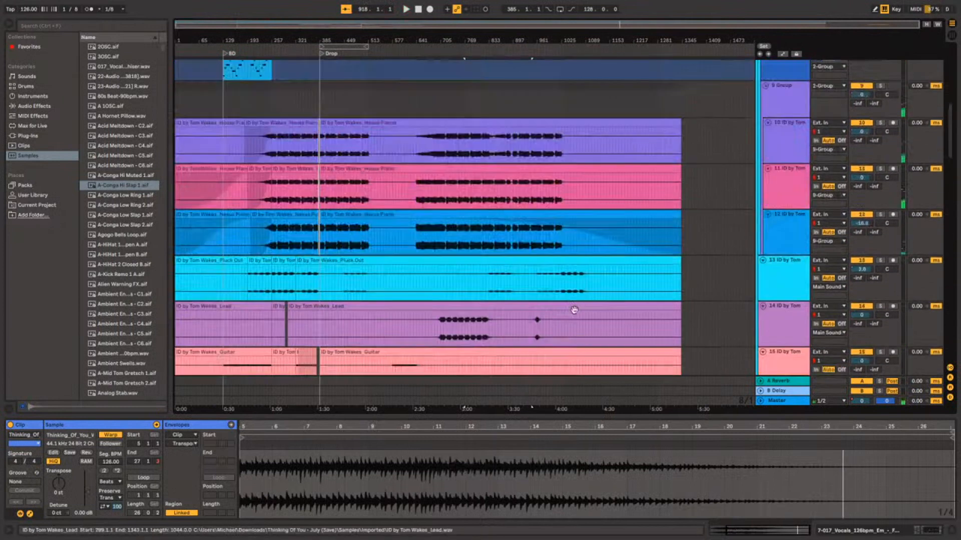
click(510, 247)
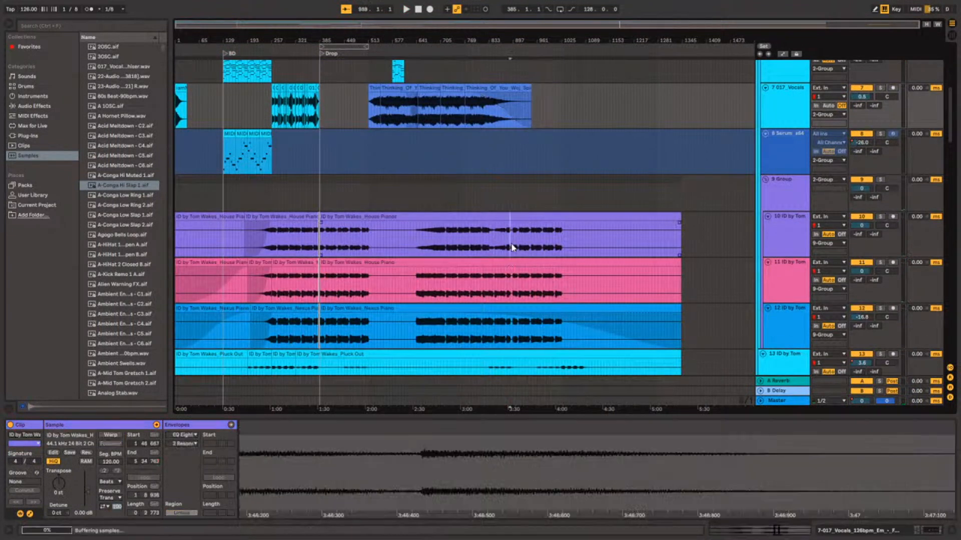
scroll(511, 249, up, 6)
click(512, 249)
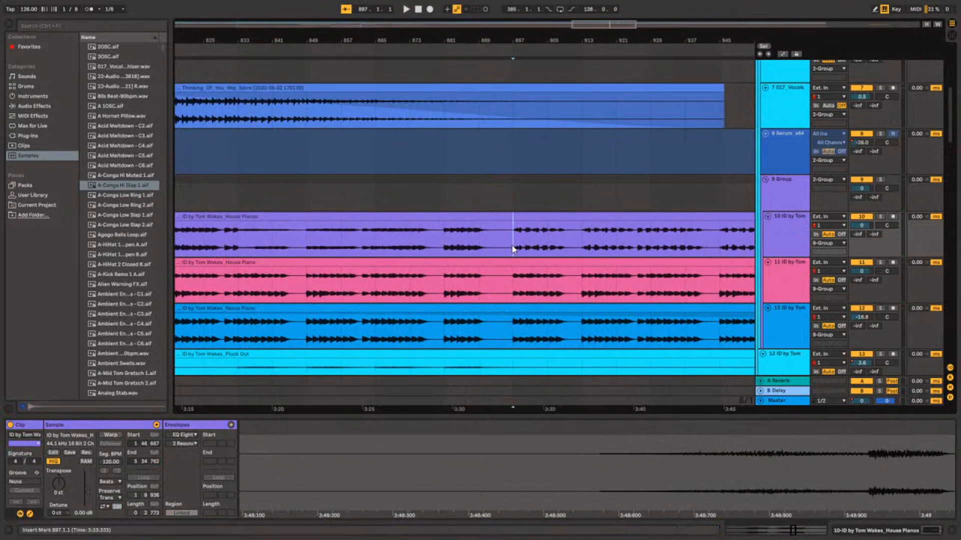
key(space)
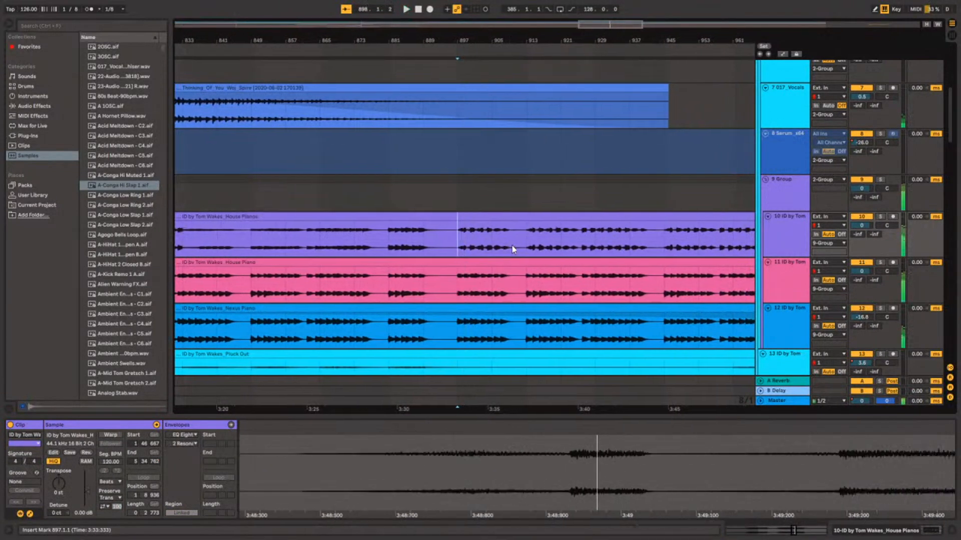
Examine the arrangement of the bass, drum, percussion, FX and unused tracks, and return to the piano and vocal tracks.
scroll(537, 226, down, 8)
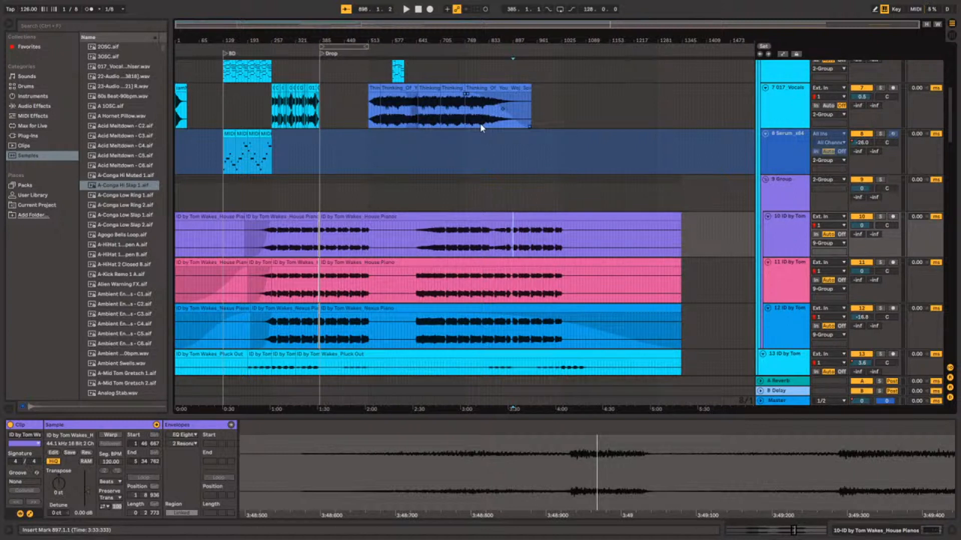
scroll(798, 310, down, 10)
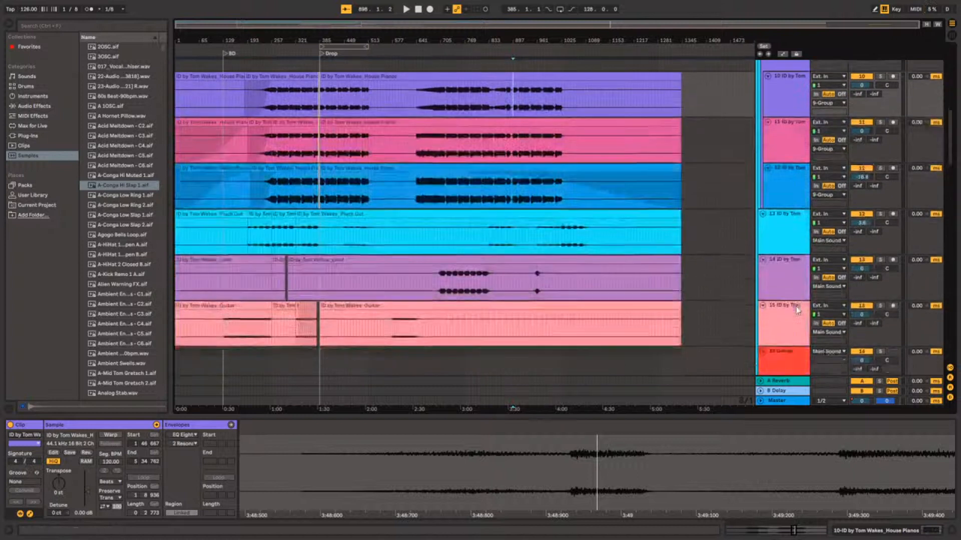
scroll(798, 310, down, 10)
scroll(797, 310, up, 10)
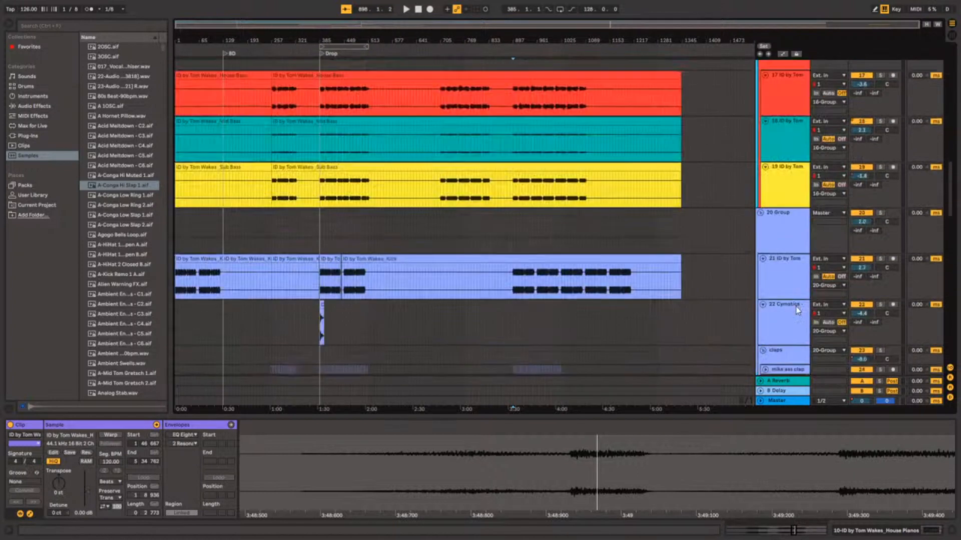
scroll(797, 310, down, 10)
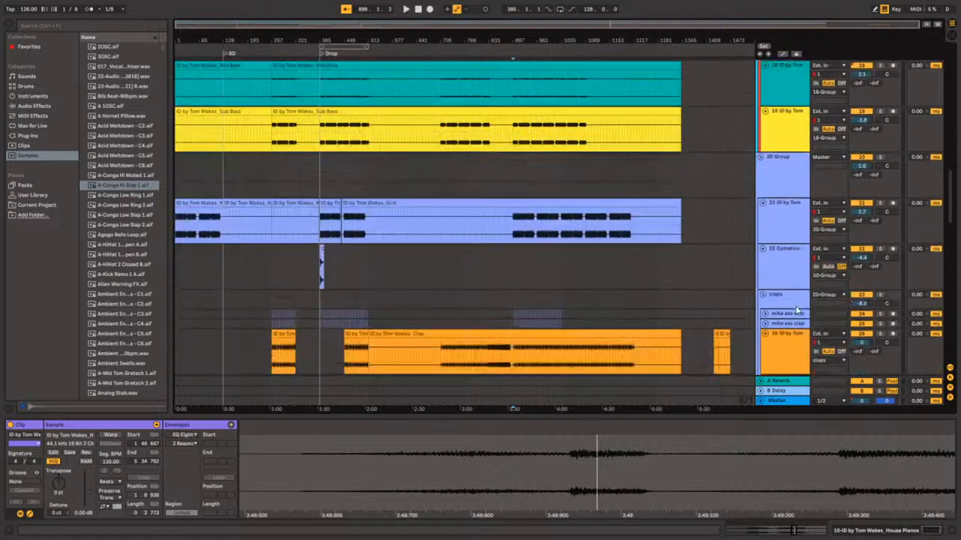
scroll(797, 309, down, 8)
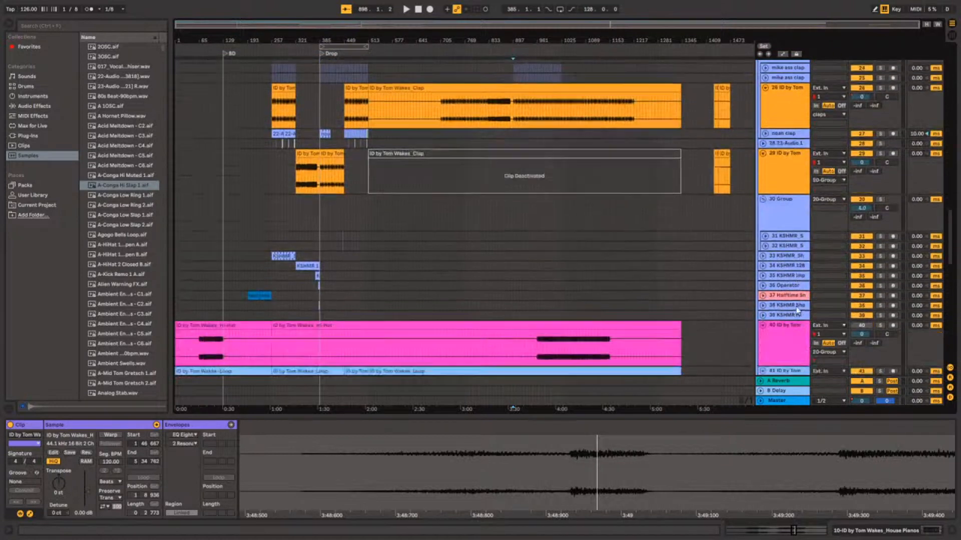
scroll(796, 309, up, 10)
scroll(795, 309, down, 15)
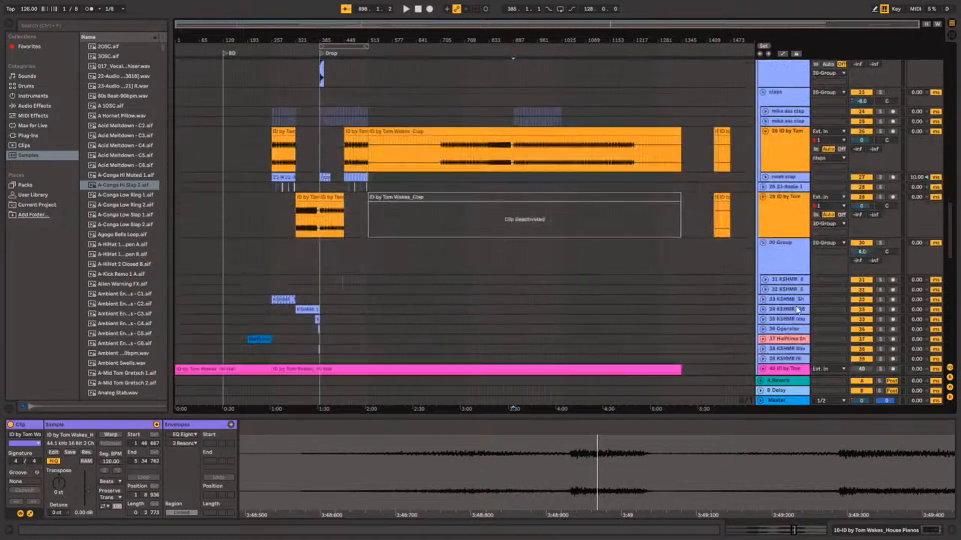
scroll(798, 310, down, 5)
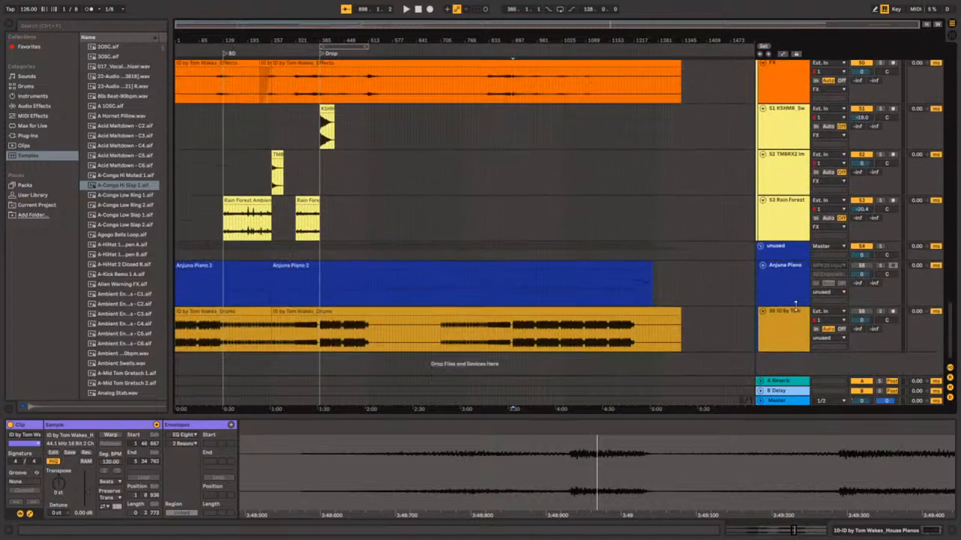
scroll(703, 360, up, 20)
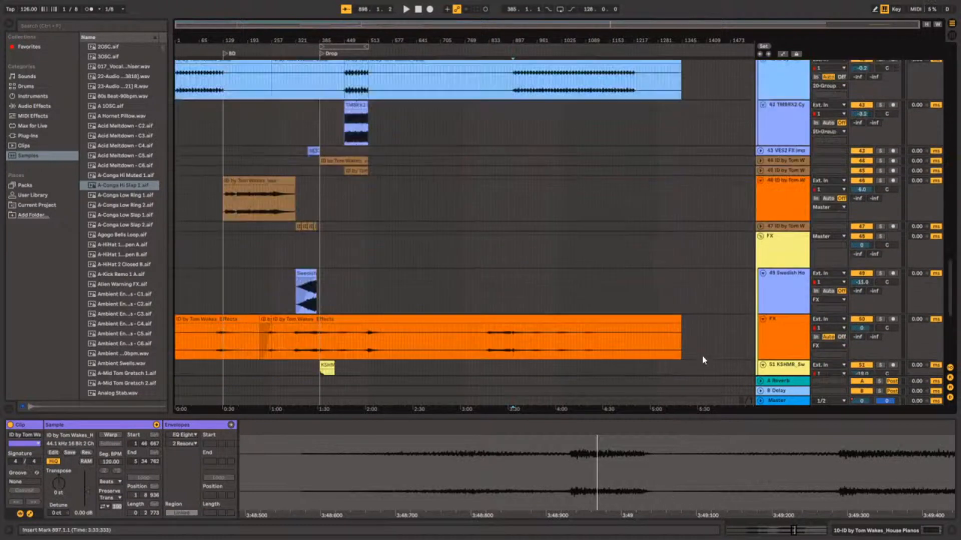
scroll(703, 356, up, 8)
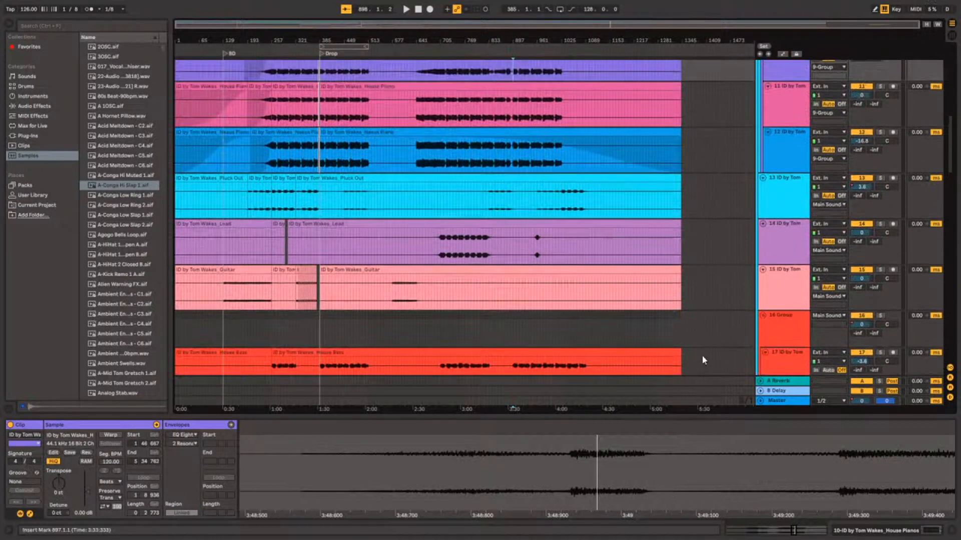
scroll(704, 295, up, 4)
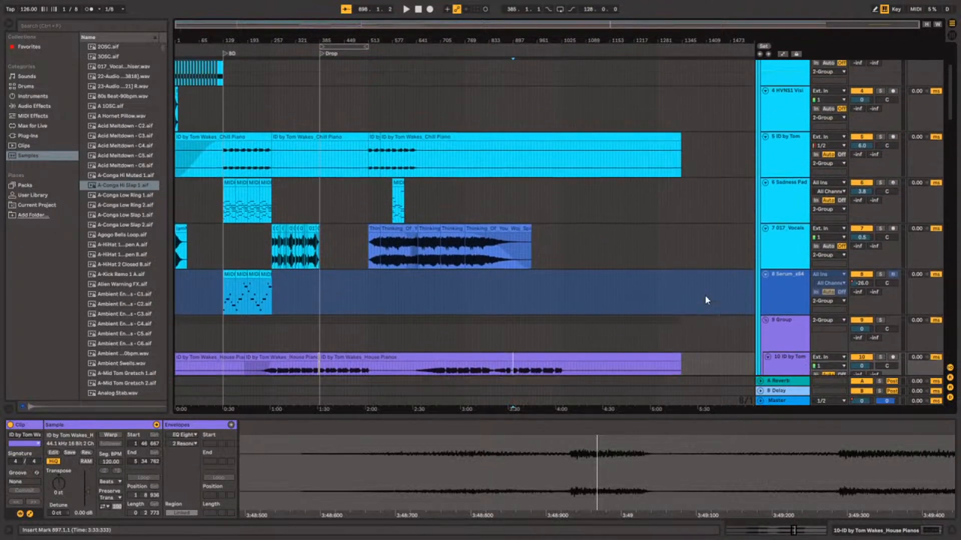
scroll(704, 300, down, 3)
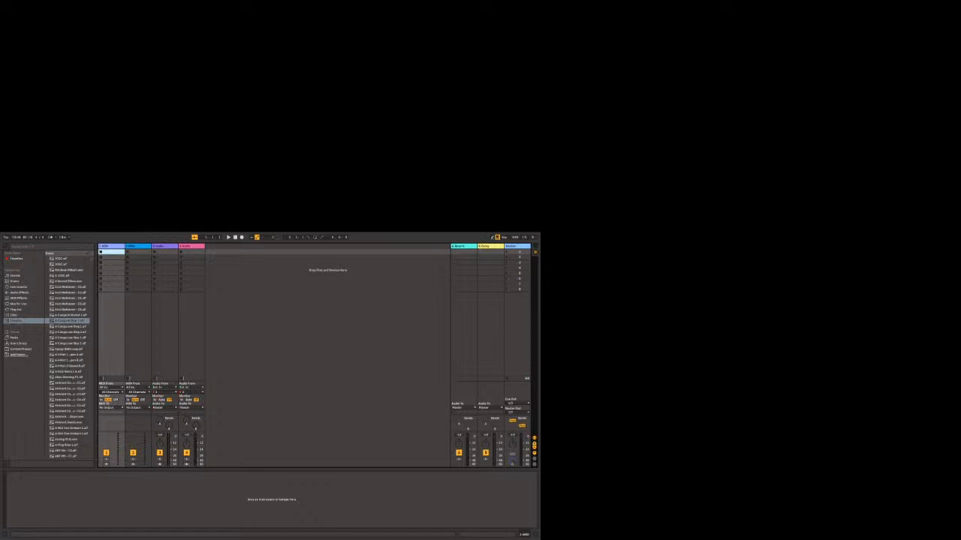
click(260, 364)
click(16, 237)
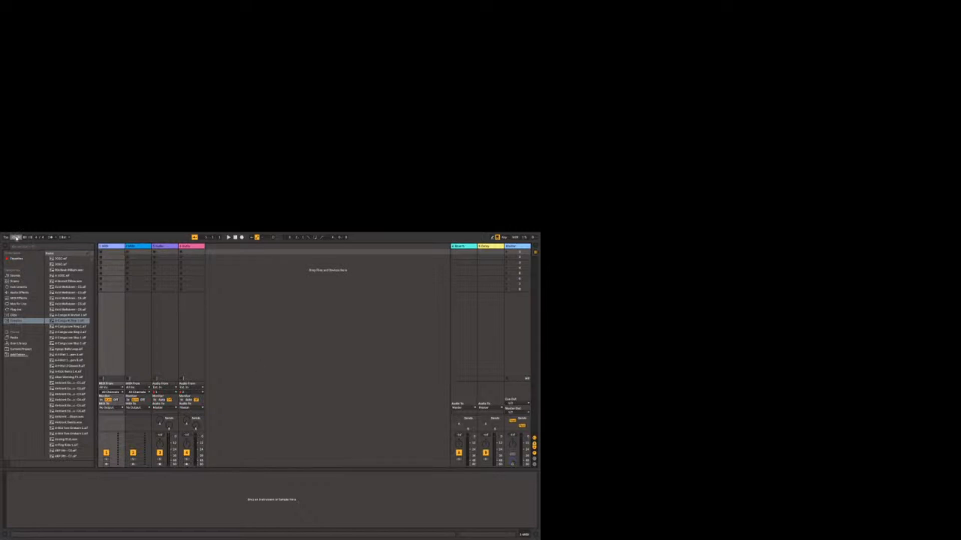
drag(17, 238, 17, 243)
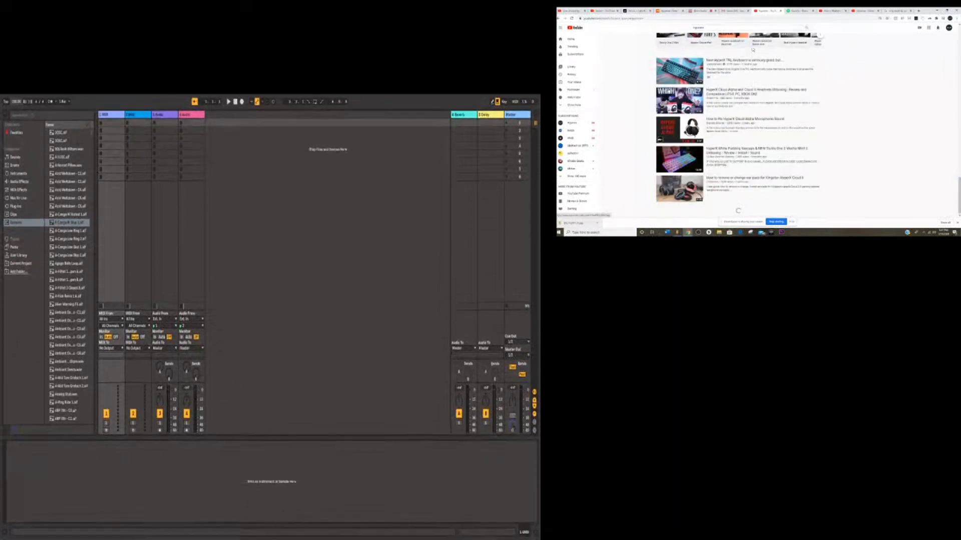
Switch to YouTube in the browser and open the Videos page of the Hyperex channel from the account.
scroll(750, 80, down, 6)
click(949, 28)
click(909, 60)
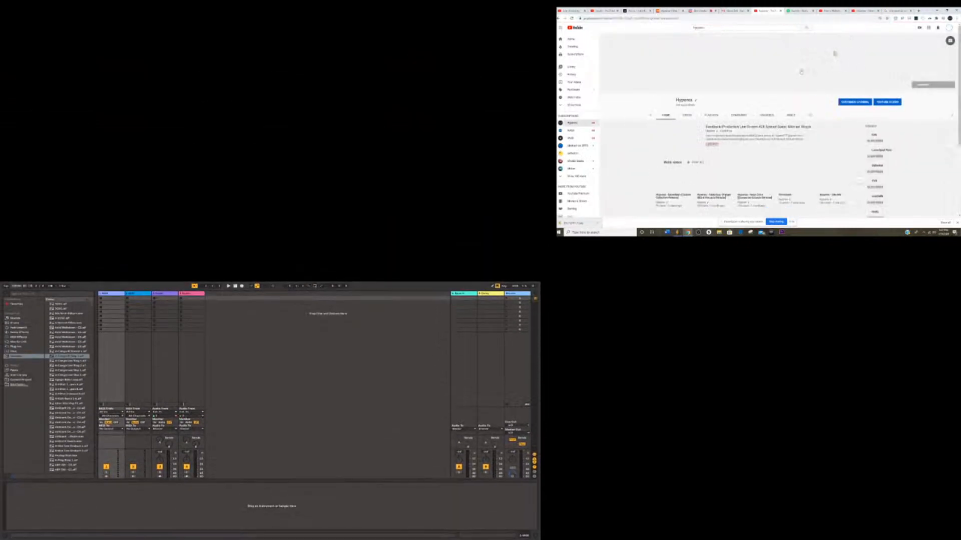
click(684, 115)
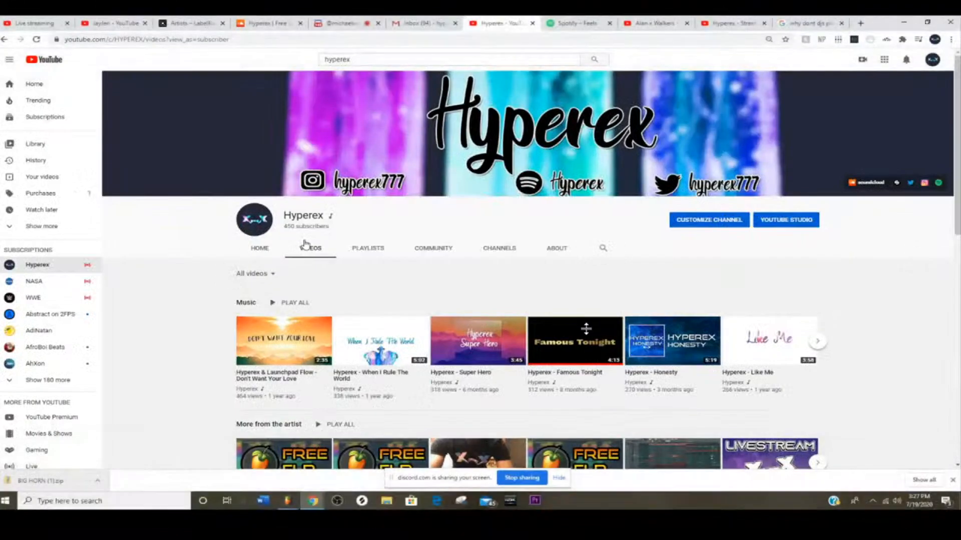
Look through the Hyperex channel's videos and open its list of playlists.
scroll(744, 113, down, 2)
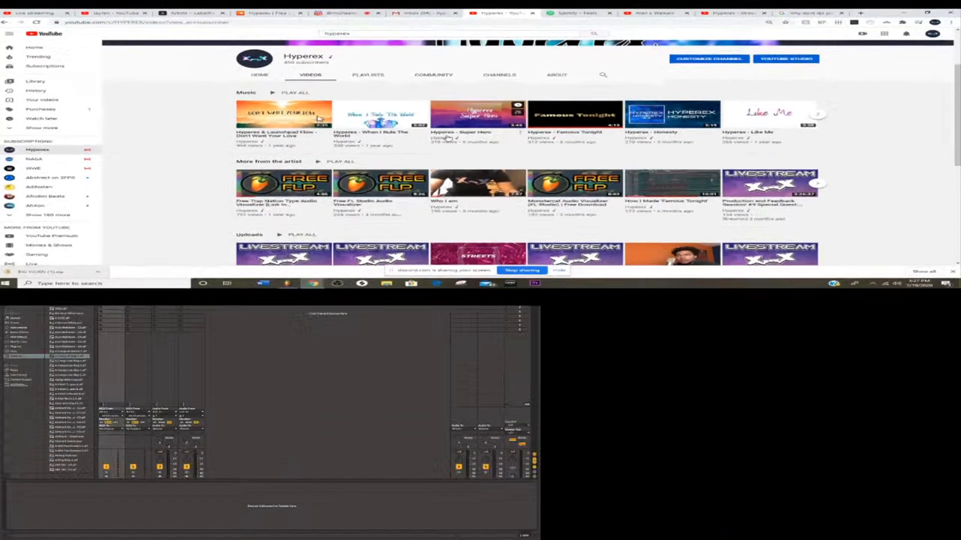
scroll(448, 244, down, 5)
scroll(440, 171, down, 3)
click(382, 56)
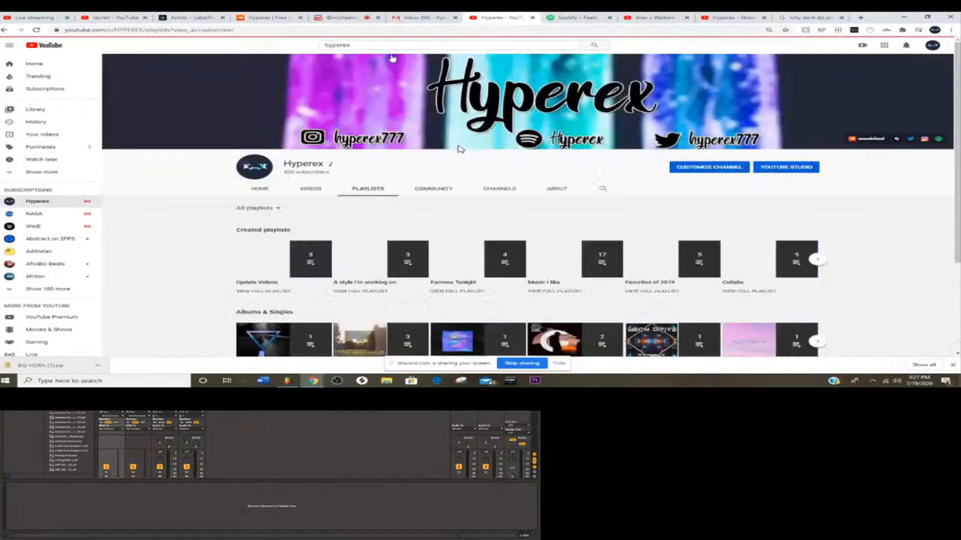
Open the Famous Tonight playlist from the channel's playlists and play its second video, "Hyperex - Famous Tonight (Feat. Hyperex)".
scroll(460, 149, down, 3)
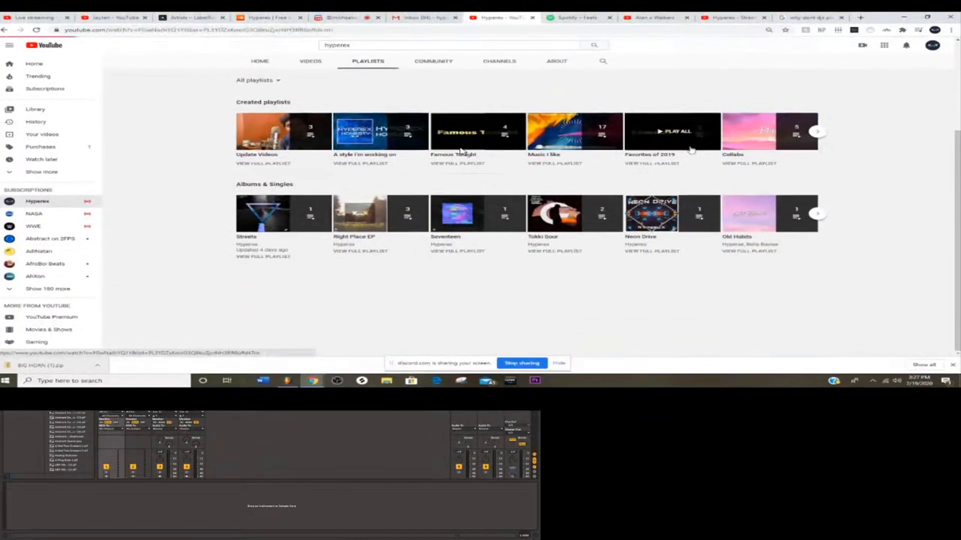
click(691, 149)
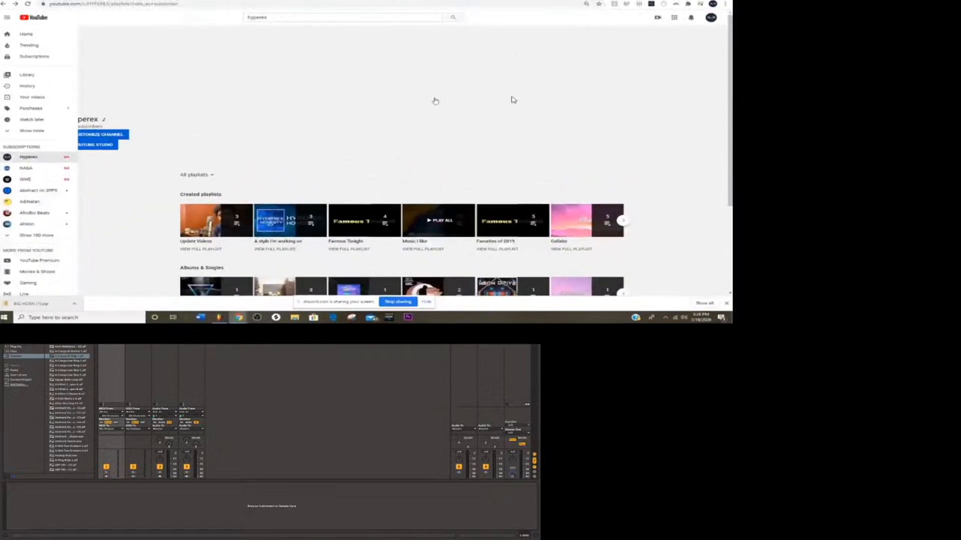
click(292, 230)
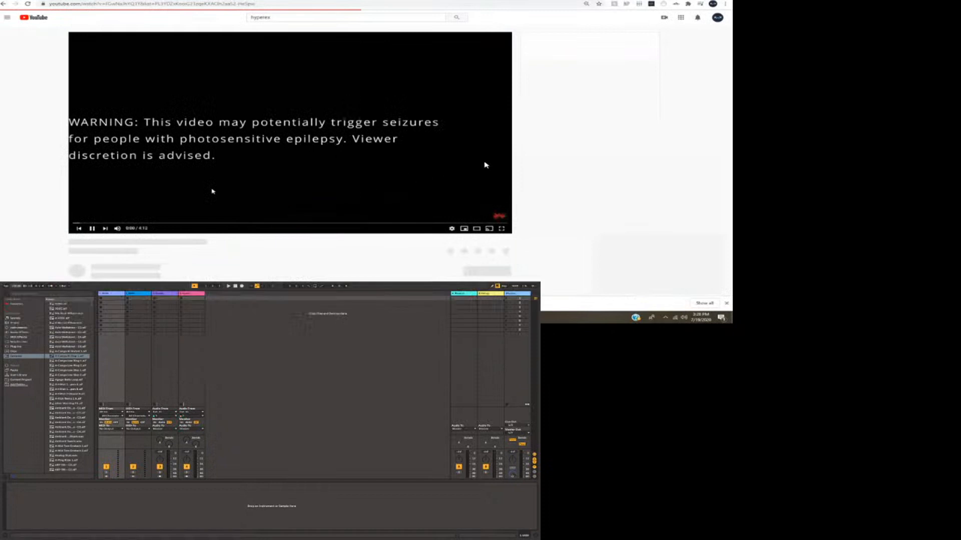
click(542, 81)
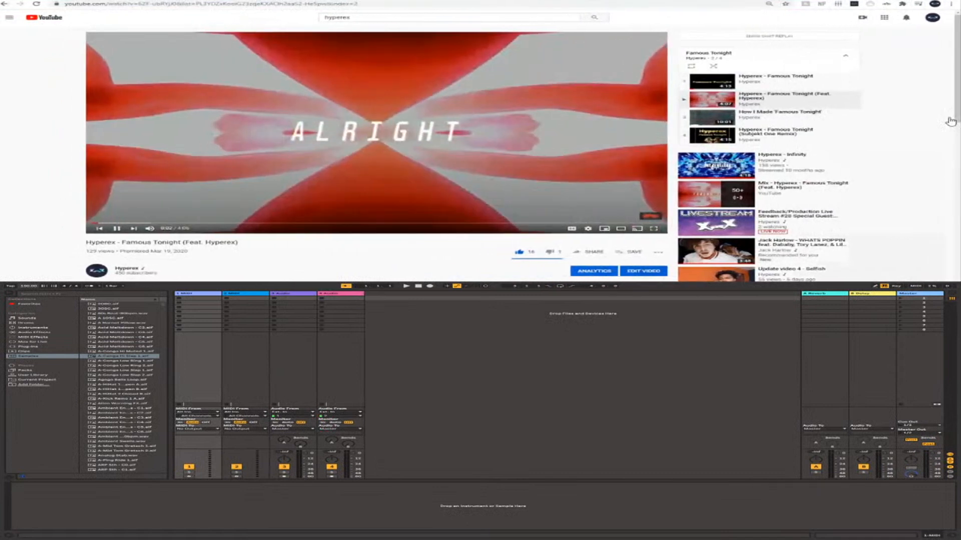
Switch between the Discord call and the playing video, and show the call's screen share in full screen.
key(ctrl+Tab)
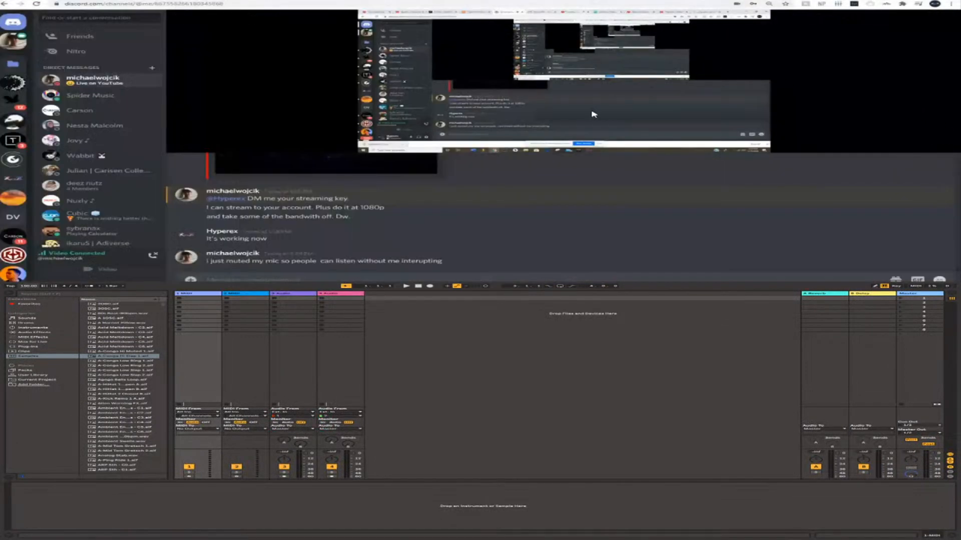
key(ctrl+Tab)
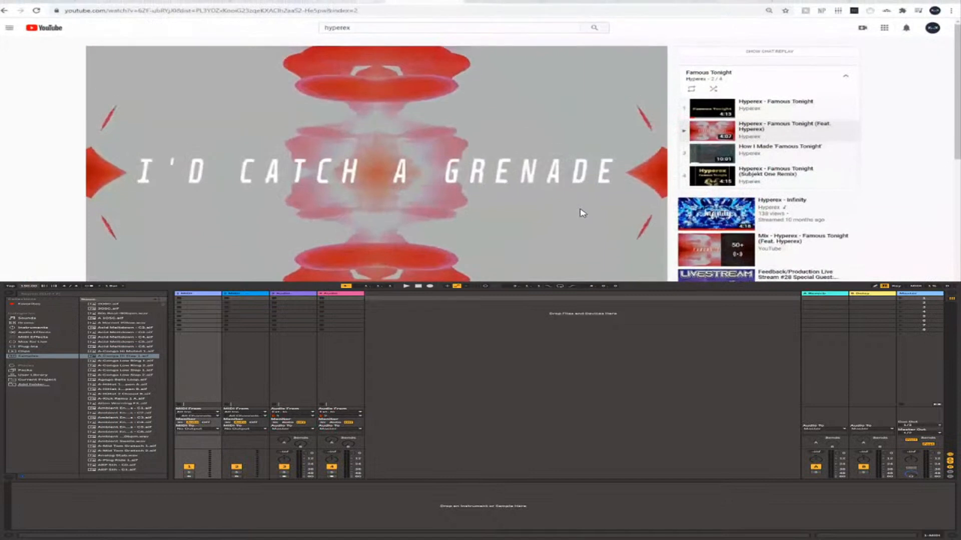
key(alt+Tab)
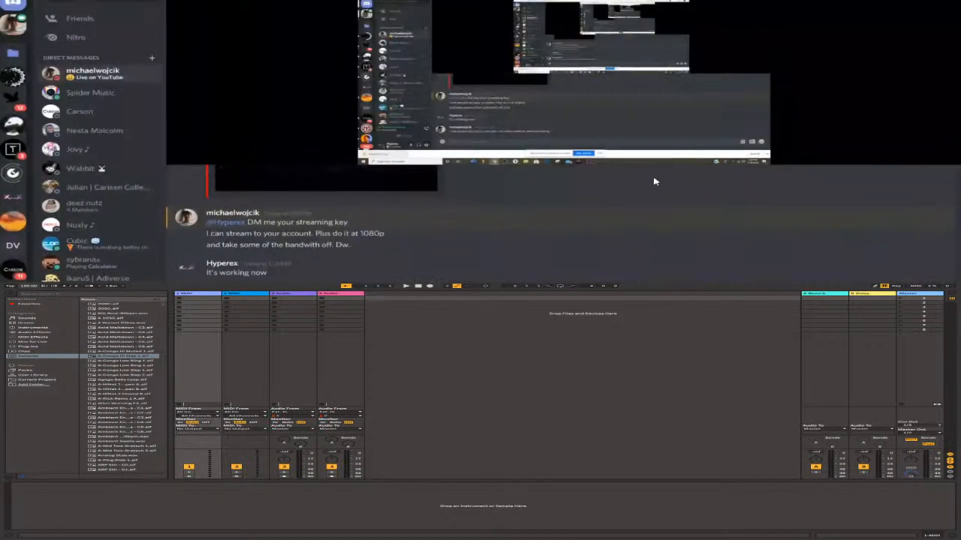
key(alt+Tab)
key(alt+Tab)
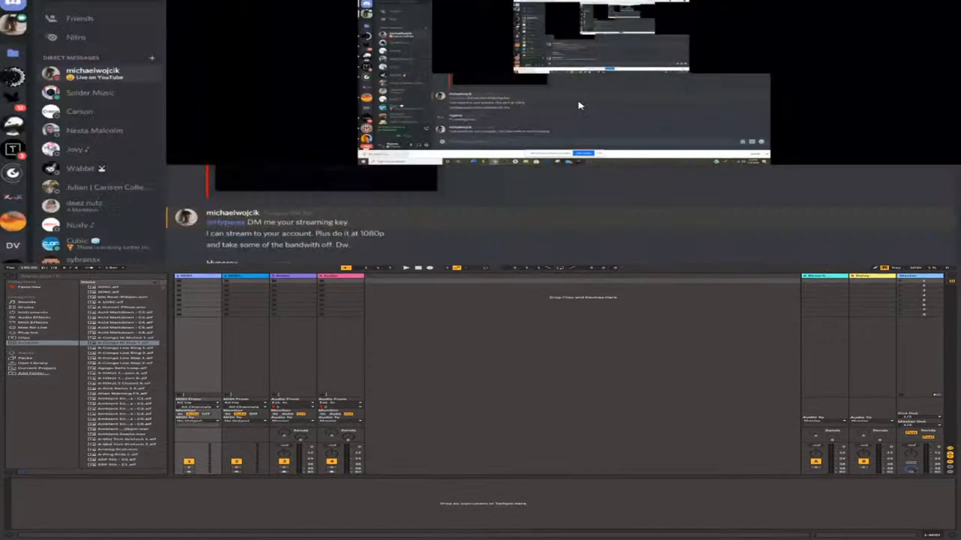
key(alt+Tab)
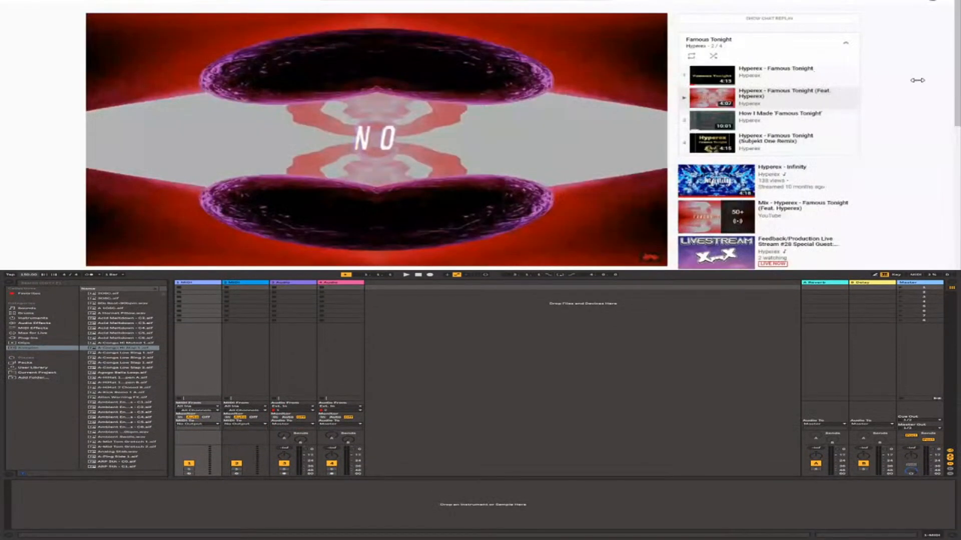
key(alt+Tab)
click(888, 86)
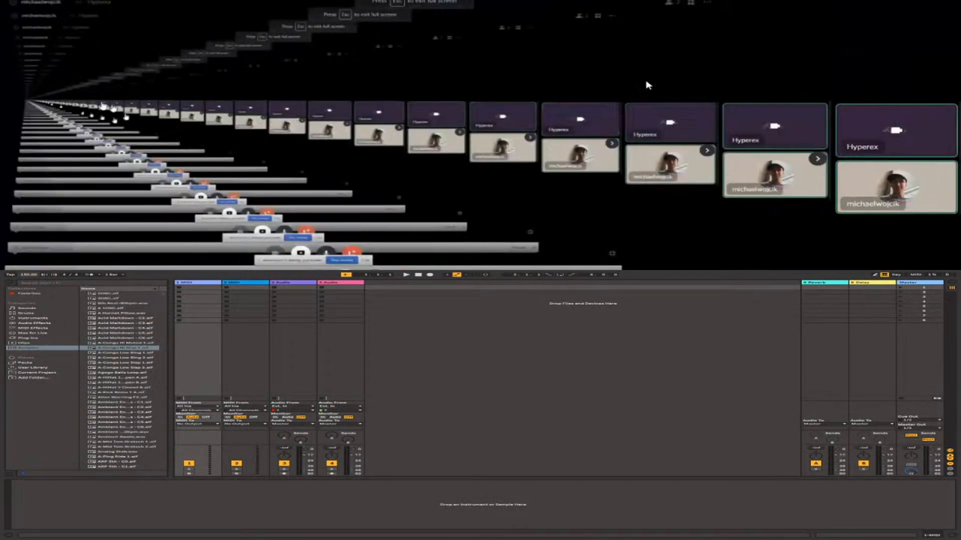
Exit the full-screen Discord call and return to the Famous Tonight video on YouTube.
key(Escape)
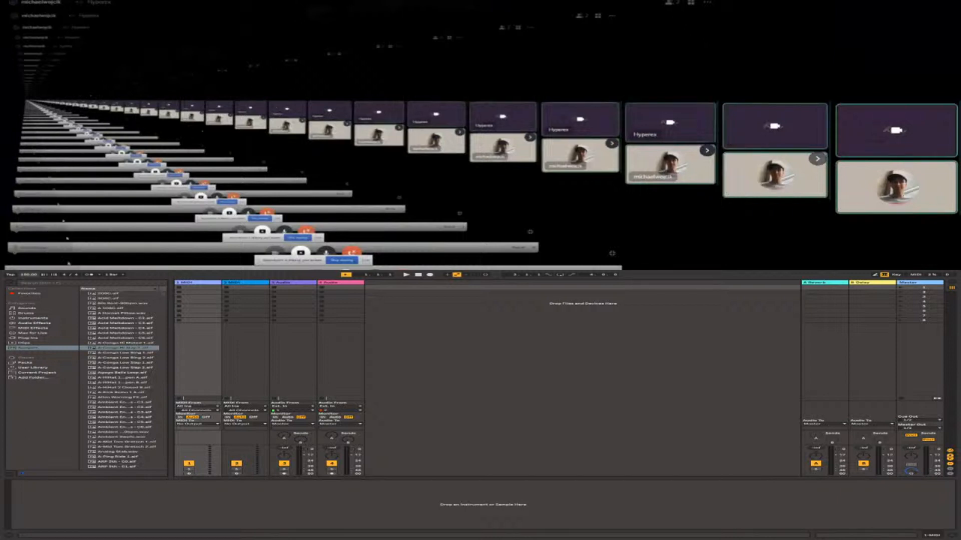
drag(54, 260, 45, 12)
drag(249, 1, 351, 86)
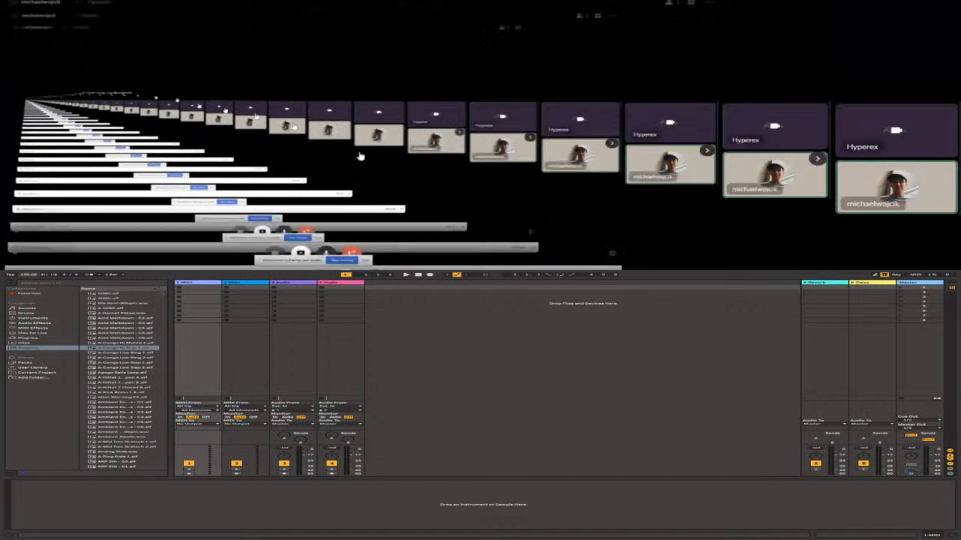
click(612, 252)
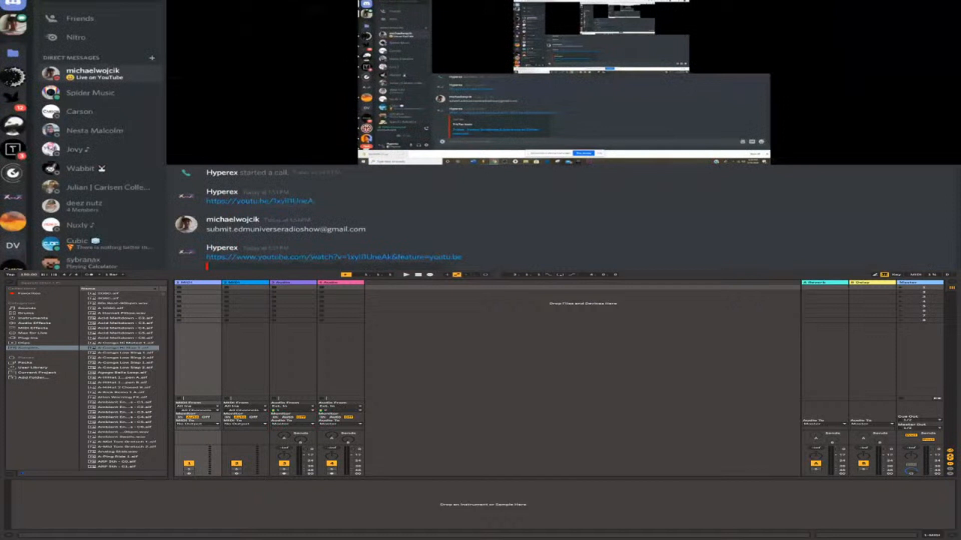
key(ctrl+Tab)
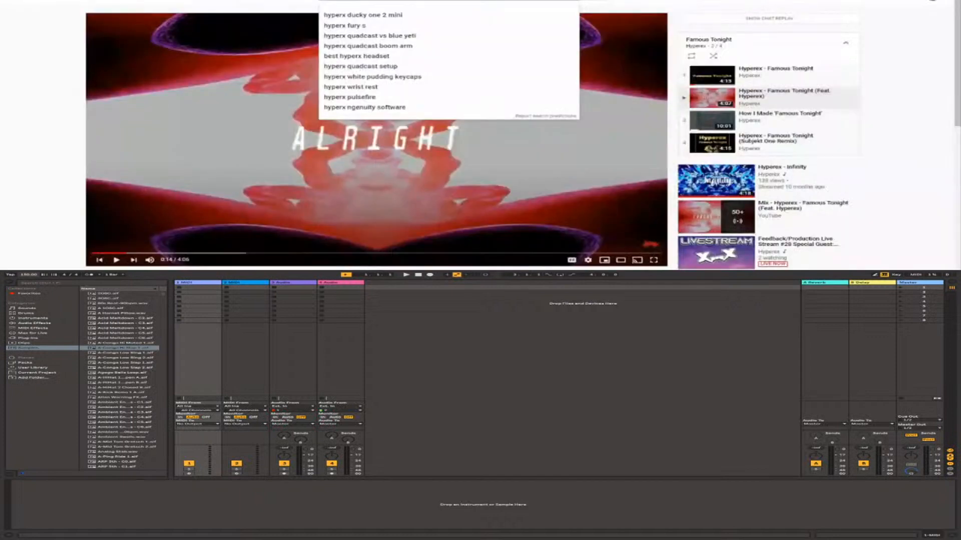
Look through the Famous Tonight video's comments and recommended videos, and open one of the recommended videos.
scroll(376, 150, down, 4)
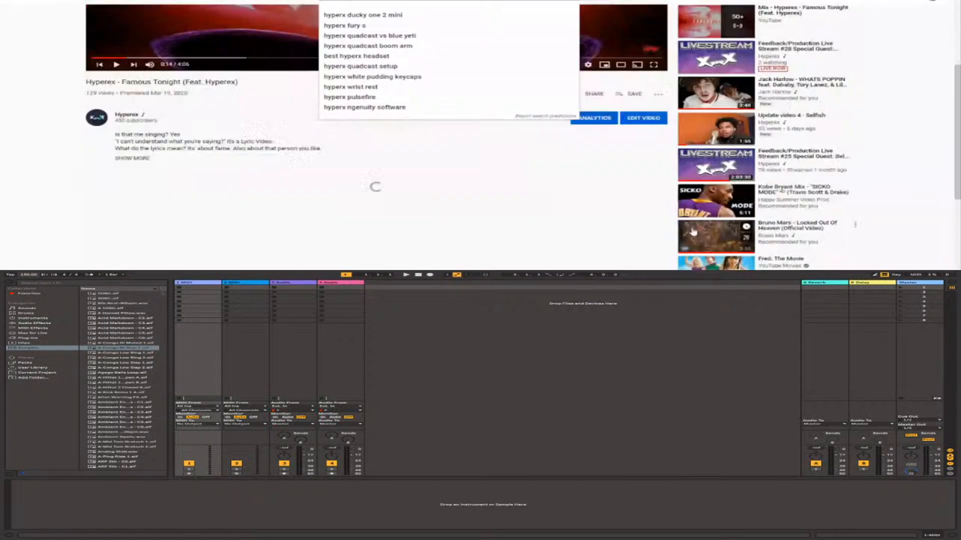
scroll(716, 174, up, 3)
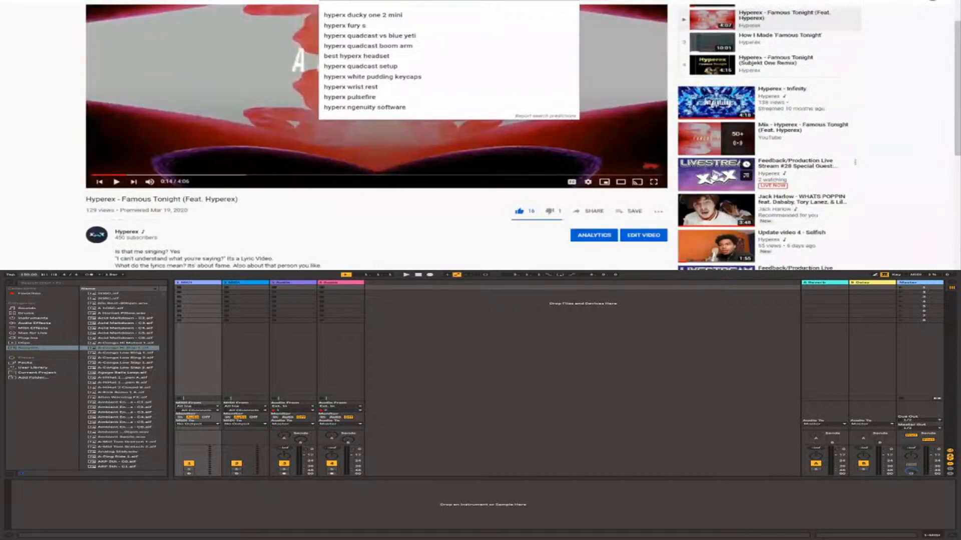
scroll(715, 174, up, 2)
scroll(716, 174, down, 7)
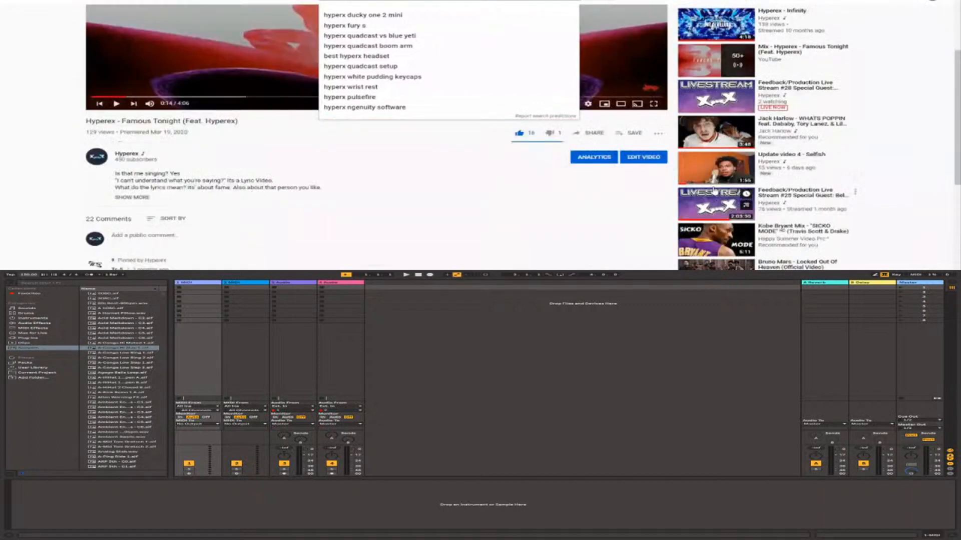
scroll(716, 219, down, 5)
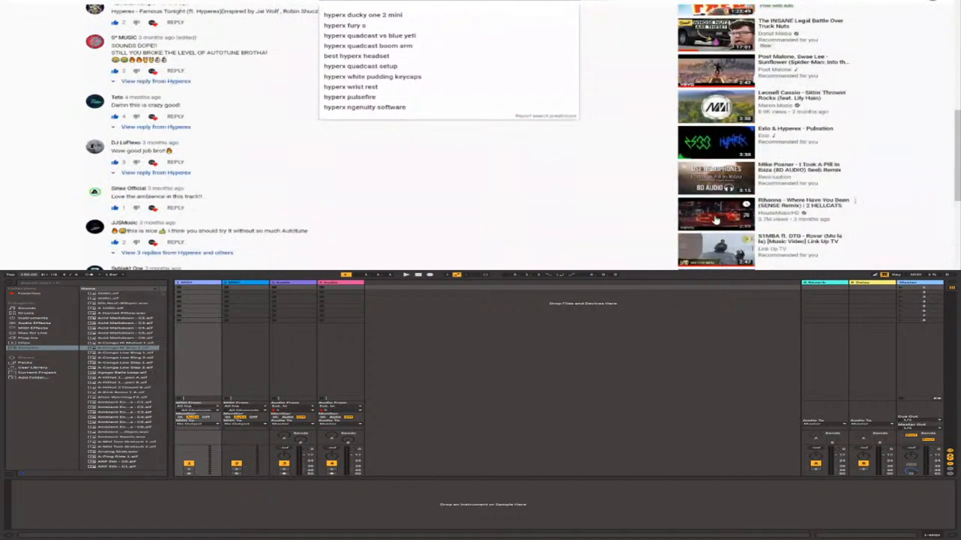
scroll(716, 219, down, 2)
scroll(715, 219, down, 3)
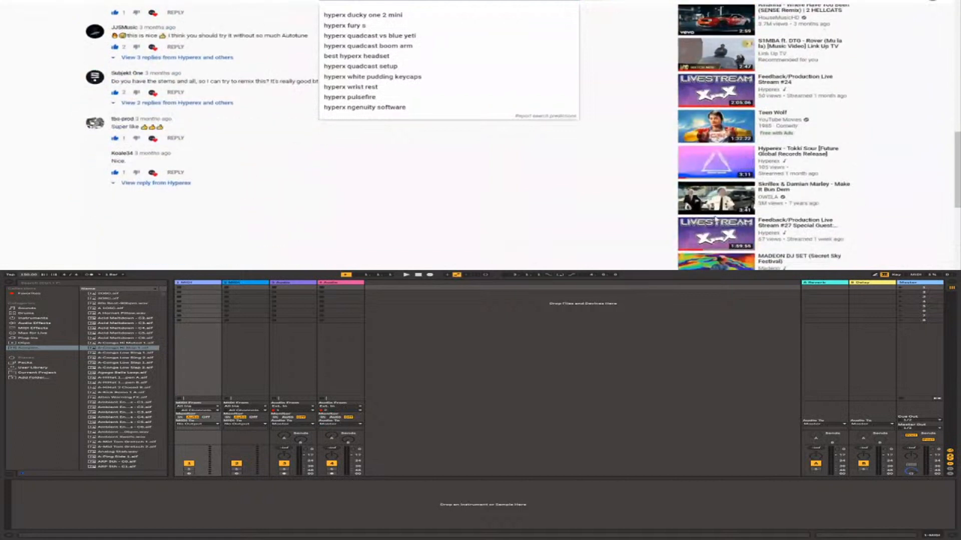
scroll(715, 210, down, 2)
scroll(716, 204, down, 1)
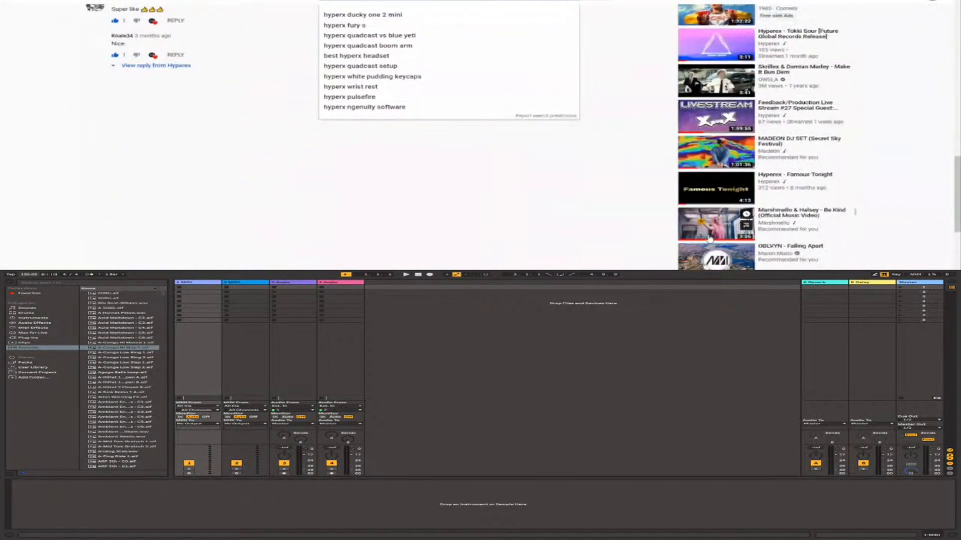
scroll(709, 229, down, 3)
click(713, 223)
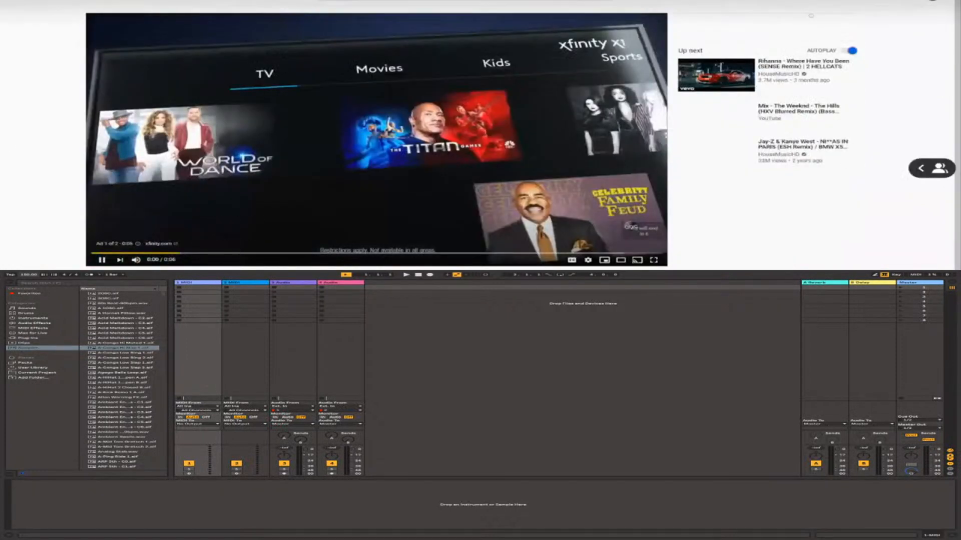
Check the Discord call, return to the recommended video, skip its ad and play it from about 1:20.
key(Escape)
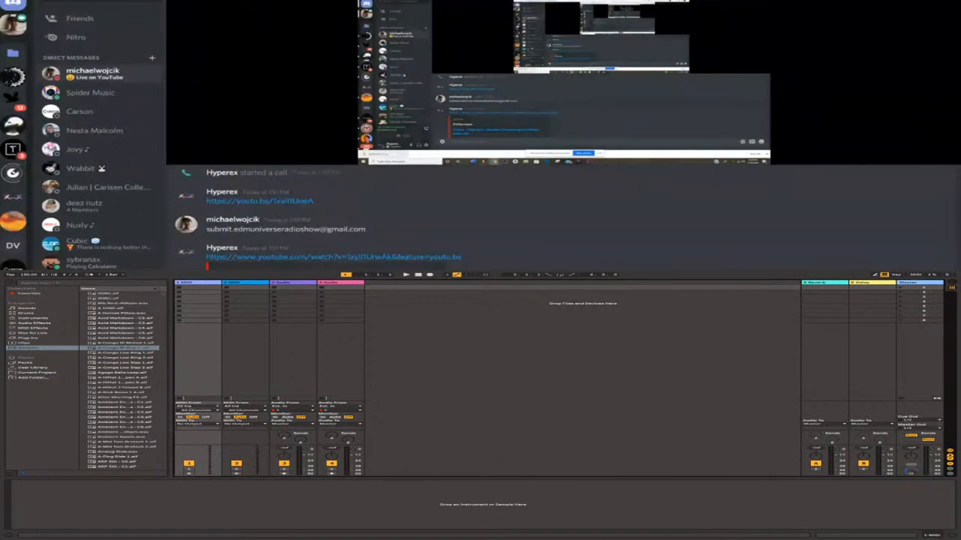
key(alt+Tab)
click(644, 216)
click(644, 216)
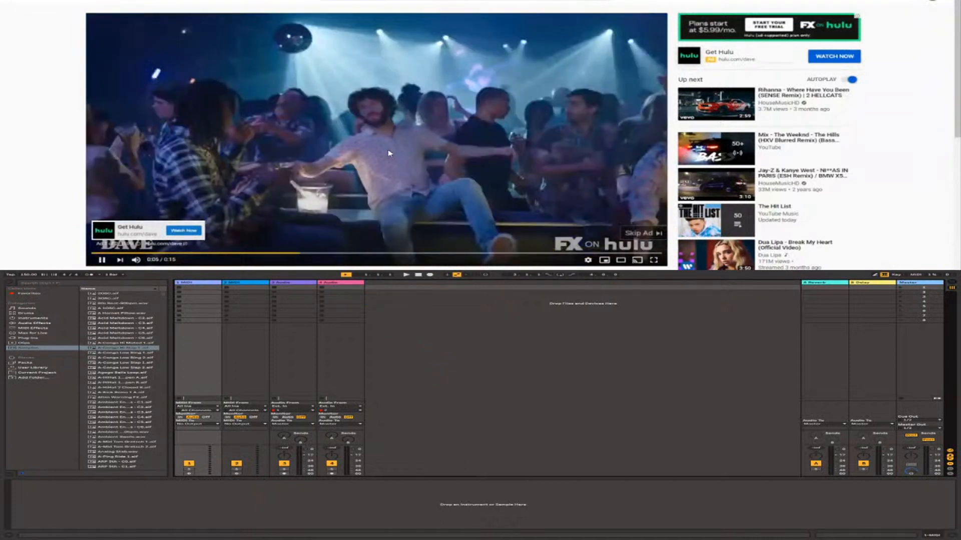
click(652, 233)
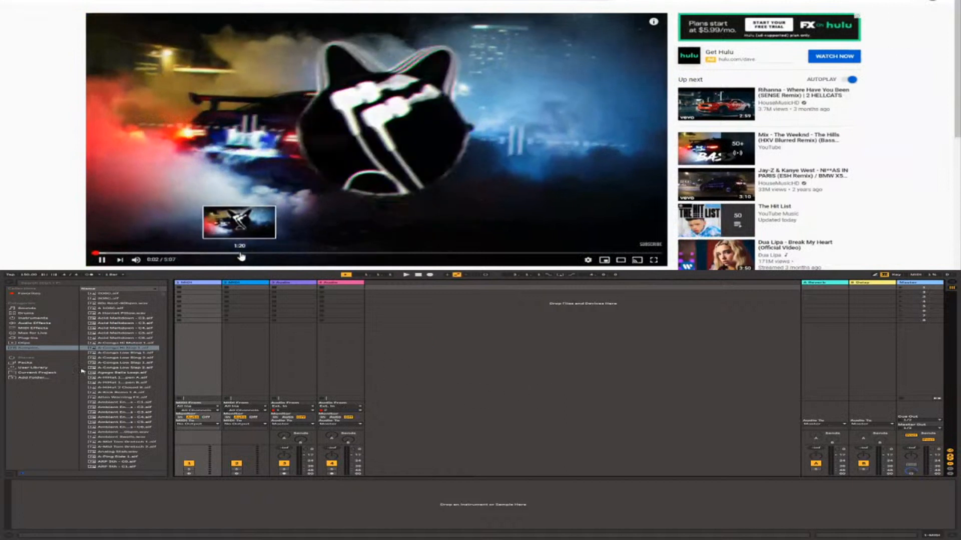
click(240, 254)
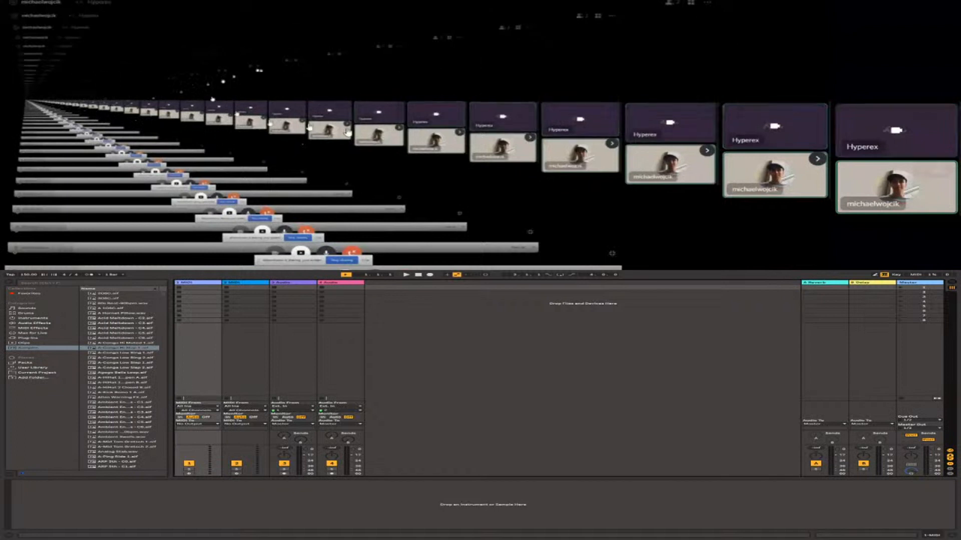
Switch to Ableton Live, show the Arrangement View and place the collection of audio samples end to end on the first track from bar 1.
click(463, 245)
key(alt+Tab)
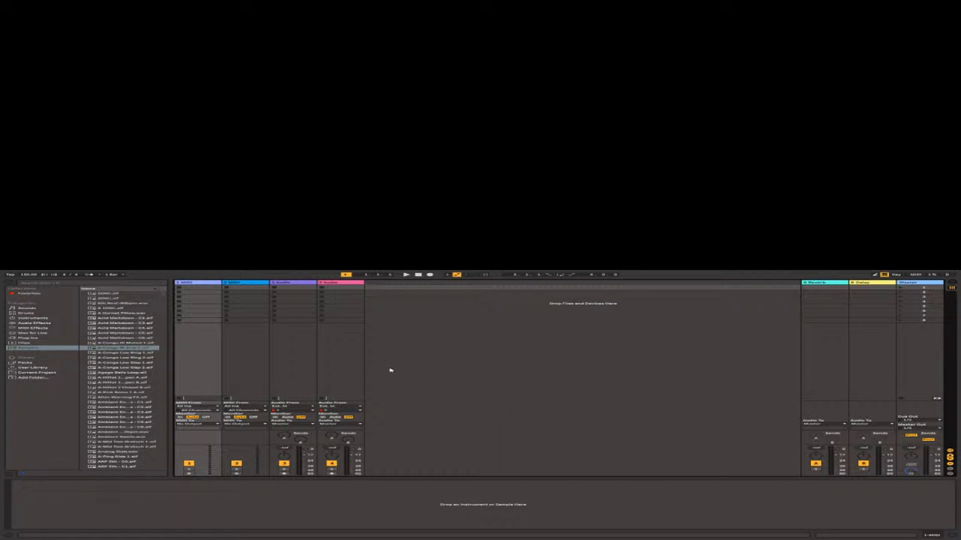
key(Tab)
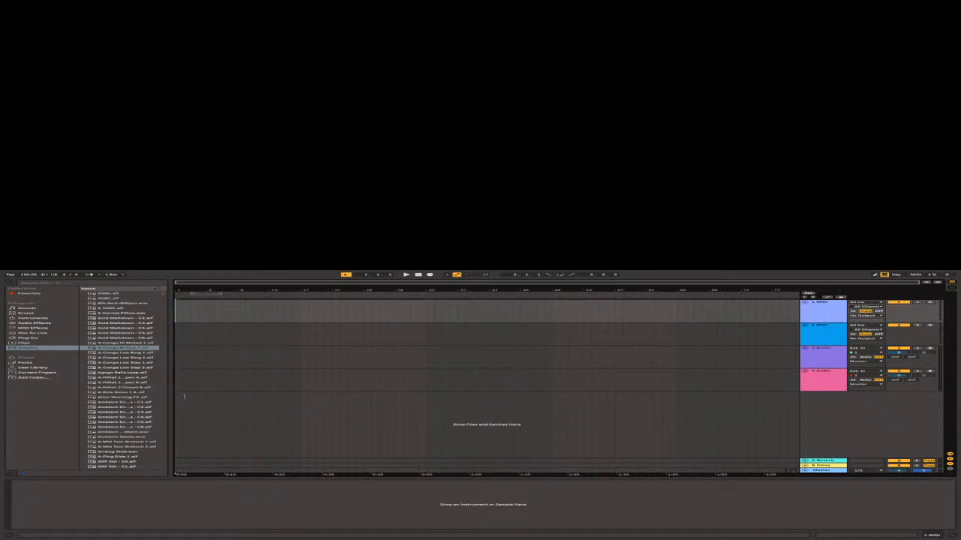
key(ctrl+shift+s)
drag(186, 390, 176, 310)
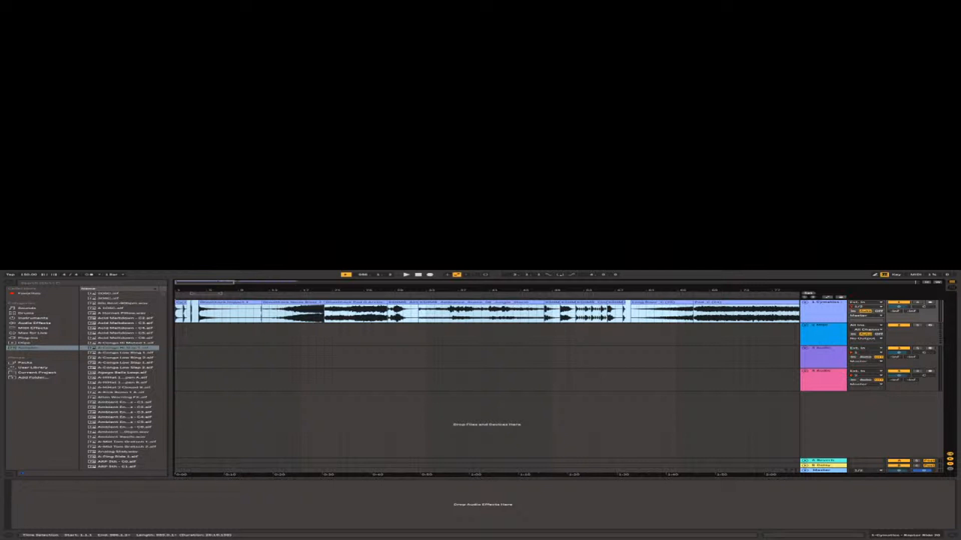
Play the placed samples from the beginning of the first track, starting with the short drum clips.
click(222, 356)
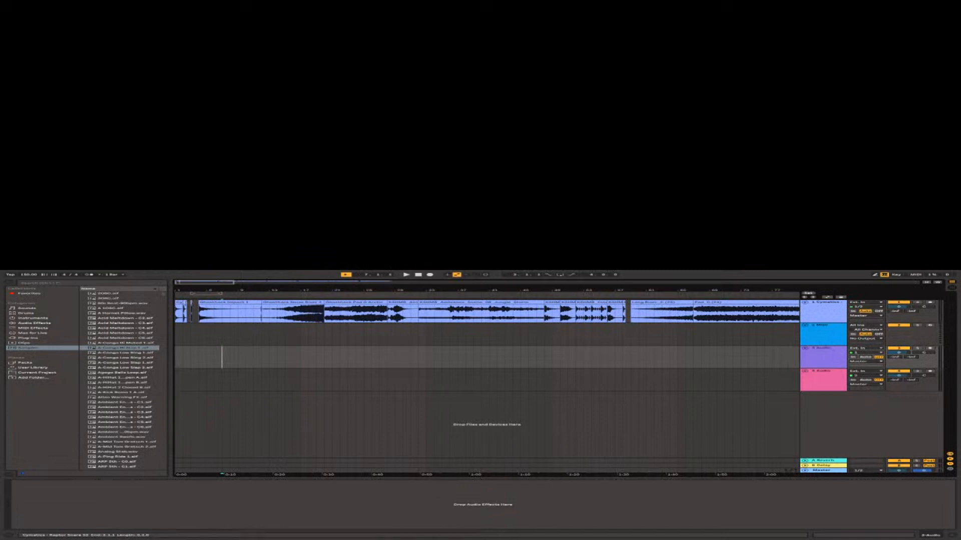
key(space)
key(space)
click(176, 312)
key(space)
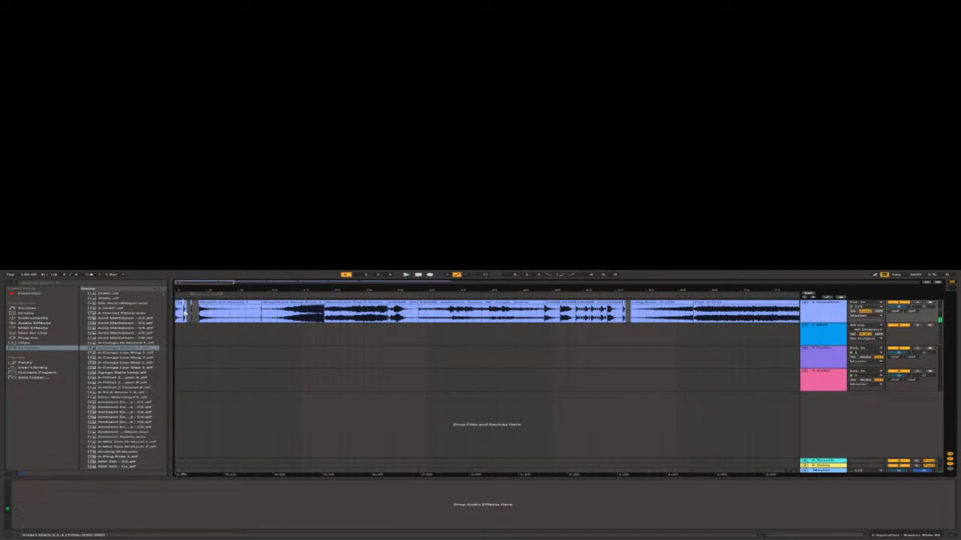
key(space)
Audition the impact and noise riser clips on the first track, starting playback from several points inside them.
click(261, 315)
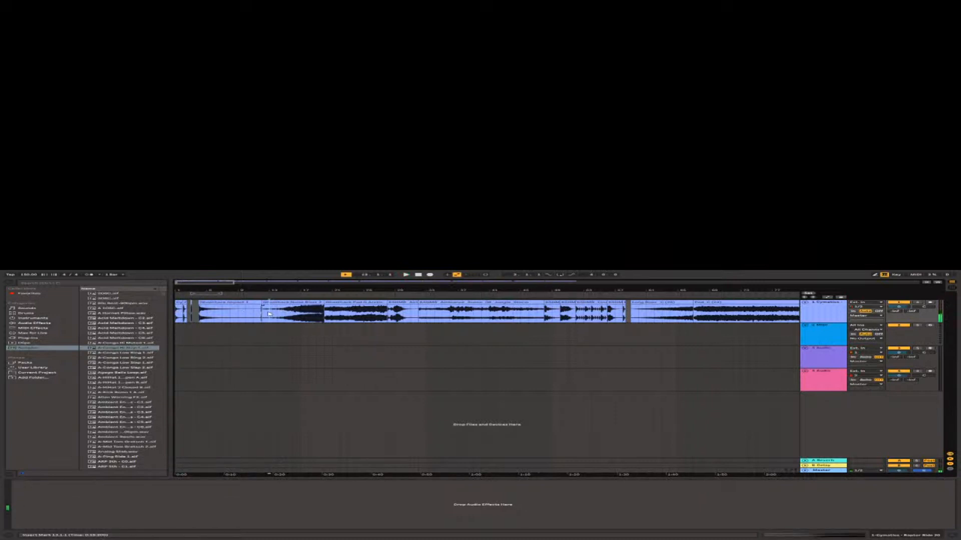
key(space)
click(291, 312)
click(316, 312)
key(space)
Audition the ambience and drum clips in the middle of the first track, and the long riser and pad after them.
key(space)
key(space)
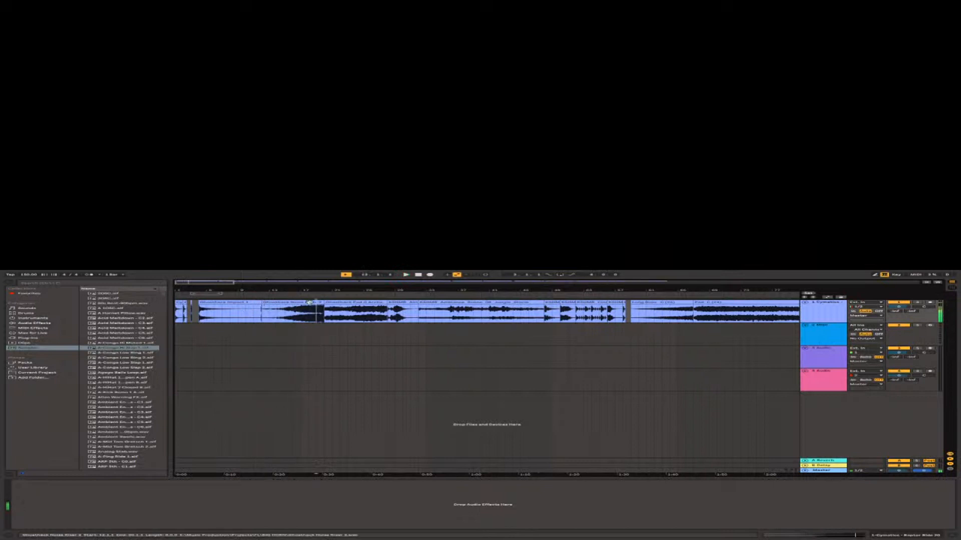
mouse_move(309, 302)
mouse_down()
mouse_move(294, 322)
mouse_move(305, 332)
mouse_move(308, 318)
mouse_up()
click(420, 317)
key(space)
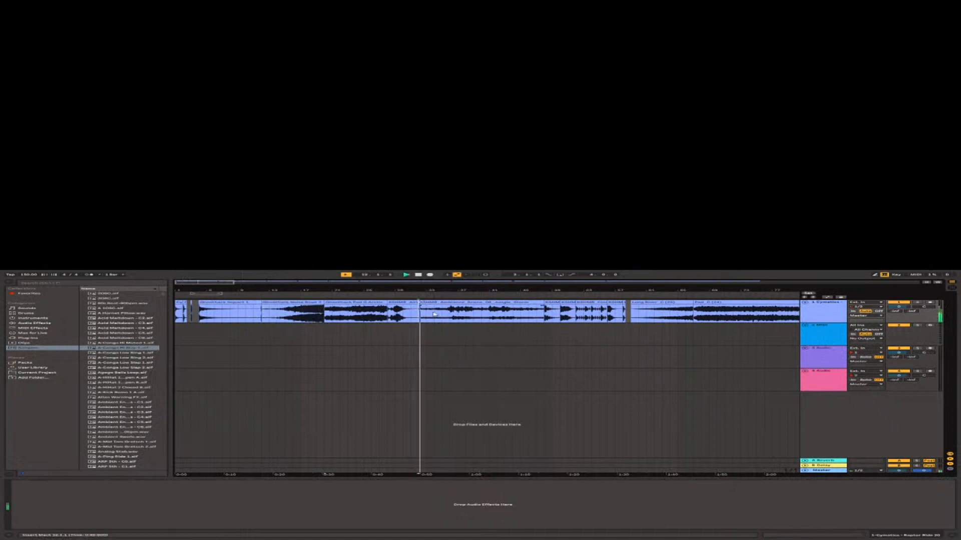
click(466, 313)
key(space)
click(701, 309)
key(space)
key(space)
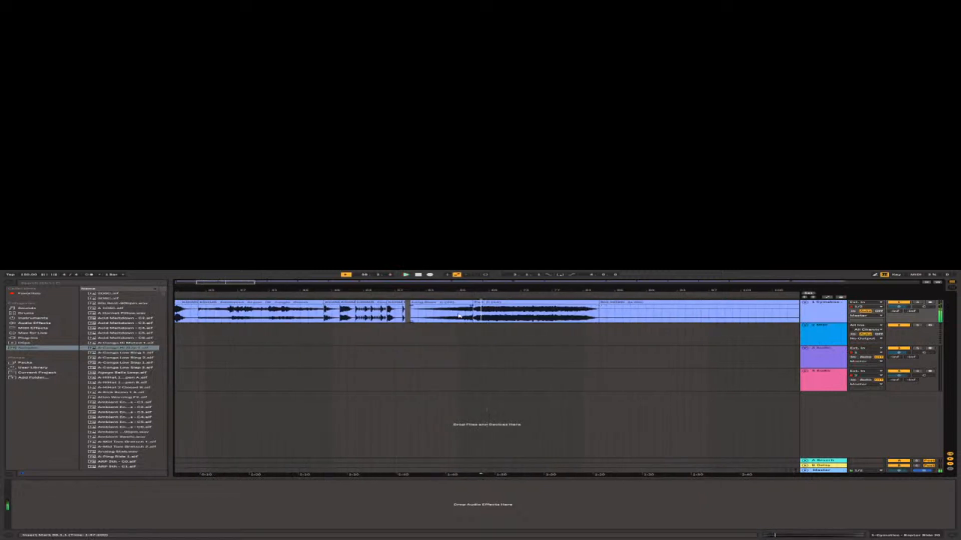
click(458, 315)
key(space)
Show the whole arrangement and audition the BIG HORN pad clip in the middle of the first track.
key(space)
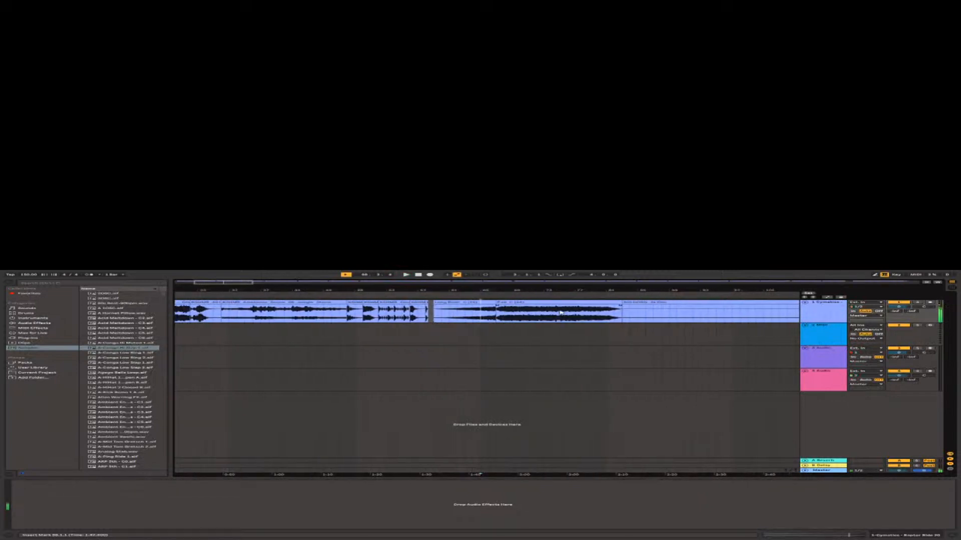
key(w)
click(384, 315)
key(space)
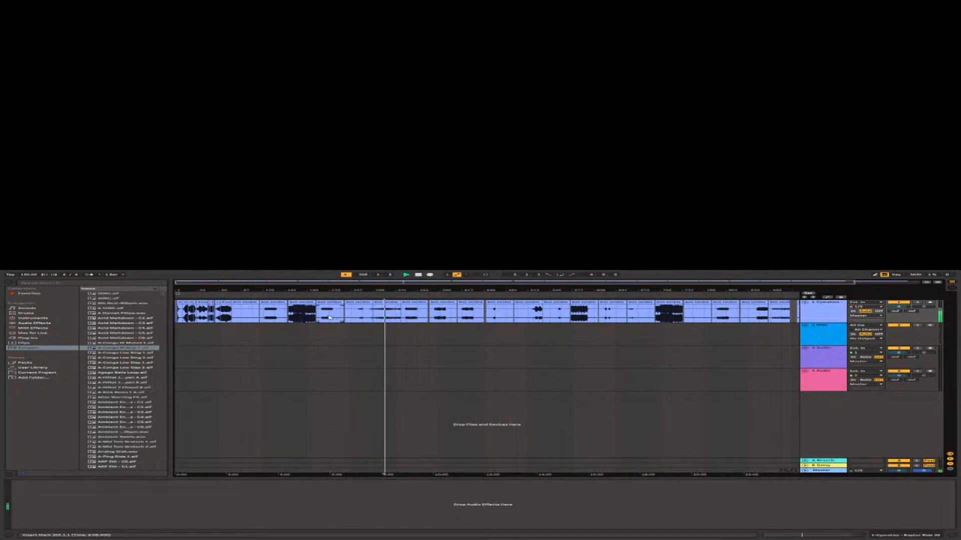
Turn off Warp for the BIG HORN pad clip in the middle of the first track and play it again.
click(390, 302)
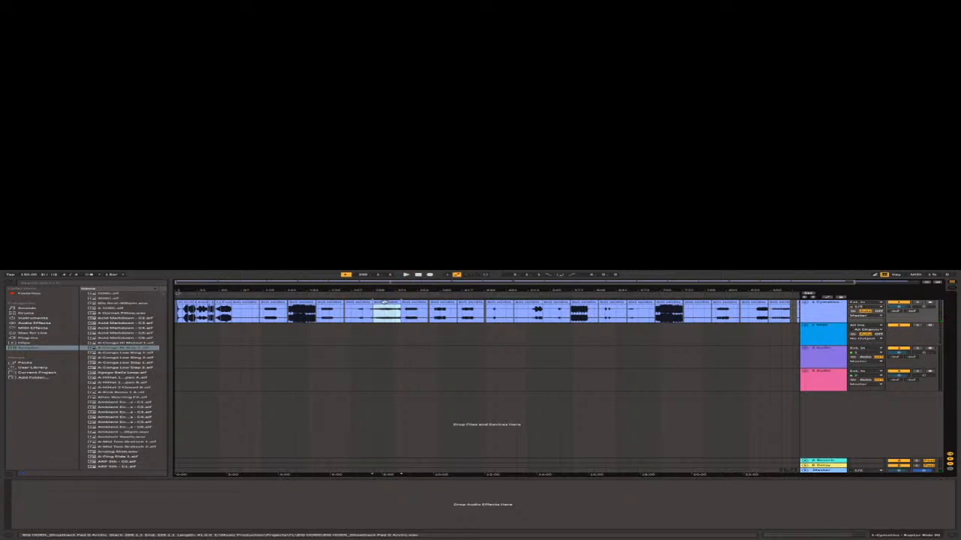
double_click(384, 302)
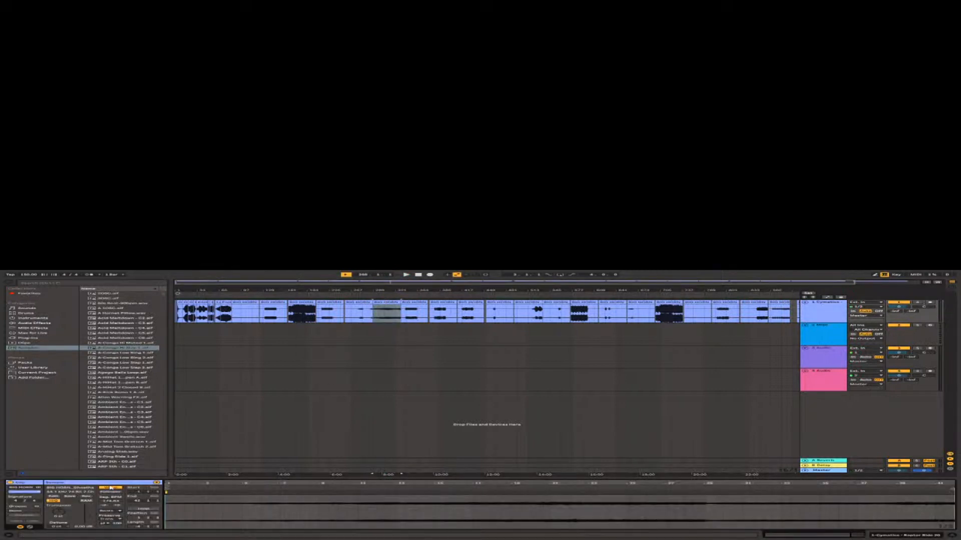
click(110, 487)
key(space)
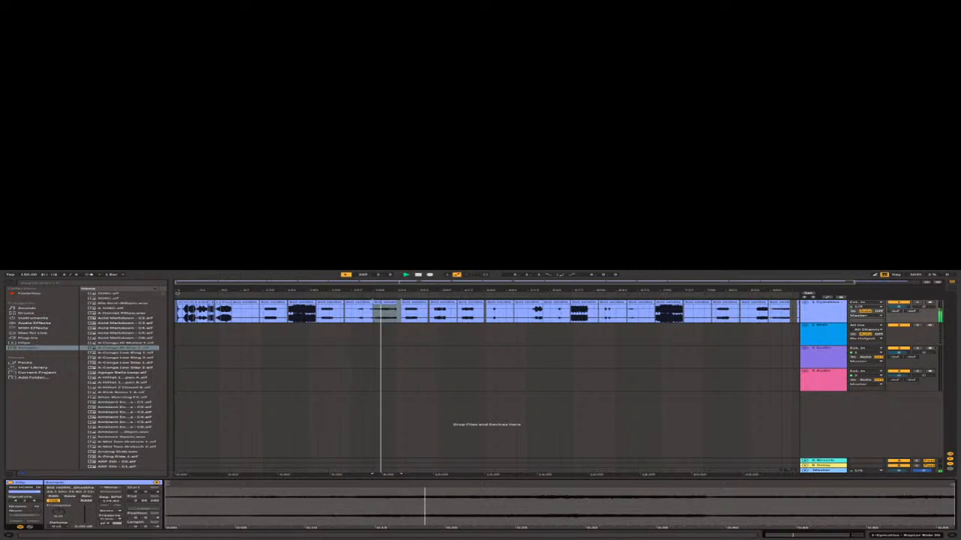
click(384, 311)
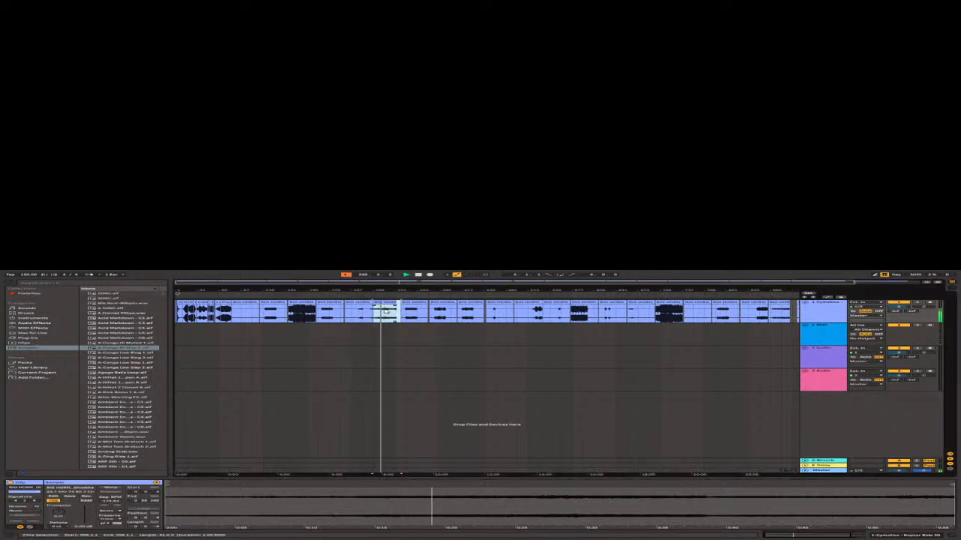
Play the BIG HORN_Master clip near the end of the first track and split it seven bars in, just before its loud section.
click(674, 309)
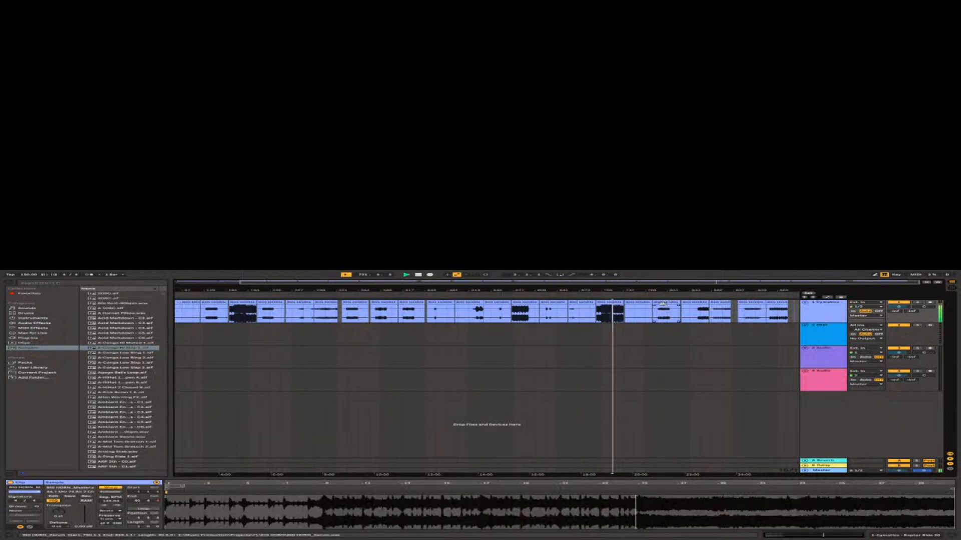
click(606, 314)
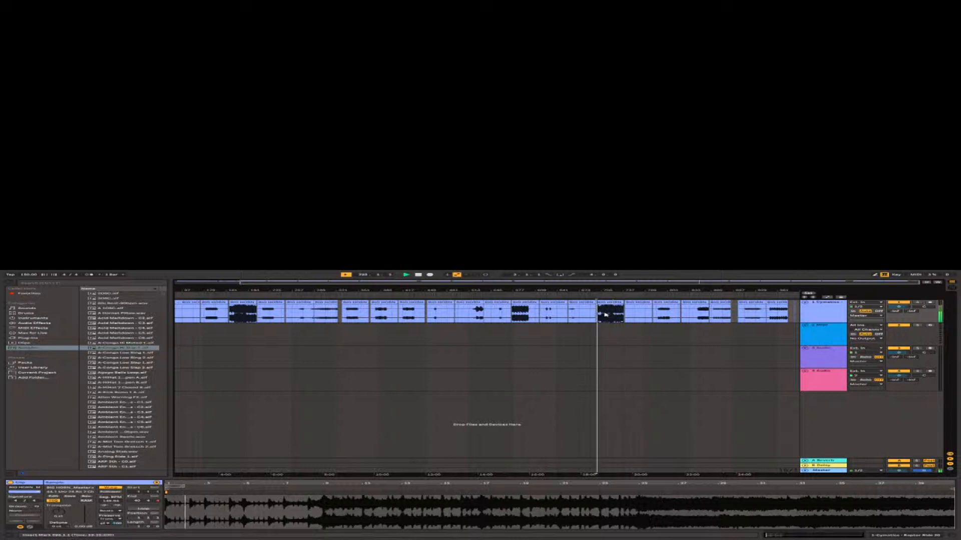
scroll(604, 312, up, 10)
scroll(600, 311, down, 3)
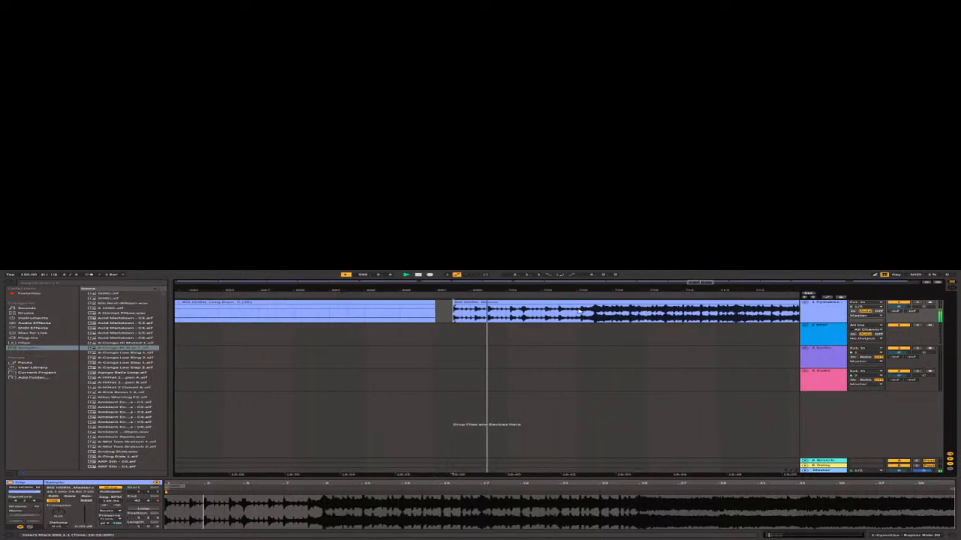
click(552, 319)
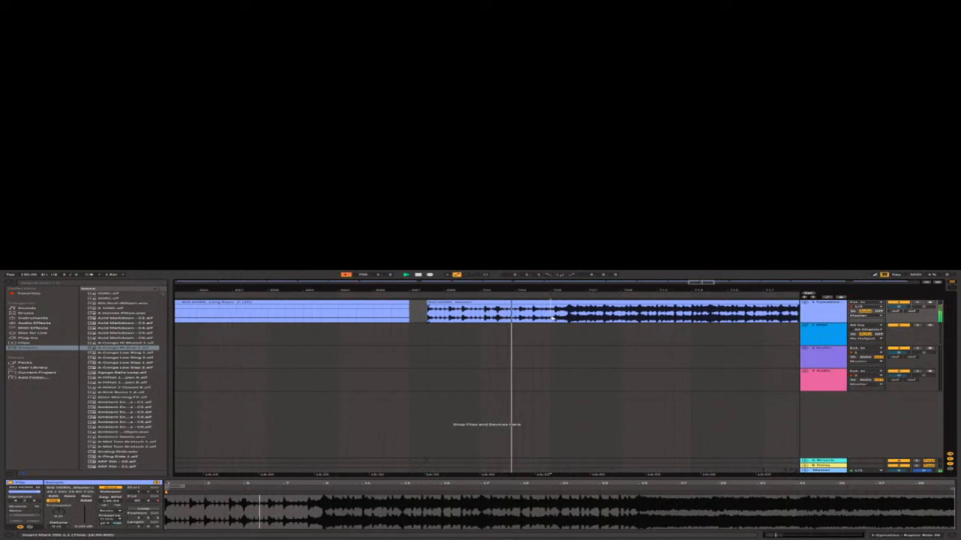
key(ctrl+e)
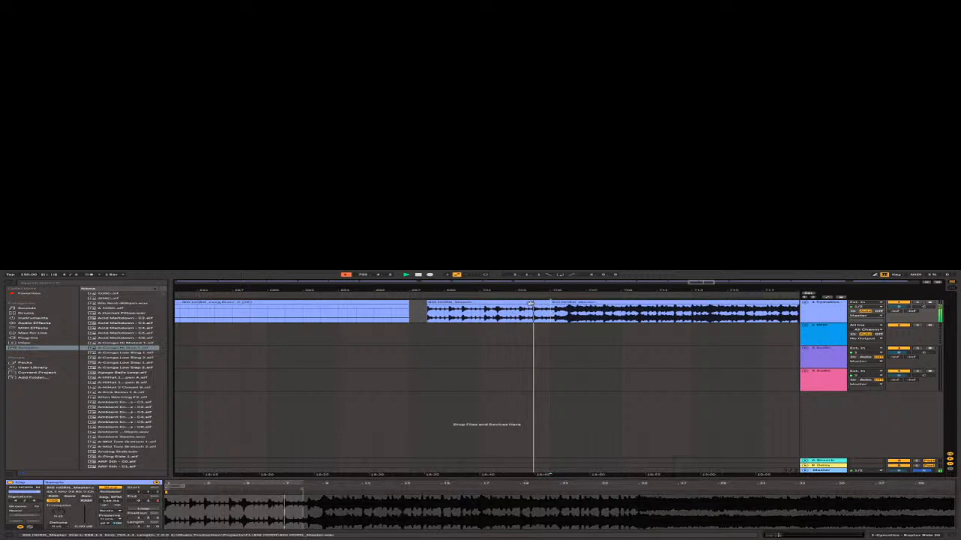
Cut the seven-bar intro portion of the BIG HORN_Master clip from the first track and stop playback.
click(531, 304)
key(Delete)
key(space)
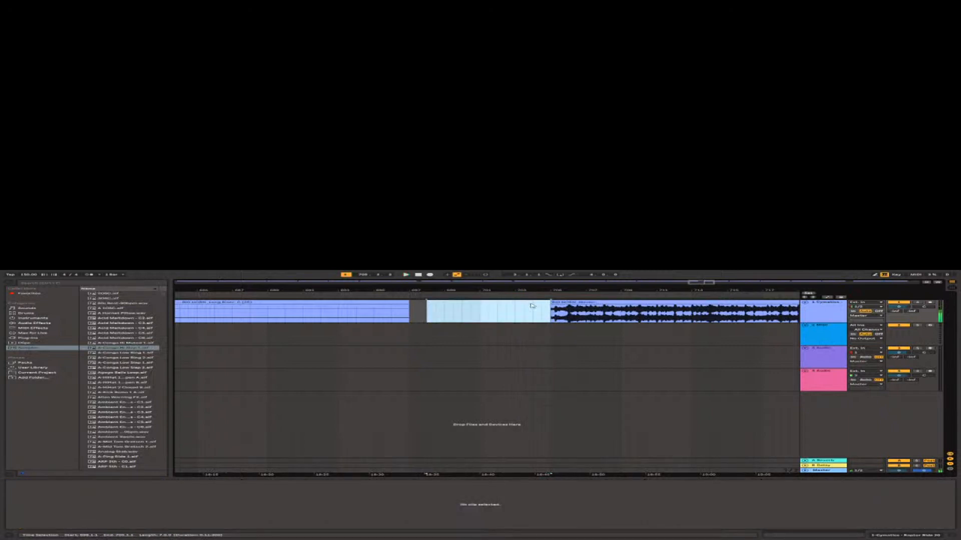
Select all remaining clips on the first track and delete them to empty it.
scroll(536, 321, down, 10)
drag(795, 314, 108, 318)
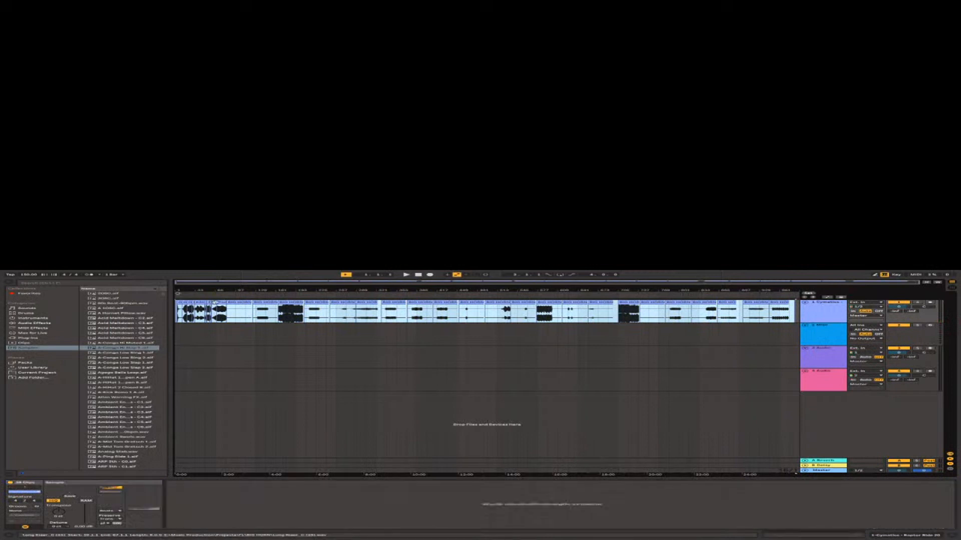
drag(214, 304, 582, 309)
drag(677, 299, 650, 309)
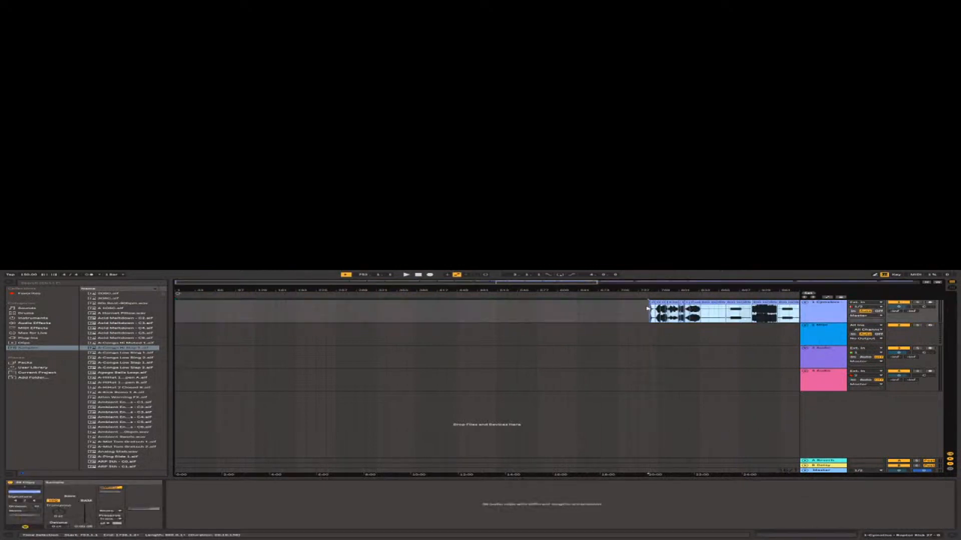
key(Delete)
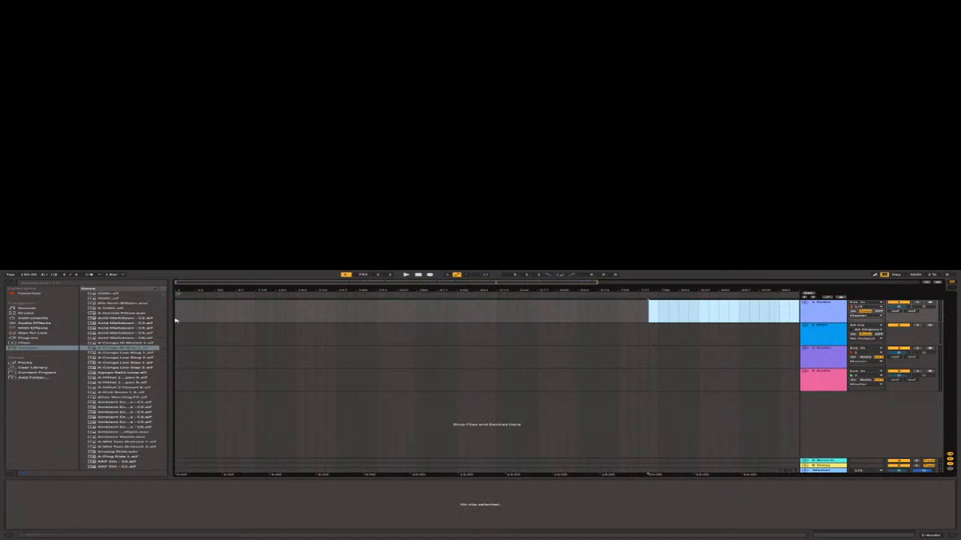
Paste the cut BIG HORN_Master intro on the first track at bar 1 and place the insert marker at its start.
click(178, 321)
key(ctrl+v)
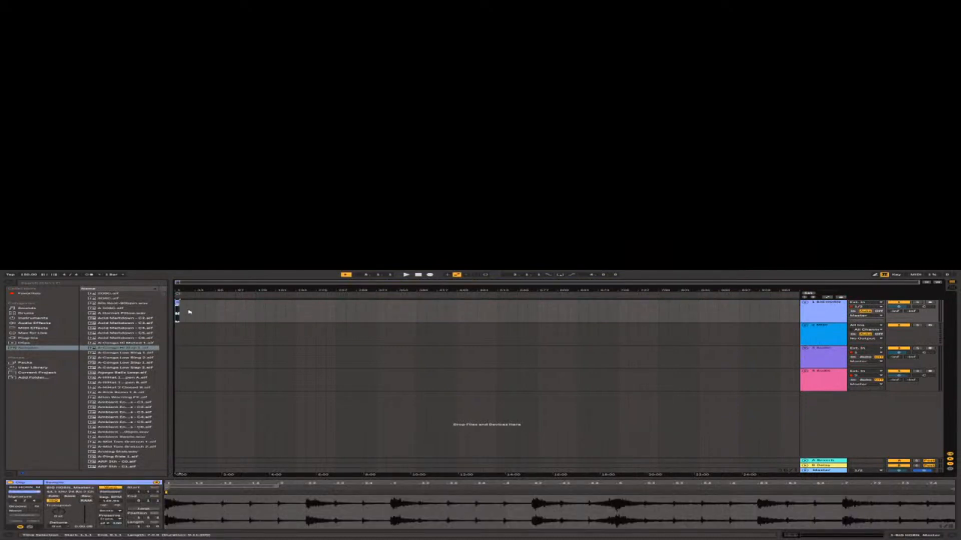
scroll(181, 319, up, 10)
scroll(193, 324, down, 5)
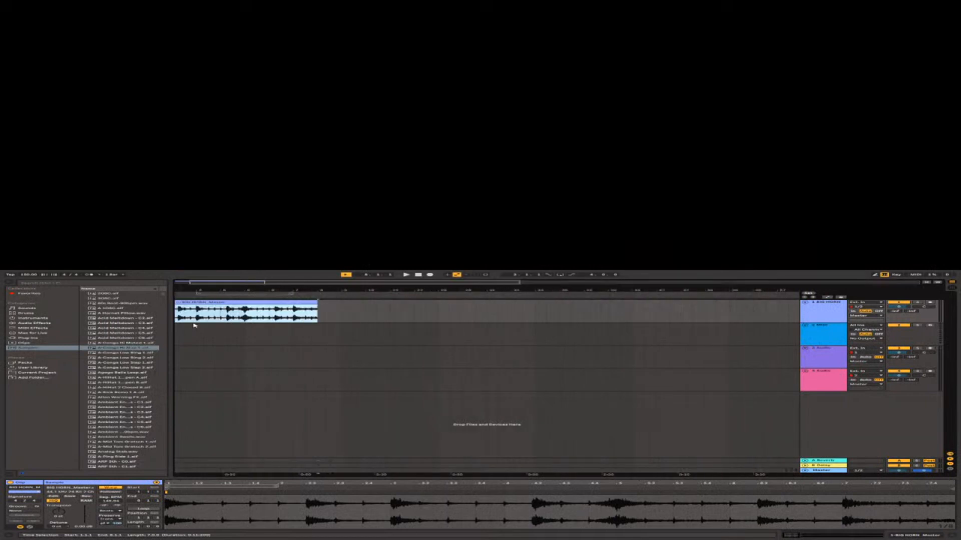
scroll(184, 323, up, 5)
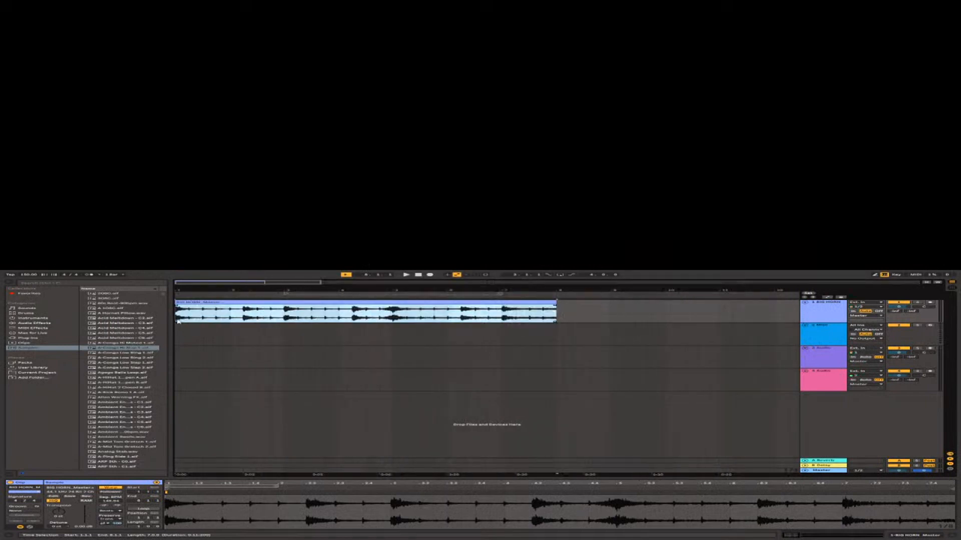
click(180, 317)
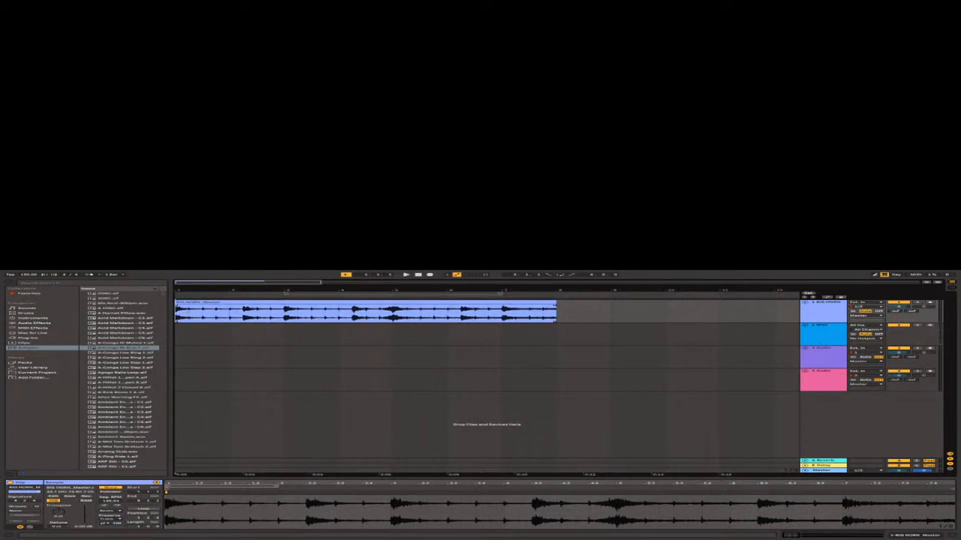
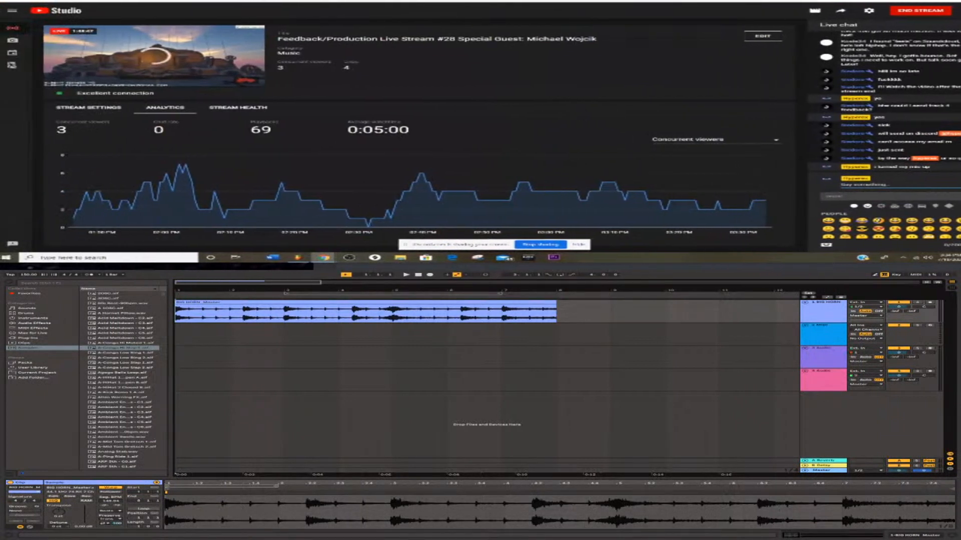
Place the insert marker at the start of the BIG HORN_Master clip and, in the browser, search Google for "abelton".
click(367, 1)
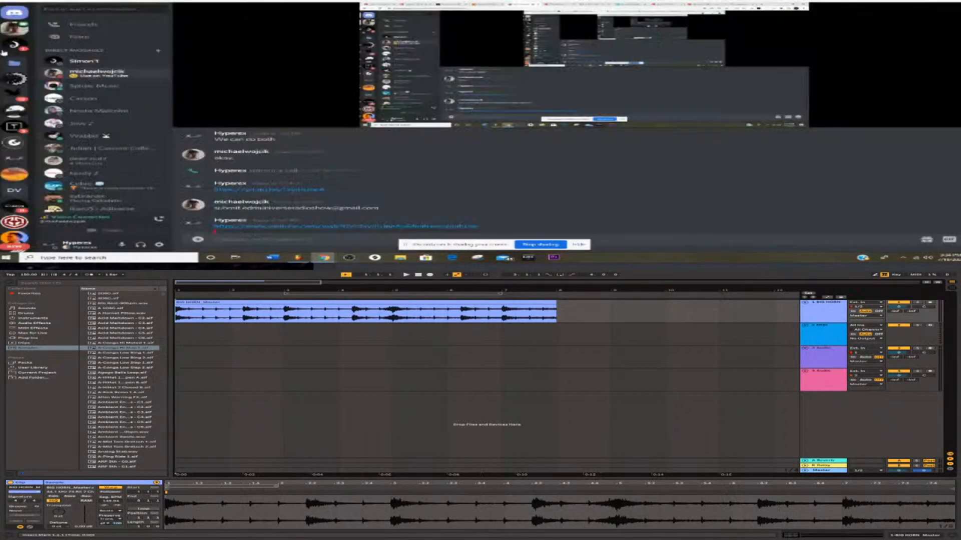
click(5, 51)
click(177, 318)
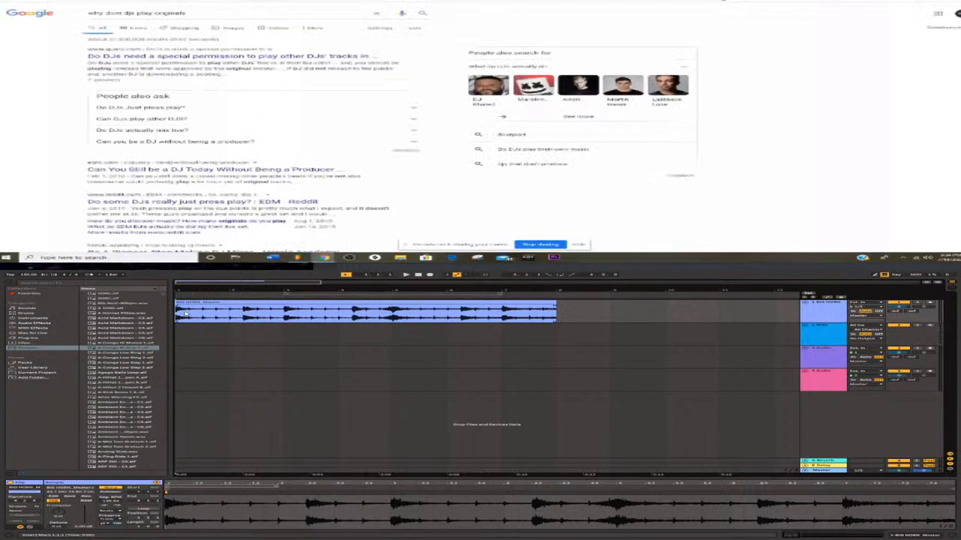
text(abelton)
key(Return)
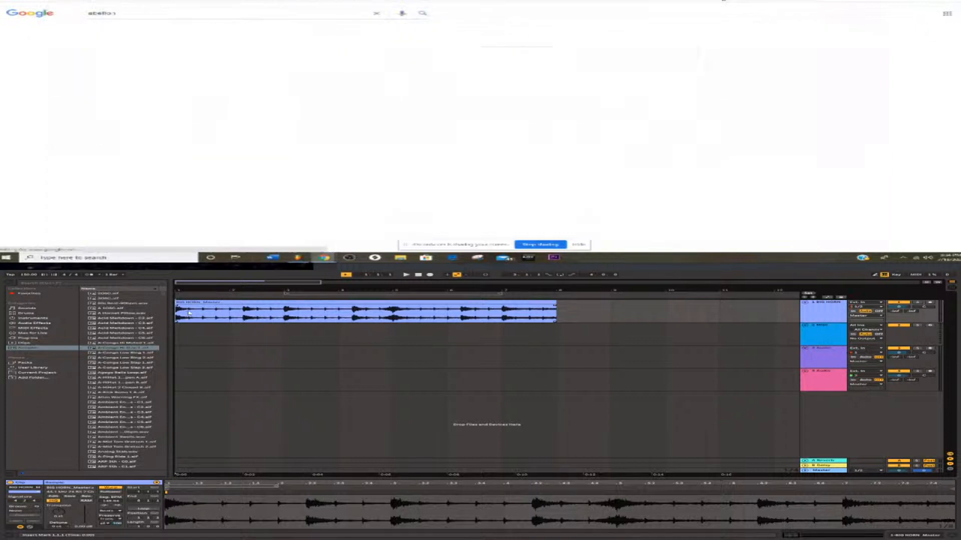
Play the BIG HORN_Master clip, split it at bar 3, and open Sweetwater's Ableton search result in the browser.
key(space)
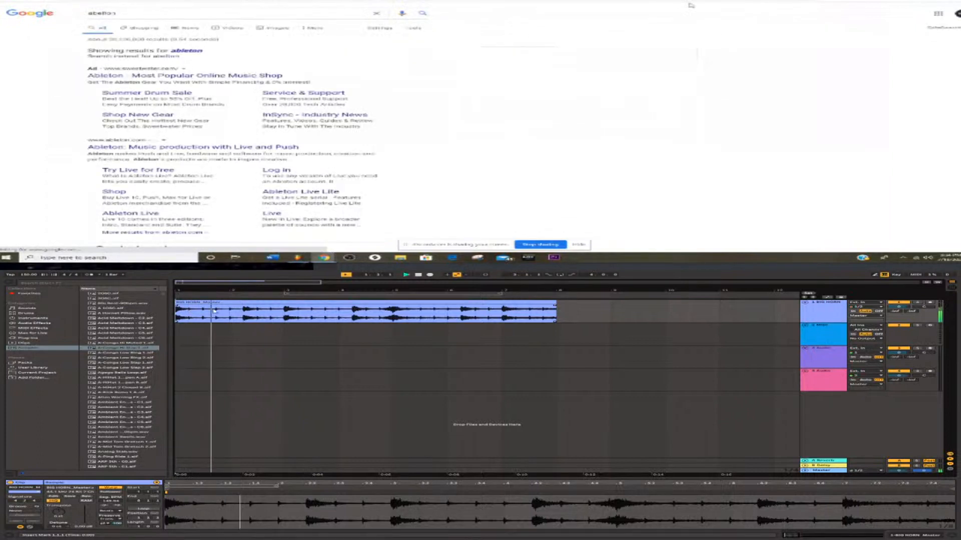
click(182, 52)
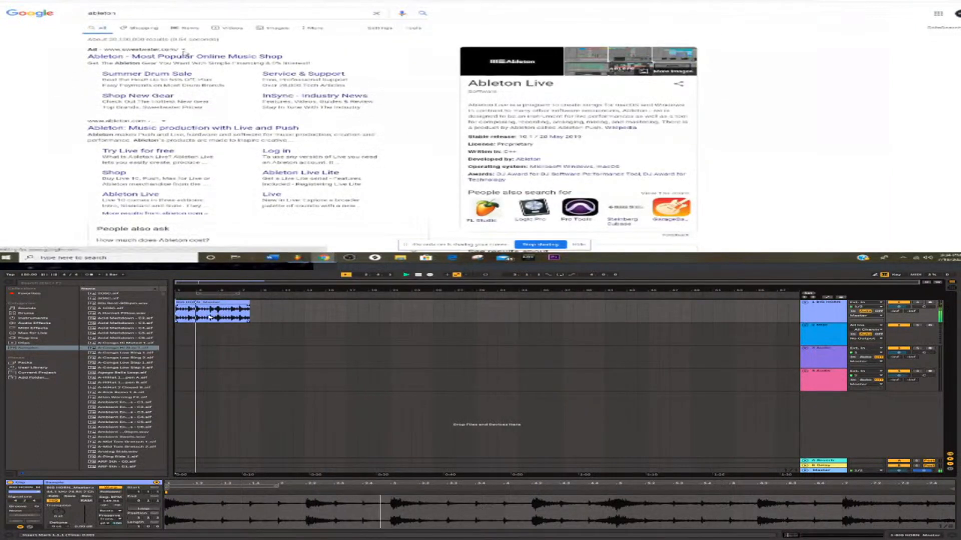
click(162, 59)
key(plus)
key(plus)
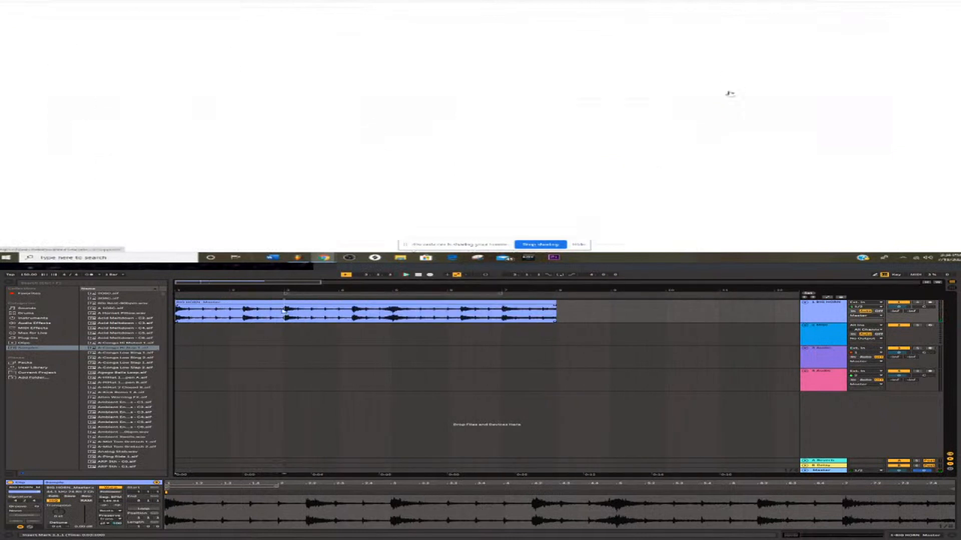
key(ctrl+e)
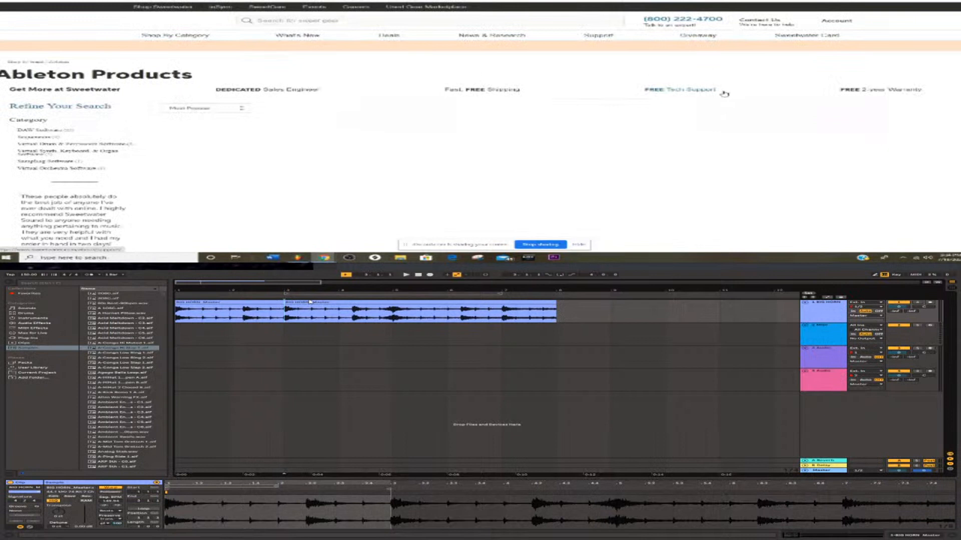
Browse Sweetwater's Ableton product listings and check the clip's later bars around the split in the arrangement.
scroll(309, 303, down, 2)
scroll(240, 314, up, 1)
scroll(576, 106, down, 2)
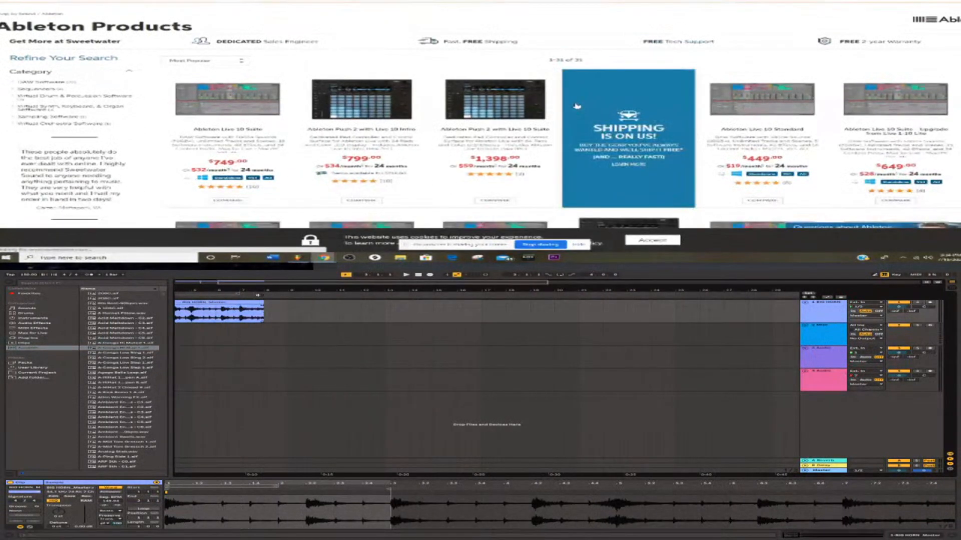
click(252, 314)
key(Left)
key(Left)
key(Left)
key(Left)
key(Left)
key(Left)
key(Left)
key(Left)
key(Left)
key(Left)
key(Left)
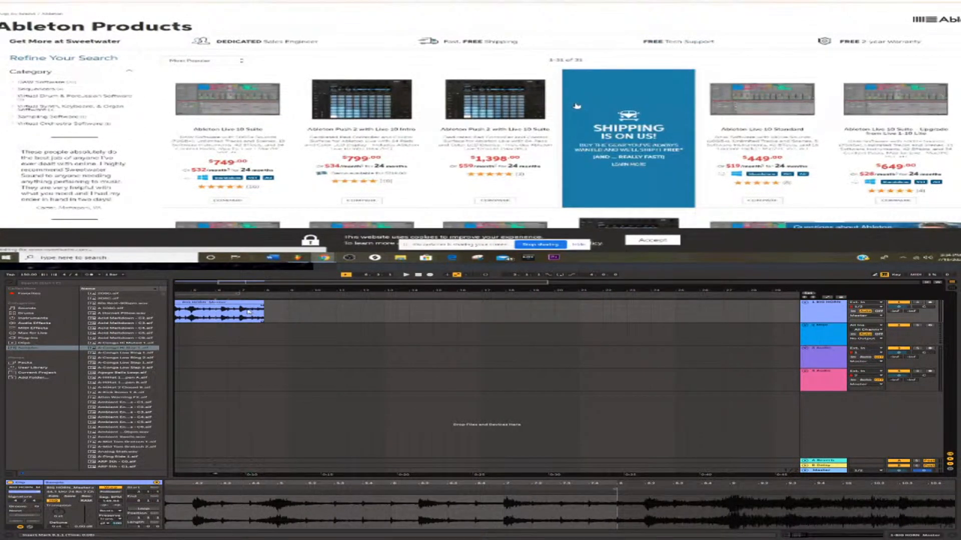
scroll(379, 92, down, 4)
key(Left)
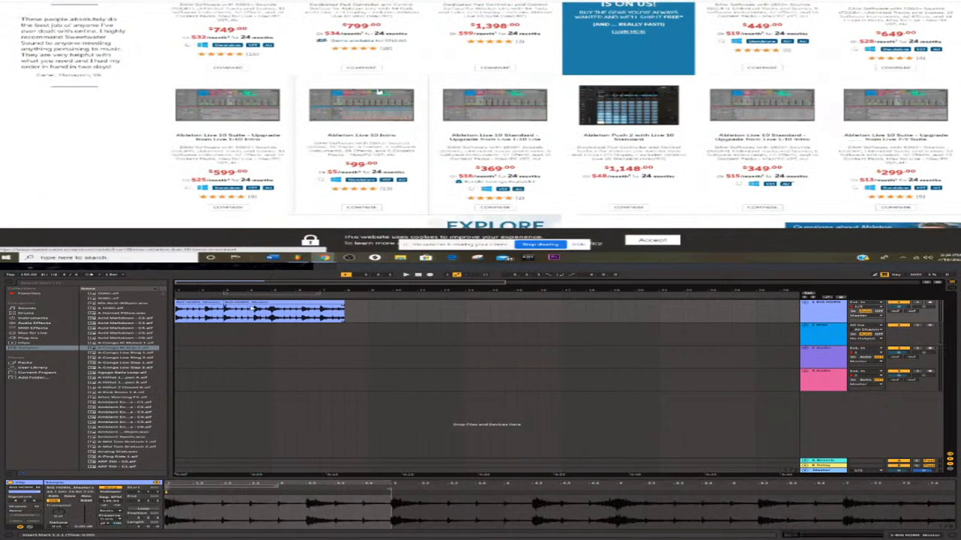
Move the longer second BIG HORN_Master clip two bars later to bar 5 and select the two-bar clip at bar 1.
drag(252, 309, 275, 308)
click(232, 308)
click(232, 306)
click(202, 306)
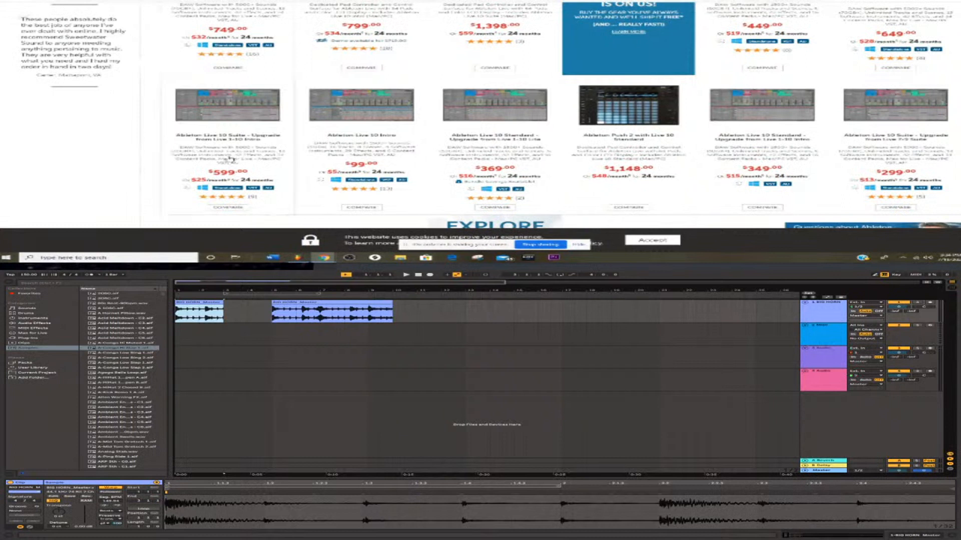
Compare the prices of the Ableton Live 10 editions and upgrades in Sweetwater's product listing.
scroll(245, 149, down, 1)
scroll(245, 149, down, 2)
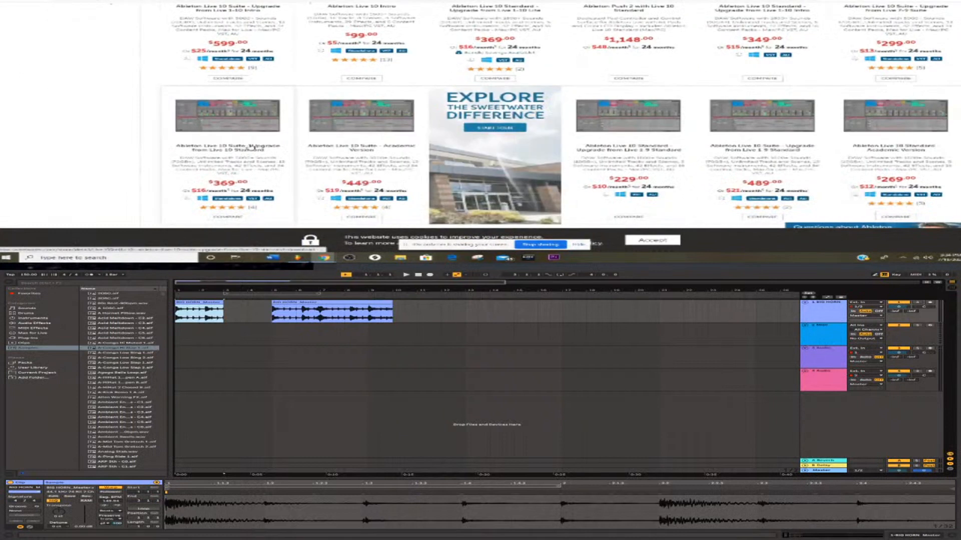
scroll(345, 143, up, 1)
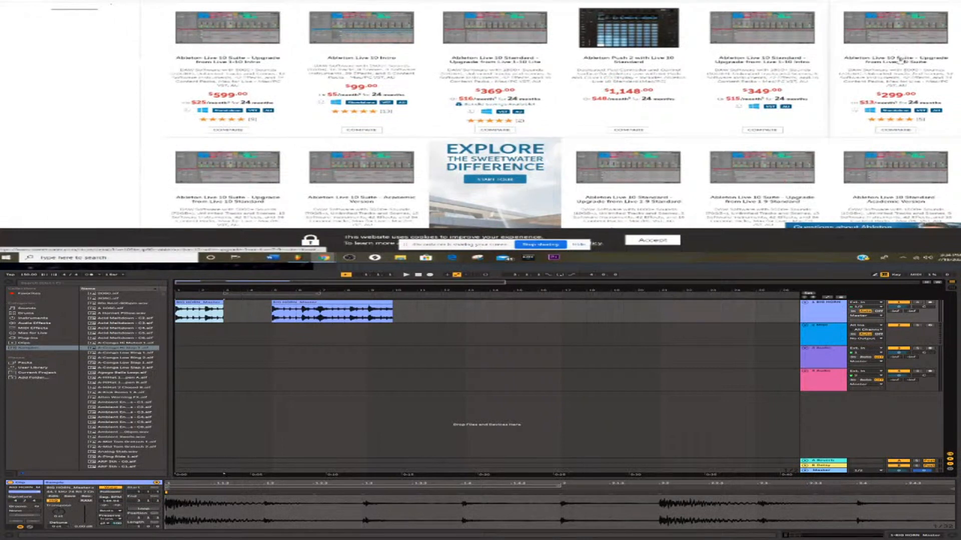
scroll(849, 61, up, 1)
scroll(847, 61, up, 1)
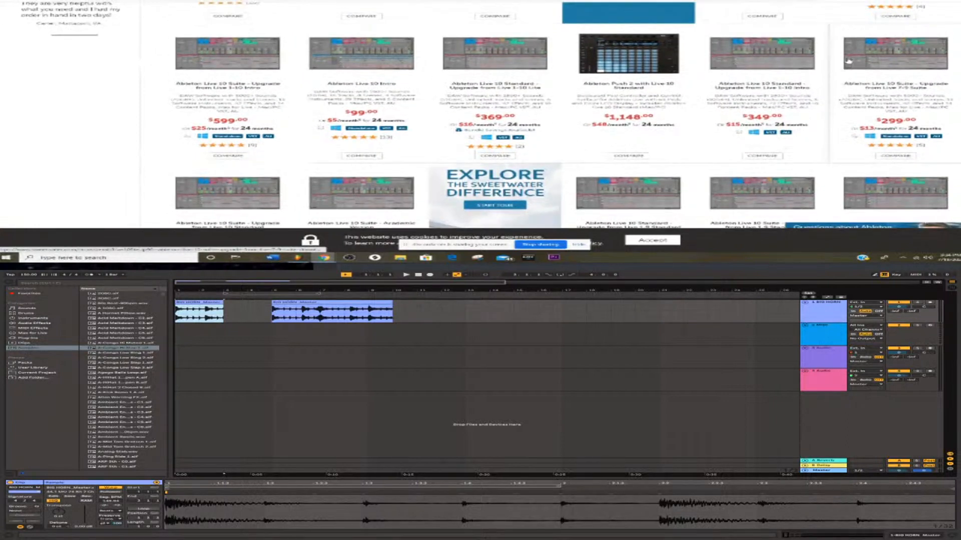
scroll(848, 60, up, 2)
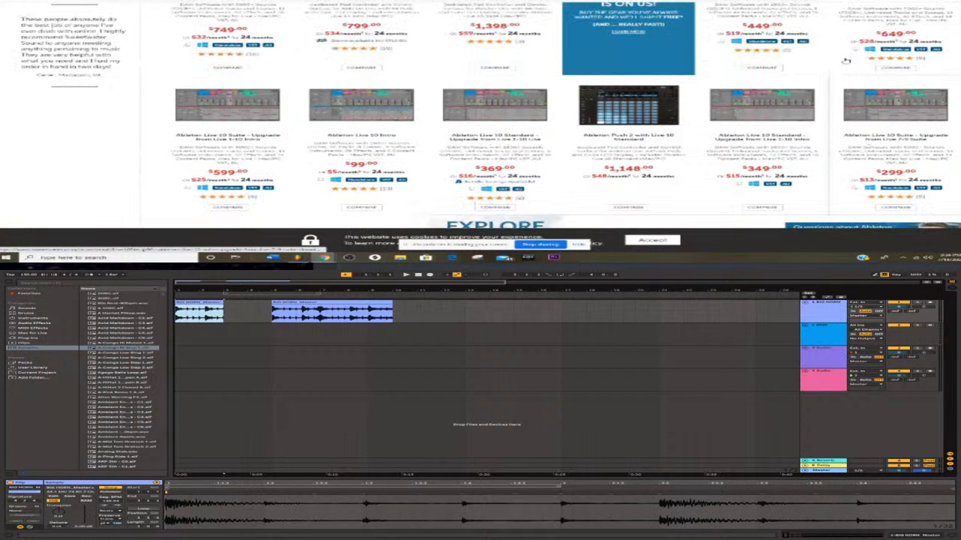
scroll(262, 93, up, 4)
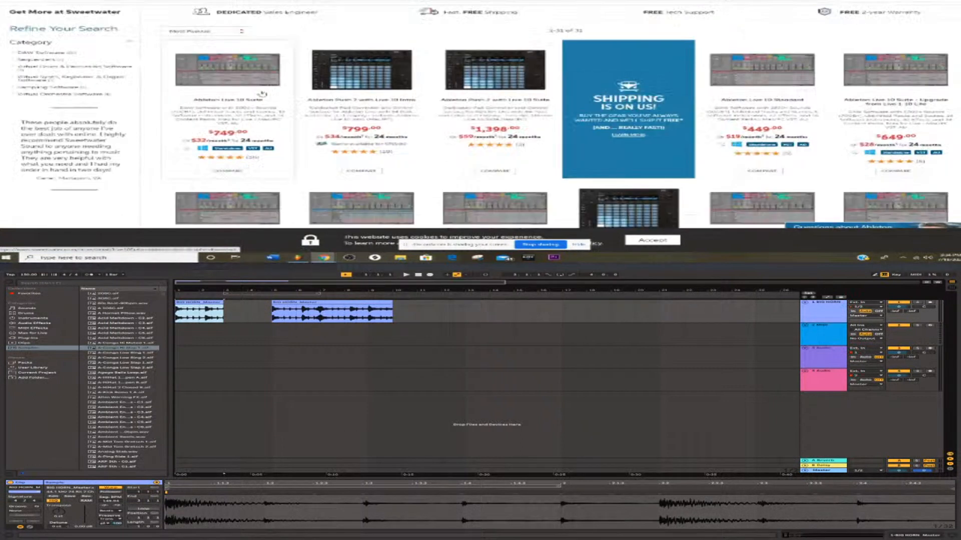
scroll(263, 93, down, 1)
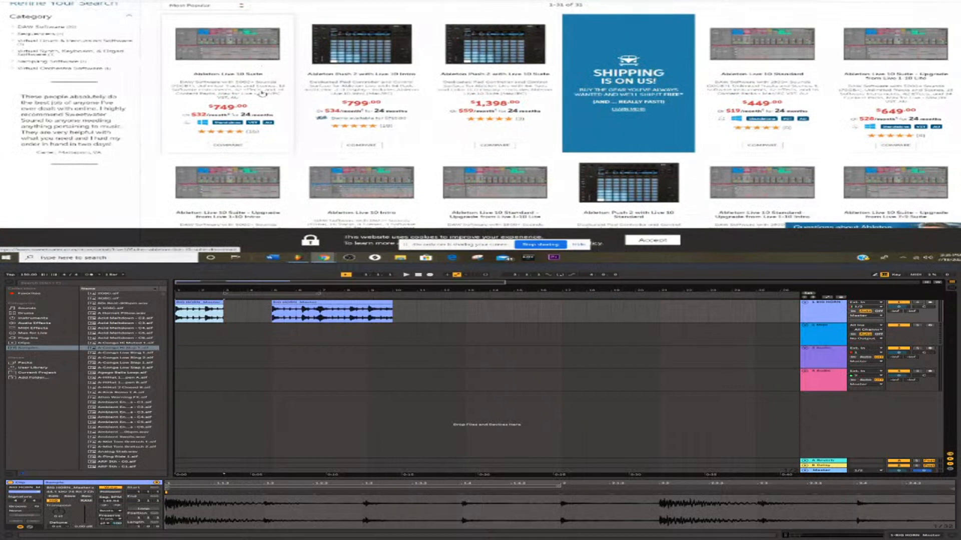
scroll(262, 94, down, 3)
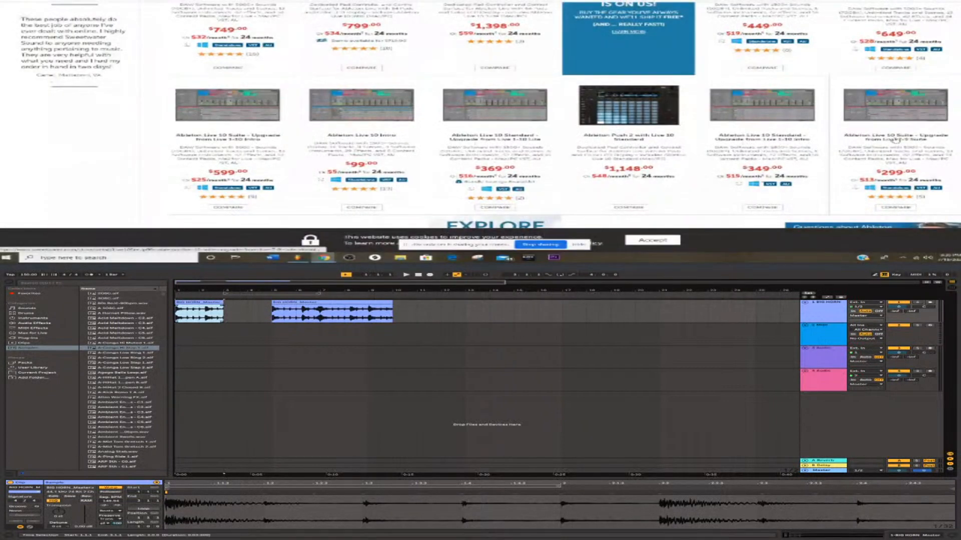
scroll(896, 140, down, 4)
Paste the two-bar clip at bars 3 and 5, moving the longer clip to make room, and open the Live 10 Suite upgrade page.
click(176, 312)
key(space)
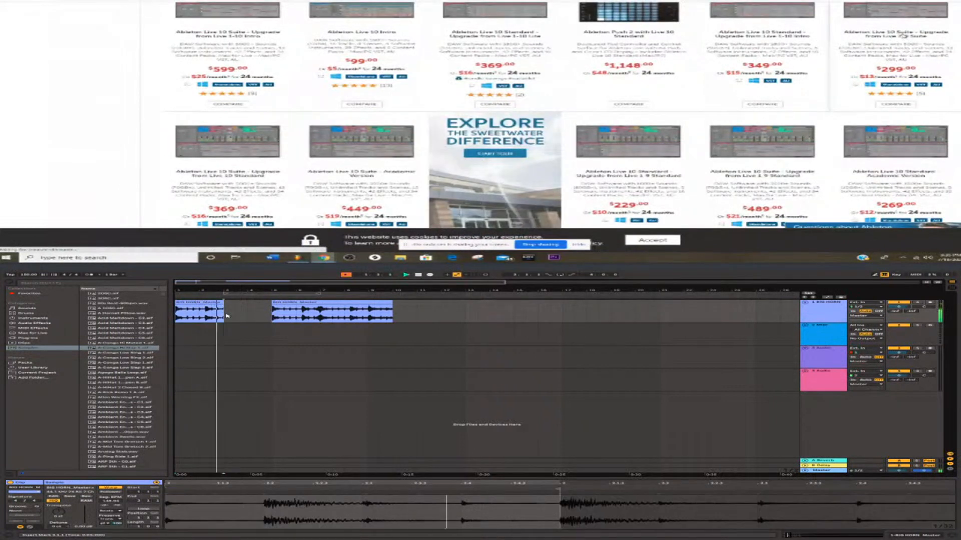
key(ctrl+v)
drag(356, 303, 392, 304)
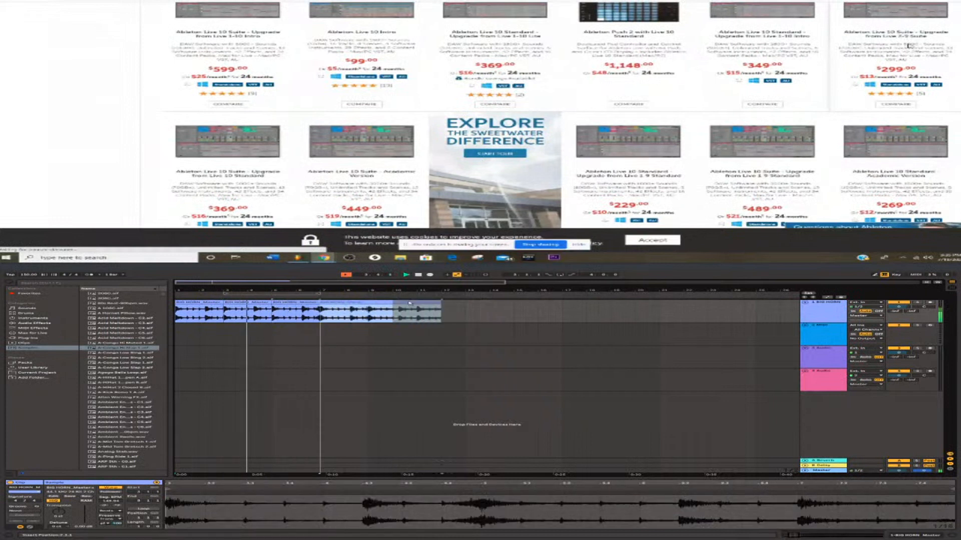
click(908, 45)
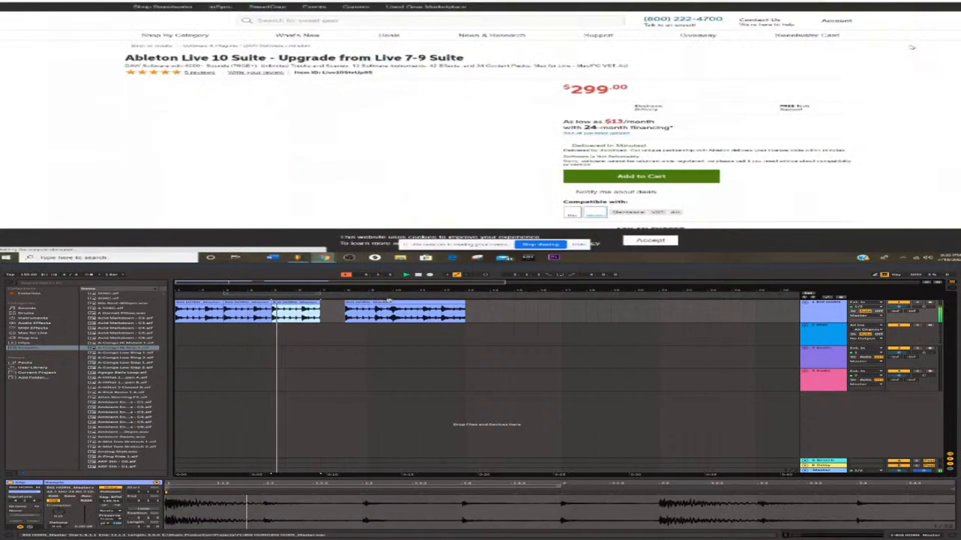
Move the longer clip to bar 9, paste the two-bar clip at bar 7, and search Google for "abelton live 10".
mouse_move(388, 301)
mouse_down()
mouse_move(425, 302)
mouse_move(385, 302)
mouse_up()
click(196, 0)
text(abe)
click(323, 315)
key(ctrl+v)
key(Return)
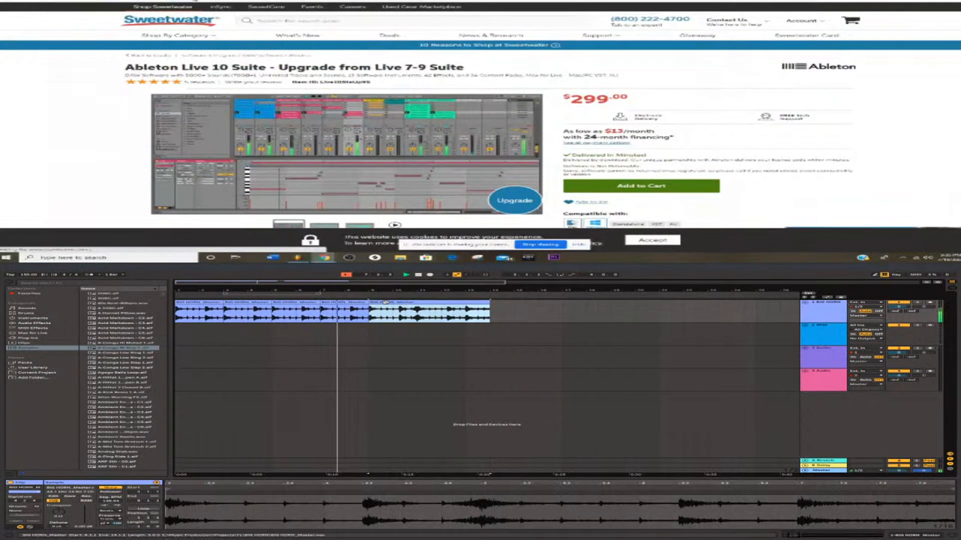
Try layering two-bar BIG HORN_Master copies on the second track at bars 9 and 11, and delete them.
click(373, 328)
key(ctrl+v)
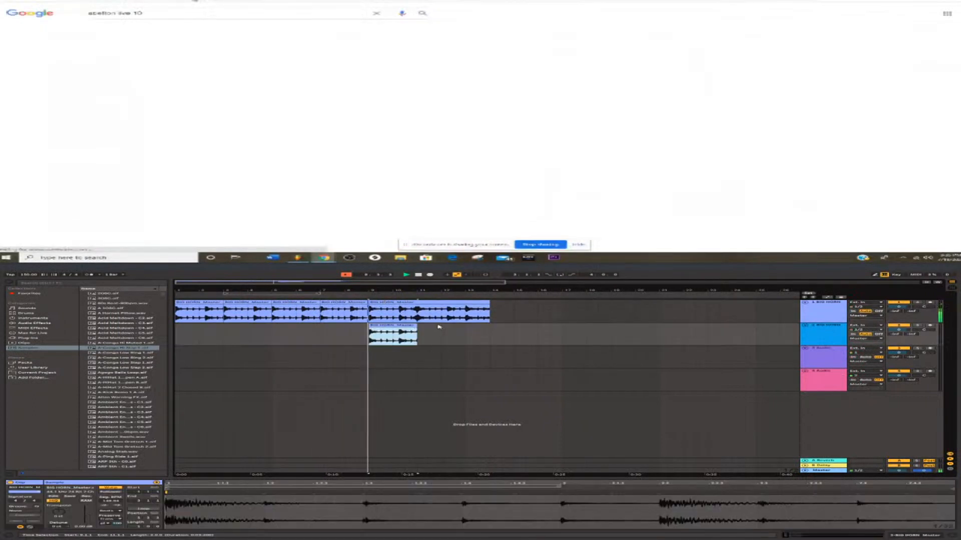
key(ctrl+v)
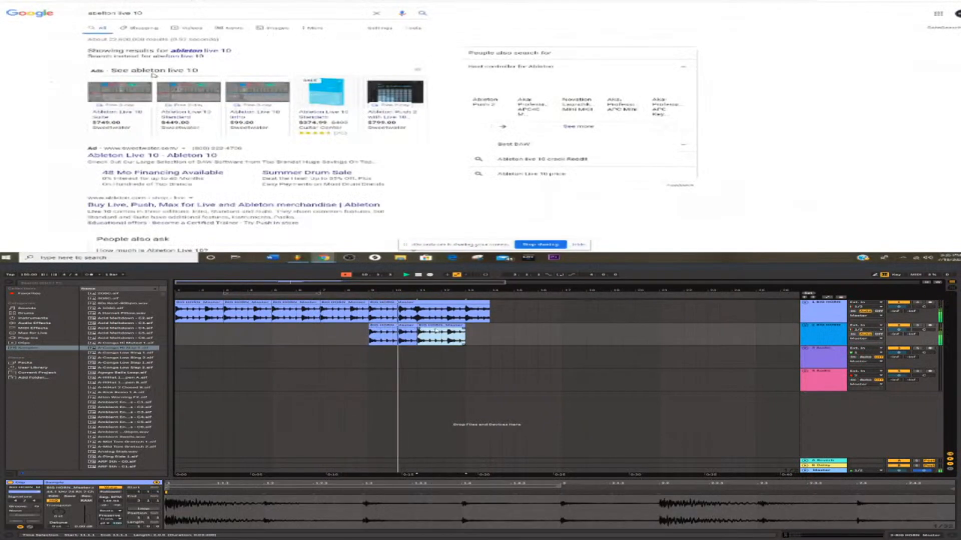
key(Delete)
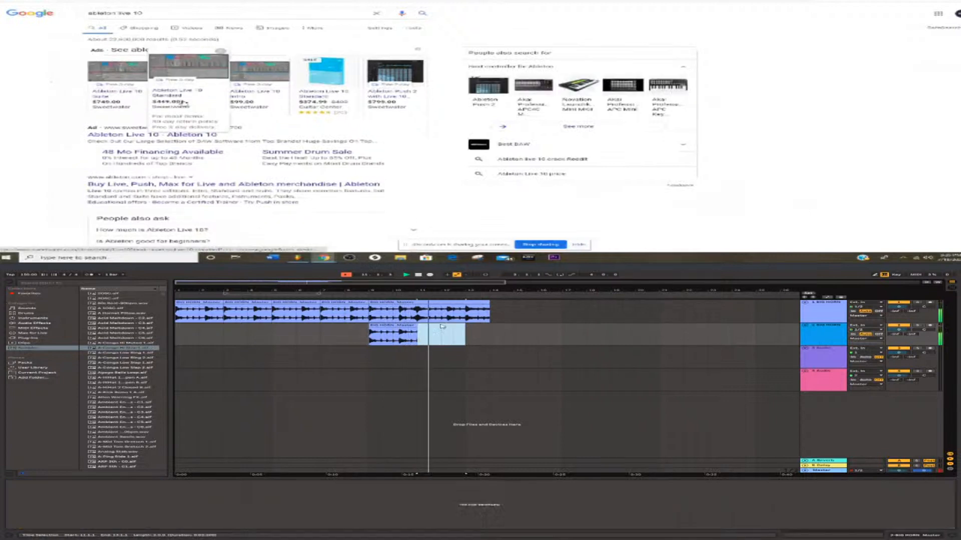
click(403, 325)
key(Delete)
Paste the two-bar clip at bar 9 on the first track and try another copy at bar 14.
click(457, 302)
key(ctrl+v)
click(494, 310)
scroll(70, 104, down, 1)
key(ctrl+v)
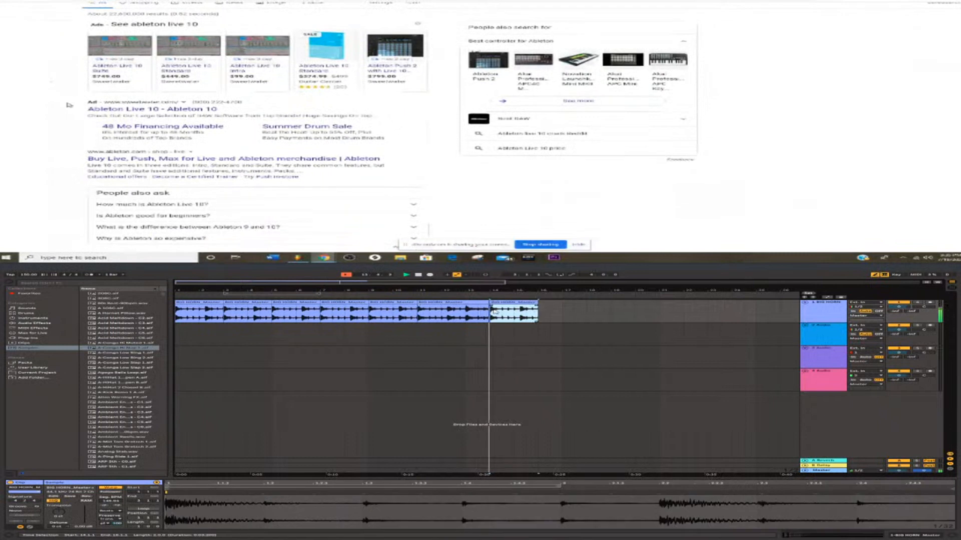
key(ctrl+z)
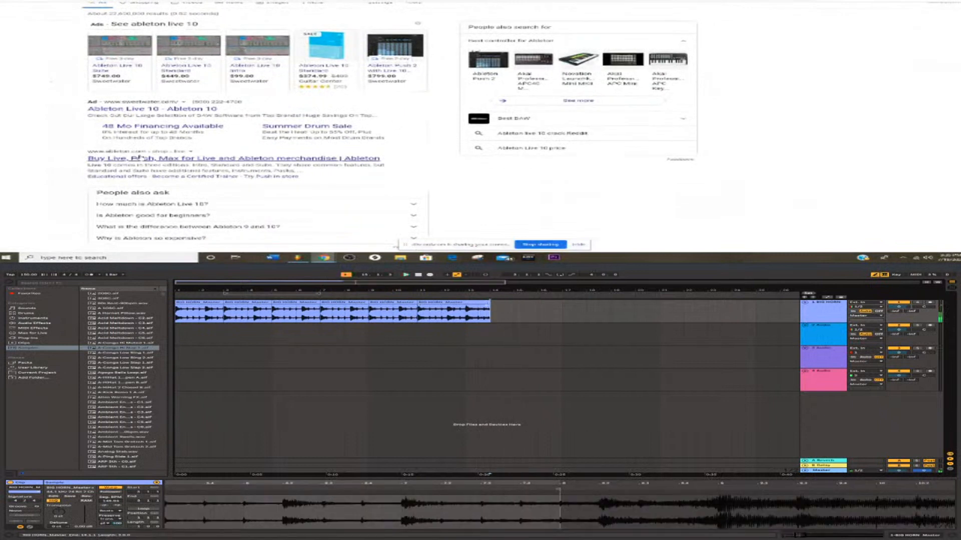
Play from bar 11, copy the three-bar clip there to bar 14, and open Ableton's Live shop page from the search results.
click(433, 309)
scroll(140, 158, up, 1)
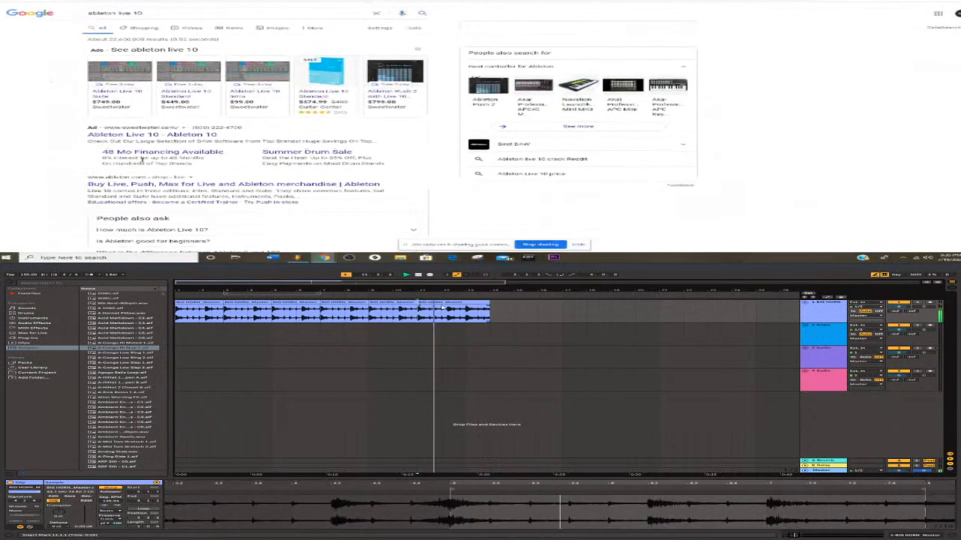
click(442, 303)
key(ctrl+c)
click(189, 184)
click(493, 310)
key(ctrl+v)
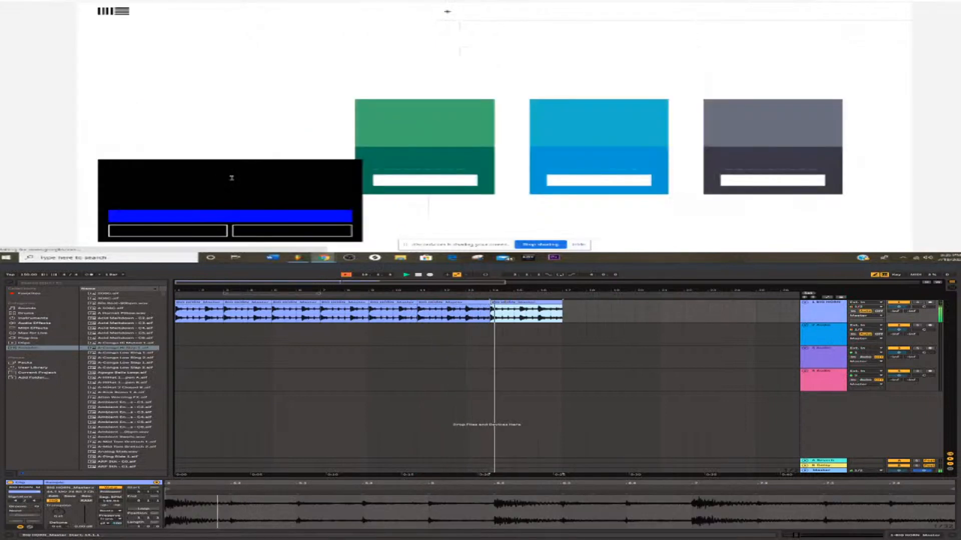
Delete the copy at bar 14 and extend the clip at bar 11 to end at bar 19, including its loud section.
key(Delete)
scroll(281, 133, down, 1)
drag(491, 306, 615, 306)
scroll(616, 181, down, 5)
click(423, 315)
Play the arrangement from bar 11 and compare the features and prices of Live 10 Intro, Standard and Suite.
scroll(823, 184, down, 4)
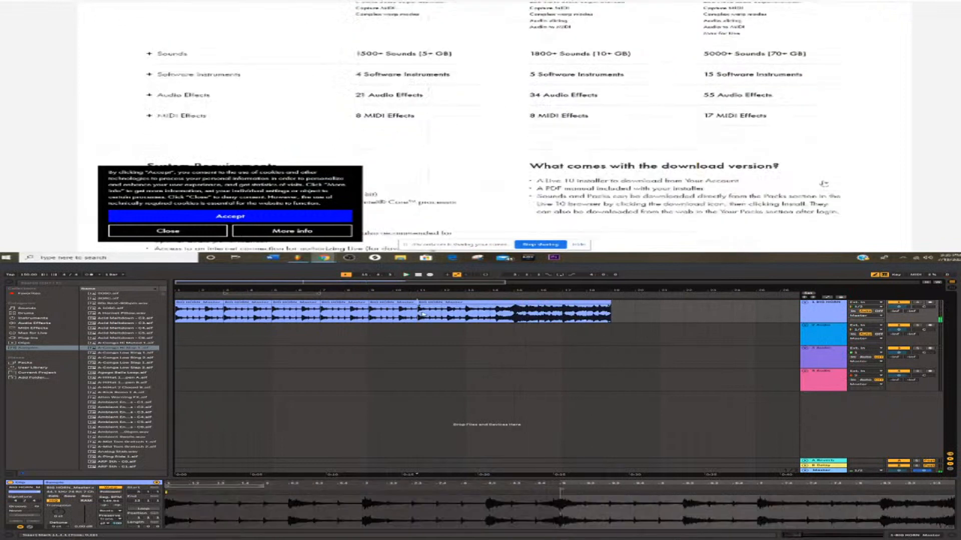
scroll(823, 183, up, 5)
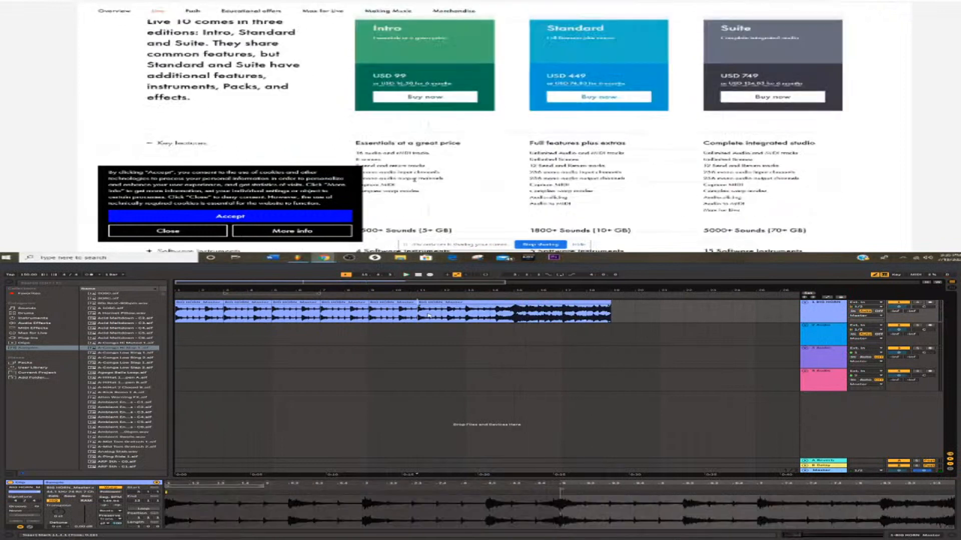
key(space)
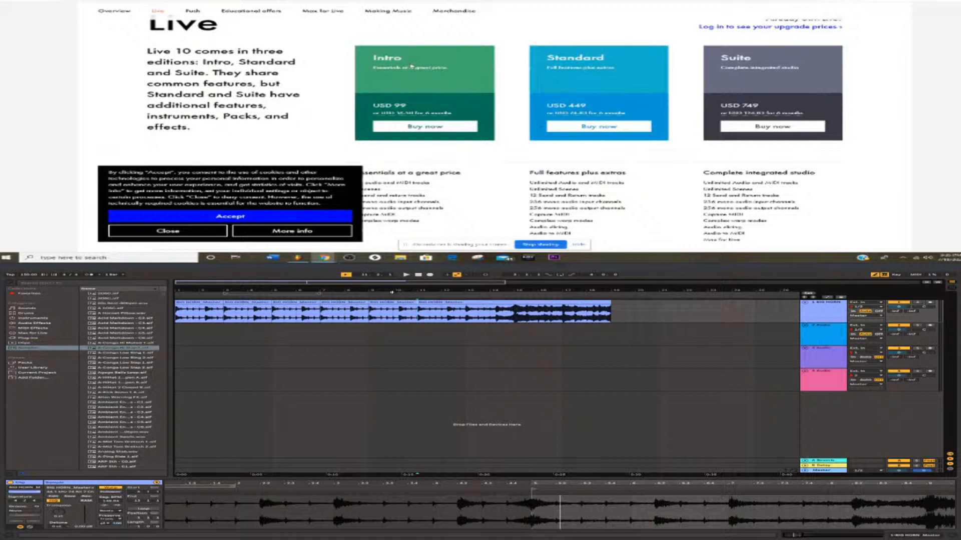
scroll(501, 66, down, 1)
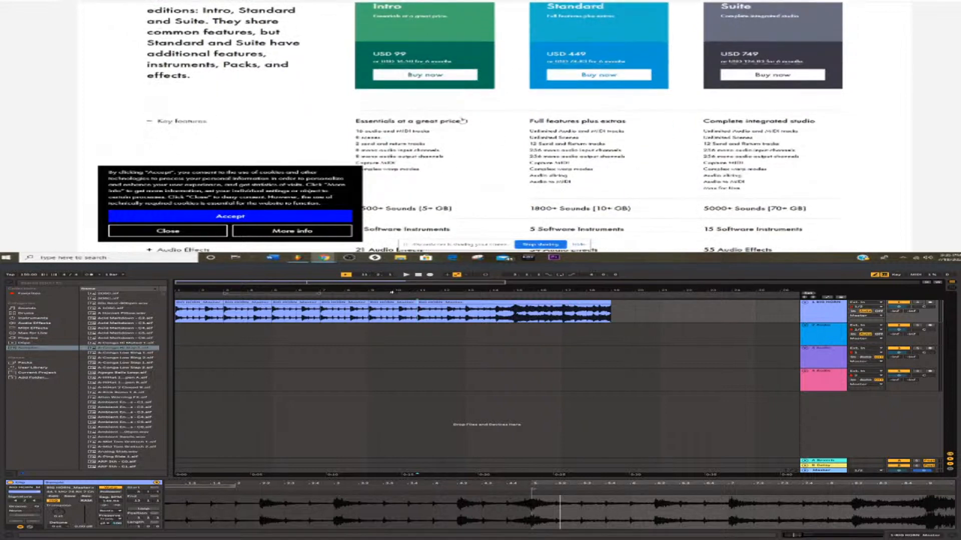
scroll(463, 120, down, 1)
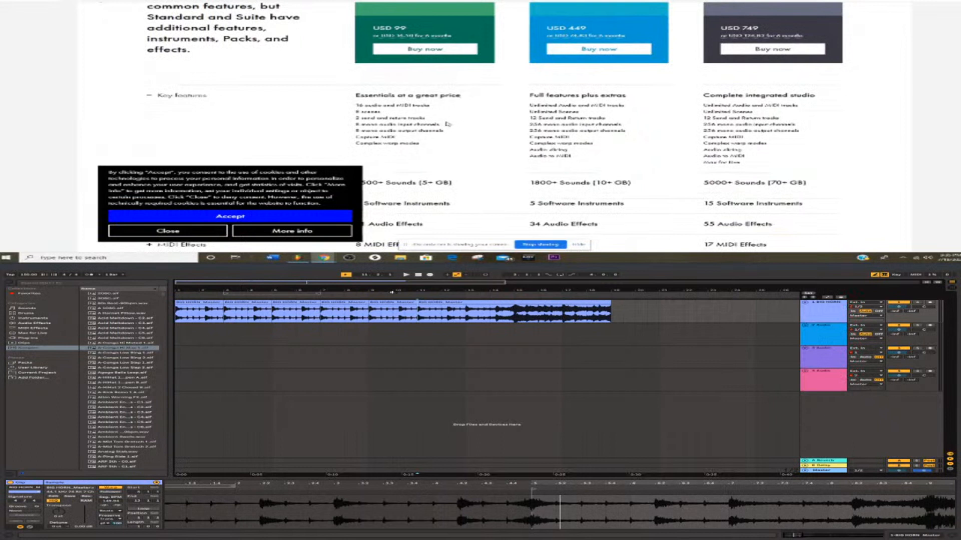
scroll(447, 123, up, 1)
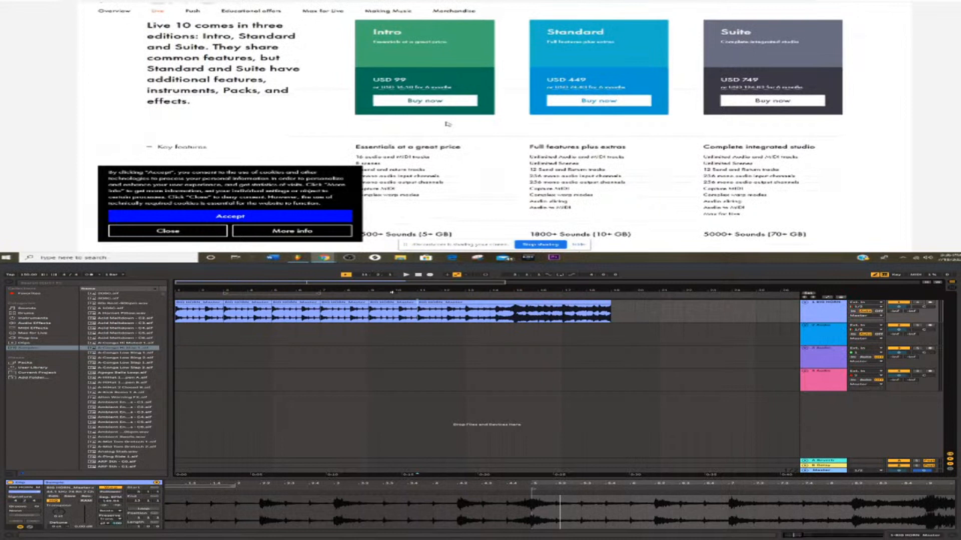
Examine the key features listed for the Live 10 Intro edition, highlighting its full feature list.
scroll(448, 123, down, 1)
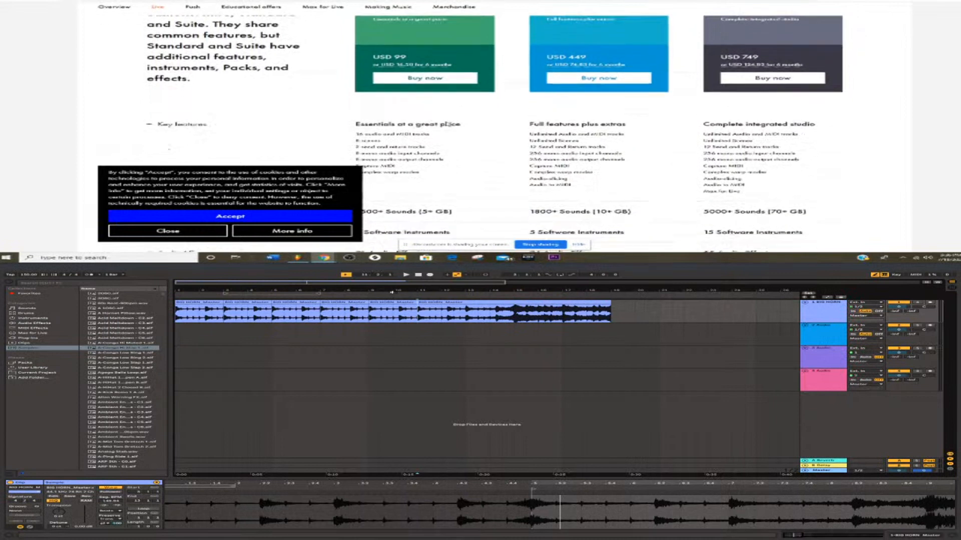
scroll(447, 124, down, 1)
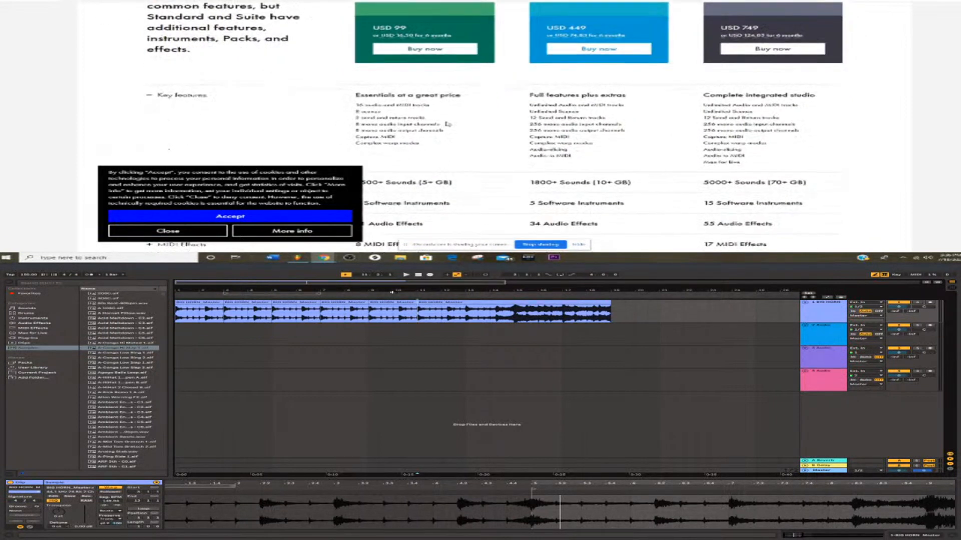
scroll(447, 124, down, 3)
scroll(387, 38, up, 3)
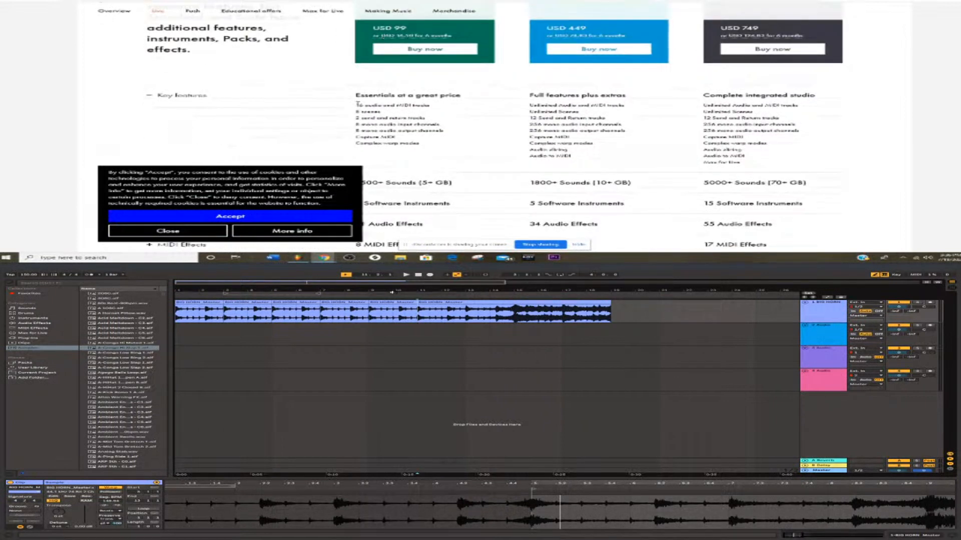
drag(358, 105, 430, 145)
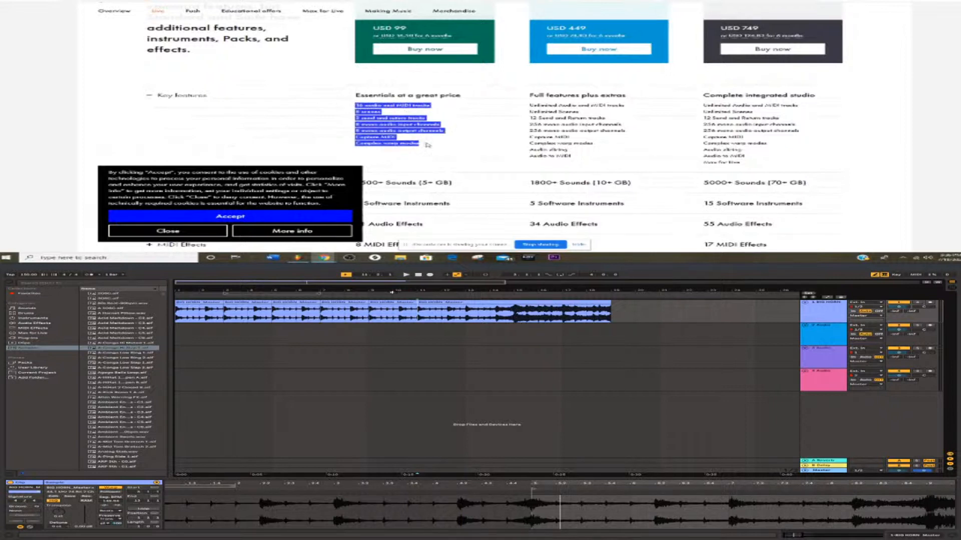
click(428, 146)
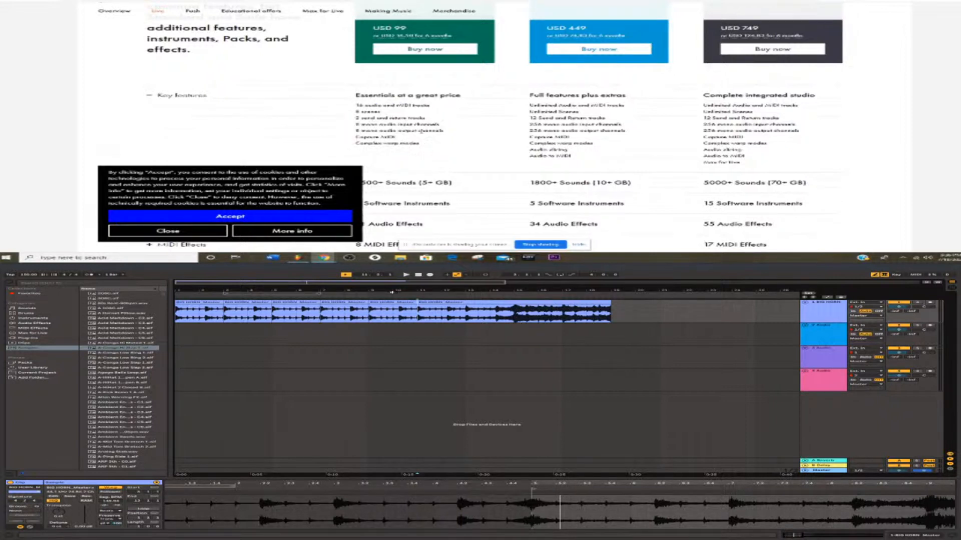
Compare the Intro, Standard and Suite prices with their key features, sounds, software instruments and effects.
scroll(421, 132, up, 1)
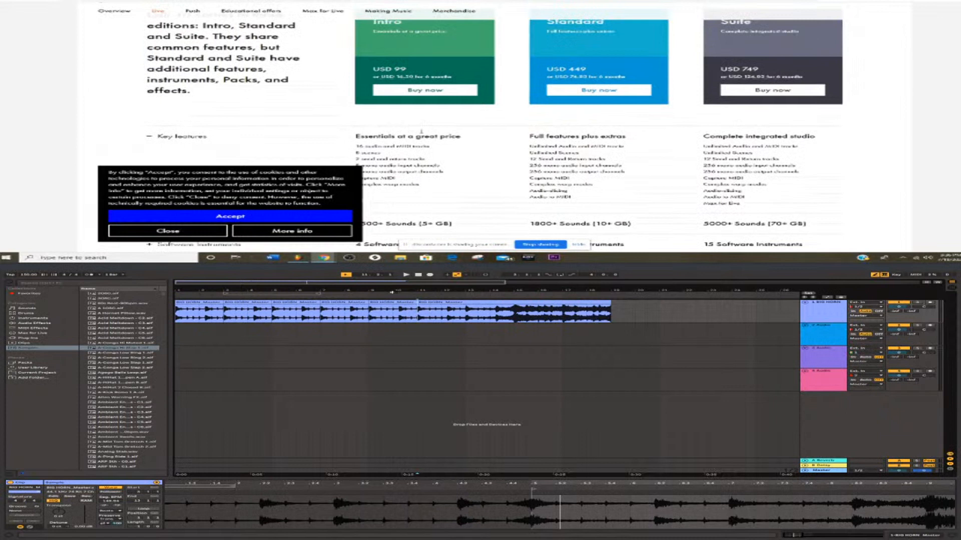
scroll(421, 131, up, 1)
scroll(410, 97, down, 1)
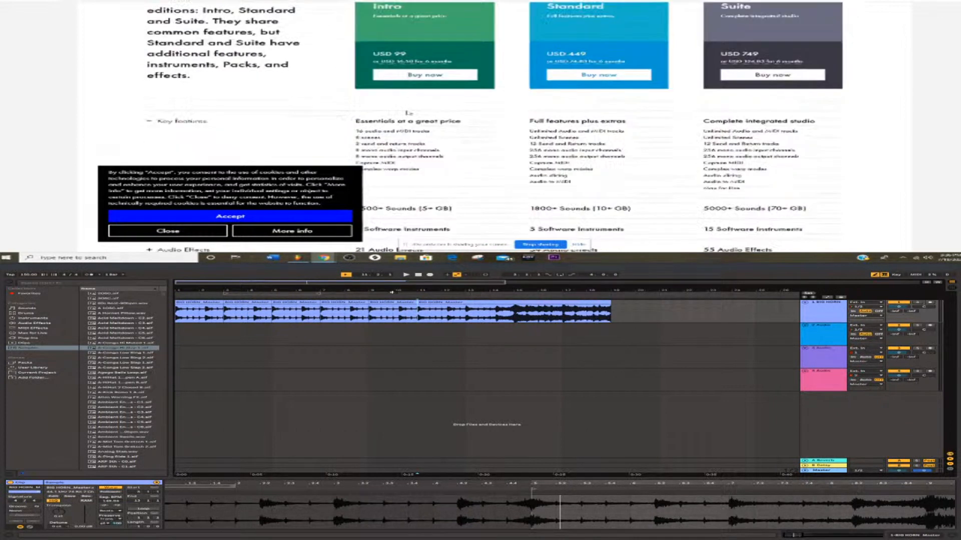
scroll(408, 113, down, 1)
scroll(409, 114, up, 1)
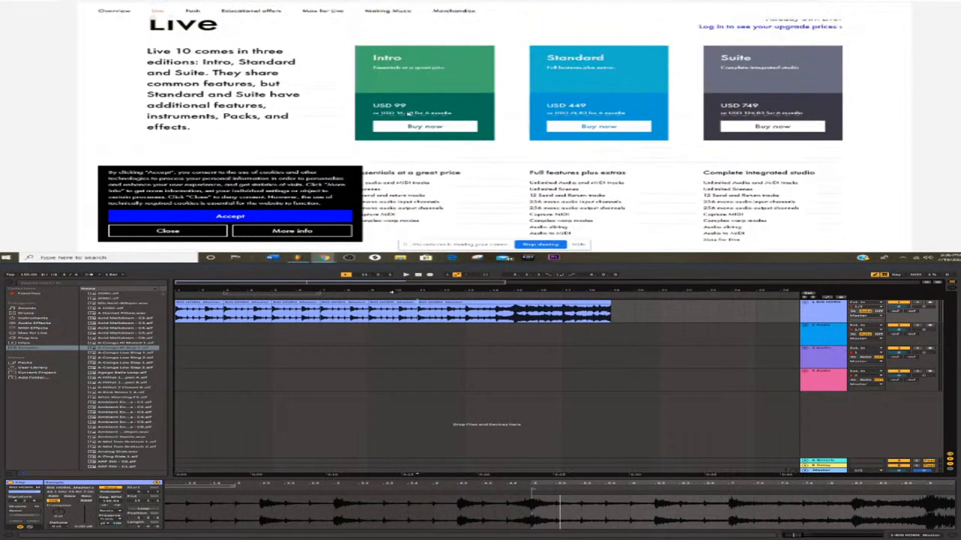
scroll(407, 114, down, 1)
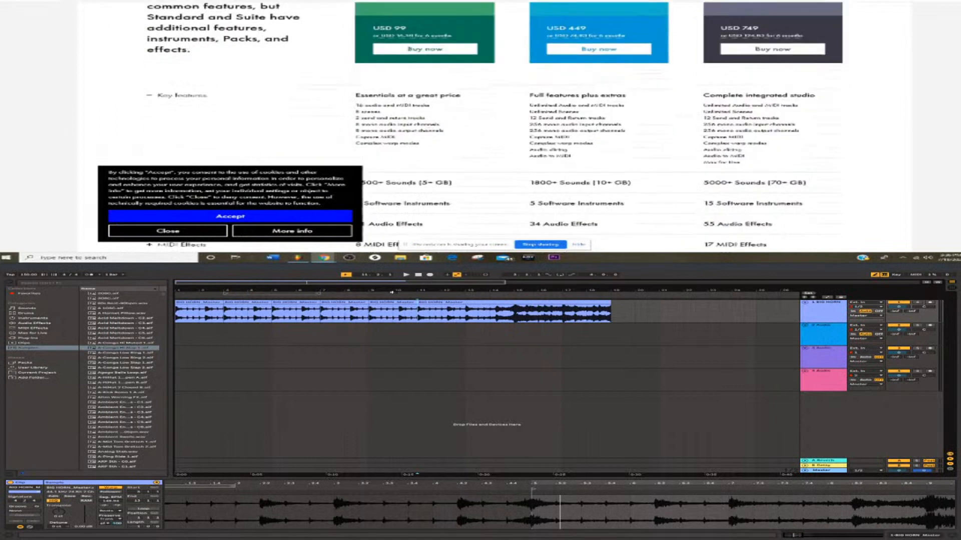
scroll(428, 131, down, 1)
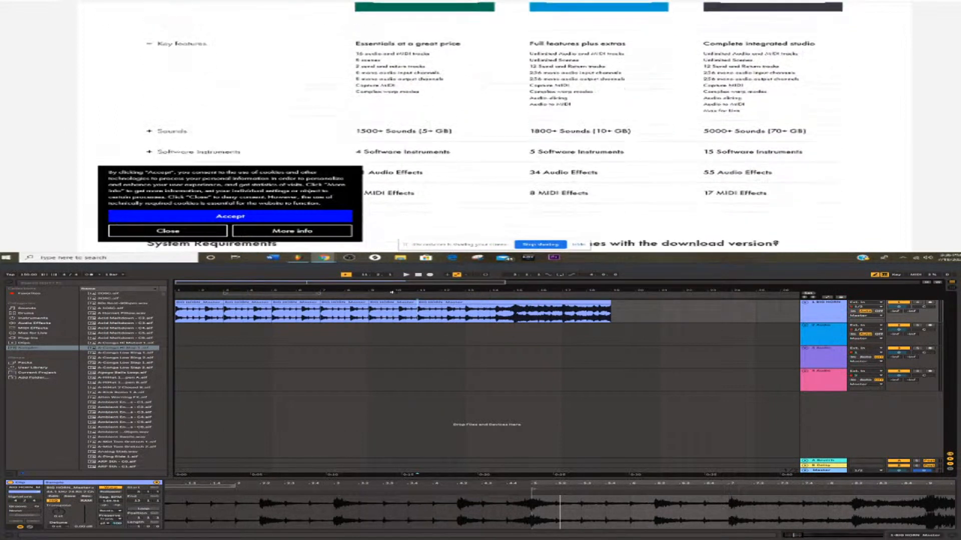
scroll(391, 148, up, 1)
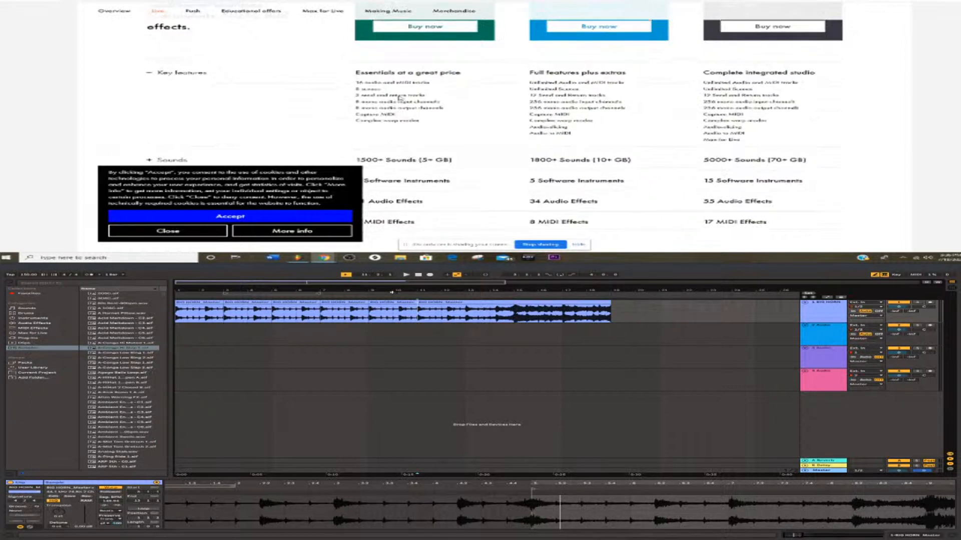
scroll(405, 98, up, 1)
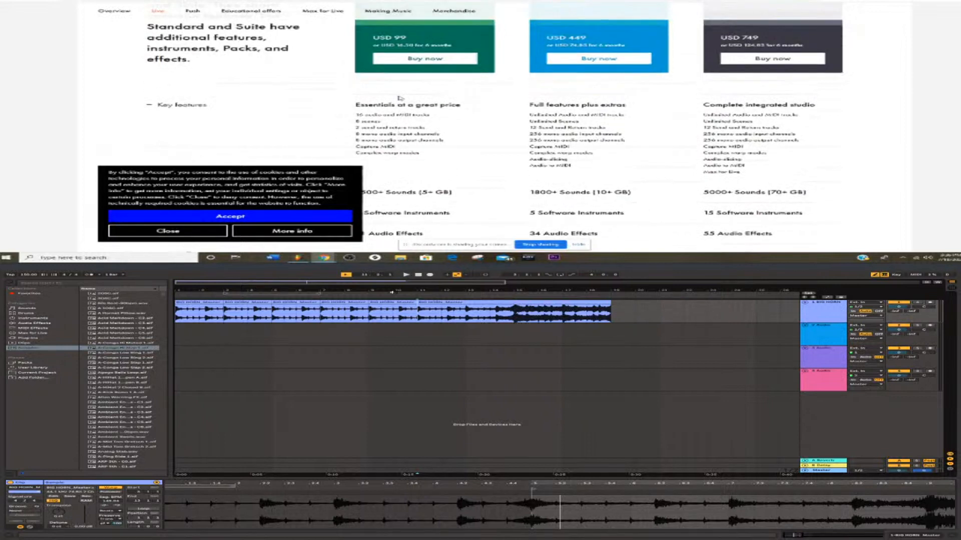
scroll(400, 98, up, 1)
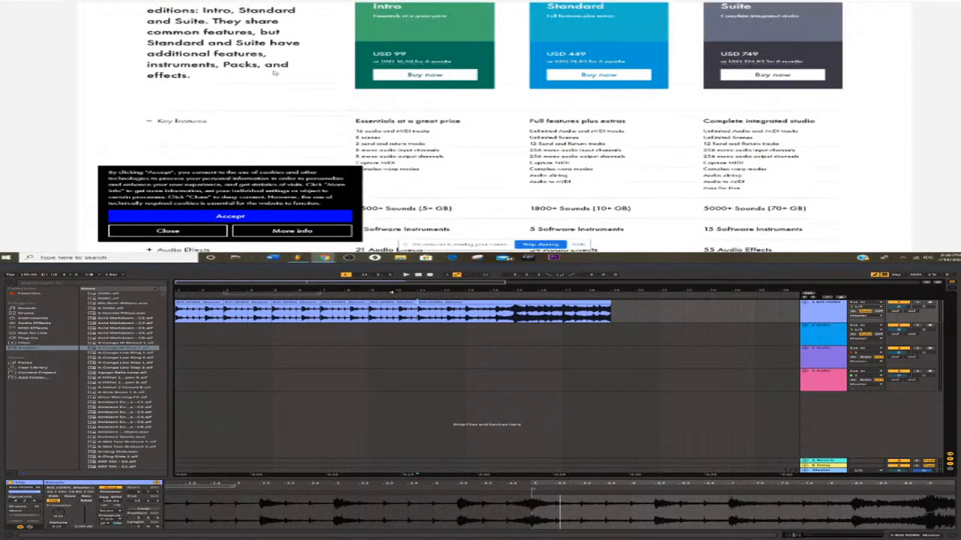
scroll(275, 73, up, 2)
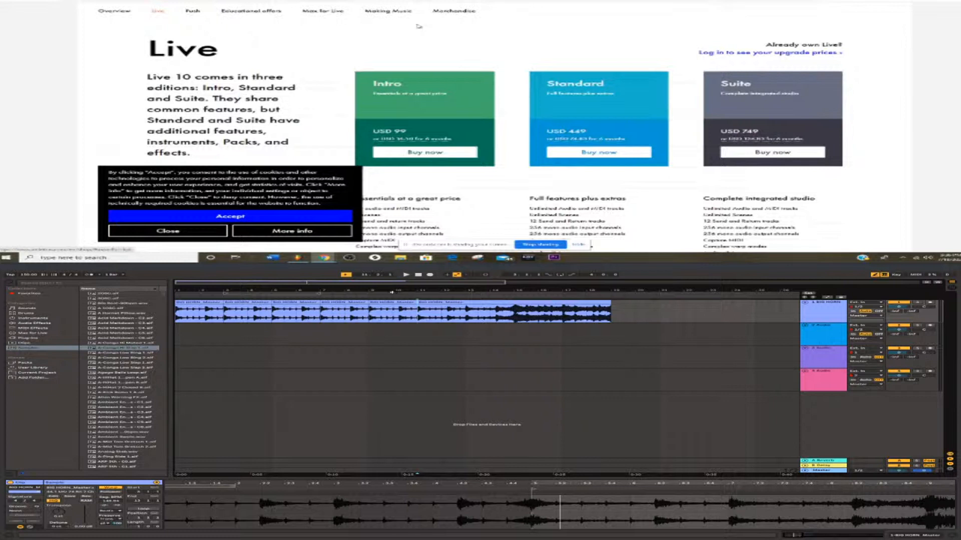
scroll(419, 27, down, 1)
scroll(419, 26, down, 1)
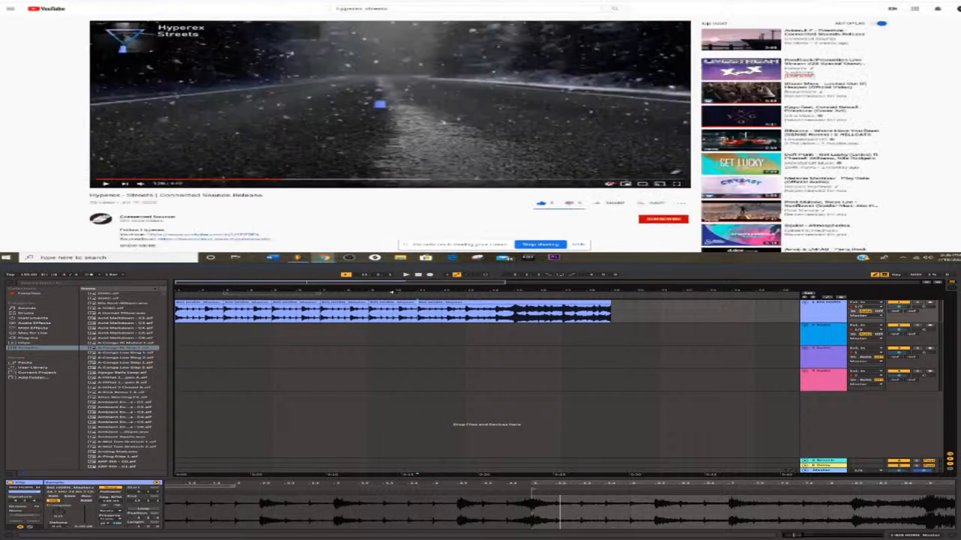
Open the FL Studio website and go to its account sign-in page.
text(f)
key(Return)
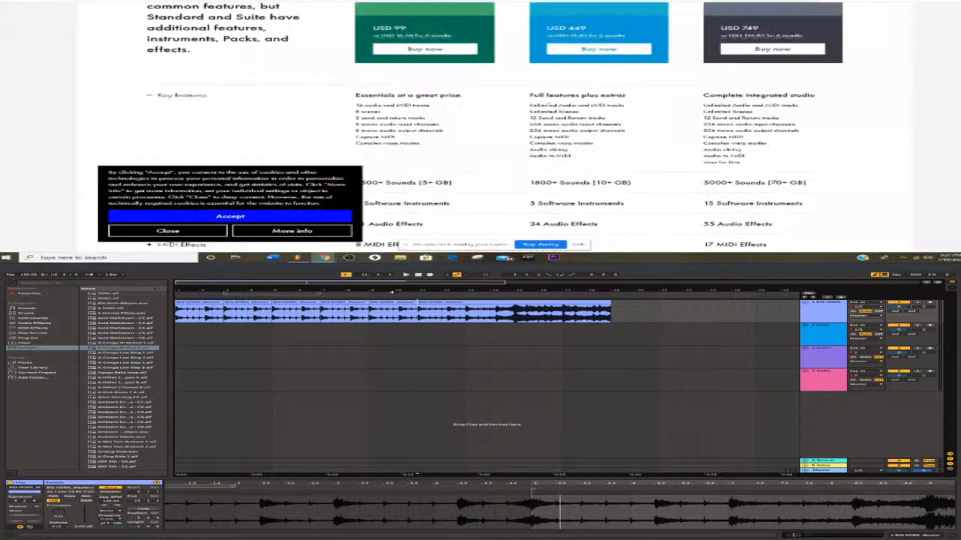
click(668, 1)
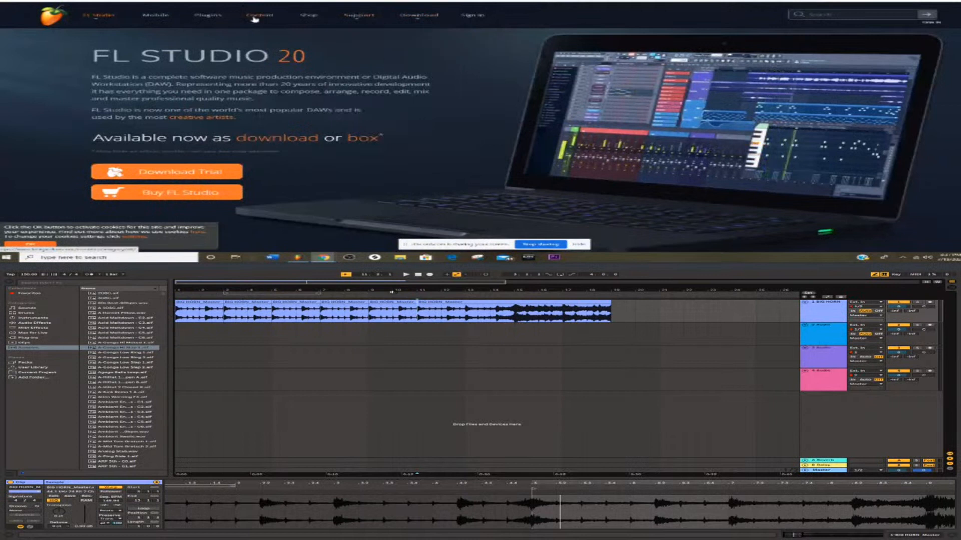
click(934, 23)
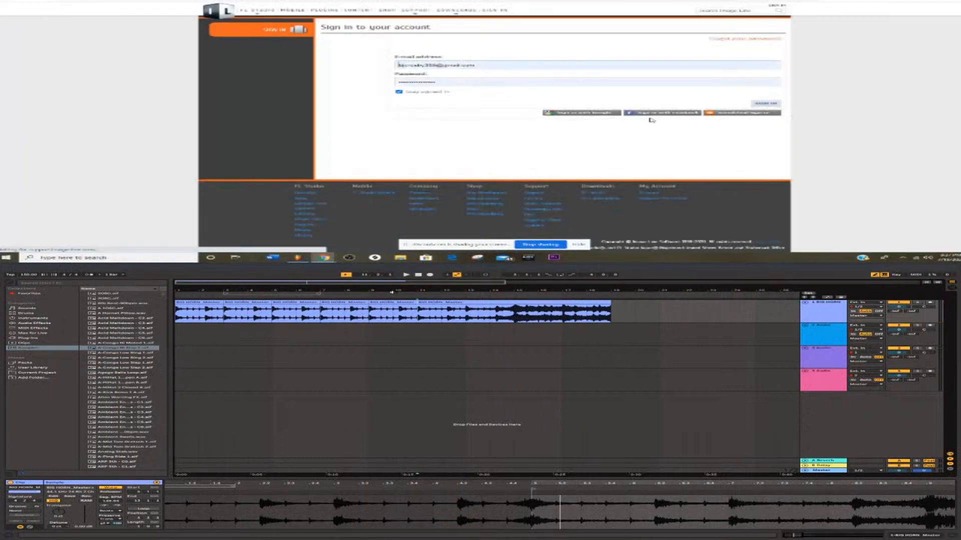
Try to sign in to the FL Studio account with the second saved e-mail and password, and select the e-mail for replacement.
click(435, 66)
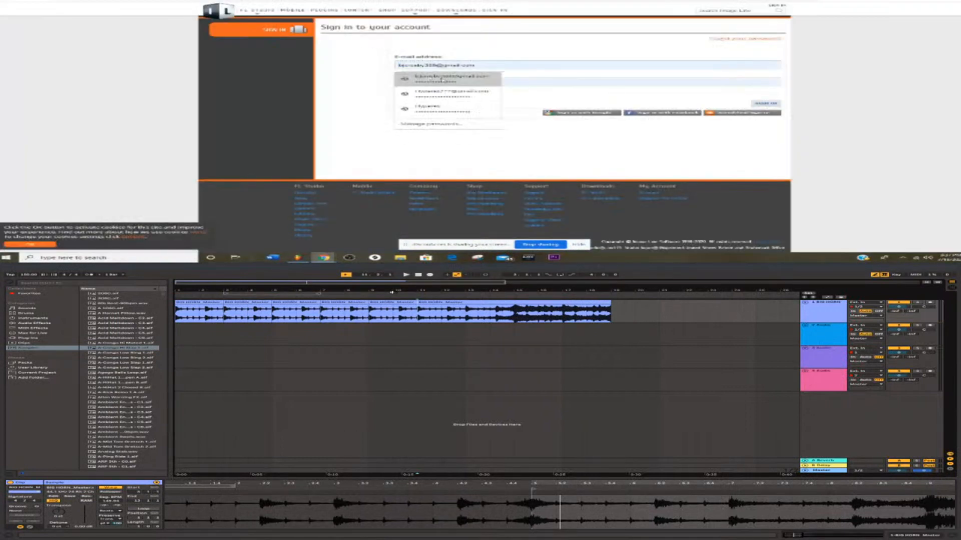
click(435, 93)
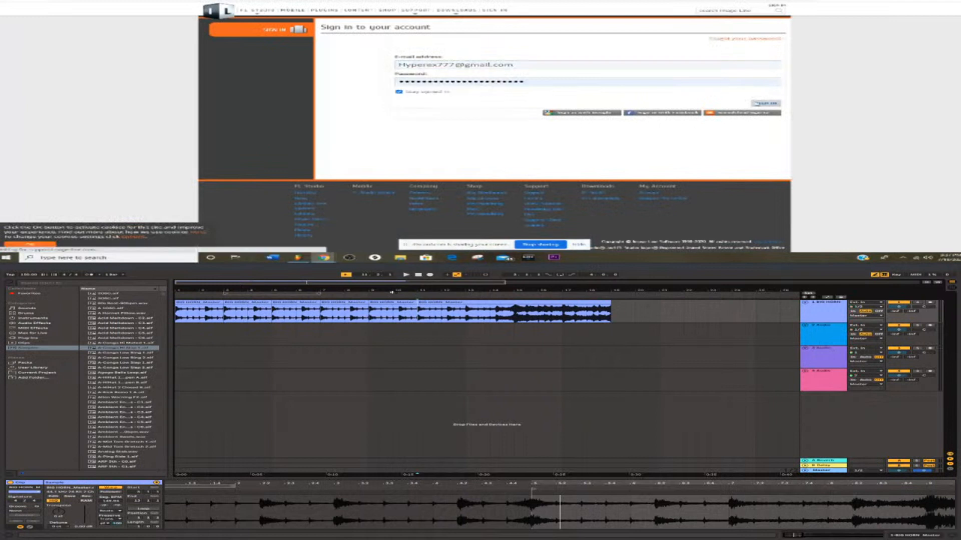
click(566, 71)
key(BackSpace)
drag(566, 71, 282, 72)
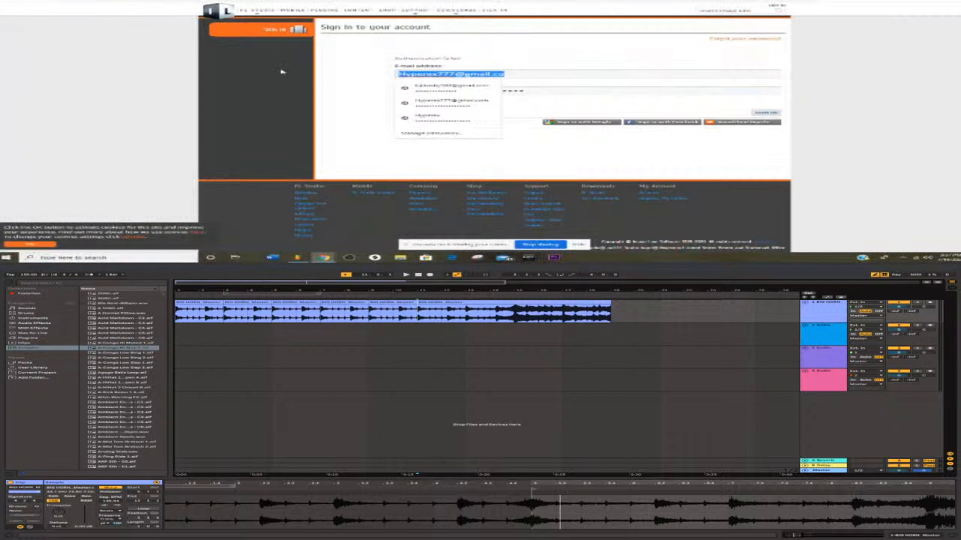
key(Escape)
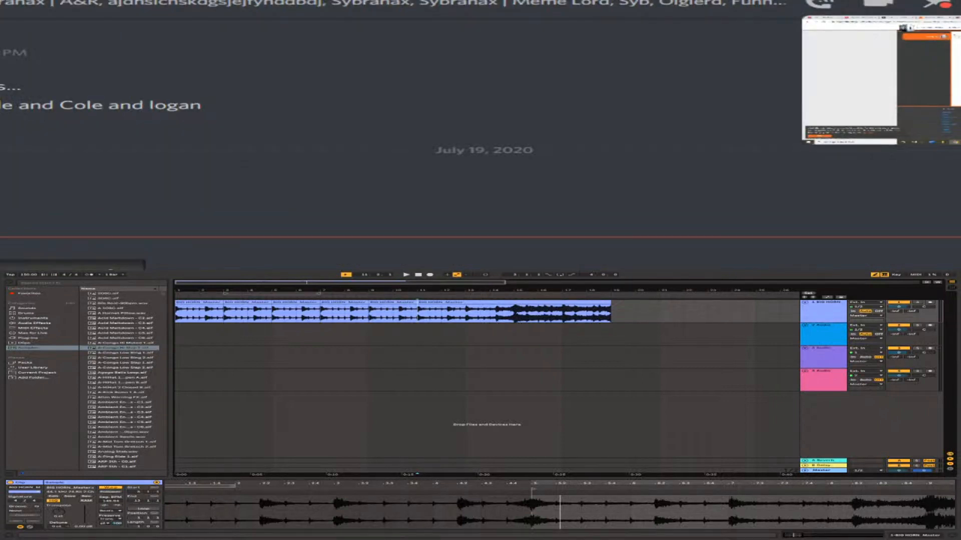
Switch to the Discord call, enlarge the shared screen and turn on screen share.
click(881, 80)
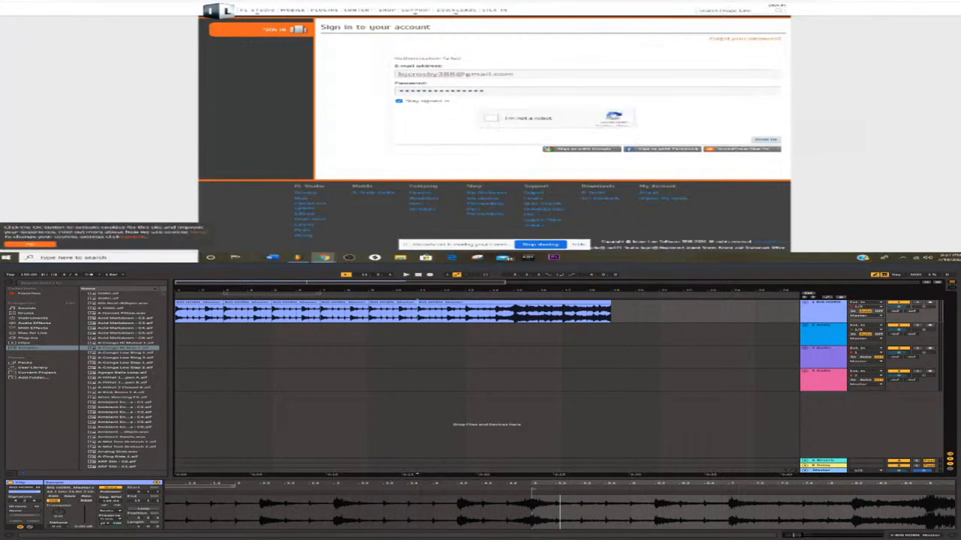
mouse_move(570, 240)
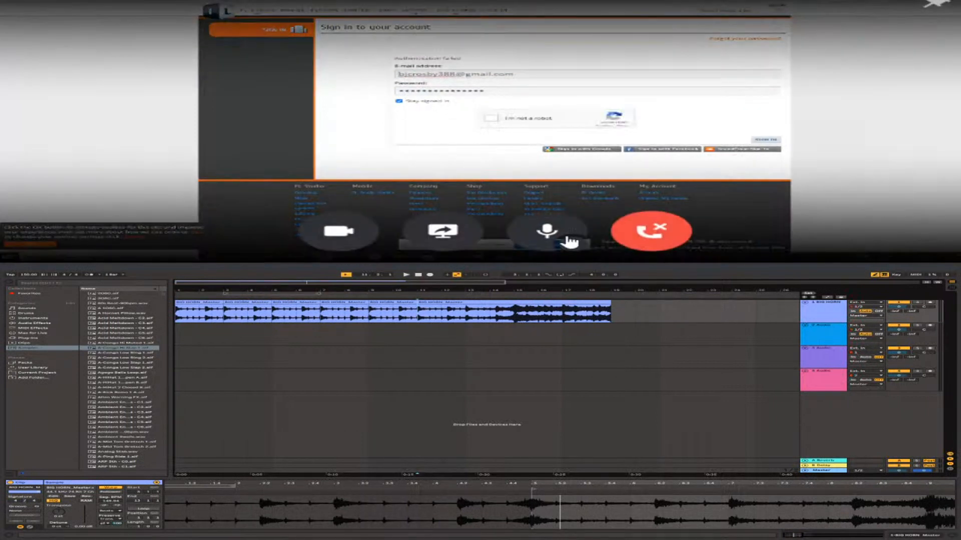
click(439, 227)
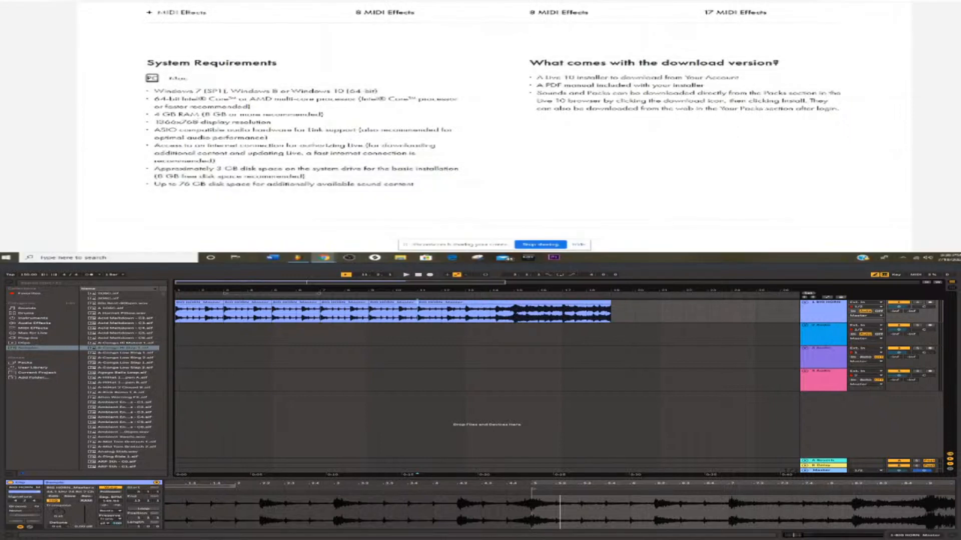
Switch from the Live 10 shop page to the live stream's analytics in YouTube Studio.
key(ctrl+Tab)
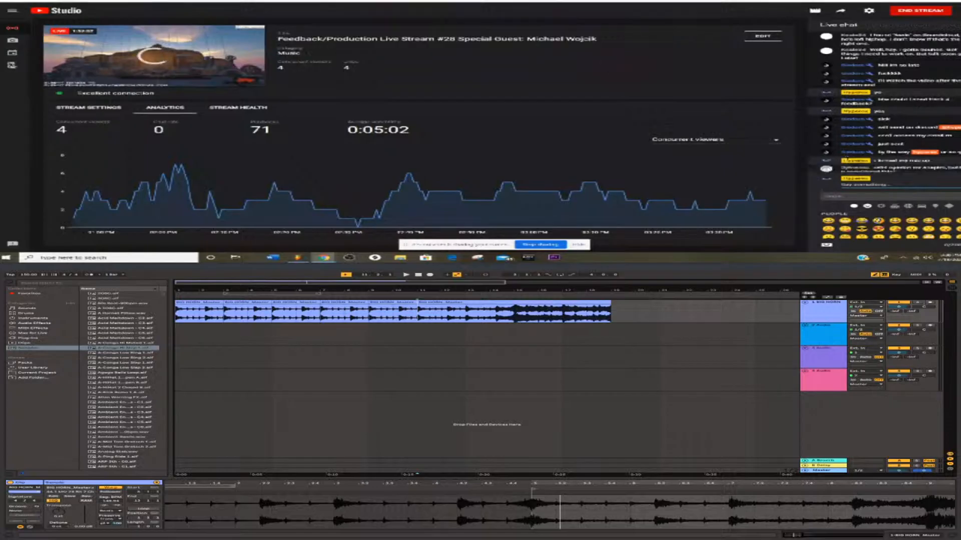
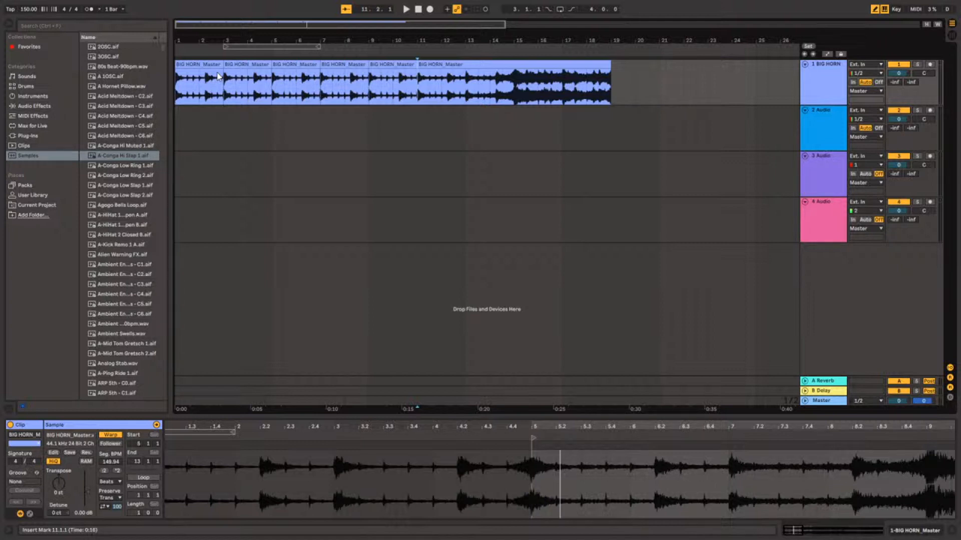
Play the extended intro from bar 1 and check the start of the loud section around bars 15 and 16.
click(178, 82)
key(space)
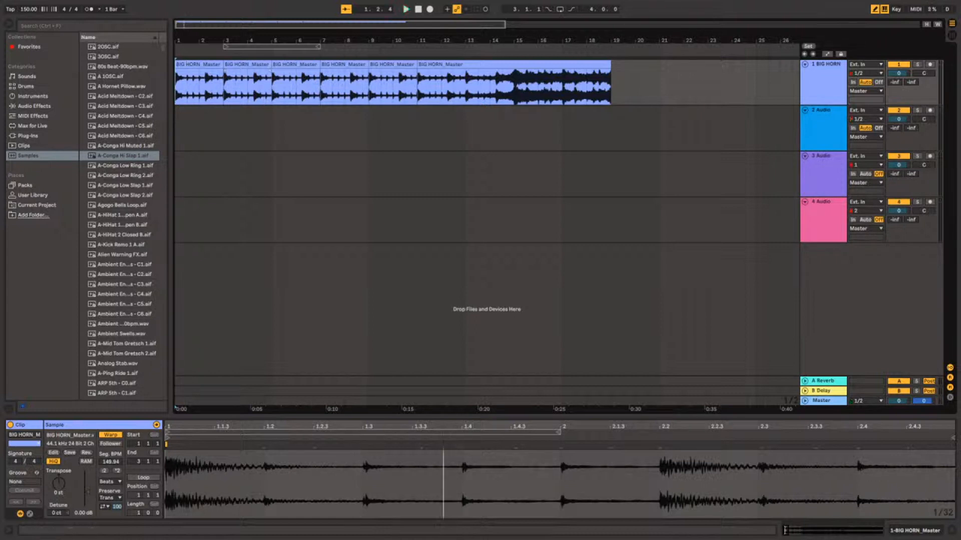
drag(178, 88, 490, 92)
click(539, 91)
click(539, 87)
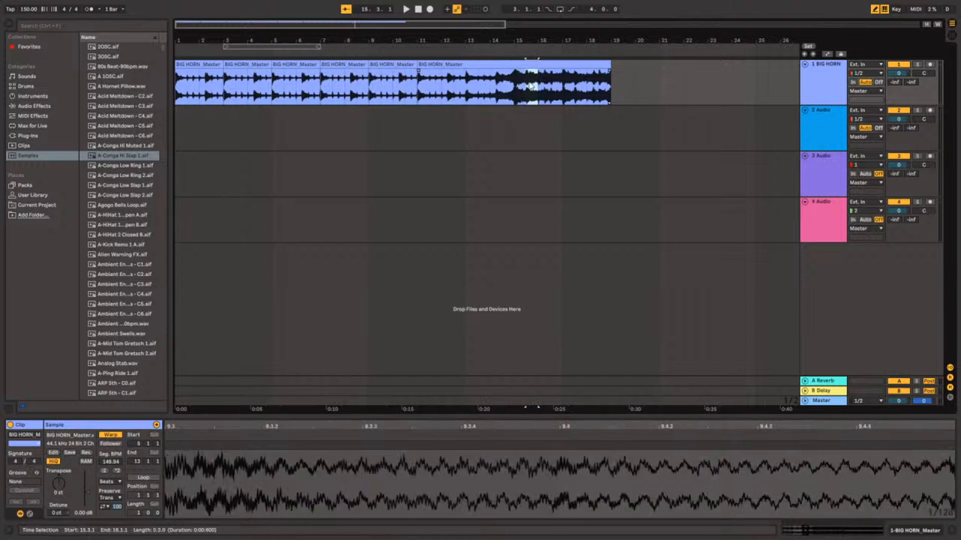
drag(541, 86, 542, 92)
click(540, 94)
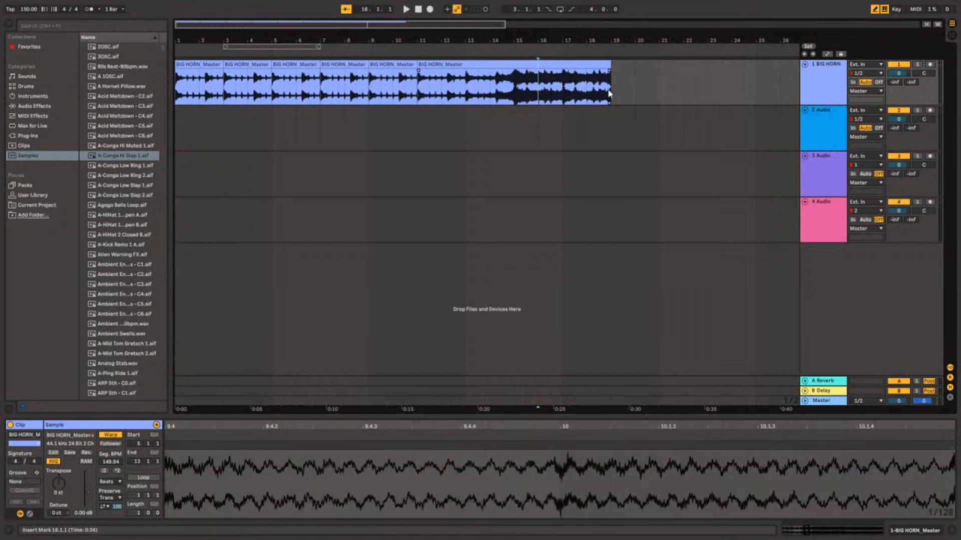
drag(638, 100, 787, 81)
click(727, 85)
mouse_move(702, 86)
mouse_down()
mouse_move(654, 87)
mouse_move(703, 88)
mouse_up()
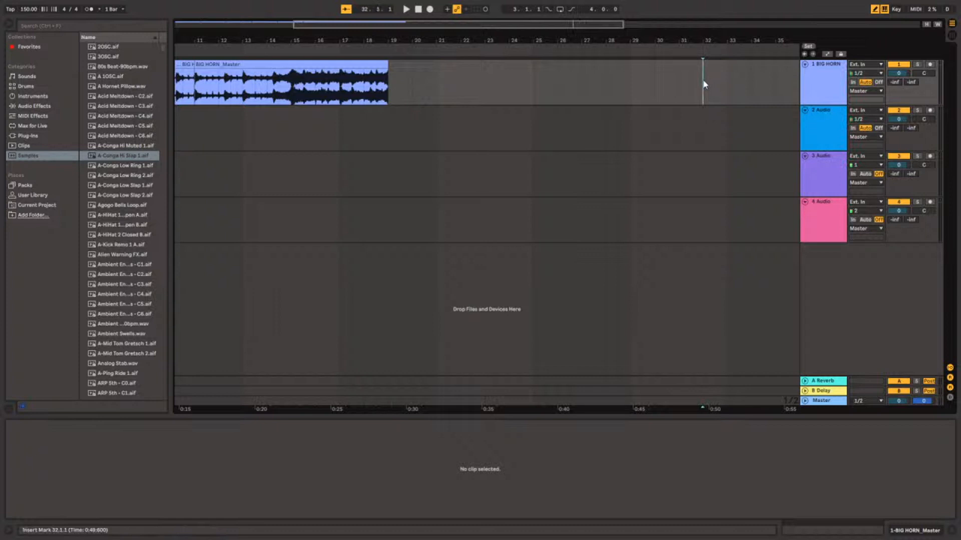
drag(703, 84, 124, 66)
click(185, 64)
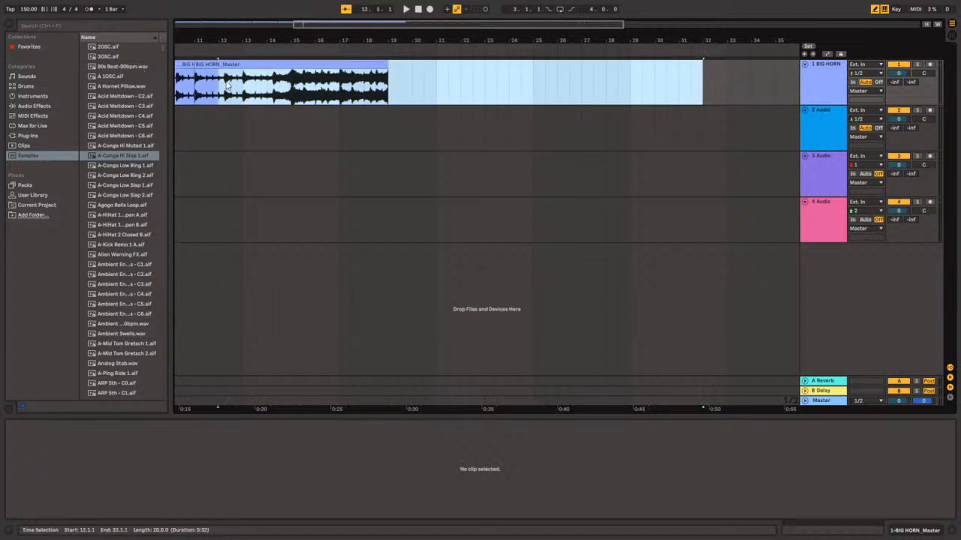
drag(137, 91, 80, 91)
drag(339, 26, 221, 23)
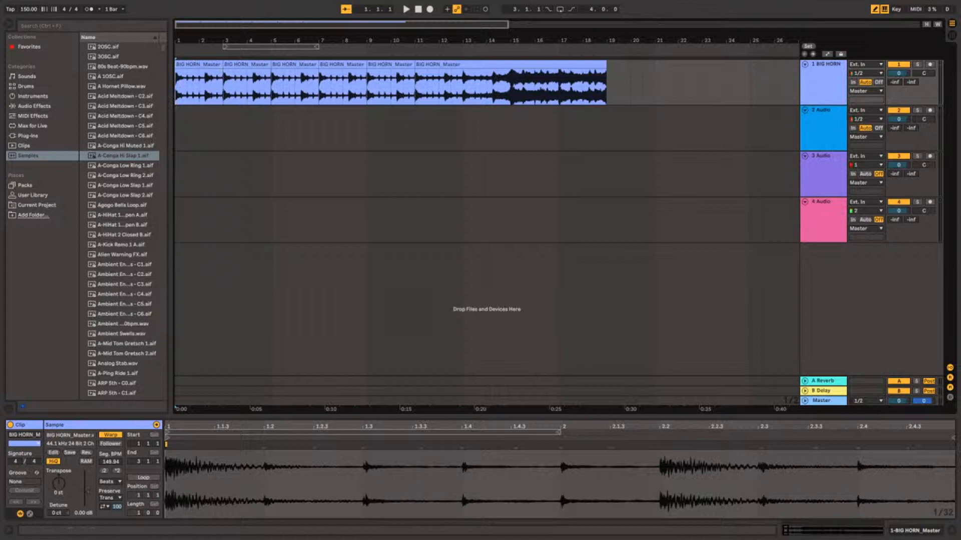
Play the arrangement from the start and extend the end of the last BIG HORN_Master clip to bar 31.3.1.
key(space)
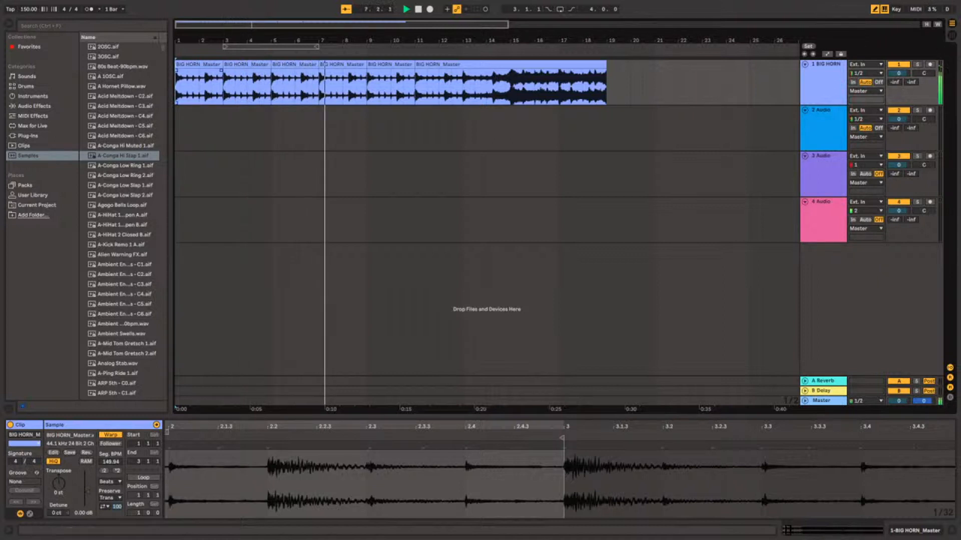
key(Home)
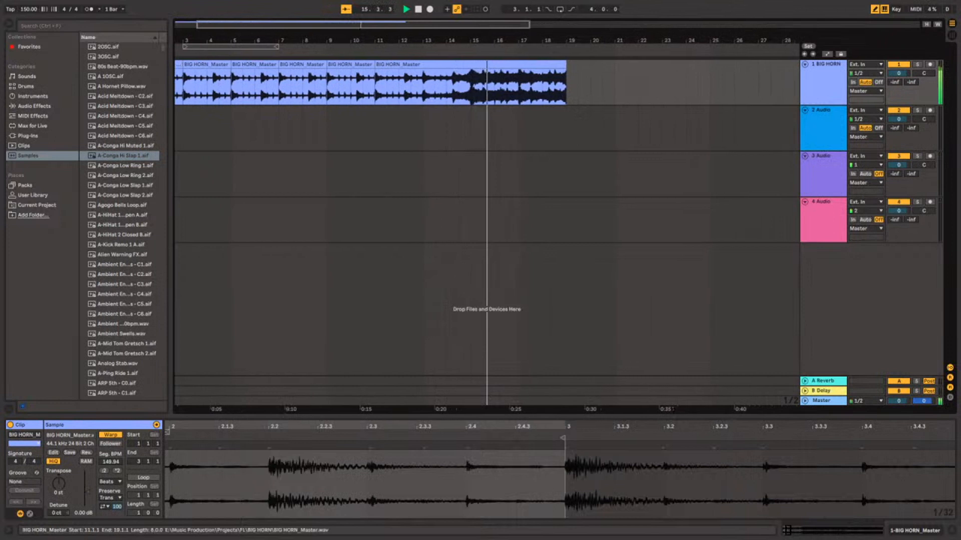
drag(558, 75, 805, 86)
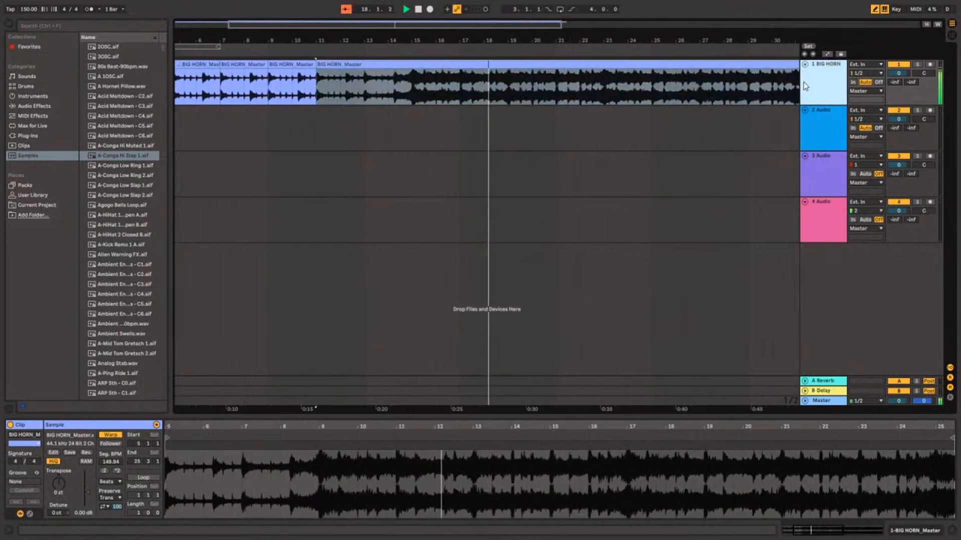
key(space)
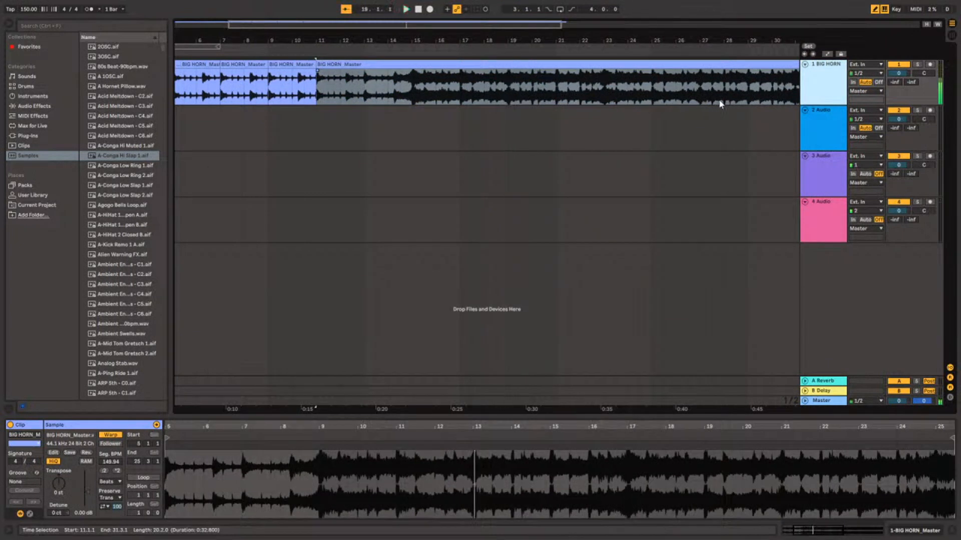
click(720, 104)
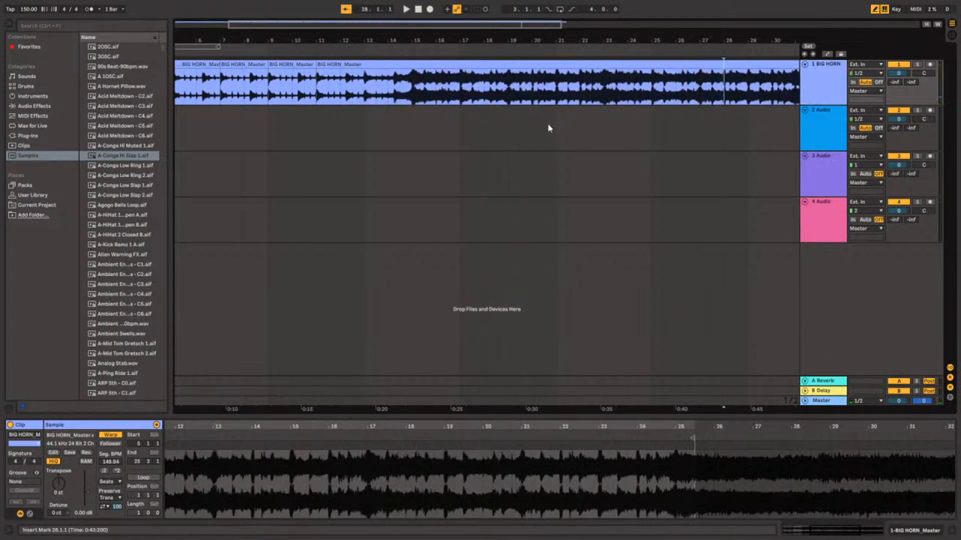
scroll(545, 121, down, 5)
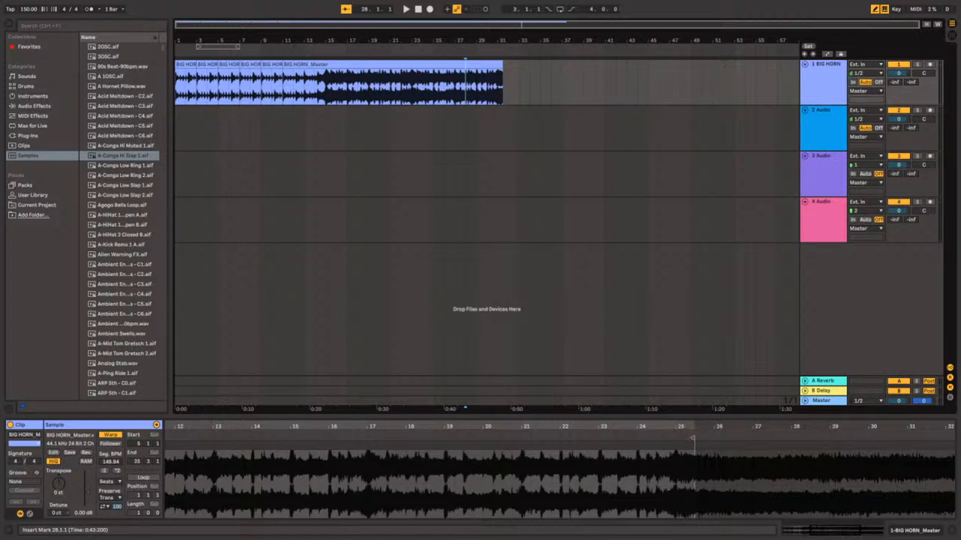
Import the BIG HORN stem files from the project folder as consecutive clips on track 2.
click(31, 146)
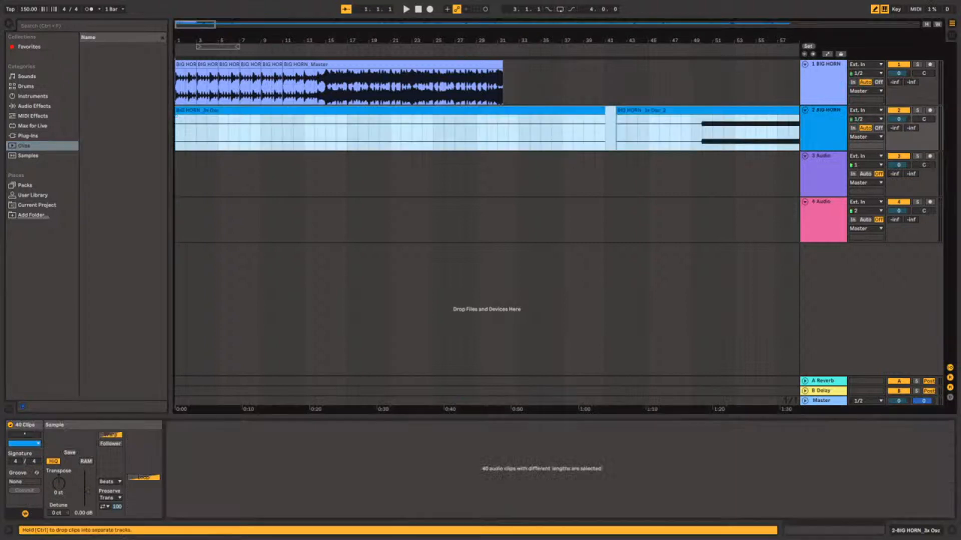
click(229, 173)
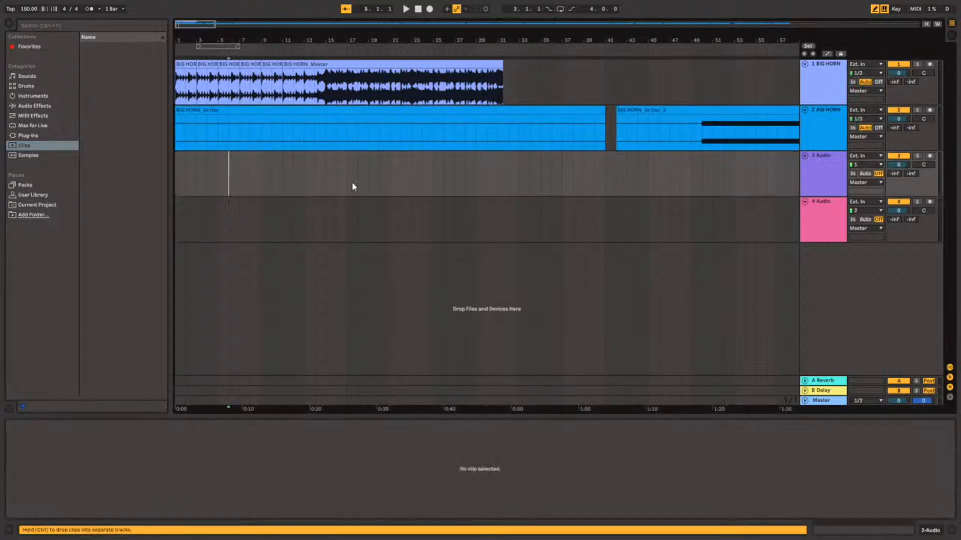
scroll(384, 187, down, 10)
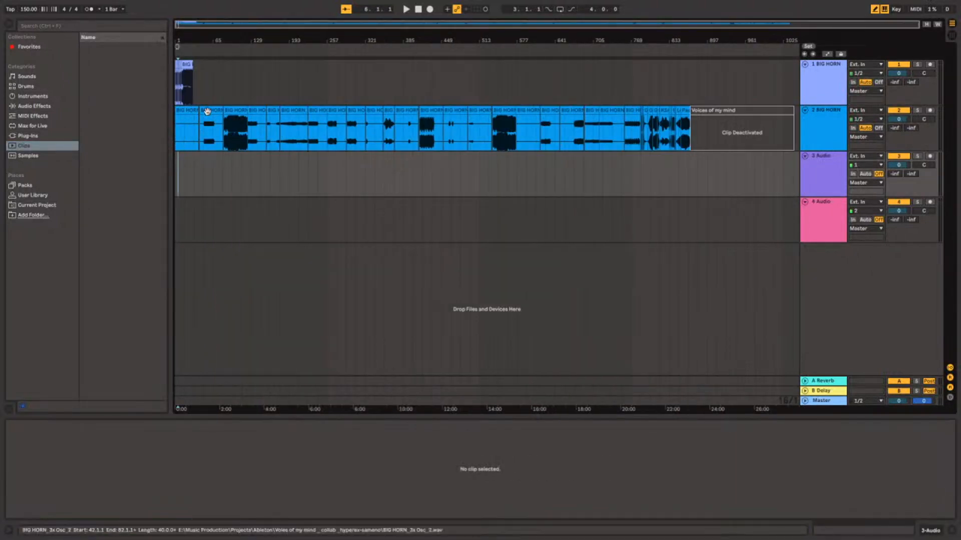
Move the BIG HORN_Current, Cymatics, following short and Ghosthack pad stems from track 2 to bar 1 of tracks 3 to 6.
click(210, 111)
drag(173, 112, 184, 176)
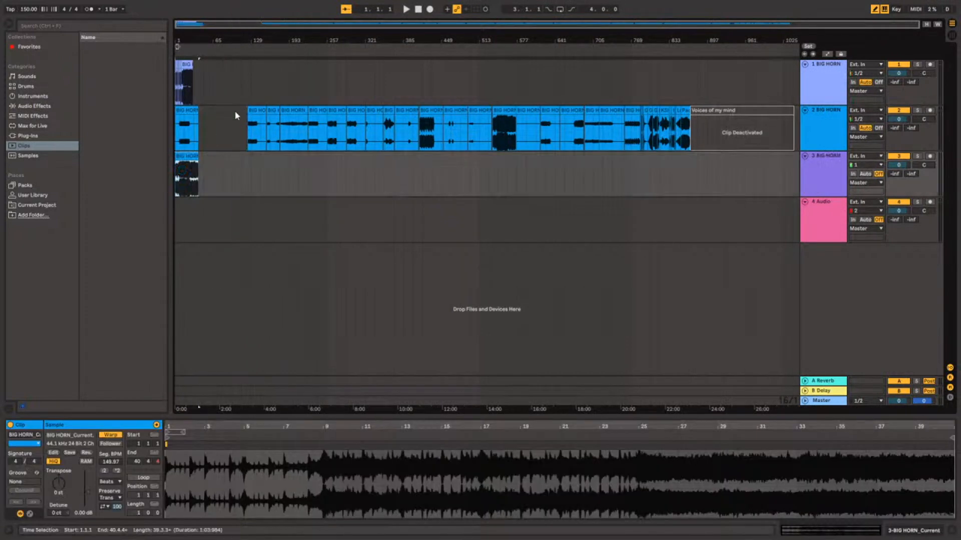
click(256, 120)
drag(176, 216, 177, 217)
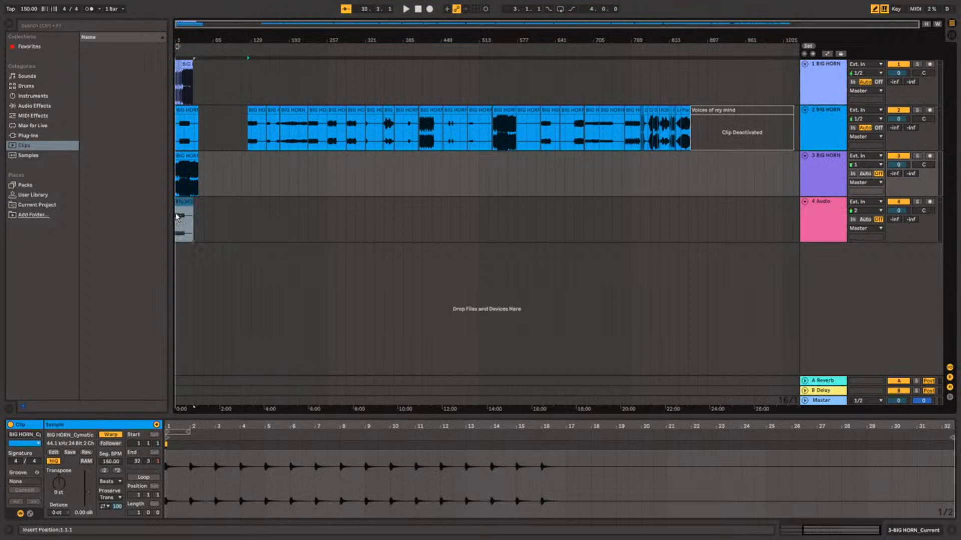
drag(268, 109, 183, 260)
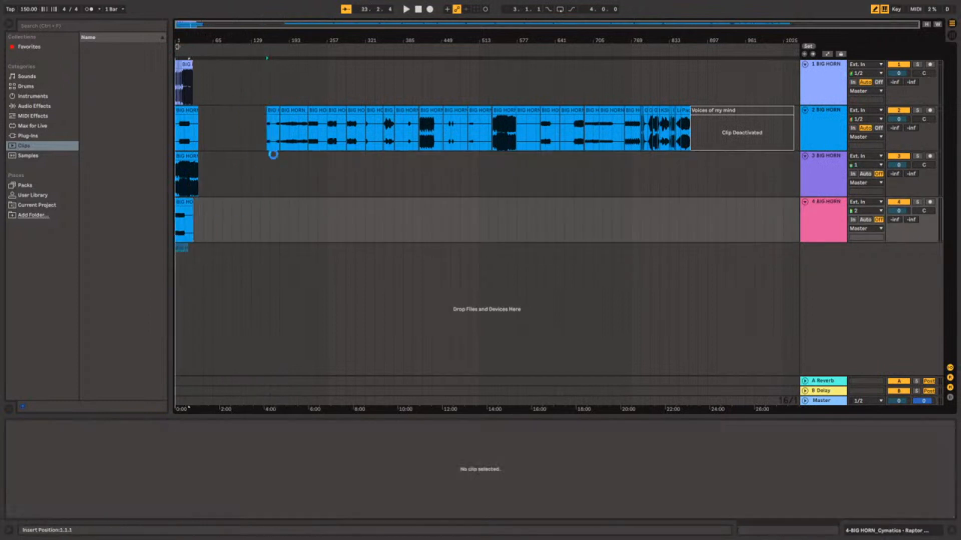
drag(295, 110, 180, 313)
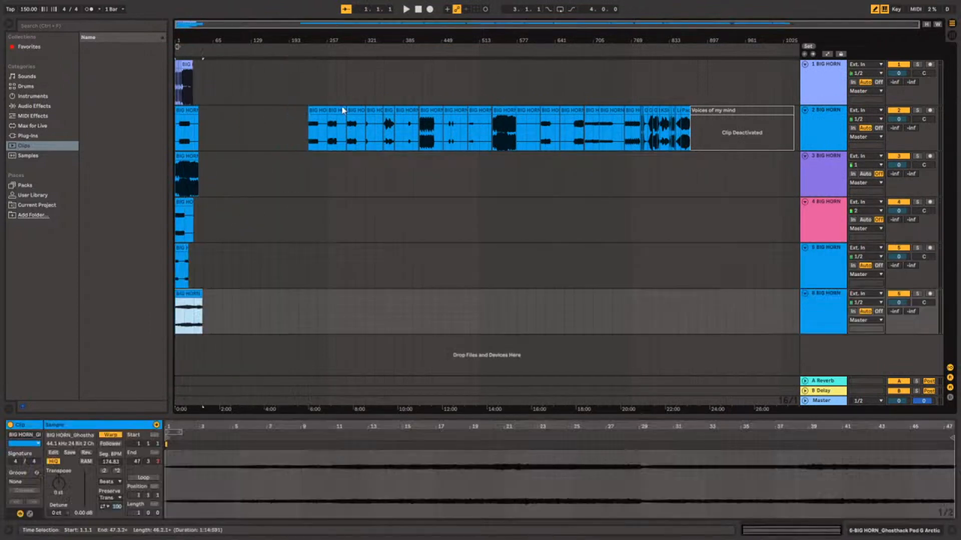
Move the next four stems from track 2 onto tracks 7 and 8, placing two in a row on each track.
drag(316, 108, 189, 335)
drag(336, 120, 179, 396)
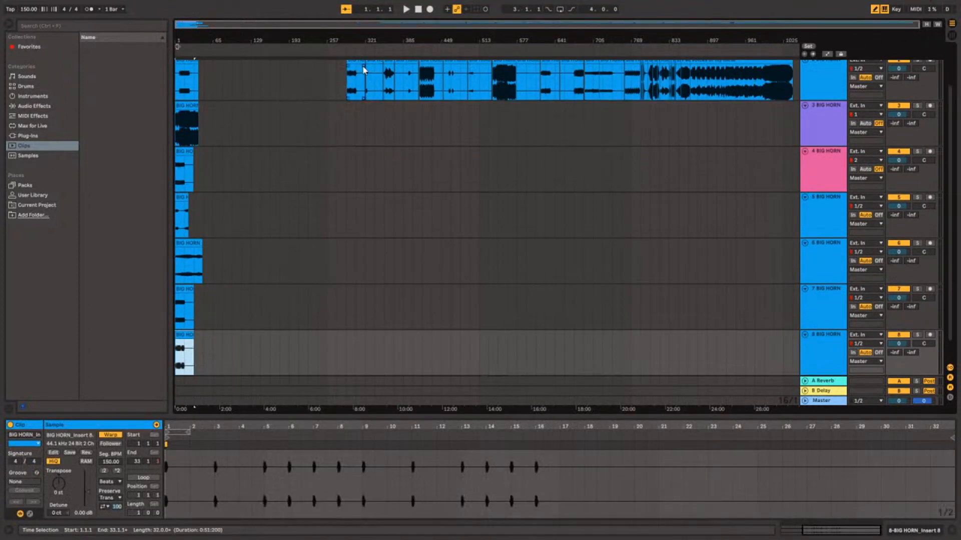
drag(358, 62, 207, 340)
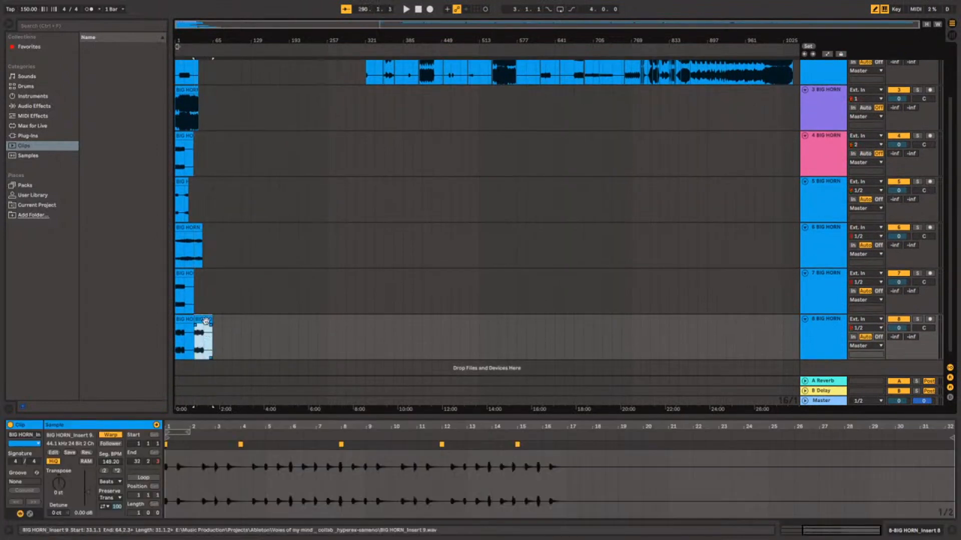
scroll(351, 125, up, 3)
drag(374, 114, 203, 350)
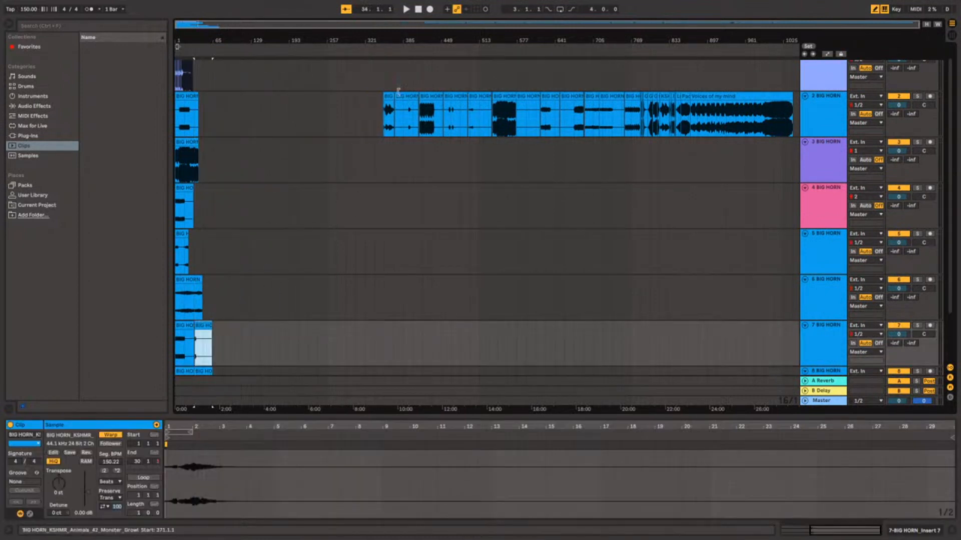
Move the next five stems off track 2, placing one on track 5, one on track 3 and three spaced out on track 4.
drag(399, 95, 199, 248)
click(405, 91)
drag(406, 95, 223, 206)
drag(434, 95, 218, 153)
drag(462, 96, 264, 200)
drag(479, 105, 299, 198)
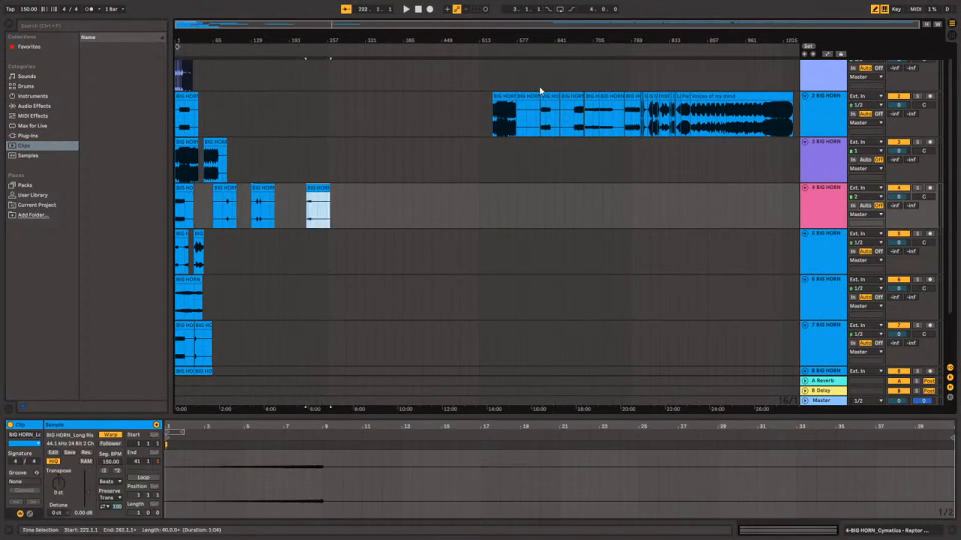
Move the BIG HORN_Master stem to track 4 and the Serum stem to bar 113 of track 3, removing the stem between them.
drag(520, 92, 354, 208)
click(525, 96)
drag(517, 104, 250, 143)
key(Delete)
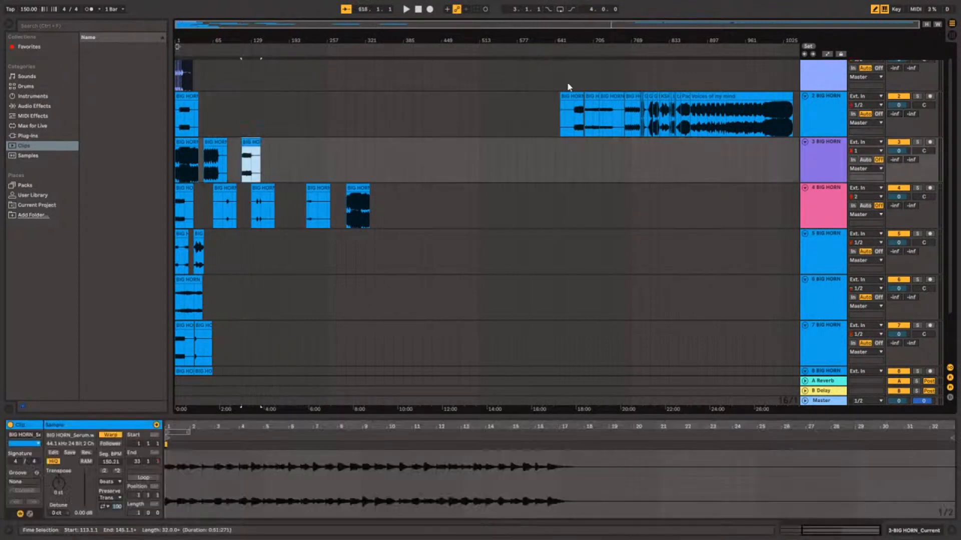
Move the Sylenth1 stem and the three stems after it from track 2 to the free space along track 3.
drag(570, 97, 275, 145)
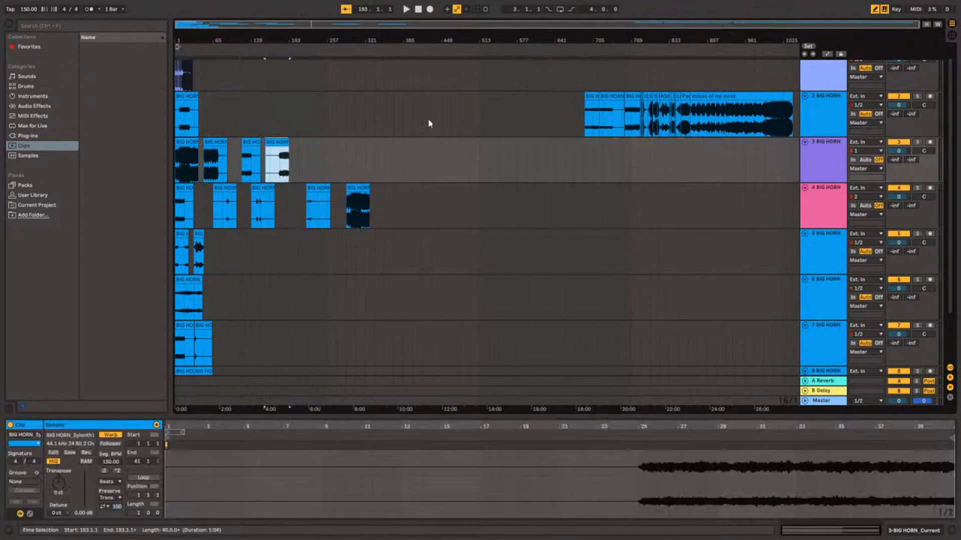
drag(589, 97, 291, 159)
drag(609, 99, 333, 173)
scroll(593, 103, up, 1)
drag(626, 112, 367, 170)
Move the first Cymatics Raptor one-shot to bar 385 of track 3 and the next one to bar 760 of that track.
drag(641, 111, 368, 160)
click(403, 178)
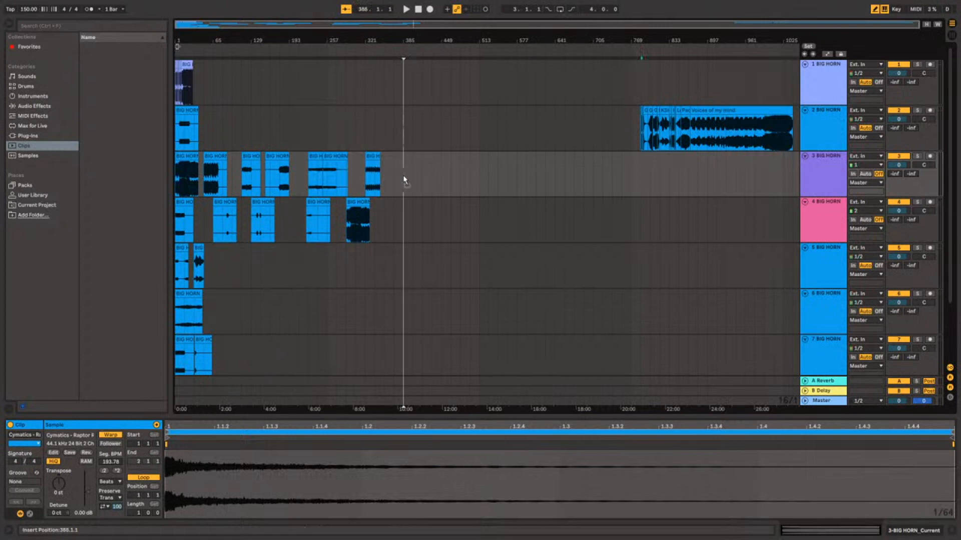
scroll(649, 124, up, 5)
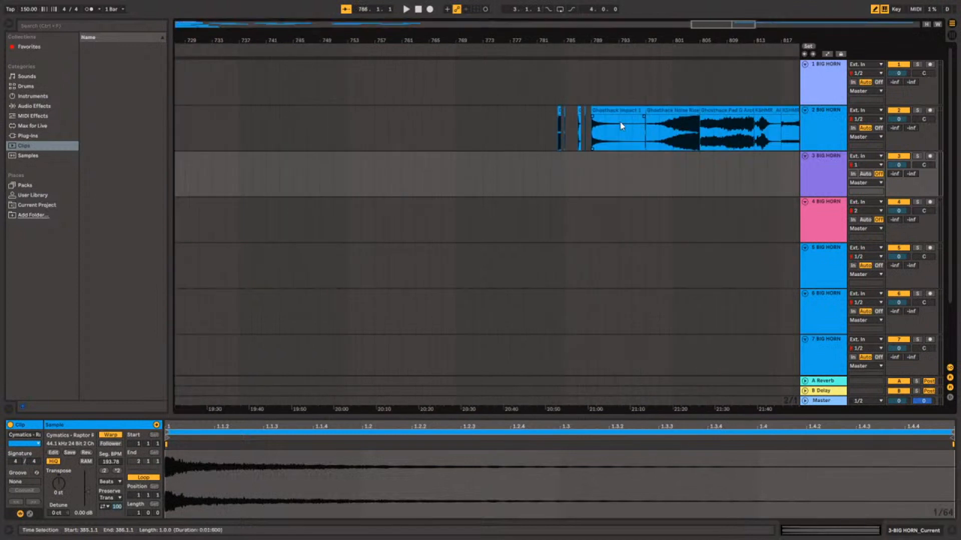
scroll(576, 111, up, 4)
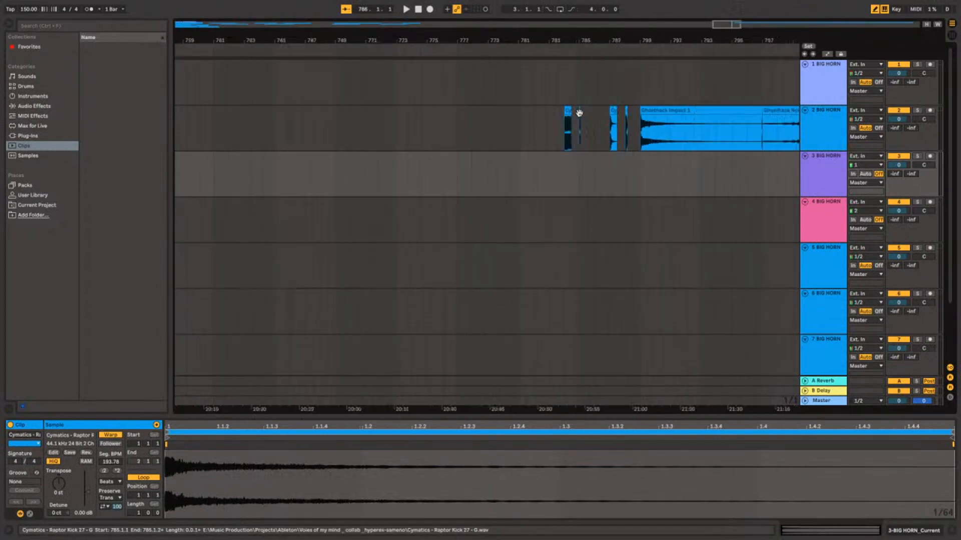
drag(567, 111, 200, 179)
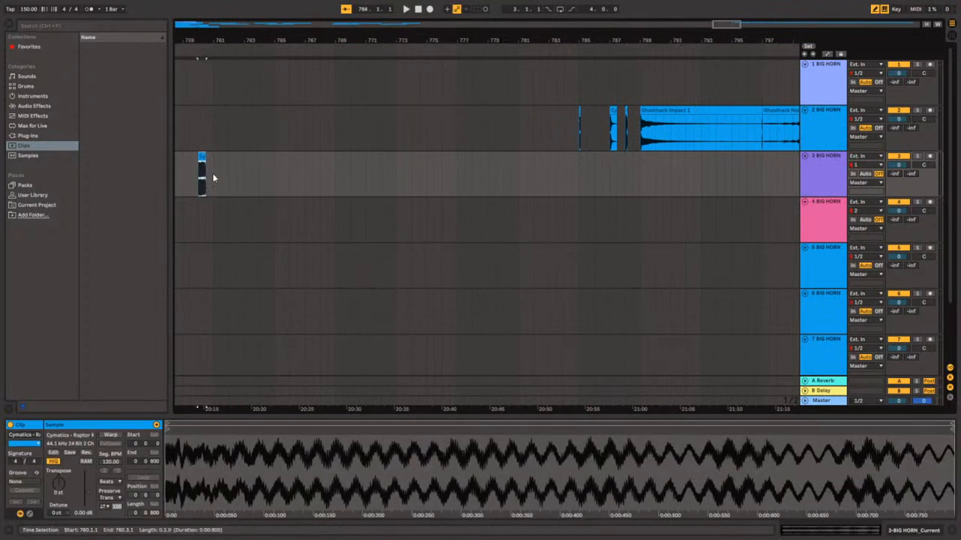
Bring the Cymatics Raptor one-shot at bar 760 of track 3 back to bar 392.
scroll(207, 179, down, 9)
scroll(610, 181, up, 3)
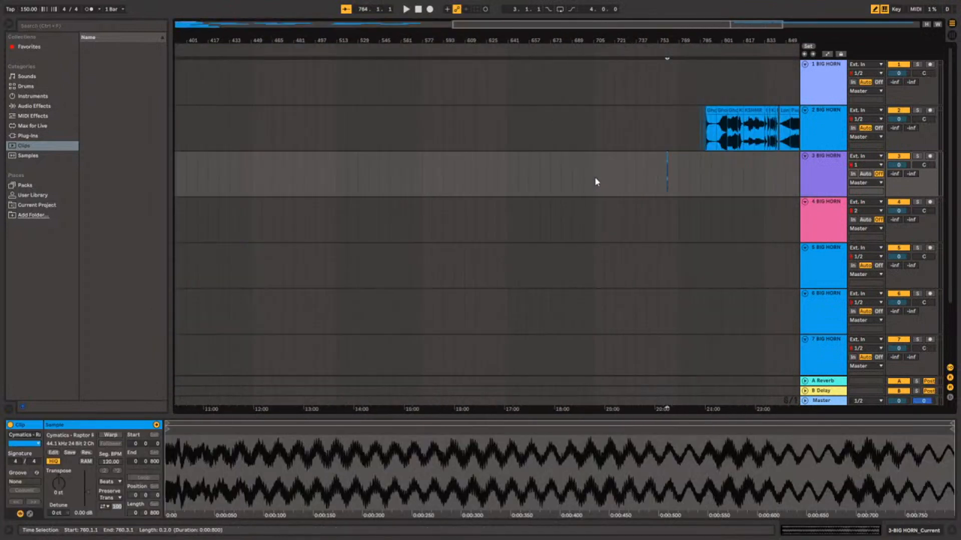
click(442, 165)
drag(379, 167, 219, 188)
scroll(213, 185, down, 3)
scroll(320, 184, up, 3)
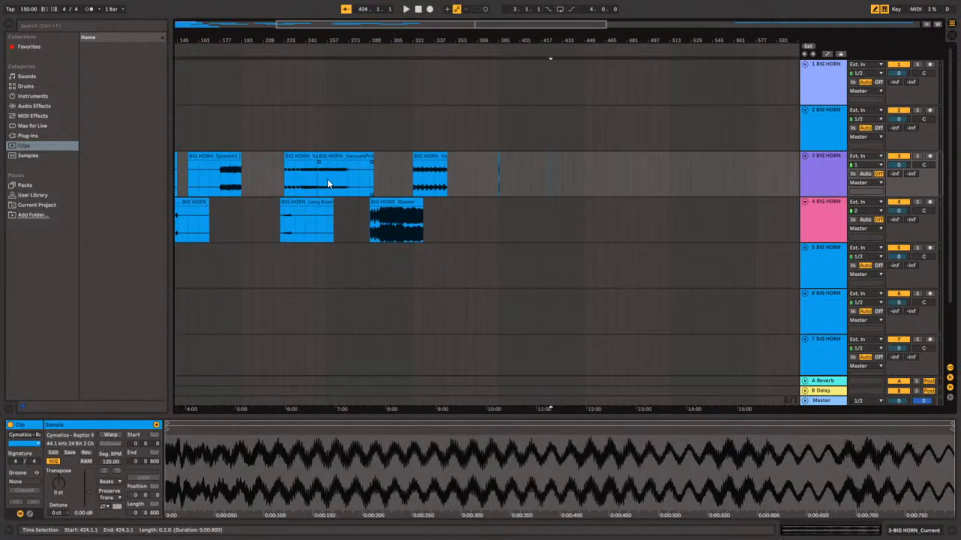
drag(549, 161, 506, 163)
Move the next five clips, including the Ghosthack impact, together from track 2 to track 3, starting at bar 397.
scroll(556, 160, down, 3)
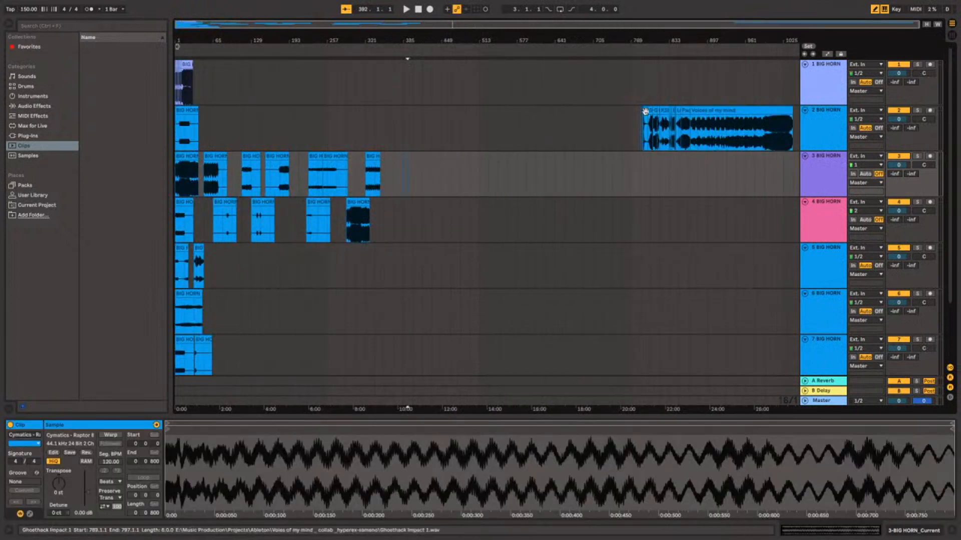
drag(622, 124, 231, 171)
click(457, 179)
scroll(432, 177, up, 3)
scroll(431, 176, up, 3)
scroll(189, 173, down, 6)
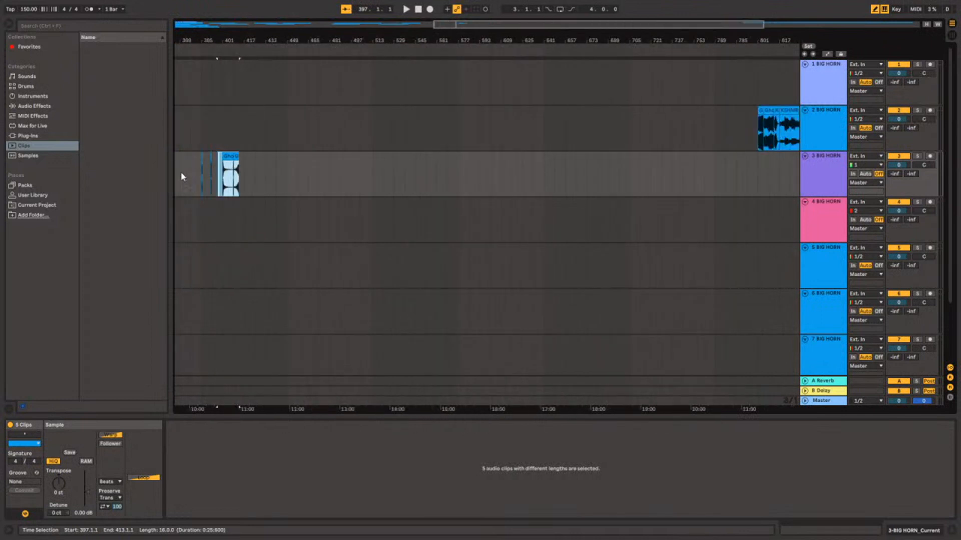
Move the Ghosthack Noise Riser clip on track 3 from bar 409 to bar 413, leaving a gap after the Ghosthack Impact.
scroll(415, 187, up, 6)
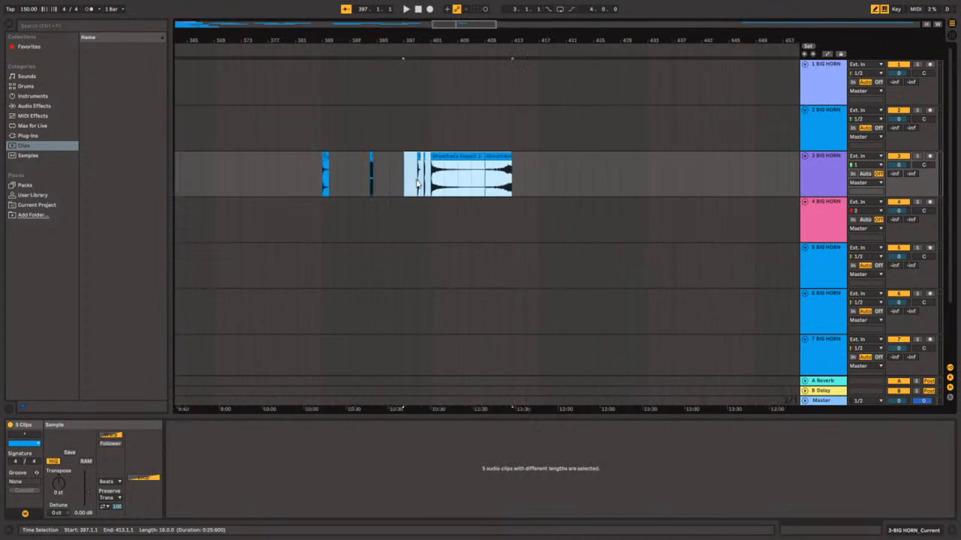
click(418, 165)
click(418, 157)
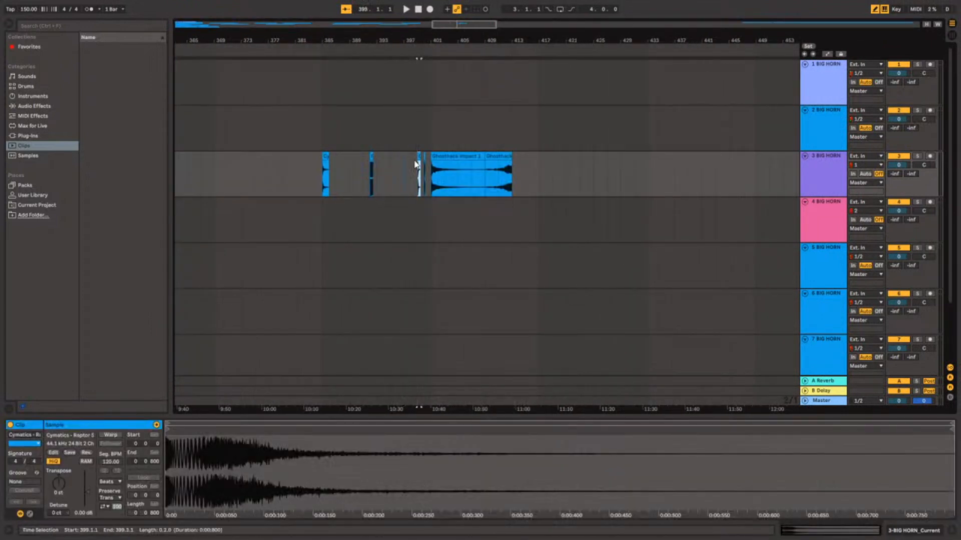
scroll(416, 157, up, 5)
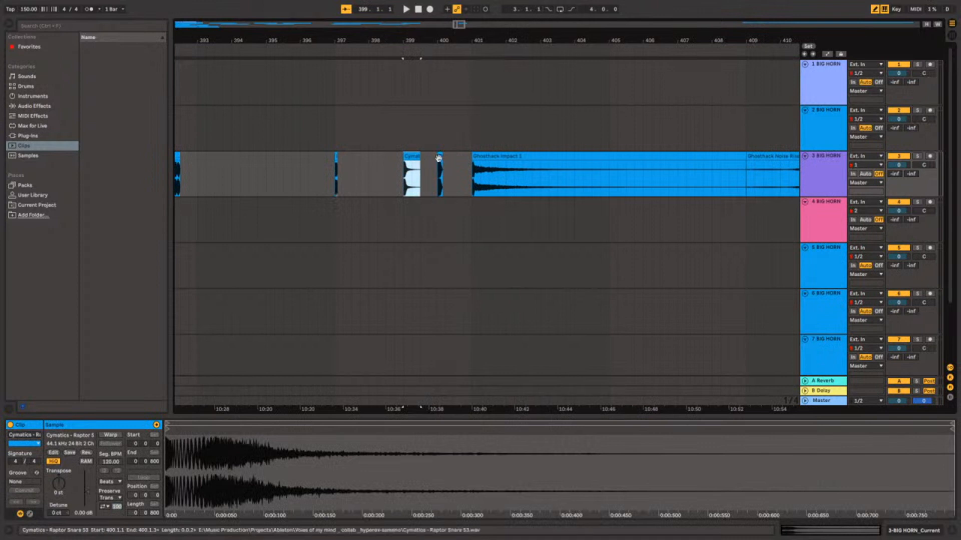
scroll(503, 156, down, 8)
scroll(502, 152, down, 3)
scroll(426, 168, up, 10)
scroll(334, 172, down, 2)
drag(285, 156, 354, 156)
Play the Ghosthack Noise Riser at bar 413 of track 3, followed by the Ghosthack Impact at bar 401.
click(315, 179)
key(space)
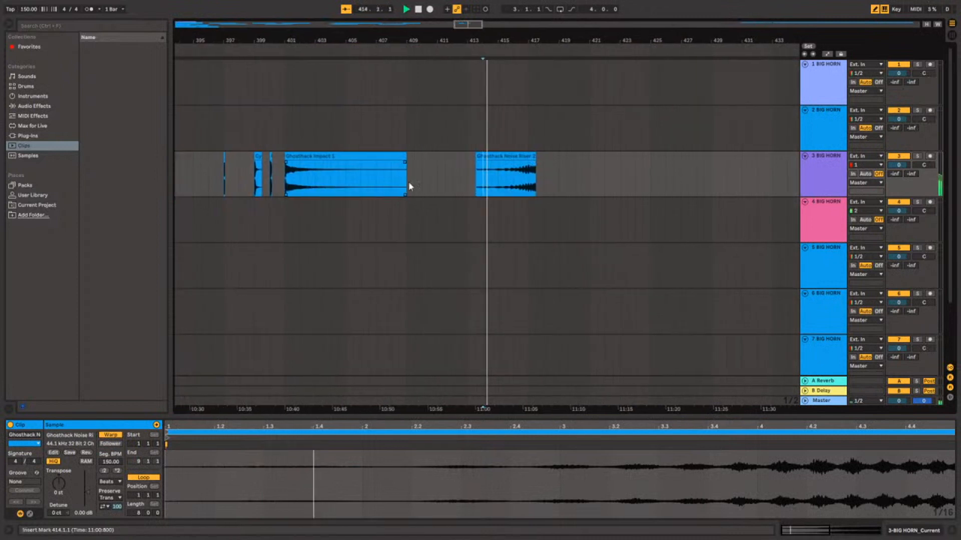
click(511, 182)
key(space)
key(space)
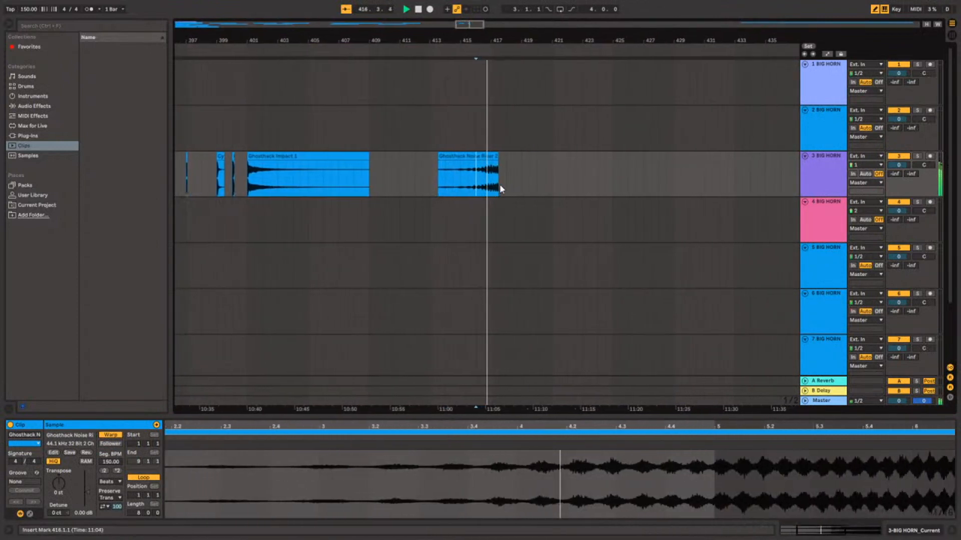
scroll(499, 185, down, 6)
scroll(452, 183, up, 6)
key(space)
click(229, 181)
key(space)
Move the 3x Osc stem from the start of track 2 to bar 449 of track 4.
scroll(266, 181, down, 8)
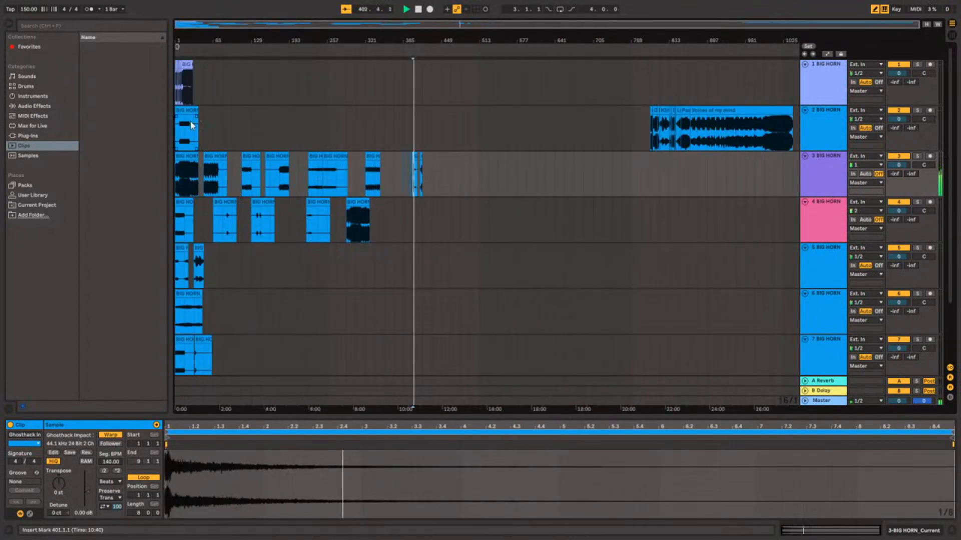
drag(187, 112, 451, 201)
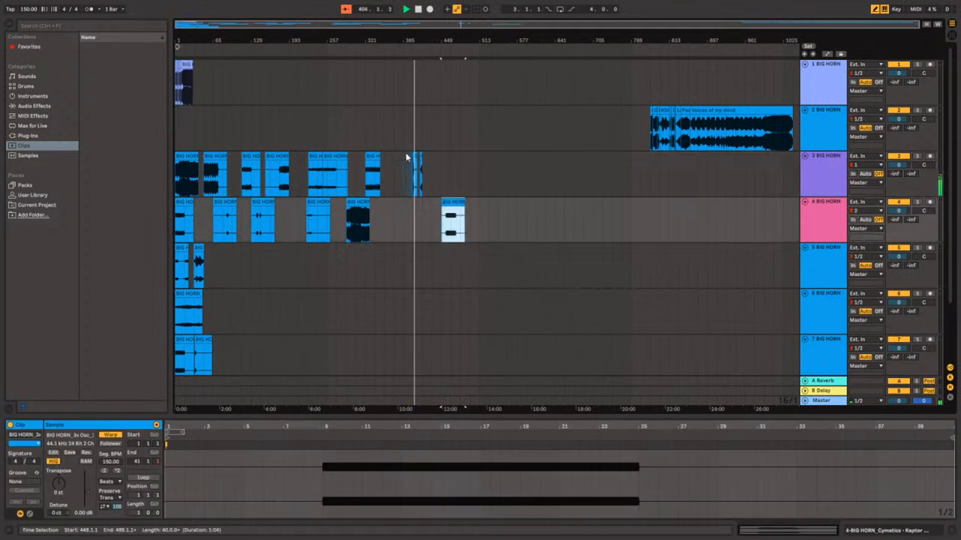
Try to move the Ghosthack Impact clip from bar 401 of track 3 to the start of track 2.
scroll(403, 167, up, 8)
click(531, 155)
key(Delete)
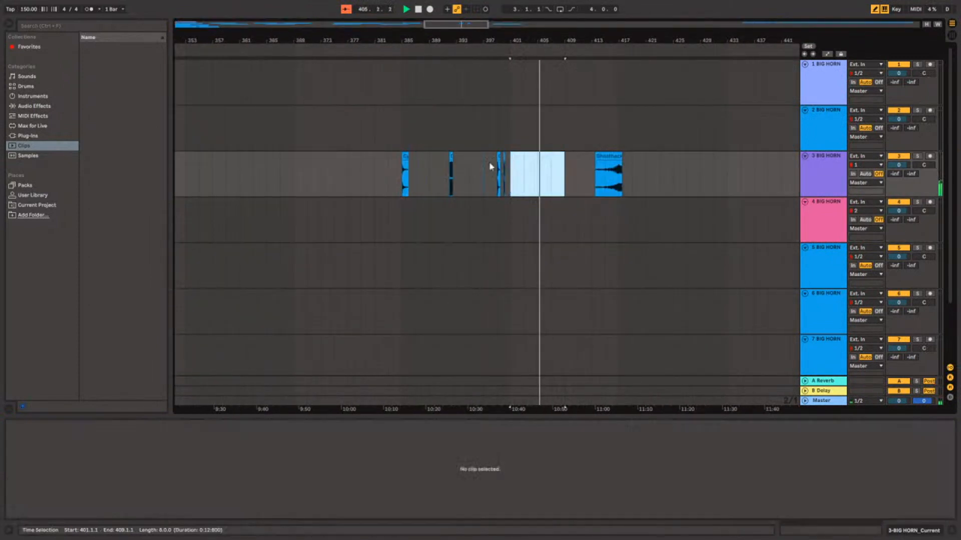
scroll(249, 136, down, 8)
click(176, 129)
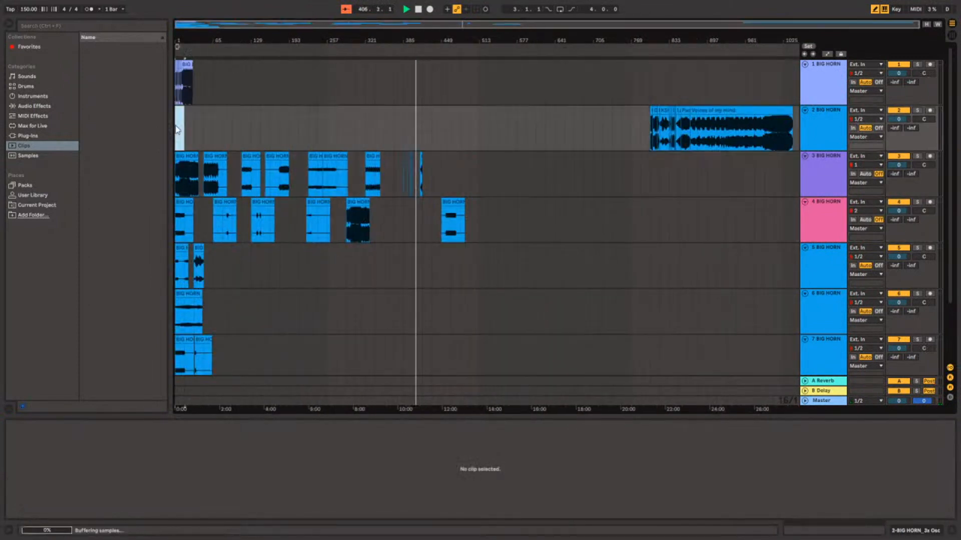
scroll(182, 131, up, 5)
scroll(182, 131, down, 5)
Deactivate tracks 3 to 8.
click(897, 158)
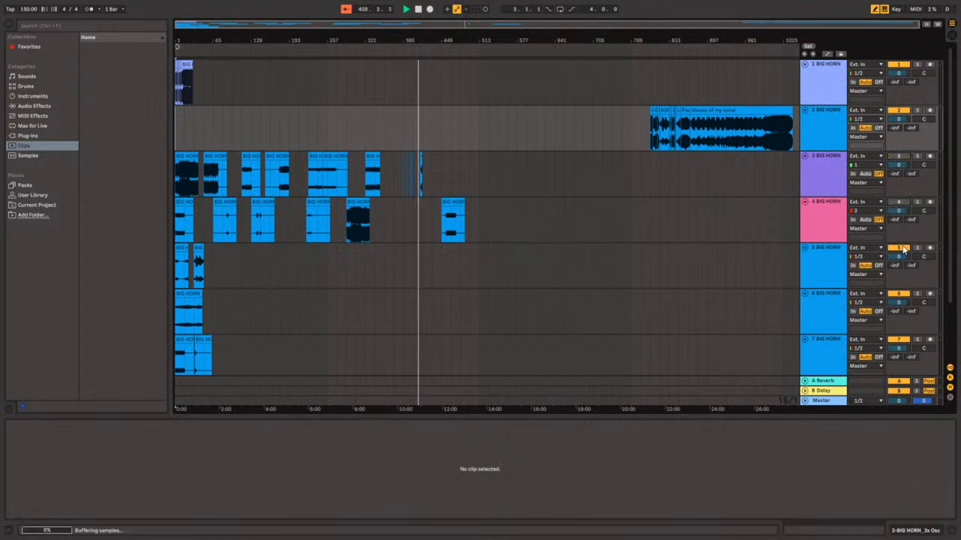
click(899, 340)
scroll(900, 339, down, 1)
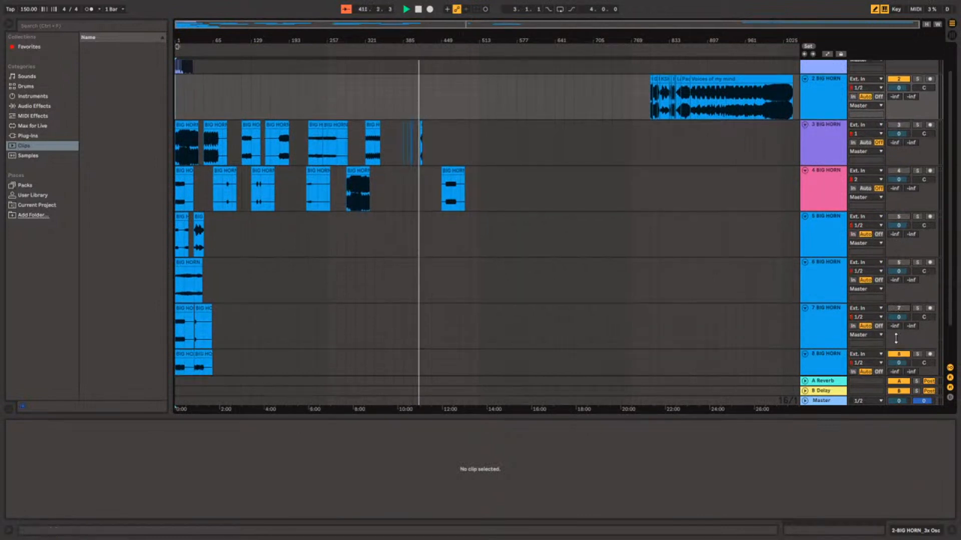
click(899, 354)
scroll(900, 355, down, 1)
scroll(871, 335, up, 2)
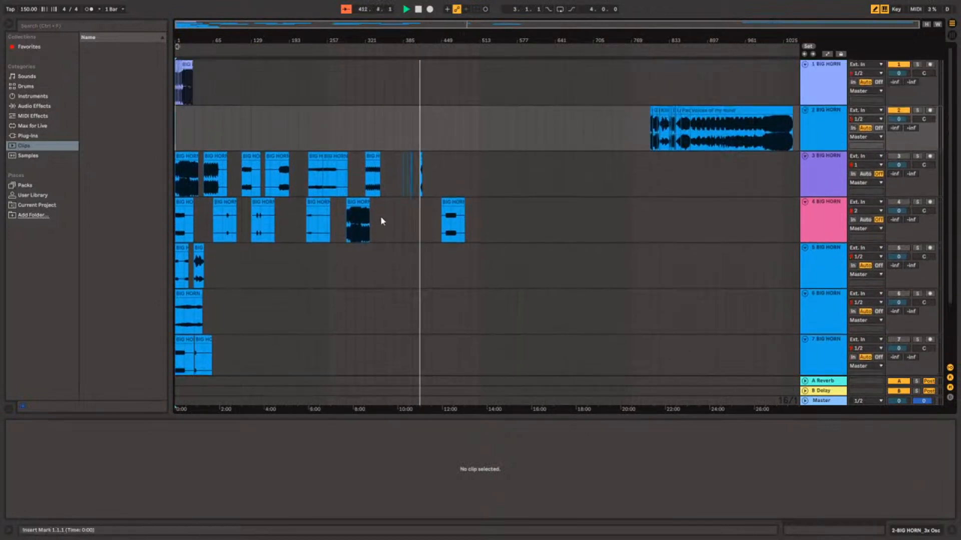
Select bars 1 to 9 on track 2 and stop the playback.
click(183, 132)
drag(179, 130, 182, 134)
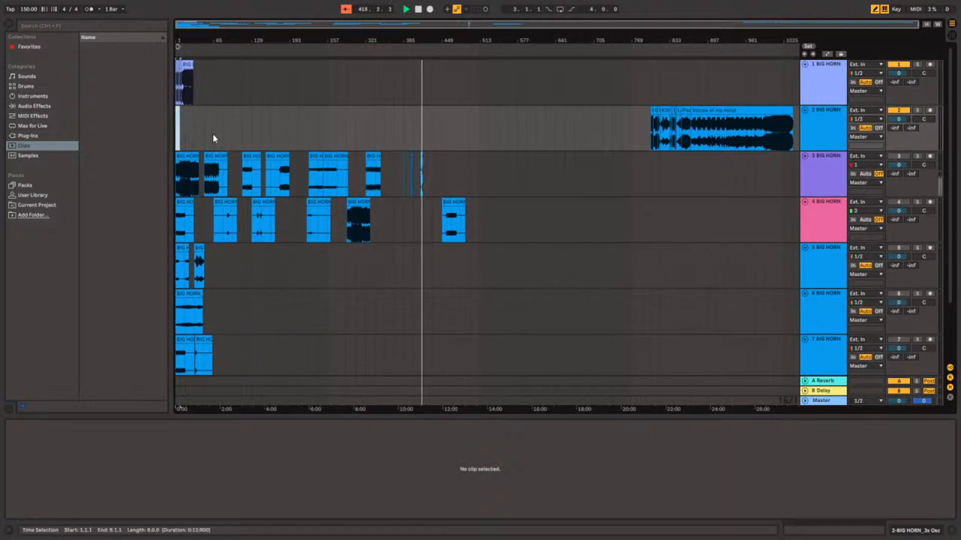
key(space)
scroll(176, 120, up, 6)
drag(188, 29, 187, 19)
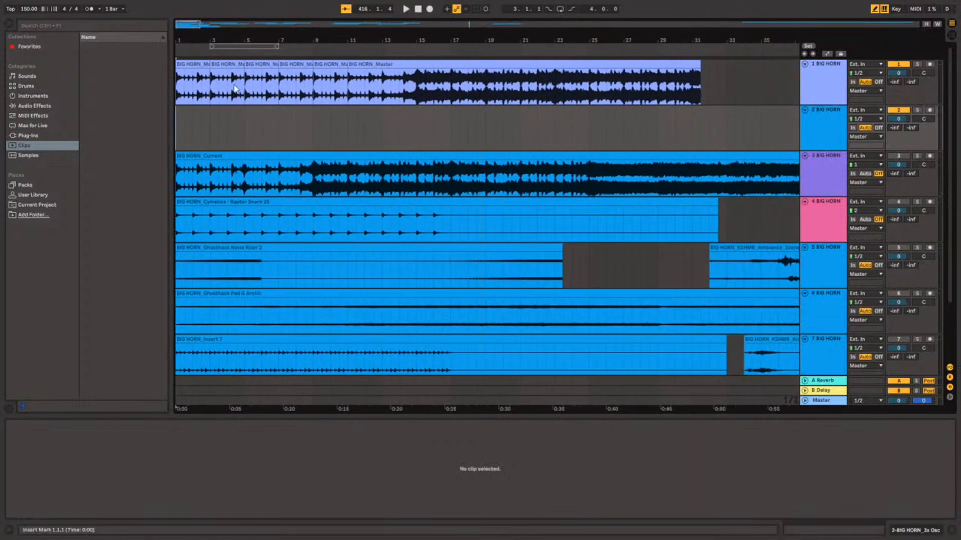
Play the Ghosthack Noise Riser on track 3 again, starting just after bar 414.
scroll(616, 193, down, 10)
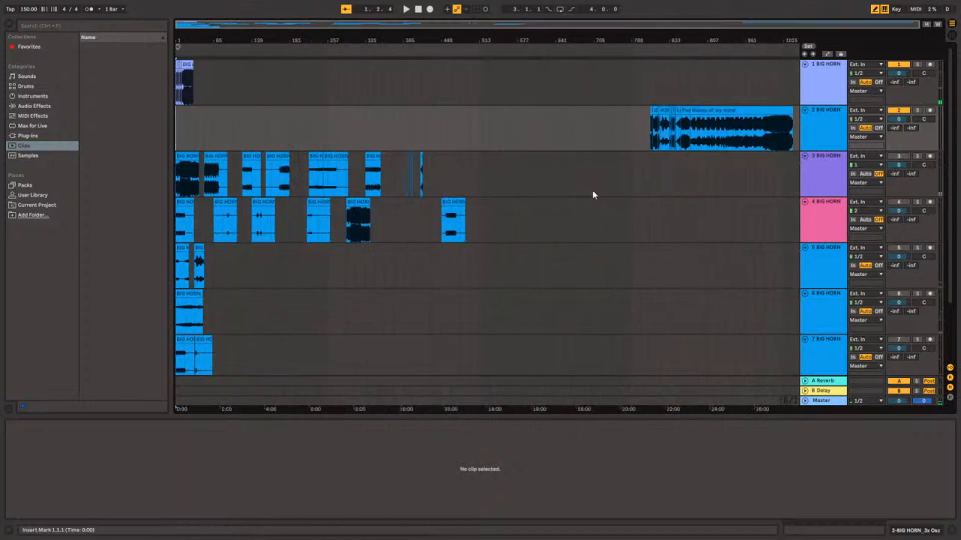
scroll(472, 195, up, 3)
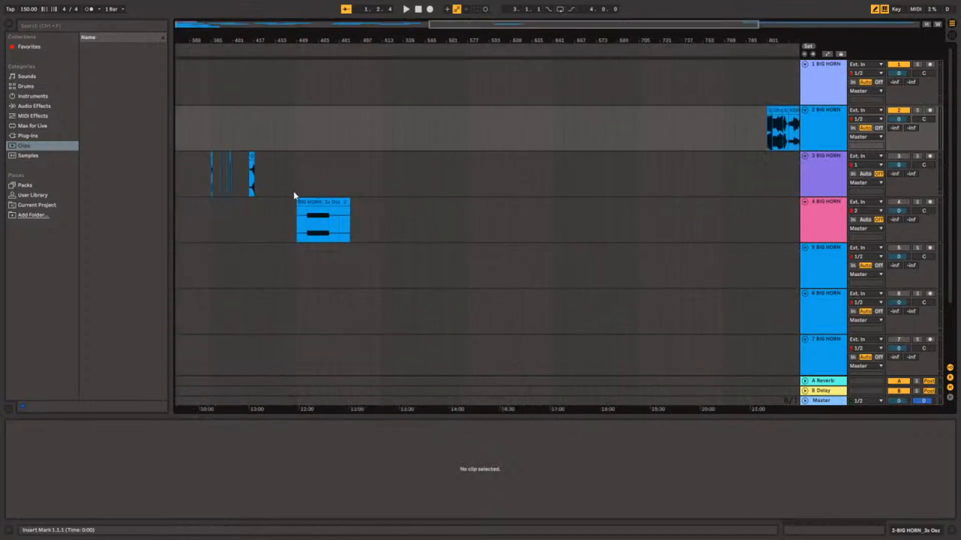
click(265, 175)
scroll(245, 176, up, 6)
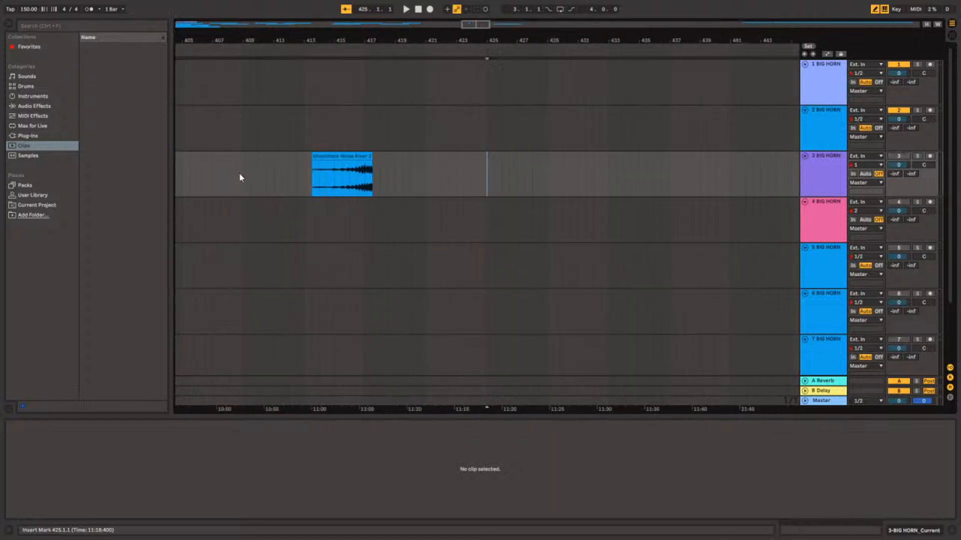
click(317, 180)
key(space)
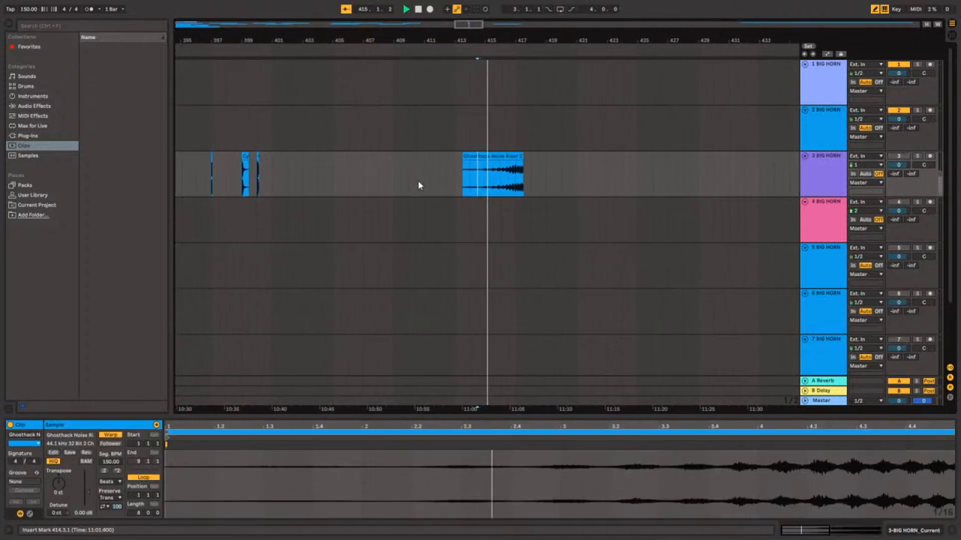
scroll(484, 192, down, 6)
scroll(452, 194, up, 6)
key(space)
scroll(450, 196, down, 8)
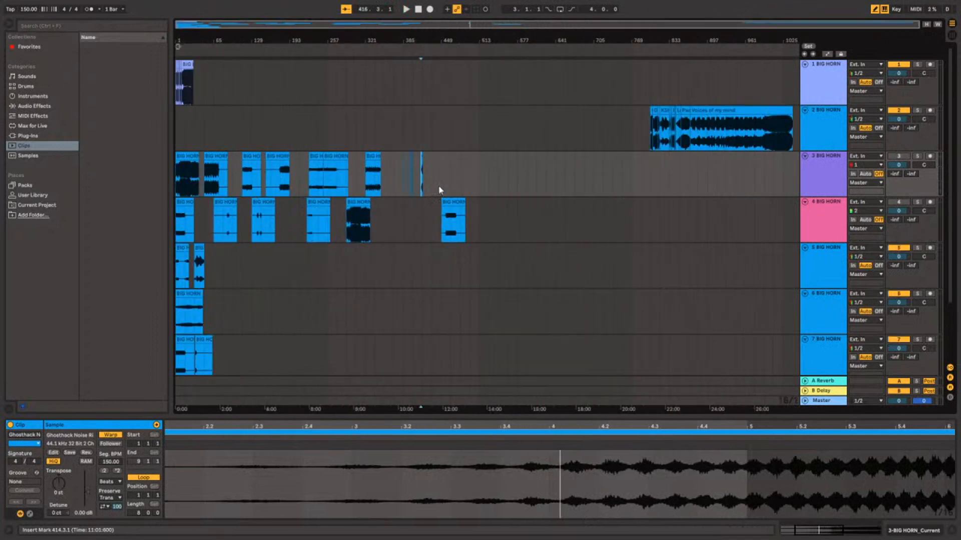
Undo the track deactivations and the removal of the Ghosthack Impact clip from bar 401 of track 3.
key(Delete)
scroll(400, 173, up, 8)
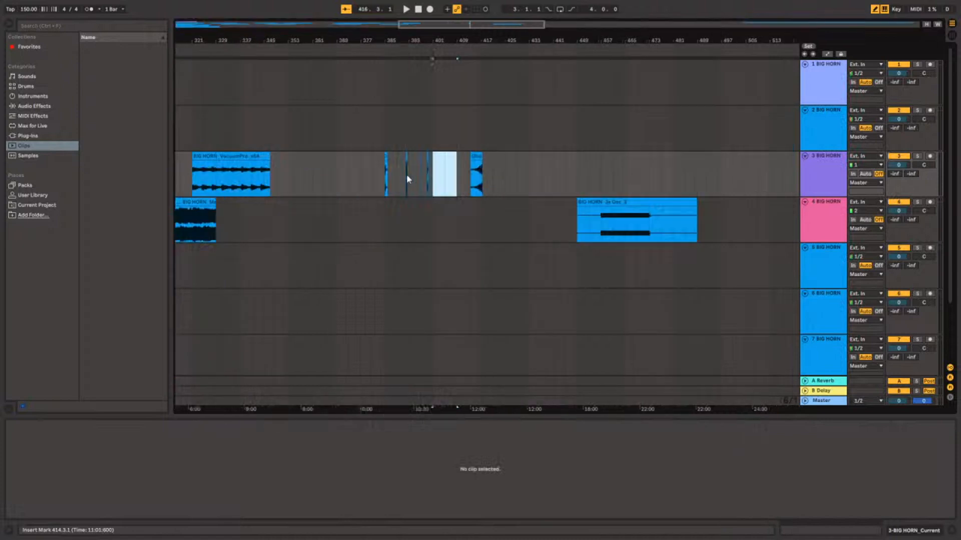
scroll(416, 175, down, 3)
click(450, 179)
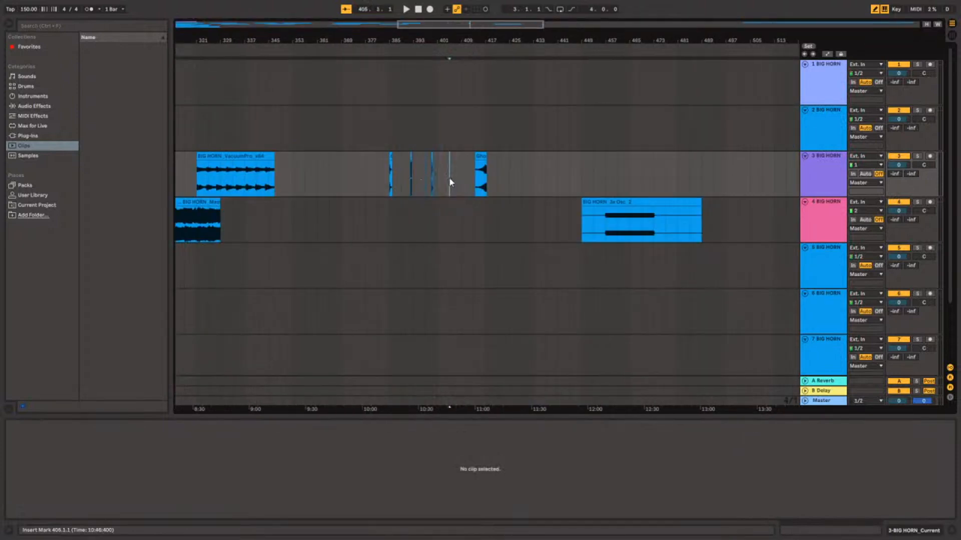
click(449, 180)
scroll(431, 178, down, 4)
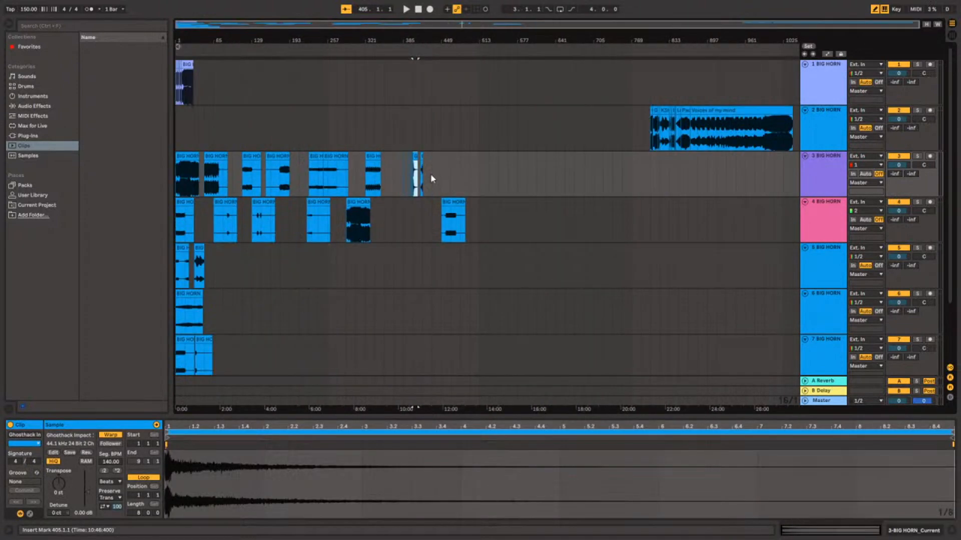
Move the Ghosthack Impact clip from track 3 to bar 1 of track 2 and deactivate tracks 3 to 7.
click(178, 131)
click(179, 131)
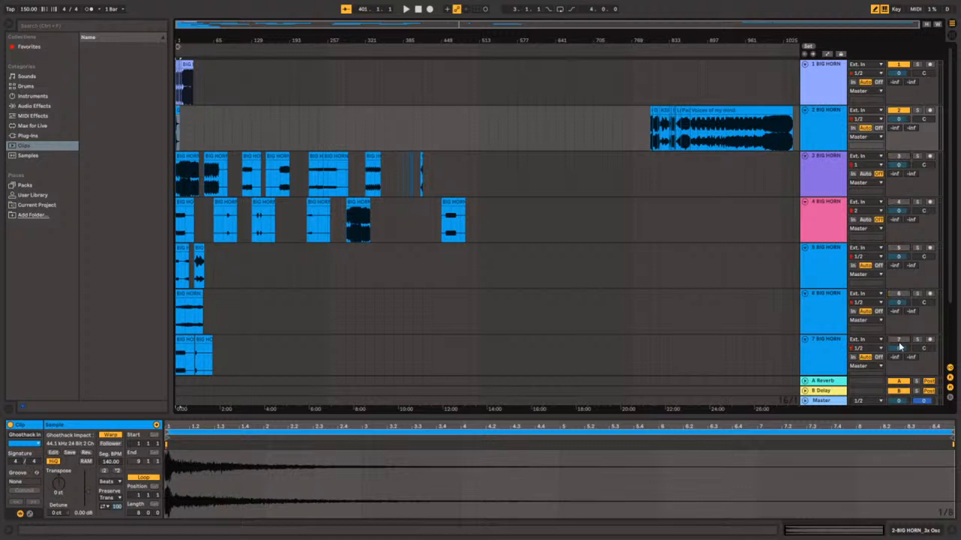
key(ctrl+d)
scroll(221, 251, up, 3)
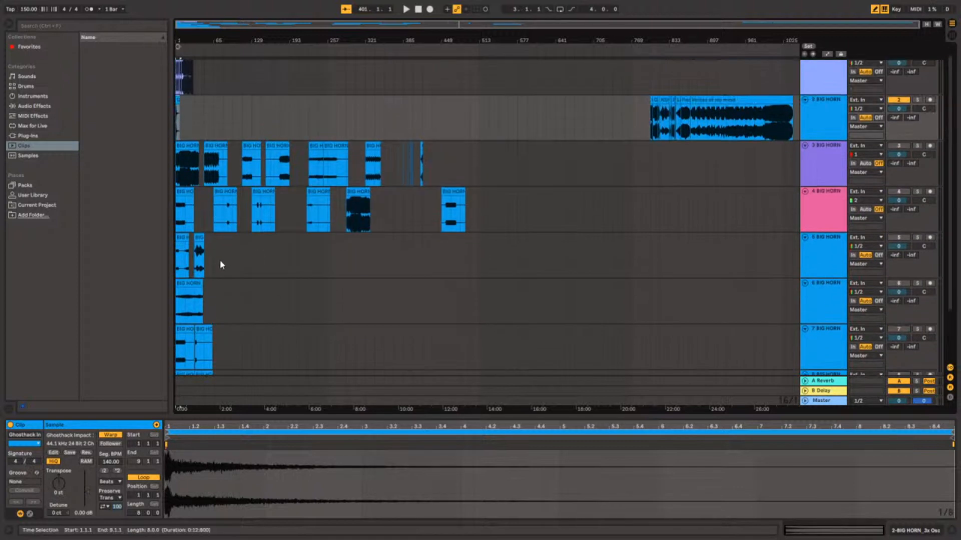
Play the arrangement from bar 1 to hear the Ghosthack Impact together with the master's intro.
scroll(194, 131, up, 5)
drag(232, 24, 212, 25)
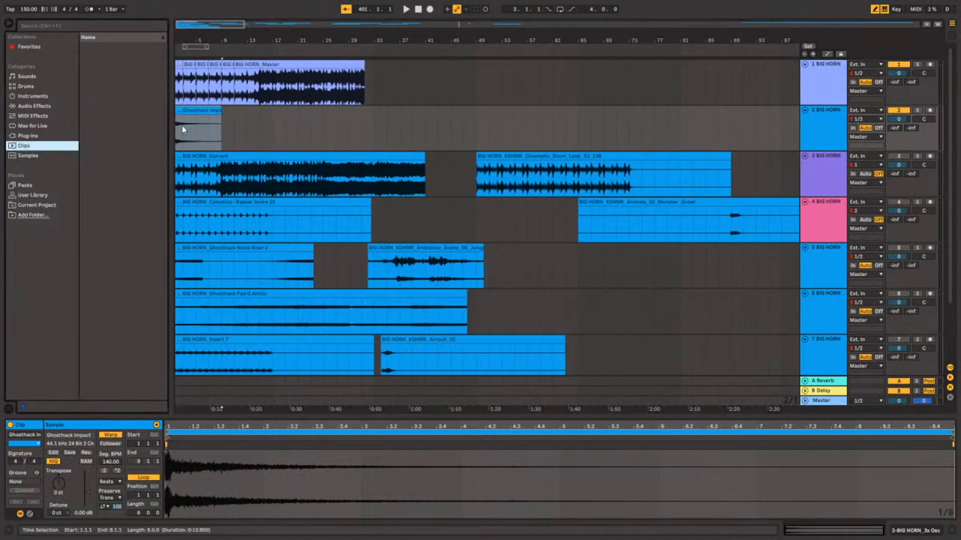
click(231, 133)
key(Home)
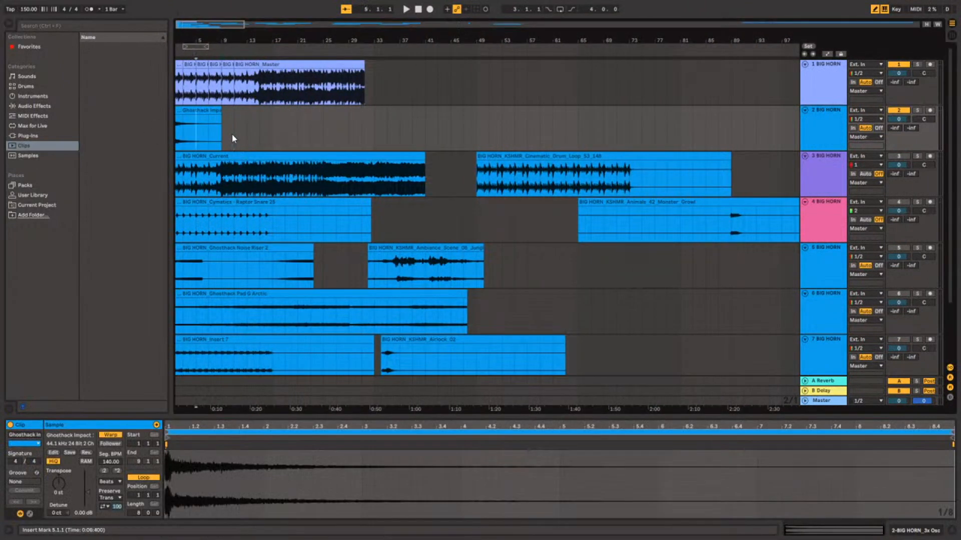
key(space)
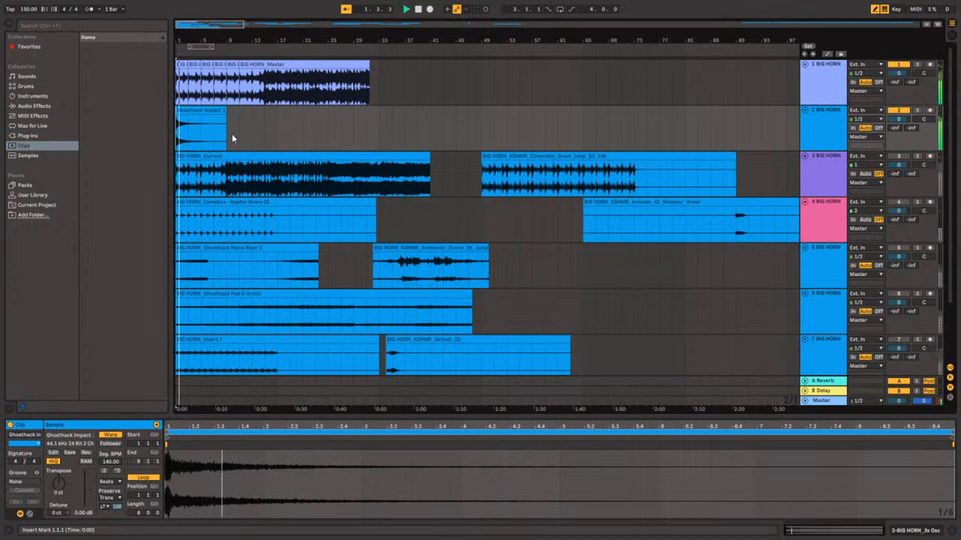
scroll(184, 132, down, 2)
scroll(178, 125, up, 2)
scroll(197, 107, down, 3)
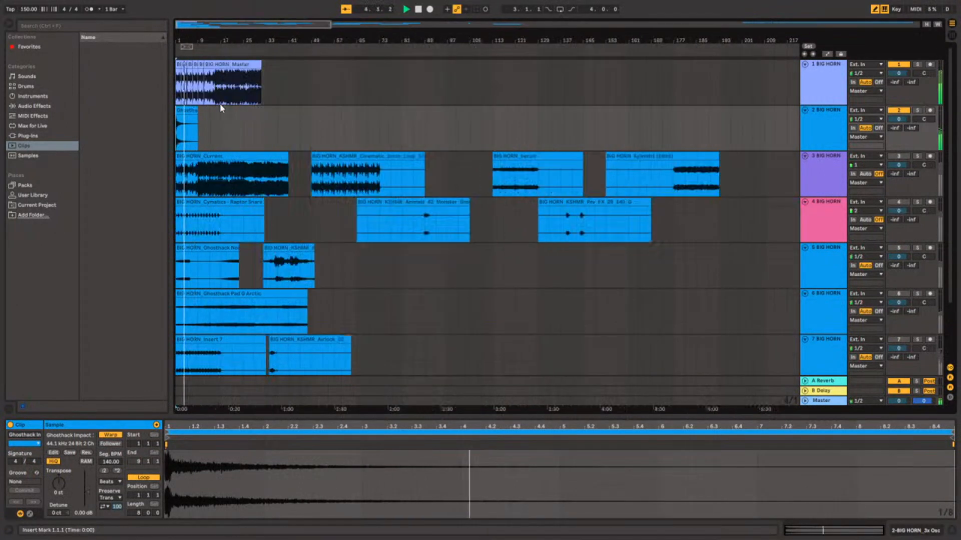
Move the Voices of my mind clip from track 2 to bar 100 of track 1, behind the BIG HORN master.
scroll(229, 101, down, 5)
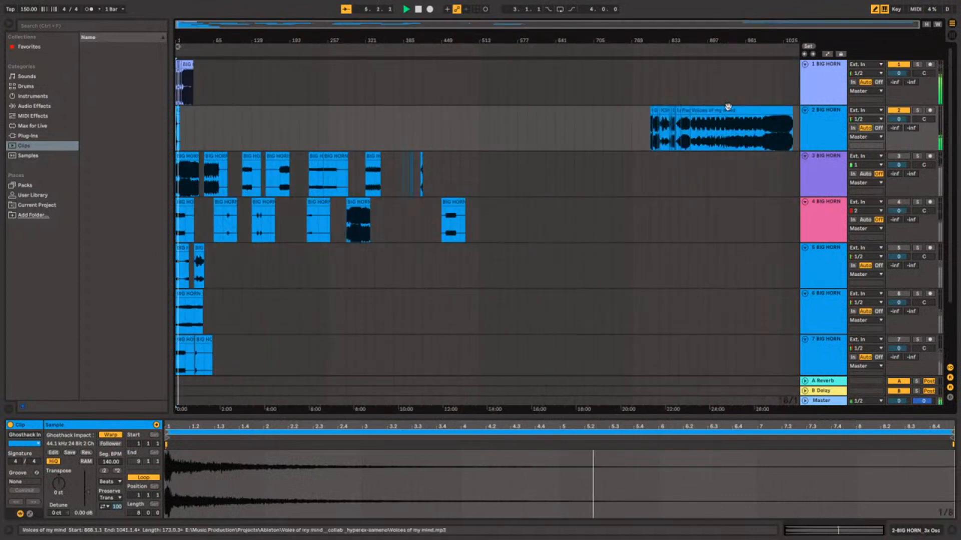
click(705, 107)
drag(706, 106, 236, 90)
key(space)
click(236, 90)
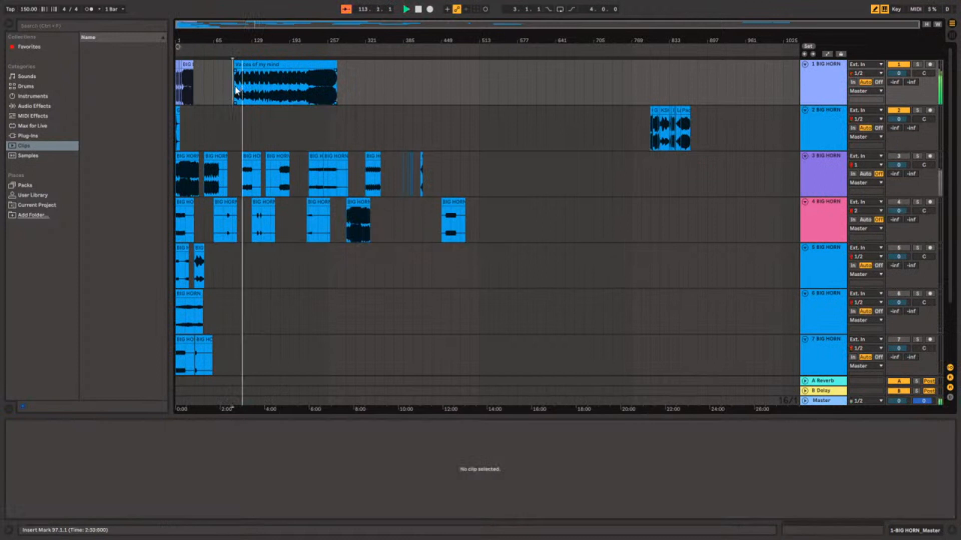
Play the Voices of my mind clip on track 1 from its beginning at bar 100.
scroll(254, 94, up, 8)
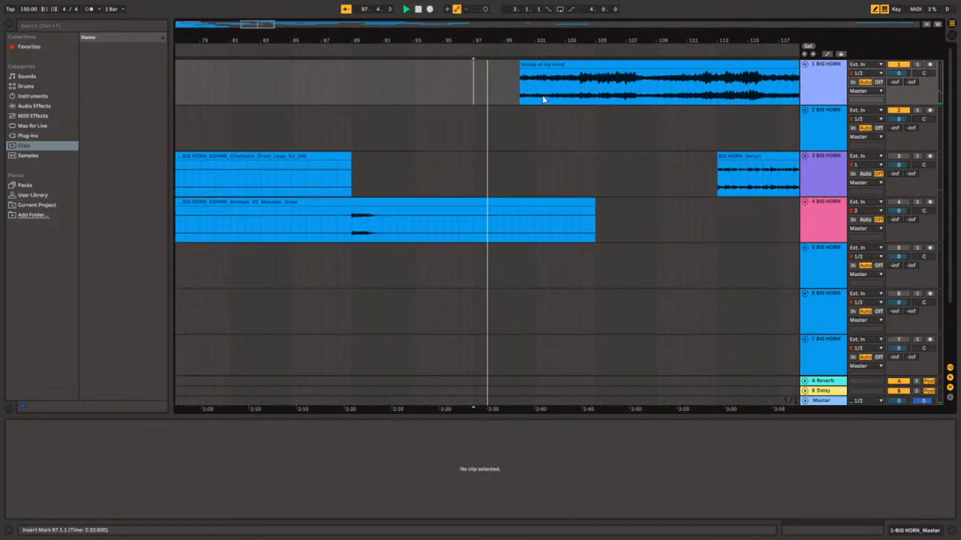
click(513, 90)
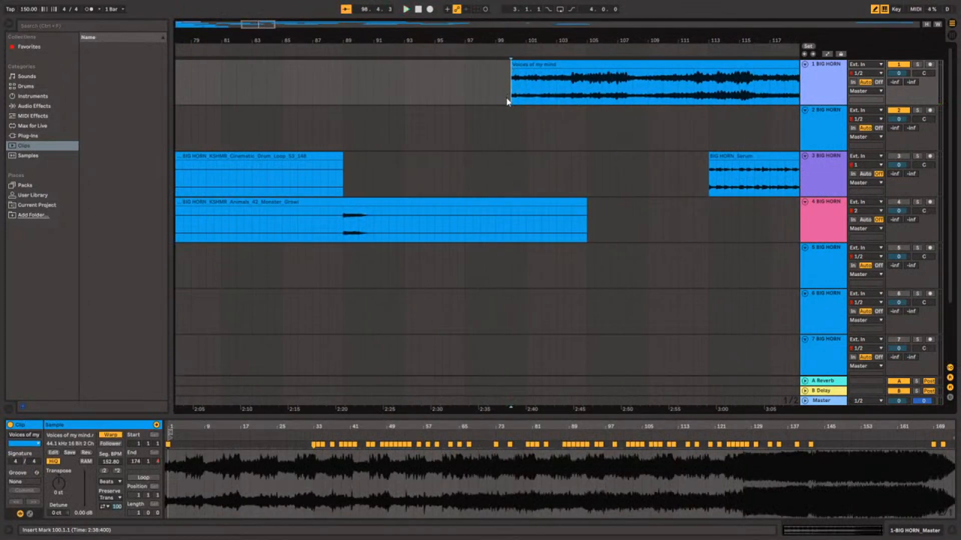
scroll(506, 97, down, 8)
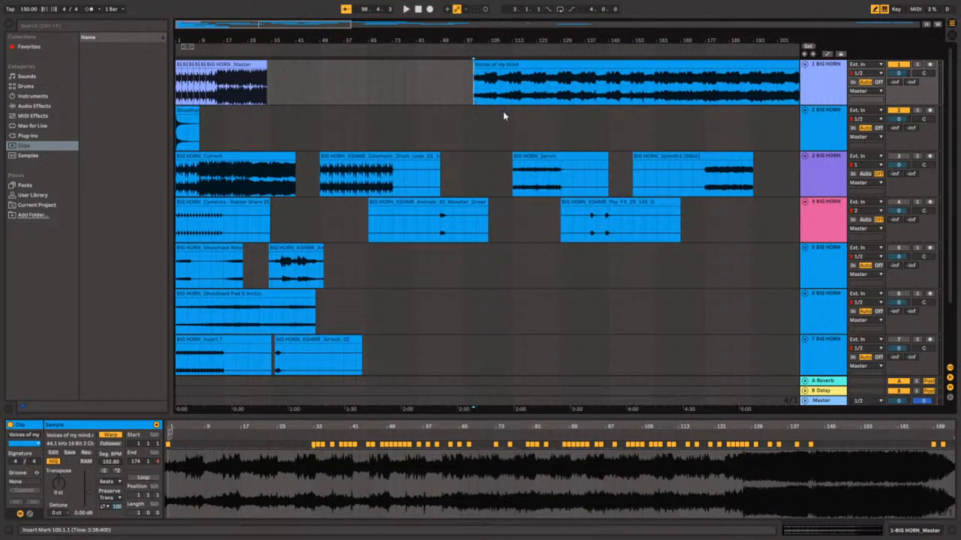
key(space)
scroll(505, 115, down, 8)
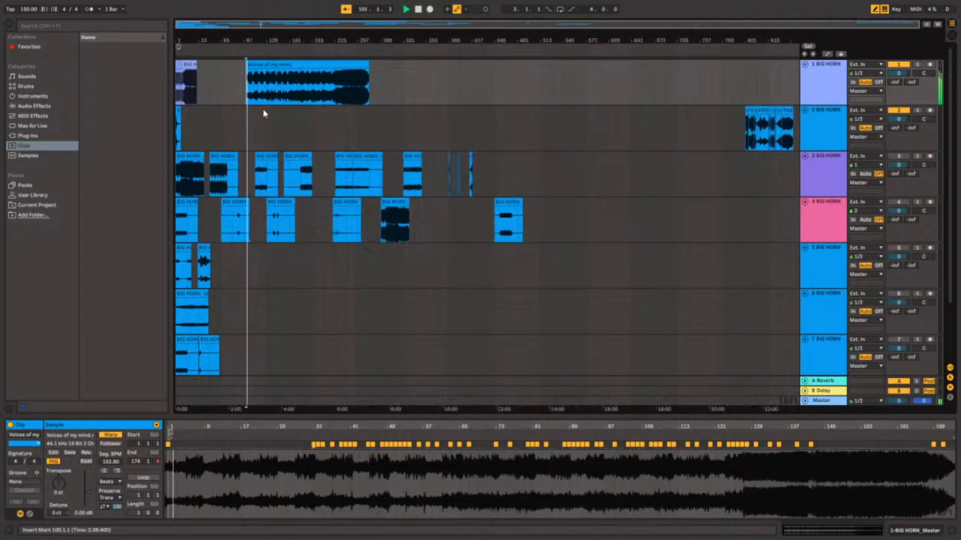
scroll(272, 103, up, 4)
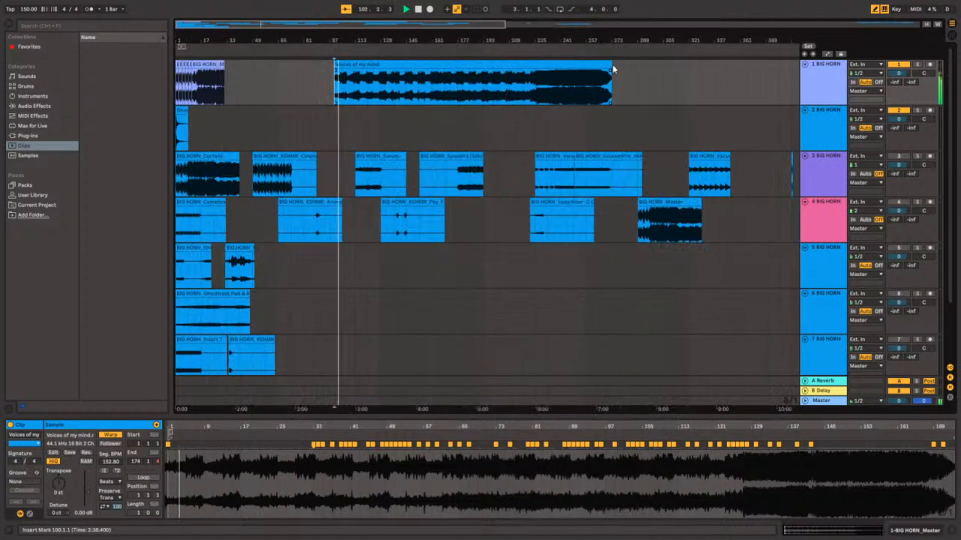
Turn off warping for the Voices of my mind clip on track 1.
click(591, 63)
drag(533, 70, 535, 69)
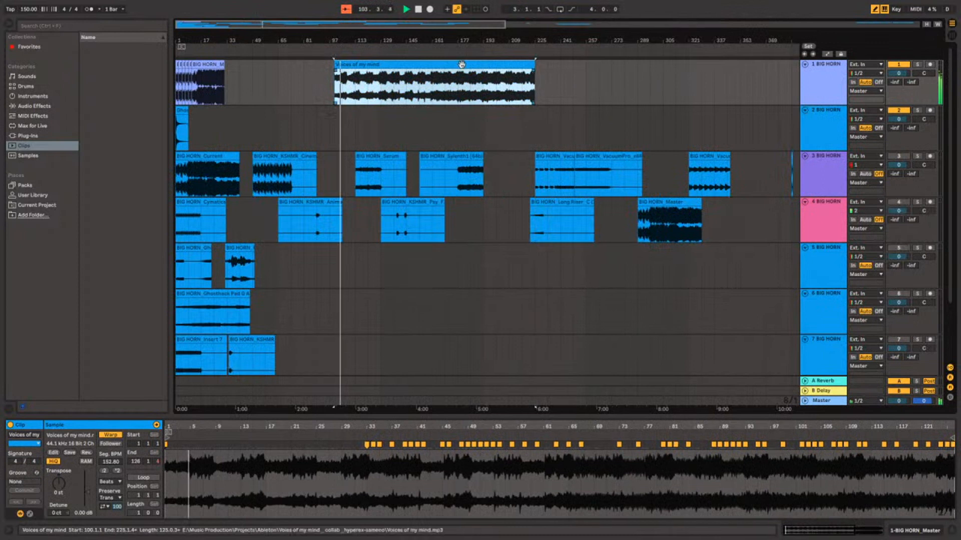
click(111, 435)
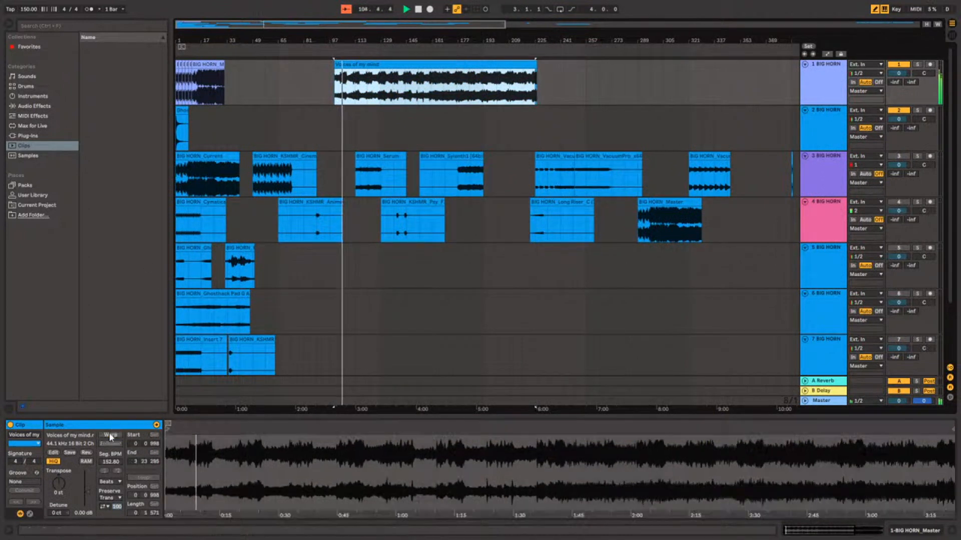
scroll(370, 98, up, 5)
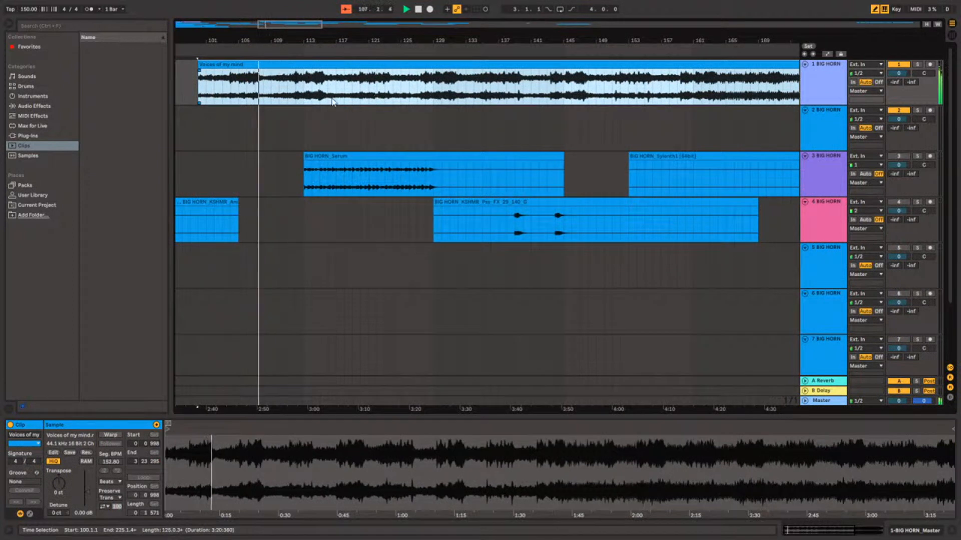
click(358, 93)
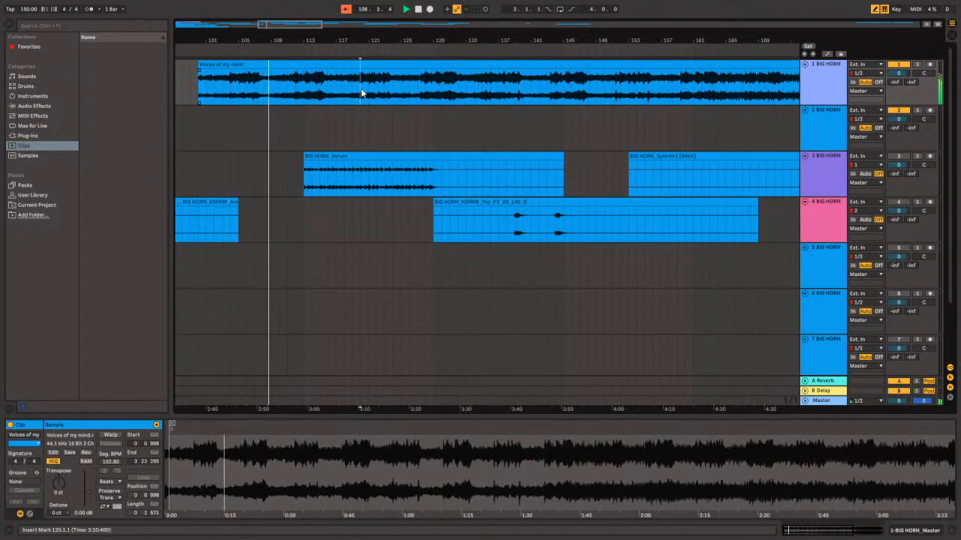
Insert a new audio track below track 2 and move the Voices of my mind clip to its bar 1.
scroll(358, 93, down, 6)
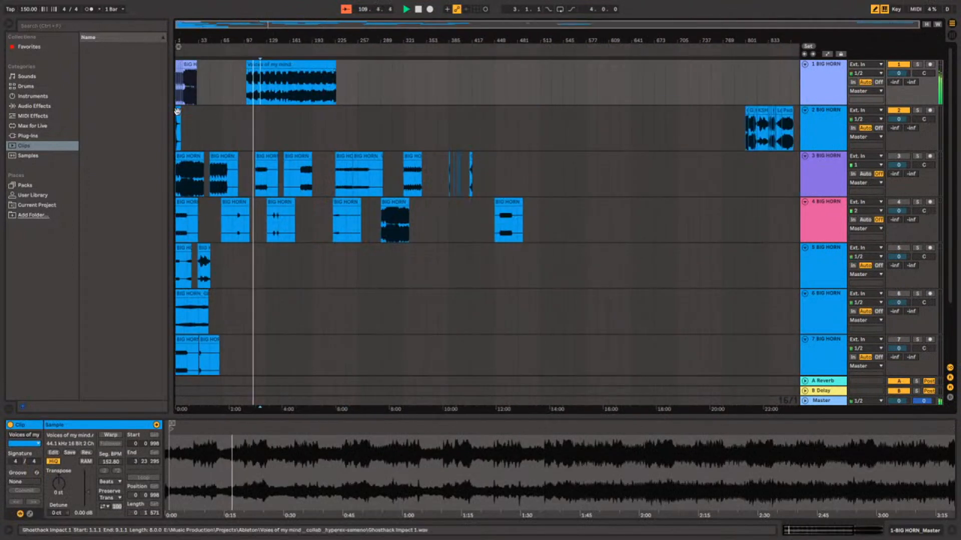
click(805, 121)
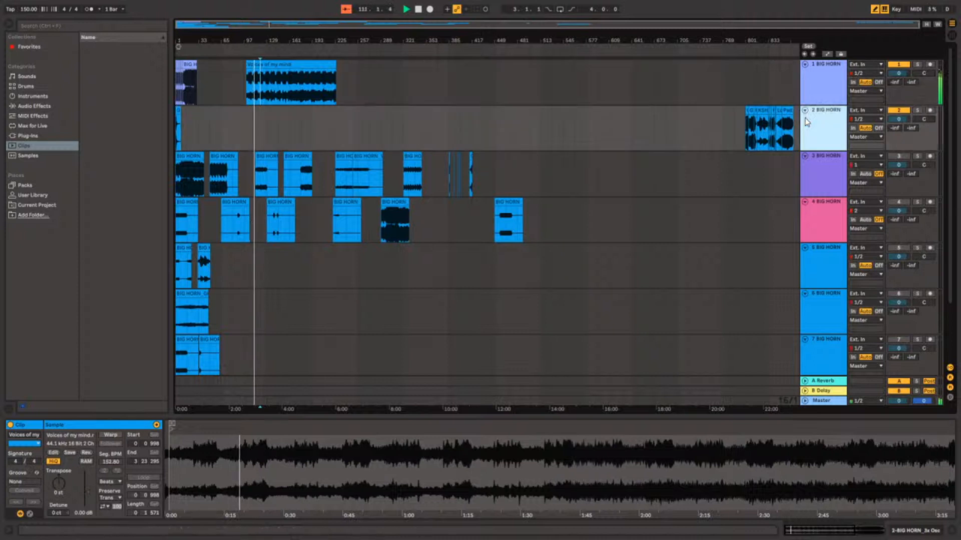
key(ctrl+t)
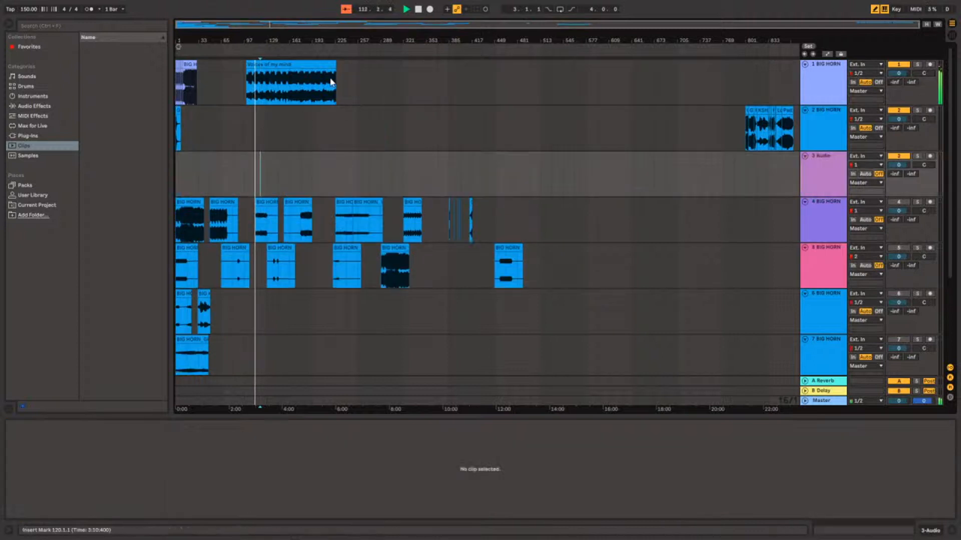
drag(291, 83, 205, 175)
Split the Voices of my mind clip at 4.3.1, shift the second part half a bar later and extend its start back to 4.3.1.
click(176, 130)
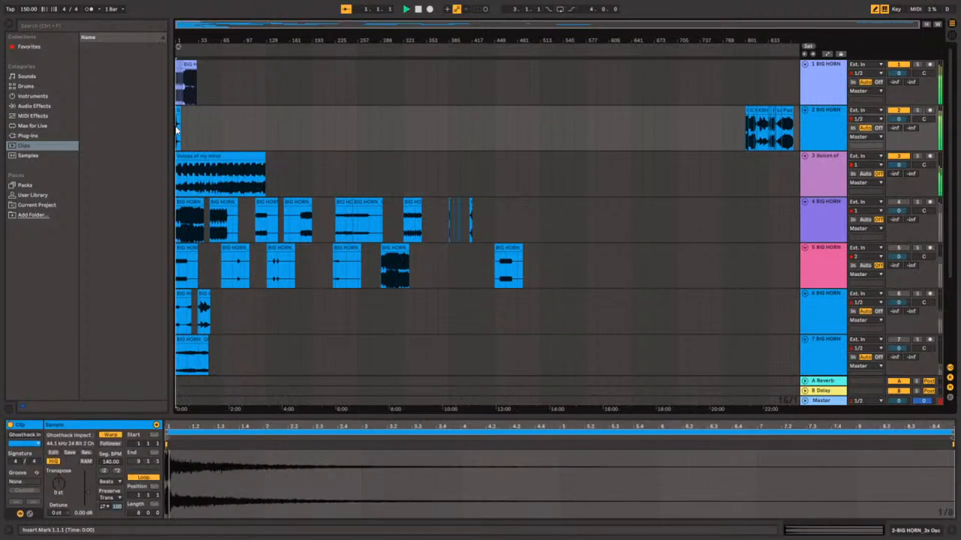
scroll(185, 125, up, 10)
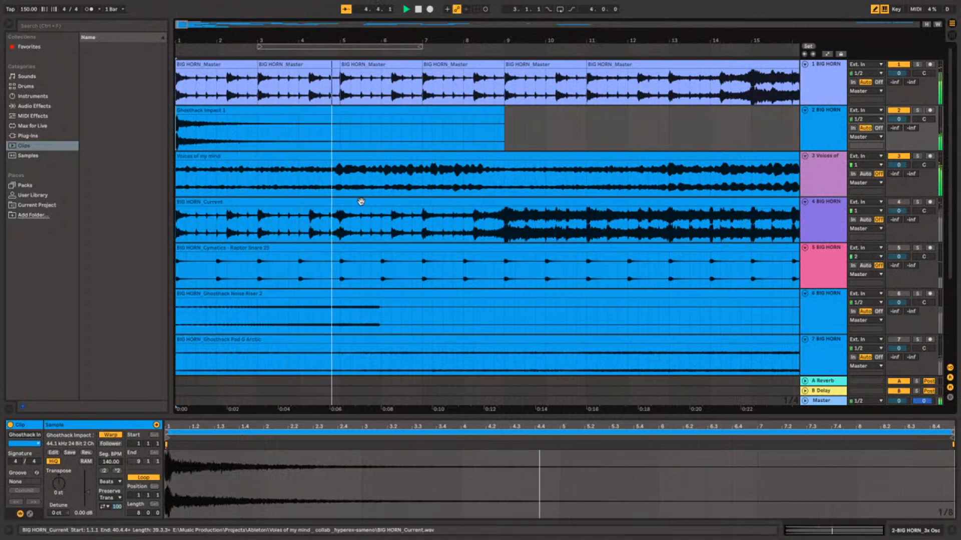
key(space)
click(317, 173)
key(ctrl+e)
mouse_move(342, 156)
mouse_down()
mouse_move(363, 156)
mouse_move(310, 157)
mouse_move(343, 157)
mouse_move(321, 156)
mouse_up()
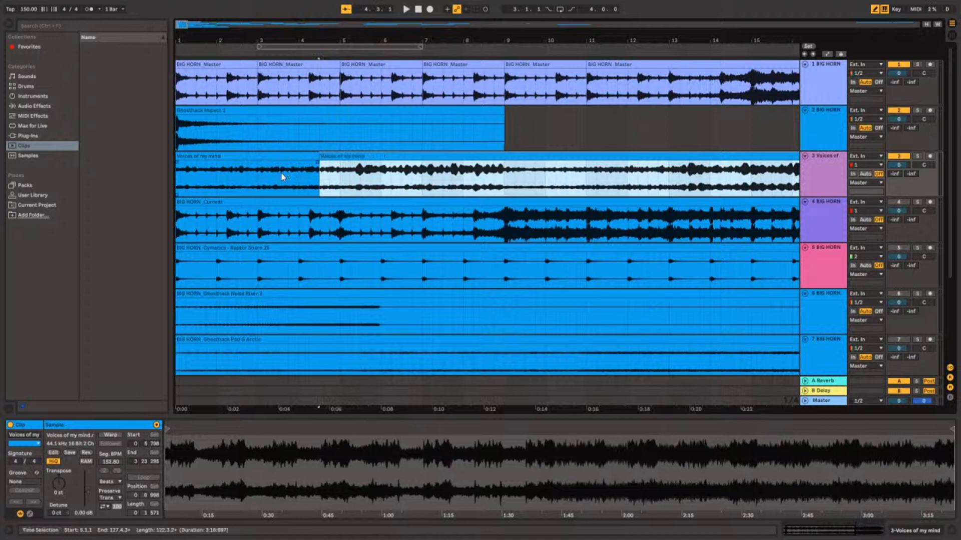
Play the arrangement from 3.3.1 to check the shifted Voices of my mind part against the master.
click(282, 173)
key(space)
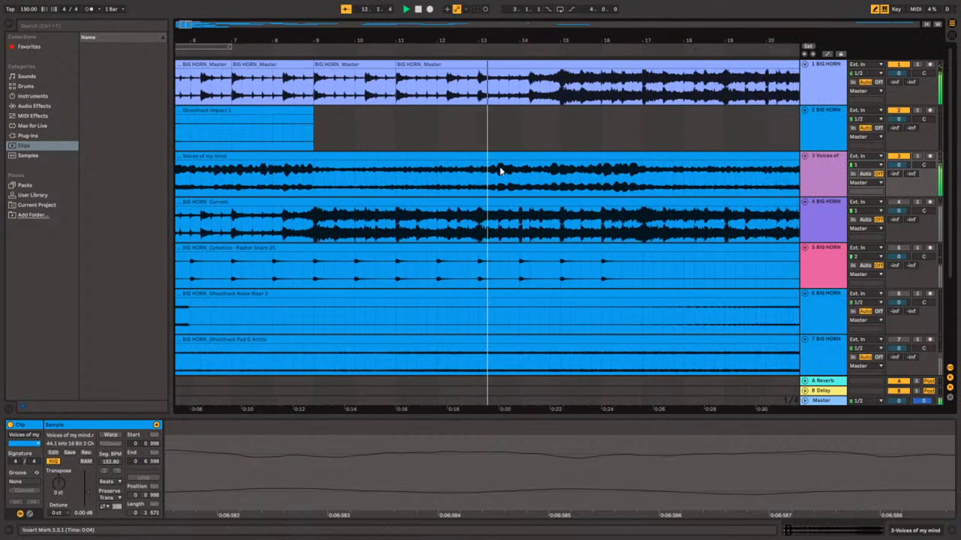
scroll(452, 104, down, 3)
scroll(452, 104, up, 5)
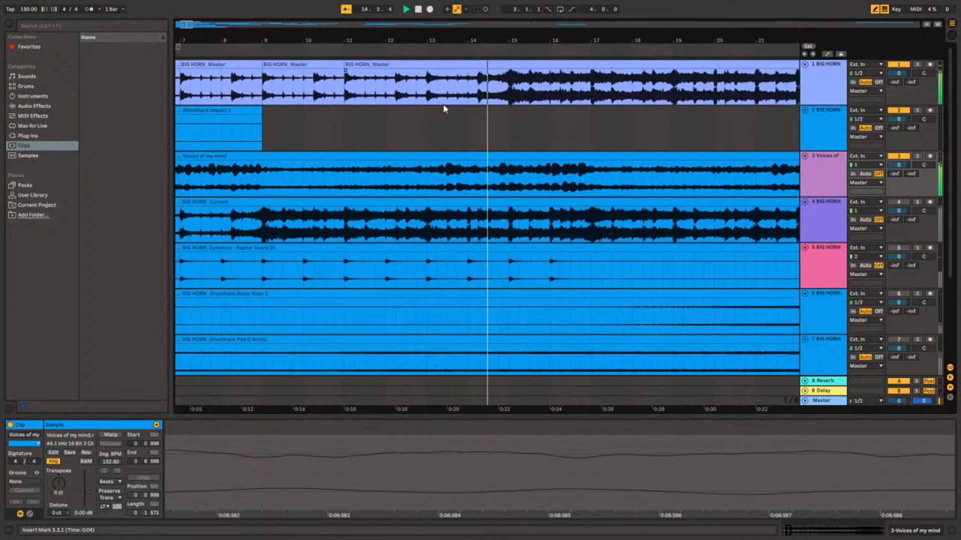
Split the BIG HORN master on track 1 at bar 15 and move the part behind it to bar 61.
click(474, 98)
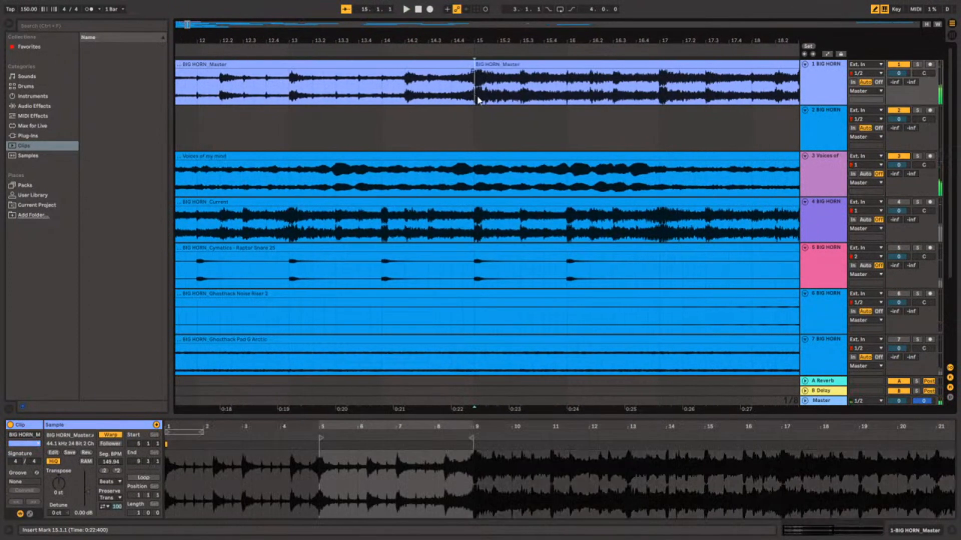
scroll(450, 93, down, 5)
drag(356, 67, 726, 81)
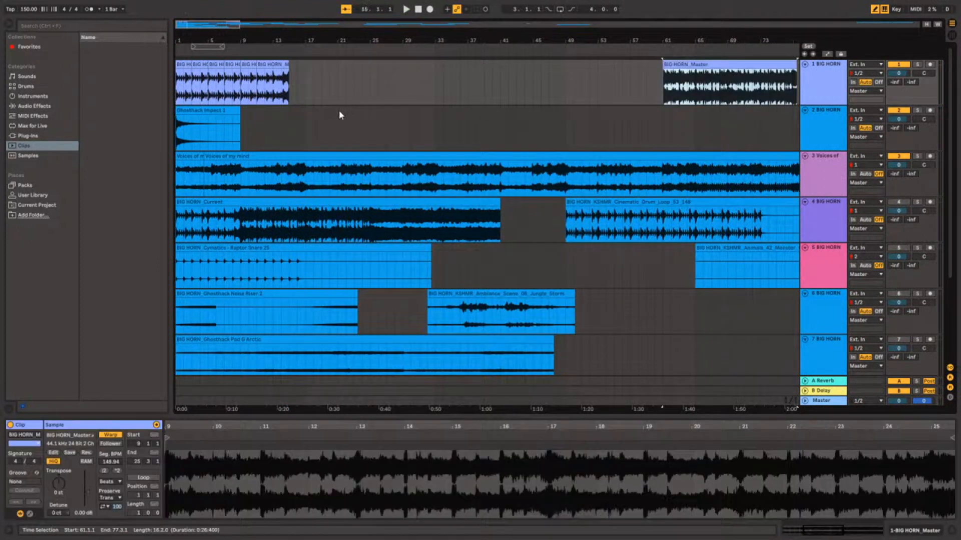
Play the arrangement from bar 1 to hear the master's intro with Voices of my mind.
click(176, 90)
key(space)
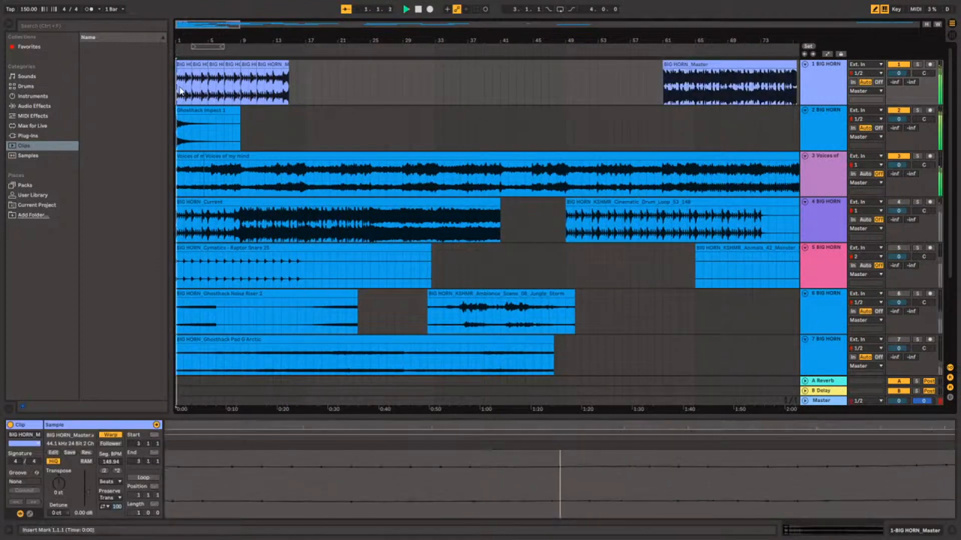
scroll(177, 91, up, 5)
scroll(467, 90, down, 5)
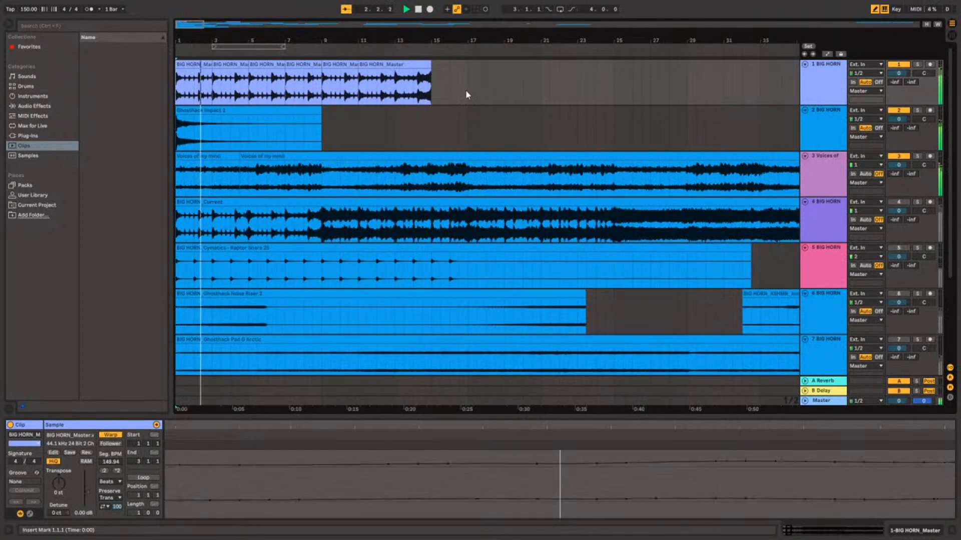
Move the master clip at bar 11 to bar 31 and duplicate the five intro clips of bars 1 to 11 directly behind them.
drag(275, 65, 450, 68)
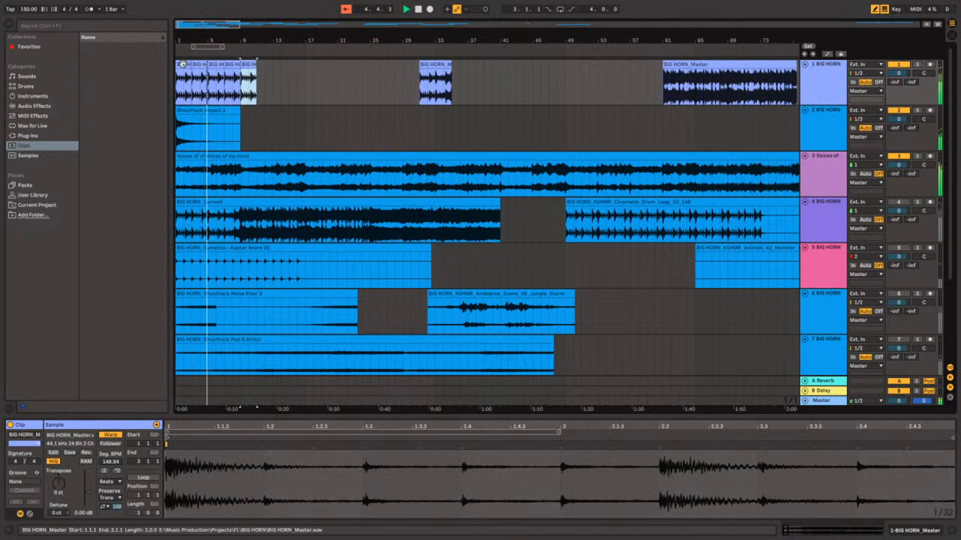
shift+click(183, 65)
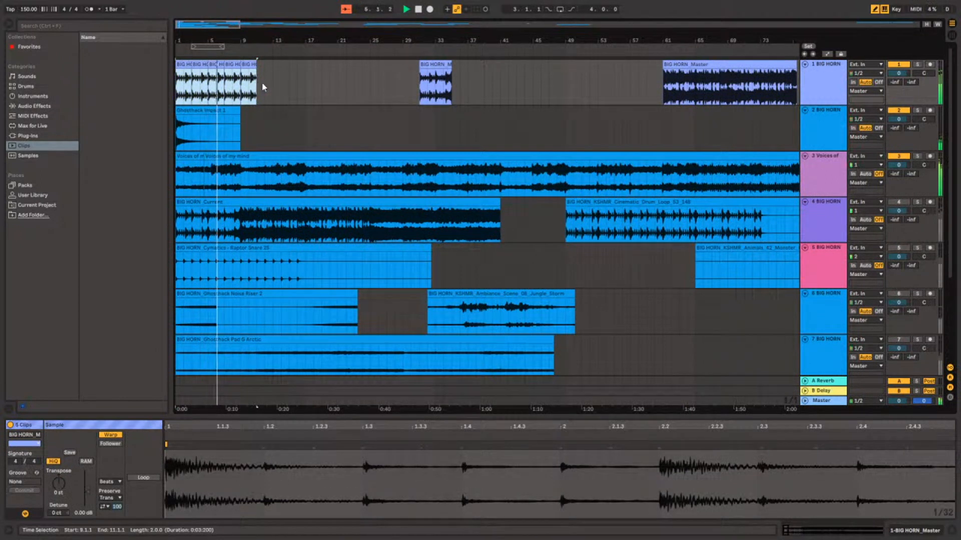
key(ctrl+d)
Play from 11.3.1 and compare the timing of Voices of my mind with the duplicated master clips around bar 13.
scroll(248, 98, up, 5)
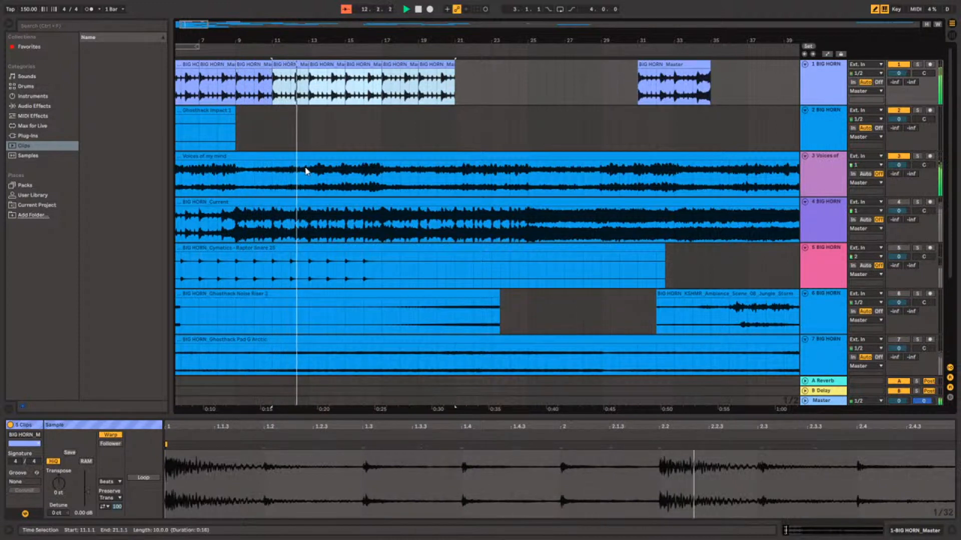
scroll(286, 161, down, 2)
scroll(278, 158, up, 2)
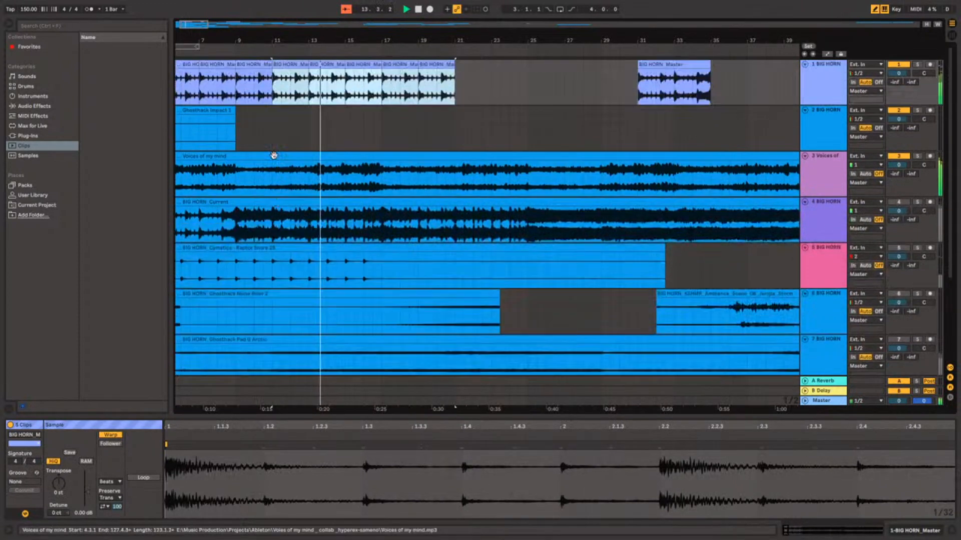
click(286, 93)
key(space)
key(space)
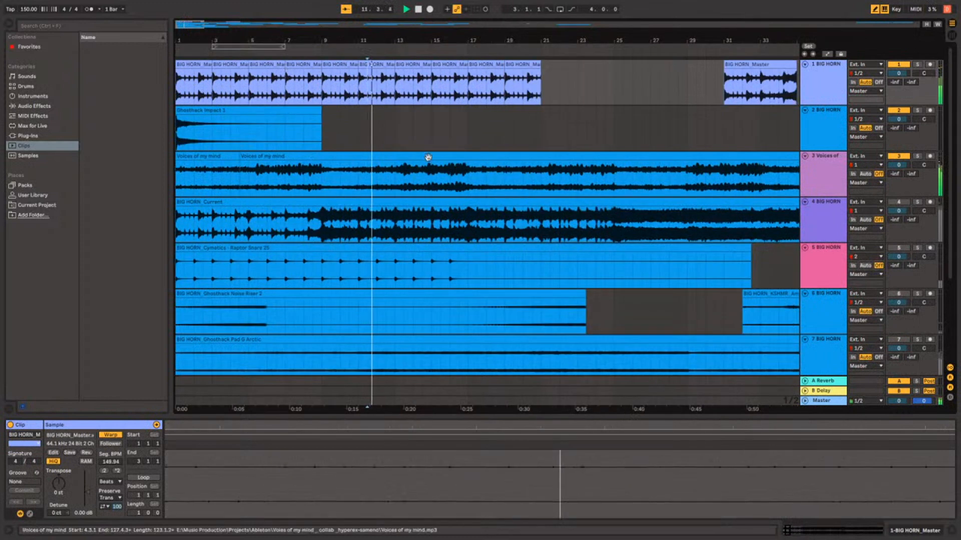
scroll(442, 165, up, 5)
scroll(445, 167, down, 4)
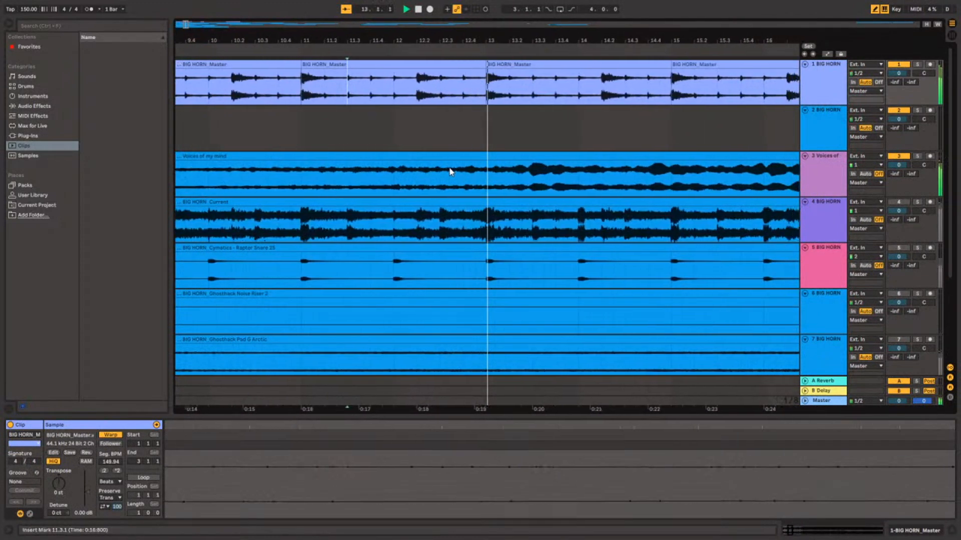
Split the Voices of my mind clip at 13.1.1 and try its second part half a beat later, with its start extended to bar 13.
click(457, 181)
key(space)
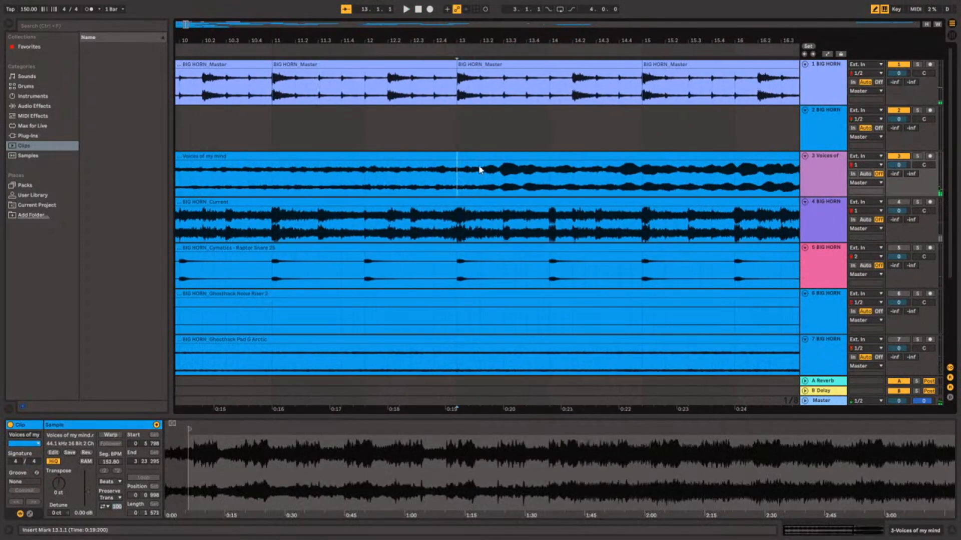
key(ctrl+e)
drag(481, 157, 461, 156)
key(space)
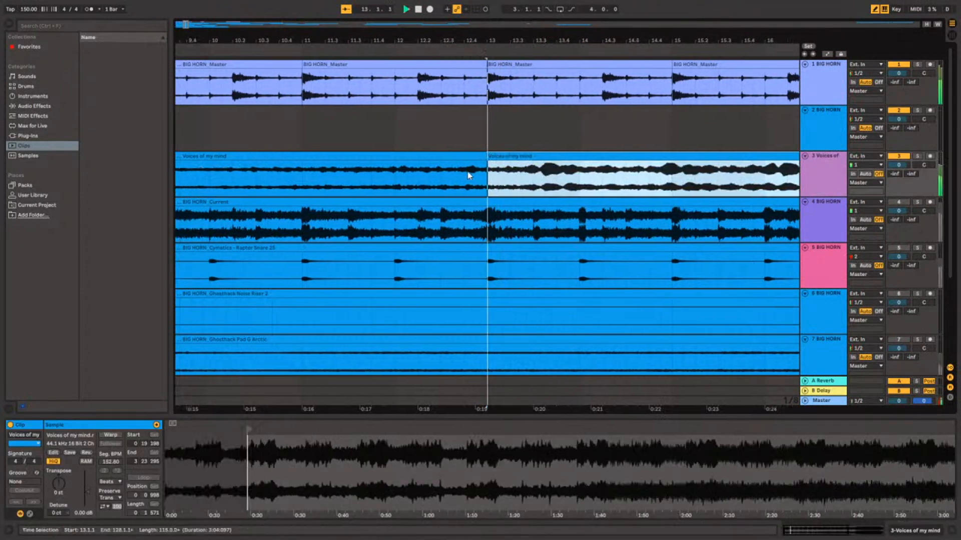
Listen across bar 13 and undo the shift of the Voices of my mind part, keeping the split at 13.1.1.
click(398, 171)
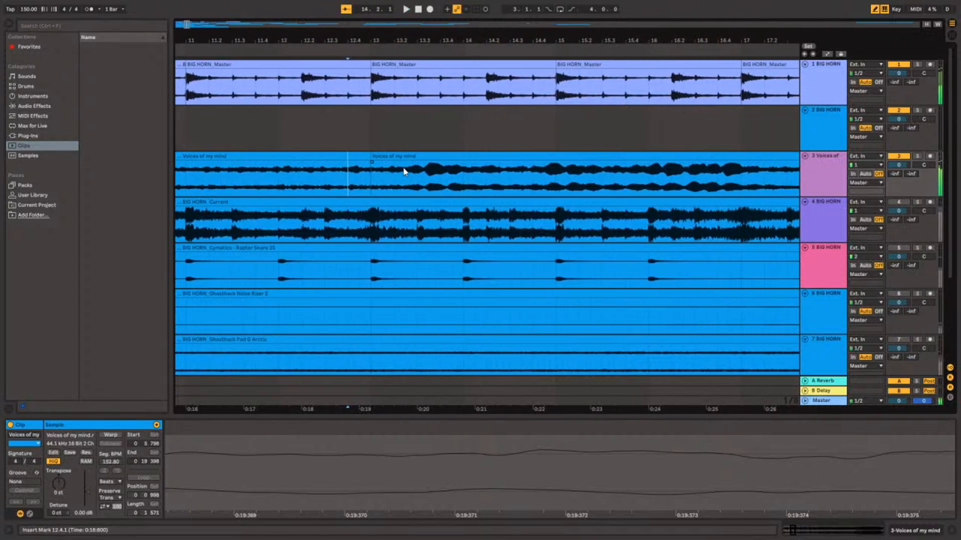
click(335, 184)
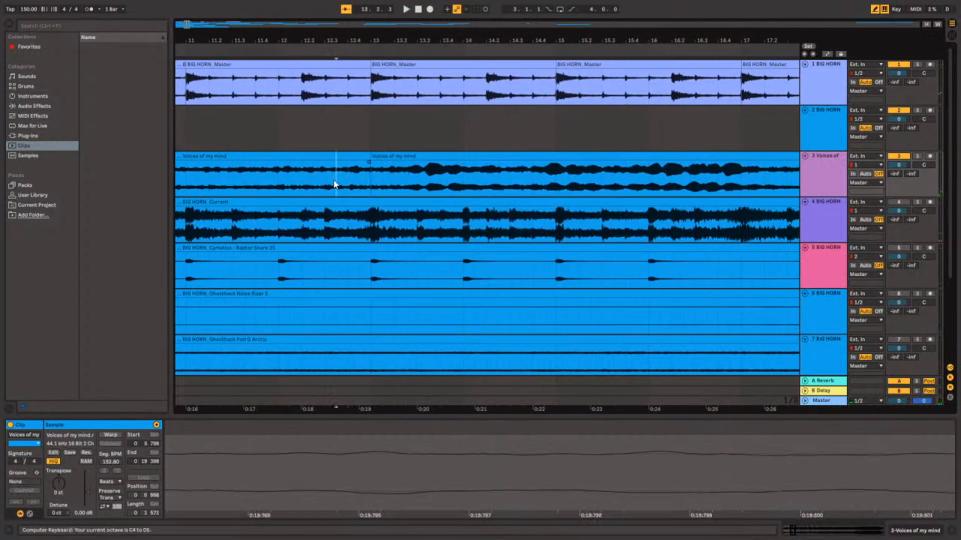
key(ctrl+z)
key(ctrl+z)
Solo track 3 and listen to the Voices of my mind clips around the split at bar 13.
click(337, 174)
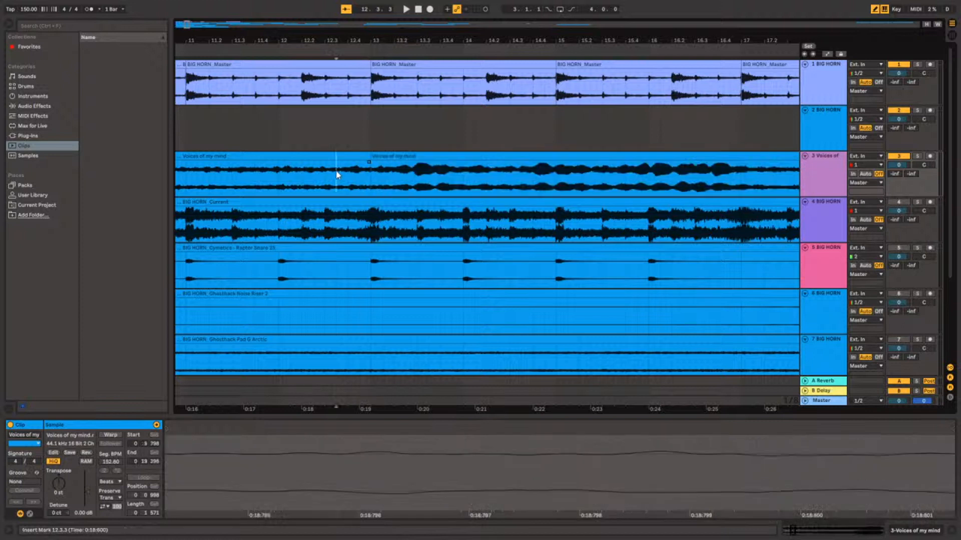
key(space)
click(450, 176)
key(space)
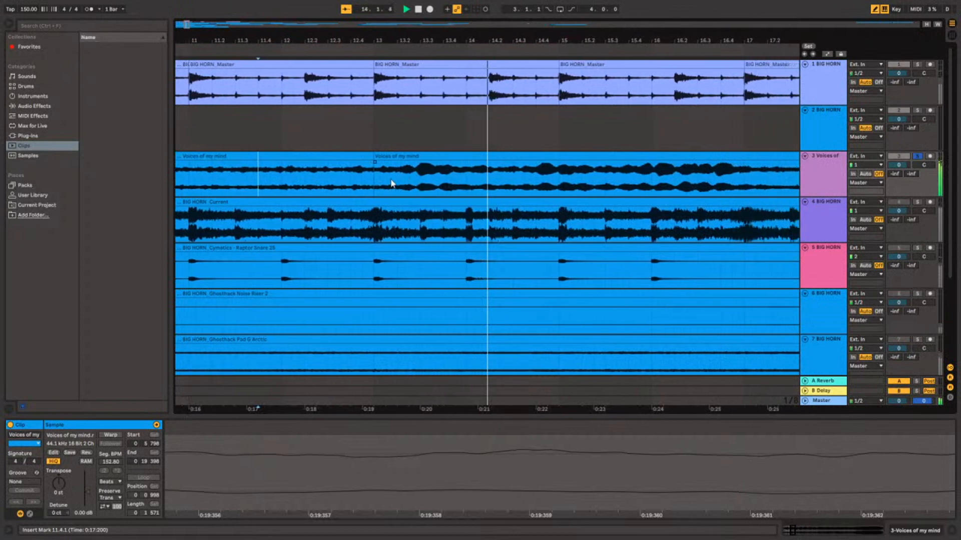
click(356, 180)
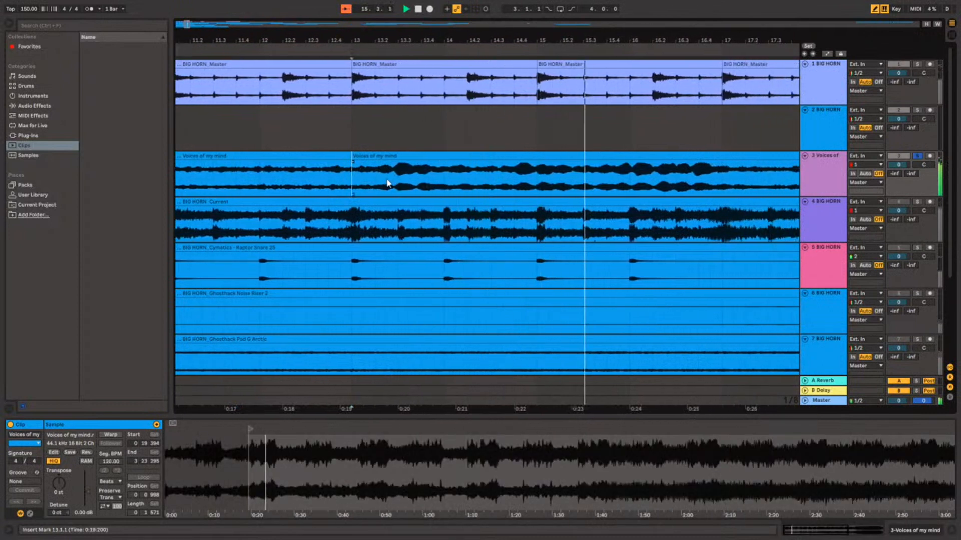
key(space)
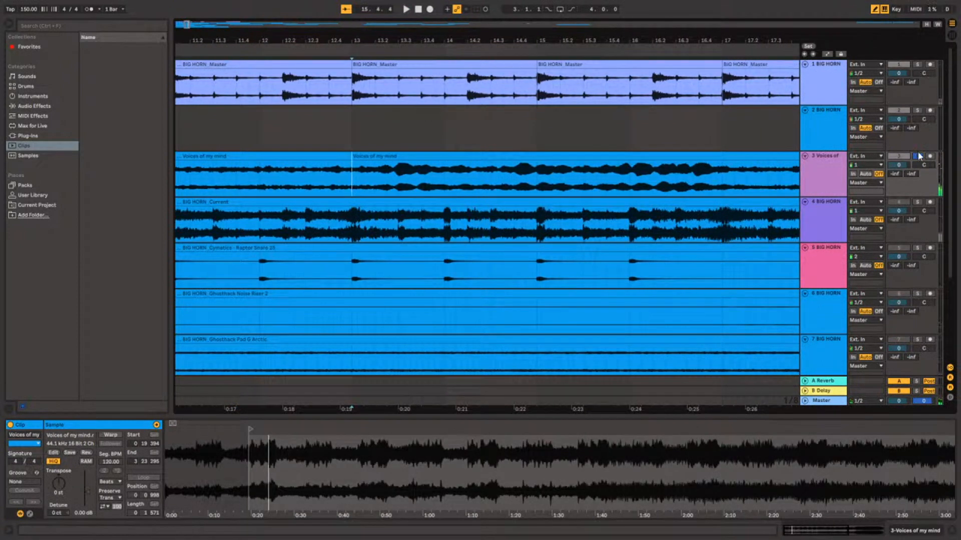
Unsolo track 3 and play it together with the master from 13.1.1.
key(space)
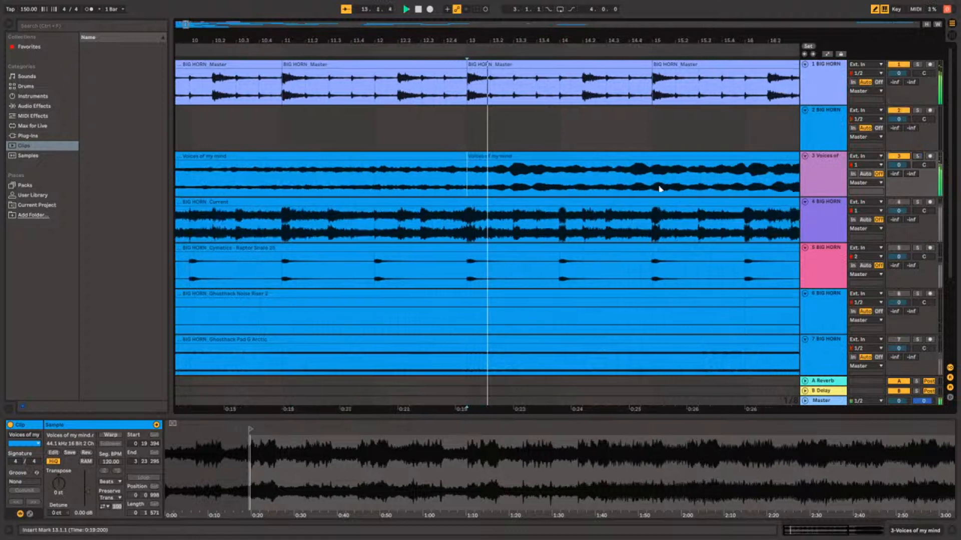
key(w)
key(w)
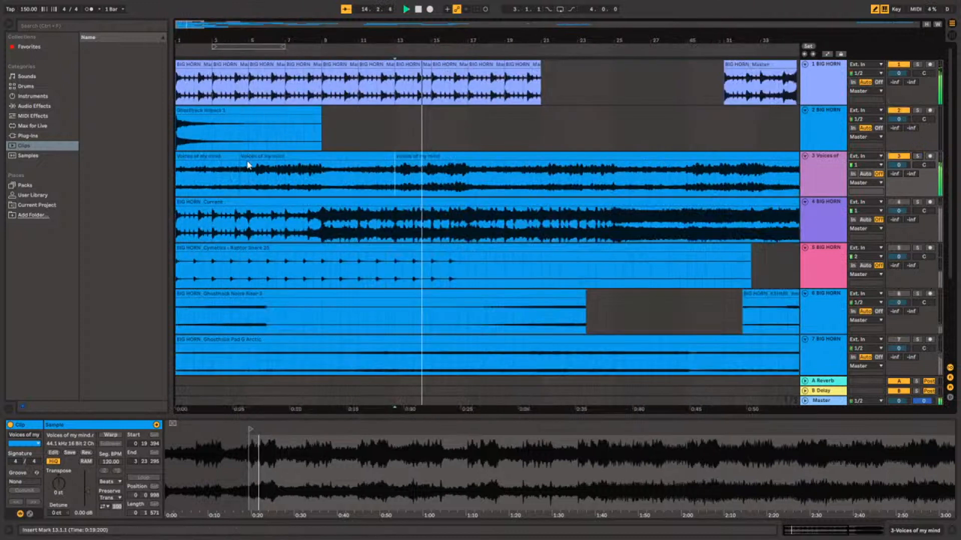
scroll(502, 173, down, 2)
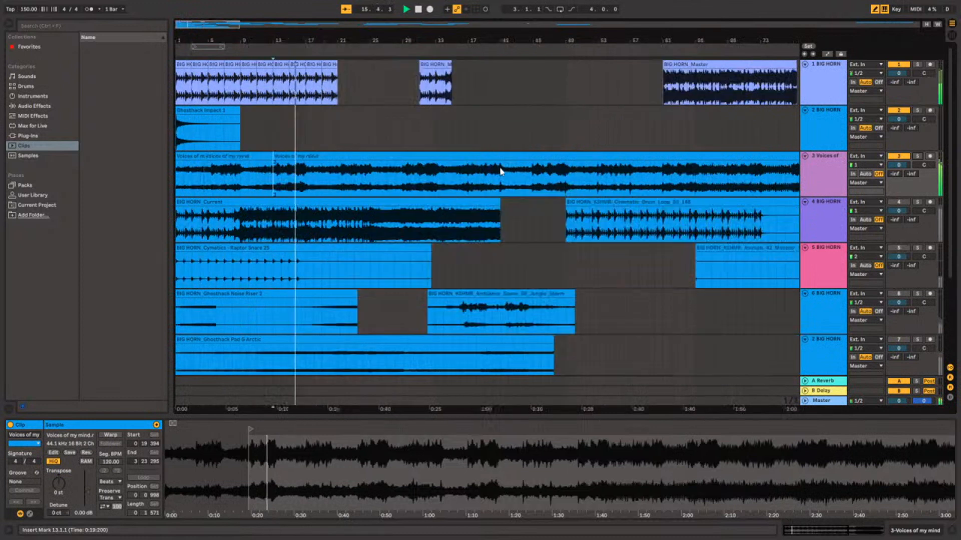
scroll(329, 173, up, 2)
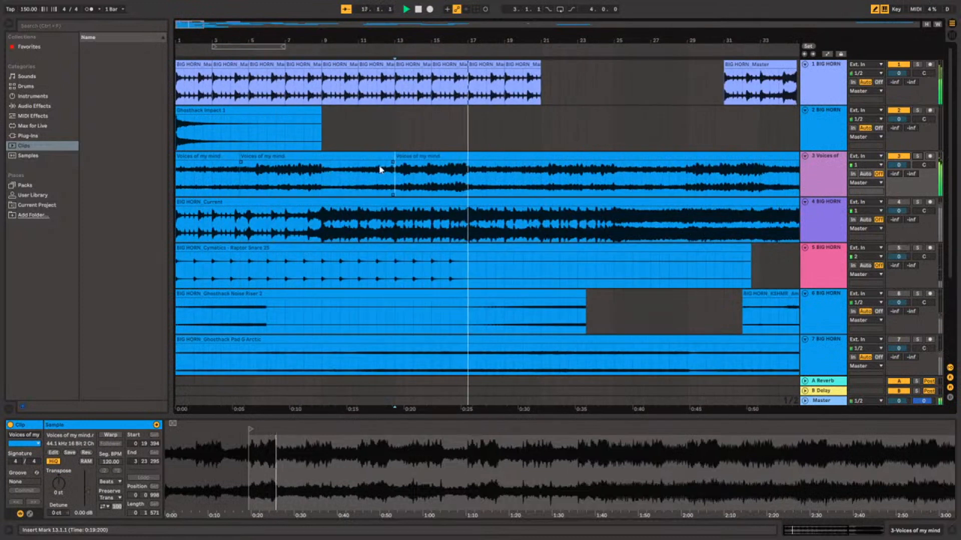
scroll(435, 159, up, 1)
scroll(491, 133, down, 1)
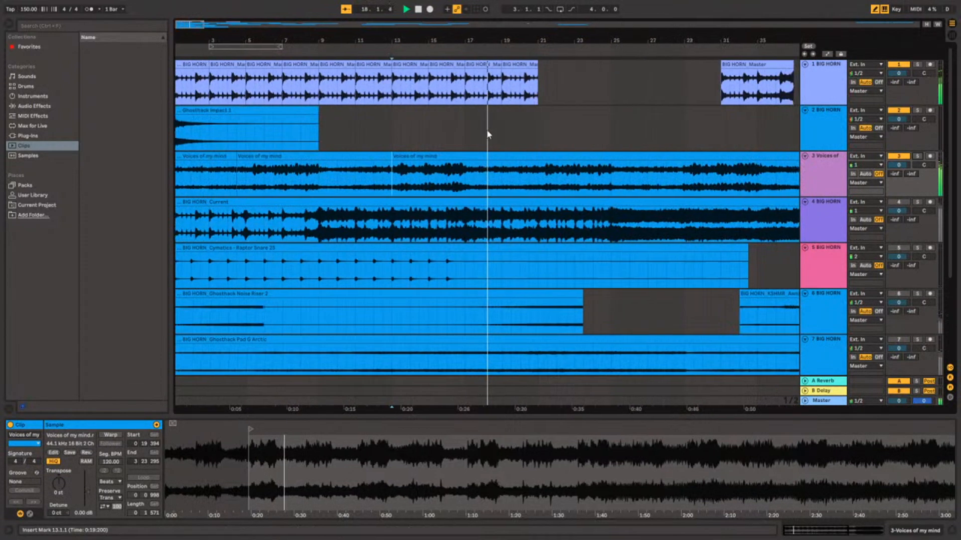
Move the short BIG HORN Master clip at bar 31 to track 2 and extend the track 1 intro to 40.1.1 by duplicating its ten clips.
scroll(489, 134, down, 2)
click(328, 82)
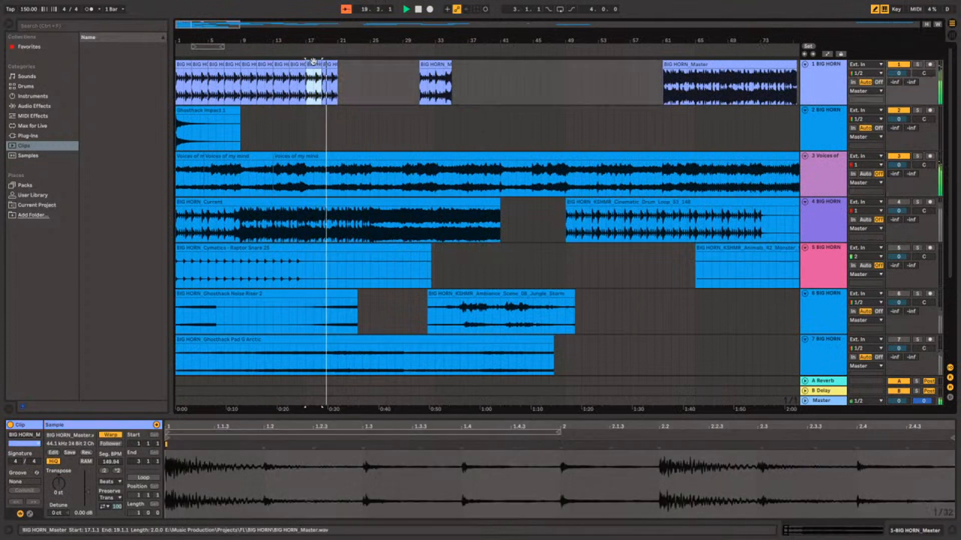
shift+click(182, 65)
drag(435, 83, 695, 127)
key(ctrl+d)
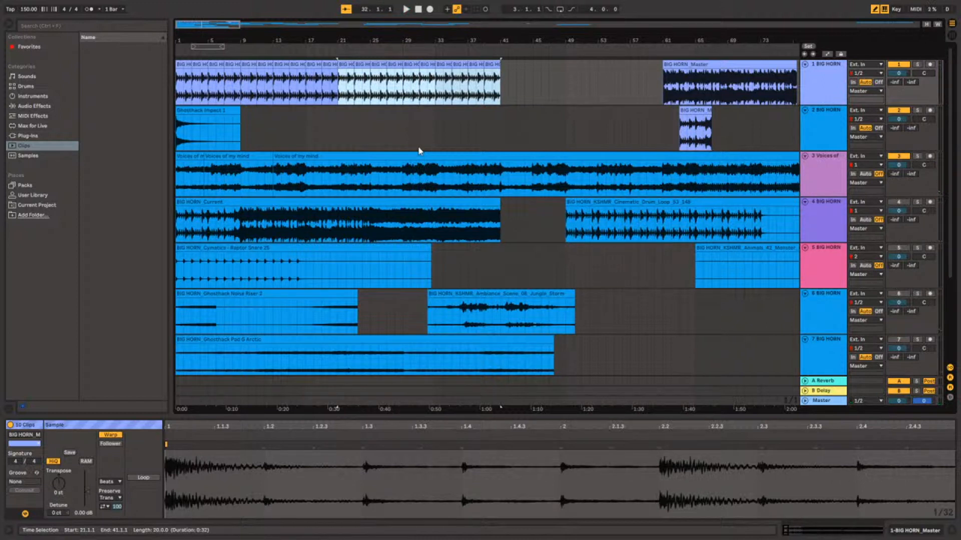
click(483, 62)
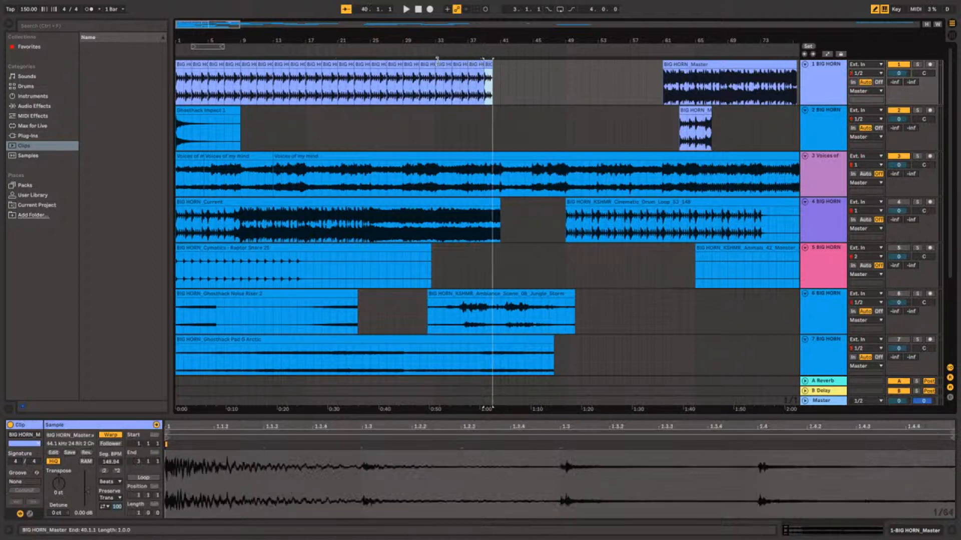
Play the arrangement from 33.1.1 and solo track 3 during playback.
drag(431, 91, 167, 193)
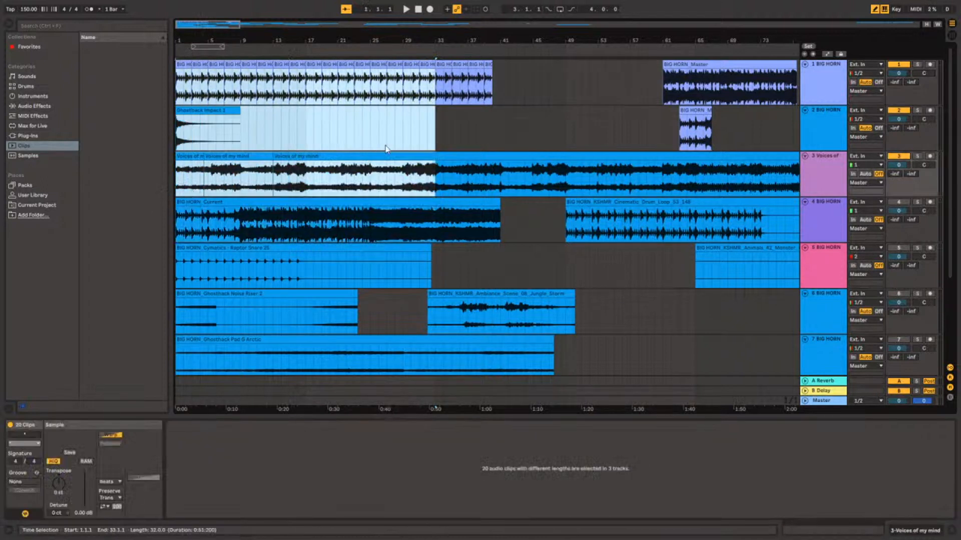
click(440, 122)
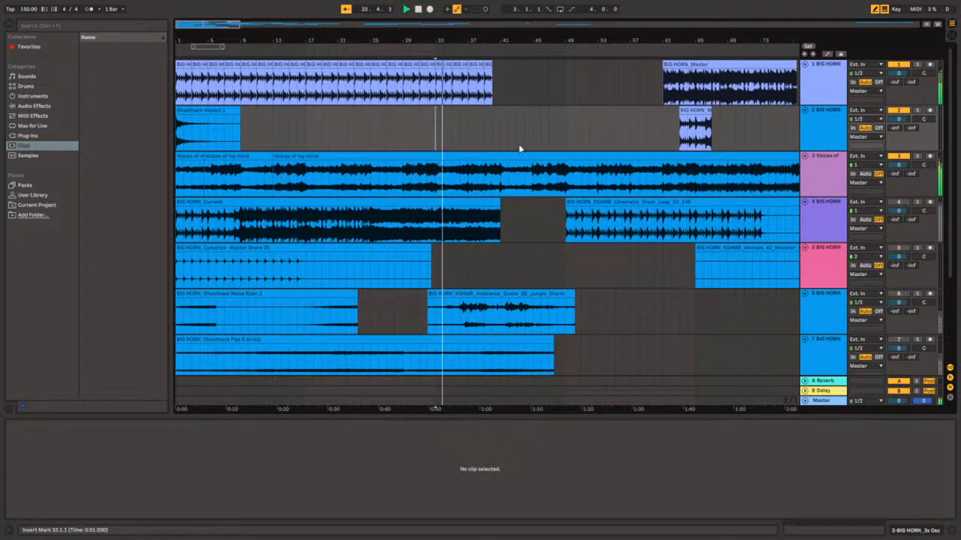
click(917, 156)
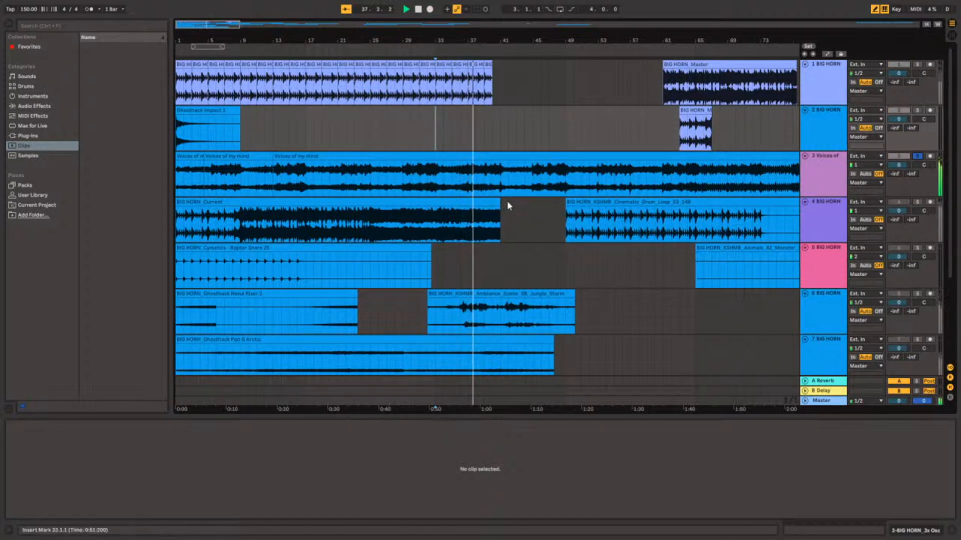
Listen to the Voices of my mind song at bars 45, 61, 93, 109 and 124.
click(531, 189)
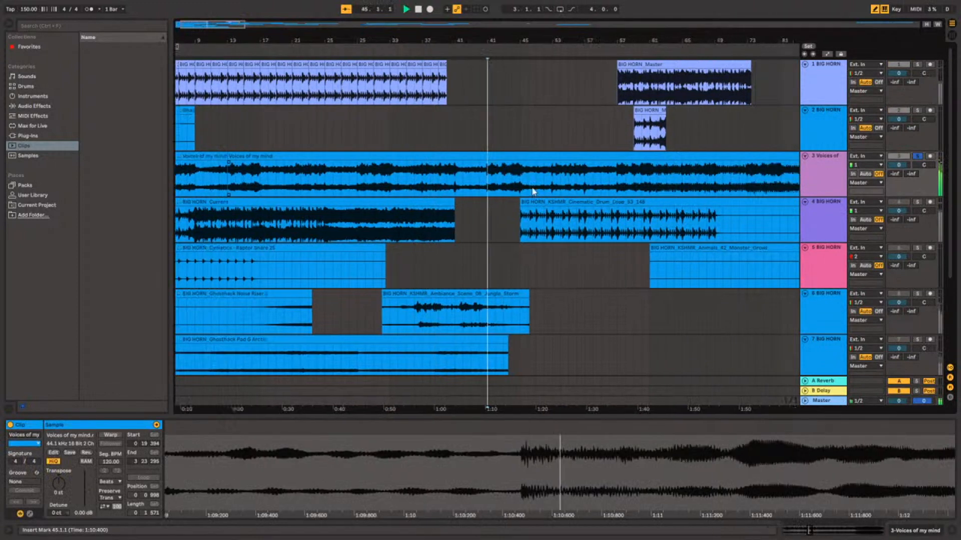
click(611, 184)
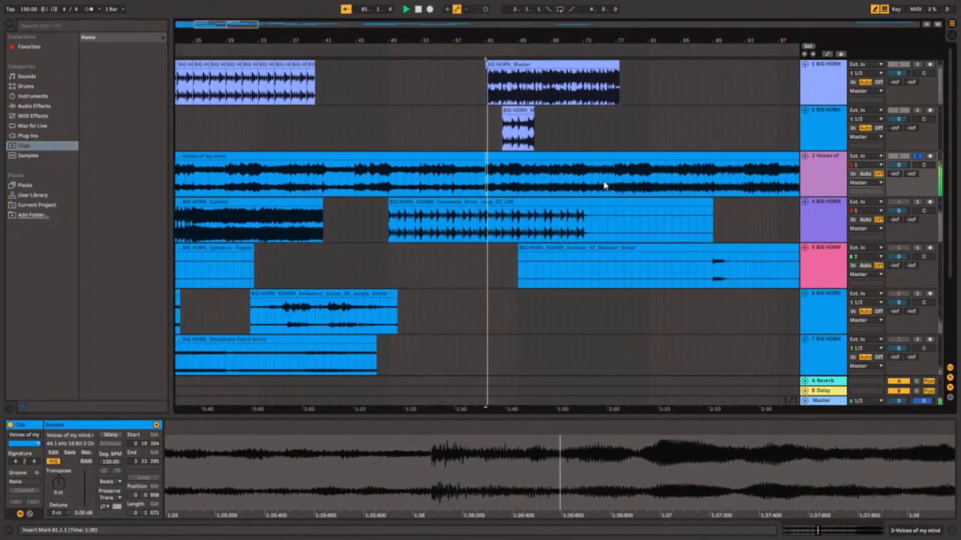
click(612, 182)
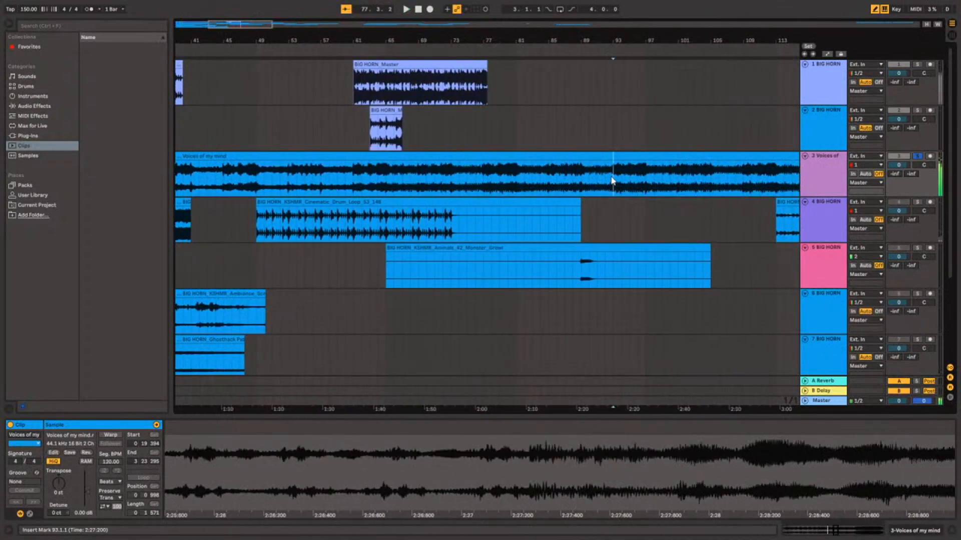
click(610, 181)
click(611, 181)
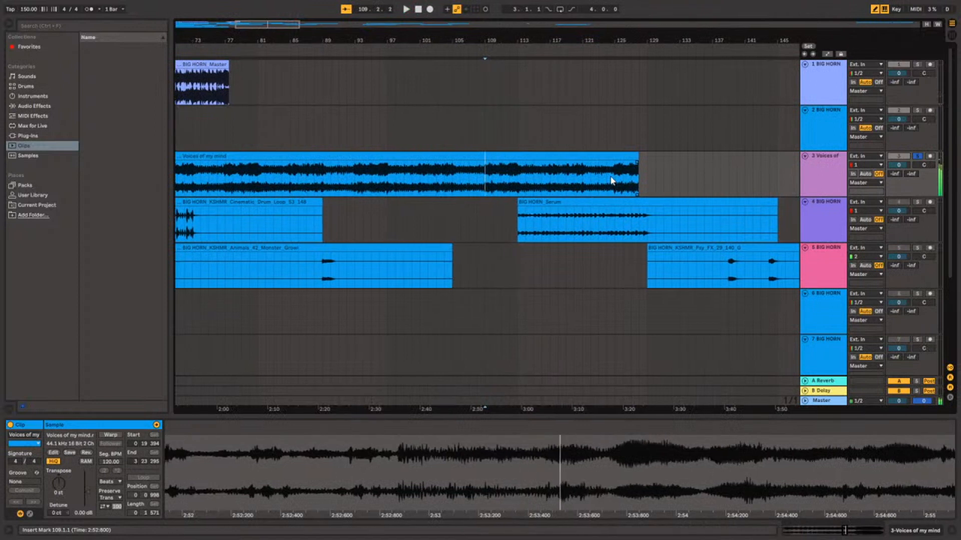
click(611, 179)
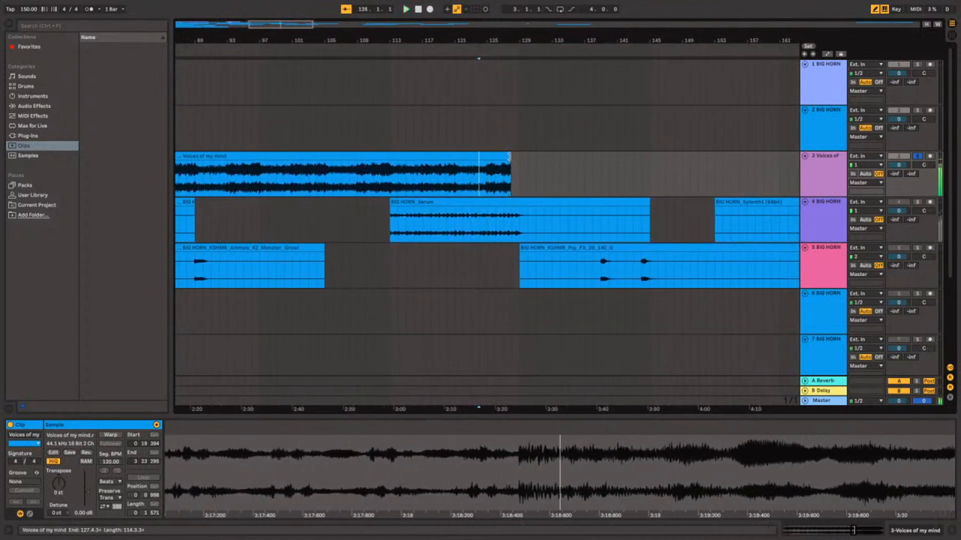
Show the whole arrangement and listen to the Voices of my mind clip from 21.1.1 and from 71.1.1.
key(w)
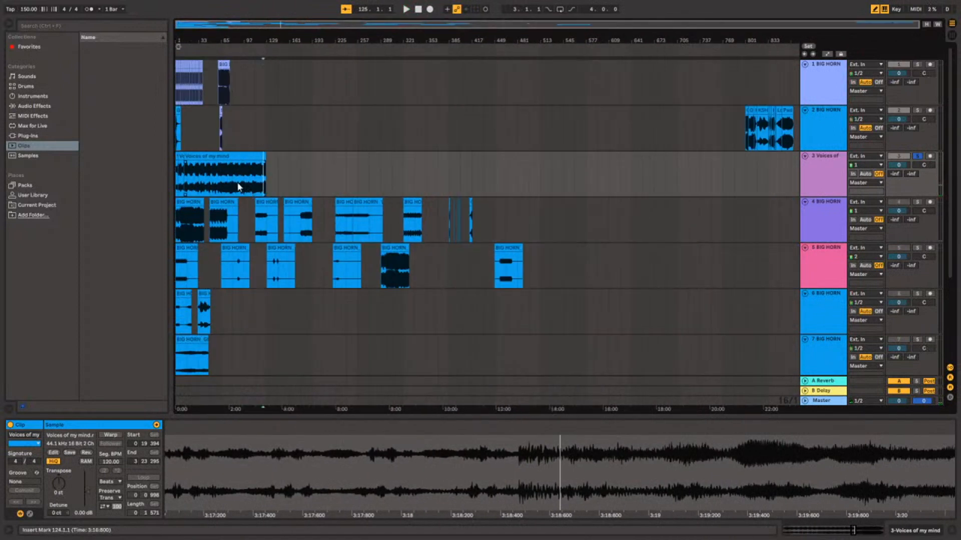
scroll(192, 185, up, 5)
click(207, 182)
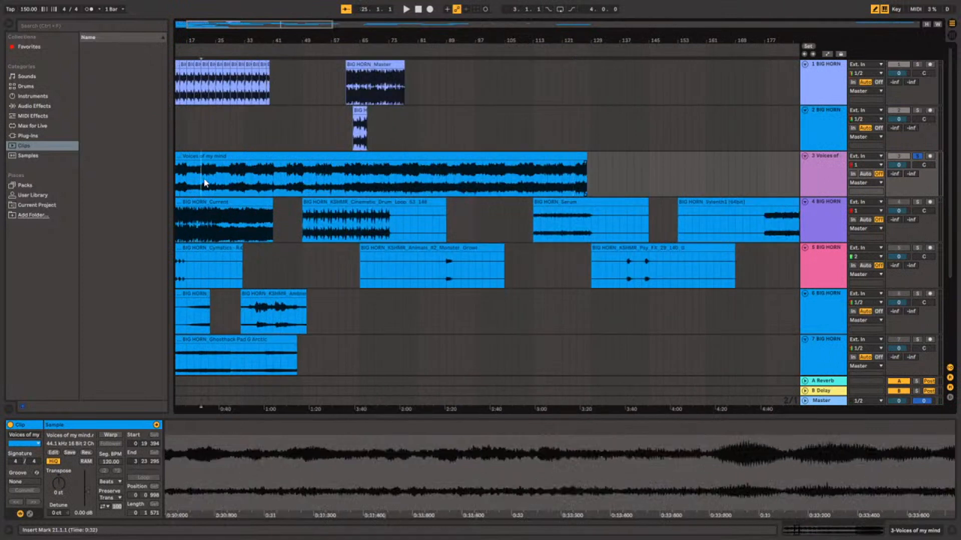
key(space)
click(428, 173)
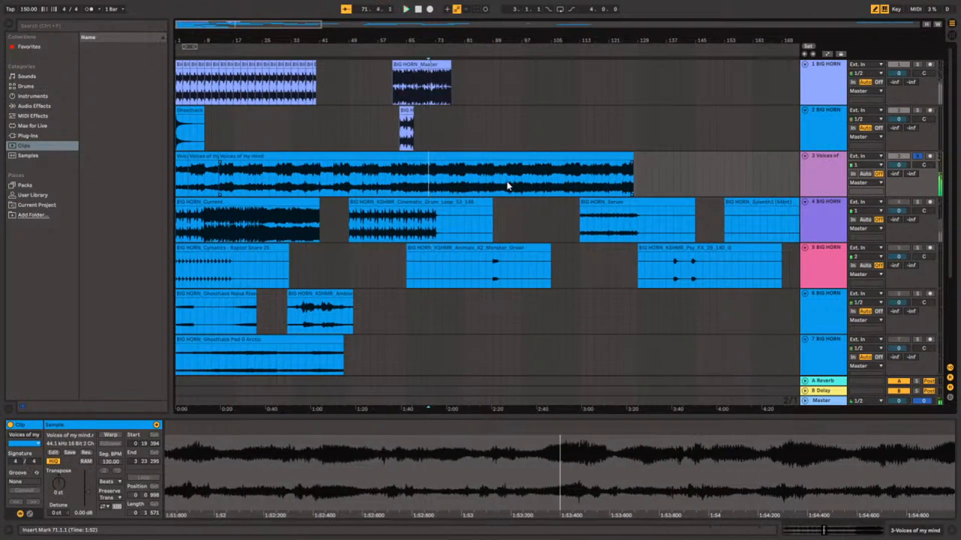
Split the Voices of my mind clip at 61.1.1, where the BIG HORN Master clip starts, and check the song after the split.
click(392, 192)
click(420, 202)
key(ctrl+e)
click(393, 187)
shift+click(409, 187)
click(405, 176)
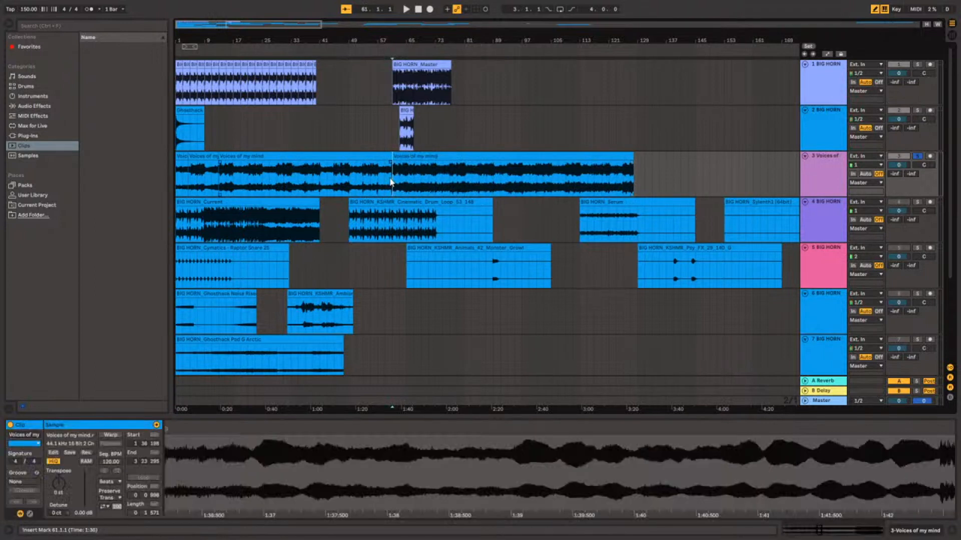
drag(471, 176, 524, 179)
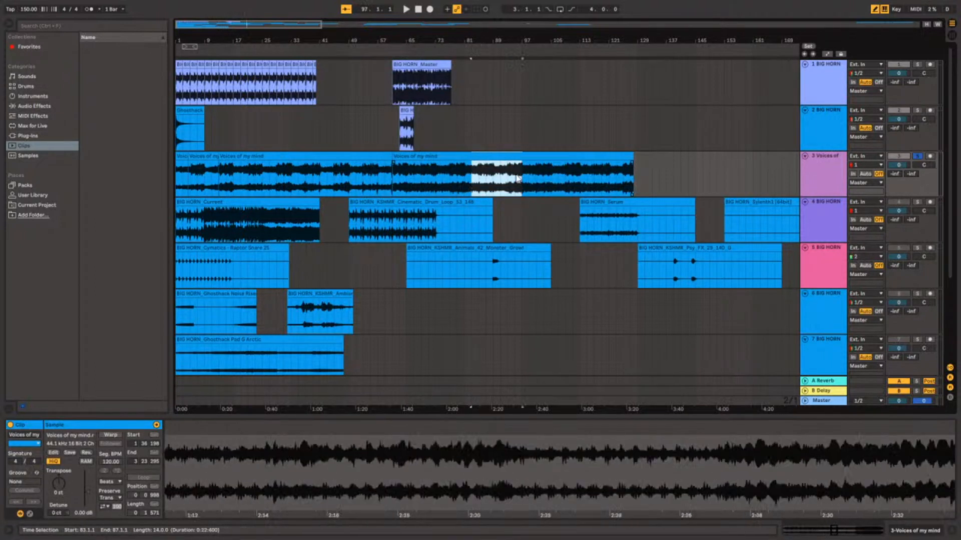
click(421, 181)
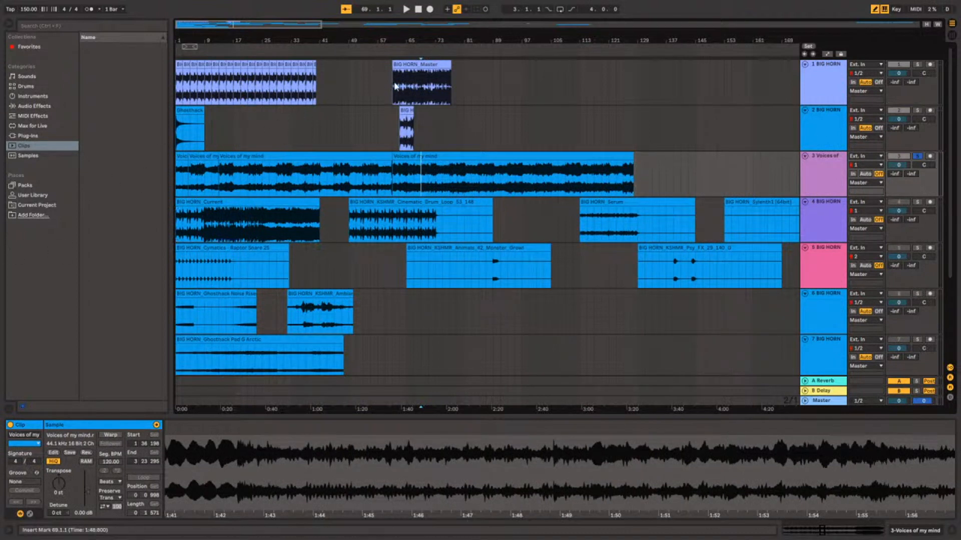
Extend the end of the BIG HORN Master clip at bar 61 to about bar 93 and play it from 73.1.1.
click(439, 61)
drag(450, 65, 504, 65)
click(432, 95)
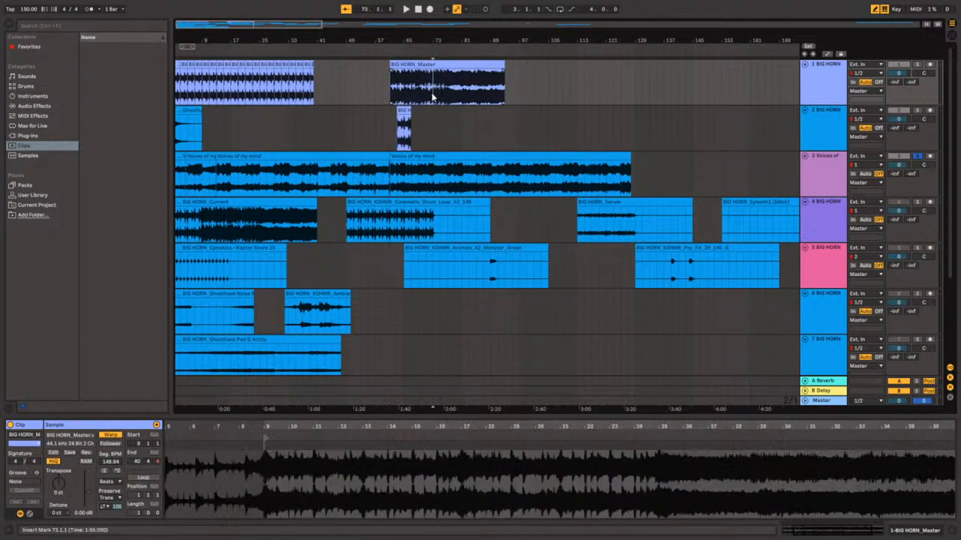
key(space)
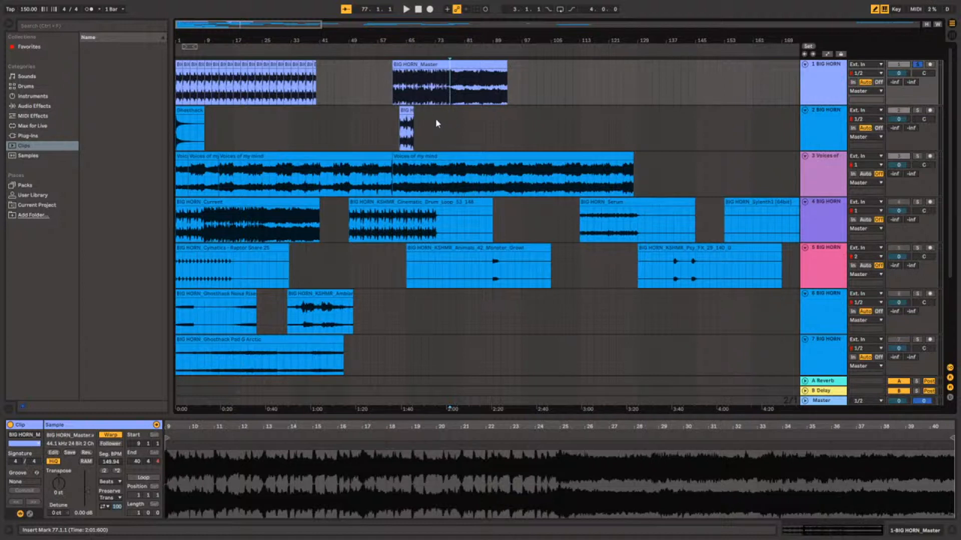
Listen to the soloed BIG HORN Master clip on track 1 from 61.1.1 and from 79.1.1.
click(398, 96)
click(395, 93)
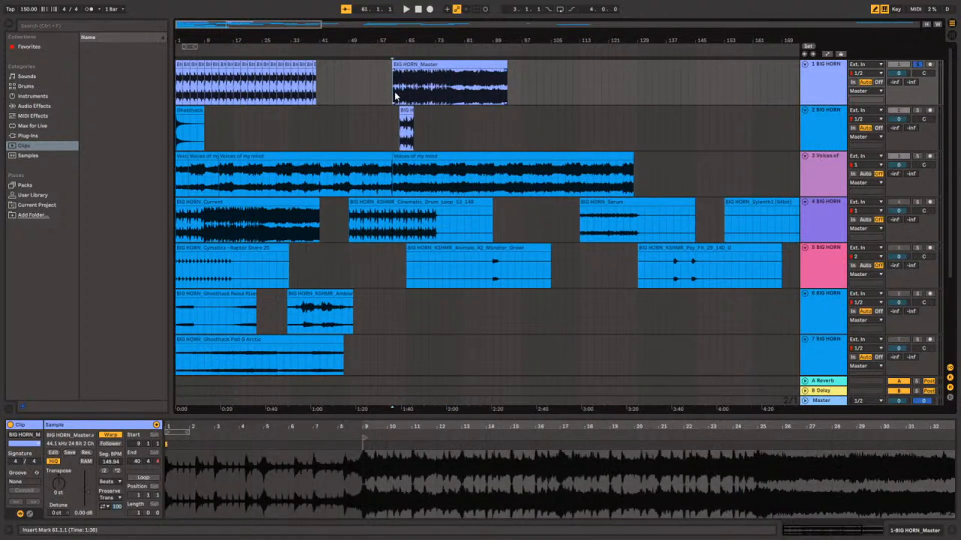
key(space)
click(458, 88)
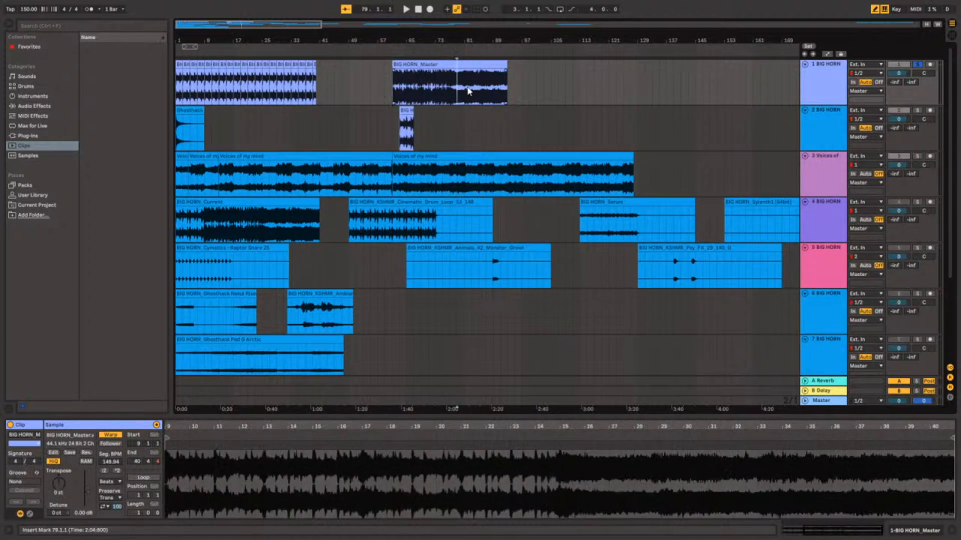
key(space)
Listen to the end of the BIG HORN Master clip from 89.1.1 and from 92.2.1, and return to the full arrangement view.
click(504, 91)
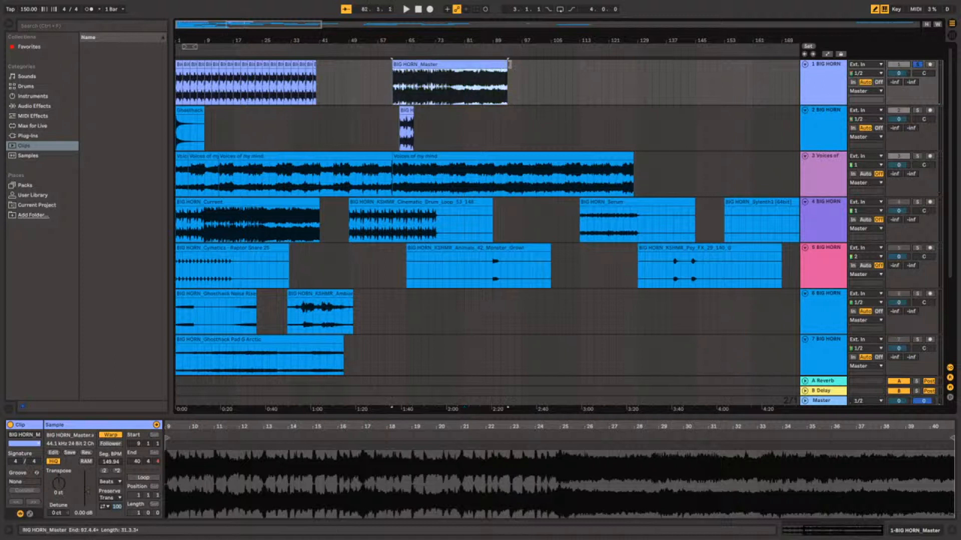
click(495, 93)
key(space)
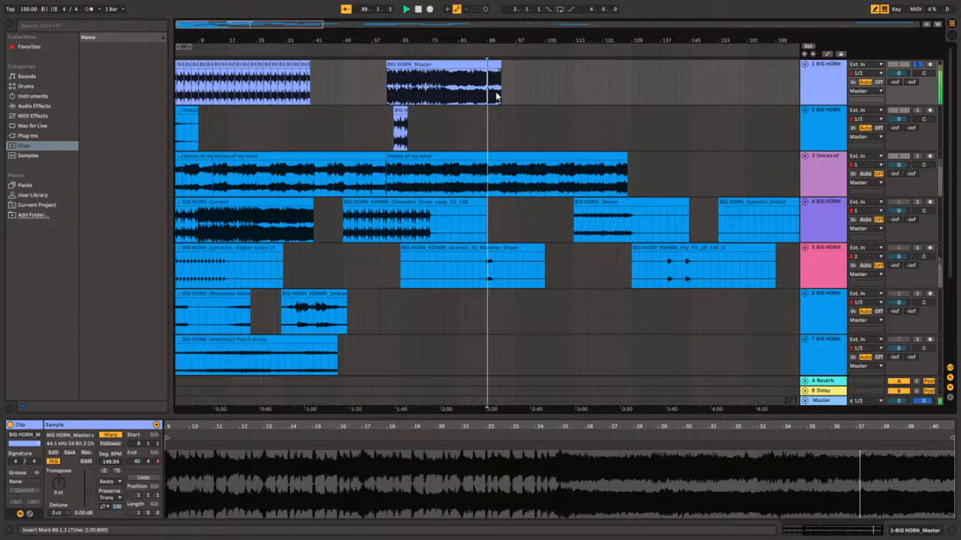
scroll(495, 92, up, 6)
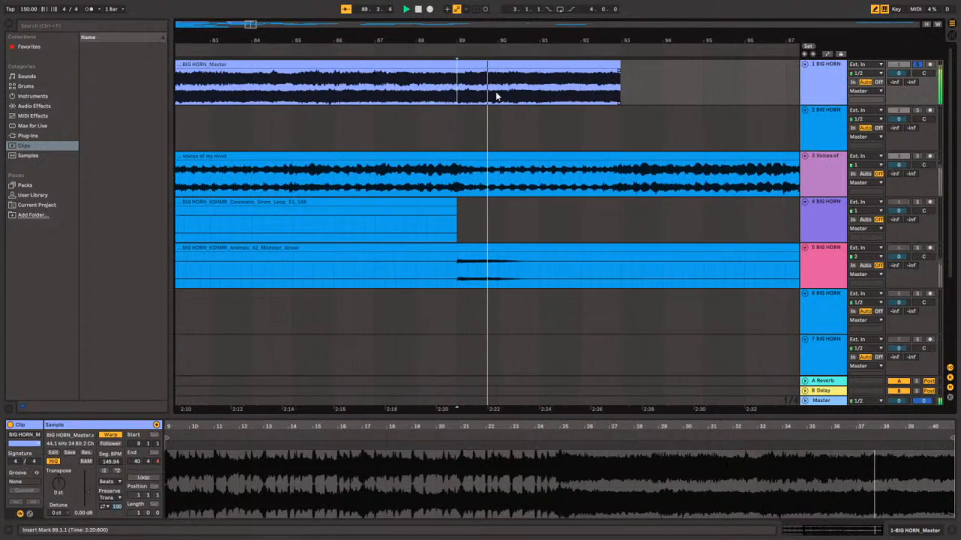
click(561, 97)
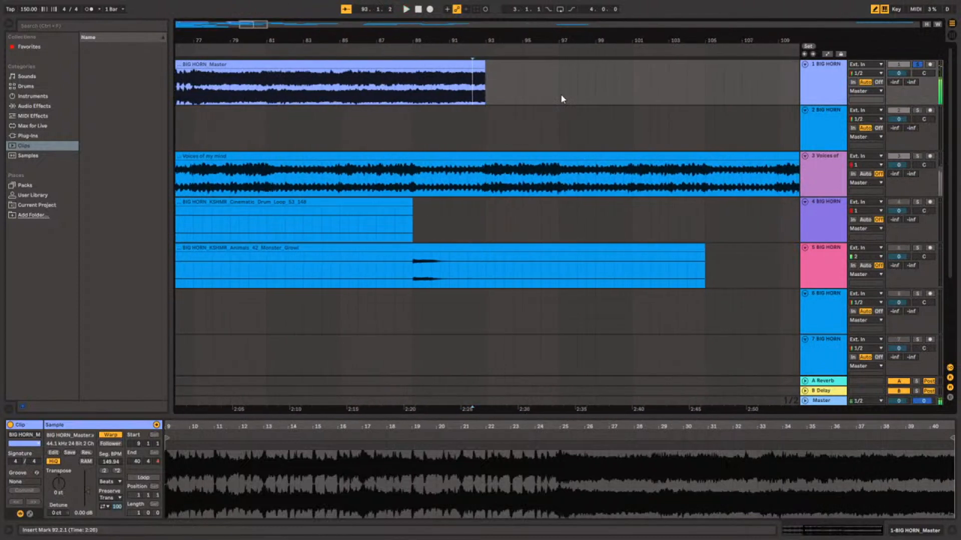
key(w)
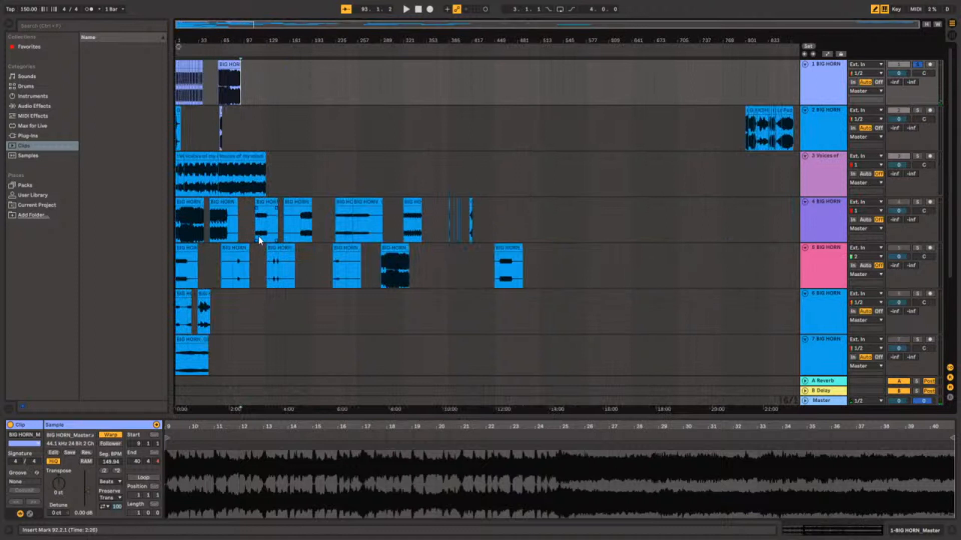
Solo track 4 and play its BIG HORN Current clip from 1.1.1.
click(179, 222)
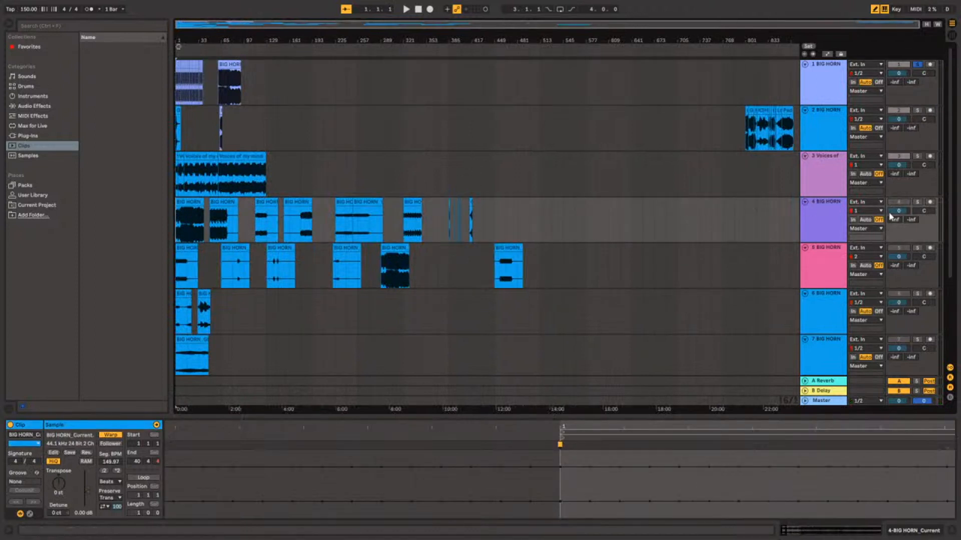
click(916, 202)
key(space)
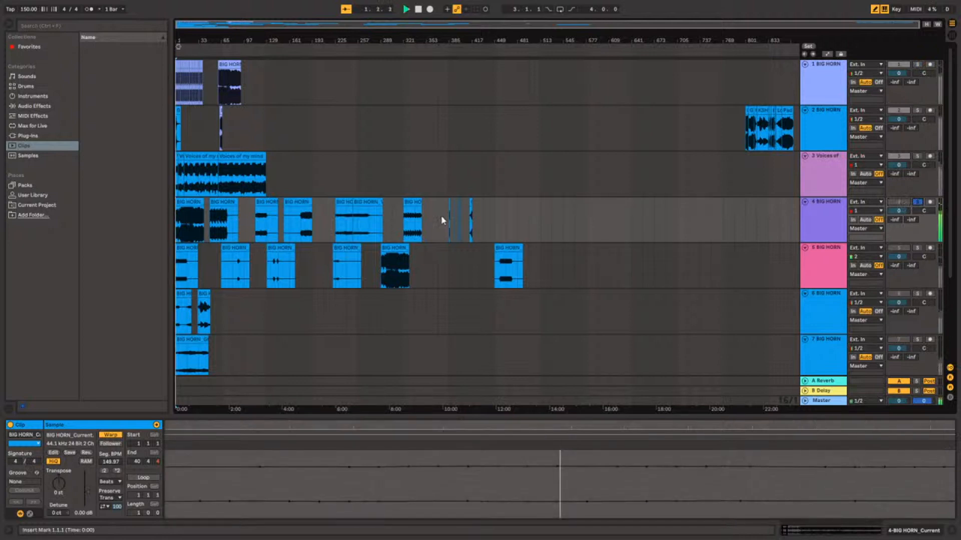
click(214, 230)
scroll(212, 227, up, 4)
scroll(213, 226, left, 3)
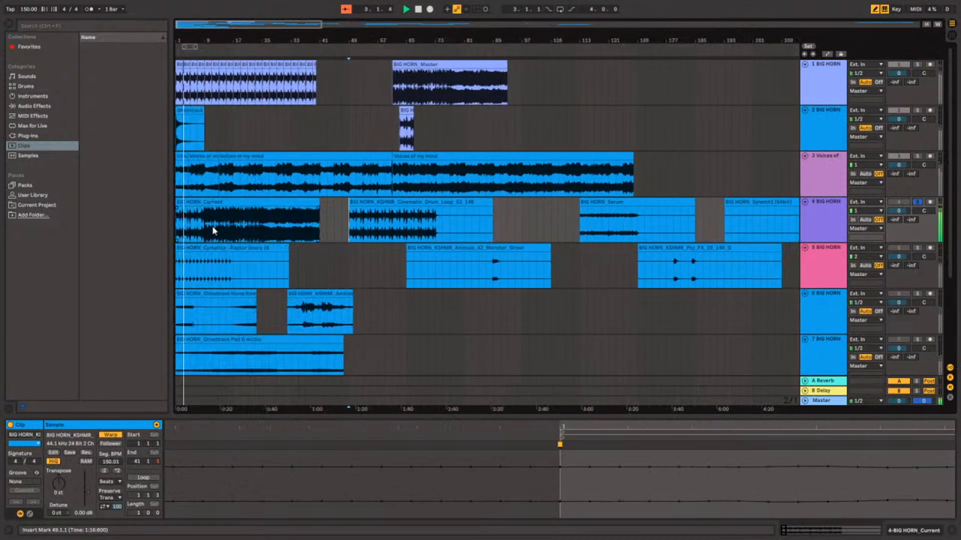
Listen to the track 4 clips at bar 25 of Current, bar 51 of the Cinematic Drum Loop and bar 121 of Serum.
click(226, 227)
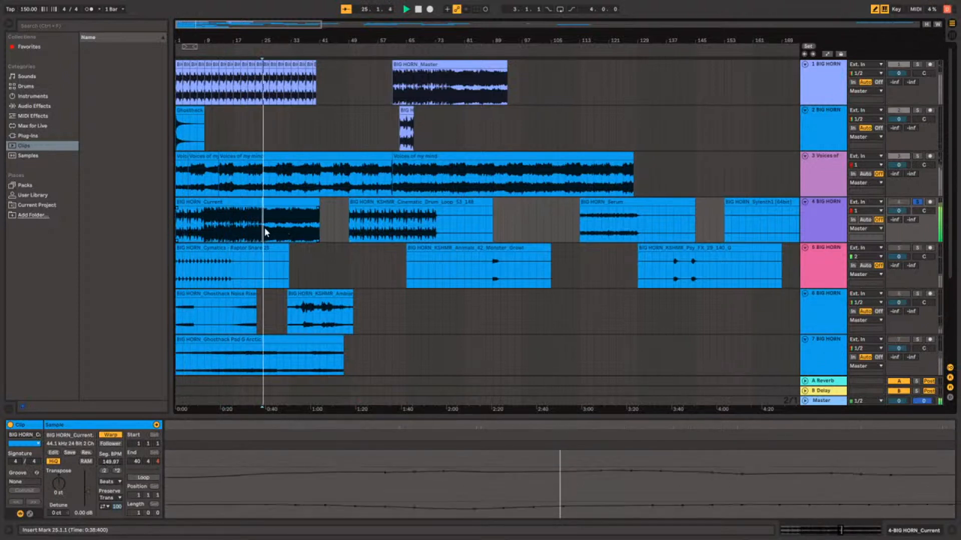
click(299, 226)
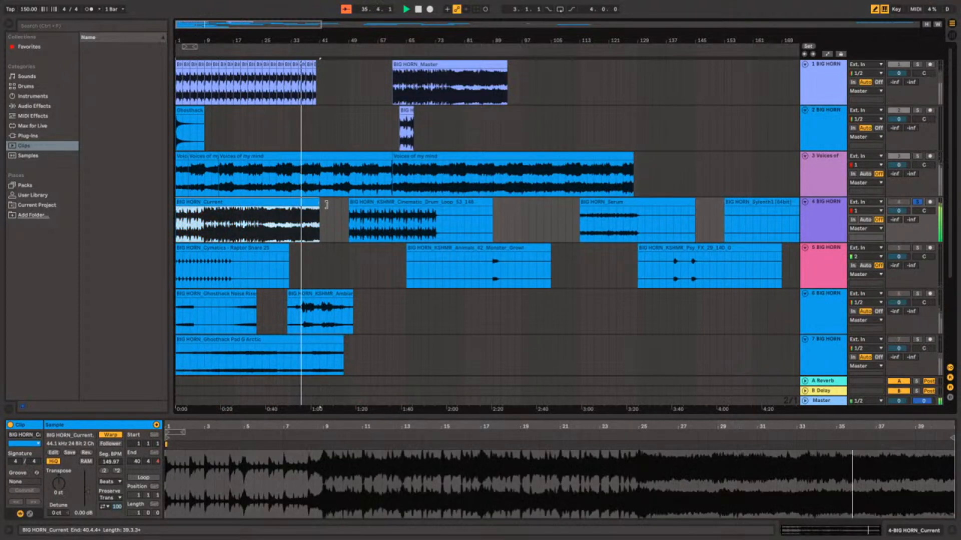
click(359, 213)
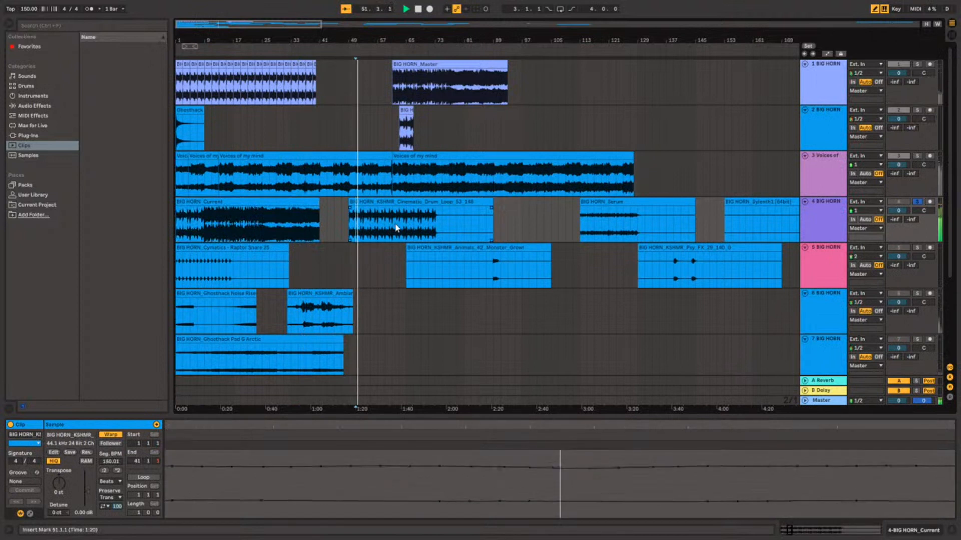
scroll(399, 223, up, 5)
scroll(398, 218, down, 10)
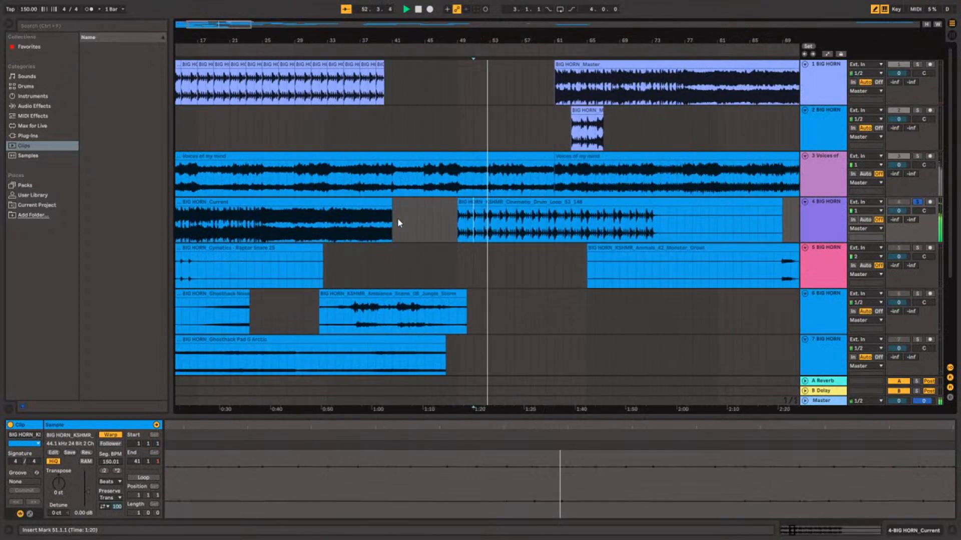
click(368, 231)
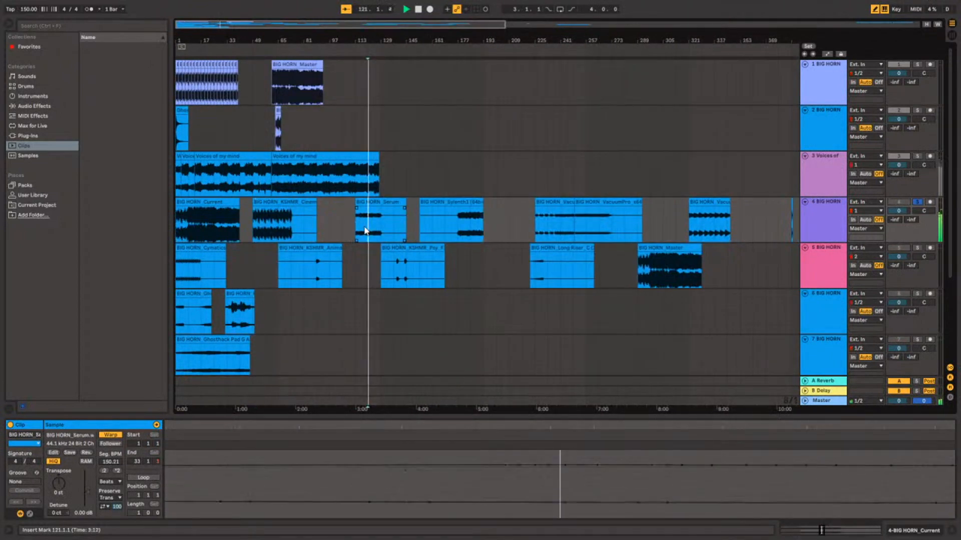
scroll(365, 230, up, 5)
scroll(364, 227, down, 6)
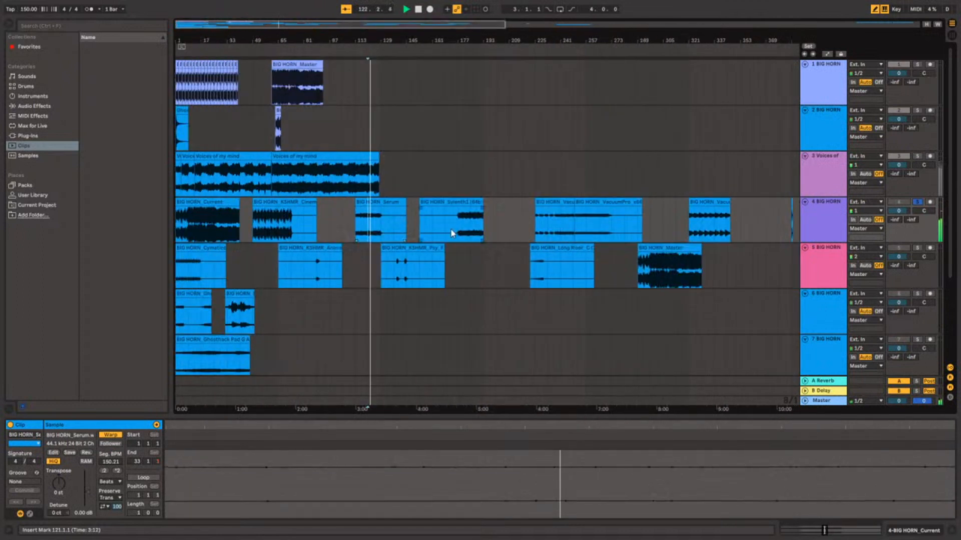
Listen to the BIG HORN Sylenth1 clip on track 4 from 177.1.1 and inspect its waveform around bar 185.
click(460, 232)
scroll(459, 232, up, 3)
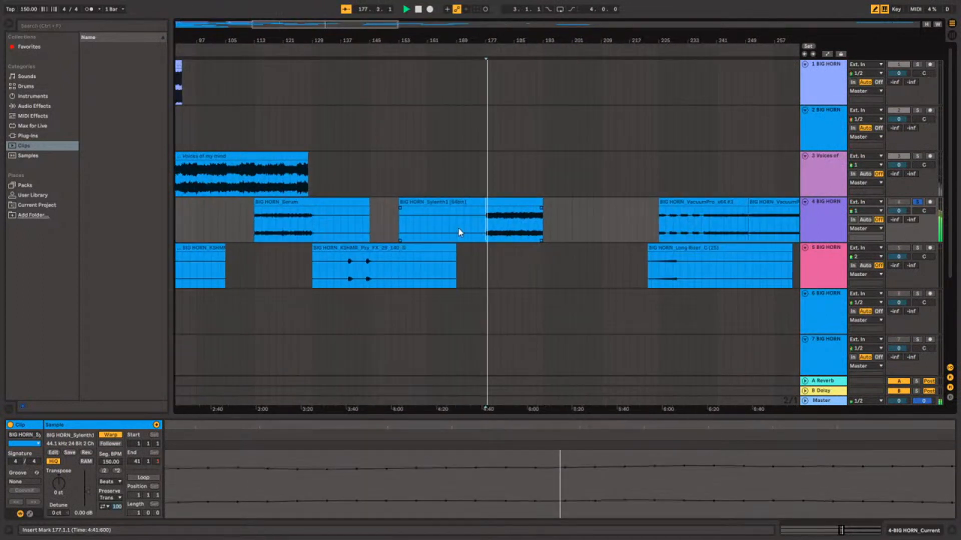
scroll(457, 227, down, 3)
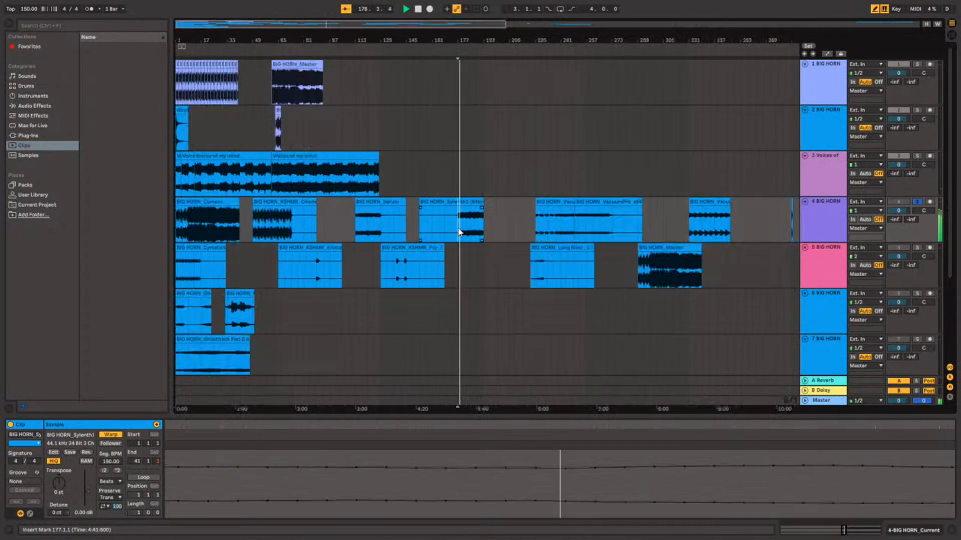
click(448, 203)
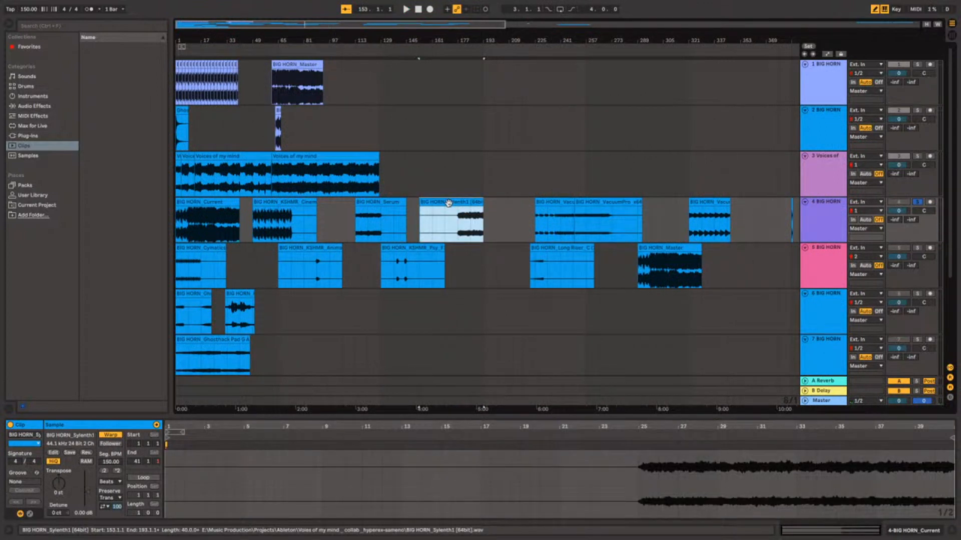
click(473, 231)
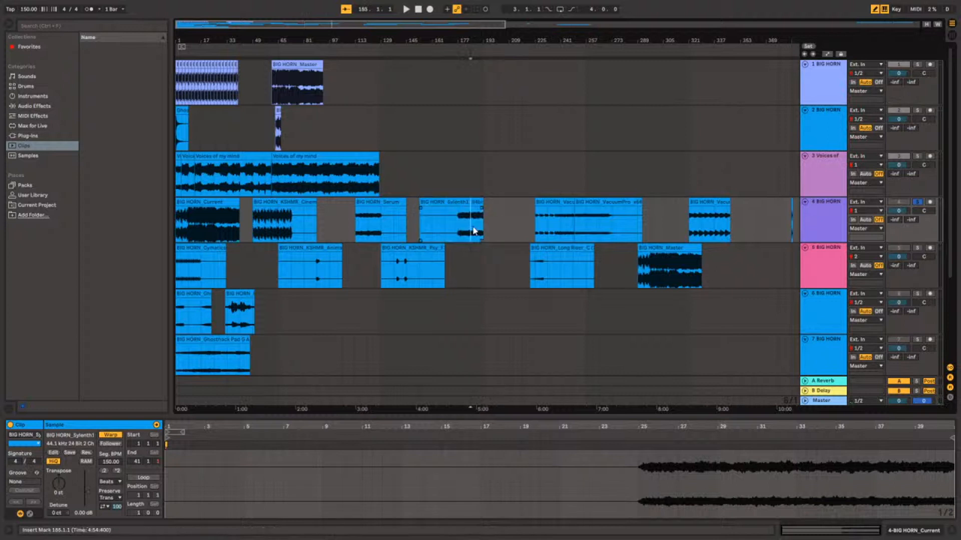
scroll(473, 231, up, 5)
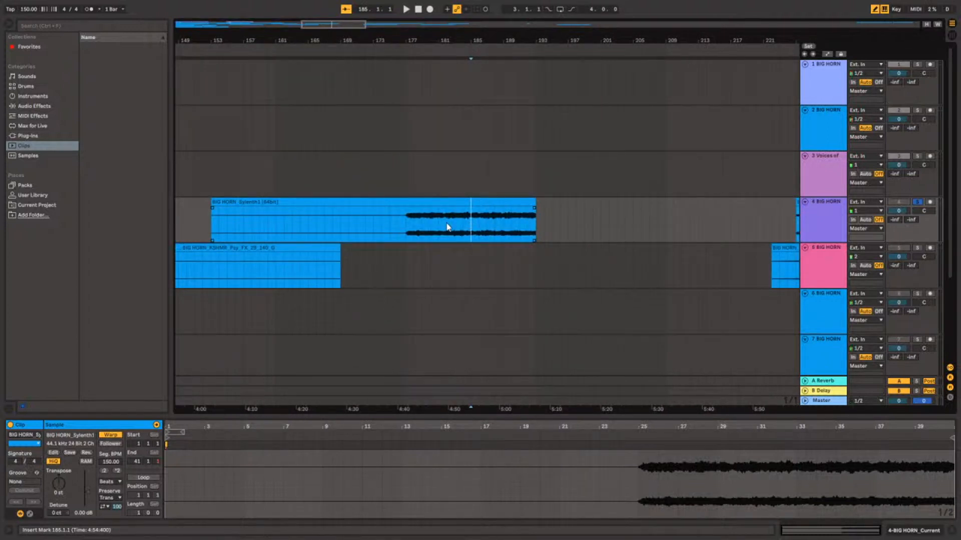
scroll(449, 223, down, 4)
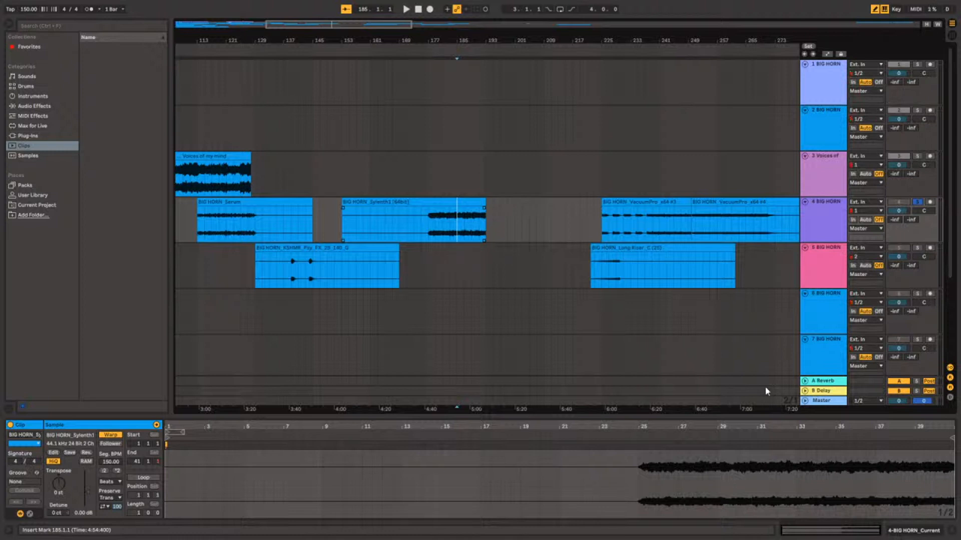
key(space)
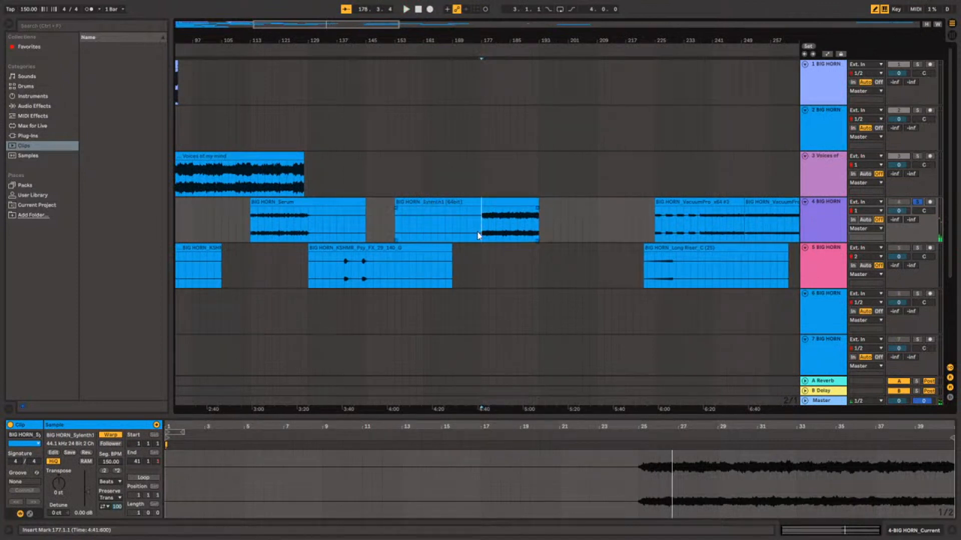
Split the Sylenth1 clip on track 4 at 177.1.1 and delete the silent part before the split.
click(484, 204)
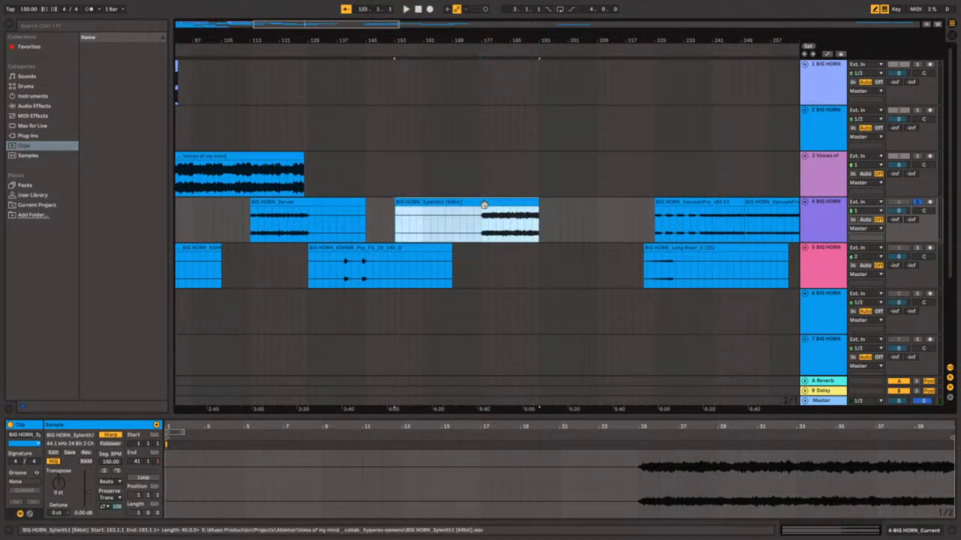
click(484, 220)
key(ctrl+e)
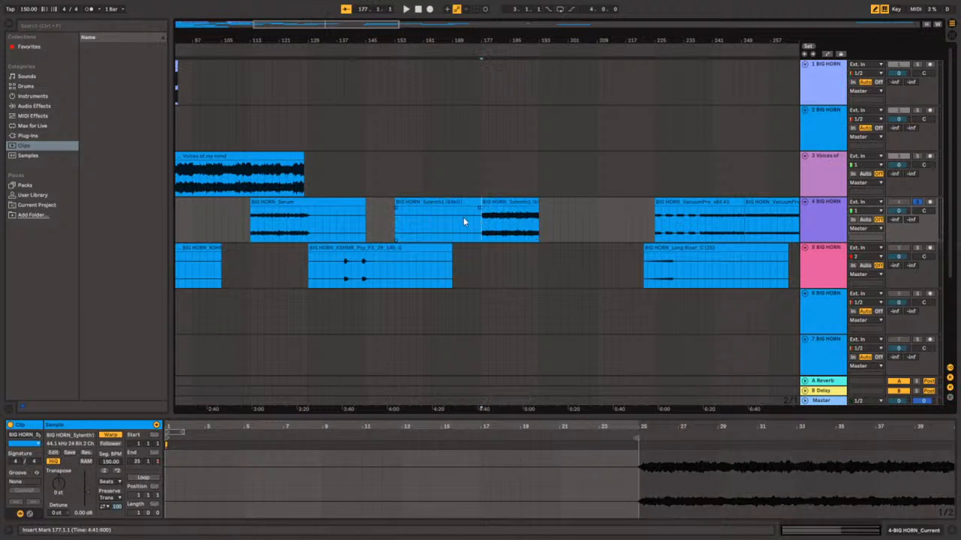
click(459, 205)
key(Delete)
click(500, 222)
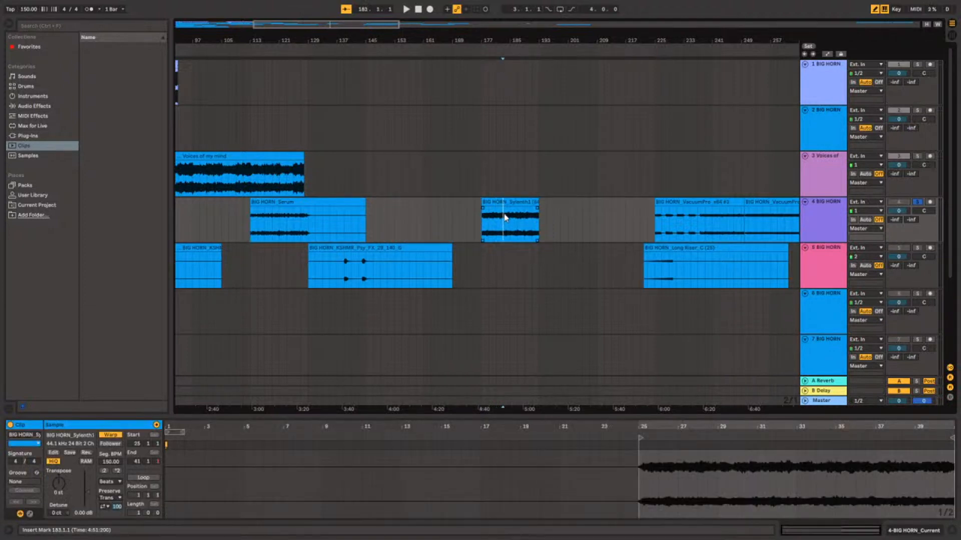
Select the trimmed Sylenth1 clip and listen to it from 177.1.1.
click(507, 202)
mouse_move(86, 492)
mouse_down()
mouse_move(92, 516)
mouse_move(88, 493)
mouse_up()
key(space)
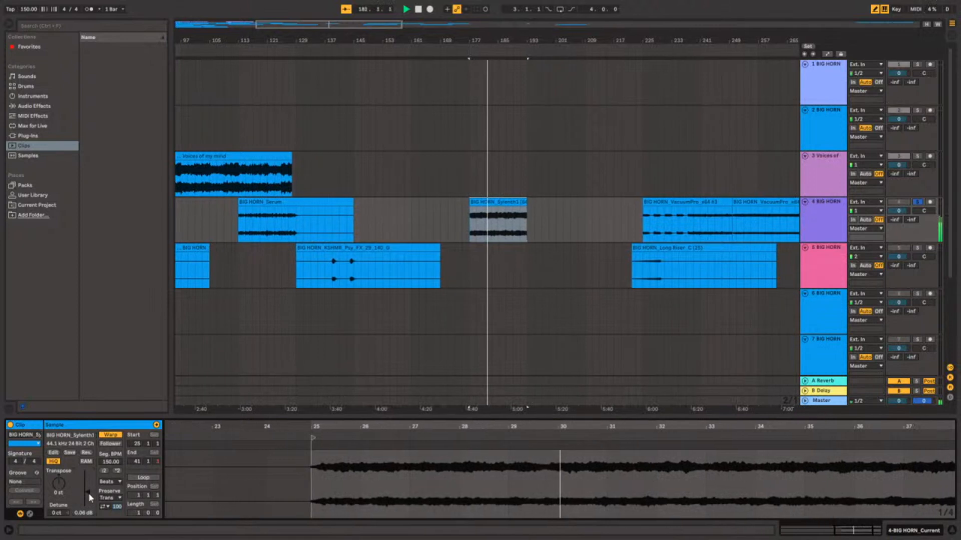
click(514, 230)
key(space)
key(space)
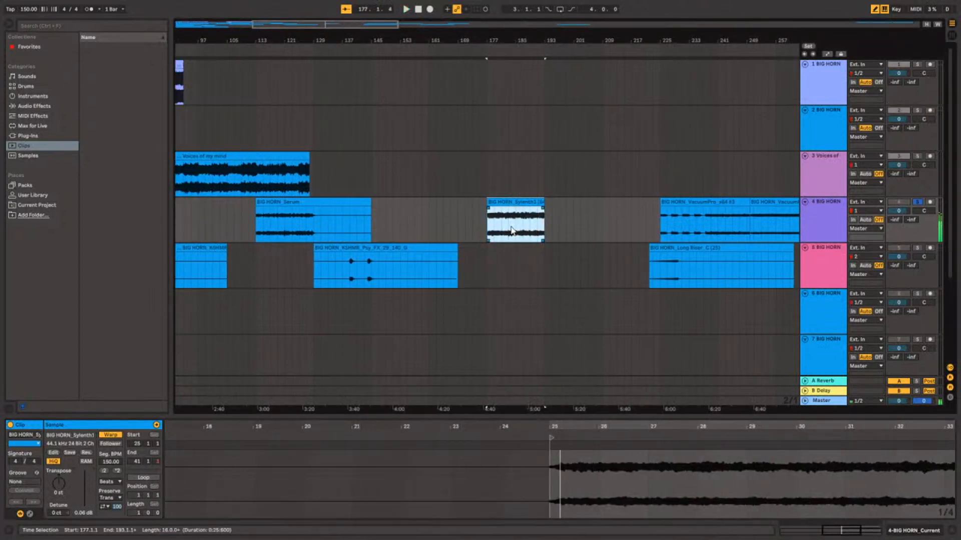
Lower the trimmed Sylenth1 clip's gain to -15.0 dB and turn off its warping.
click(11, 462)
mouse_move(86, 492)
mouse_down()
mouse_move(87, 507)
mouse_move(86, 498)
mouse_up()
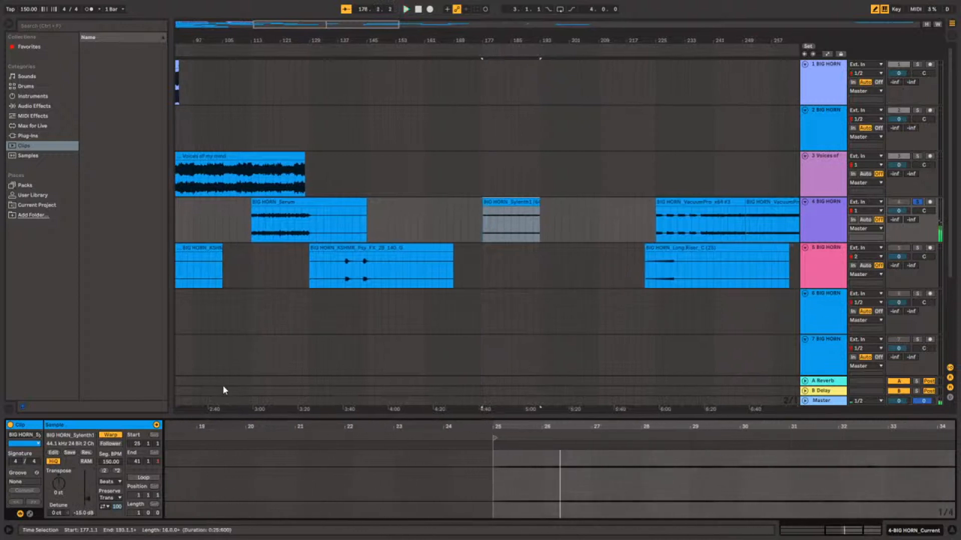
click(114, 434)
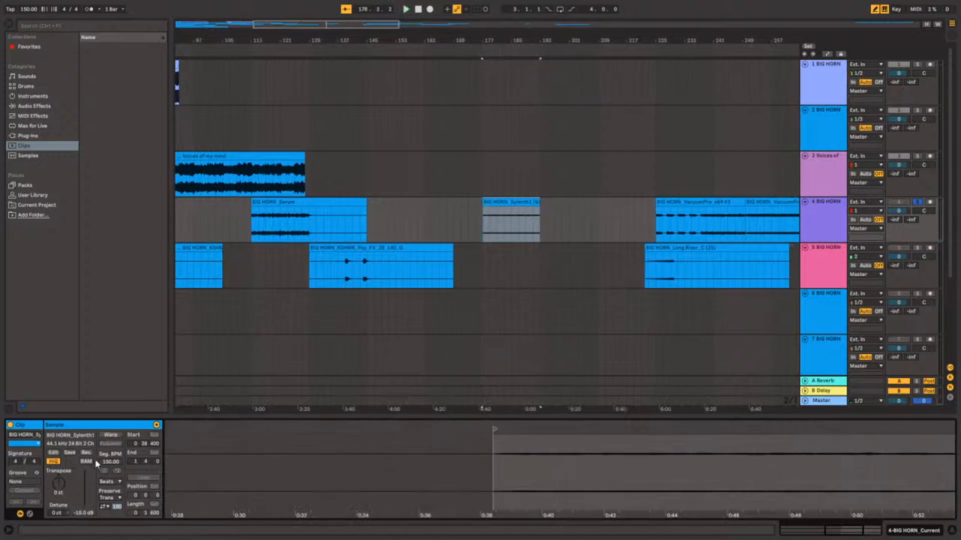
click(534, 203)
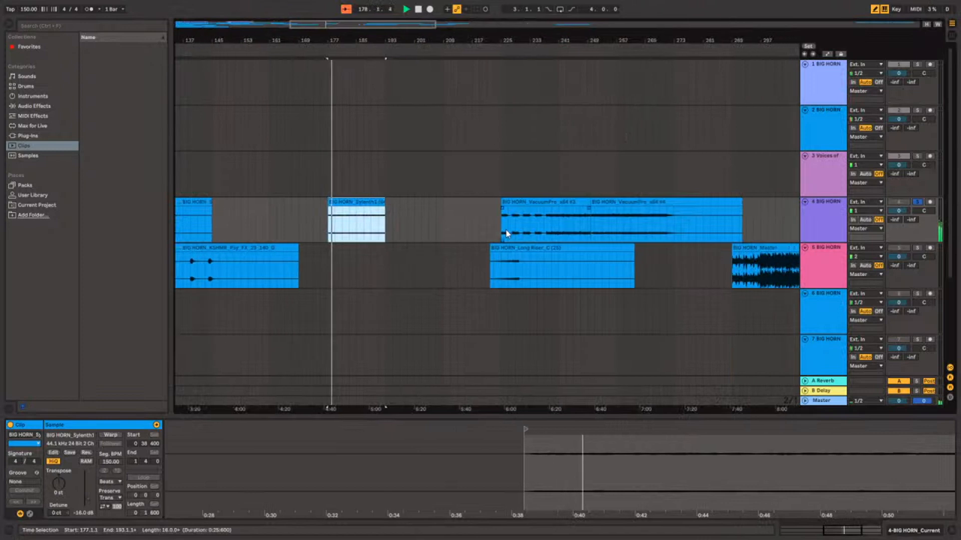
Play the VacuumPro_x64 #3 clip on track 4 from 225.1.1 and raise its gain to 6.63 dB.
click(507, 234)
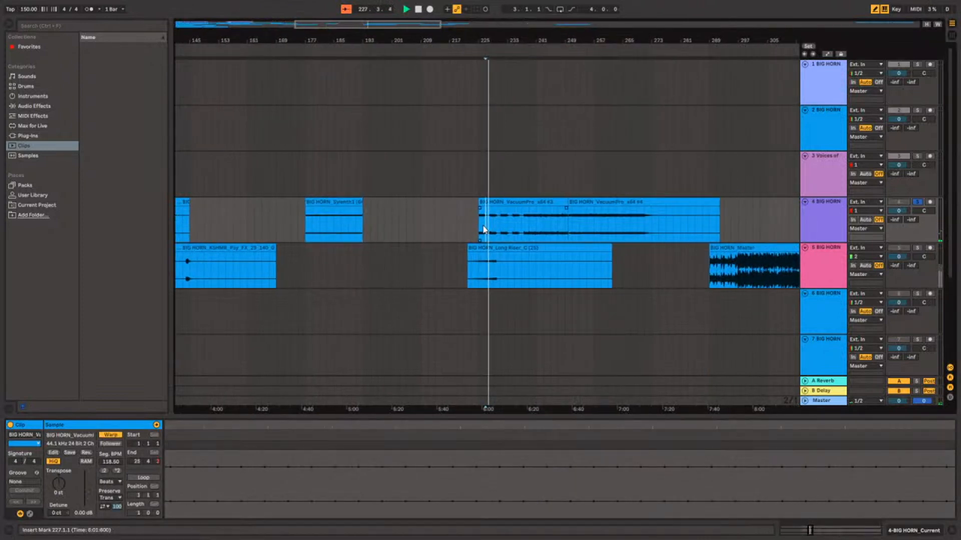
click(478, 225)
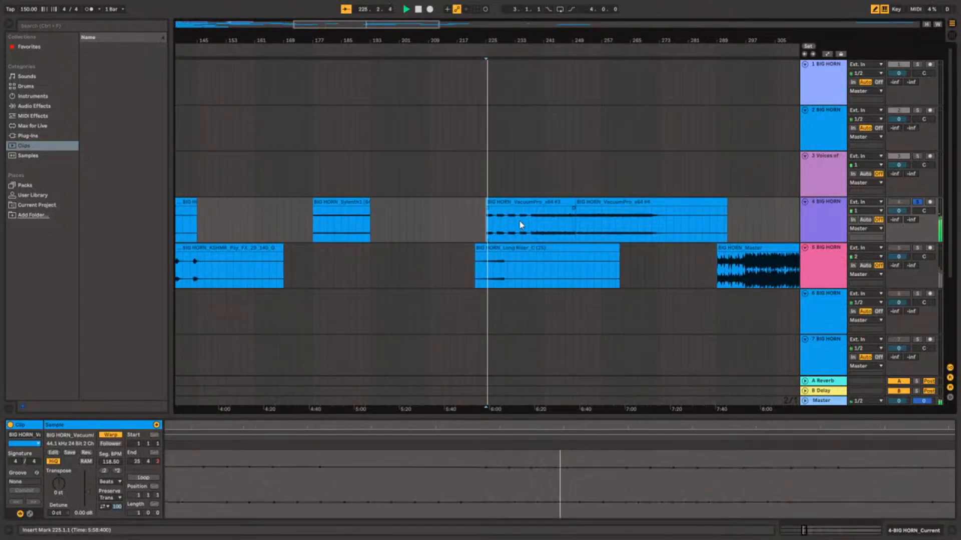
drag(89, 491, 89, 485)
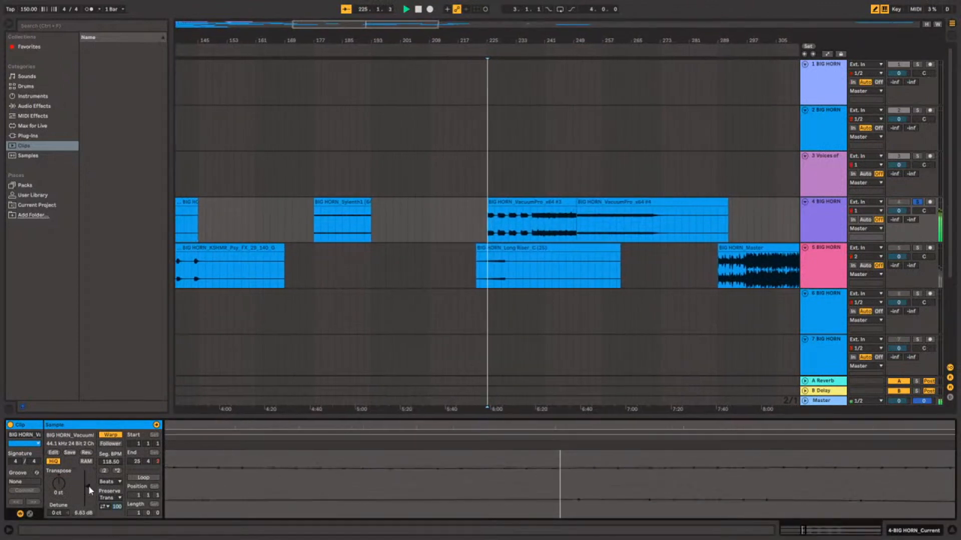
Listen to the VacuumPro_x64 #3 clip from 237.1.1 and the VacuumPro_x64 #4 clip from 252.1.1.
click(531, 226)
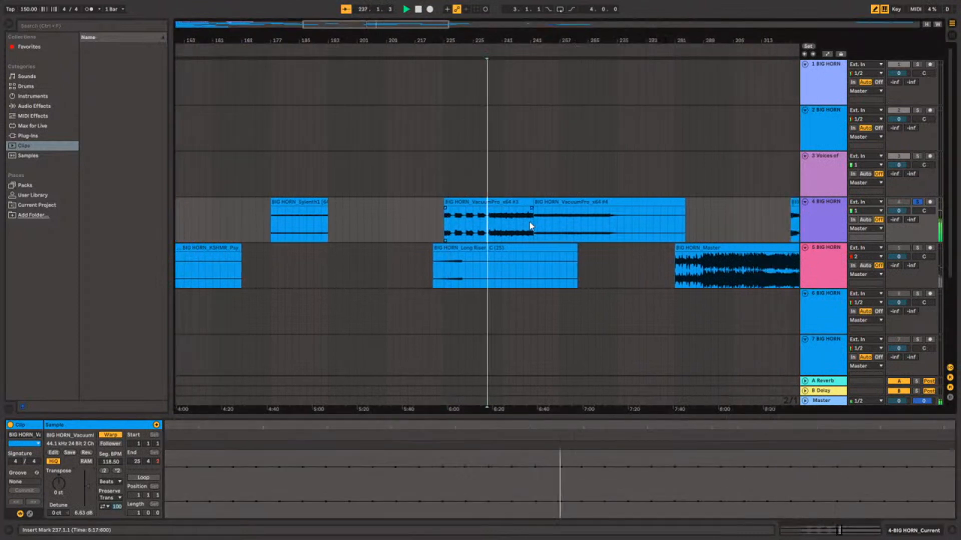
scroll(529, 232, up, 2)
scroll(596, 235, down, 4)
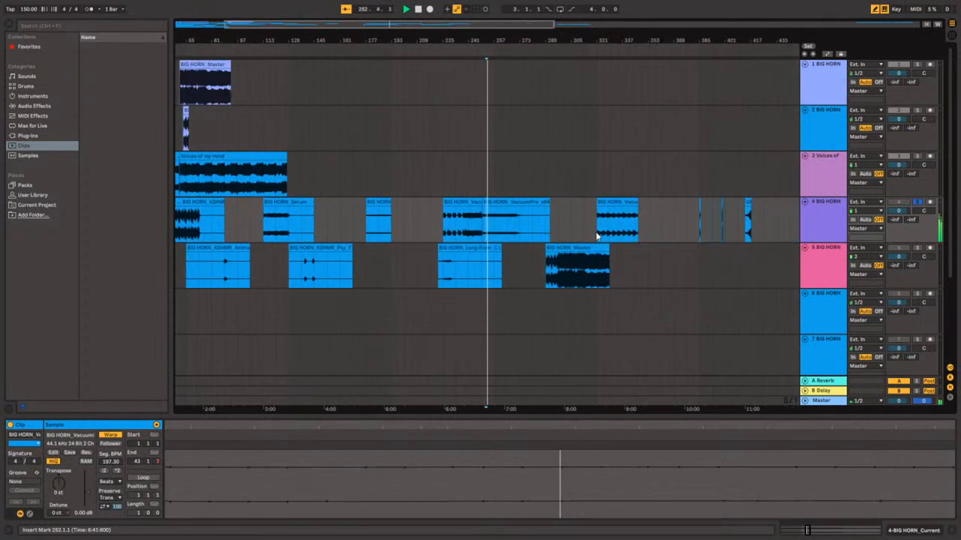
Move the VacuumPro_x64 #3 clip earlier on track 4 to 209.1.1 and turn off its warping.
click(465, 203)
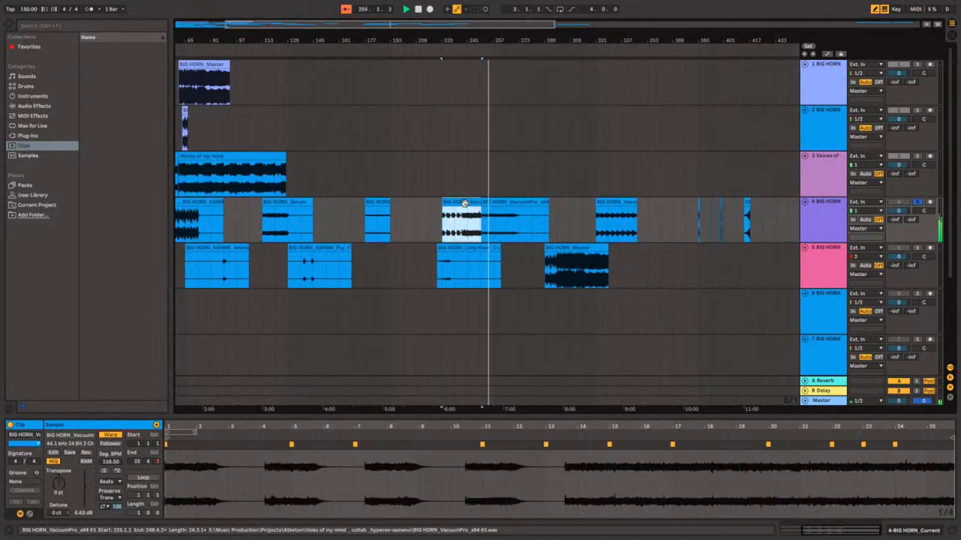
drag(464, 203, 438, 204)
click(111, 435)
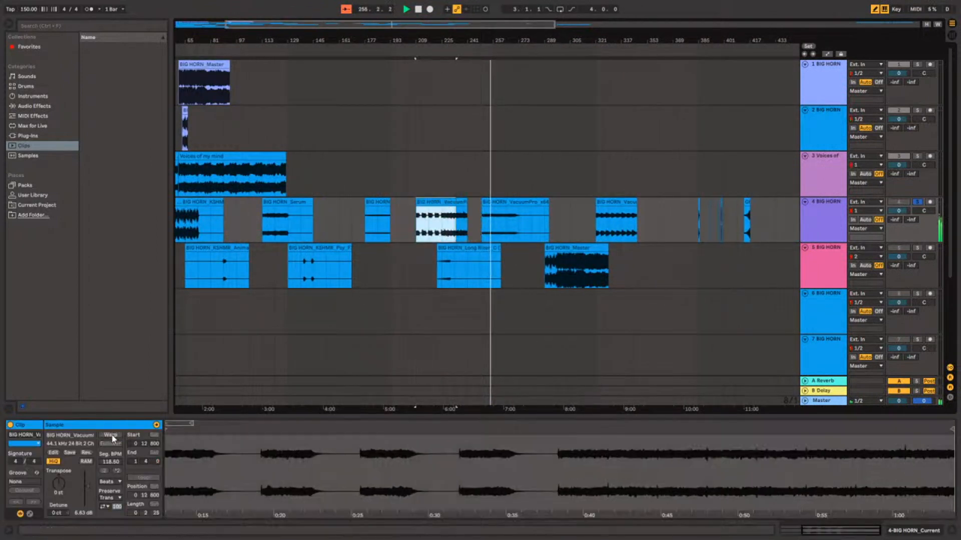
Listen to the unwarped VacuumPro_x64 #3 clip from 209.1.1 and from 229.1.1.
click(440, 245)
click(423, 235)
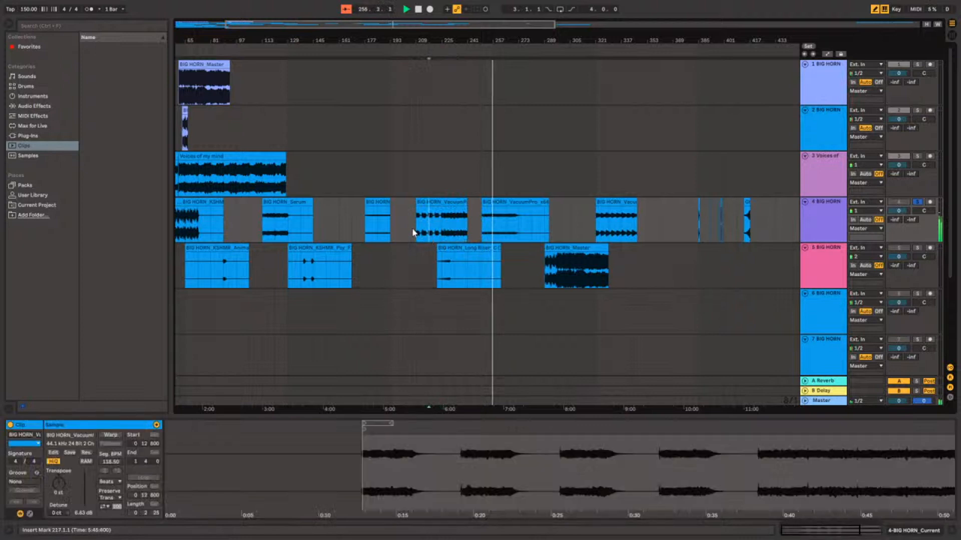
scroll(412, 228, left, 3)
scroll(412, 229, up, 8)
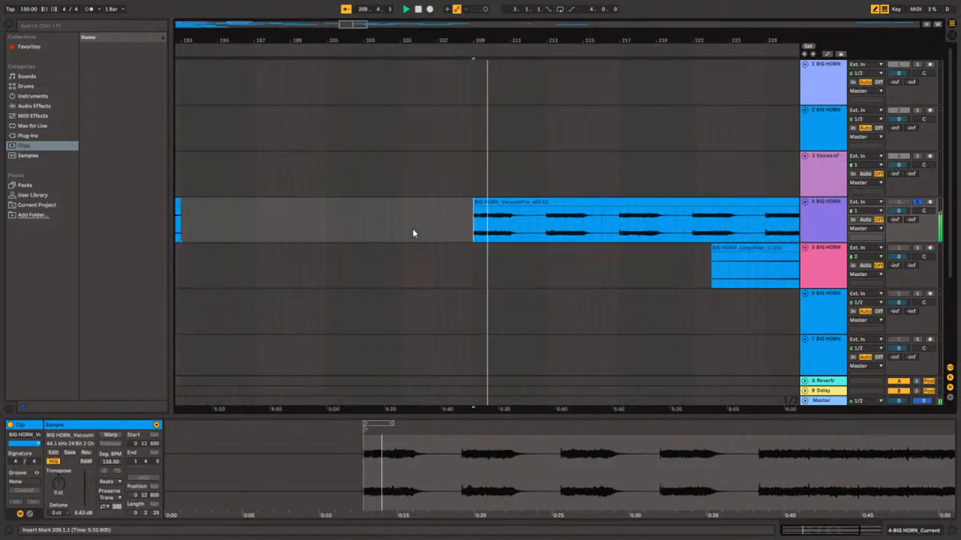
scroll(412, 229, down, 6)
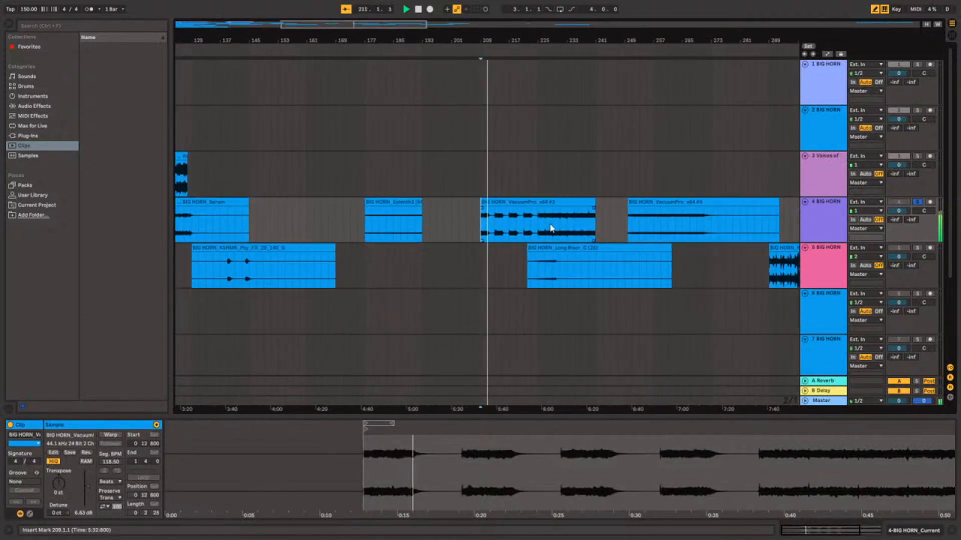
scroll(549, 224, up, 5)
scroll(551, 225, down, 5)
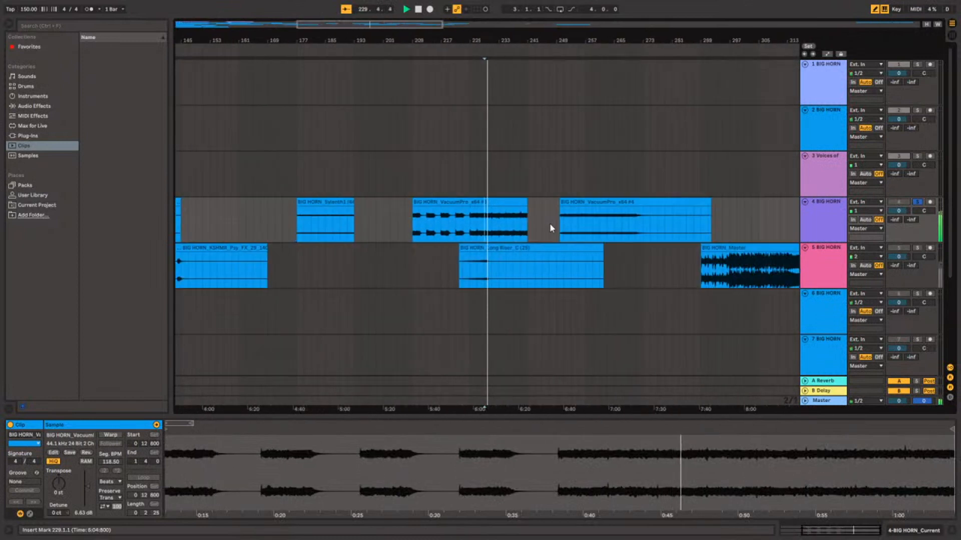
Turn off warping on the VacuumPro_x64 #4 clip and play it from its start.
click(553, 223)
click(111, 434)
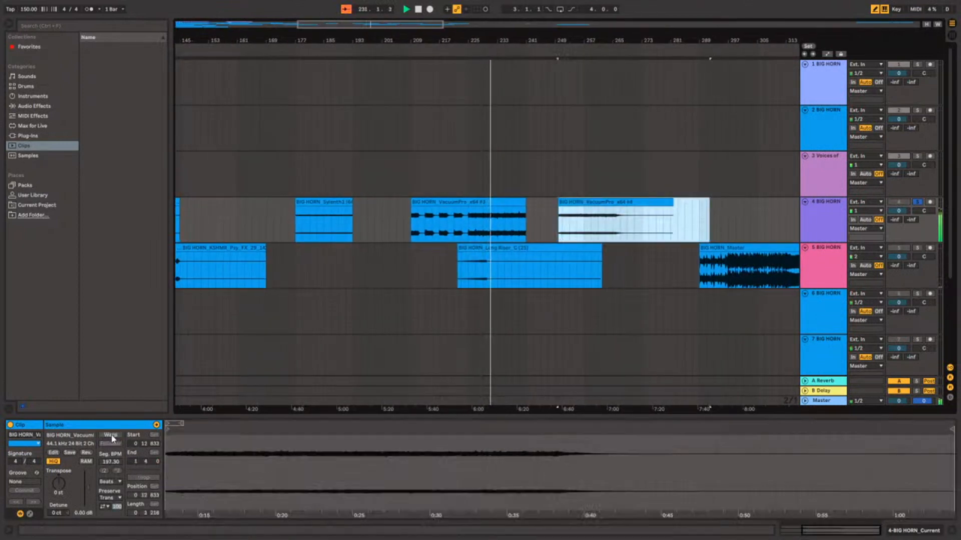
click(560, 220)
scroll(559, 217, up, 3)
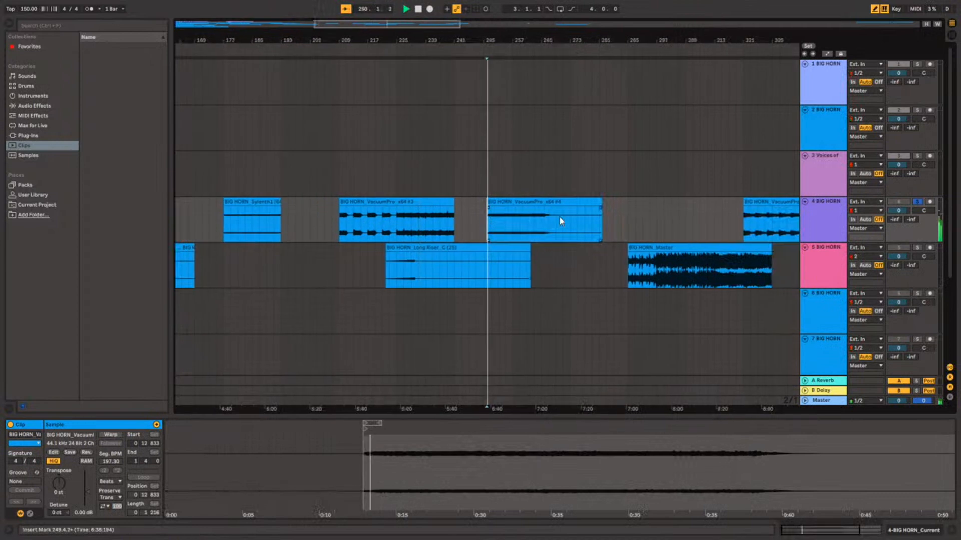
scroll(559, 217, up, 3)
scroll(559, 217, down, 8)
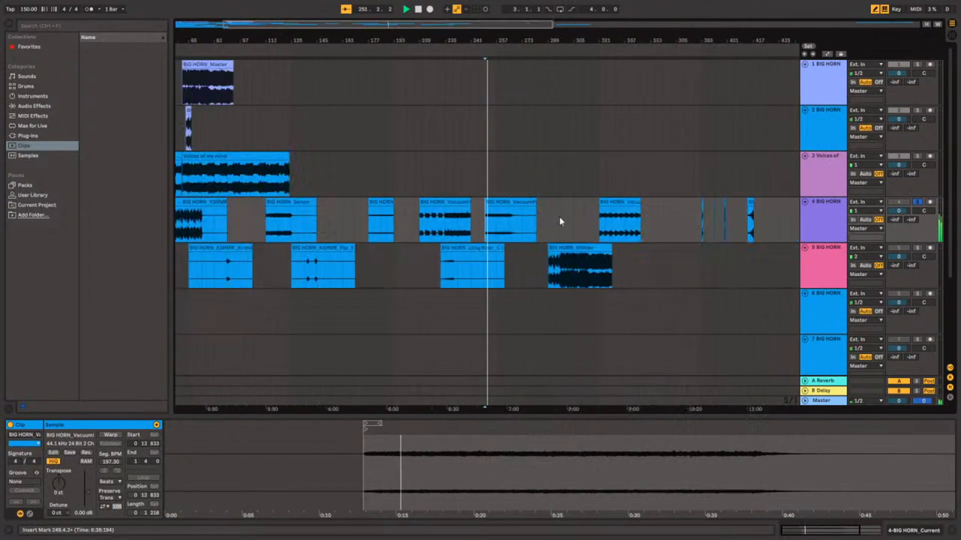
Listen to the last VacuumPro_x64 clip on track 4 from 321.1.1 while surveying the full arrangement.
click(597, 232)
scroll(597, 231, up, 10)
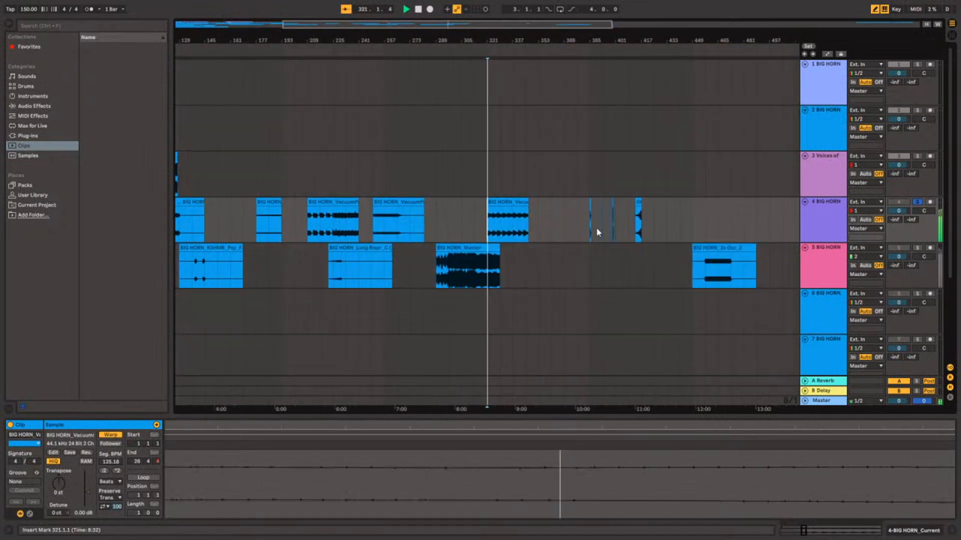
scroll(597, 231, down, 15)
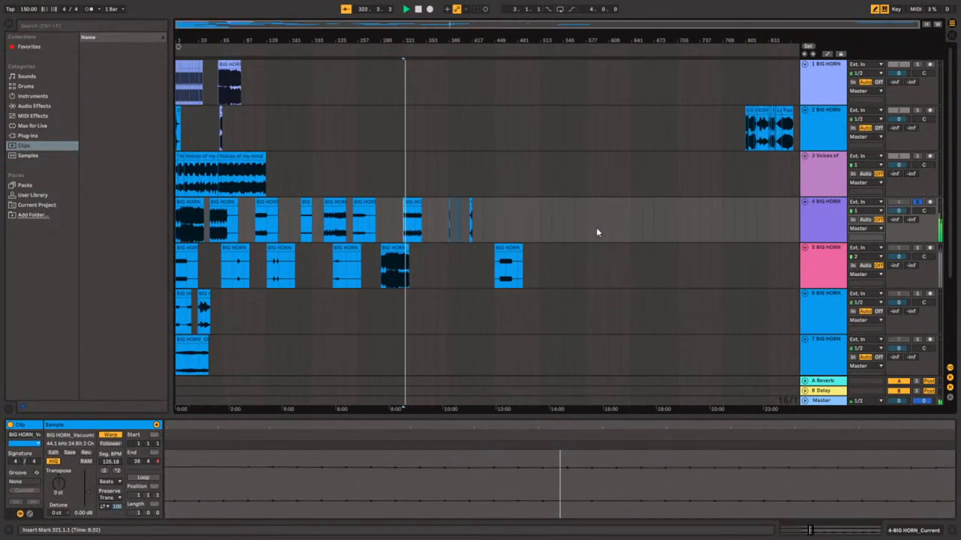
scroll(386, 243, up, 8)
scroll(387, 243, down, 10)
scroll(387, 242, down, 5)
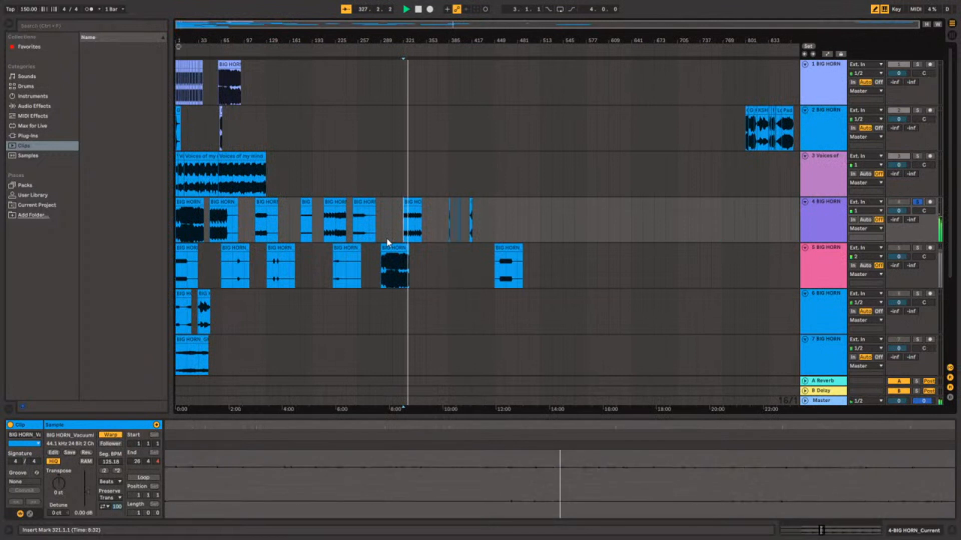
scroll(388, 243, up, 5)
scroll(388, 244, left, 6)
scroll(388, 243, down, 6)
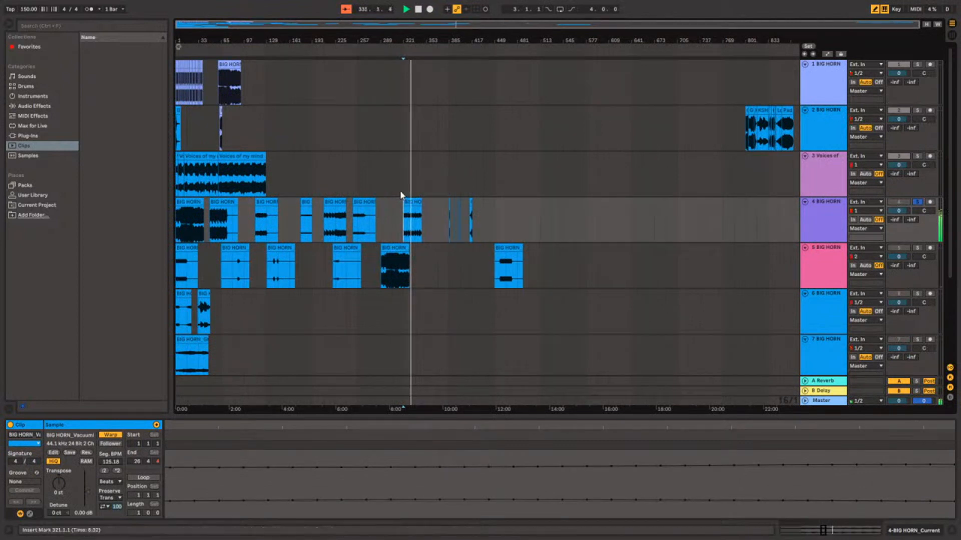
Stop playback and insert a new audio track below track 2.
click(828, 141)
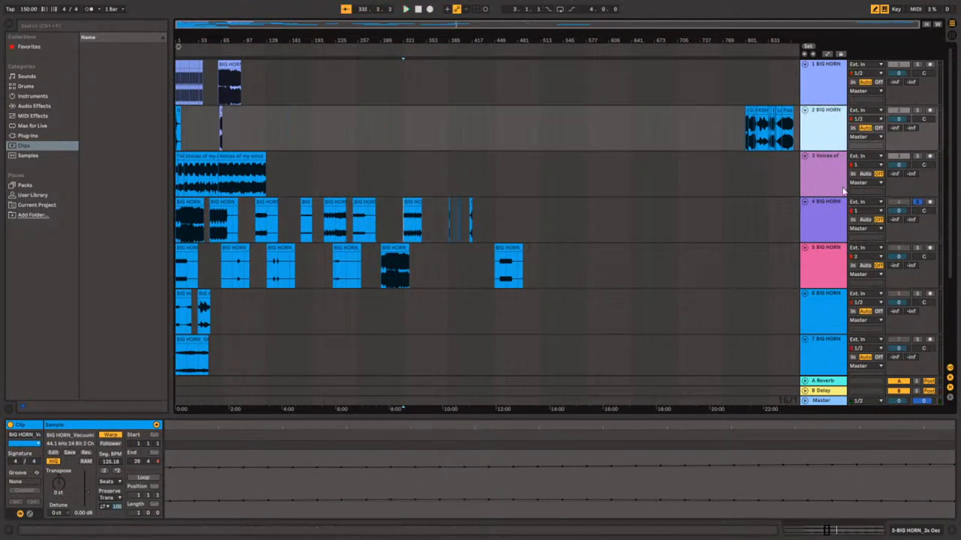
key(ctrl+t)
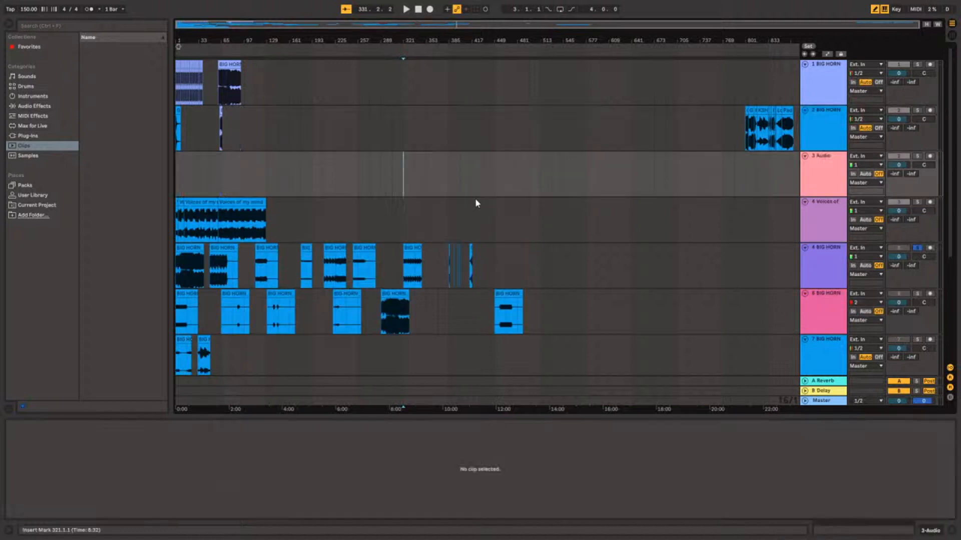
Move the VacuumPro_x64 clip from 321.1.1 to the start of track 3 and clear the solo on track 5.
click(409, 247)
drag(337, 207, 178, 171)
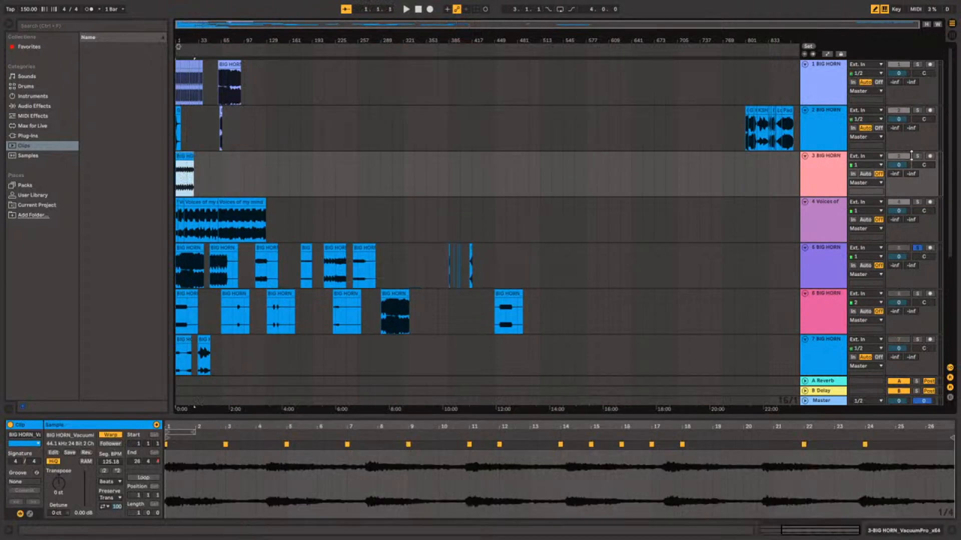
click(916, 157)
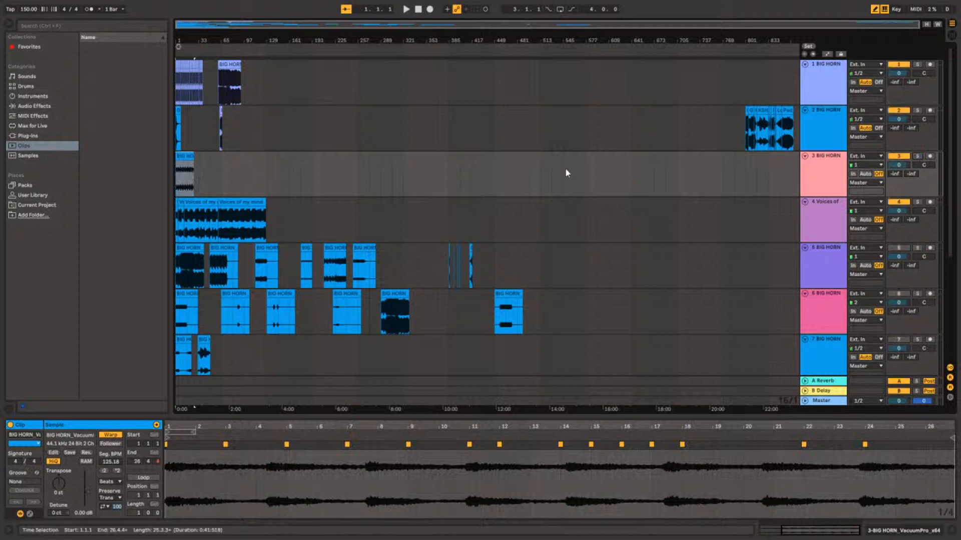
Play from the start, split the VacuumPro_x64 clip on track 3 at 4.3.1 and move the remainder to 5.3.1.
key(space)
key(plus)
key(plus)
key(plus)
key(plus)
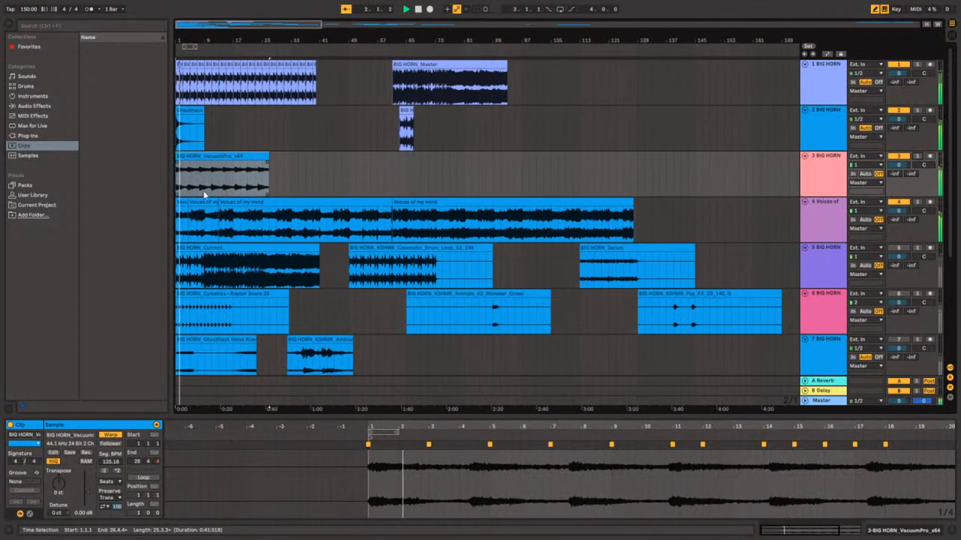
scroll(204, 196, up, 6)
scroll(203, 195, down, 2)
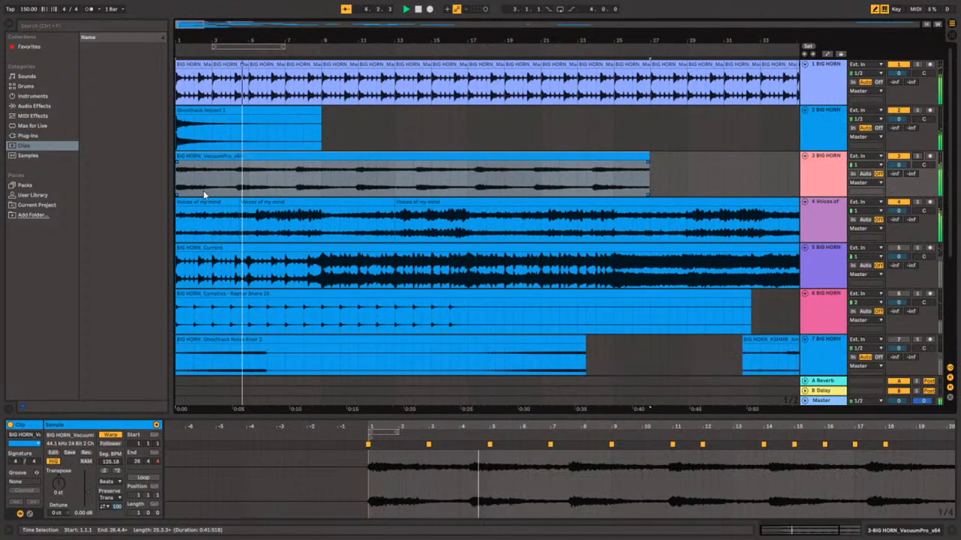
click(238, 190)
click(238, 187)
key(ctrl+e)
drag(261, 158, 277, 160)
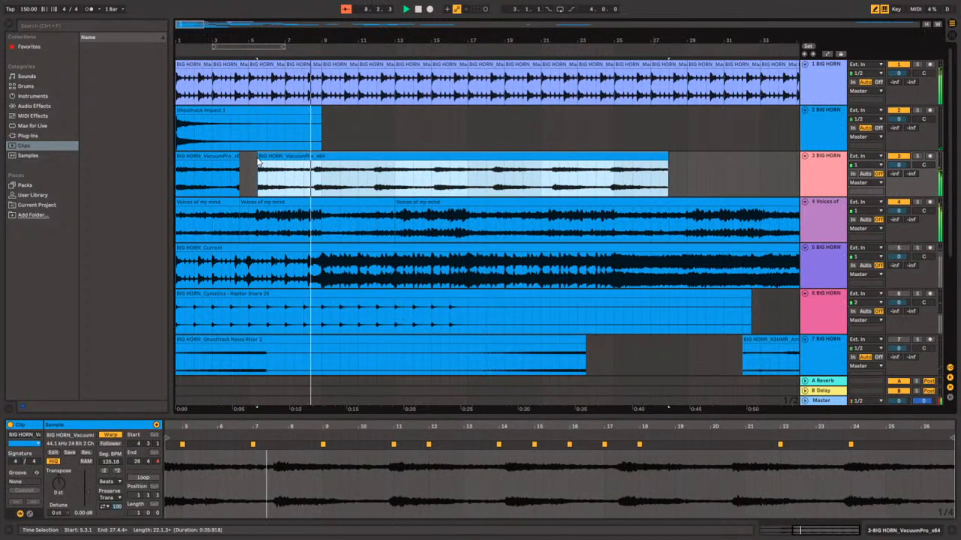
Split the second VacuumPro_x64 piece at 8.3.1 and move the remainder to 9.1.1.
click(314, 180)
key(ctrl+e)
drag(323, 157, 334, 162)
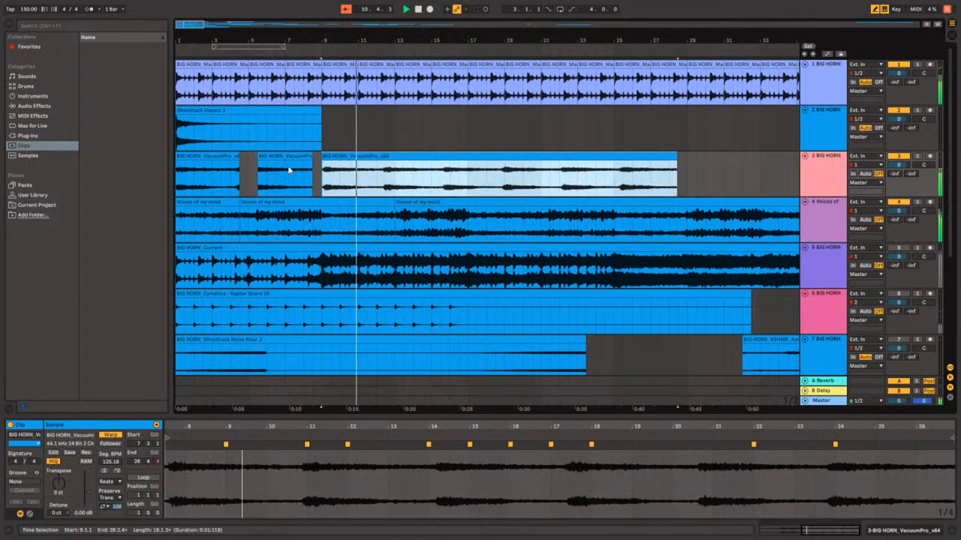
Extend the second VacuumPro_x64 piece's start back to about 4.1.3, stop playback and bring its start to 3.4.1.
click(197, 181)
key(plus)
key(plus)
key(plus)
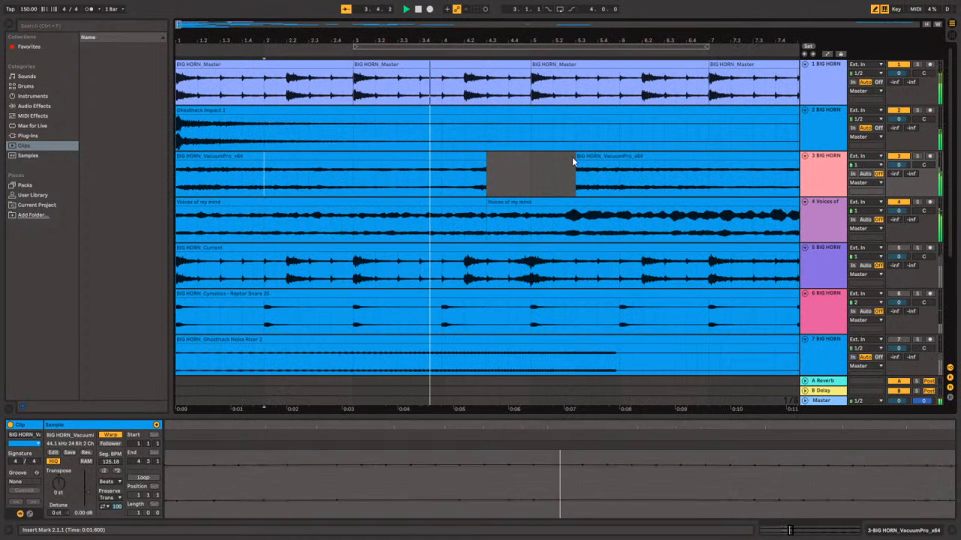
drag(575, 161, 453, 165)
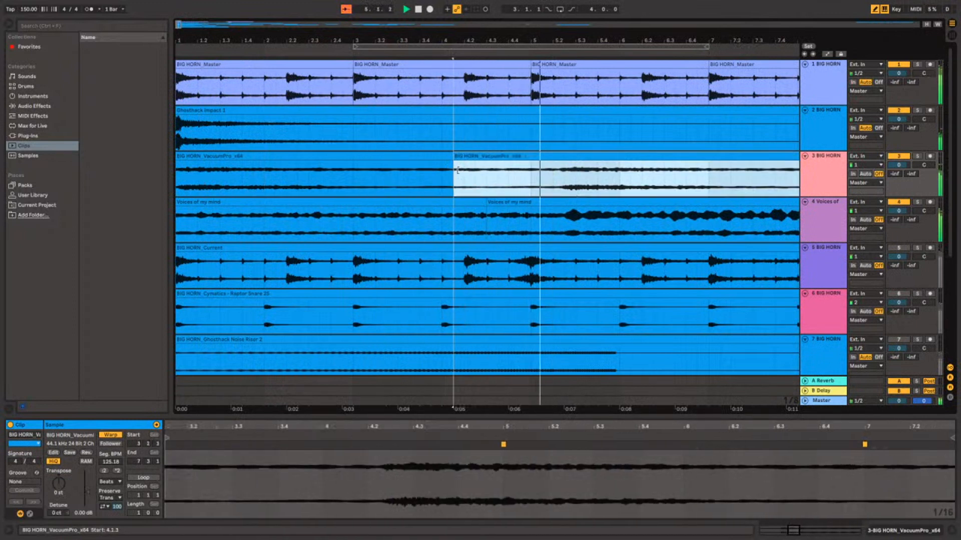
key(space)
drag(512, 157, 484, 165)
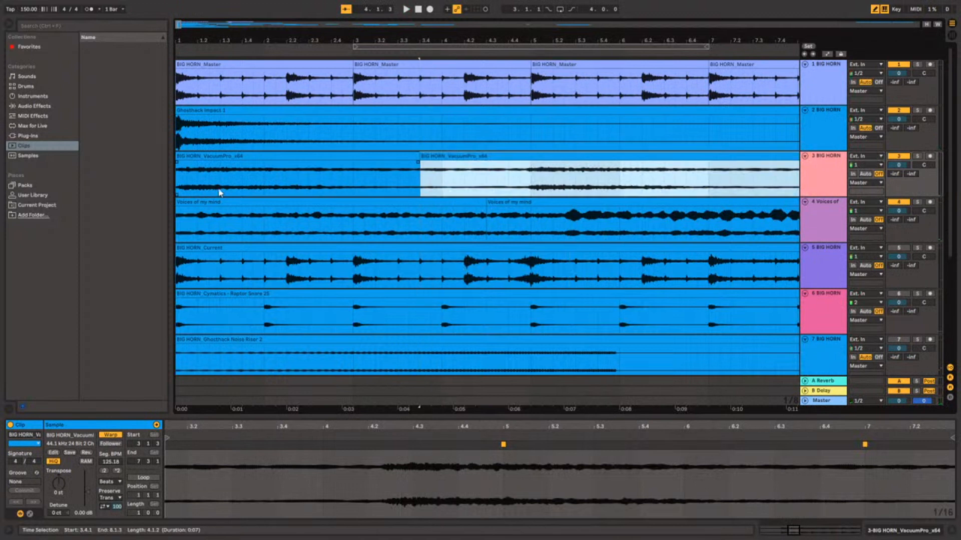
Play from the start, extend the third VacuumPro_x64 piece back to 8.1.1 and shift it to start at 7.4.3.
click(179, 192)
key(space)
scroll(364, 147, right, 1)
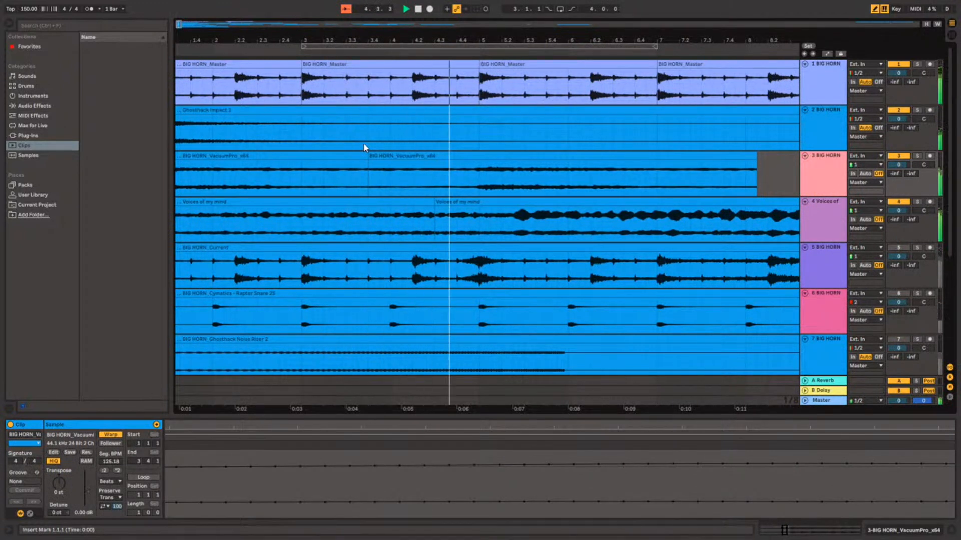
scroll(515, 144, right, 7)
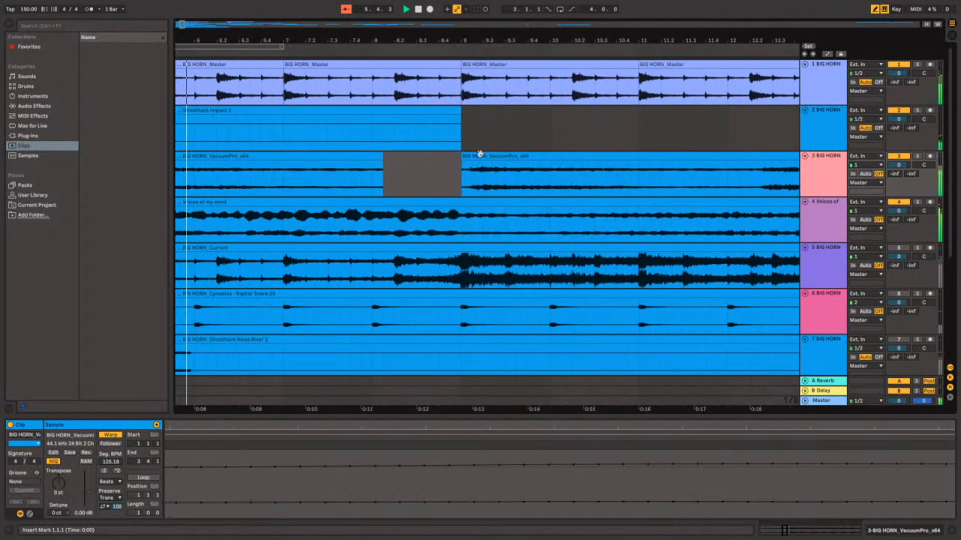
drag(461, 171, 377, 165)
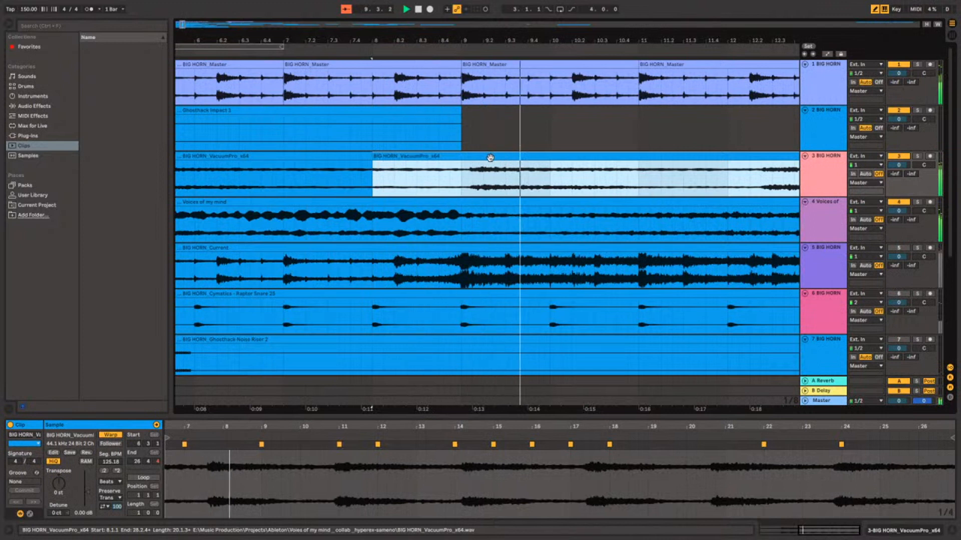
drag(490, 156, 482, 156)
key(minus)
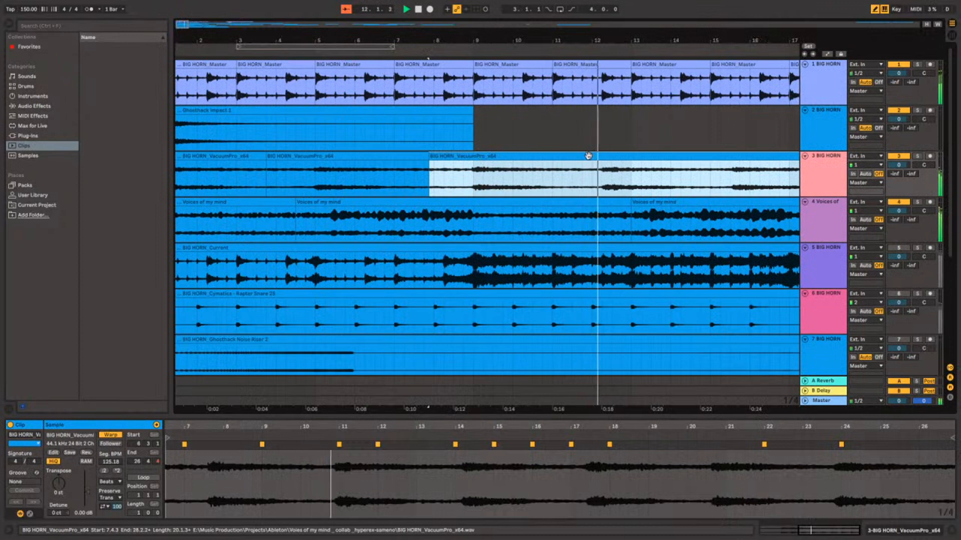
Split the long VacuumPro_x64 piece at 12.2.1 and again near bar 16, moving the remainders to 13.1.1 and 17.1.1.
scroll(589, 155, right, 3)
click(438, 193)
key(ctrl+e)
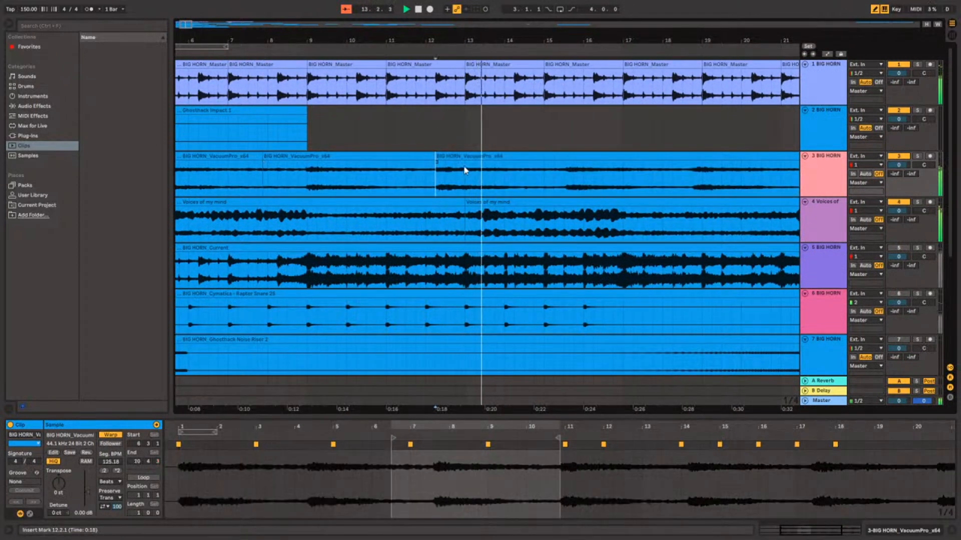
drag(461, 157, 492, 159)
click(593, 171)
key(ctrl+e)
drag(603, 157, 641, 164)
Split the VacuumPro_x64 piece that starts at 17.1.1 near 20.2 and move the remainder to 21.1.1.
scroll(694, 171, right, 2)
scroll(694, 171, right, 6)
click(414, 193)
key(ctrl+e)
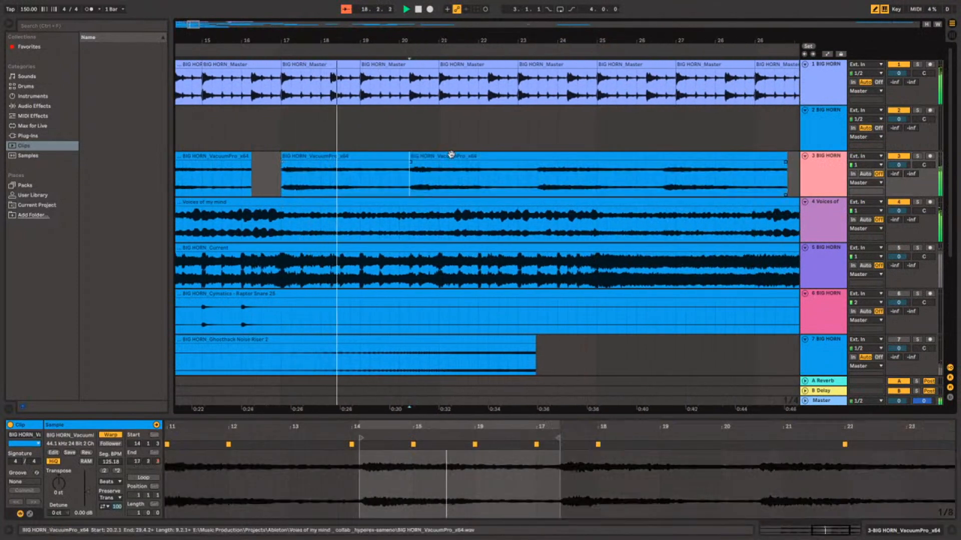
drag(451, 155, 481, 170)
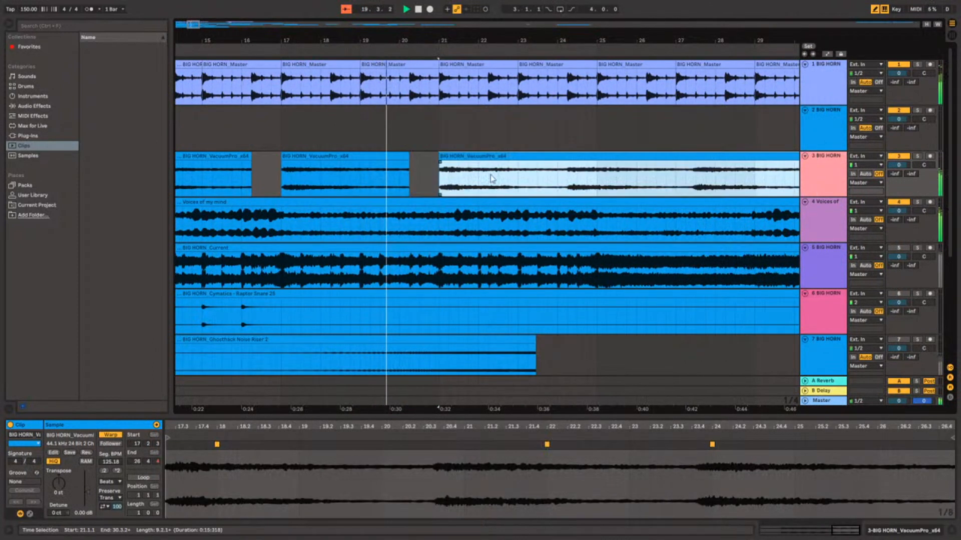
Split the remaining VacuumPro_x64 audio near 24.2 and 28.2, moving the remainders to 25.1.1 and 29.1.1.
scroll(492, 177, right, 1)
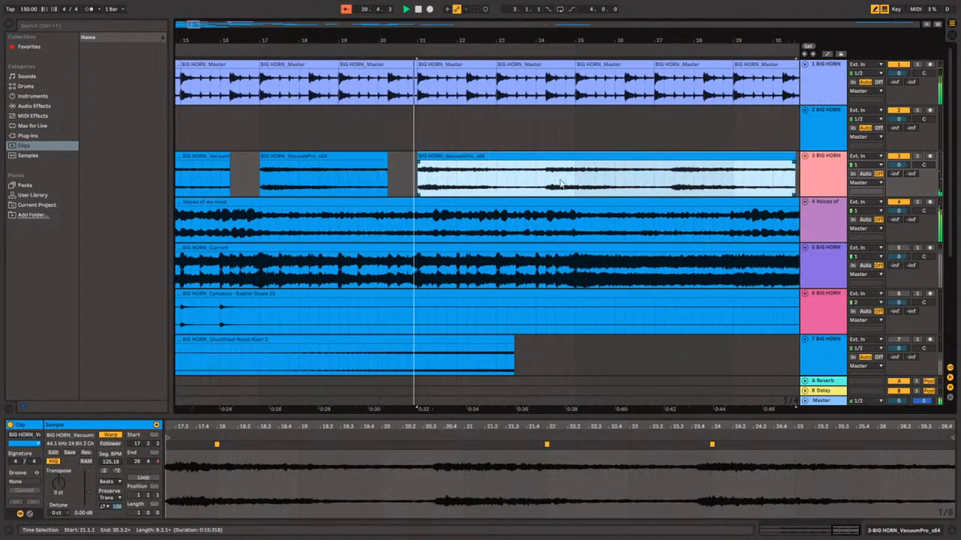
scroll(525, 188, right, 5)
click(412, 191)
key(ctrl+e)
drag(425, 155, 457, 169)
scroll(466, 173, right, 2)
scroll(468, 174, right, 2)
click(469, 173)
key(ctrl+e)
drag(479, 169, 508, 170)
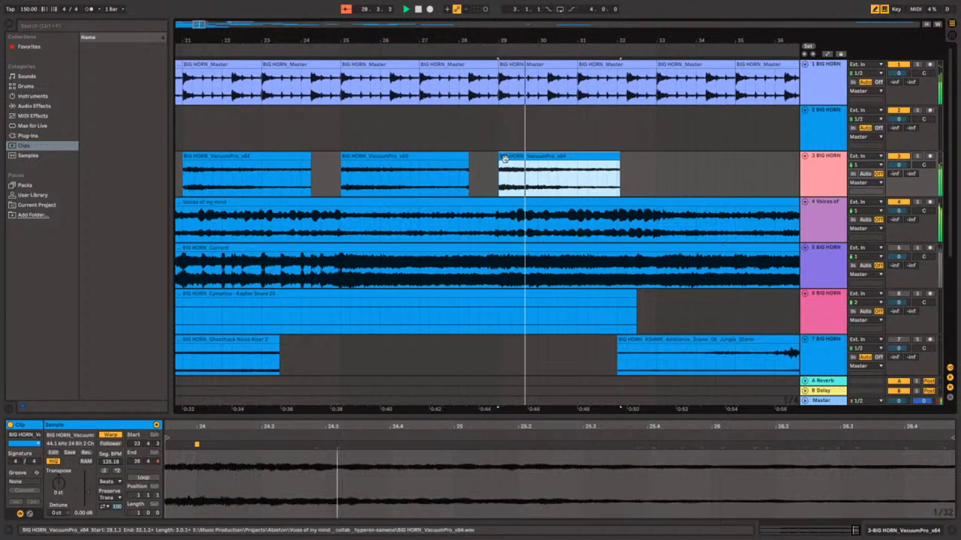
Extend the starts of the last two VacuumPro_x64 pieces backwards to about 27.4 and 24.1.1 to close the gaps.
drag(505, 159, 383, 160)
scroll(451, 167, left, 3)
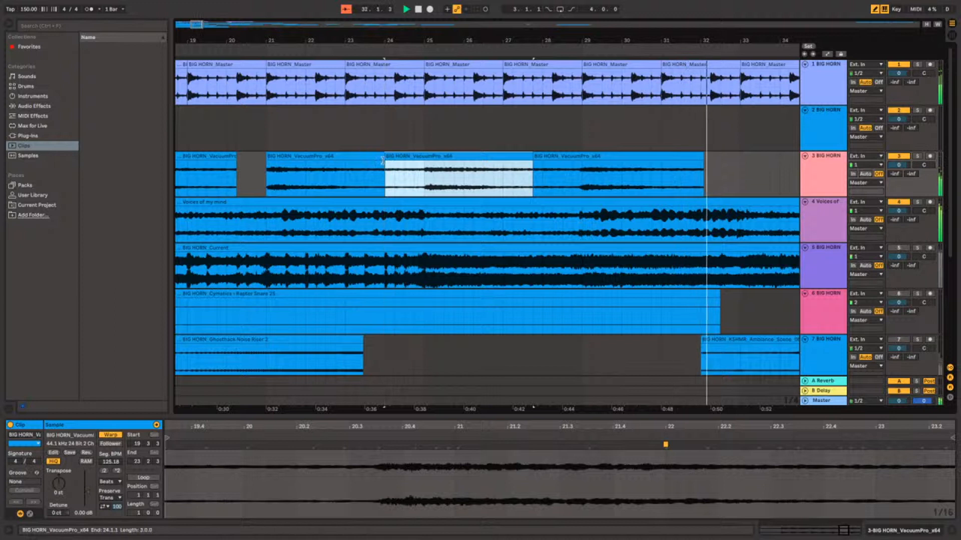
scroll(401, 168, left, 5)
Extend the VacuumPro_x64 piece at 21.1.1 back to 20.1.1 and play the transition.
click(433, 165)
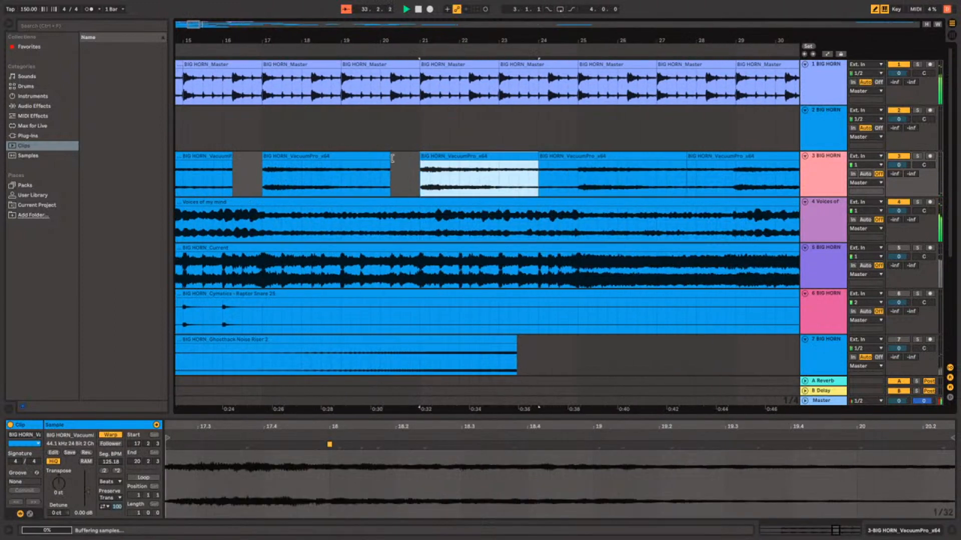
drag(401, 158, 383, 159)
scroll(416, 159, left, 4)
scroll(416, 159, right, 1)
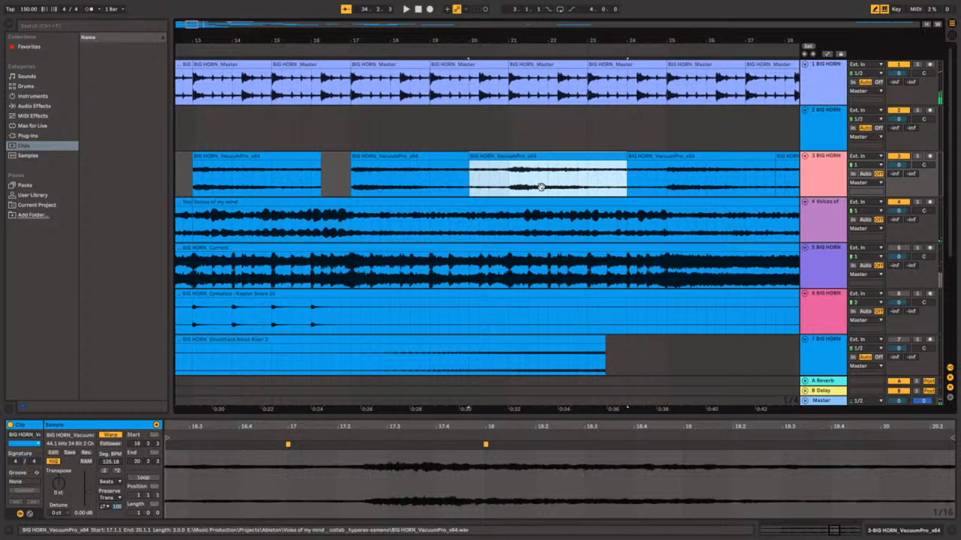
key(space)
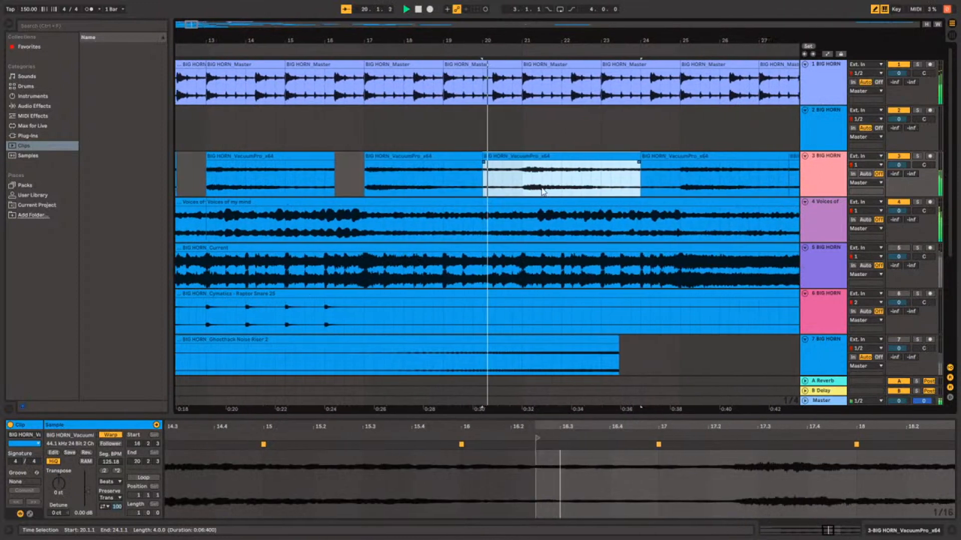
key(space)
Extend the VacuumPro_x64 pieces at 17.1.1 and 13.1.1 back to 16.2.1 and 12.2.1 to close their gaps.
scroll(475, 195, left, 3)
drag(450, 165, 422, 167)
scroll(422, 167, left, 9)
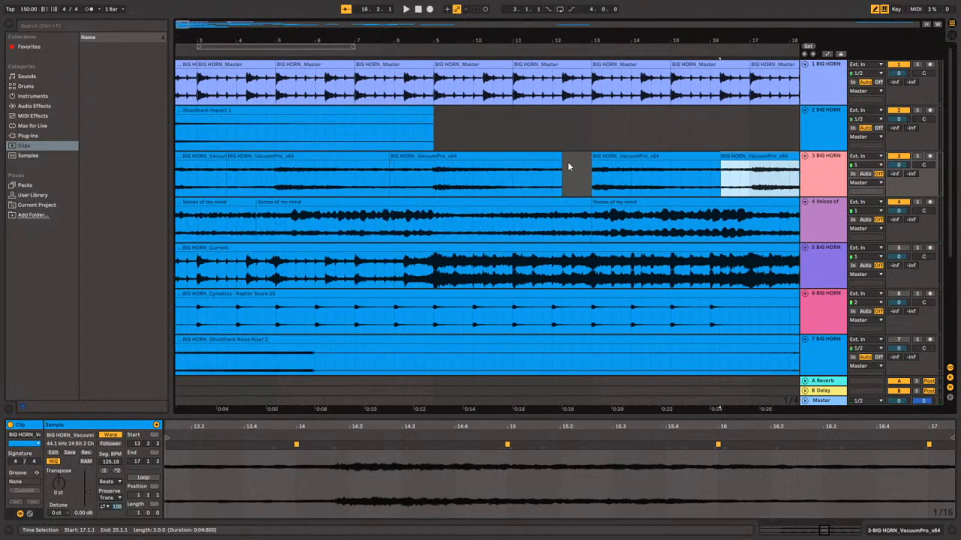
drag(593, 160, 562, 160)
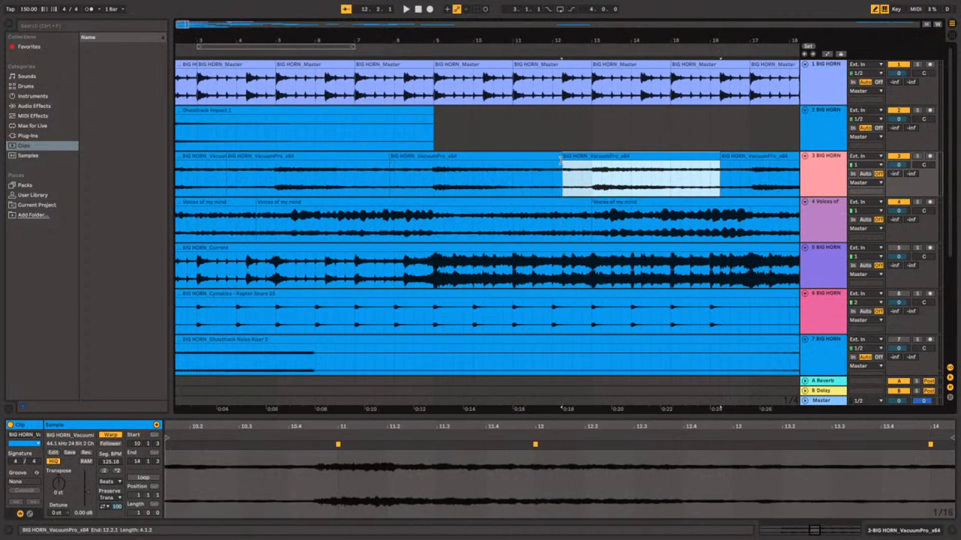
scroll(376, 179, left, 2)
scroll(377, 179, right, 9)
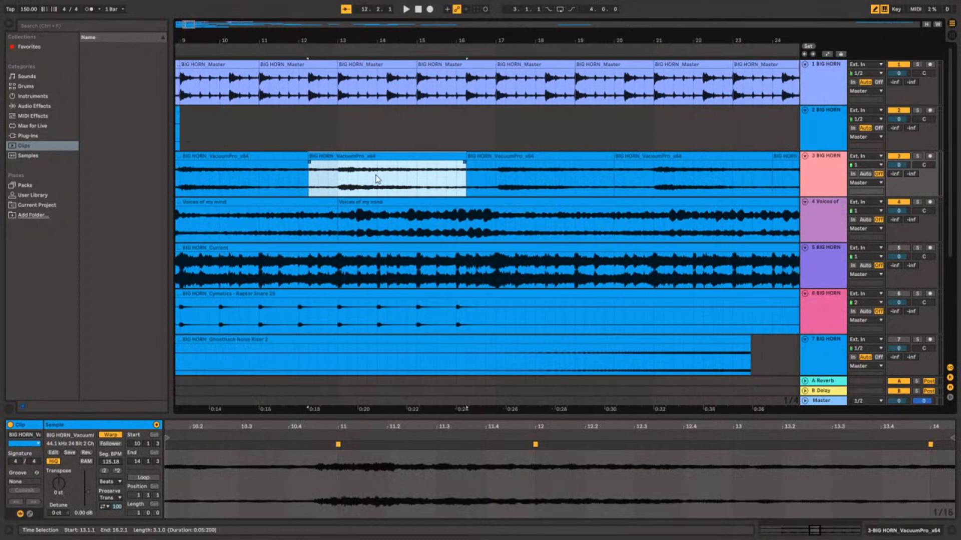
Select all four Voices of my mind clips on track 4 and colour them purple.
scroll(377, 180, down, 5)
scroll(376, 179, down, 3)
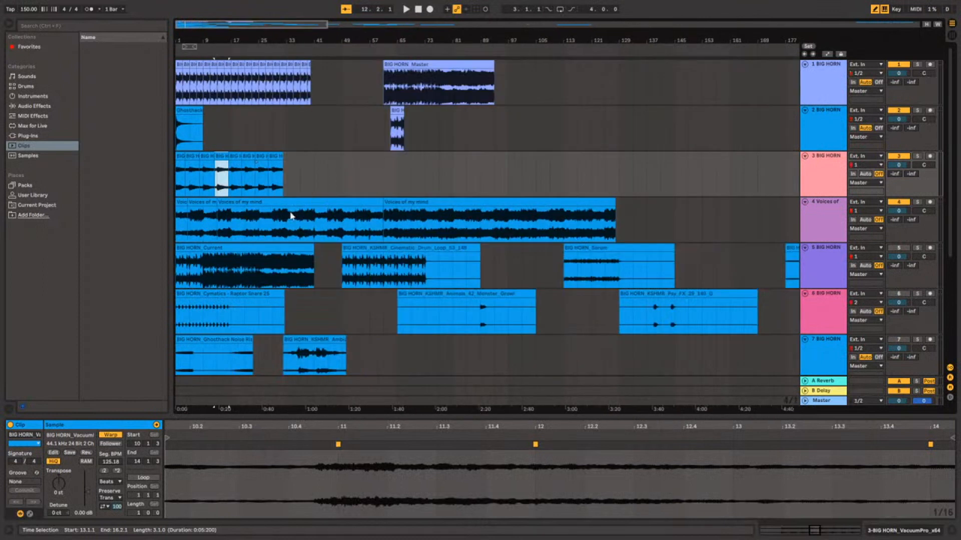
click(498, 220)
click(483, 202)
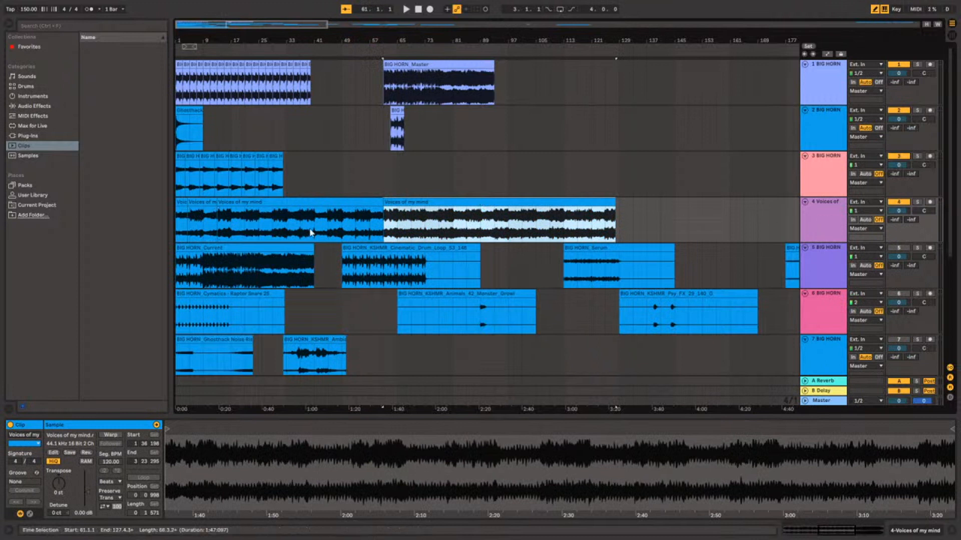
shift+click(183, 201)
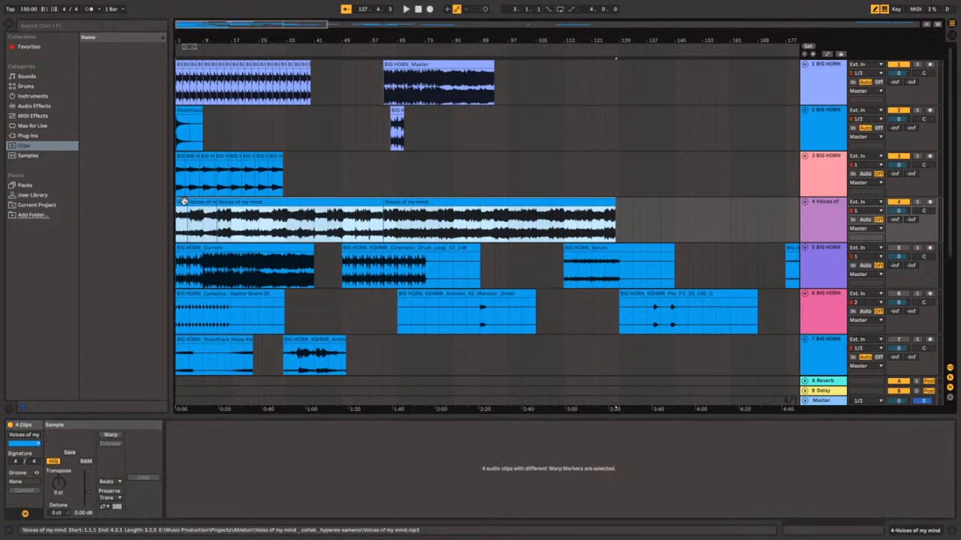
click(284, 382)
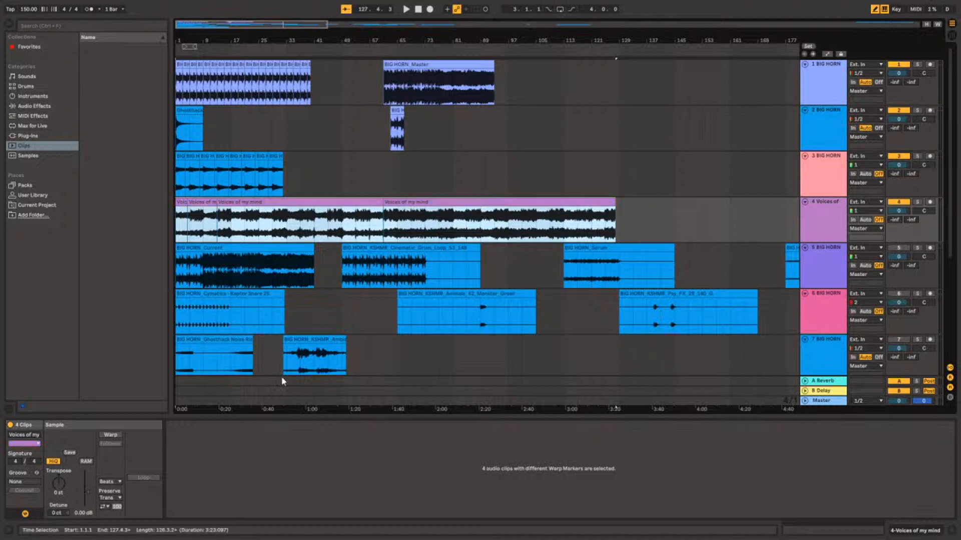
Select all the VacuumPro_x64 clips on track 3 and colour them pink.
click(275, 156)
shift+click(180, 157)
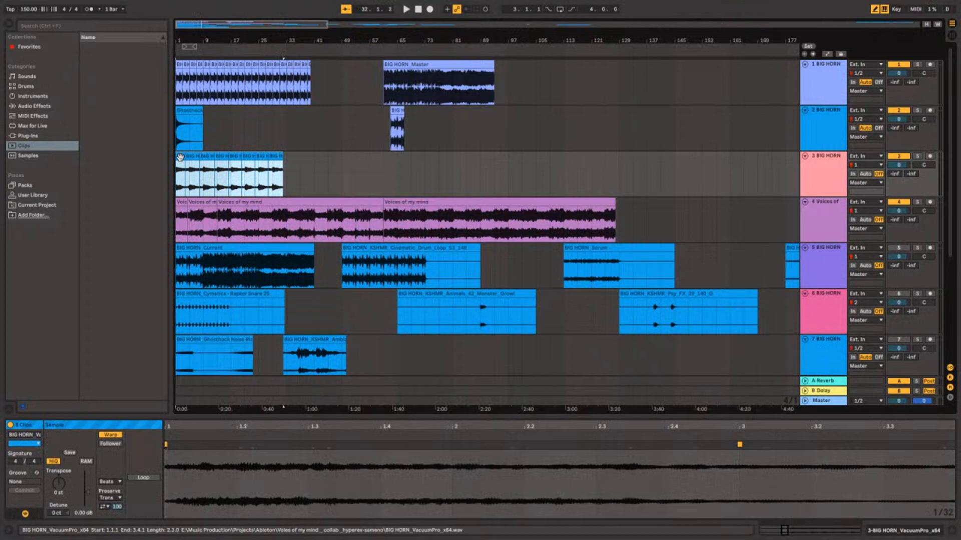
click(282, 327)
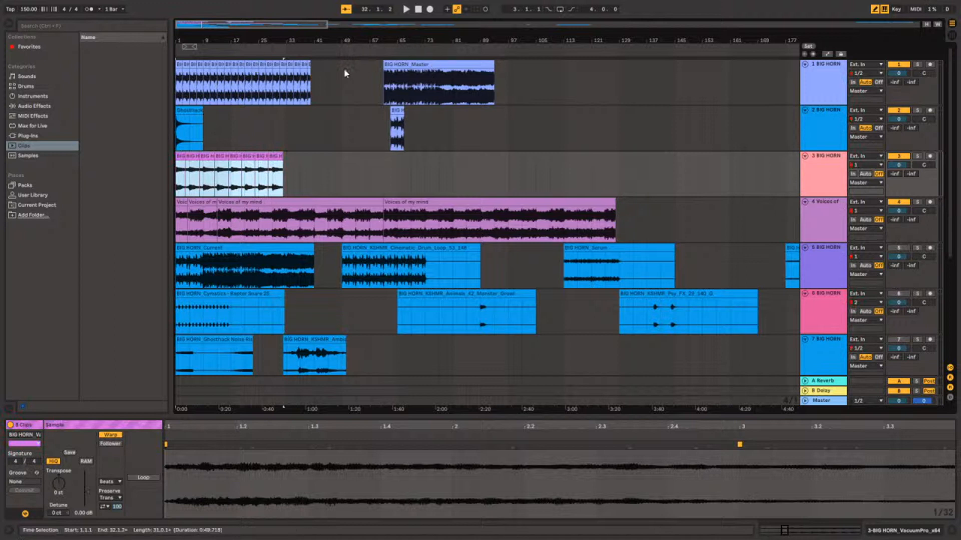
Colour the repeated BIG HORN_Master clips, the long one at 61.1.1 and the track 2 one at 63.1.1 light blue.
click(309, 64)
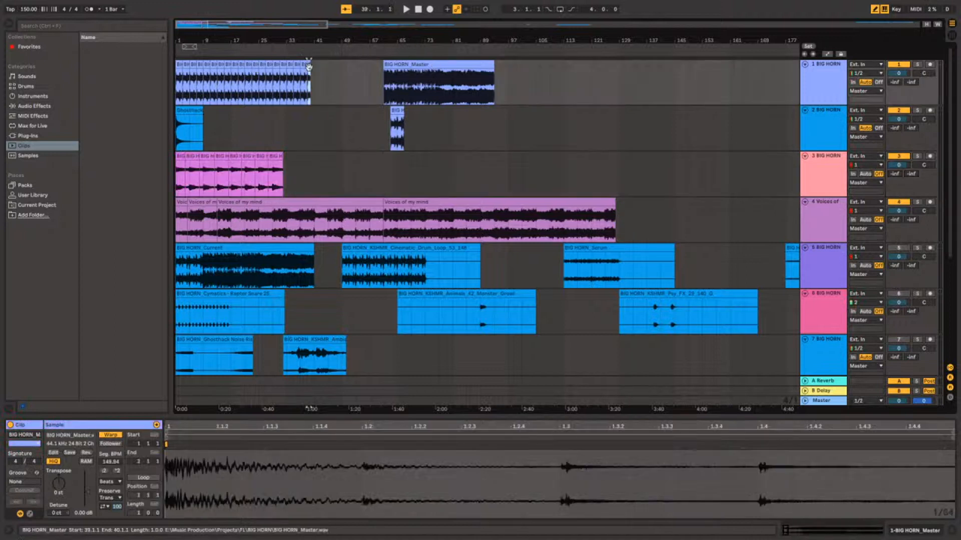
shift+click(178, 64)
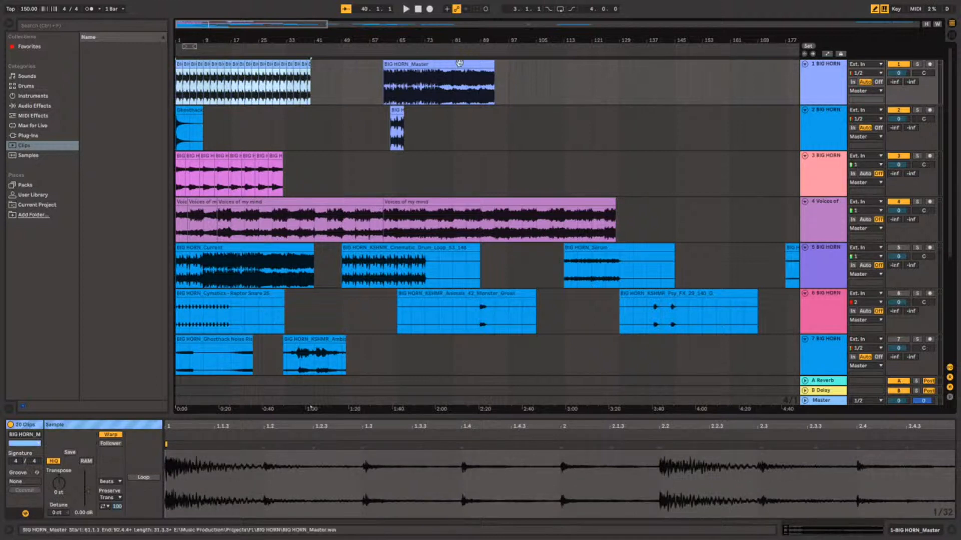
click(447, 65)
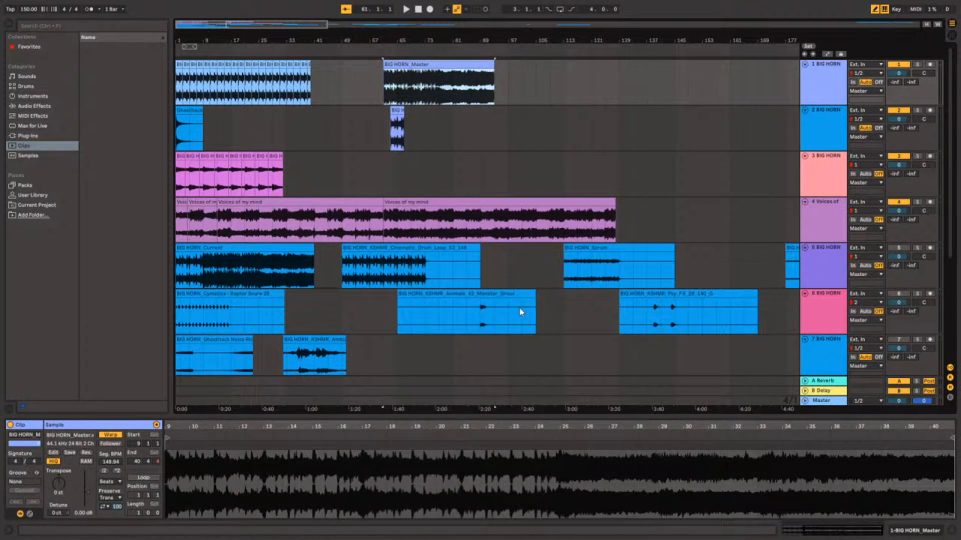
click(397, 122)
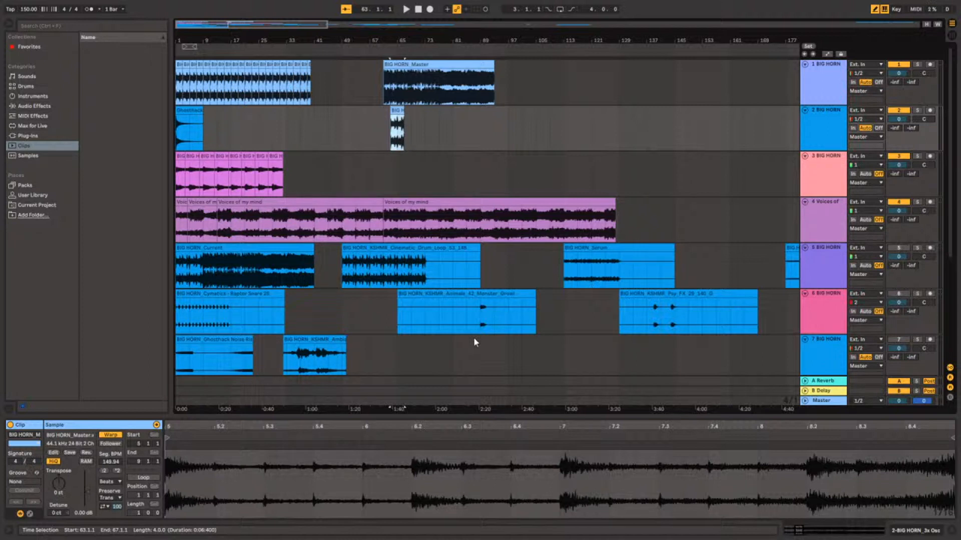
Place the insert marker at the start of track 4 and look over the whole arrangement.
scroll(365, 201, down, 5)
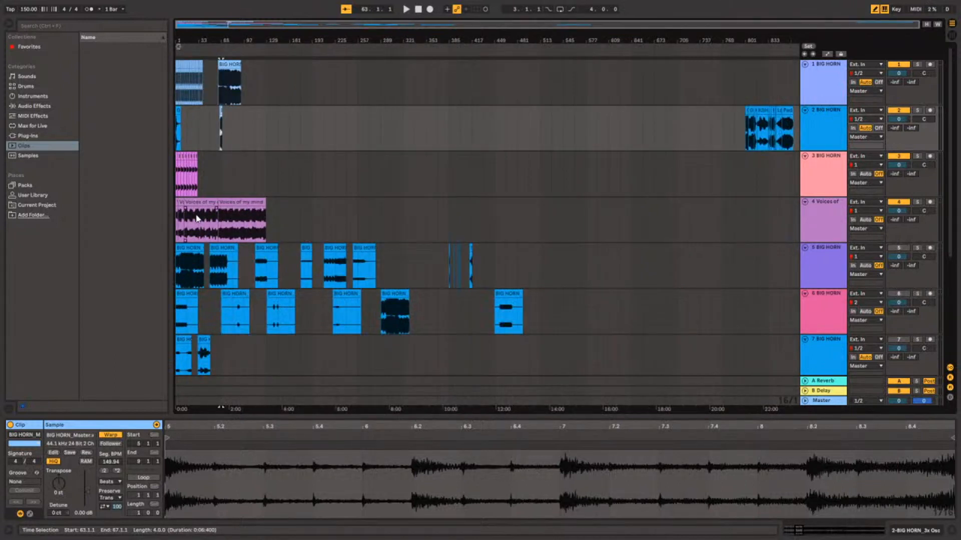
click(178, 226)
scroll(190, 202, up, 5)
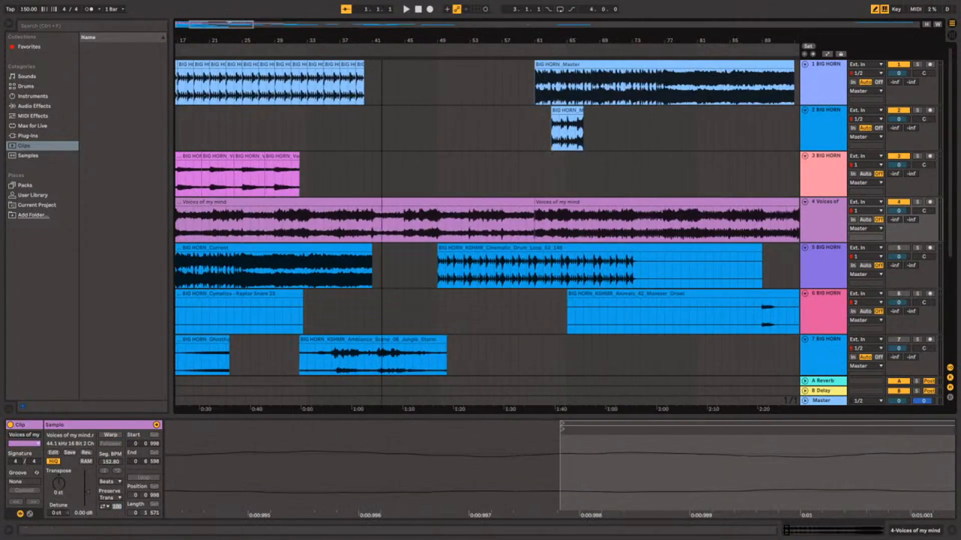
scroll(326, 220, down, 4)
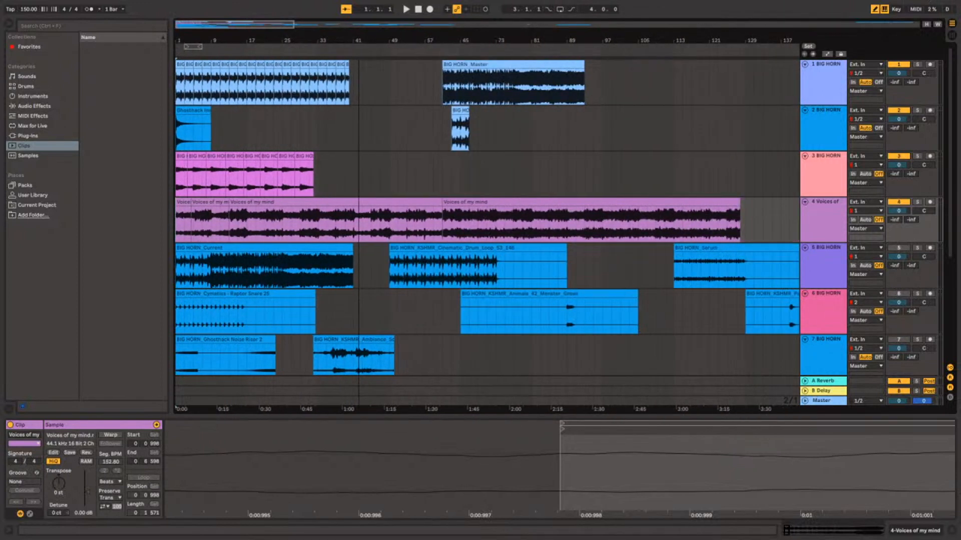
scroll(371, 159, down, 1)
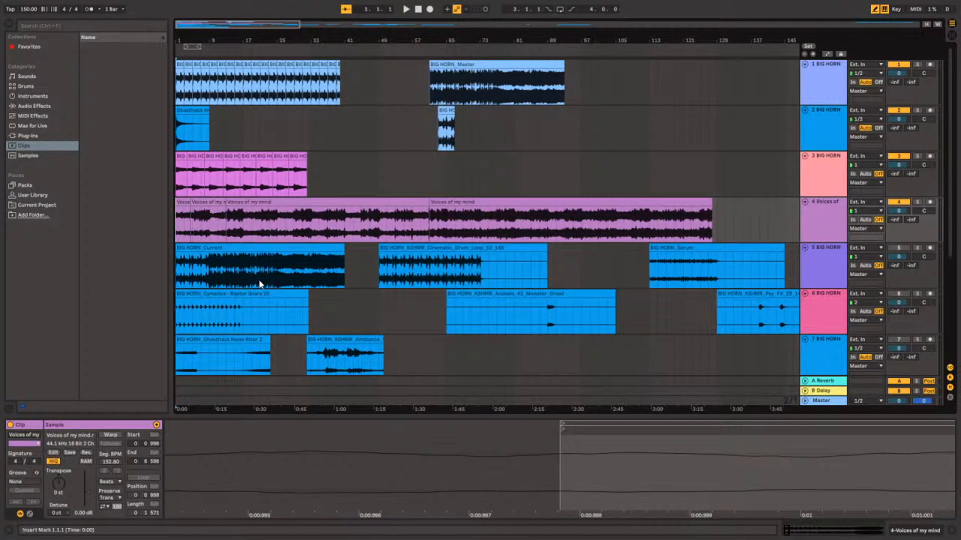
Place the insert marker at 9.1.1 in the BIG HORN_Current clip on track 5, bringing up its sample details.
click(210, 273)
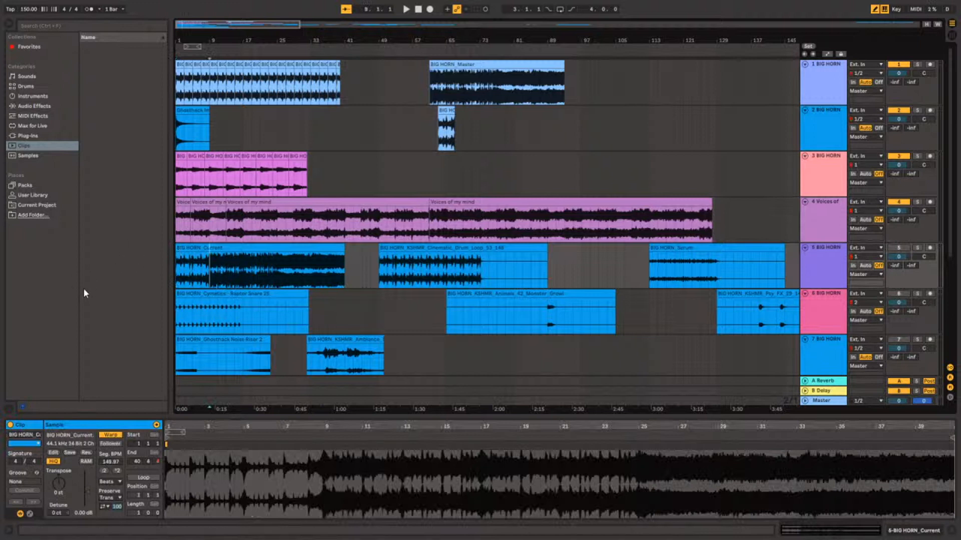